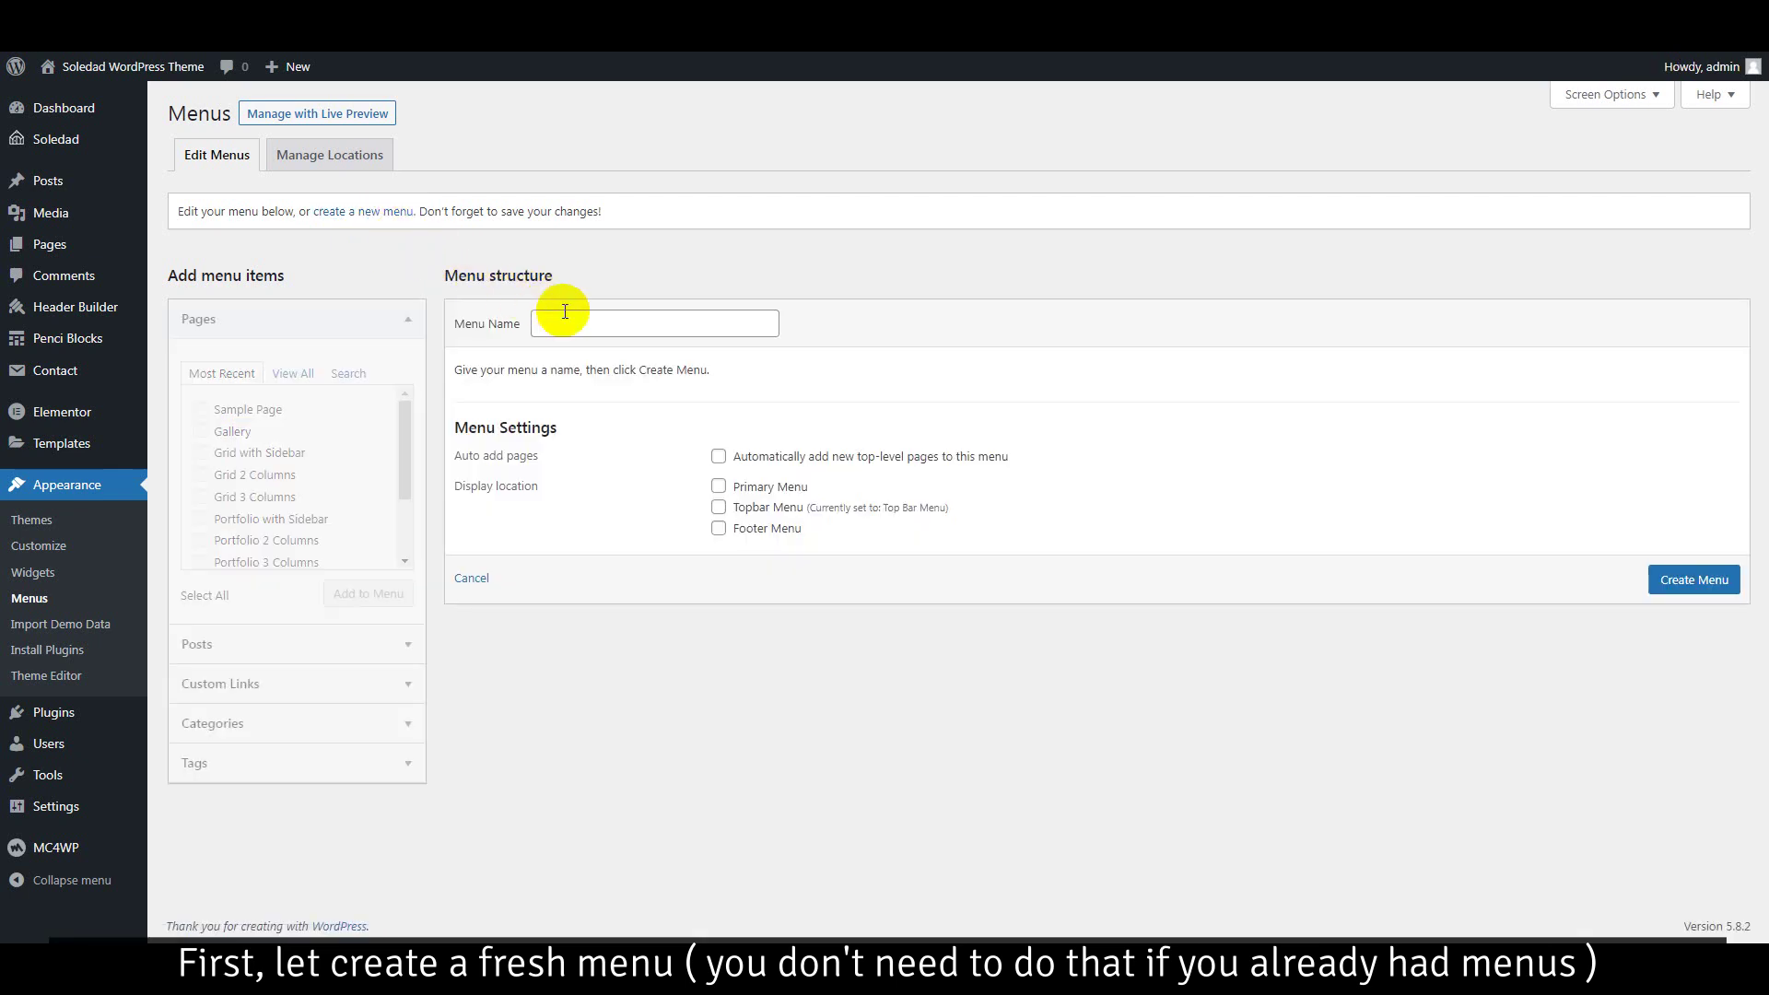
- Create a menu named "Primary Menu" and assign it to the Primary Menu display location
left_click(565, 318)
type("Primary Menu")
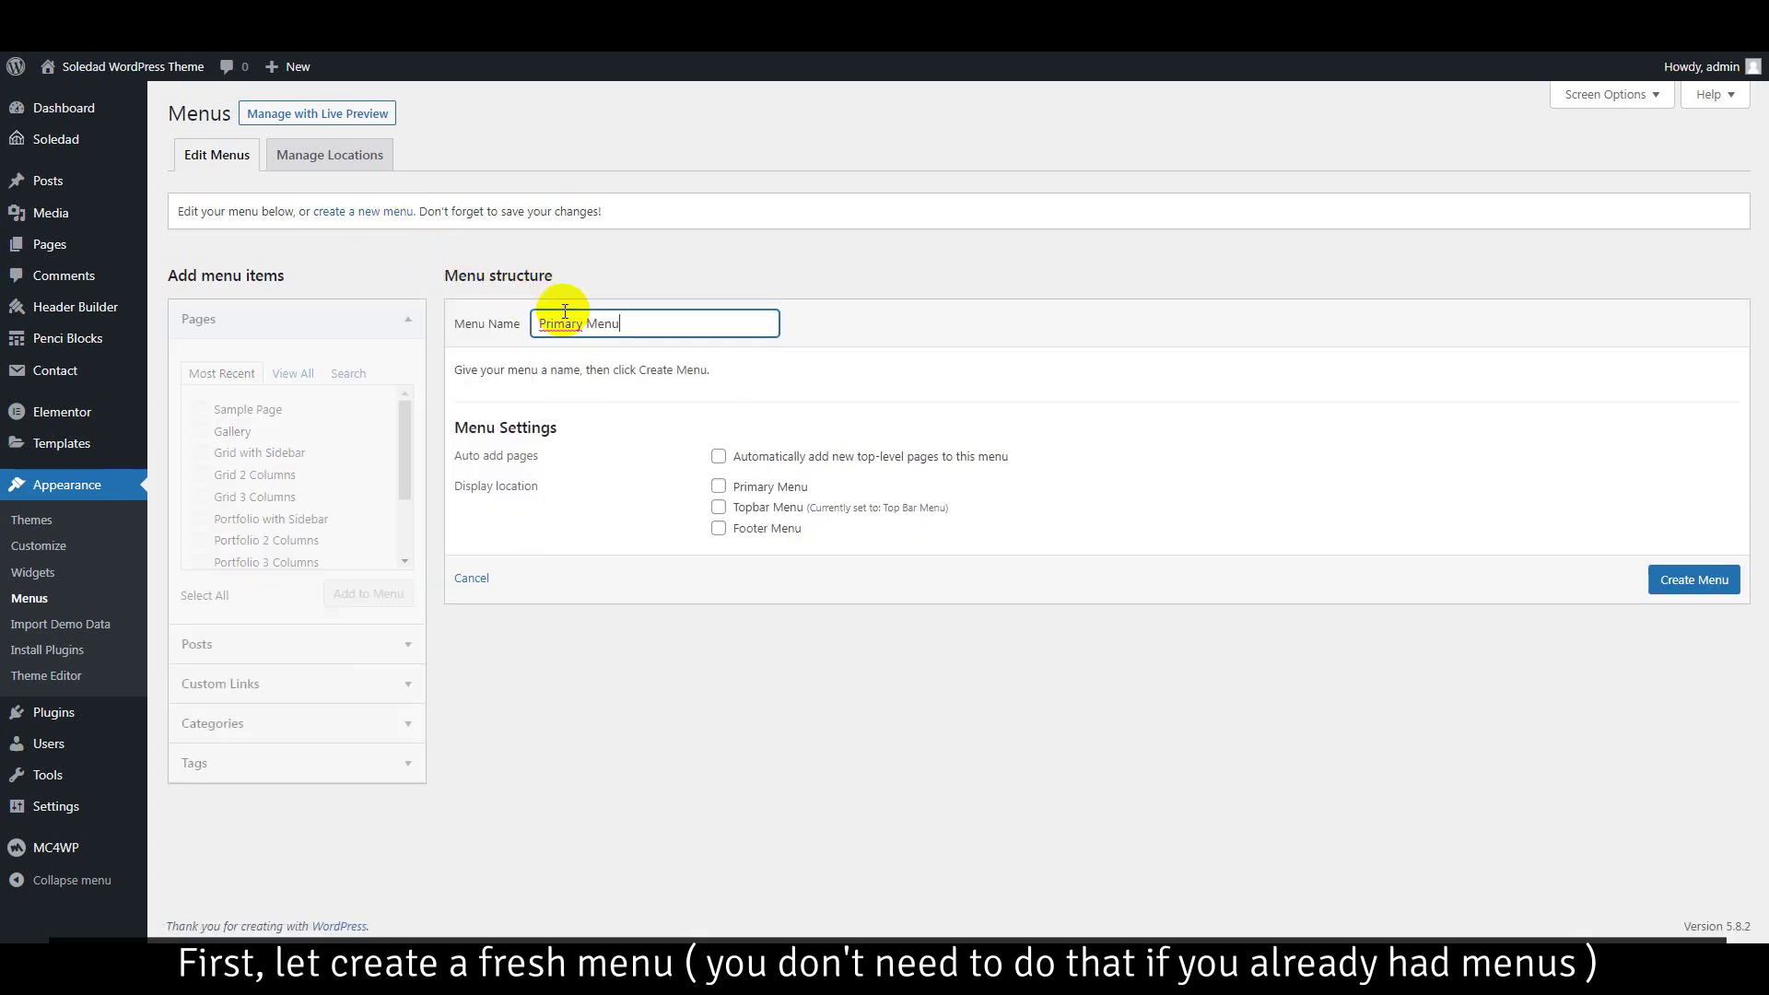
left_click(788, 488)
left_click(1660, 583)
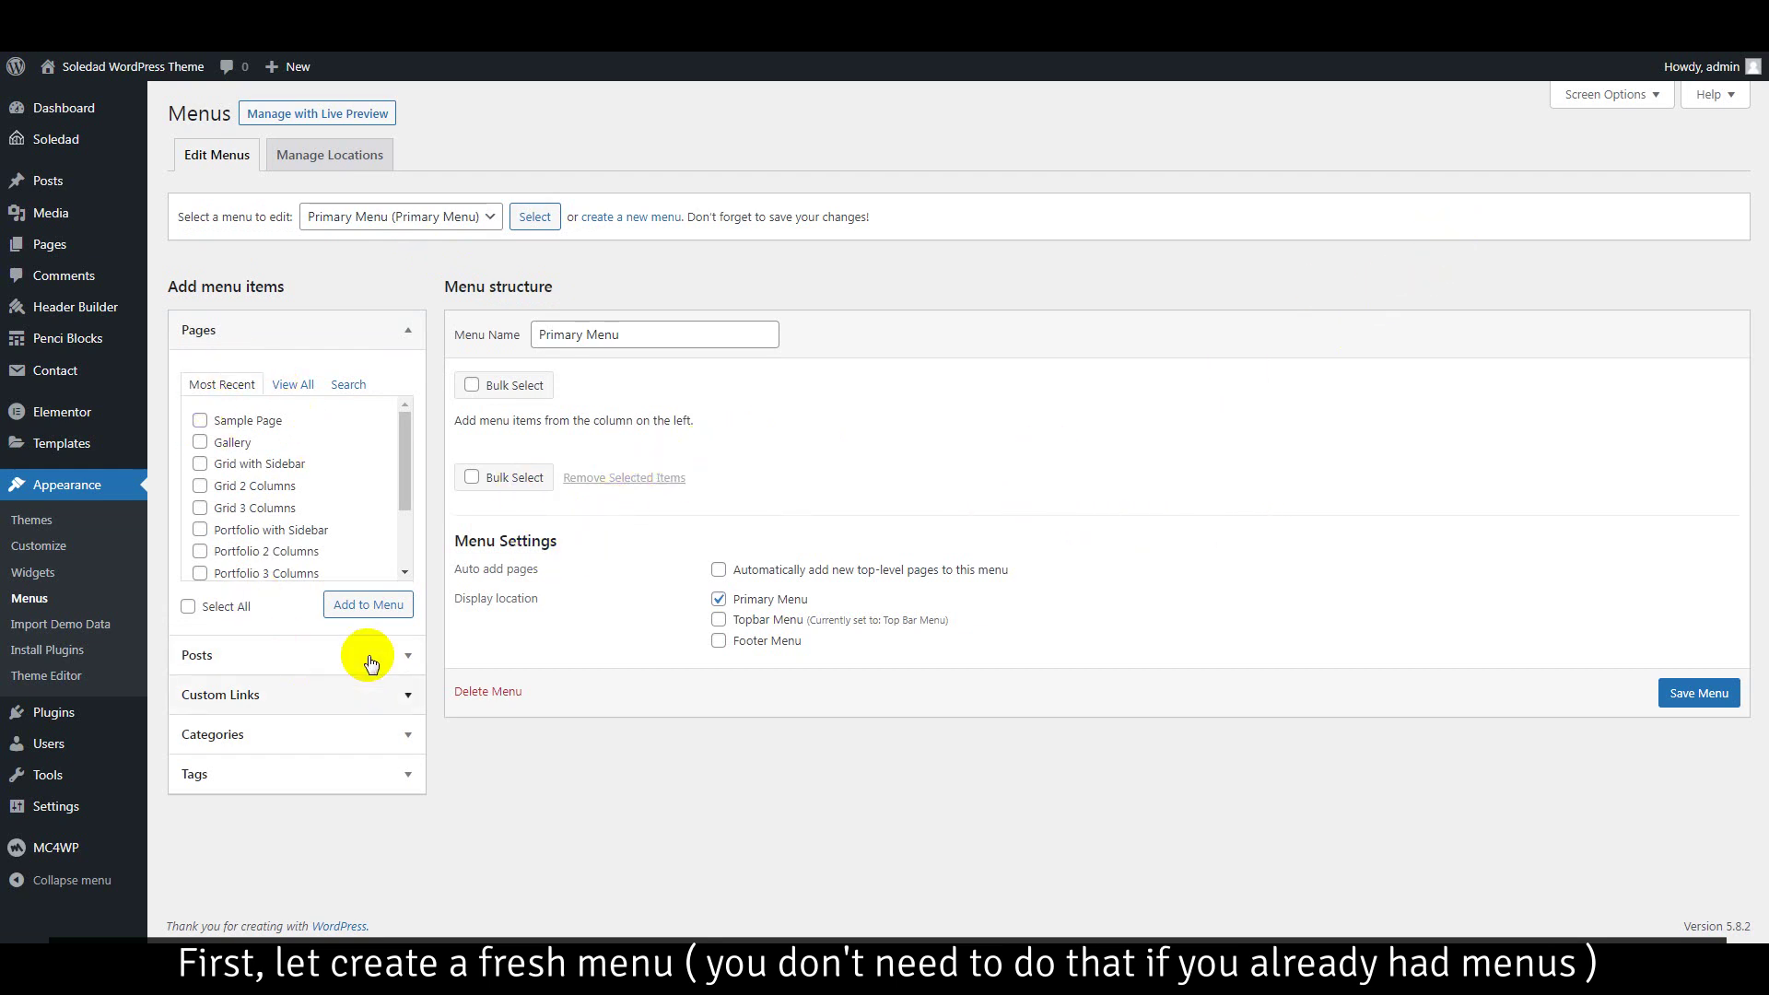
left_click(1605, 95)
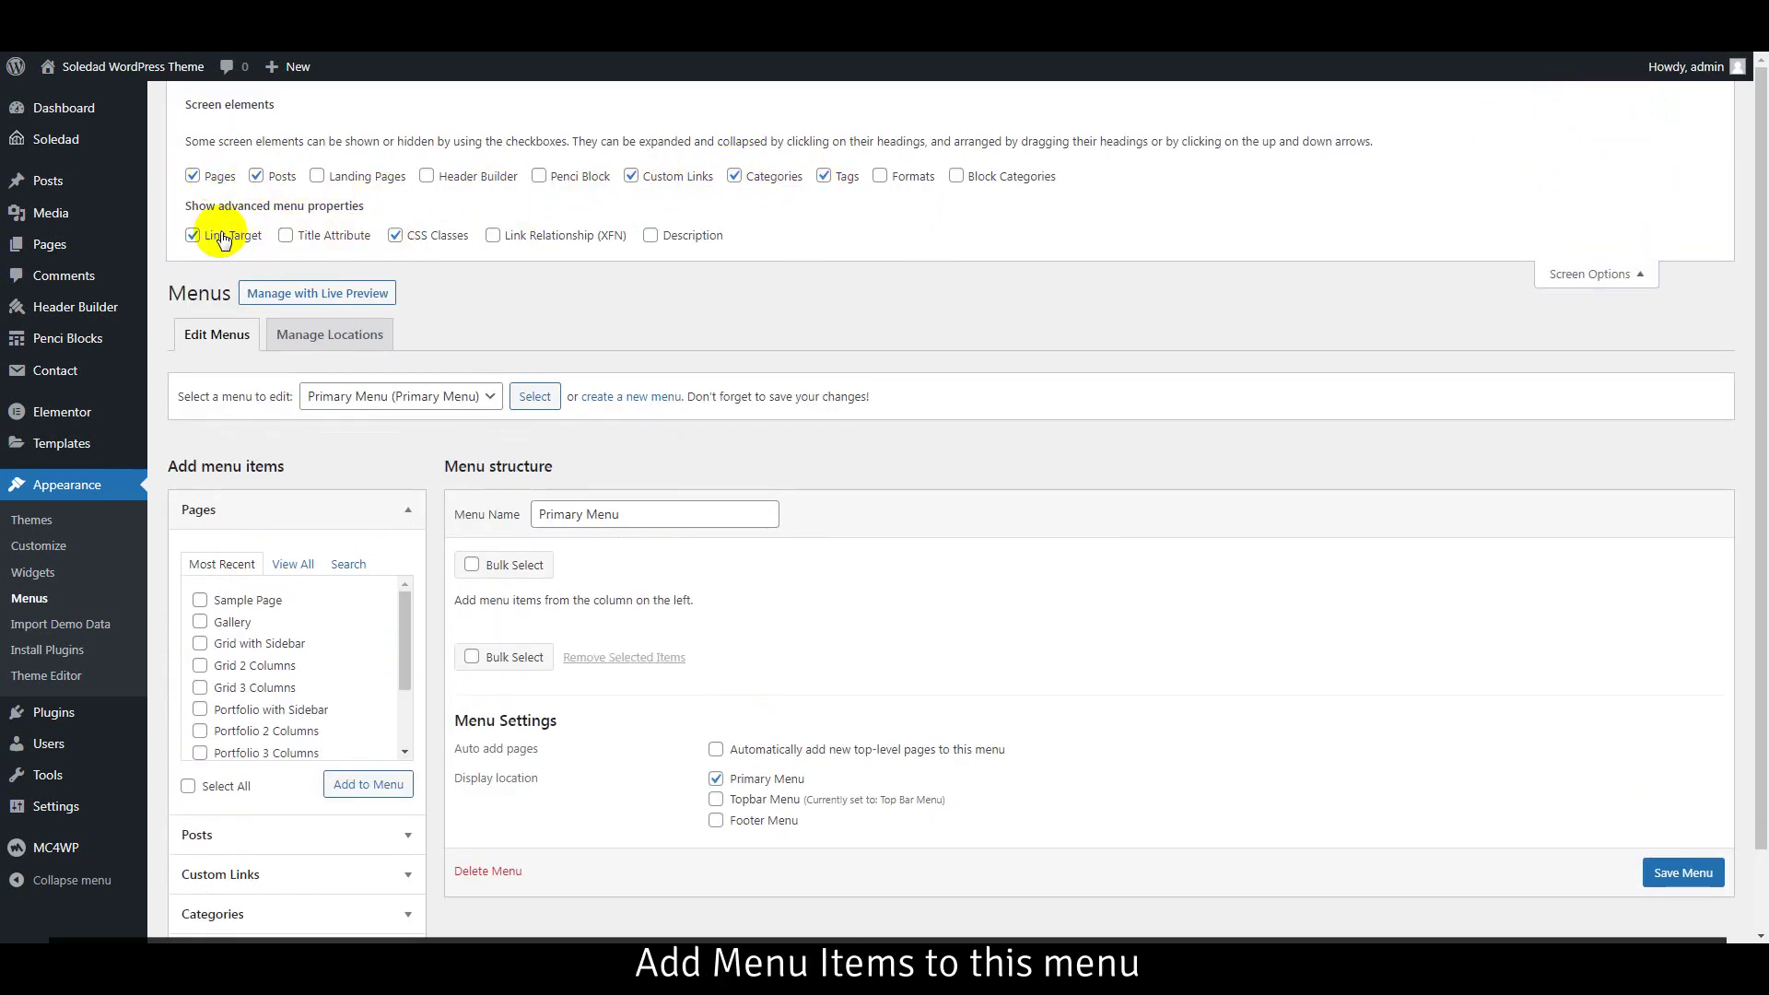
left_click(1566, 281)
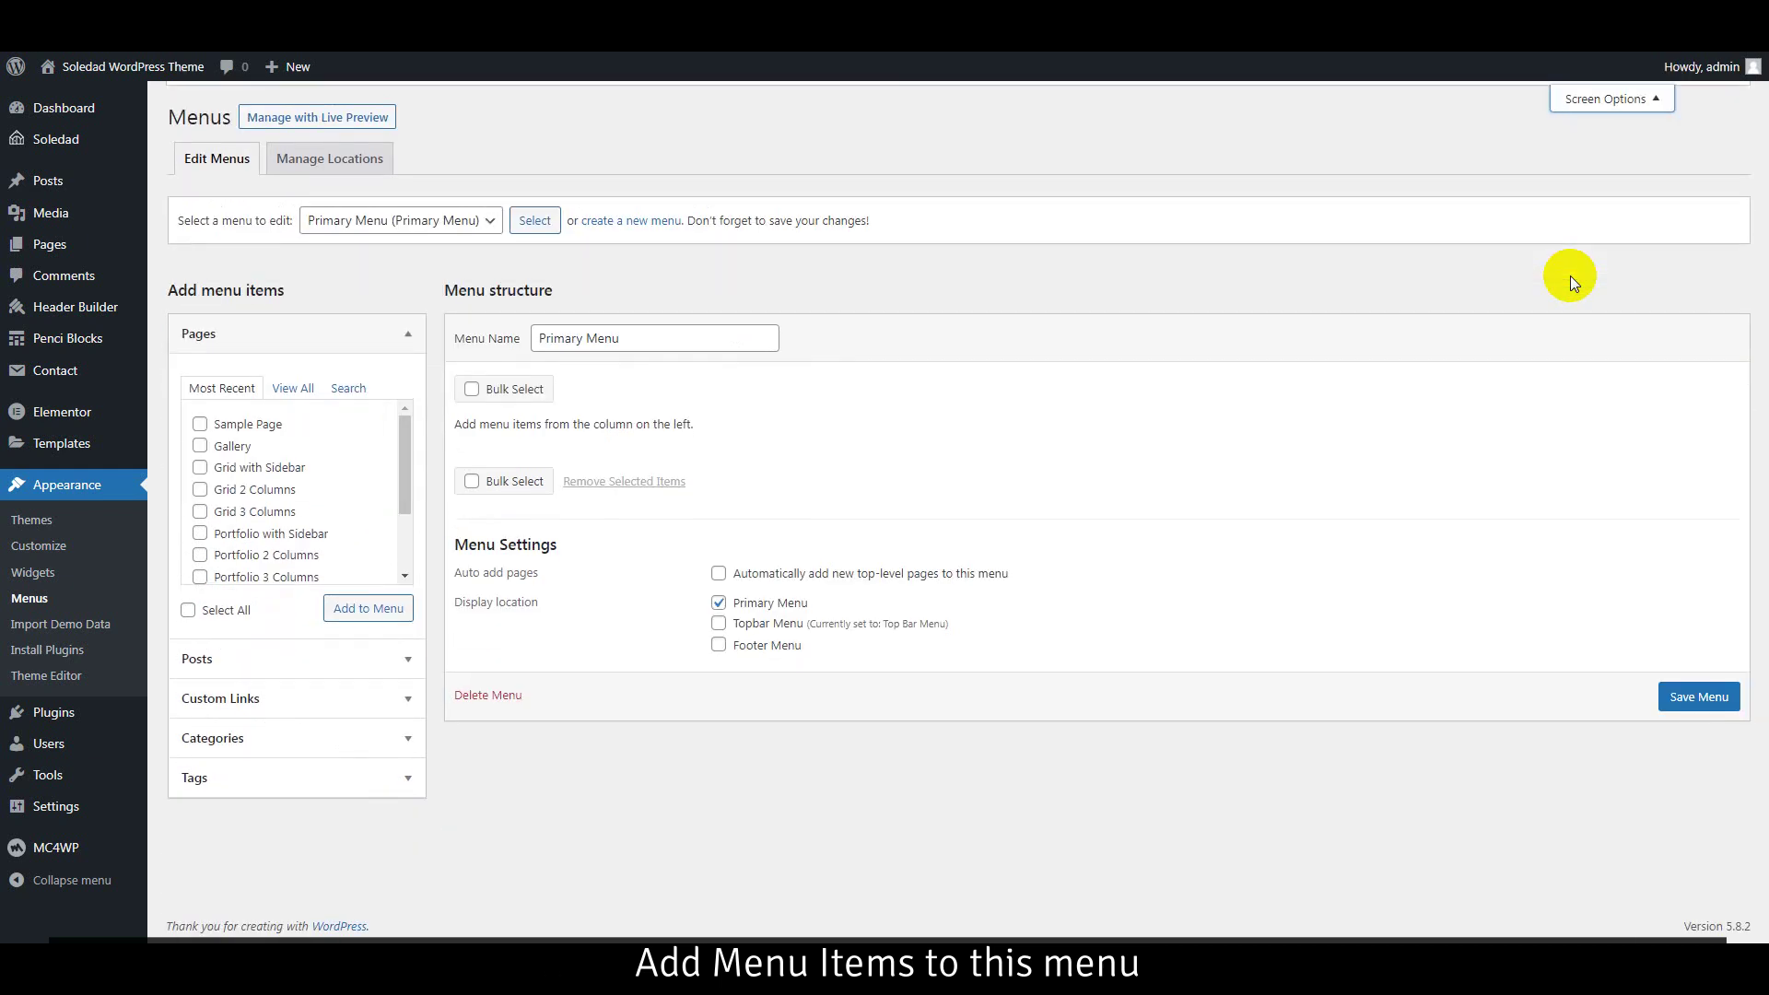
left_click(348, 695)
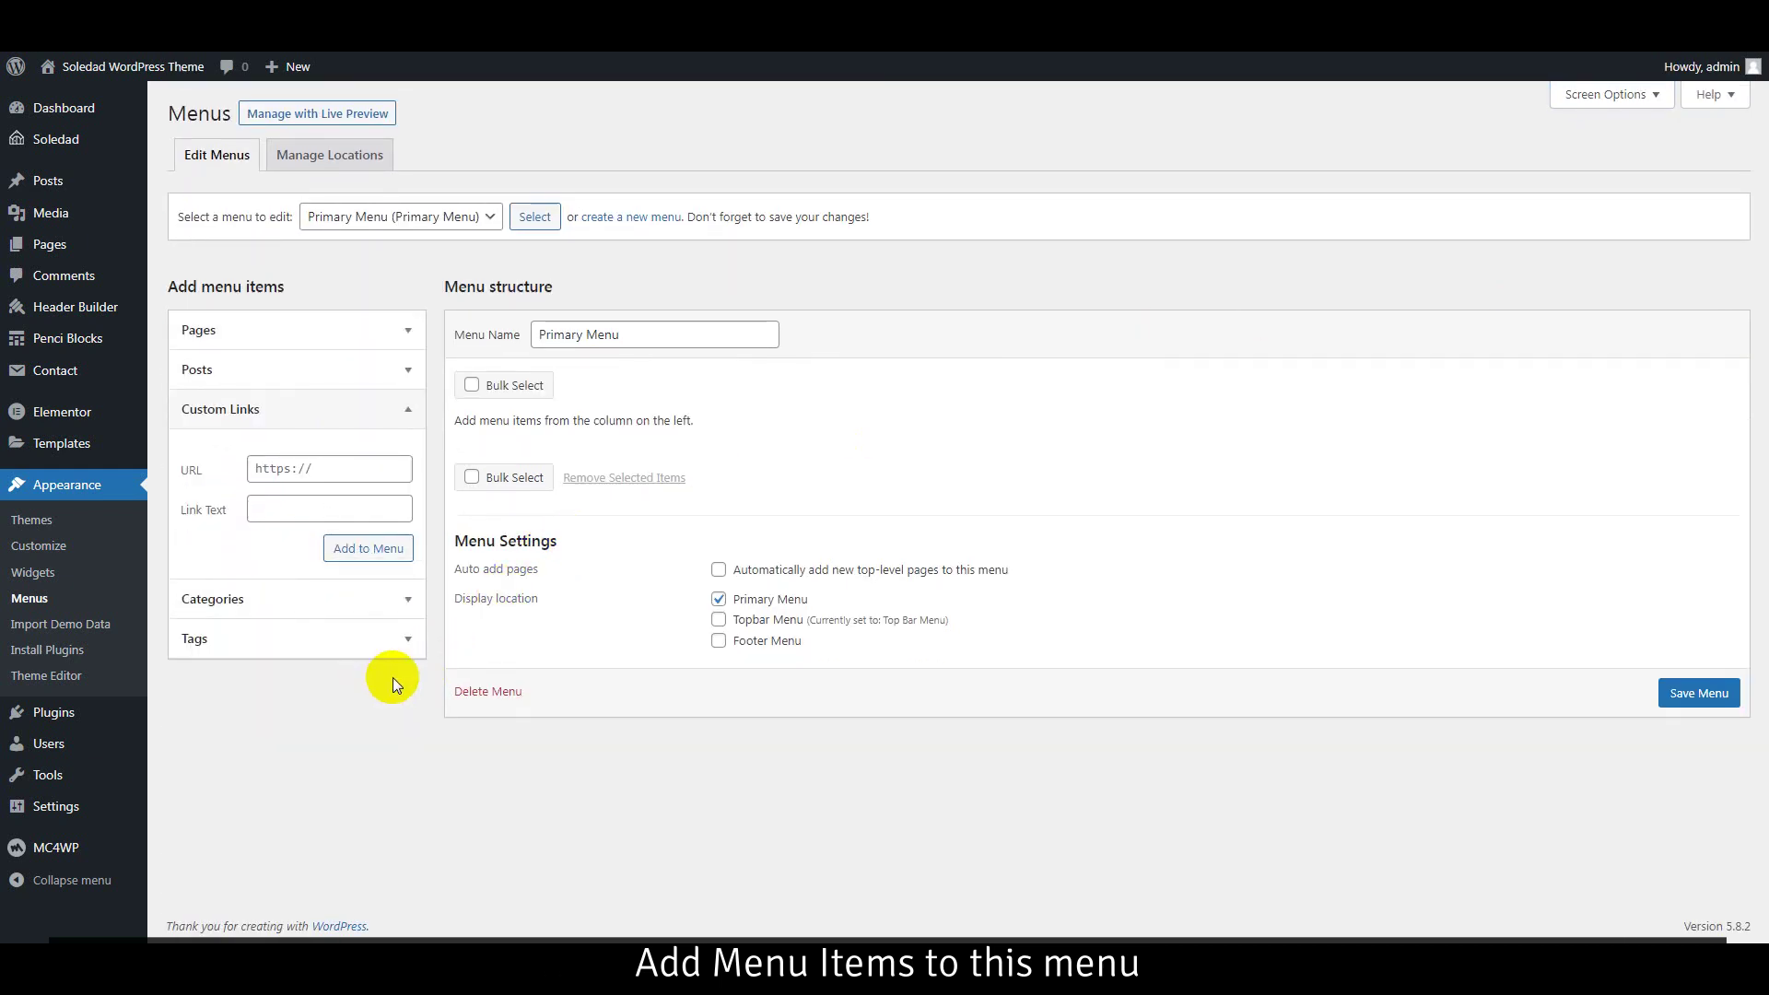
left_click(331, 469)
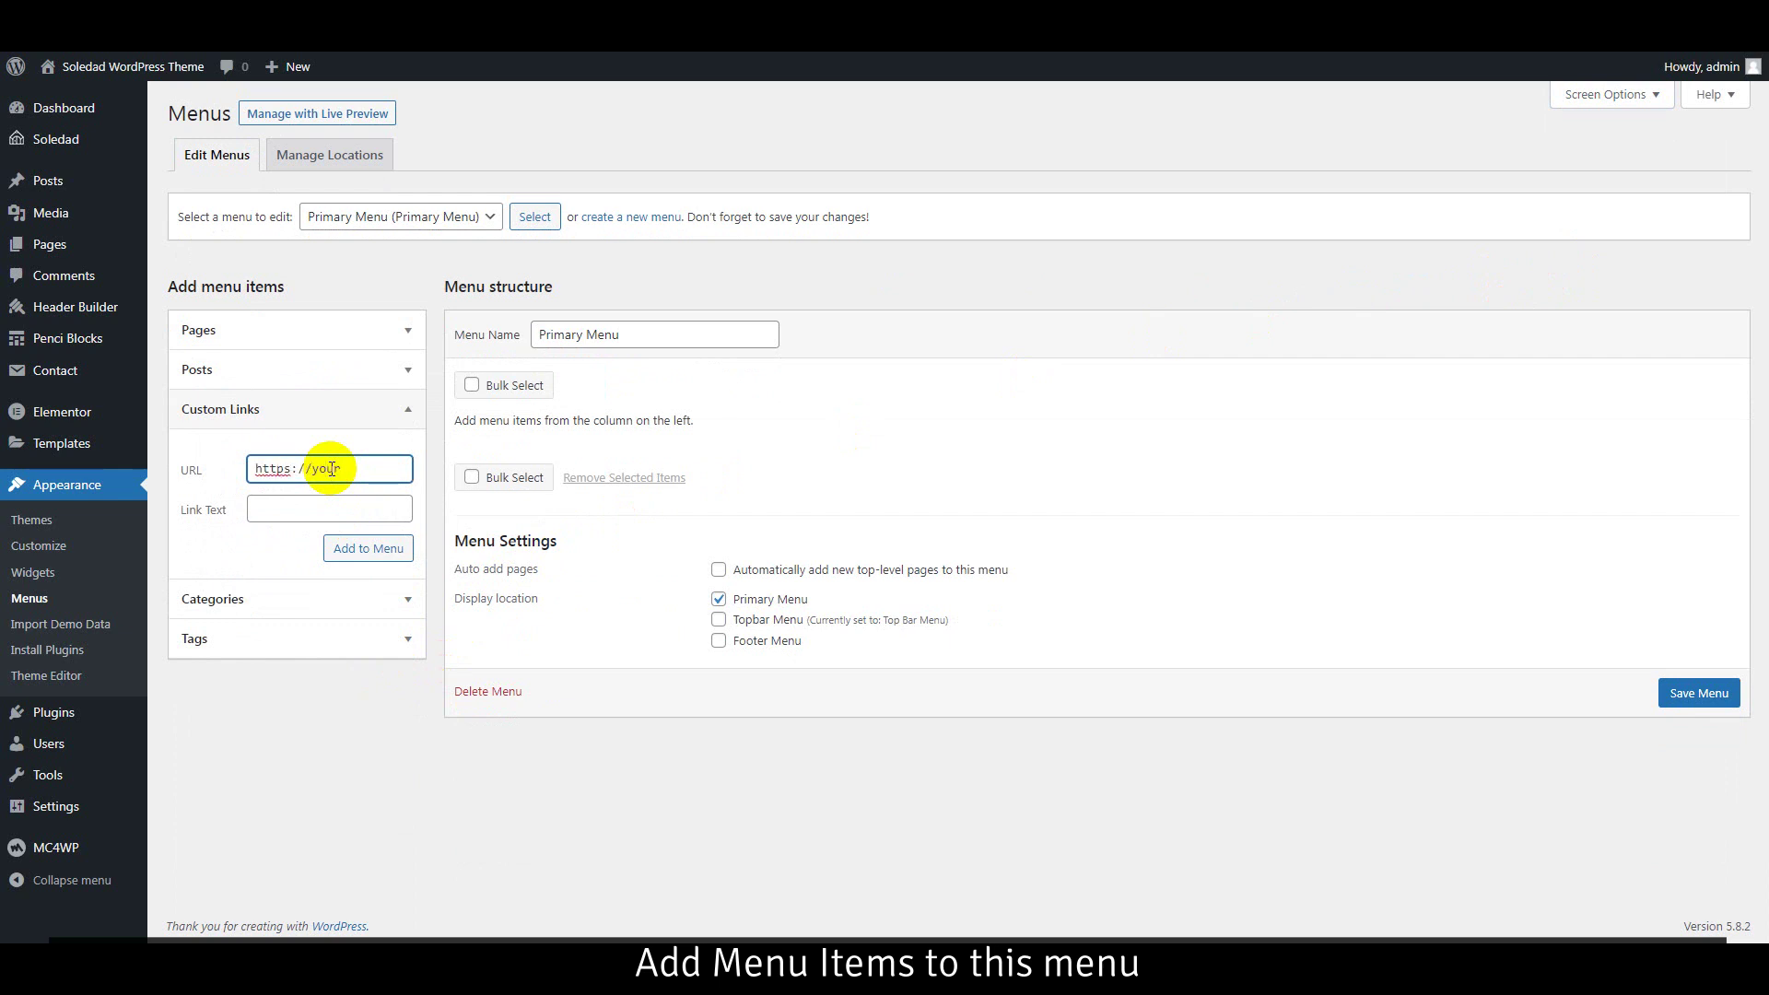
type("your-homepage.com/")
key("Tab")
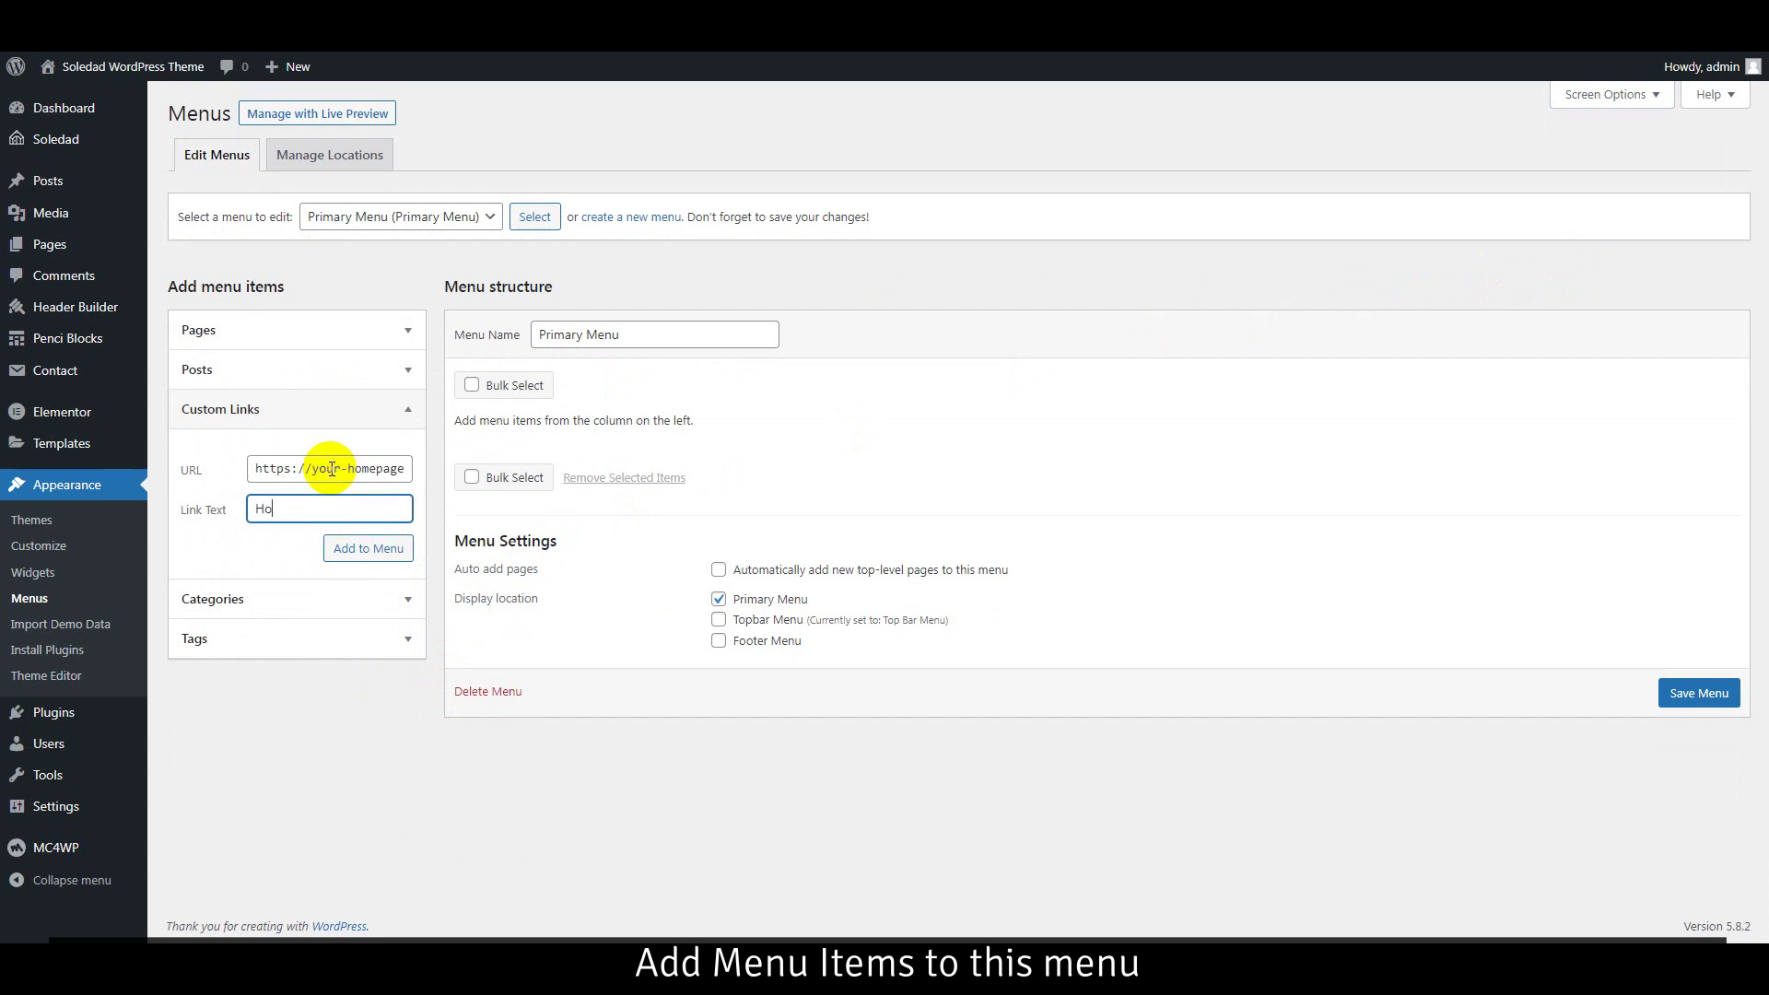
left_click(346, 552)
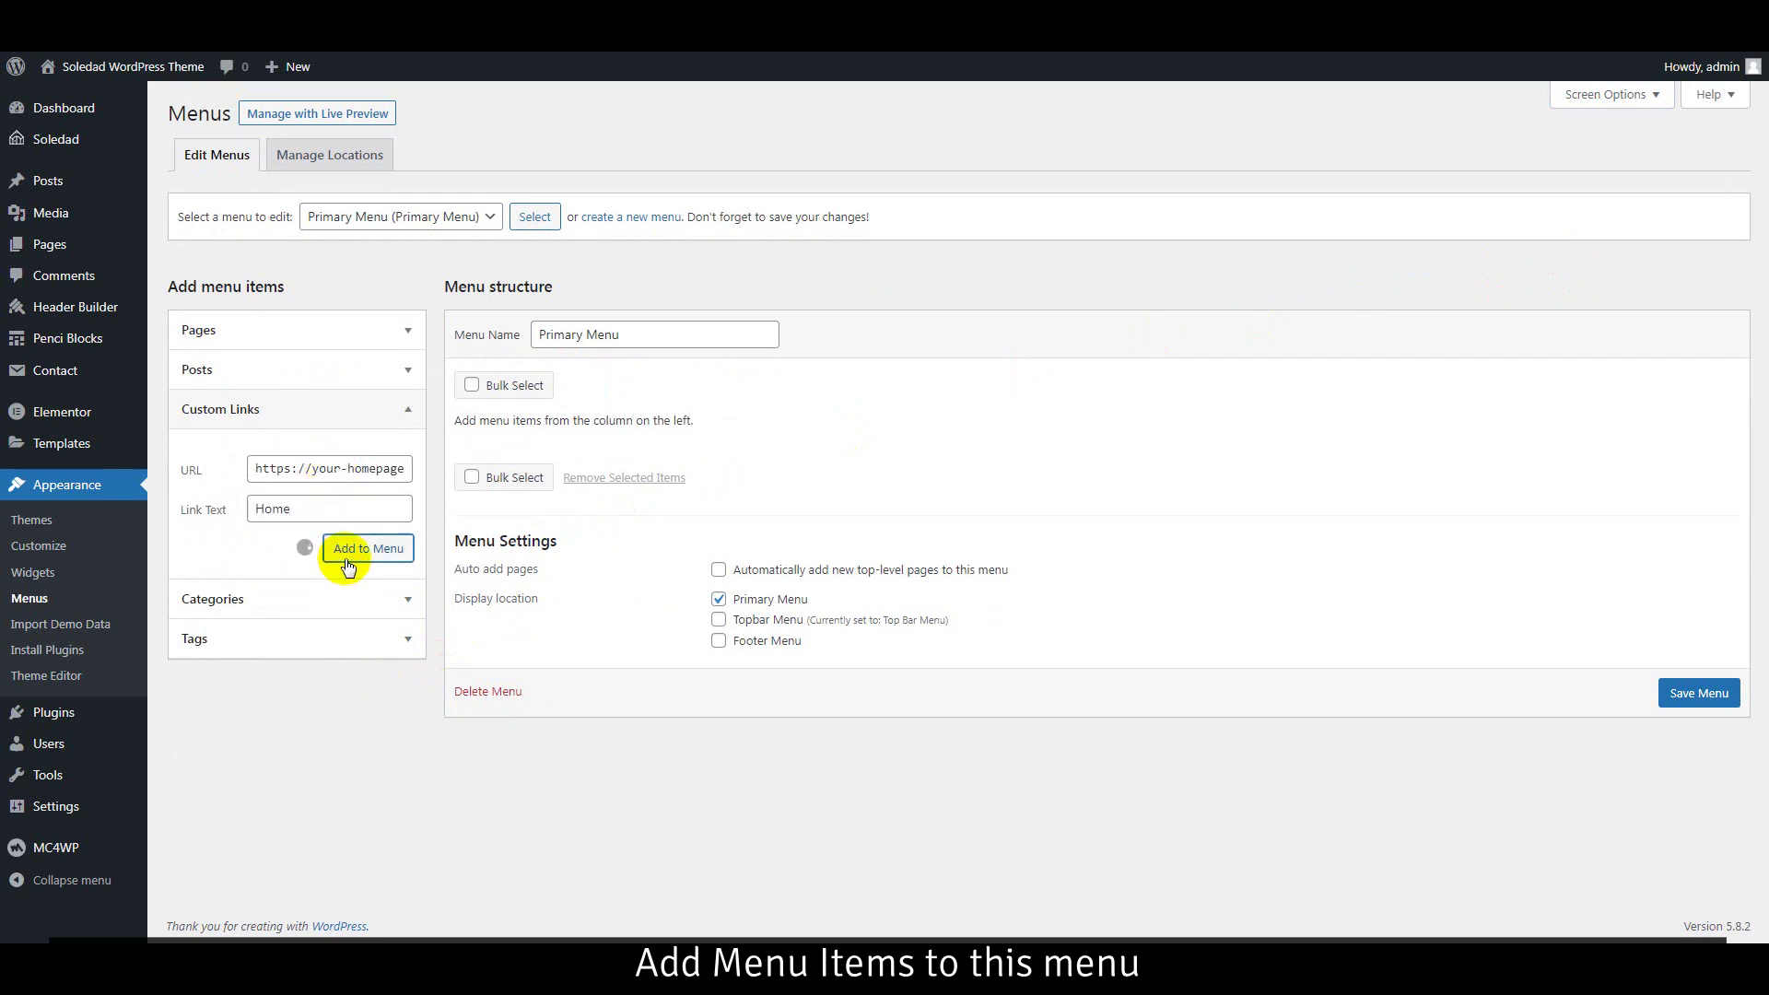
left_click(340, 476)
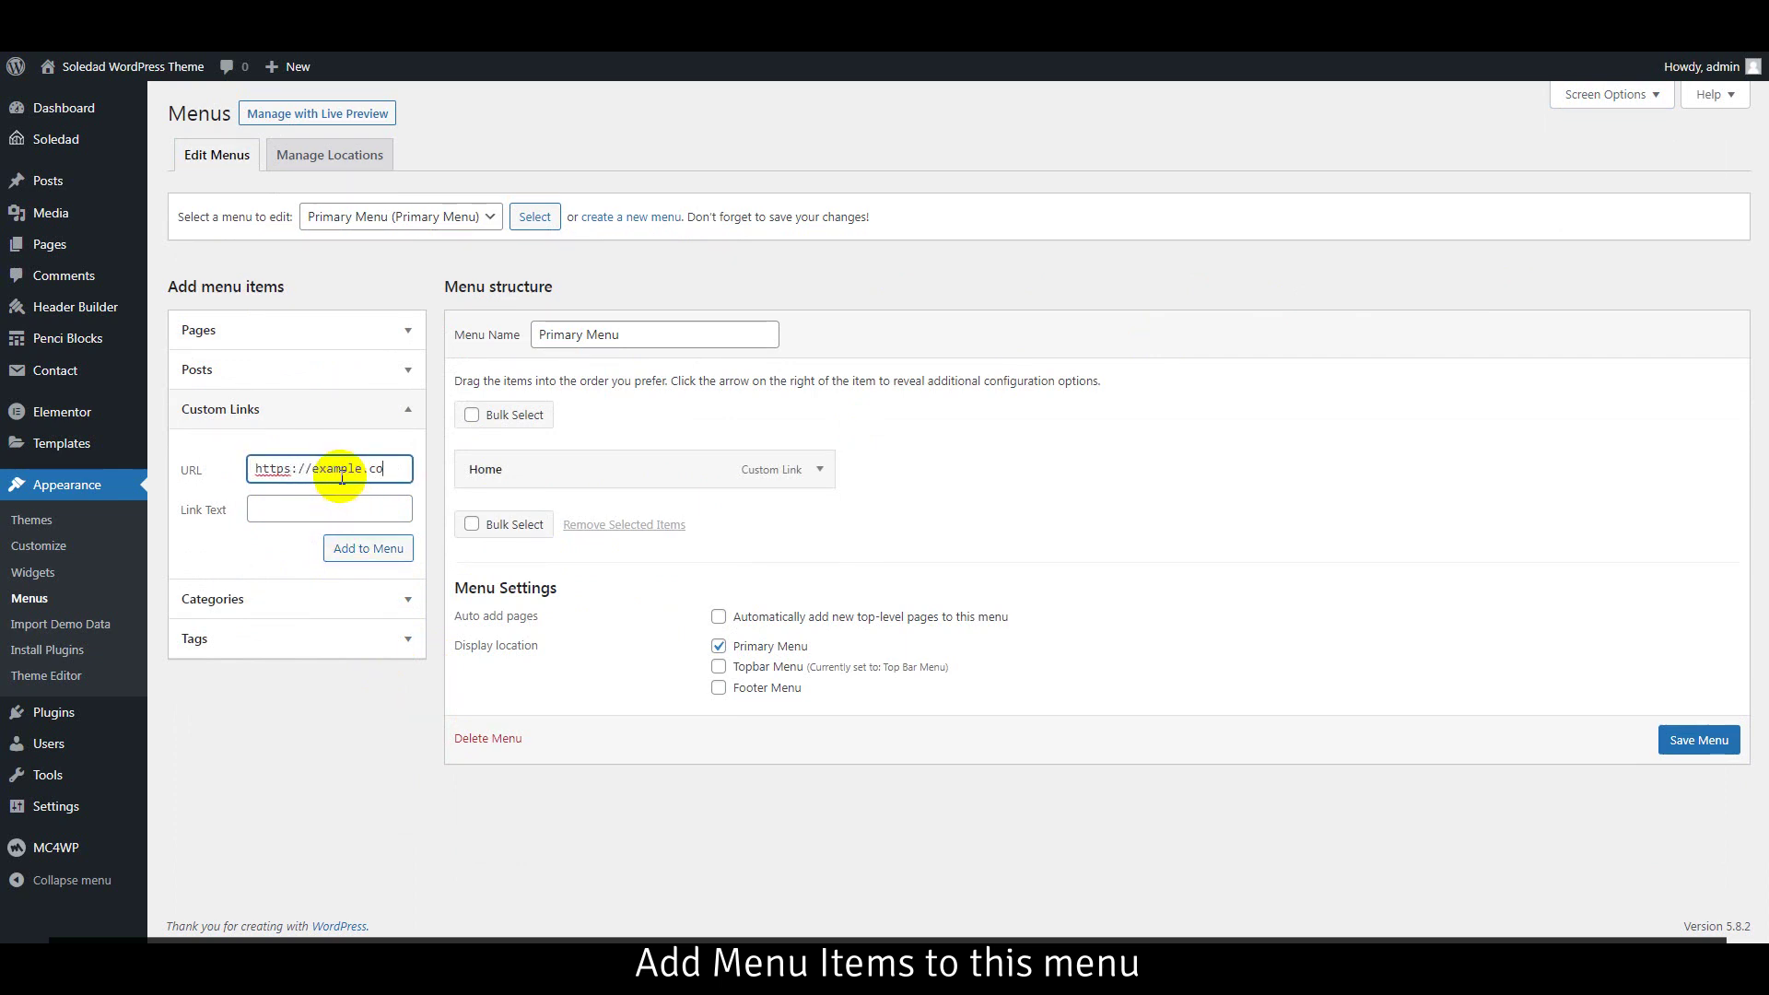
key("Tab")
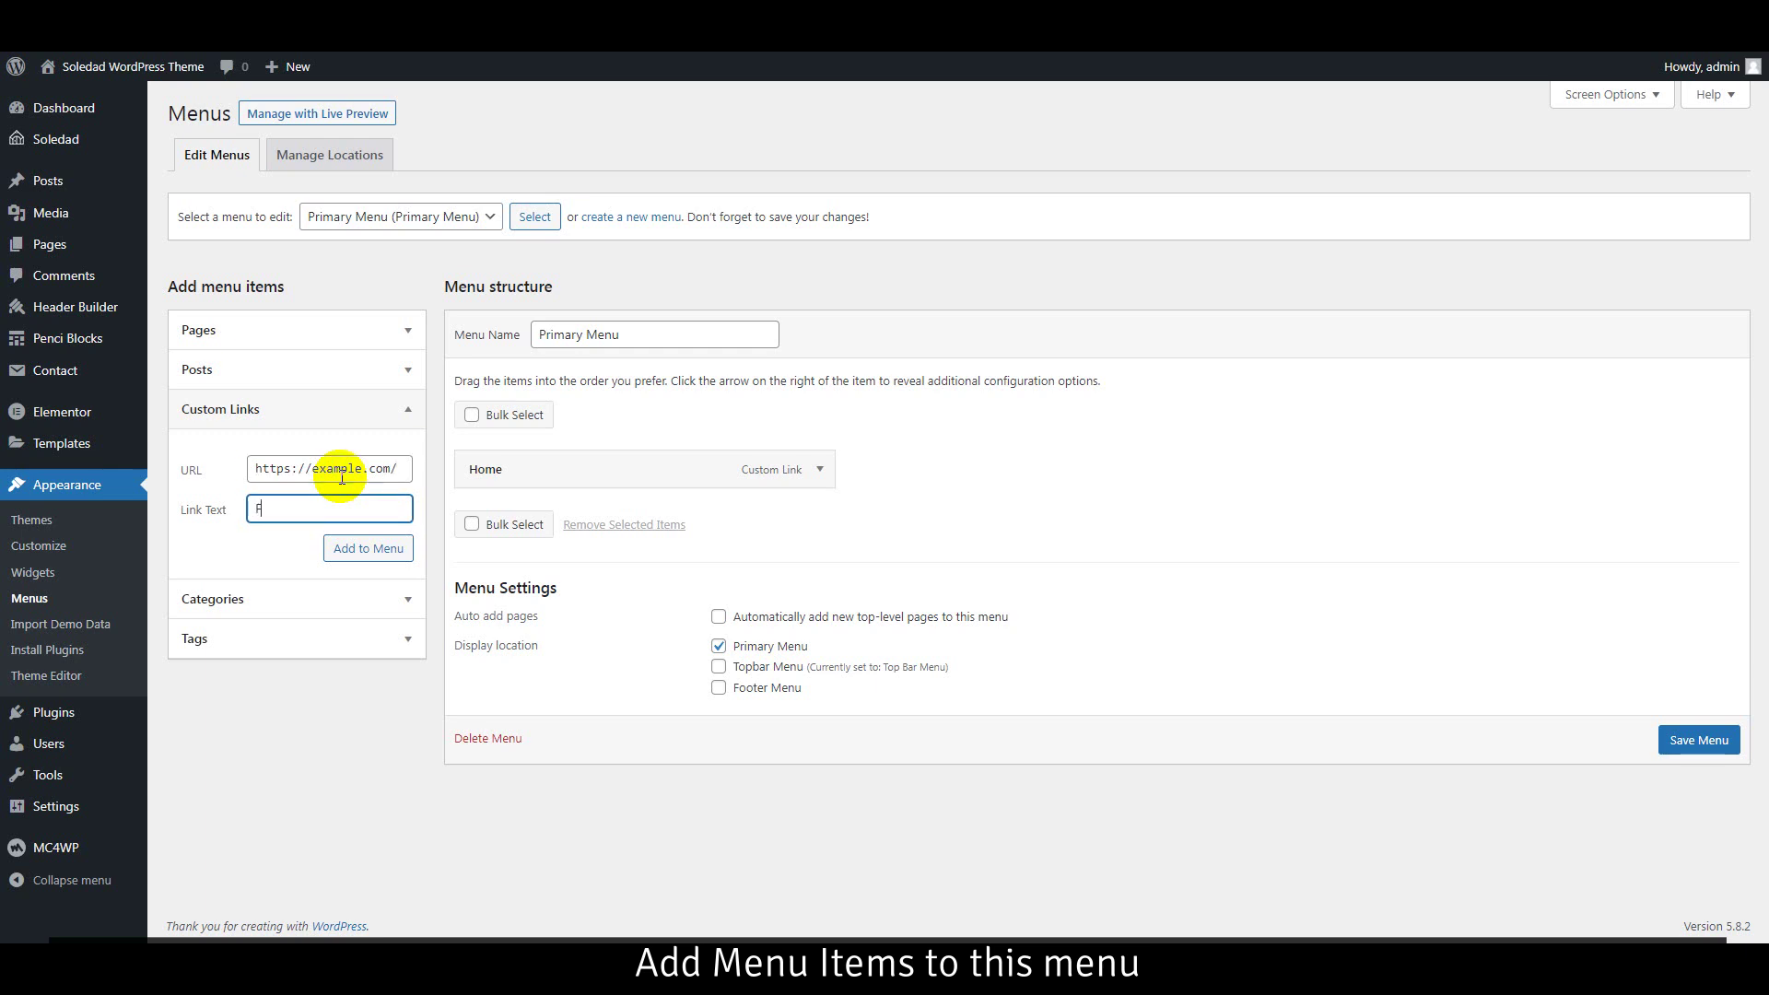
left_click(355, 549)
left_click(324, 471)
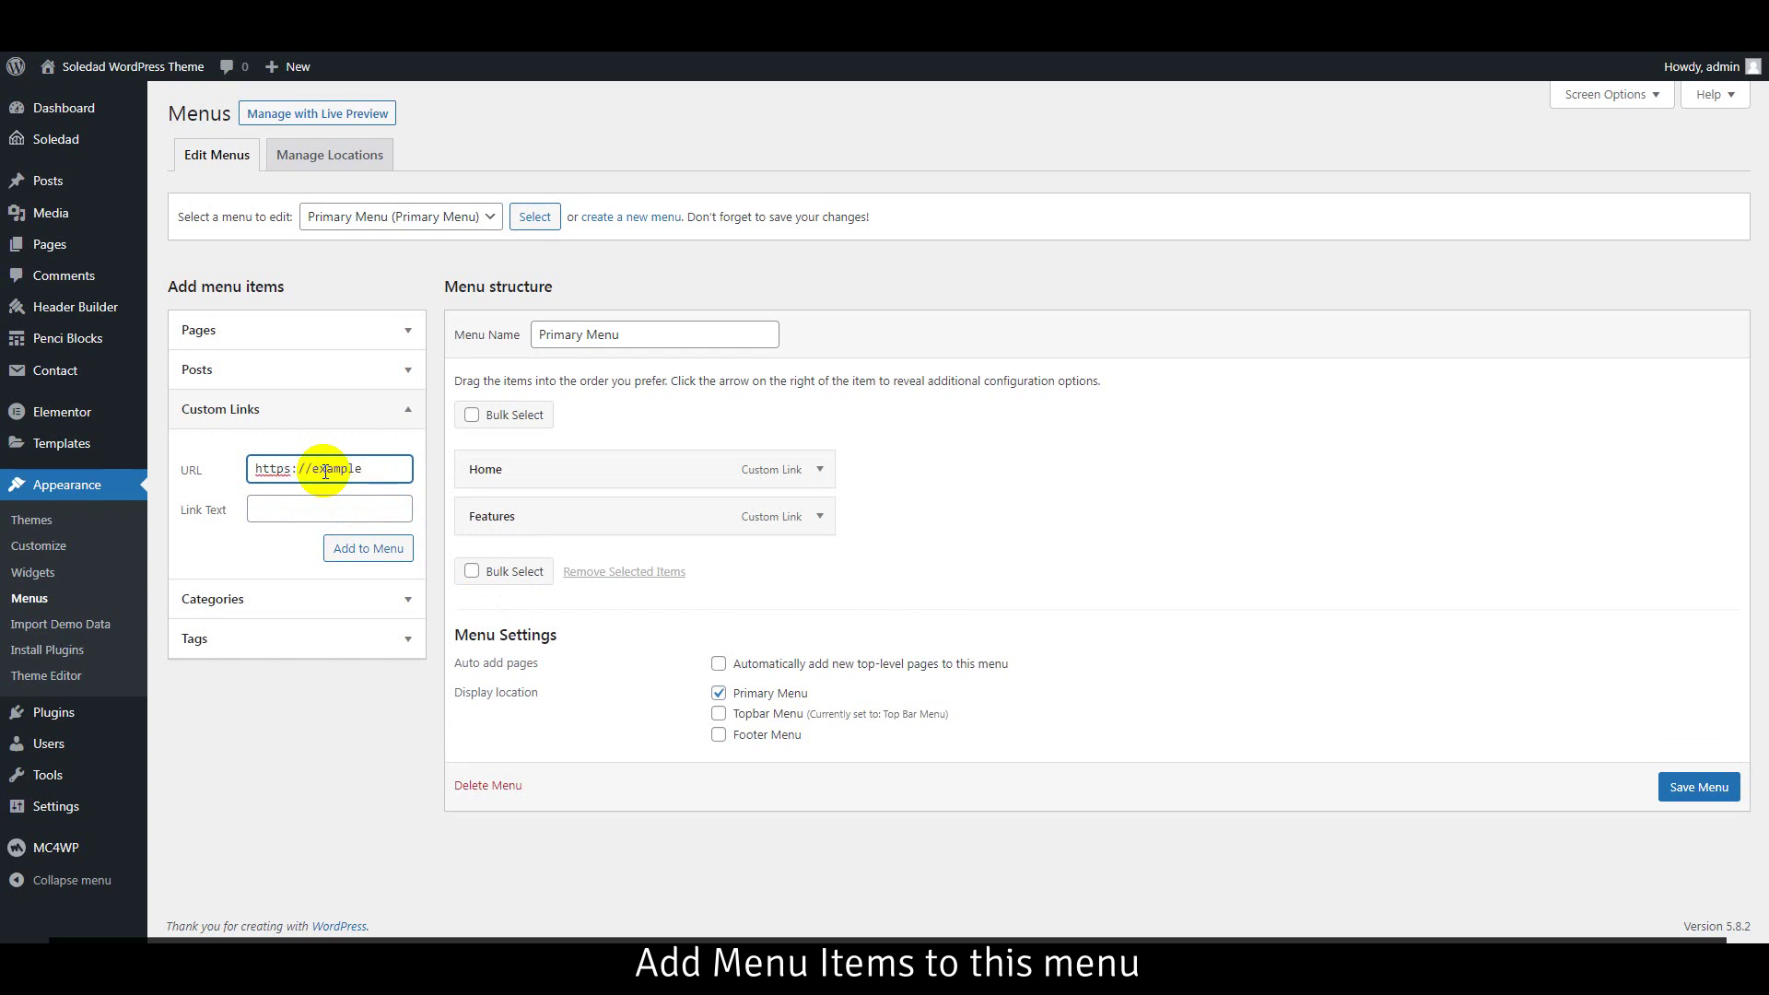
type("/")
key("Tab")
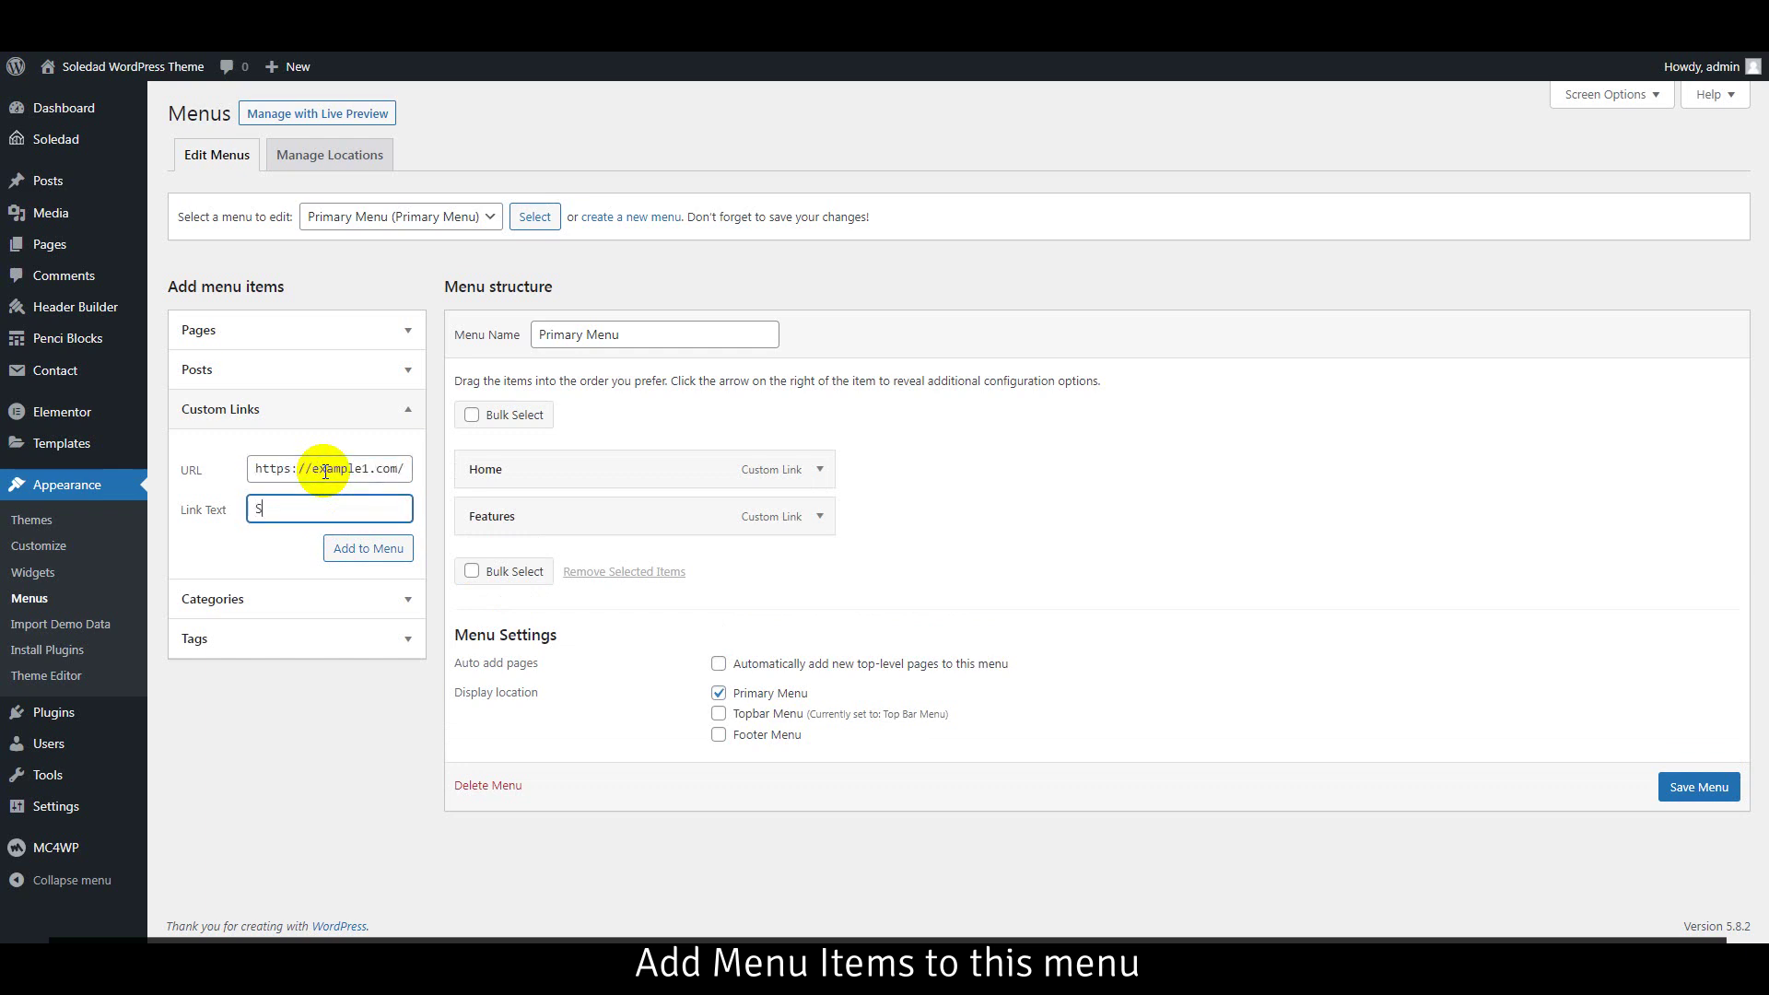
left_click(348, 550)
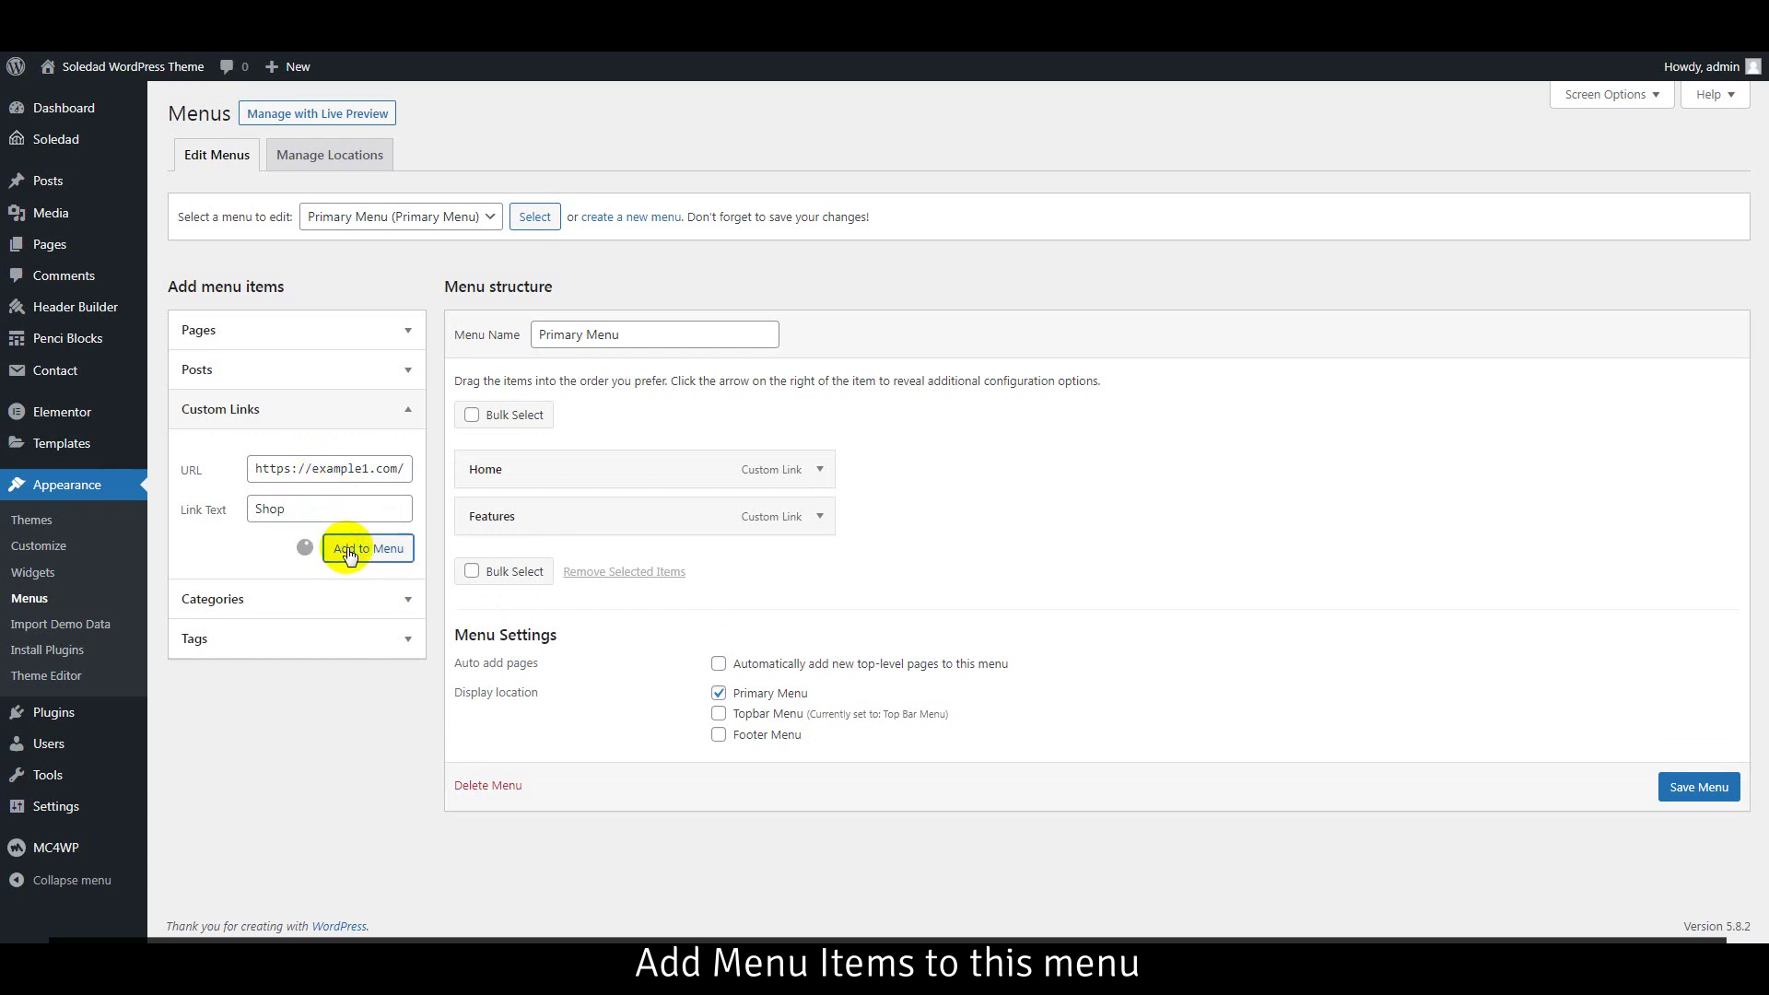
left_click(383, 466)
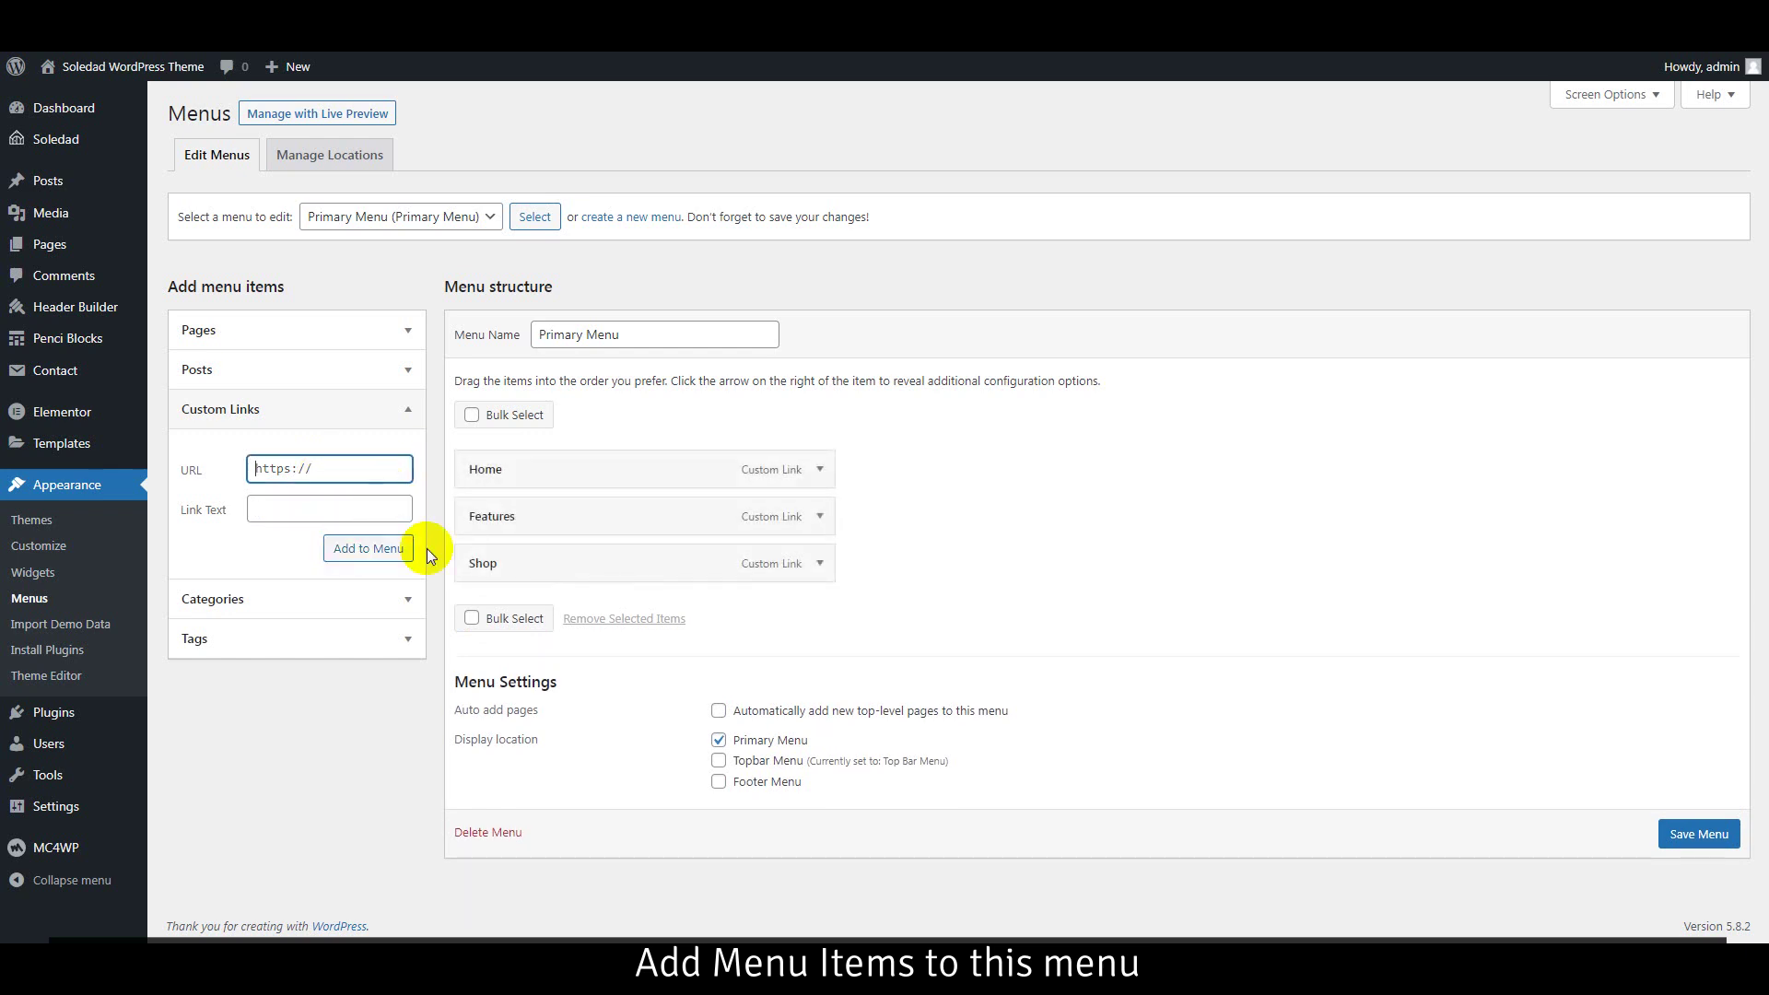
- Add the Life Style and Travel categories from the full category list to the menu
left_click(289, 601)
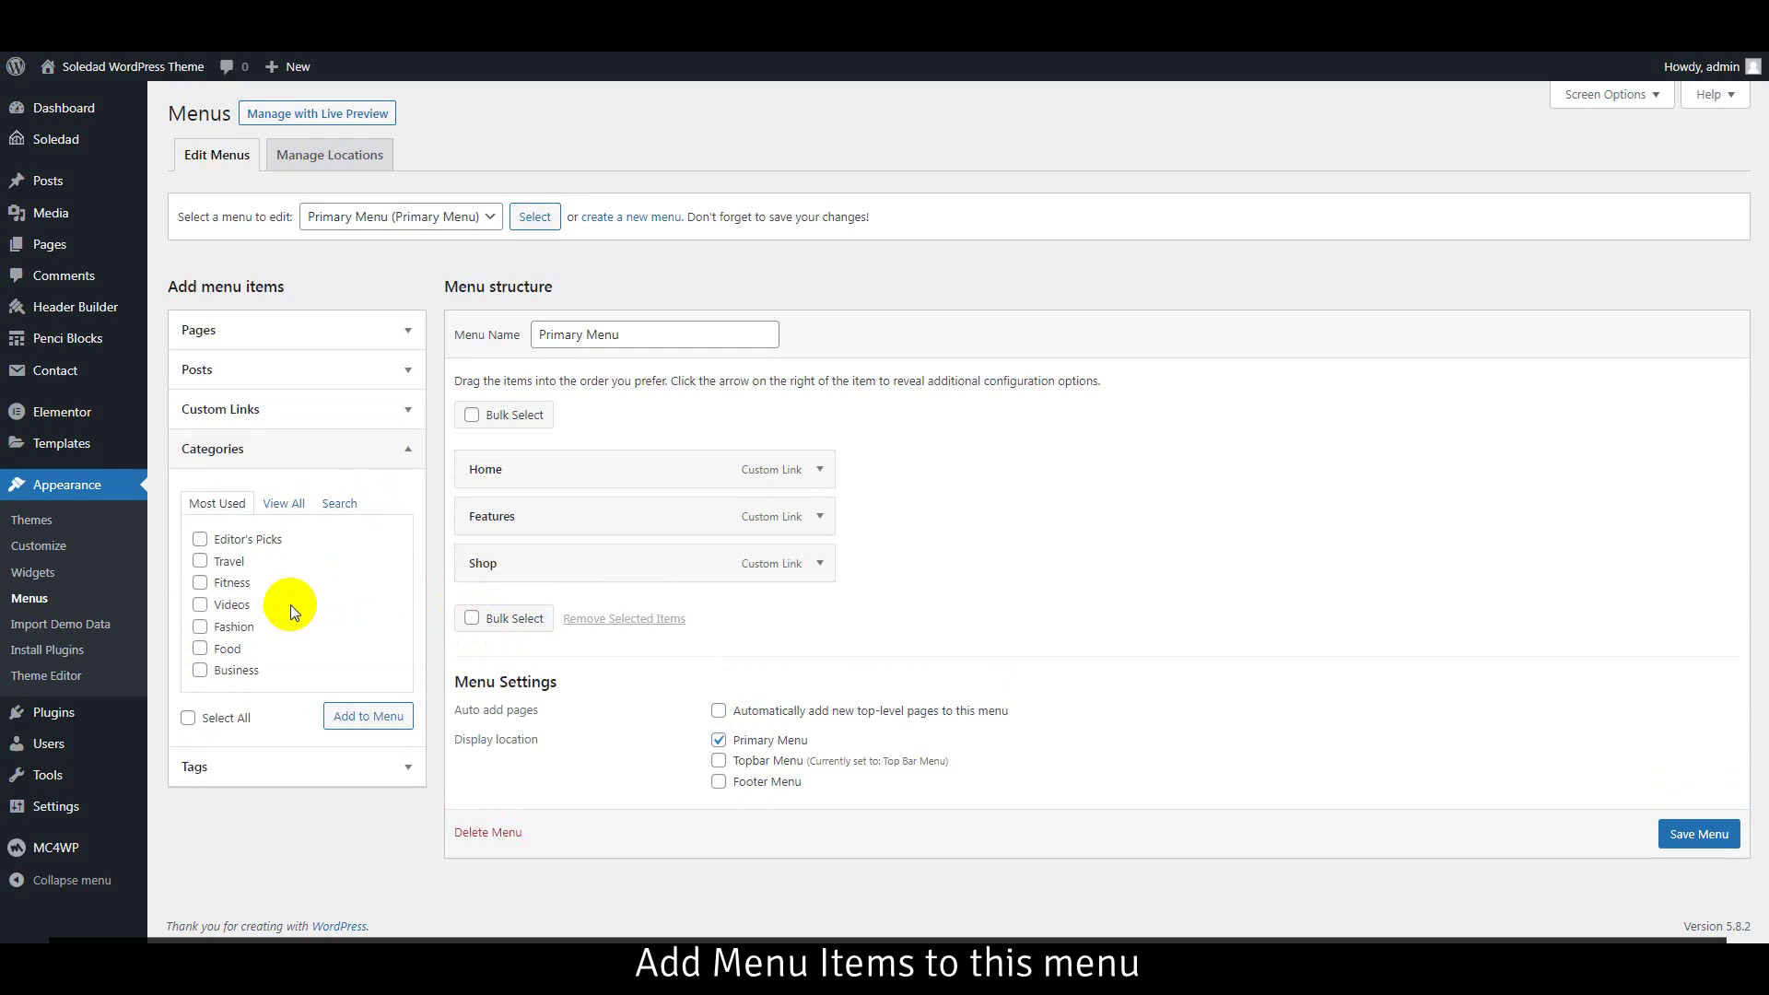
left_click(284, 503)
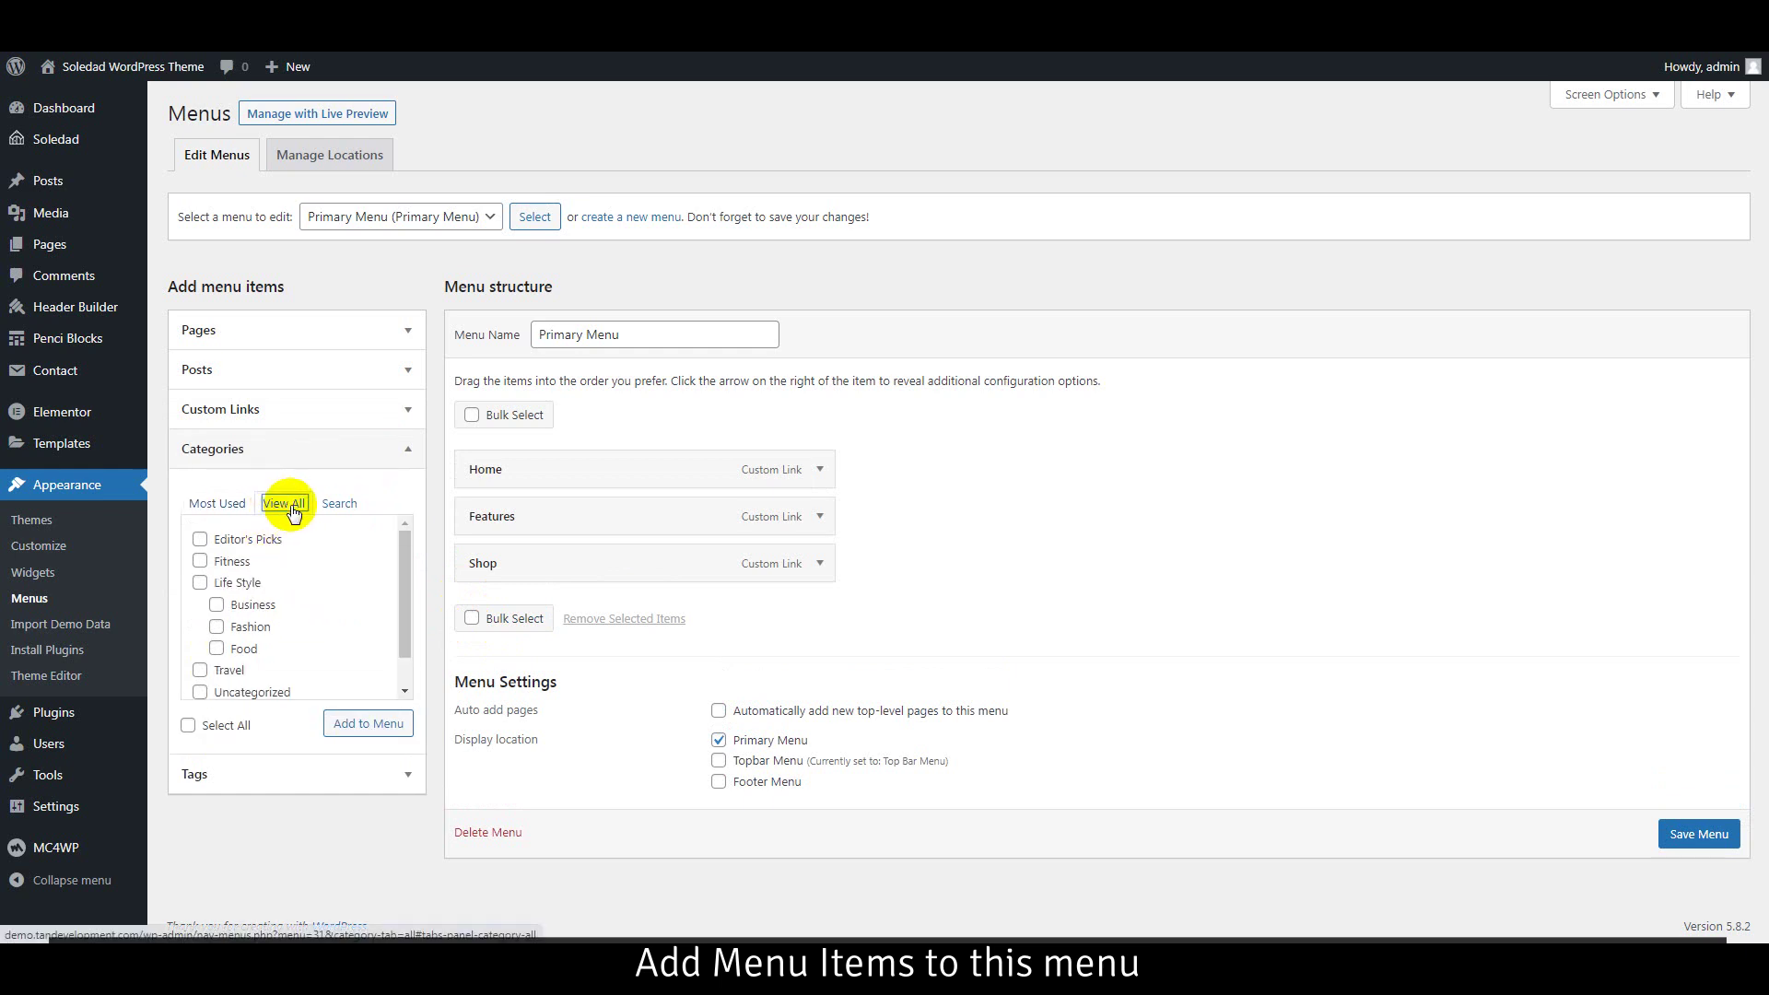
left_click(237, 581)
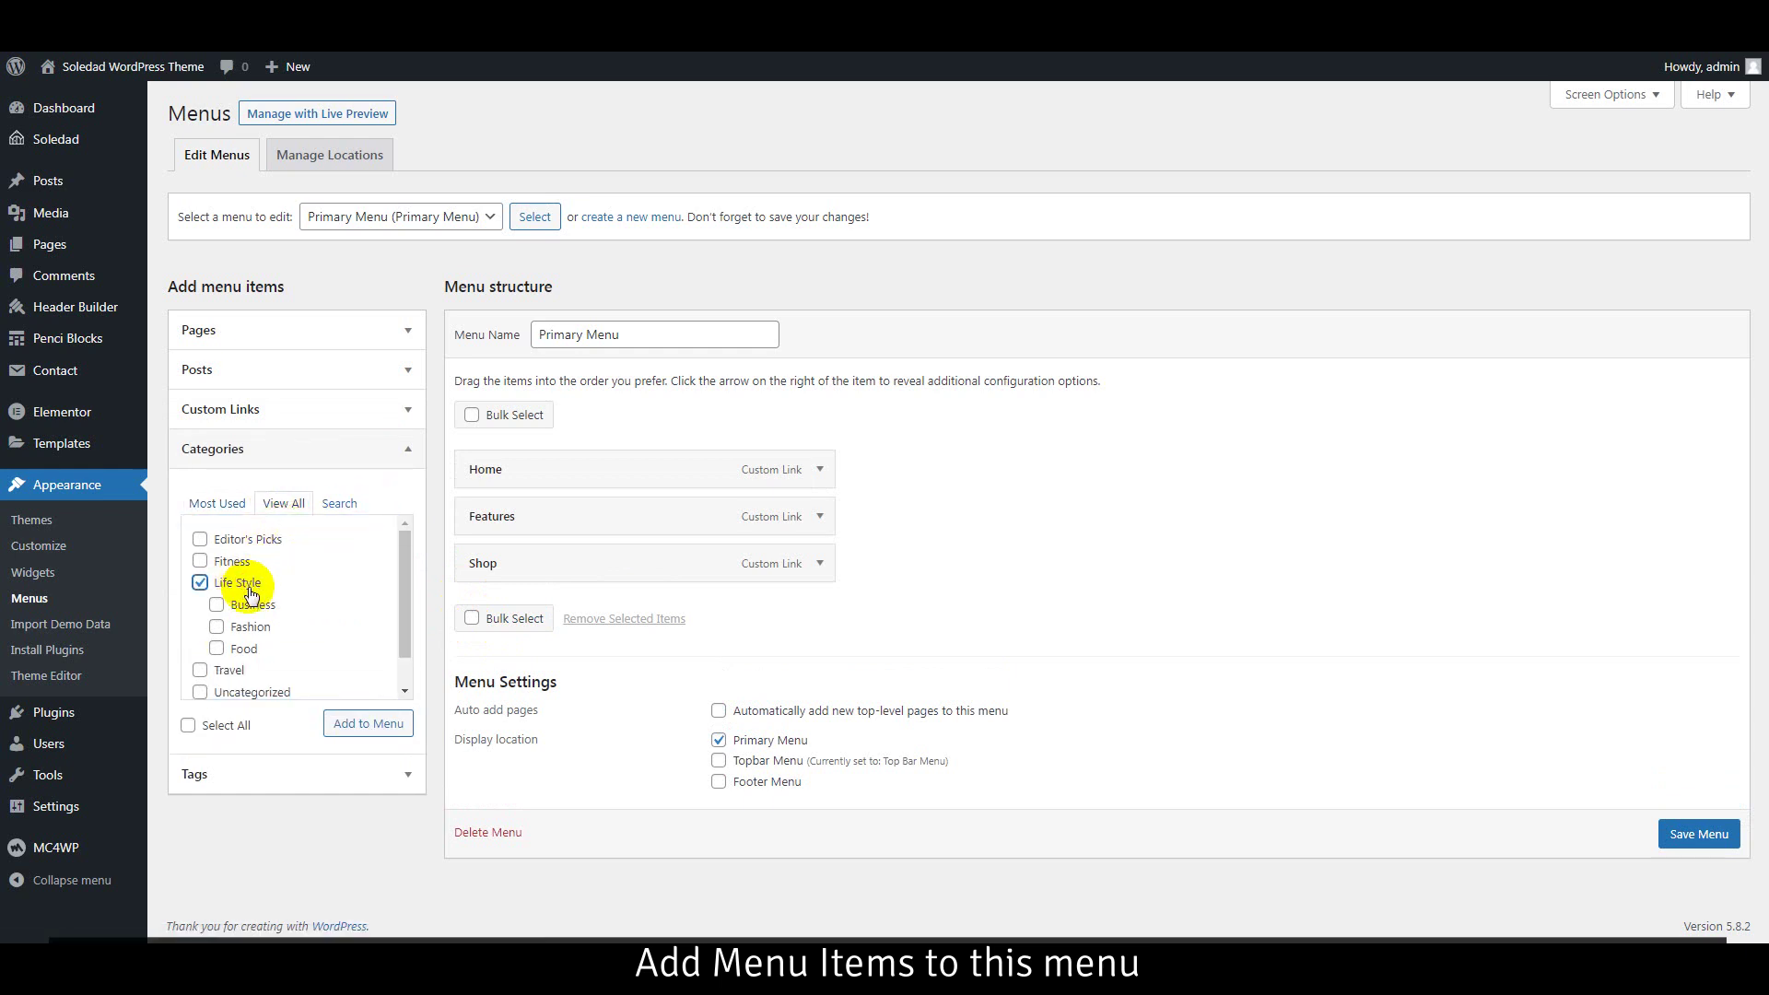
left_click(224, 670)
left_click(383, 727)
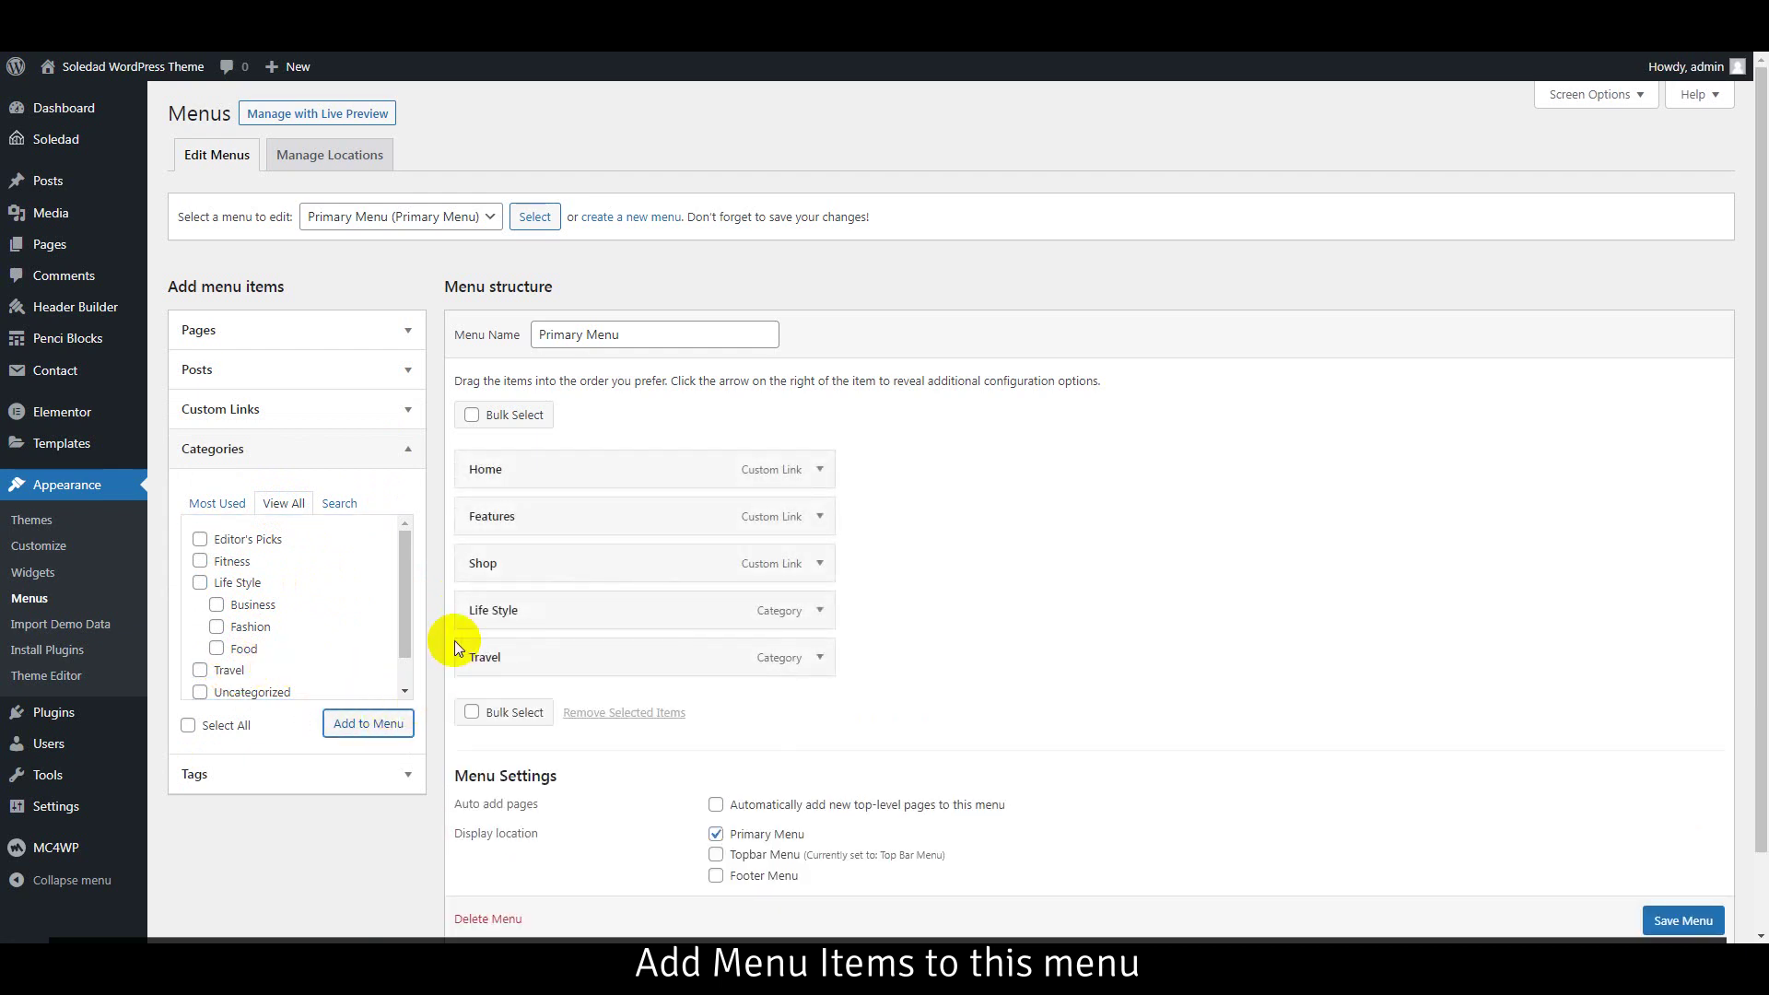
- Add the About and Contact Information pages from the full page list to the menu
left_click(384, 337)
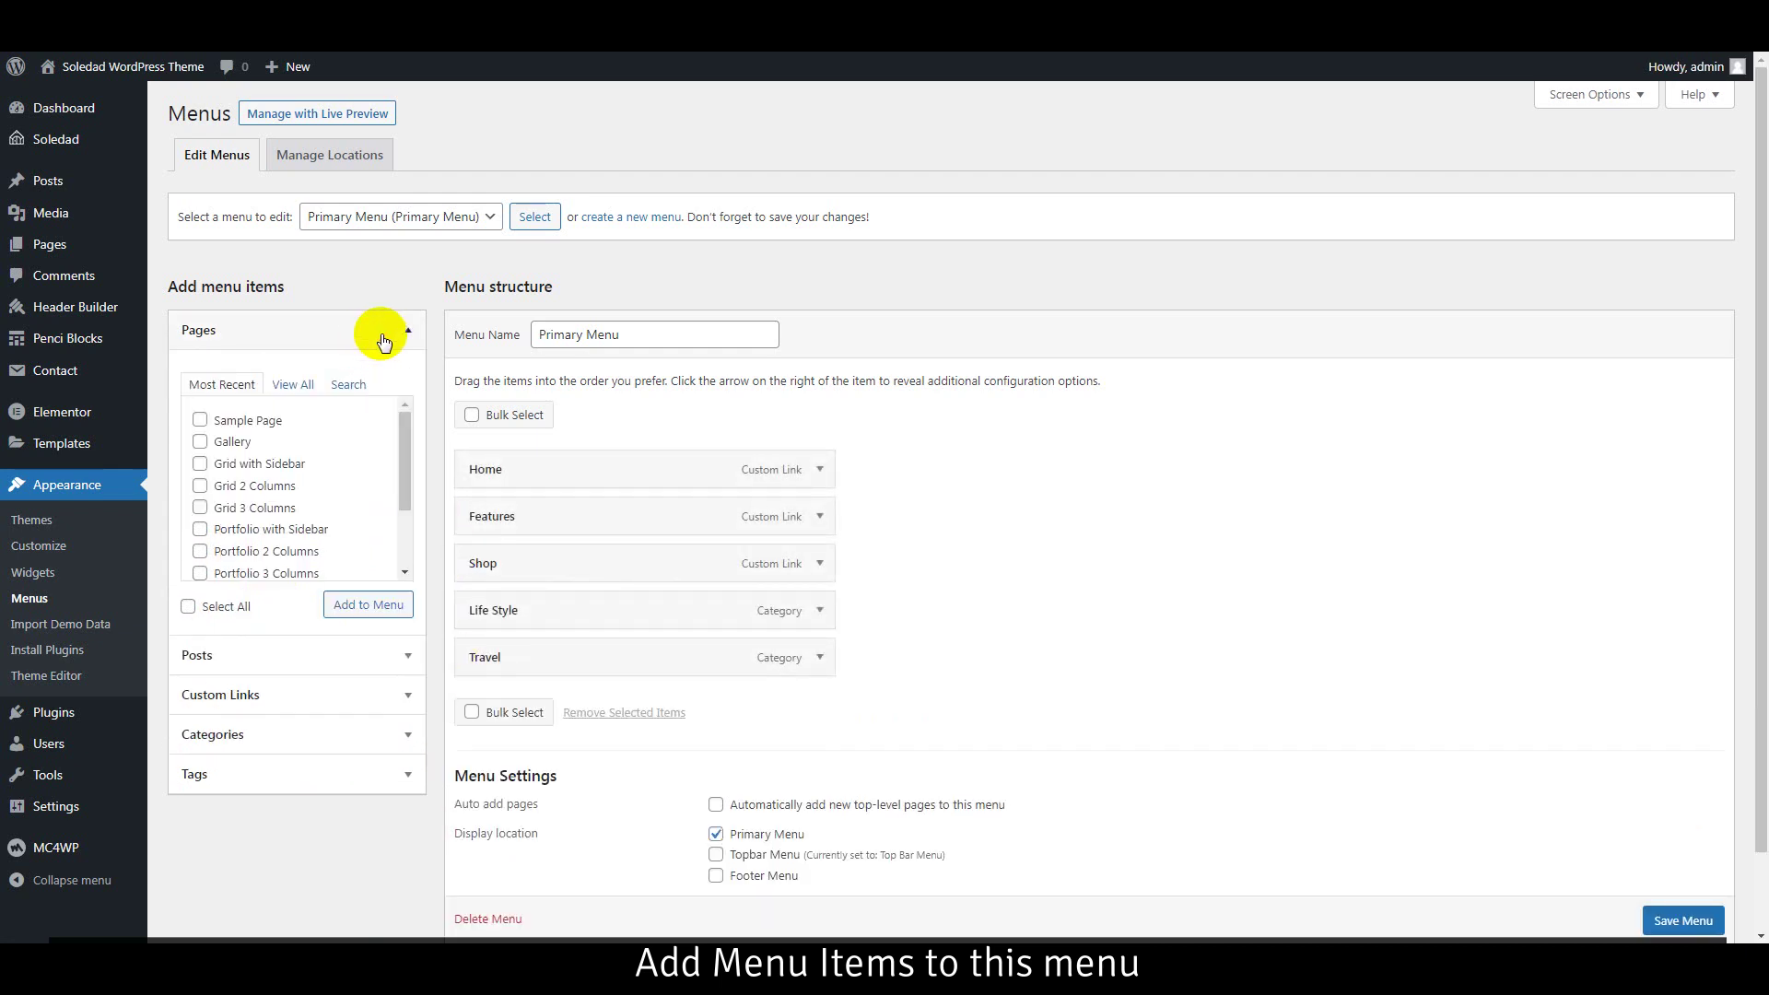
left_click(304, 391)
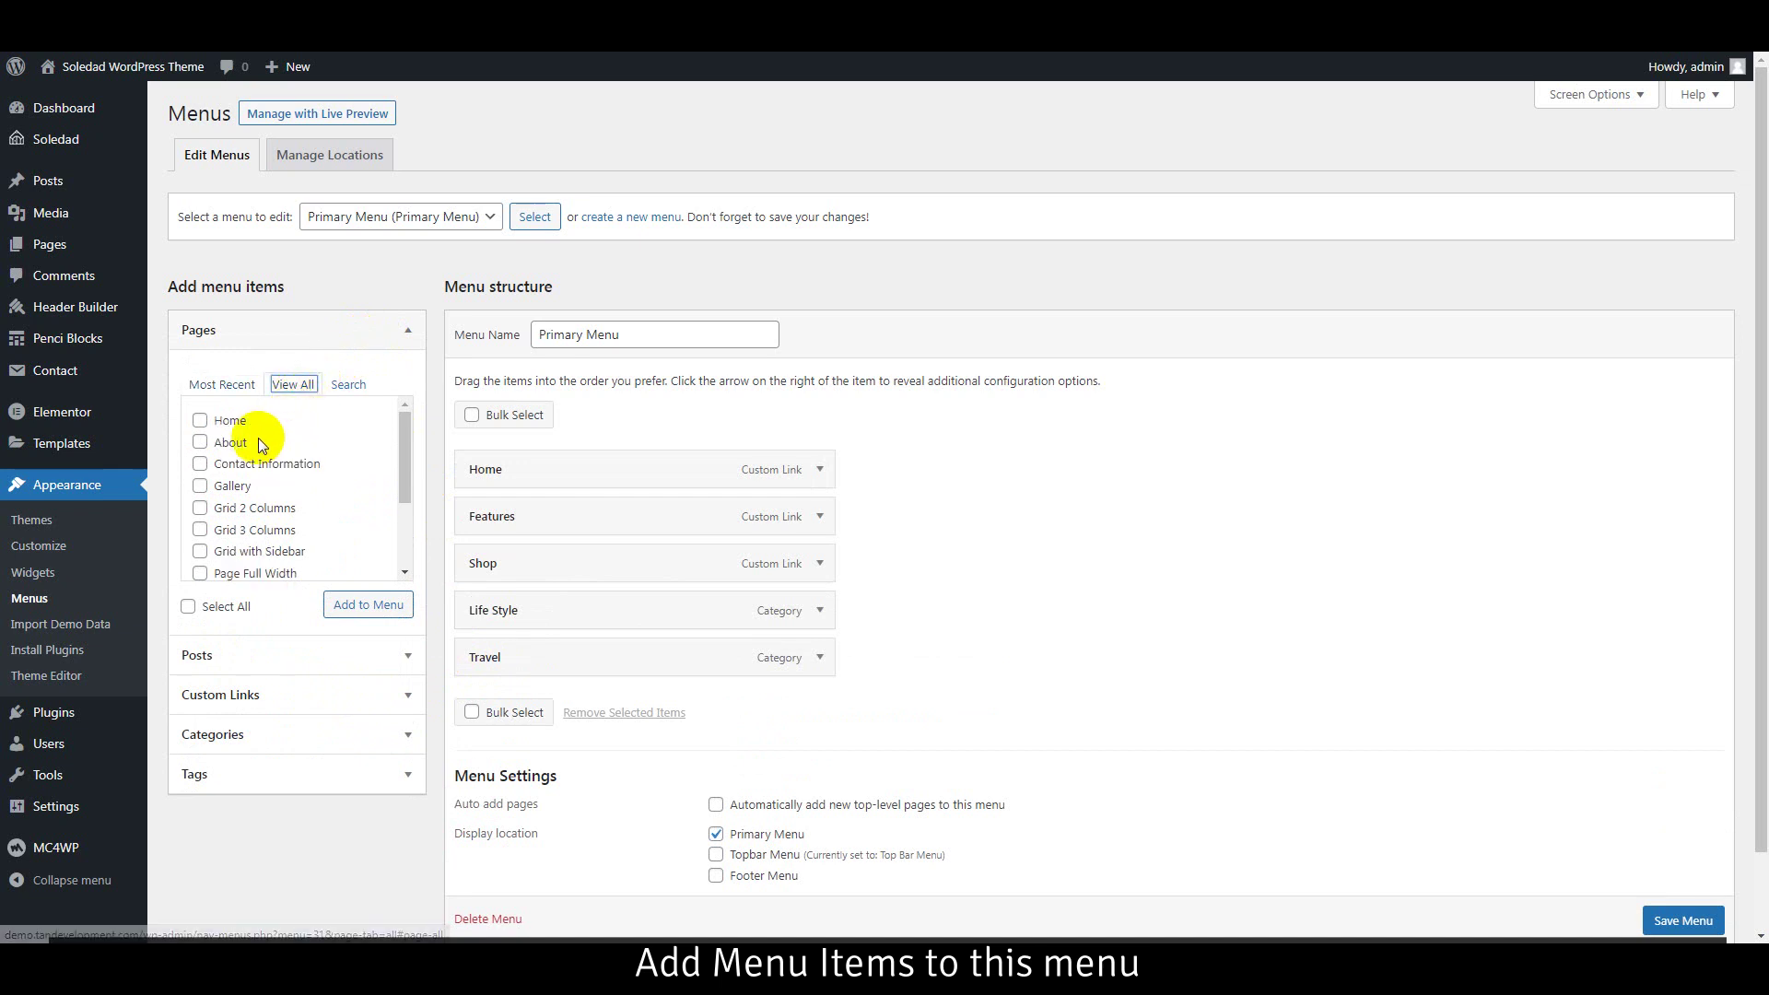
left_click(245, 449)
left_click(276, 464)
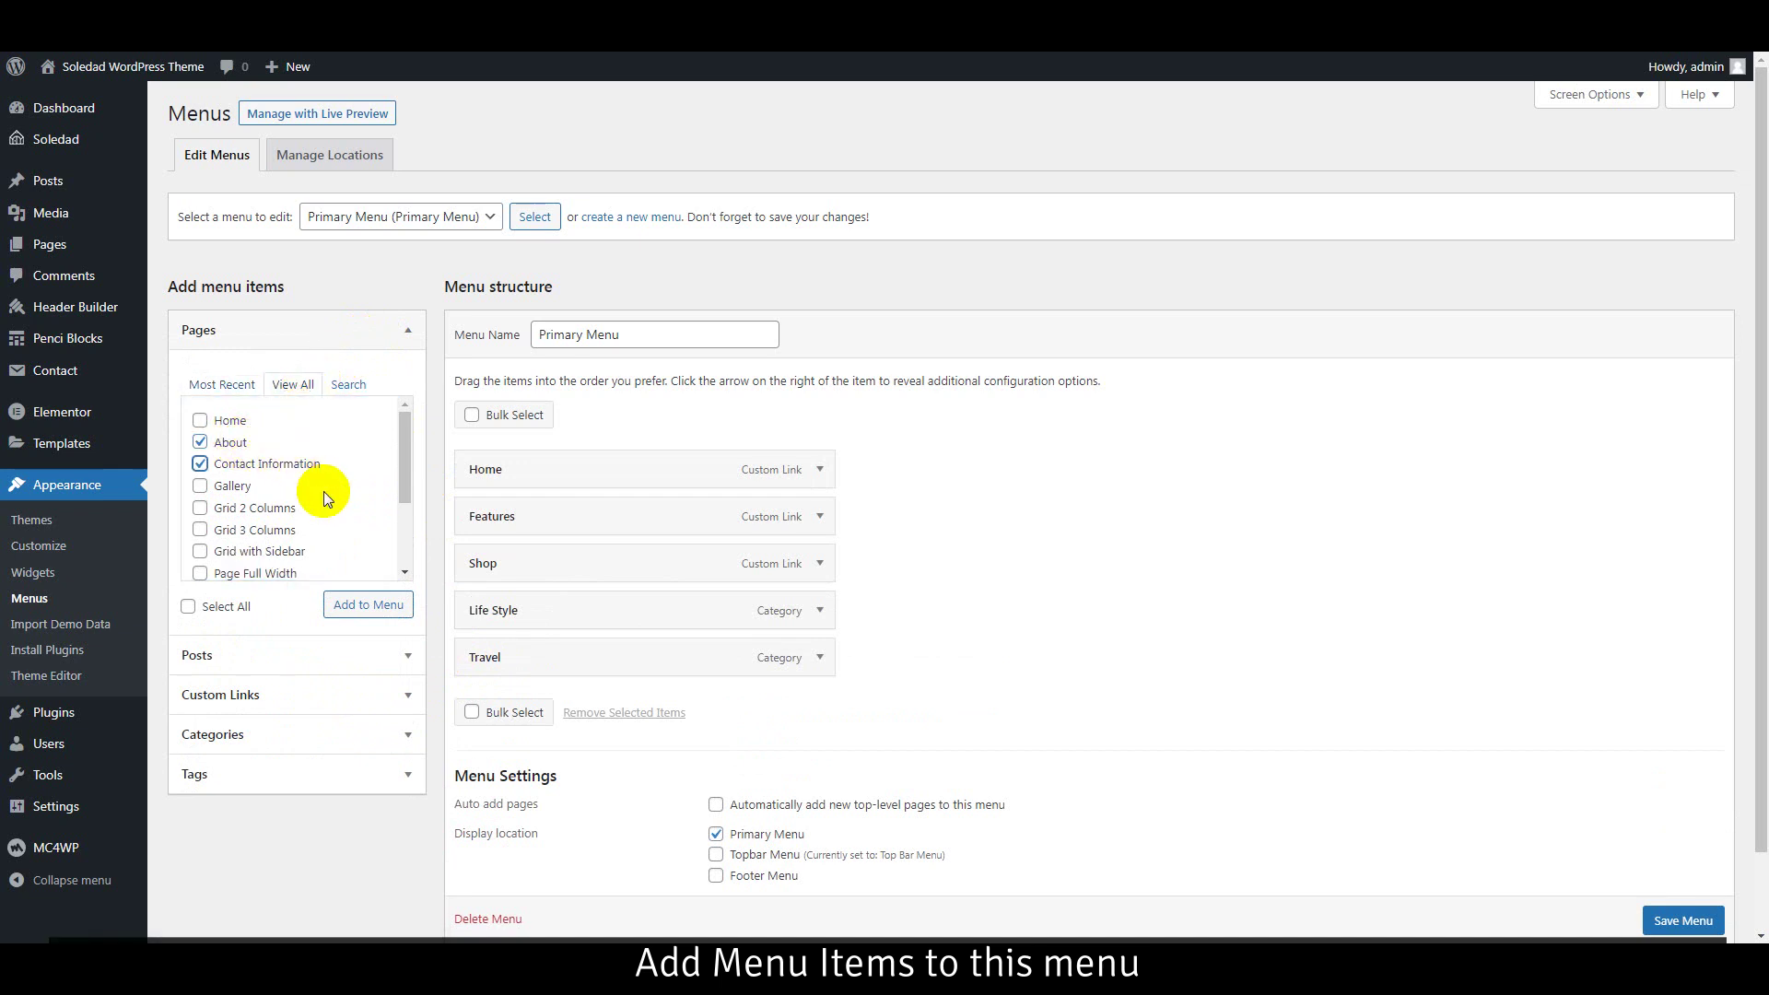
left_click(376, 612)
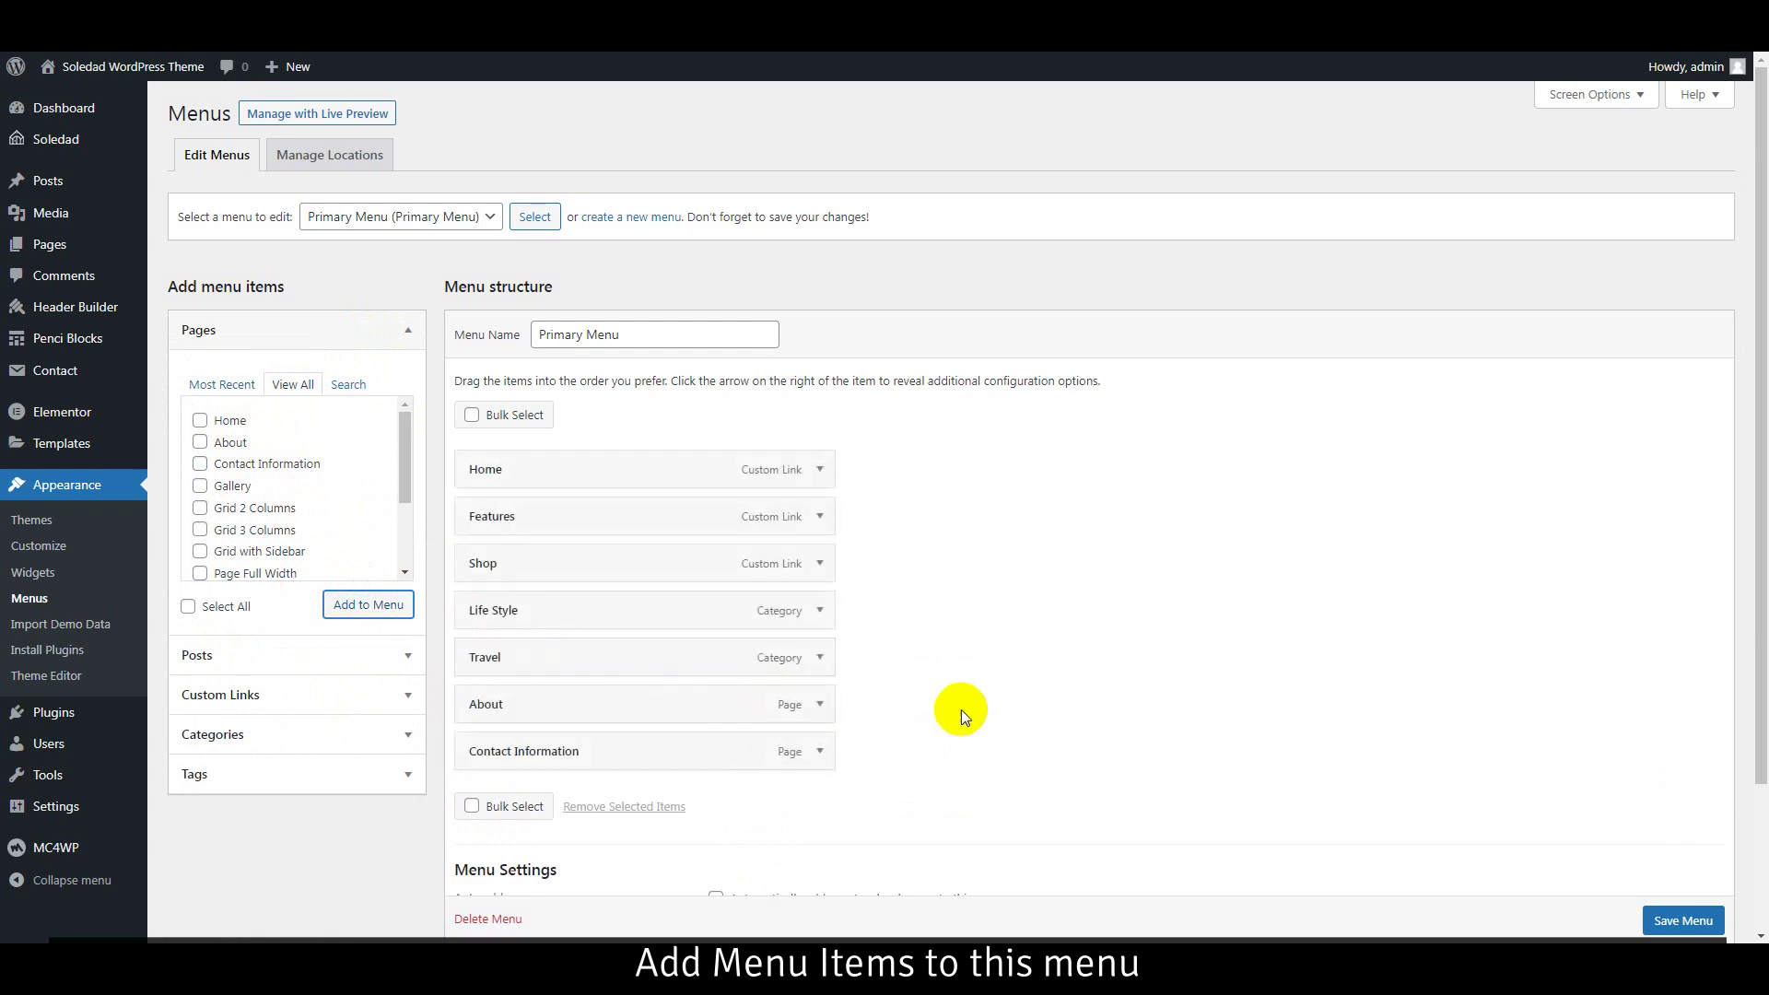
- Shorten the navigation label of the Contact Information menu item to "Contact"
scroll(958, 709, "down", 2)
left_click_drag(812, 566, 659, 580)
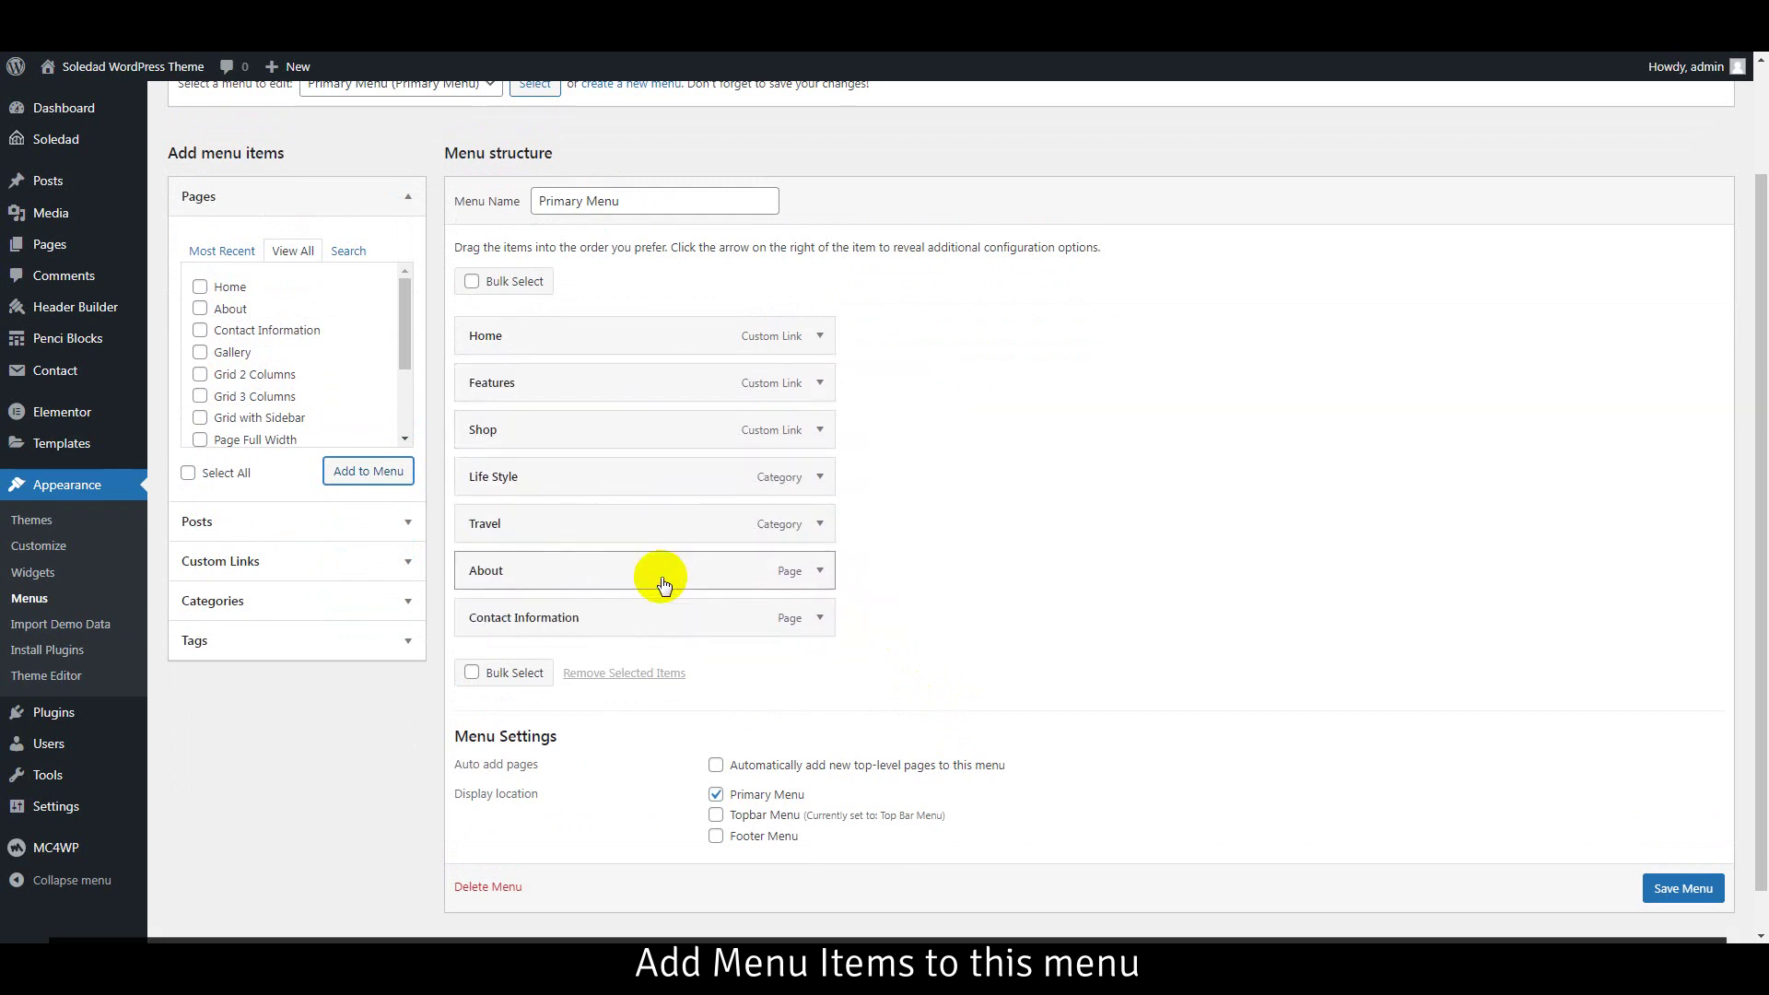
left_click(818, 617)
double_click(582, 682)
key("BackSpace")
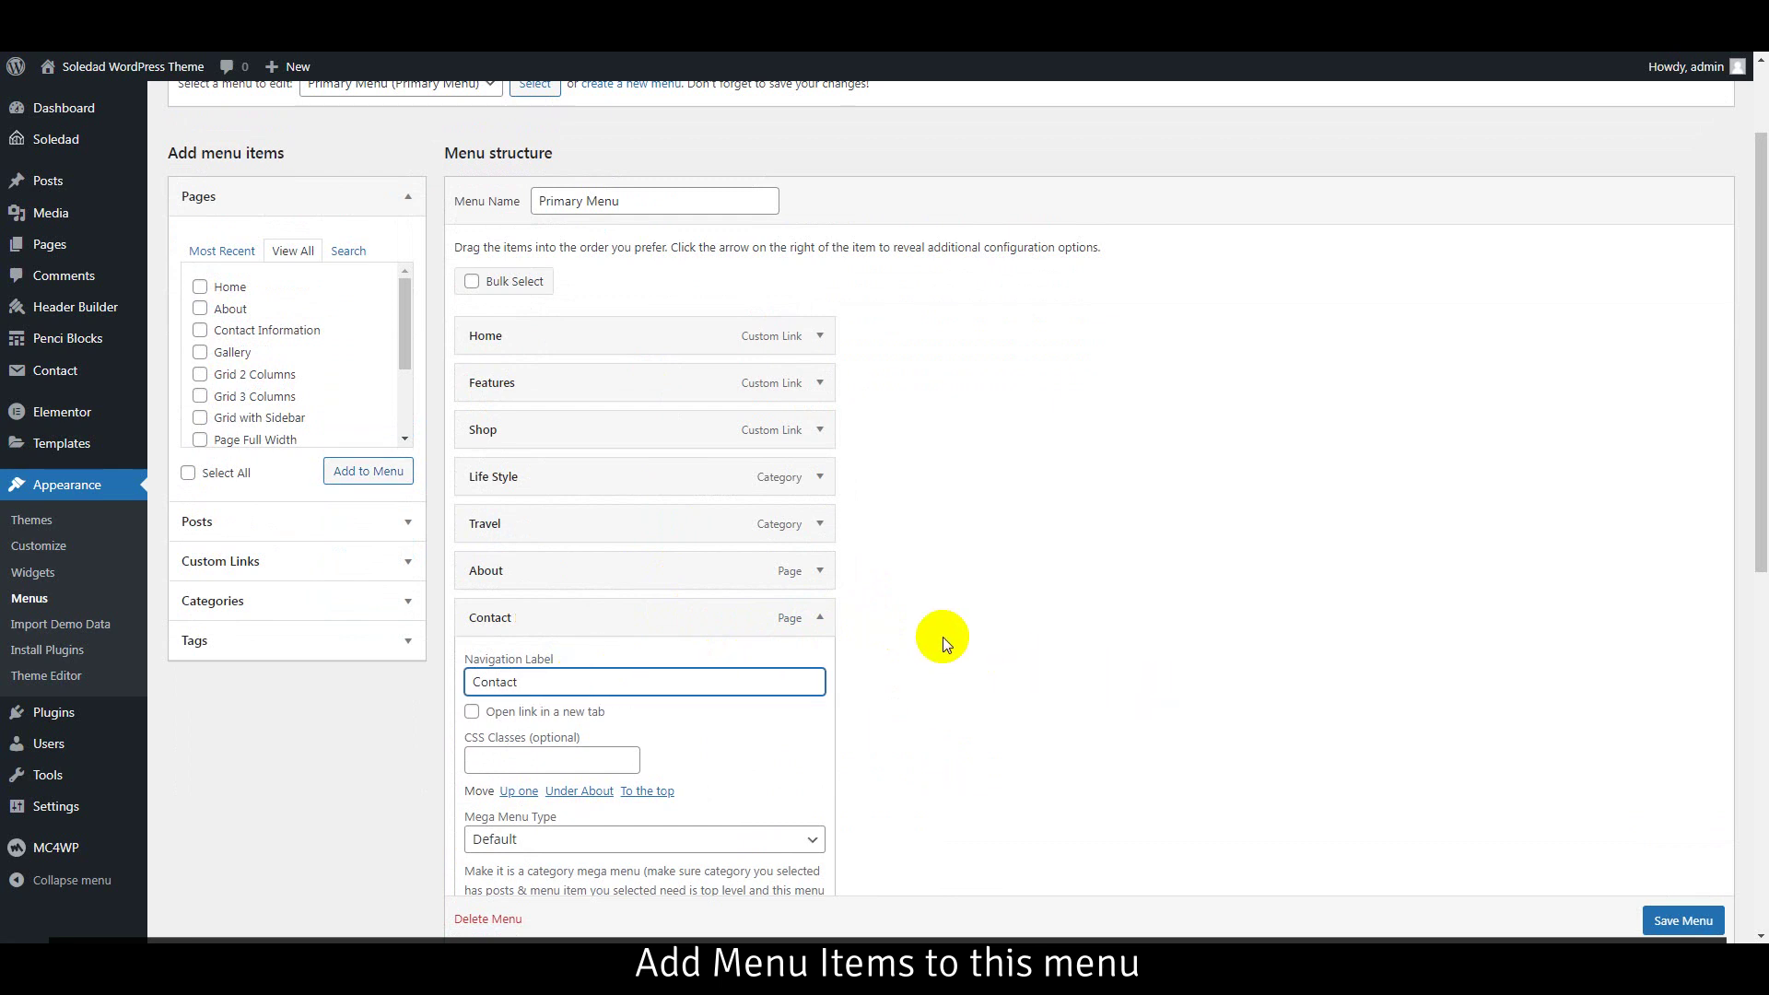
left_click(819, 617)
scroll(934, 585, "down", 1)
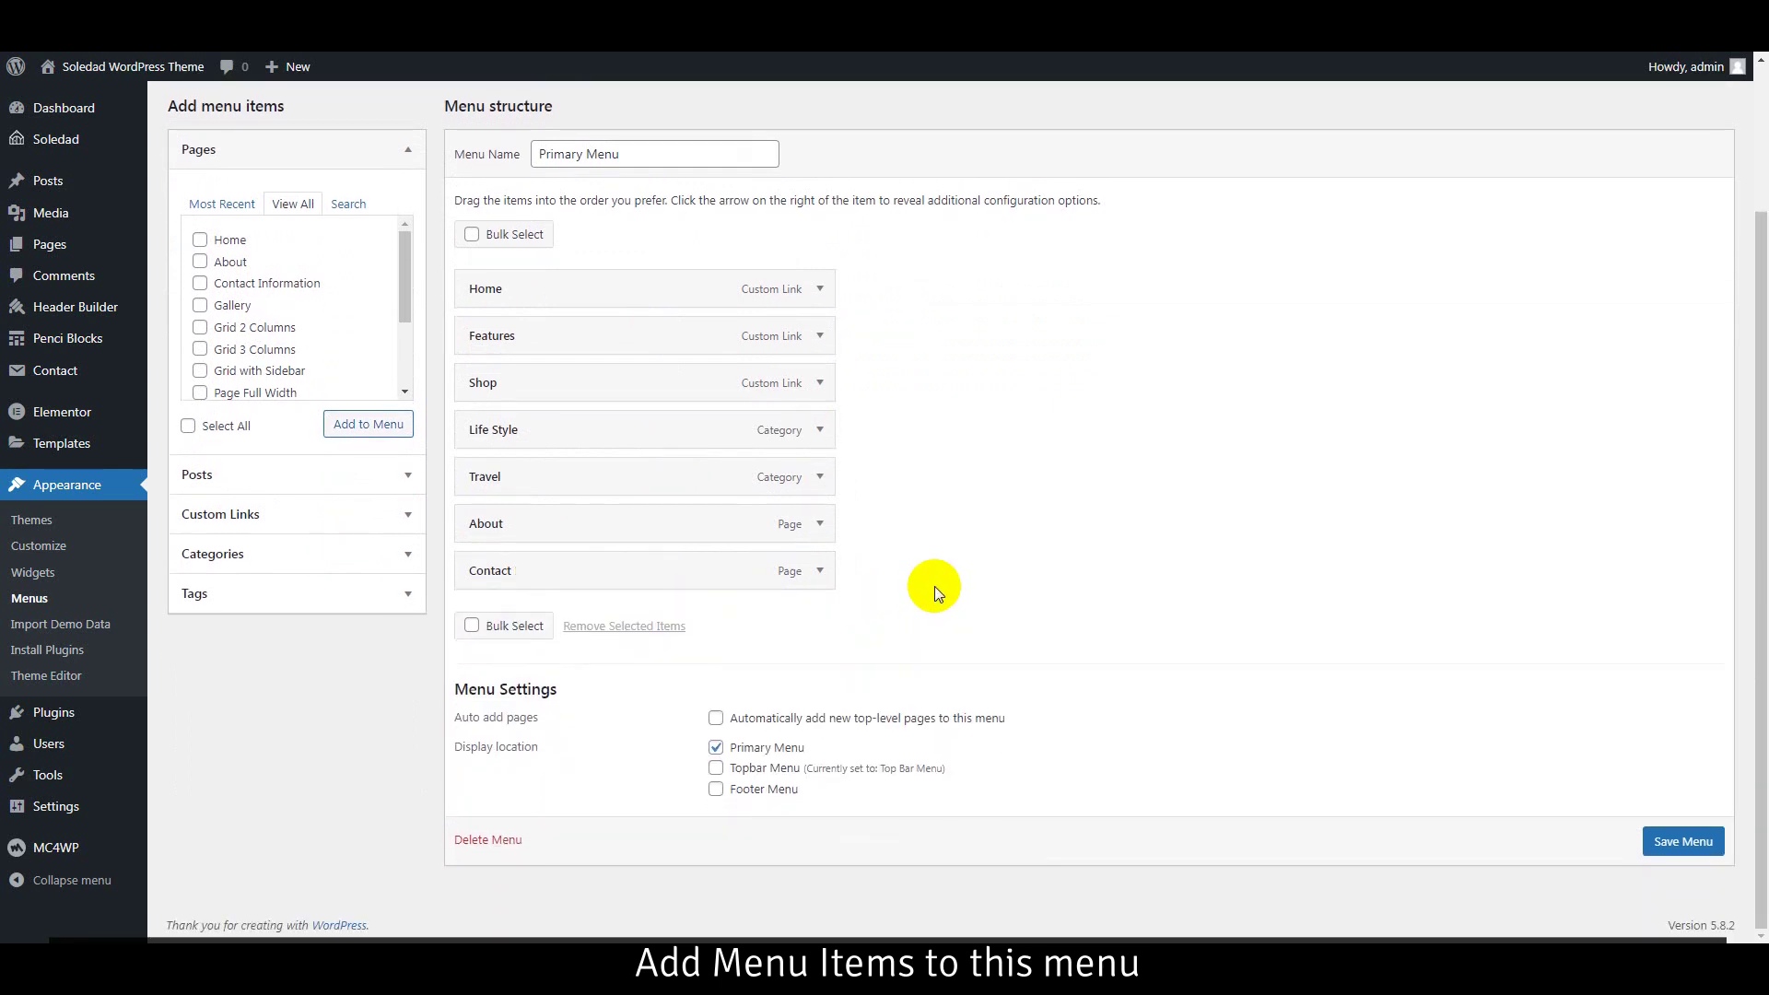
- Add a custom link labelled More with the URL # to the menu, and save the menu
left_click(304, 514)
left_click(336, 292)
key("Tab")
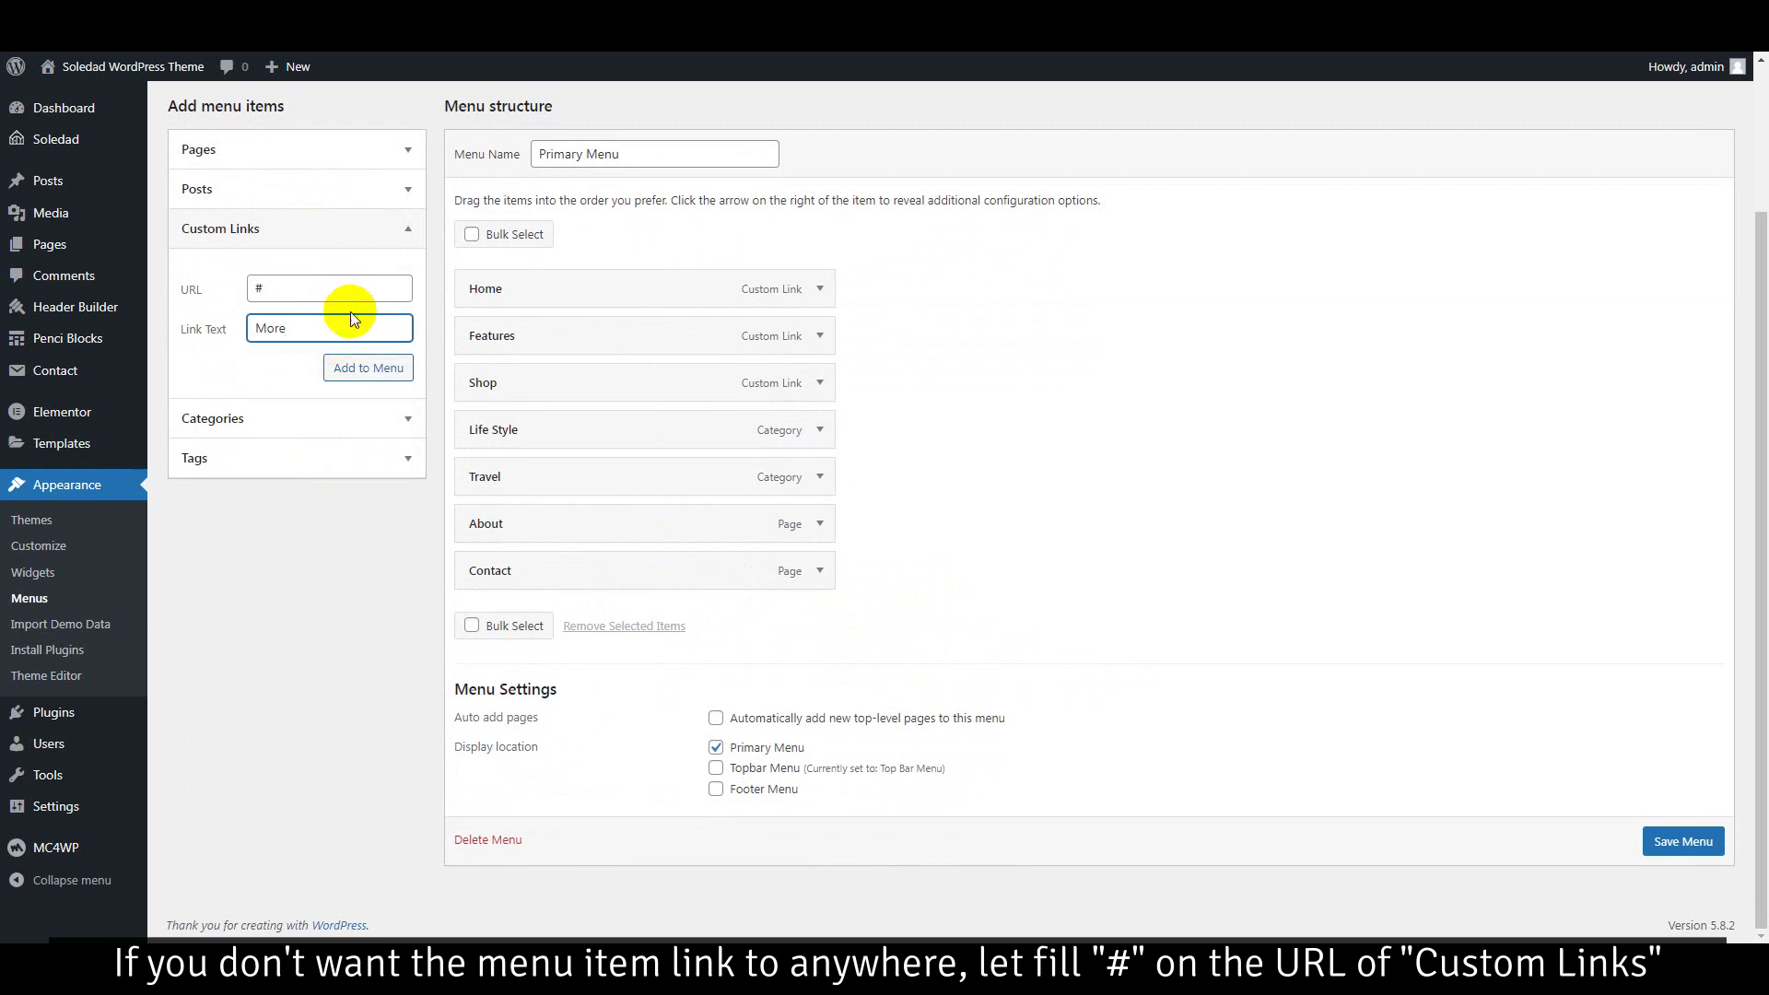
left_click(368, 367)
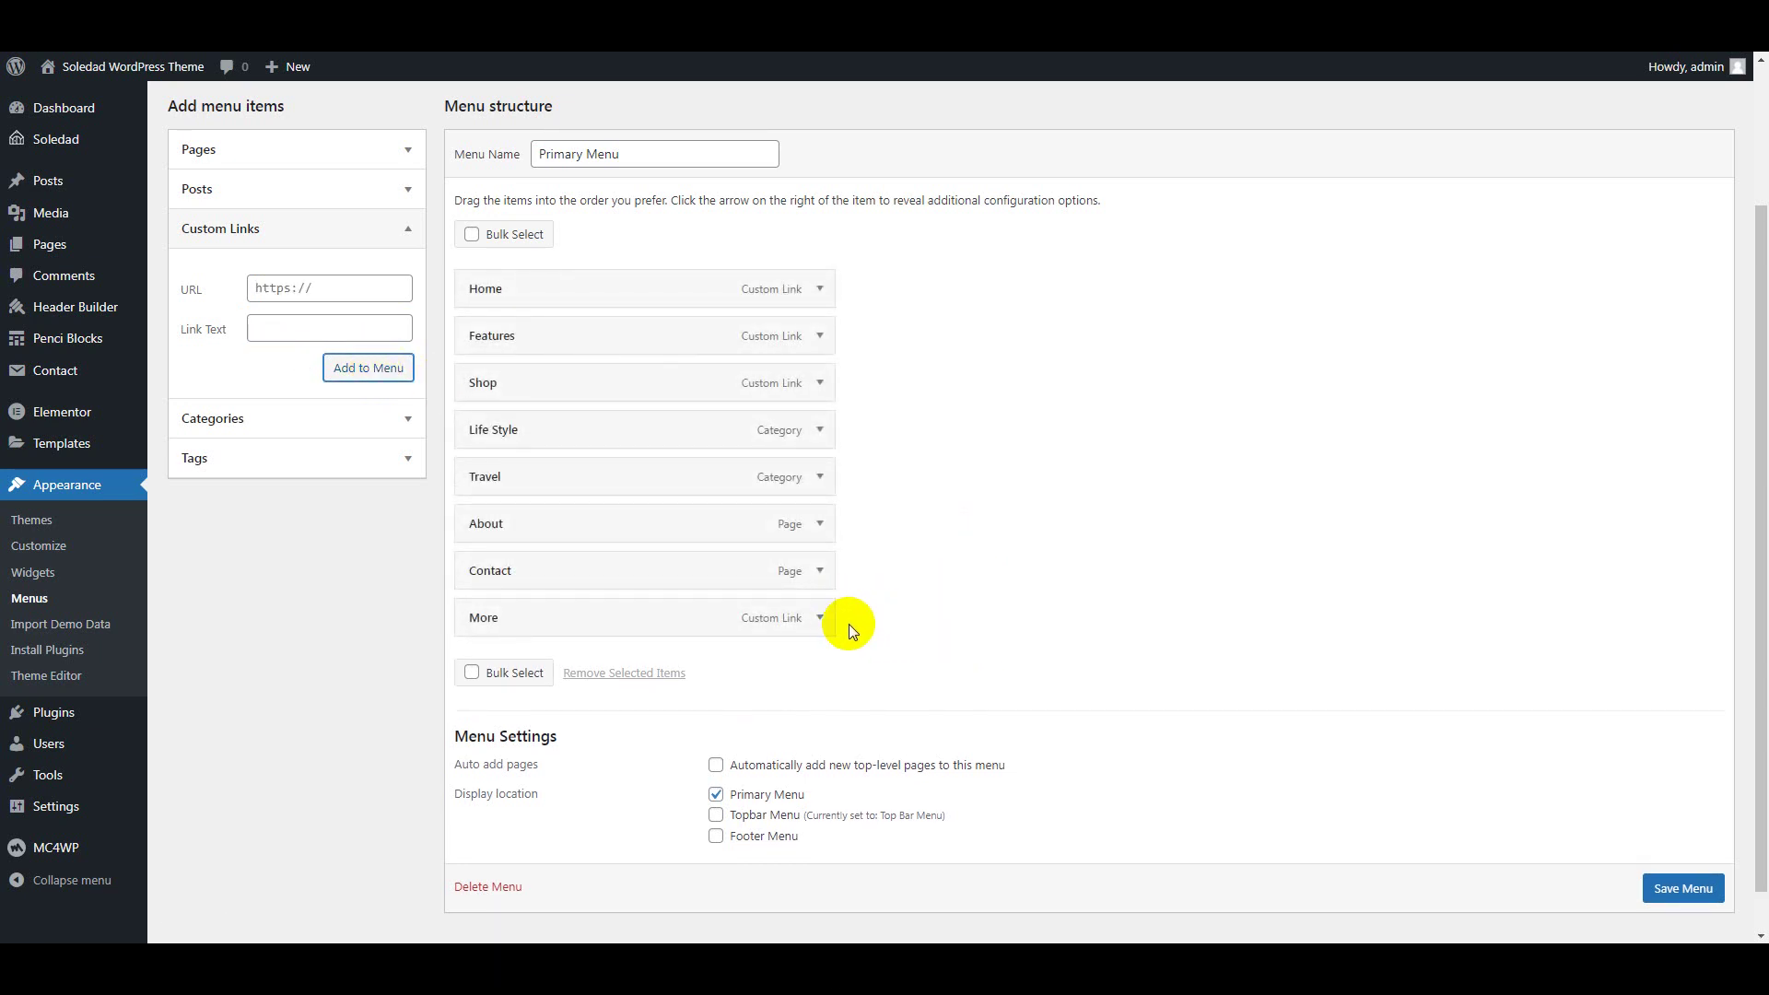
scroll(1669, 882, "down", 1)
left_click(1675, 866)
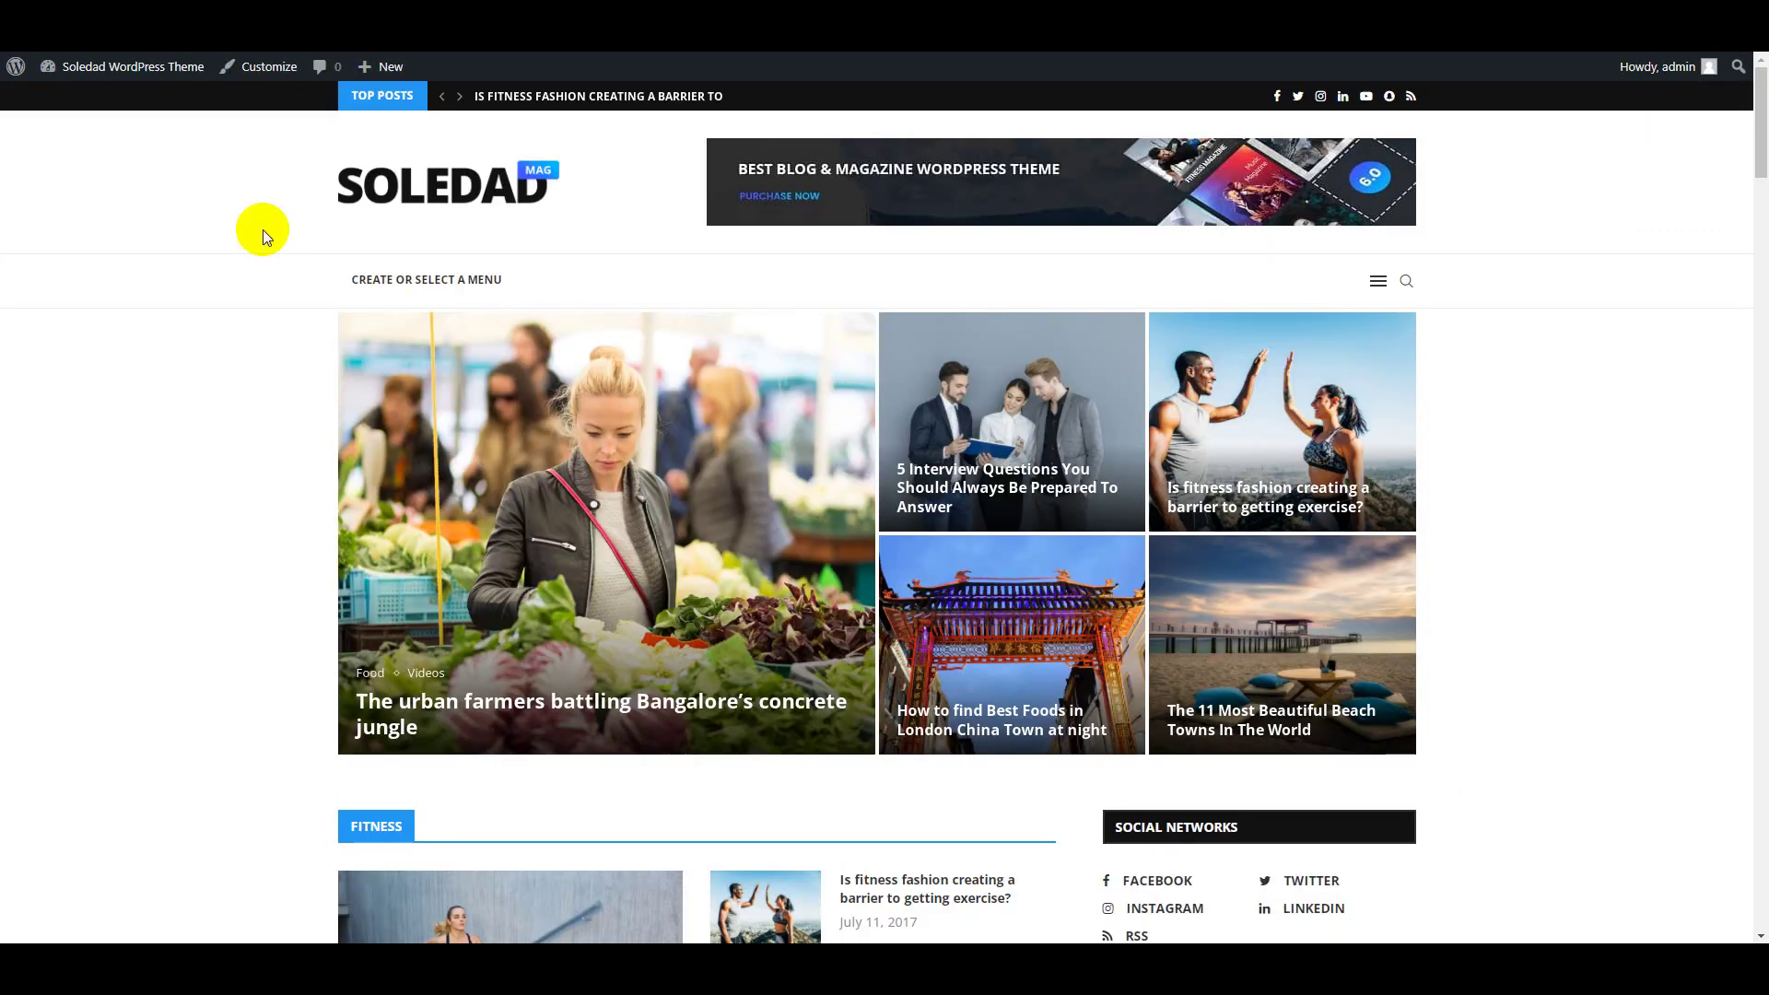
- Reload the site's front page to check the navigation menu, and return to the menu editor
right_click(212, 364)
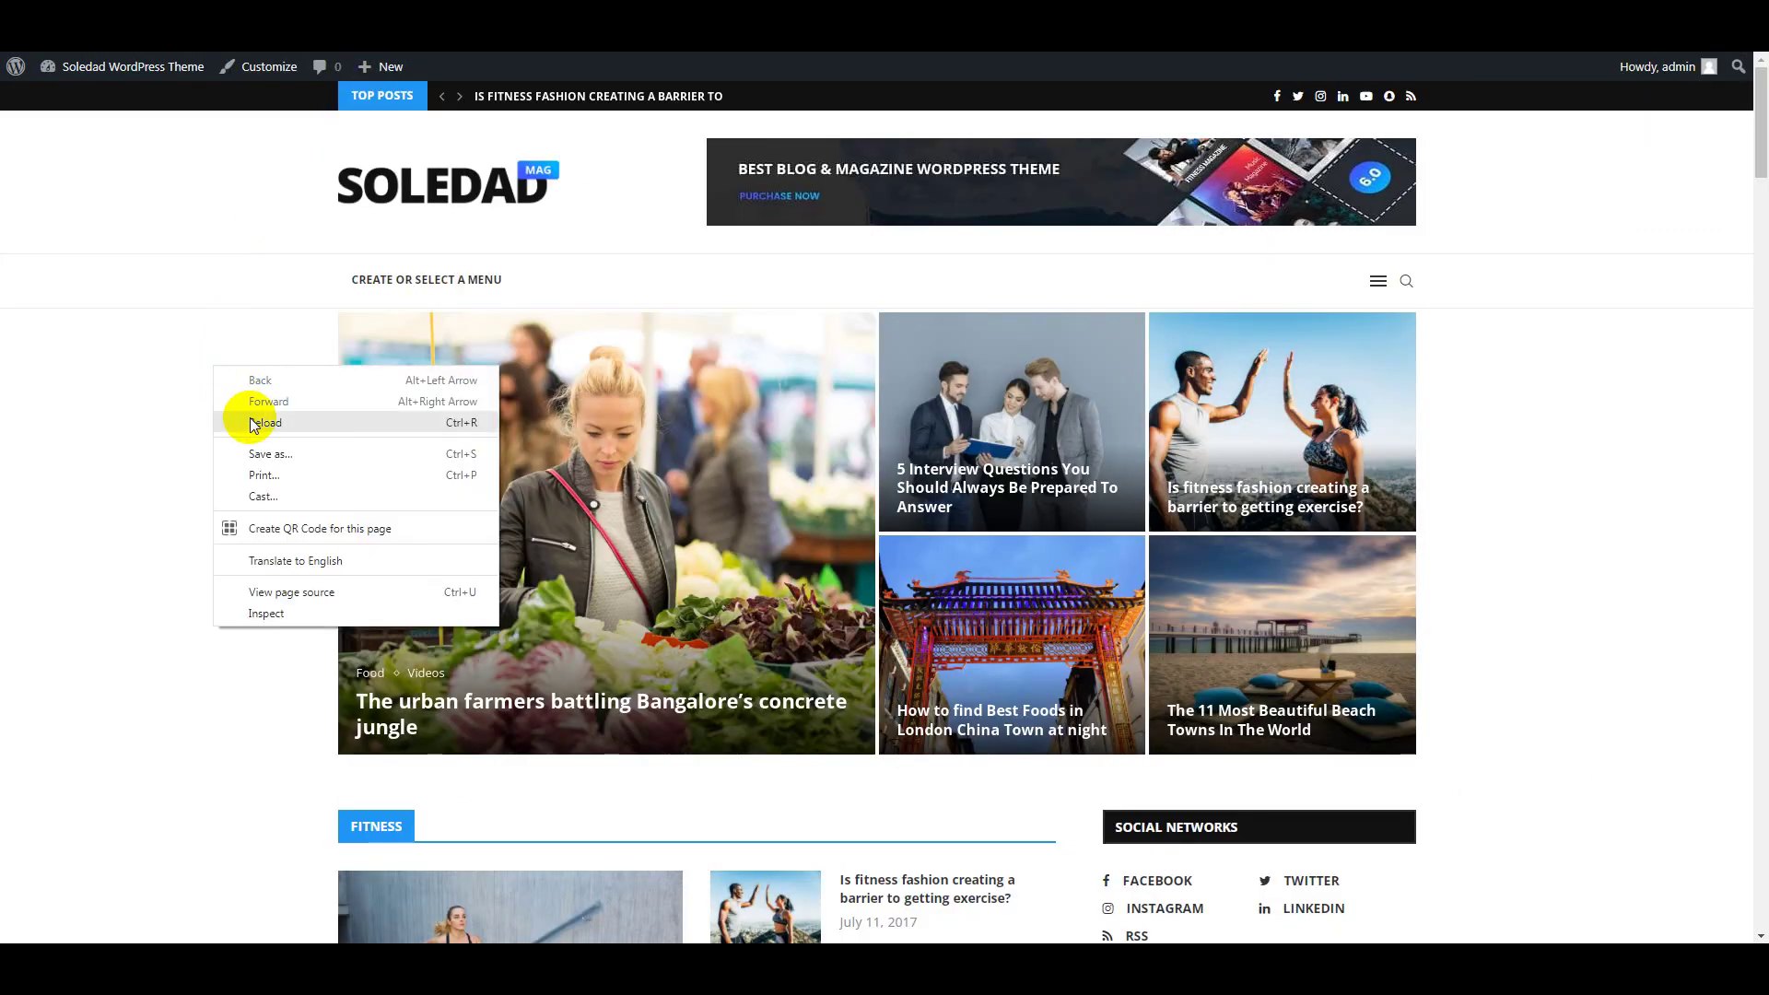
left_click(241, 417)
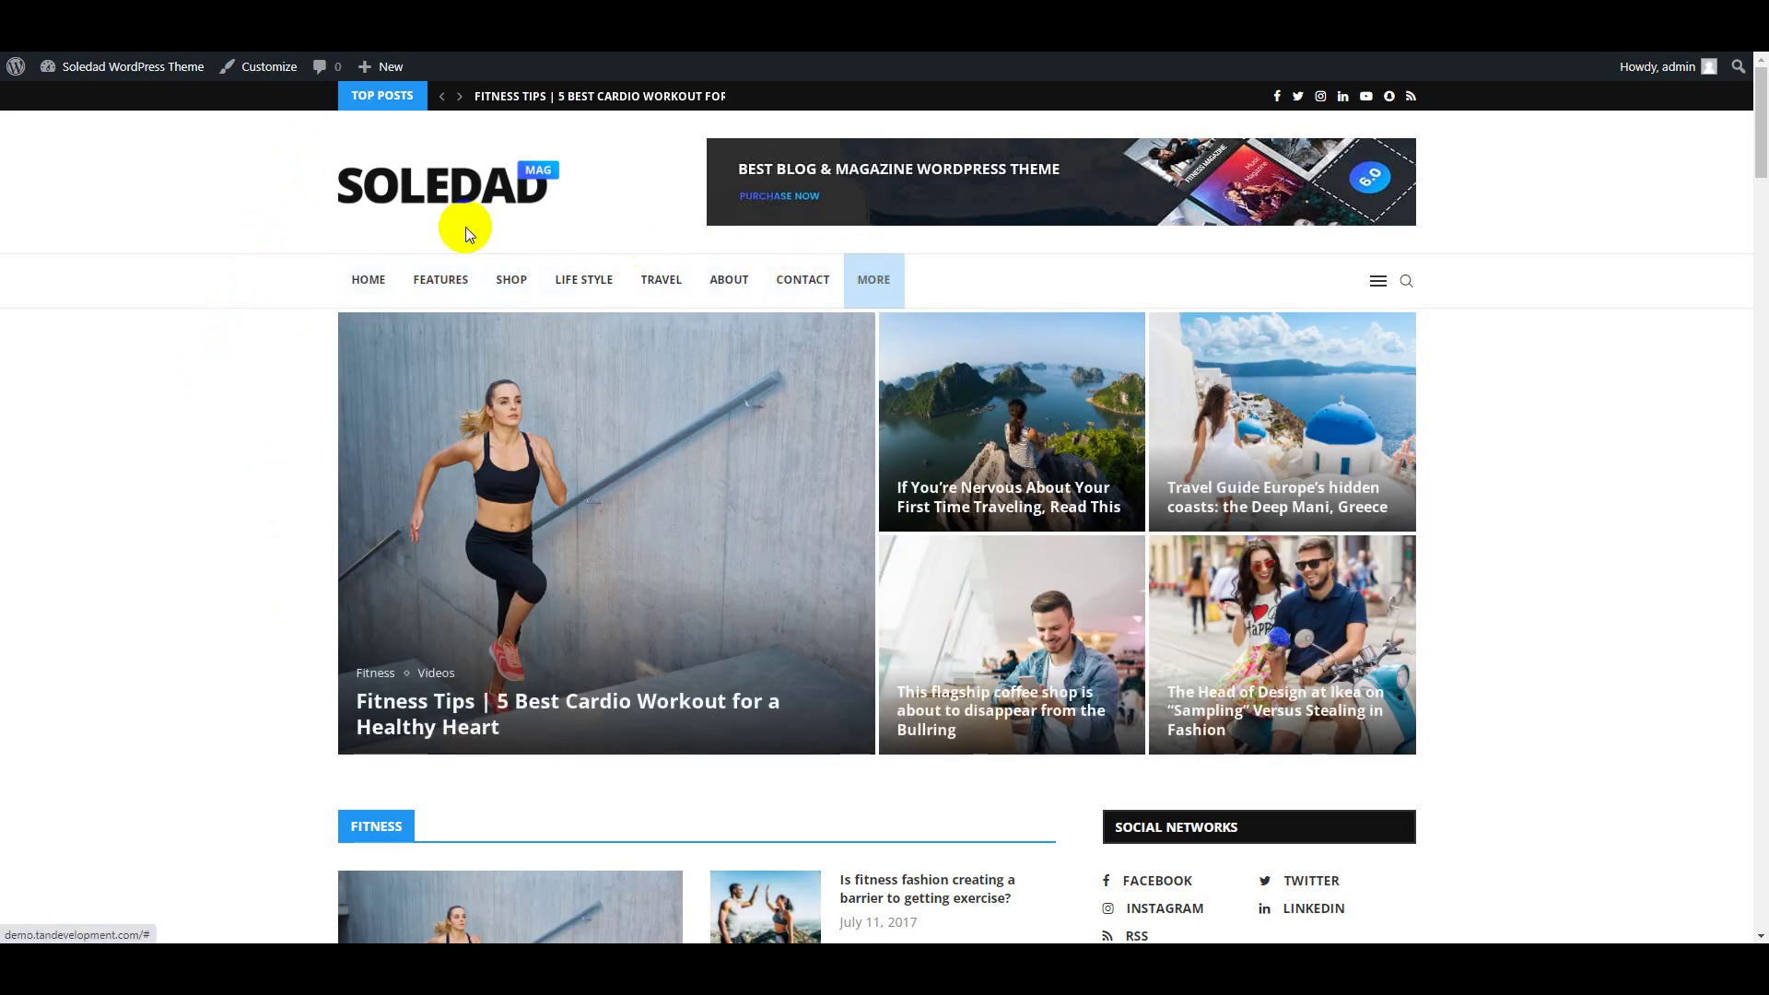
key("ctrl+shift+Tab")
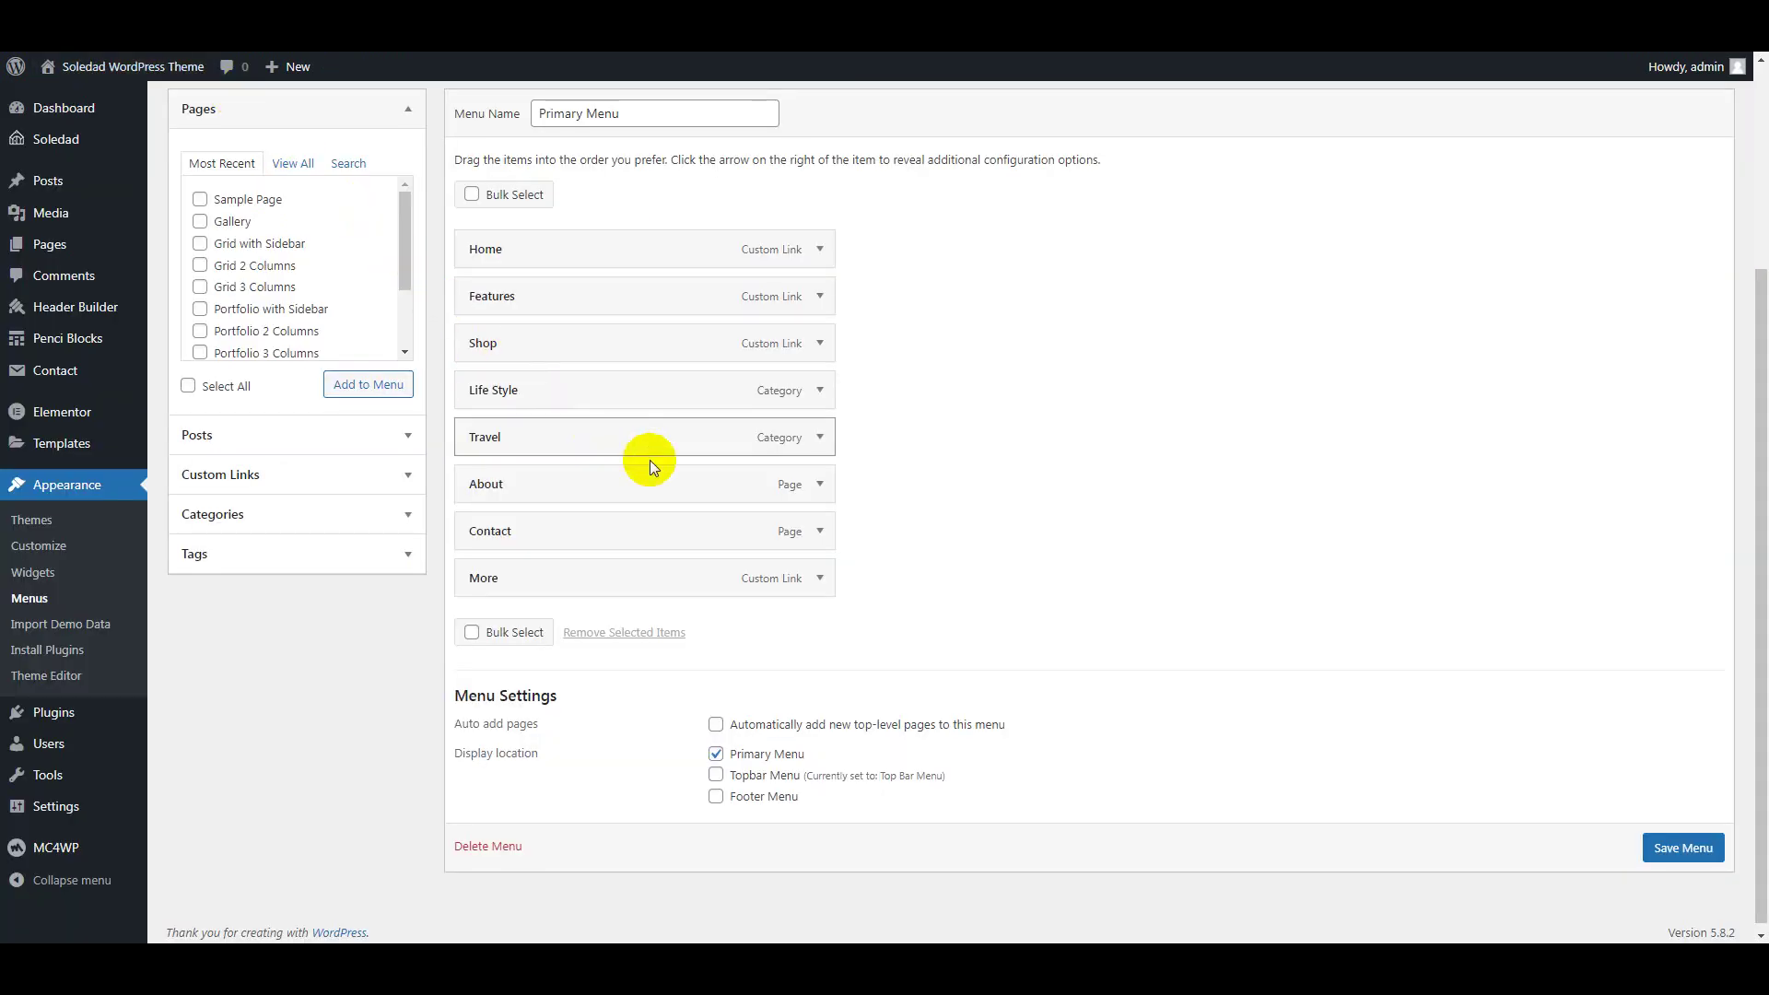
- Set the mega menu type of the Features menu item to Mega Menu Builder
left_click(823, 297)
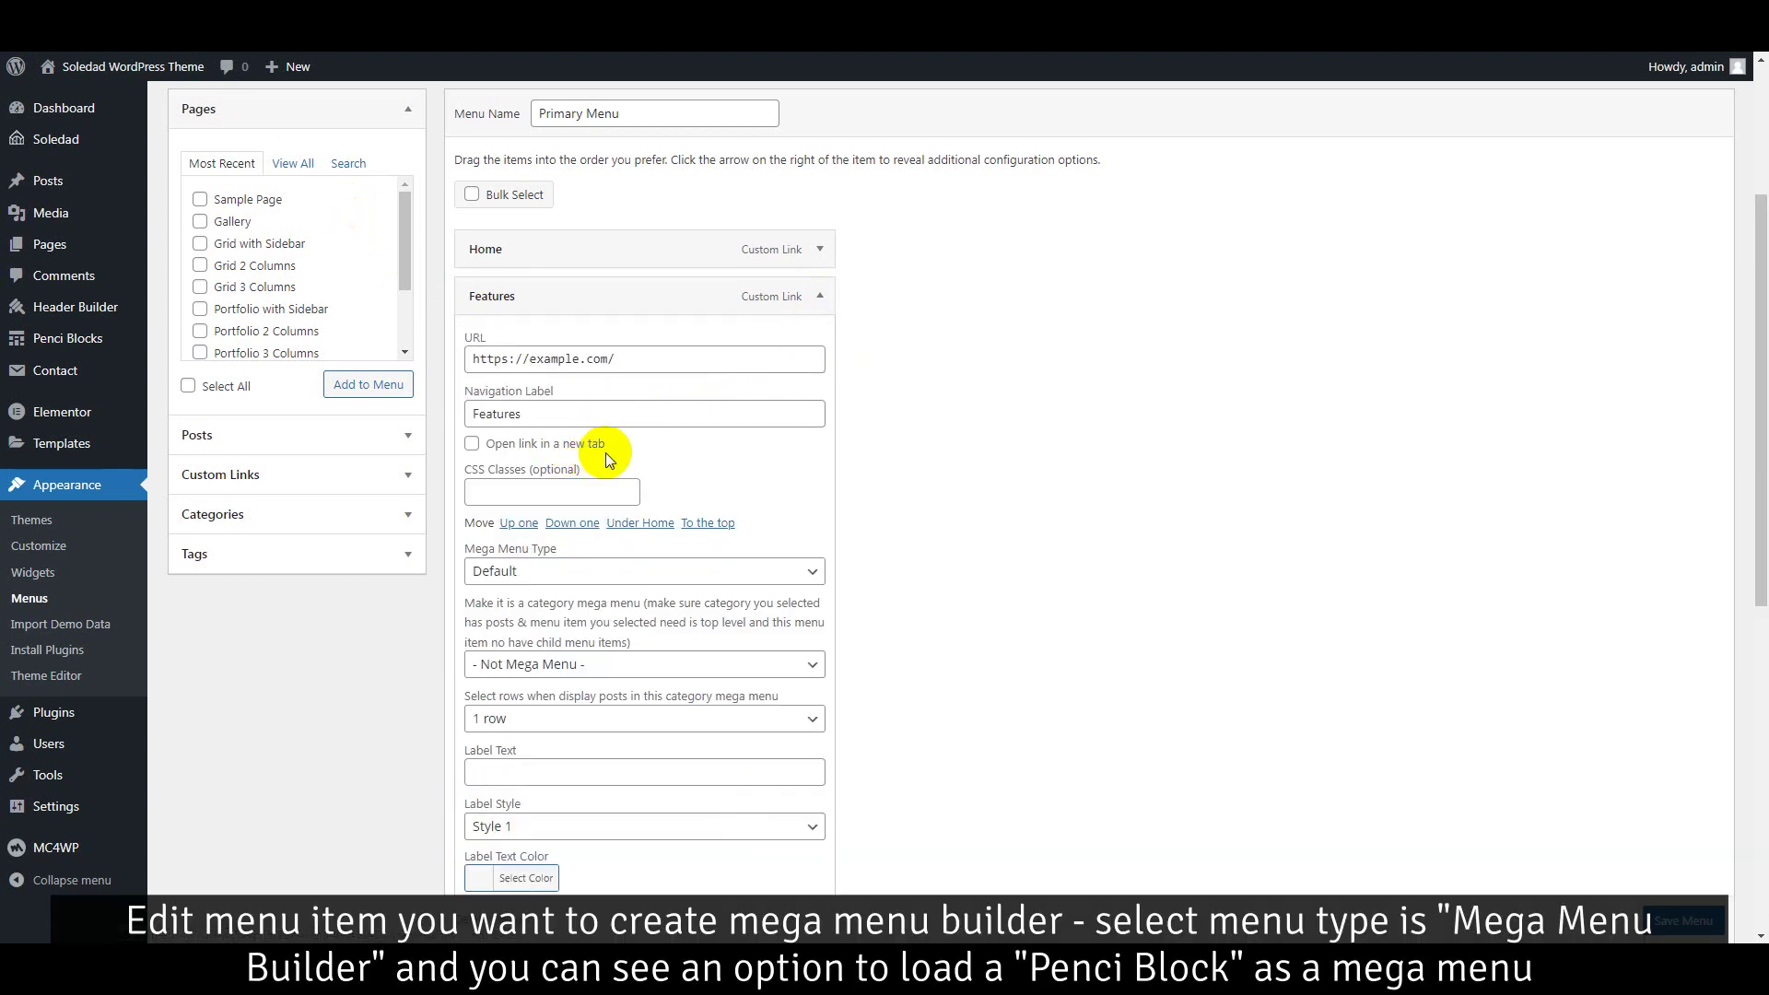
left_click(630, 573)
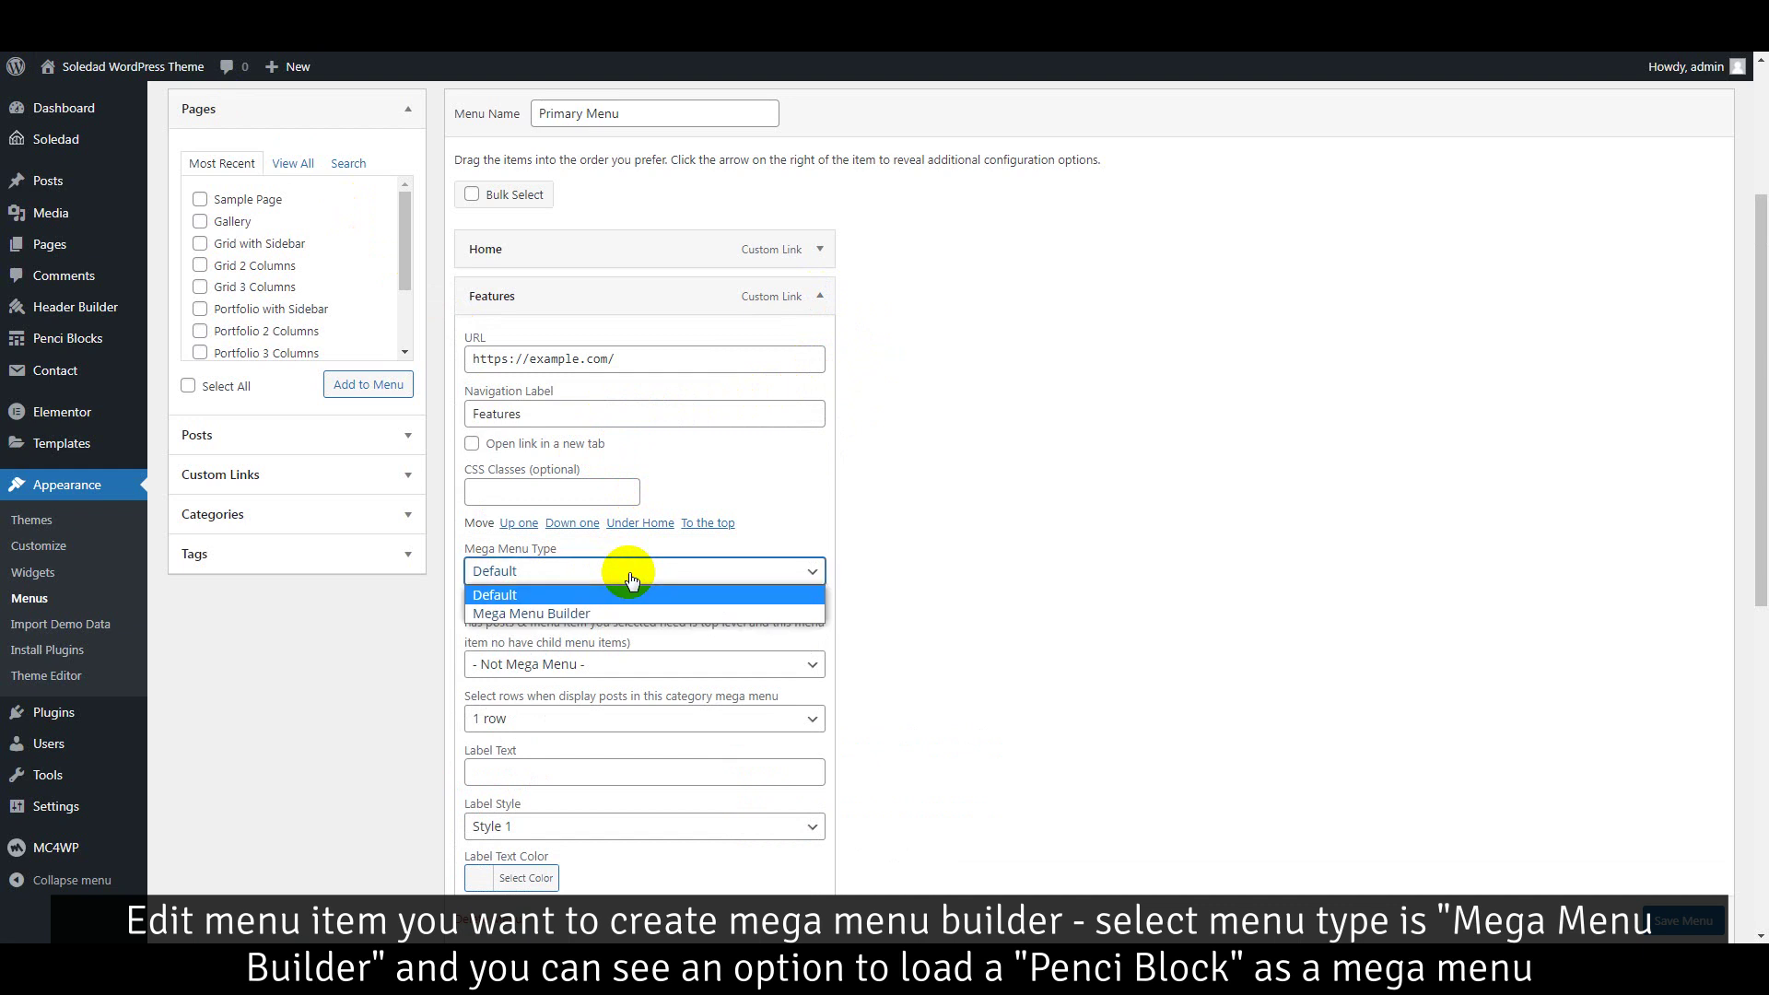
left_click(648, 615)
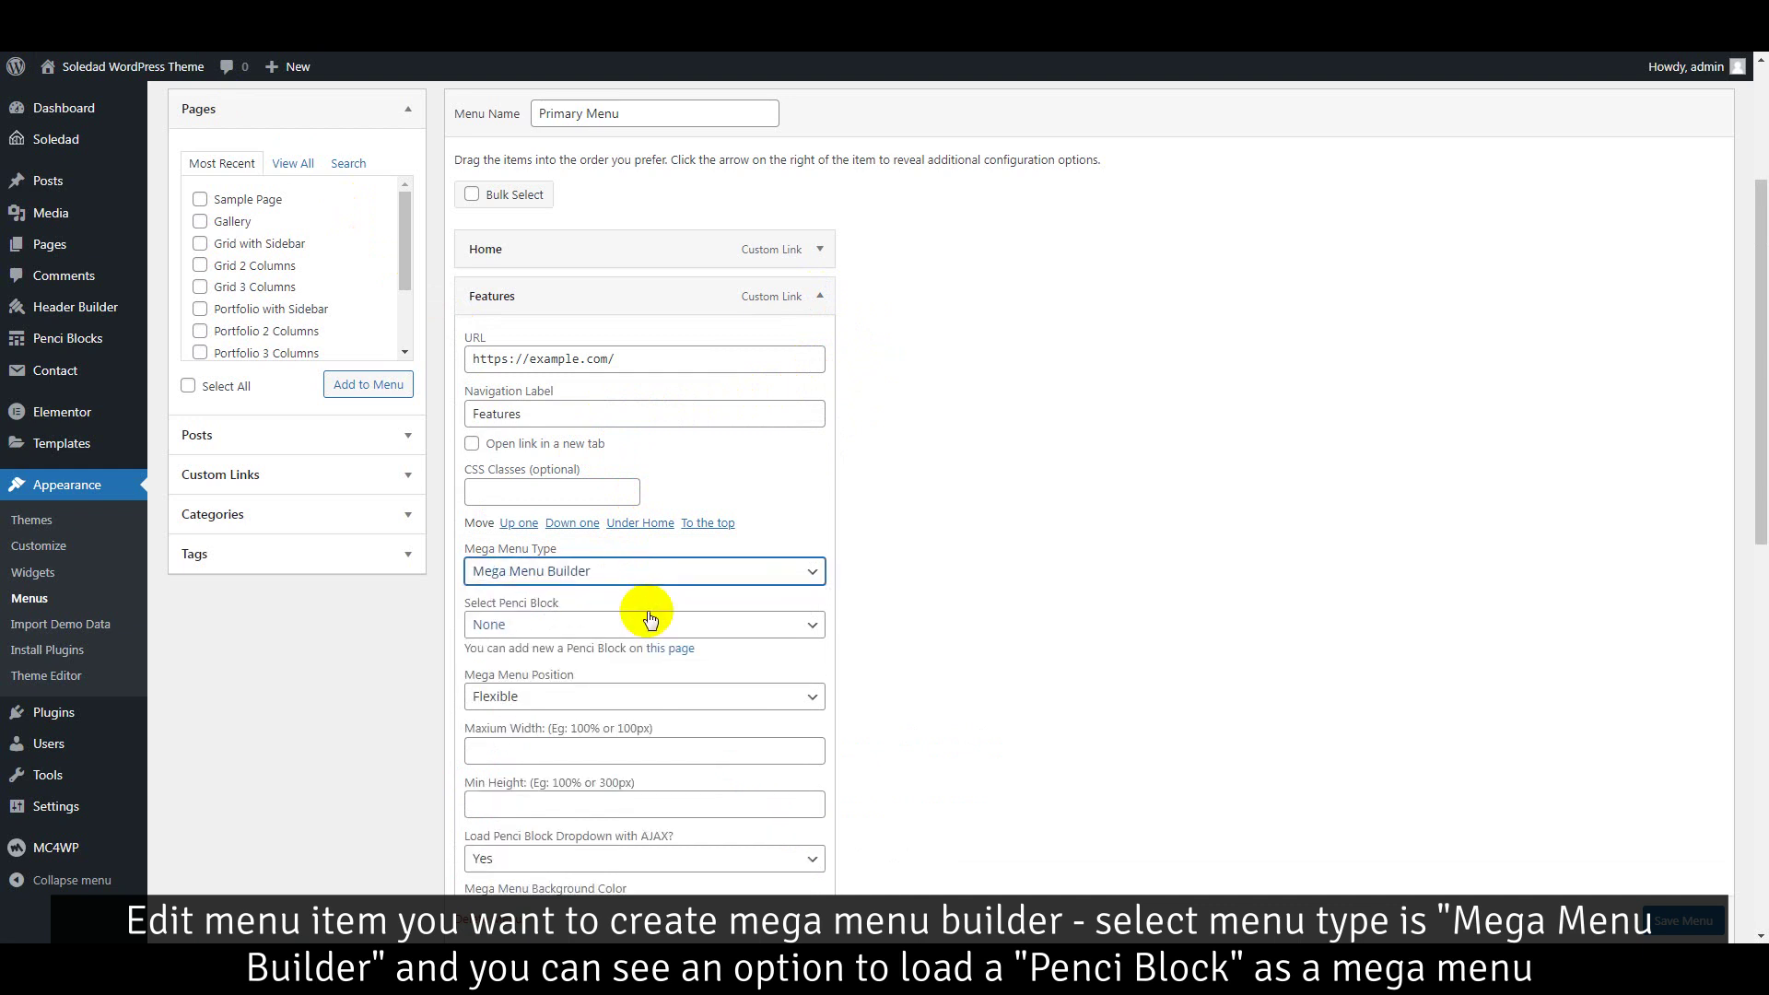
scroll(998, 702, "down", 1)
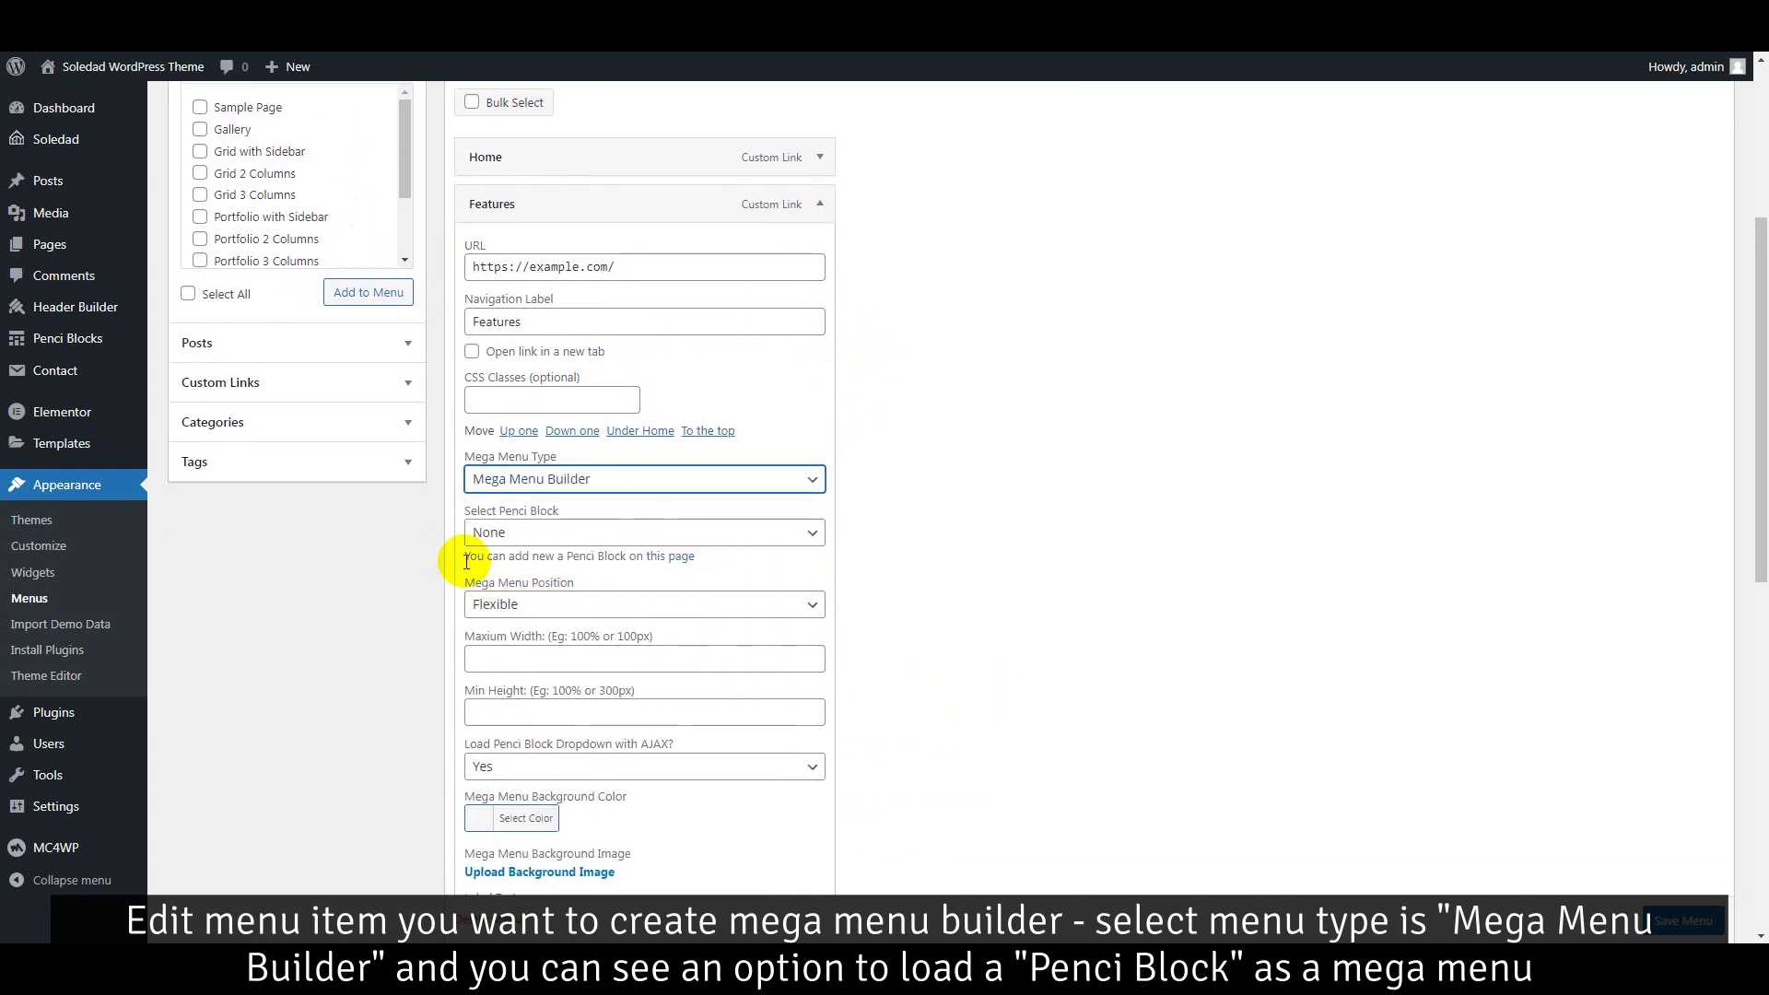
- Open the page for adding a new Penci Block in a separate browser tab
left_click_drag(466, 555, 694, 561)
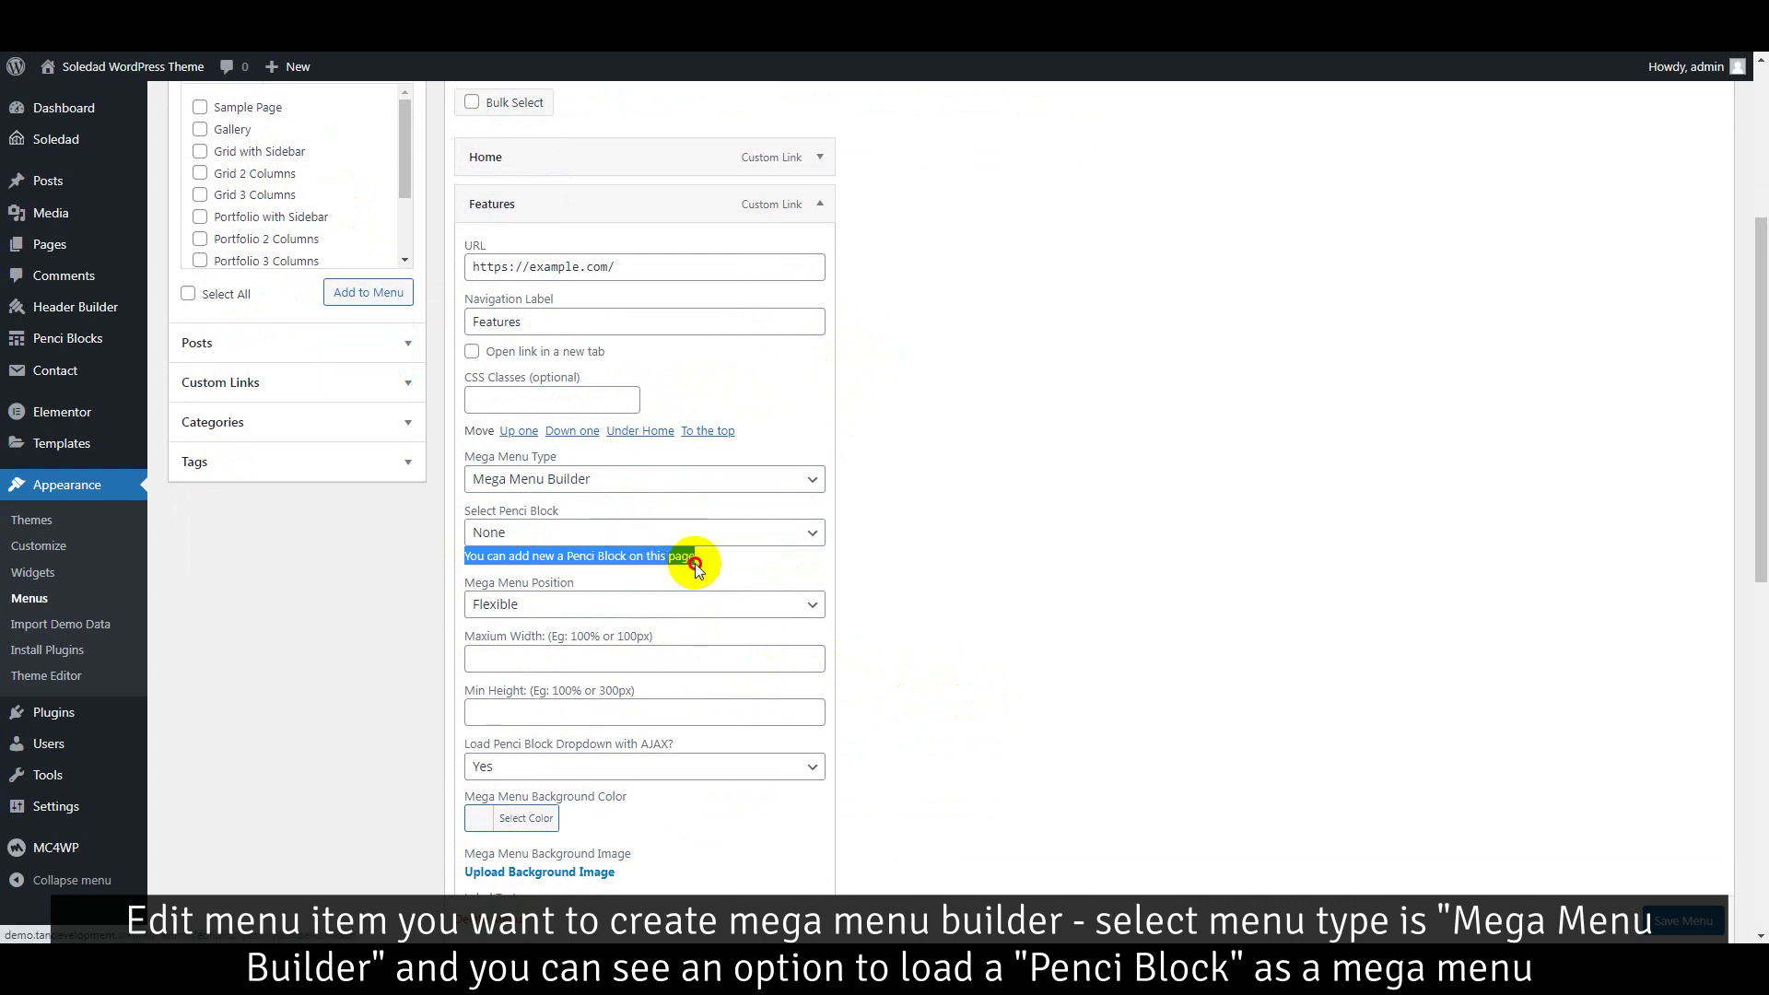
left_click(978, 567)
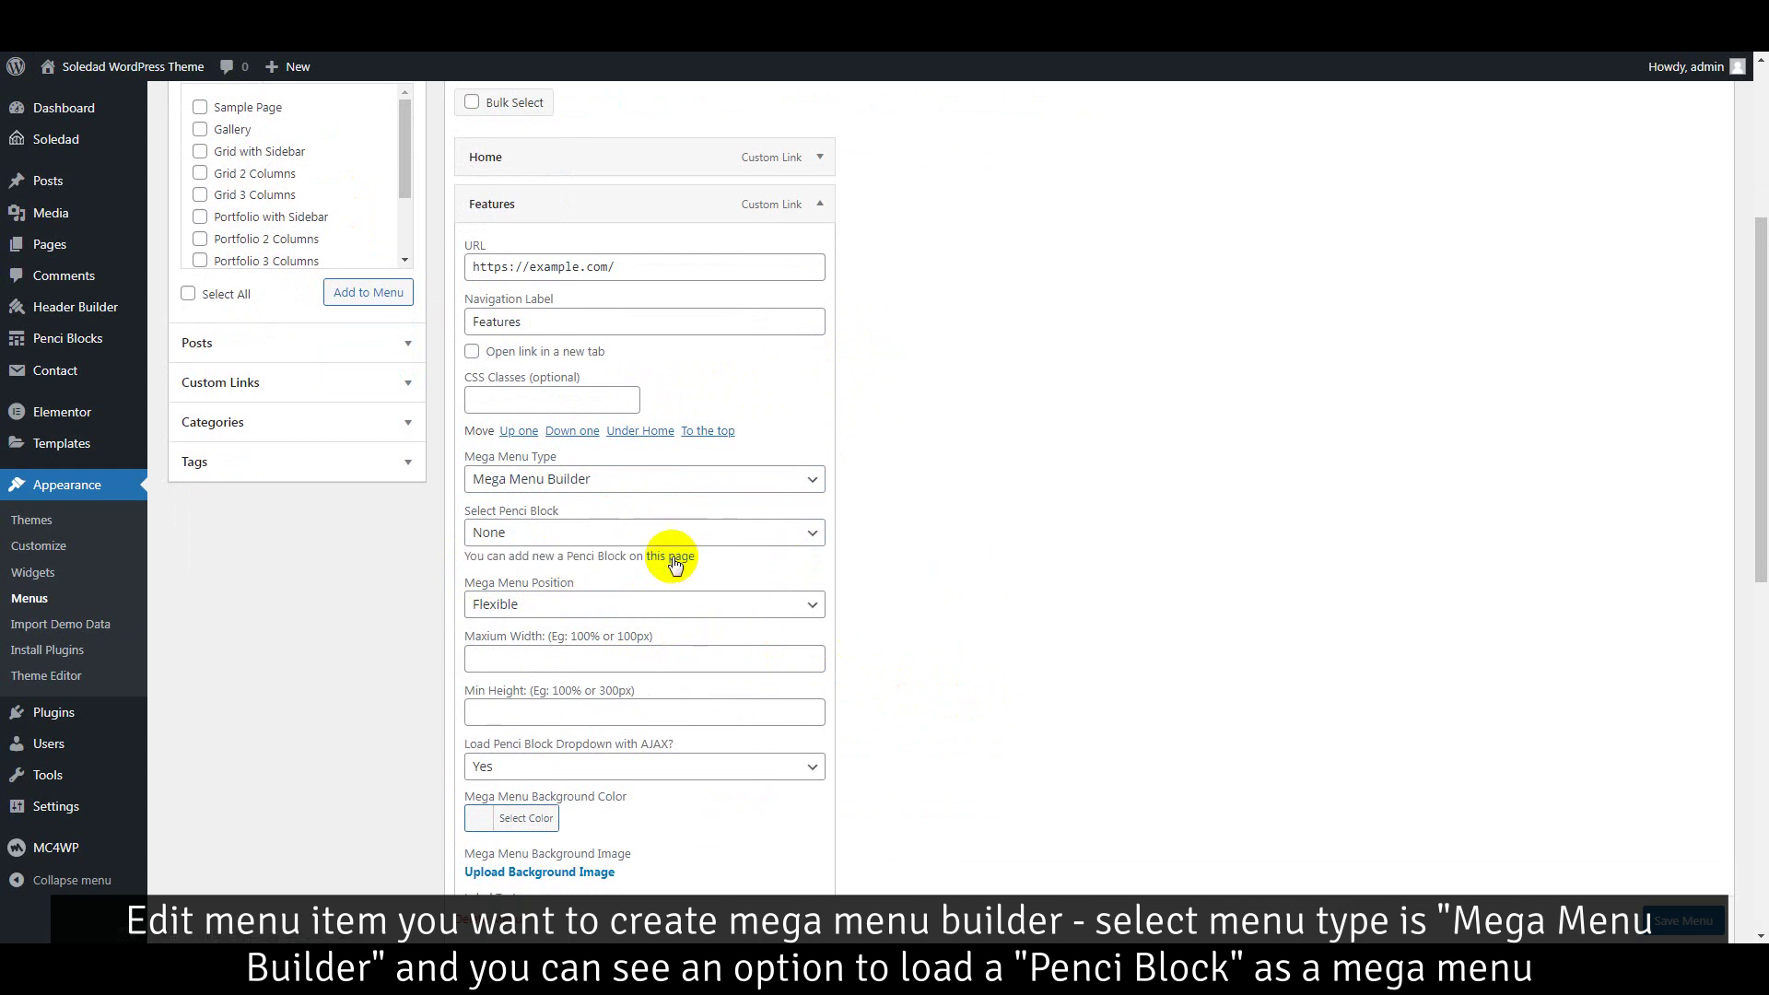
mouse_move(109, 341)
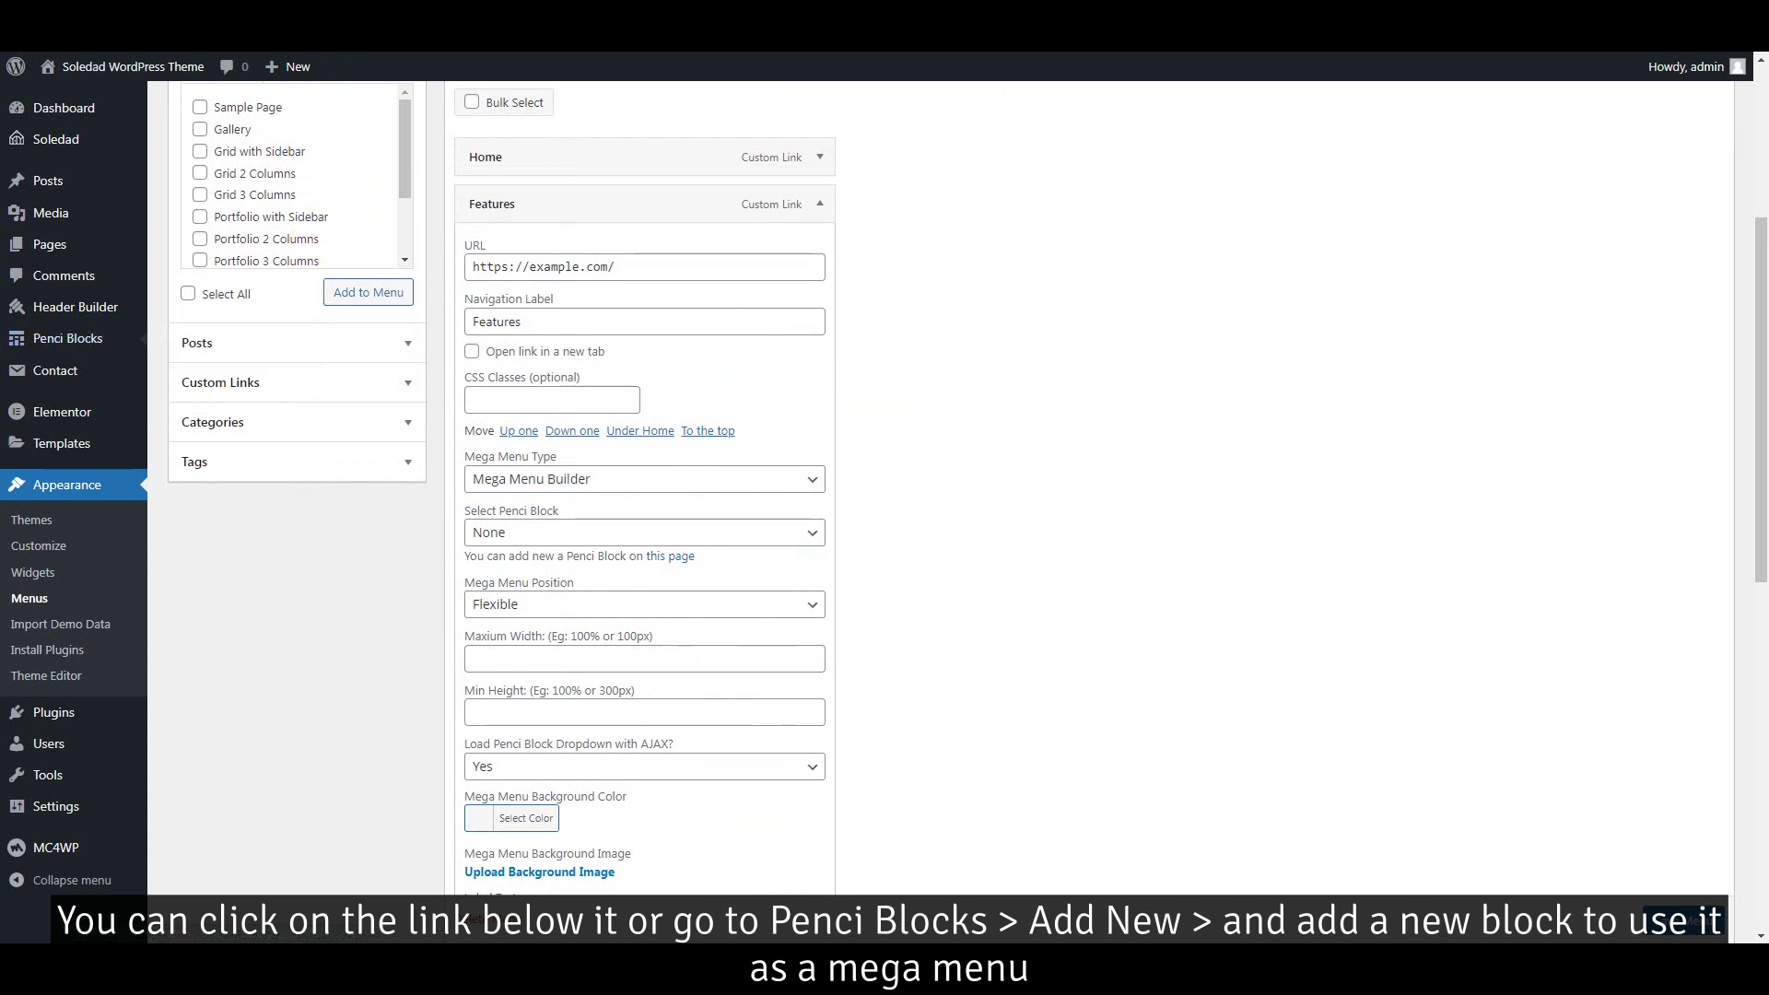
right_click(185, 369)
left_click(208, 381)
left_click(330, 56)
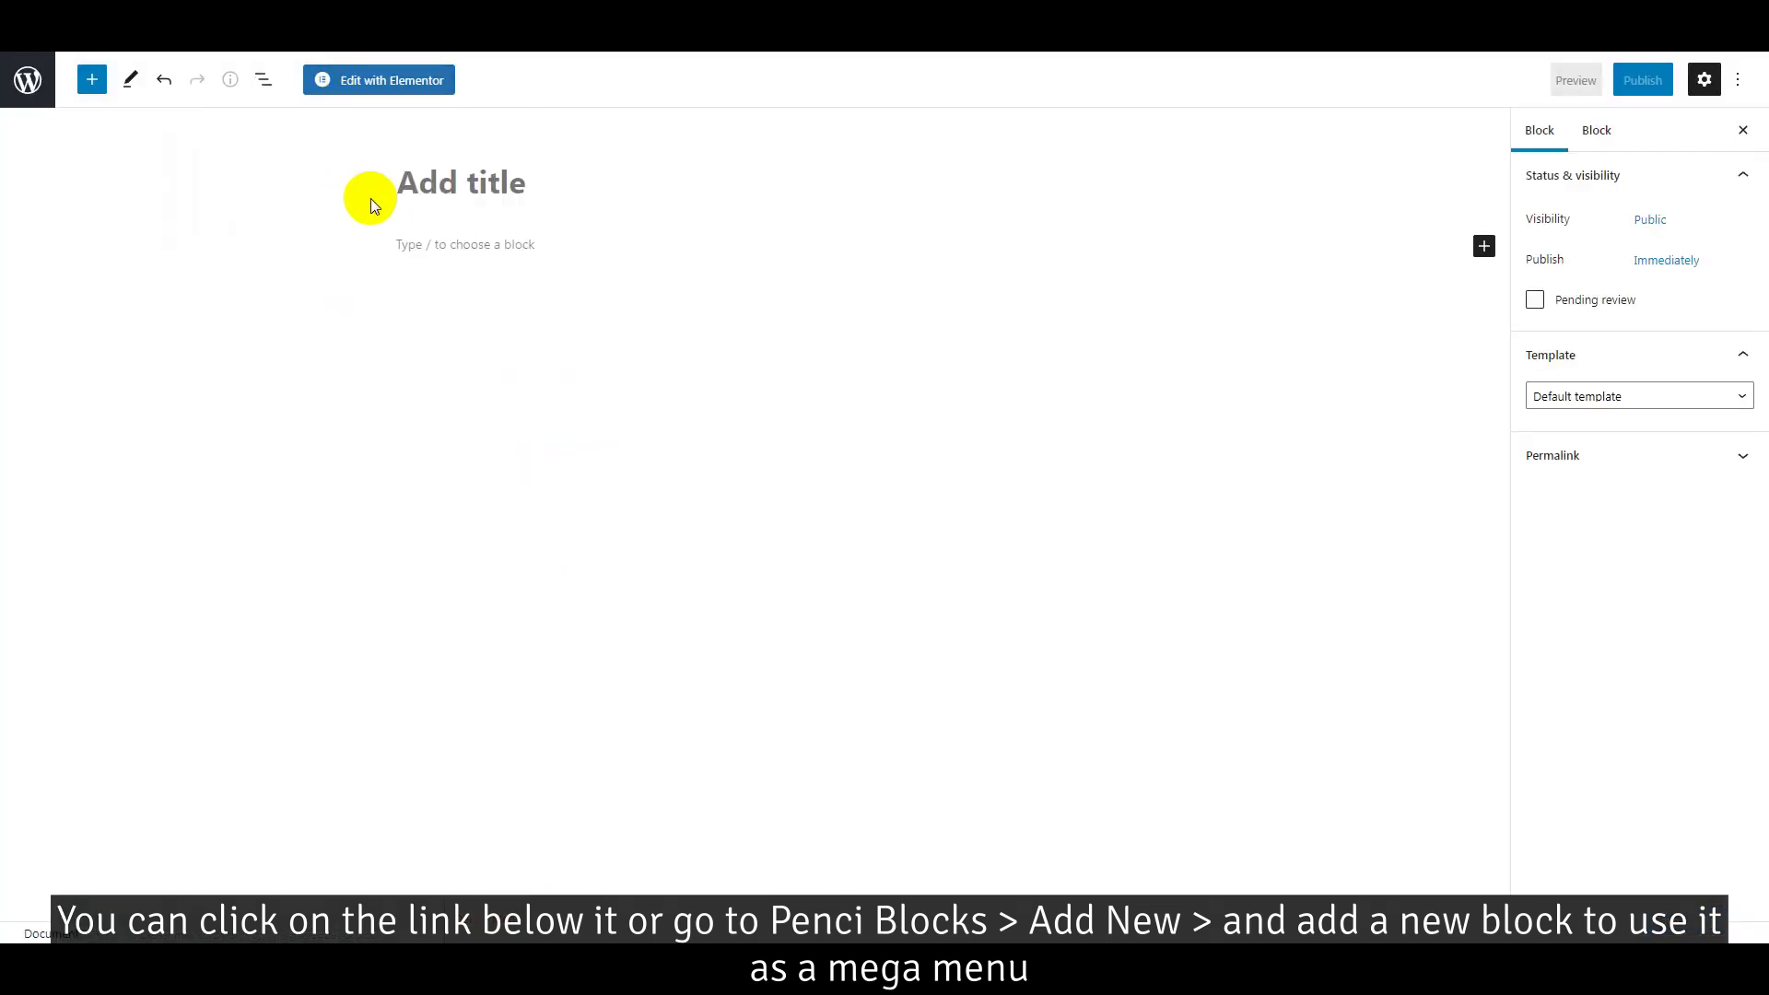
- Title the new Penci Block "Features Mega Menu Builder" and publish it
type("Featured")
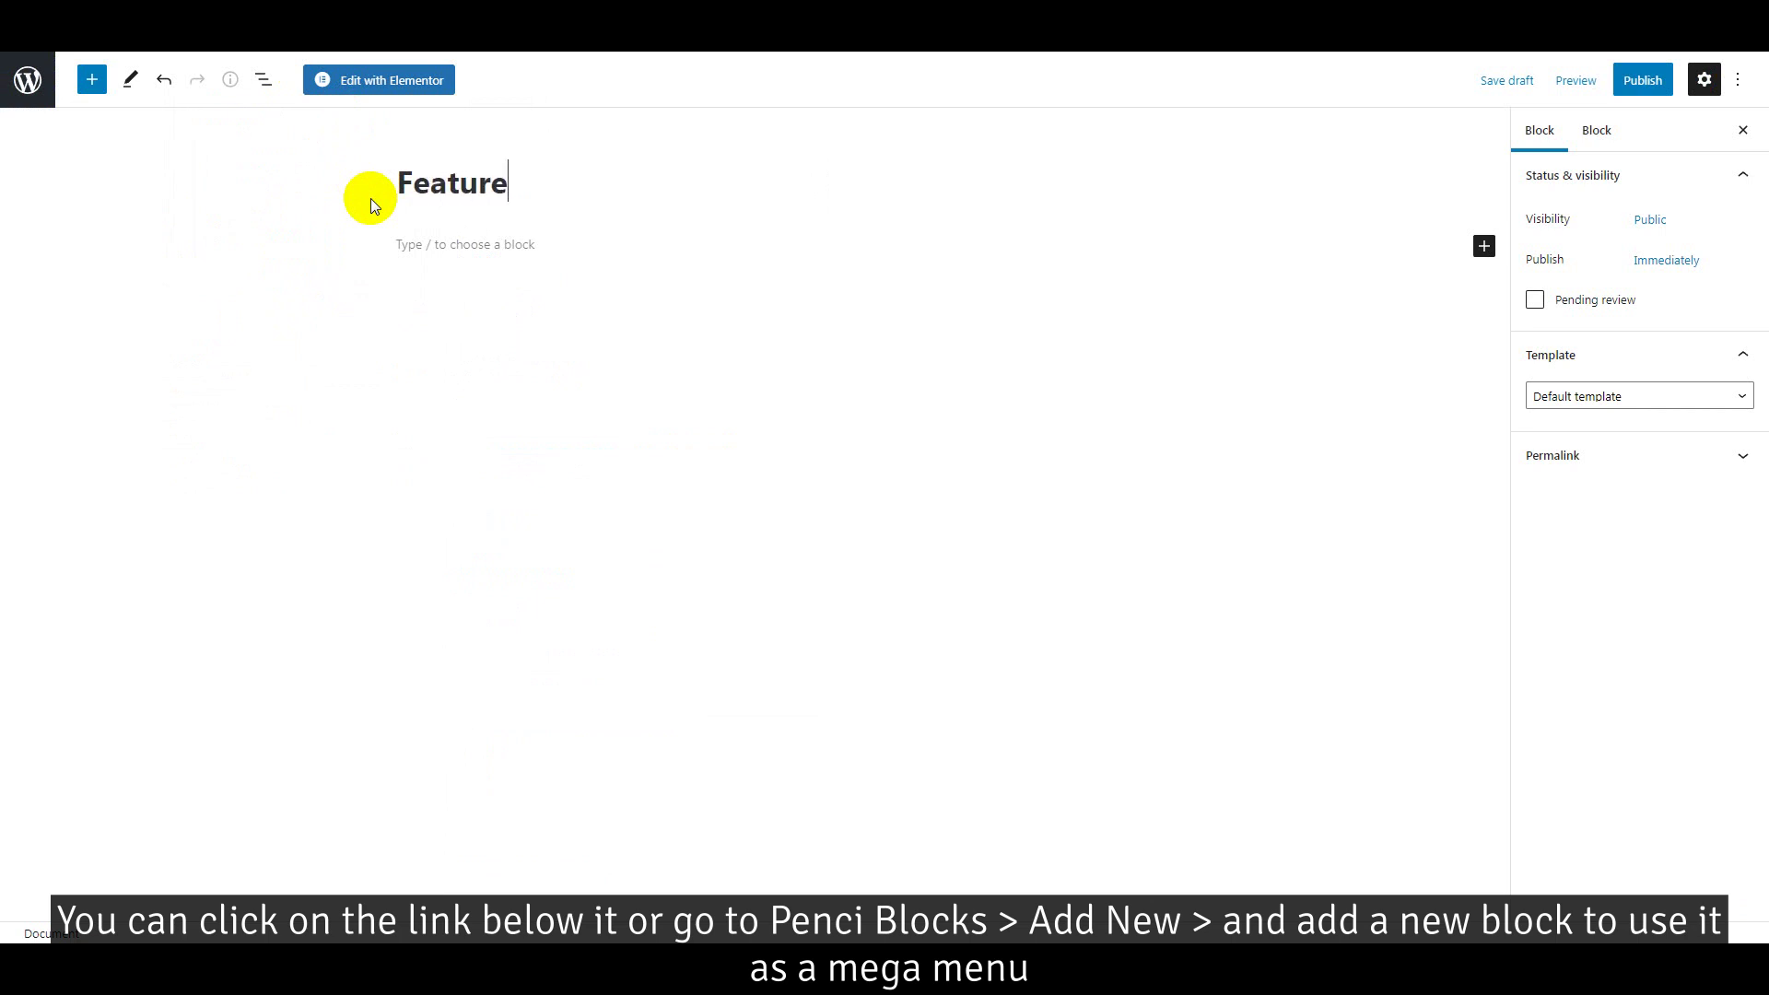
key("BackSpace")
type("s Mega Menu Builder")
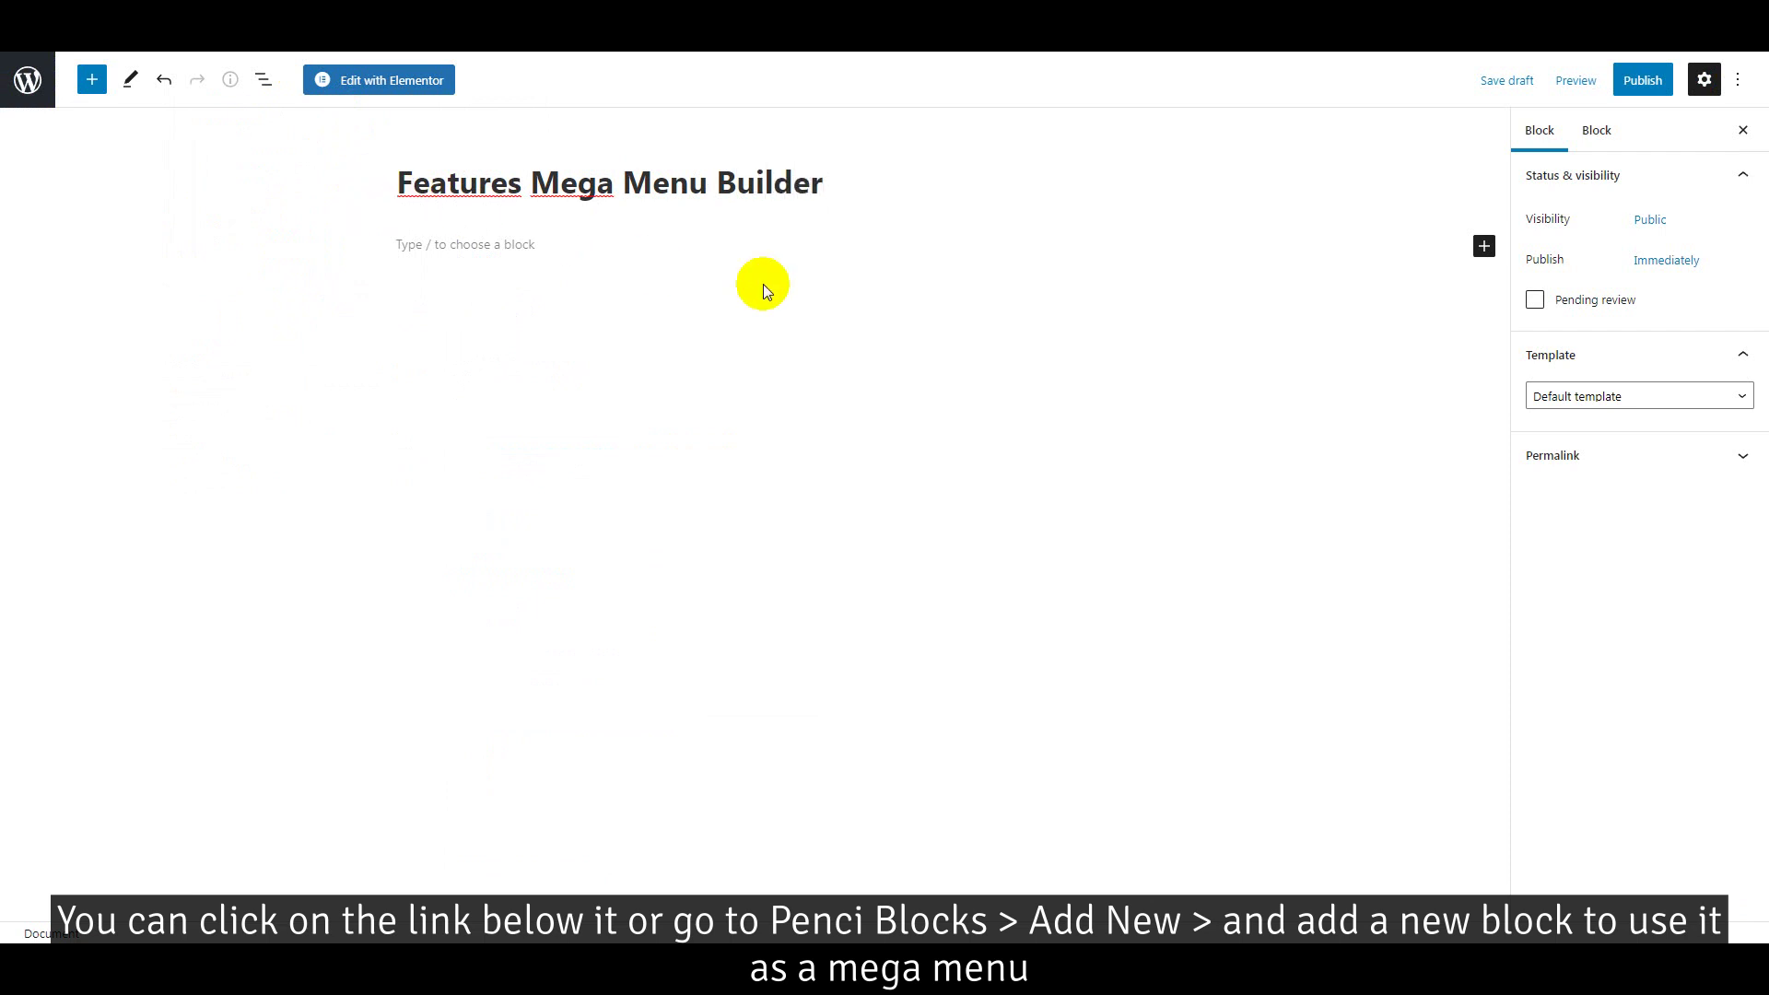
left_click(1642, 83)
left_click(1591, 87)
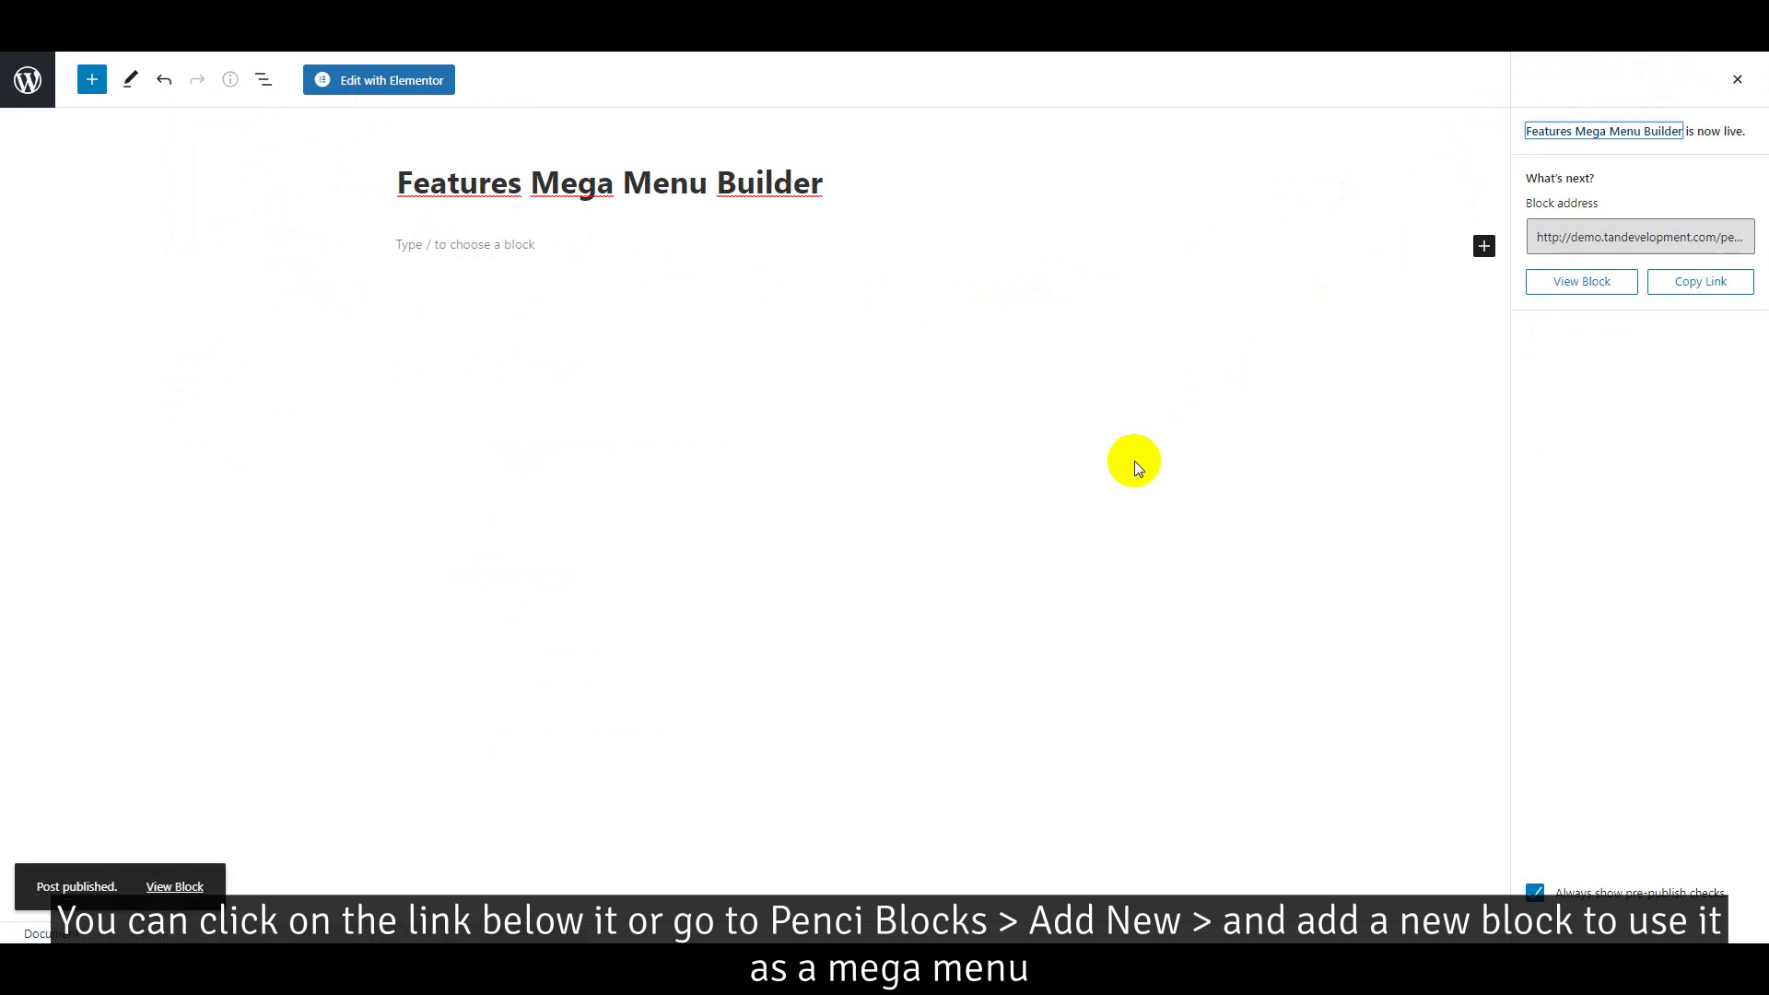
- In Elementor, insert the Advanced List 6 Columns block from the Penci library's Mega Menu category and open its first list for editing
left_click(423, 81)
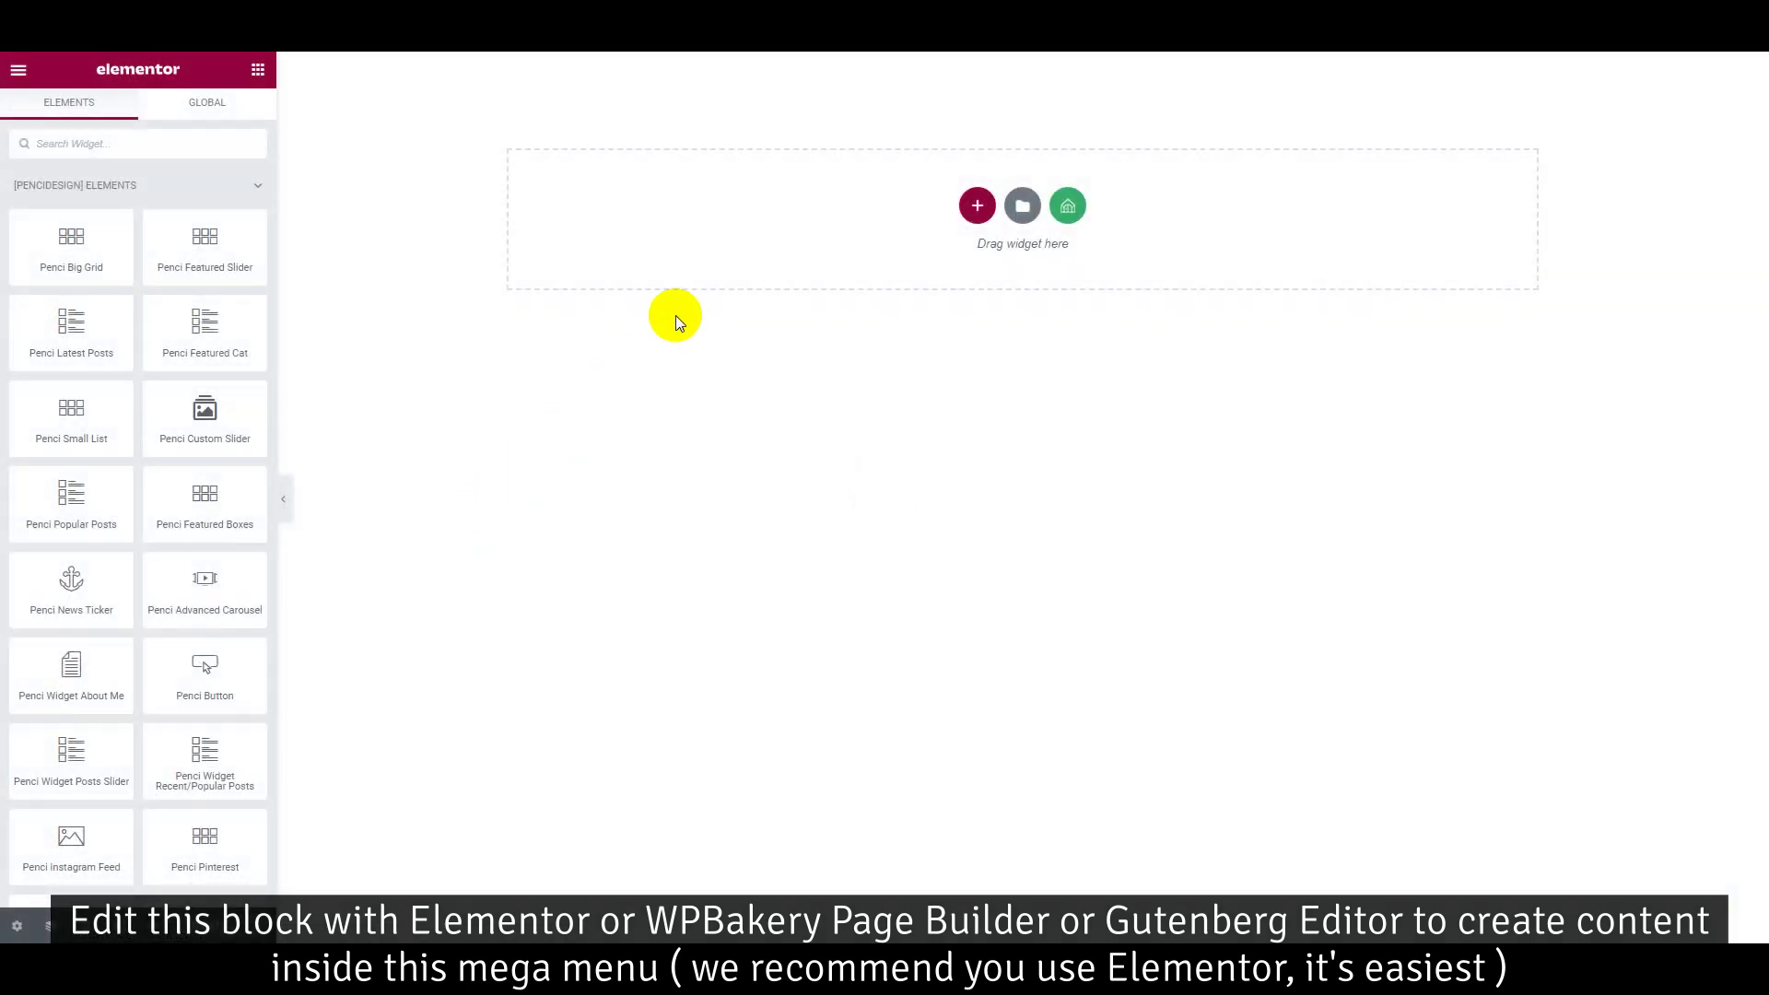
left_click(1069, 208)
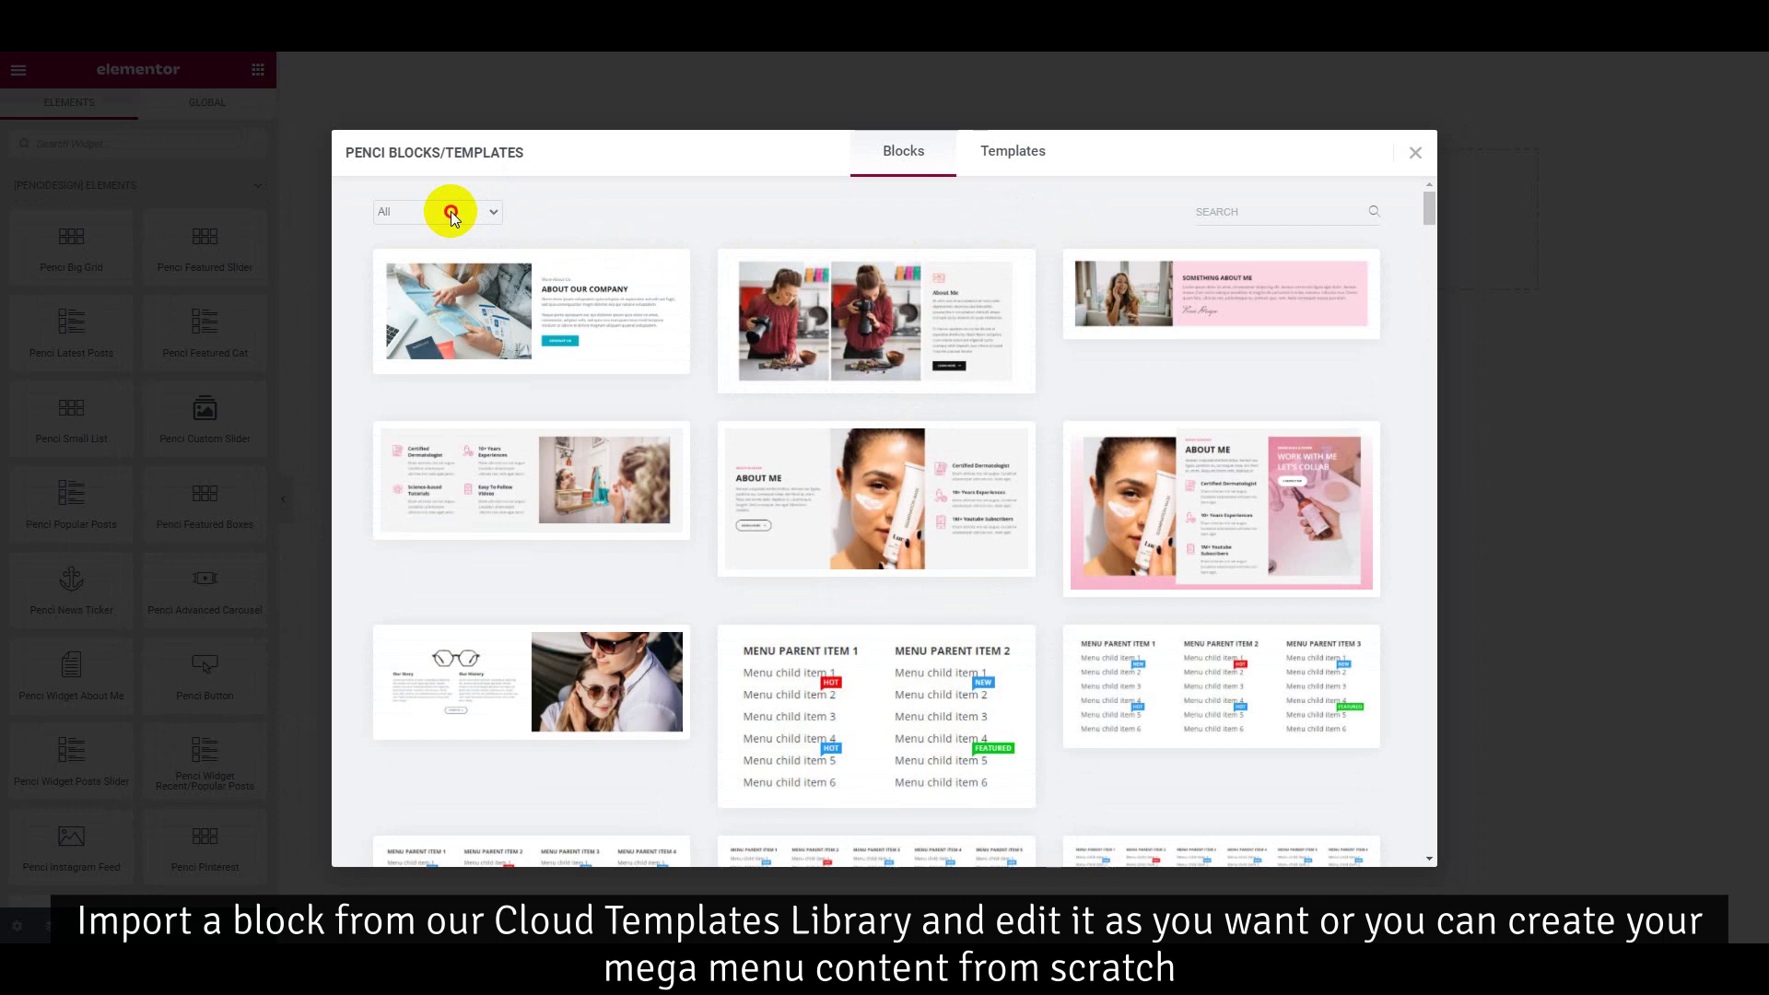
left_click(451, 213)
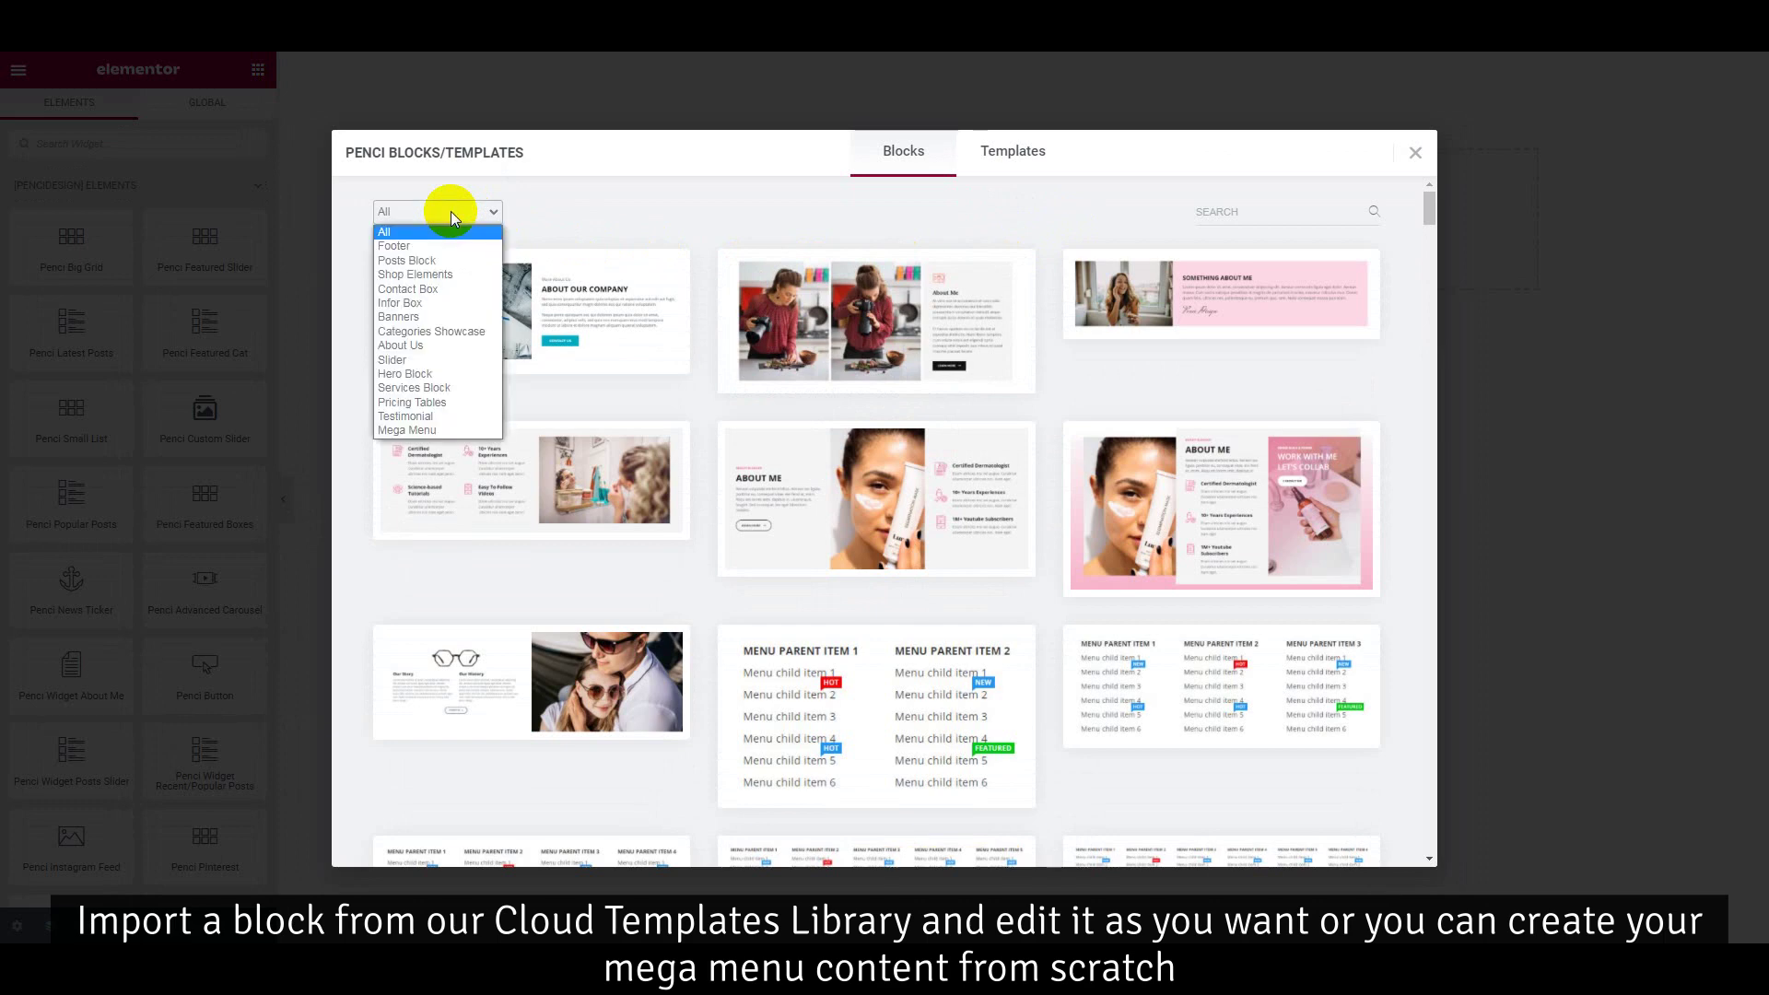
left_click(455, 433)
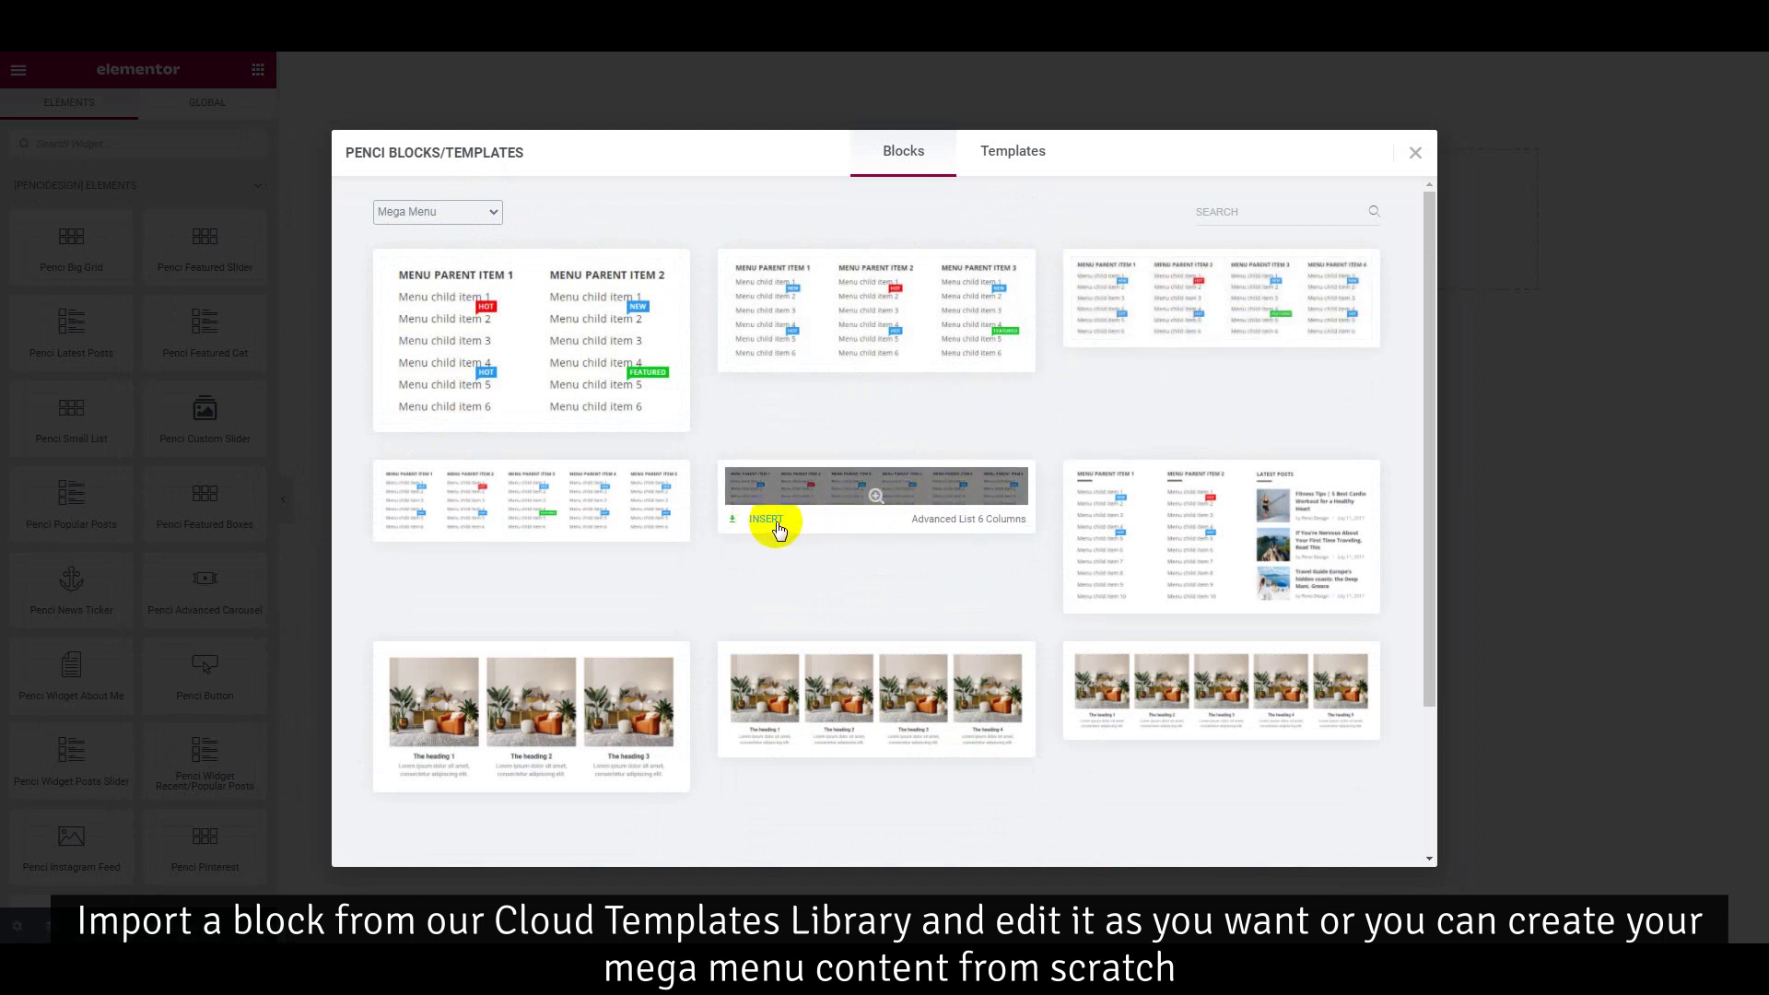
left_click(776, 525)
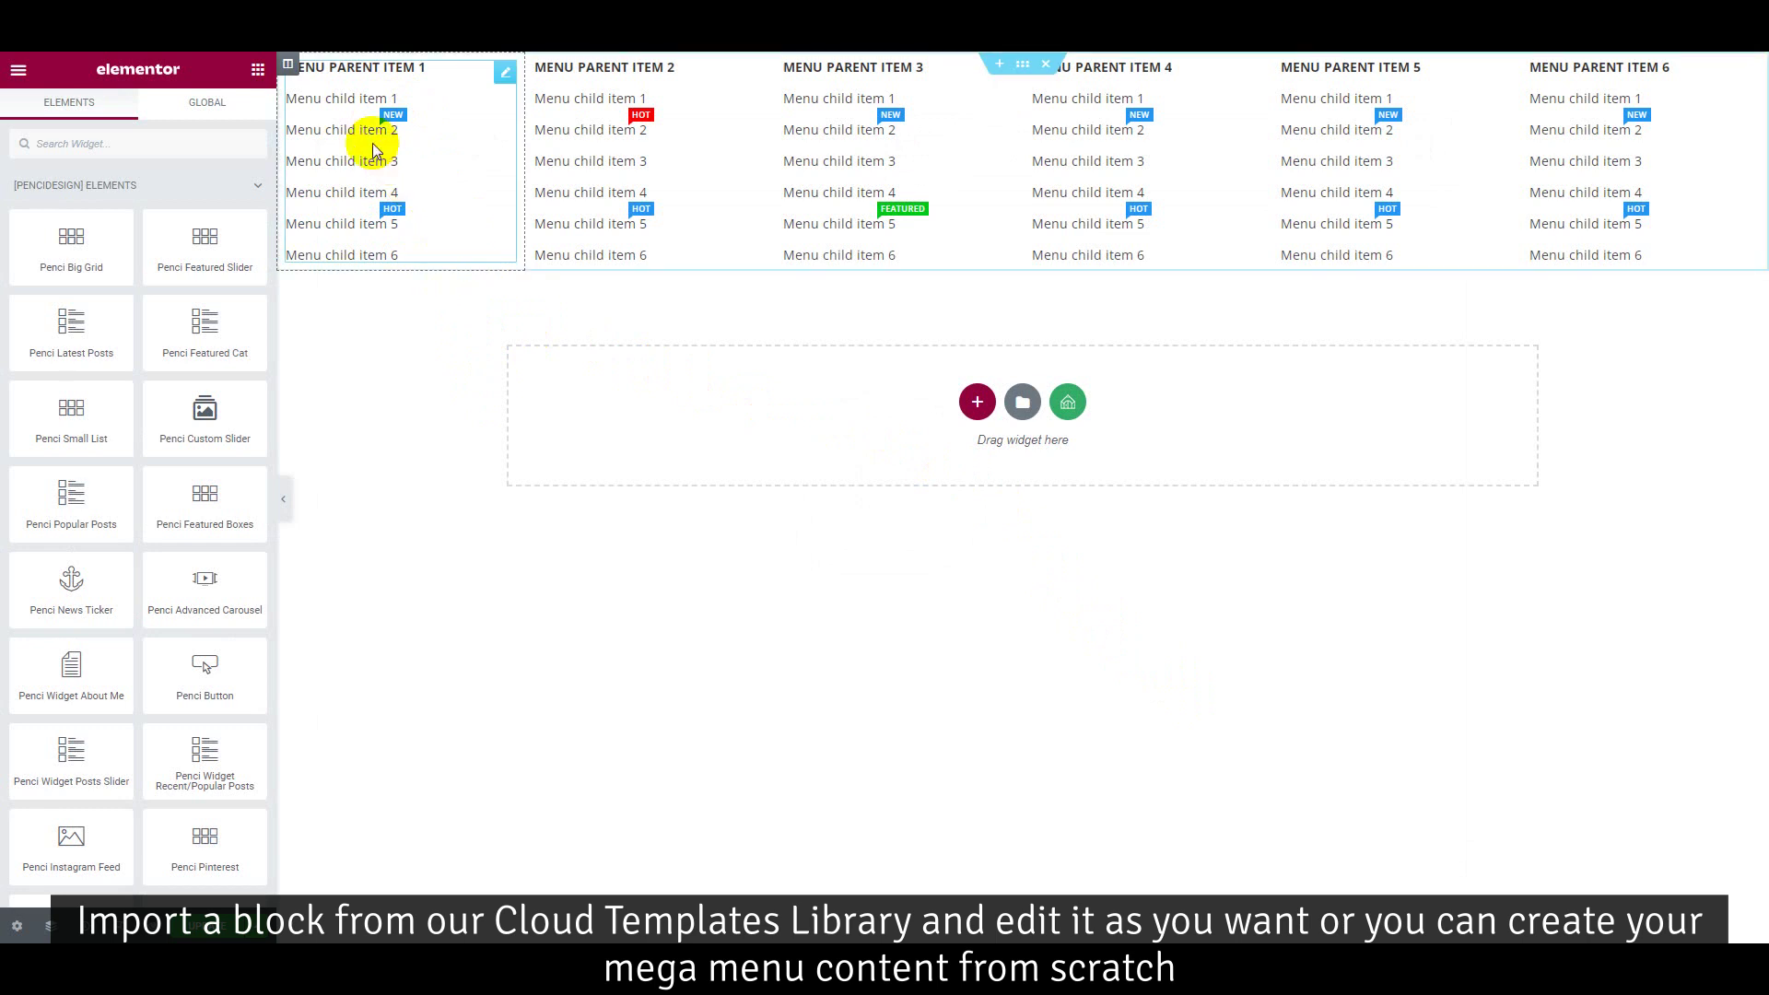
right_click(360, 106)
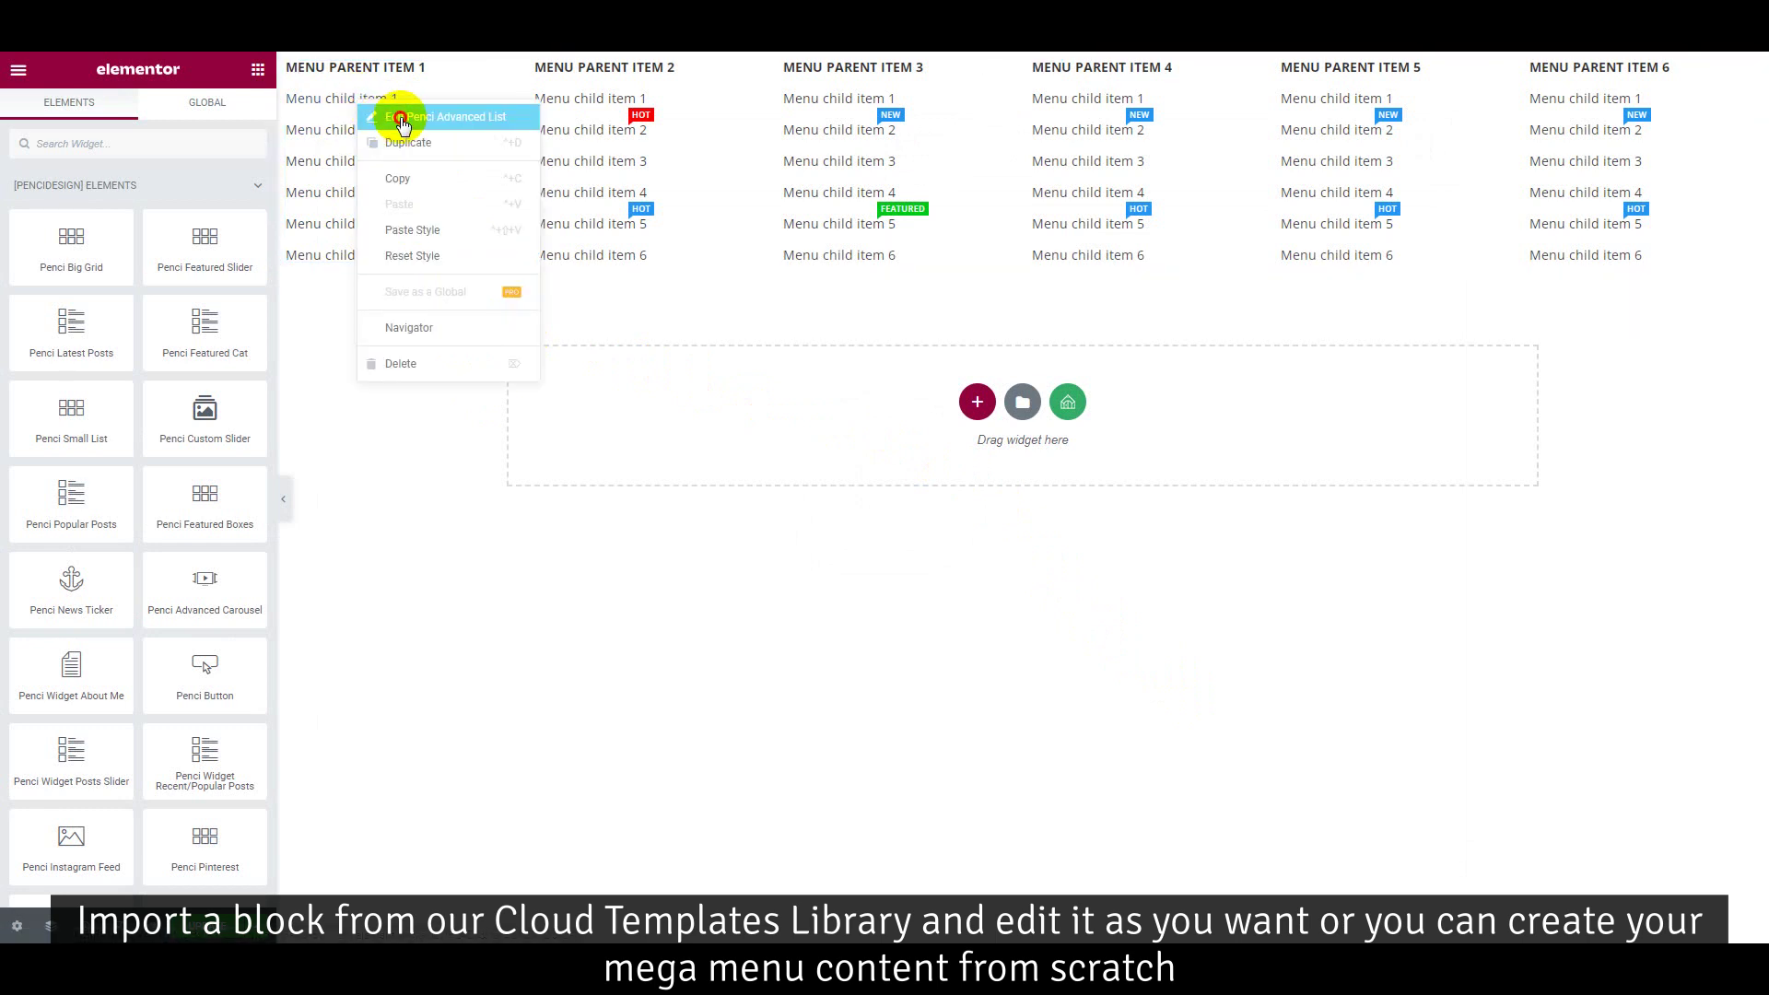
left_click(386, 119)
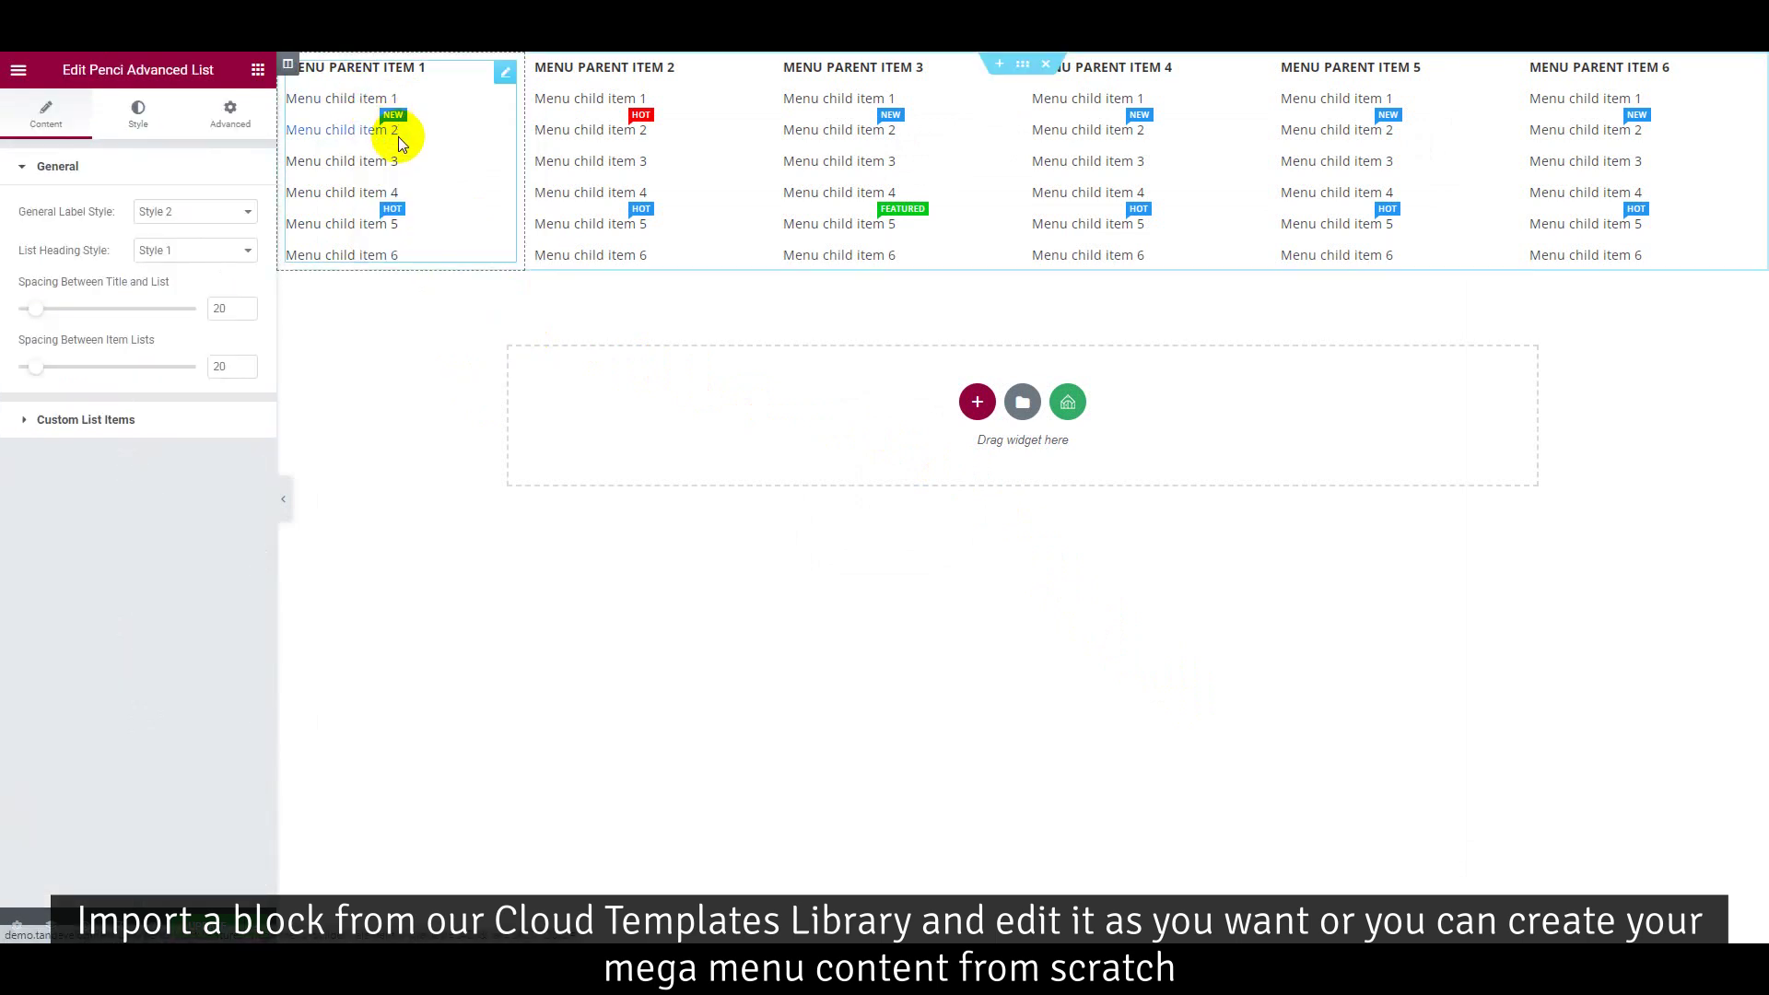
- Try general label styles 1, 3 and 4 on the first list, and return it to Style 2
left_click(168, 212)
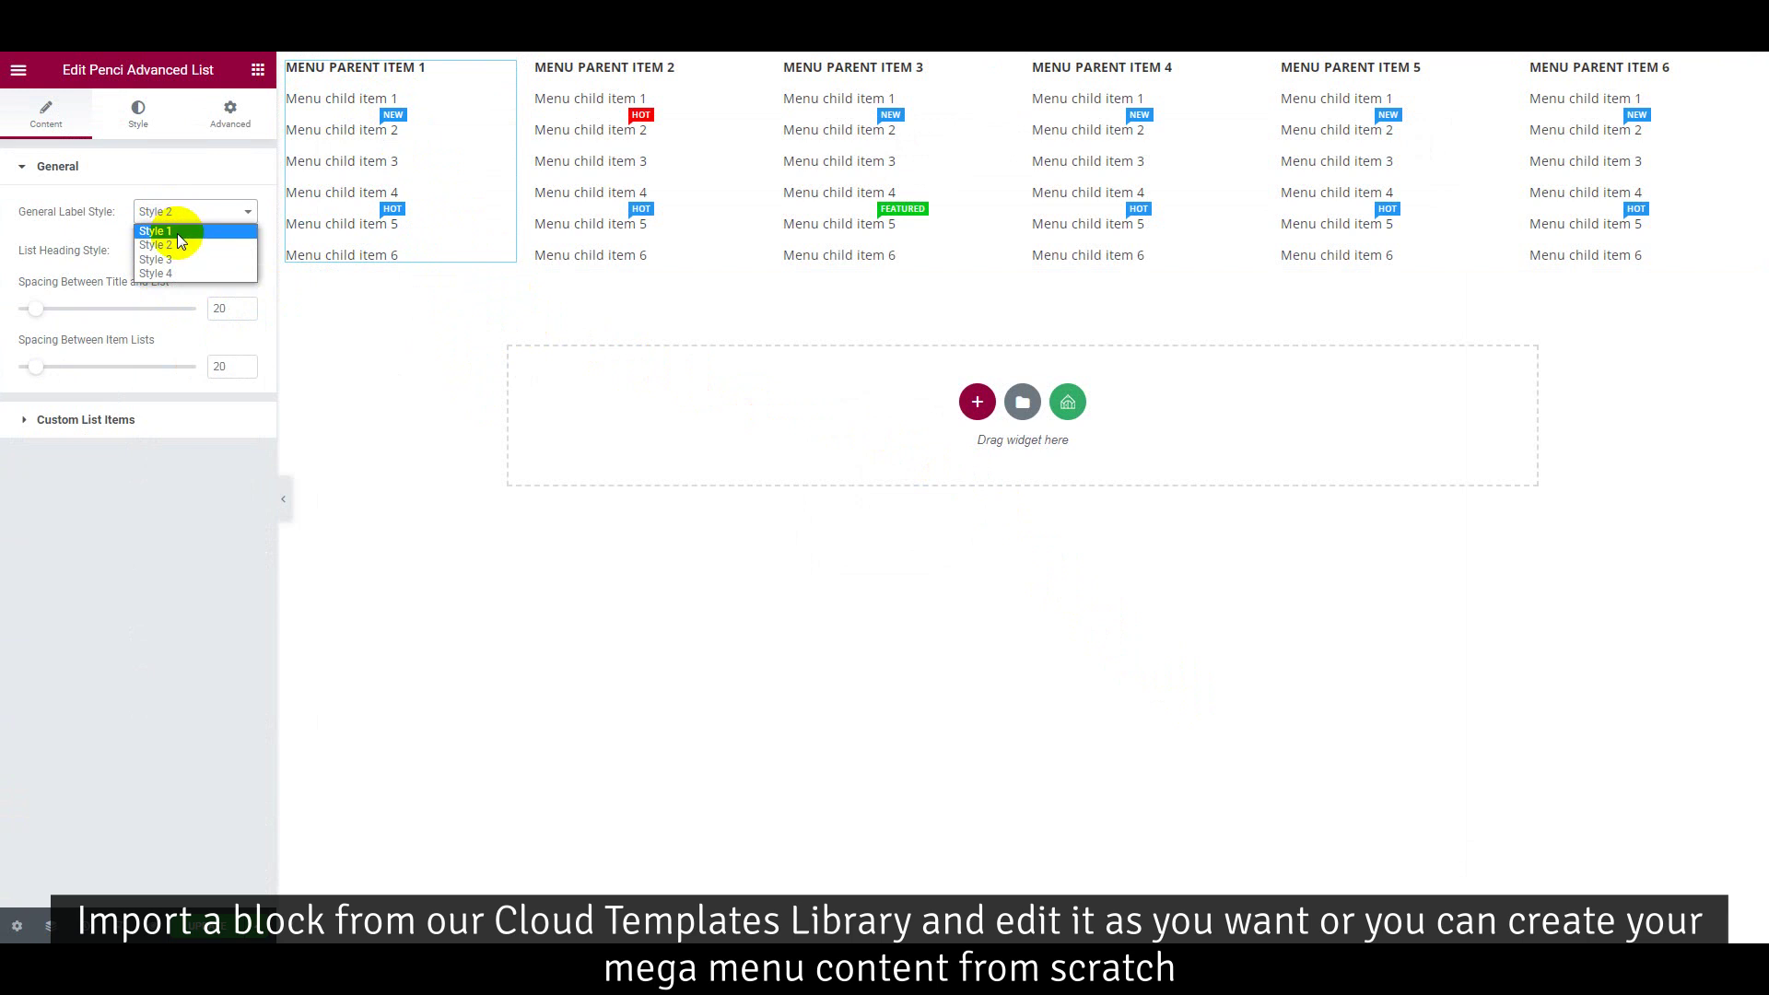
left_click(179, 232)
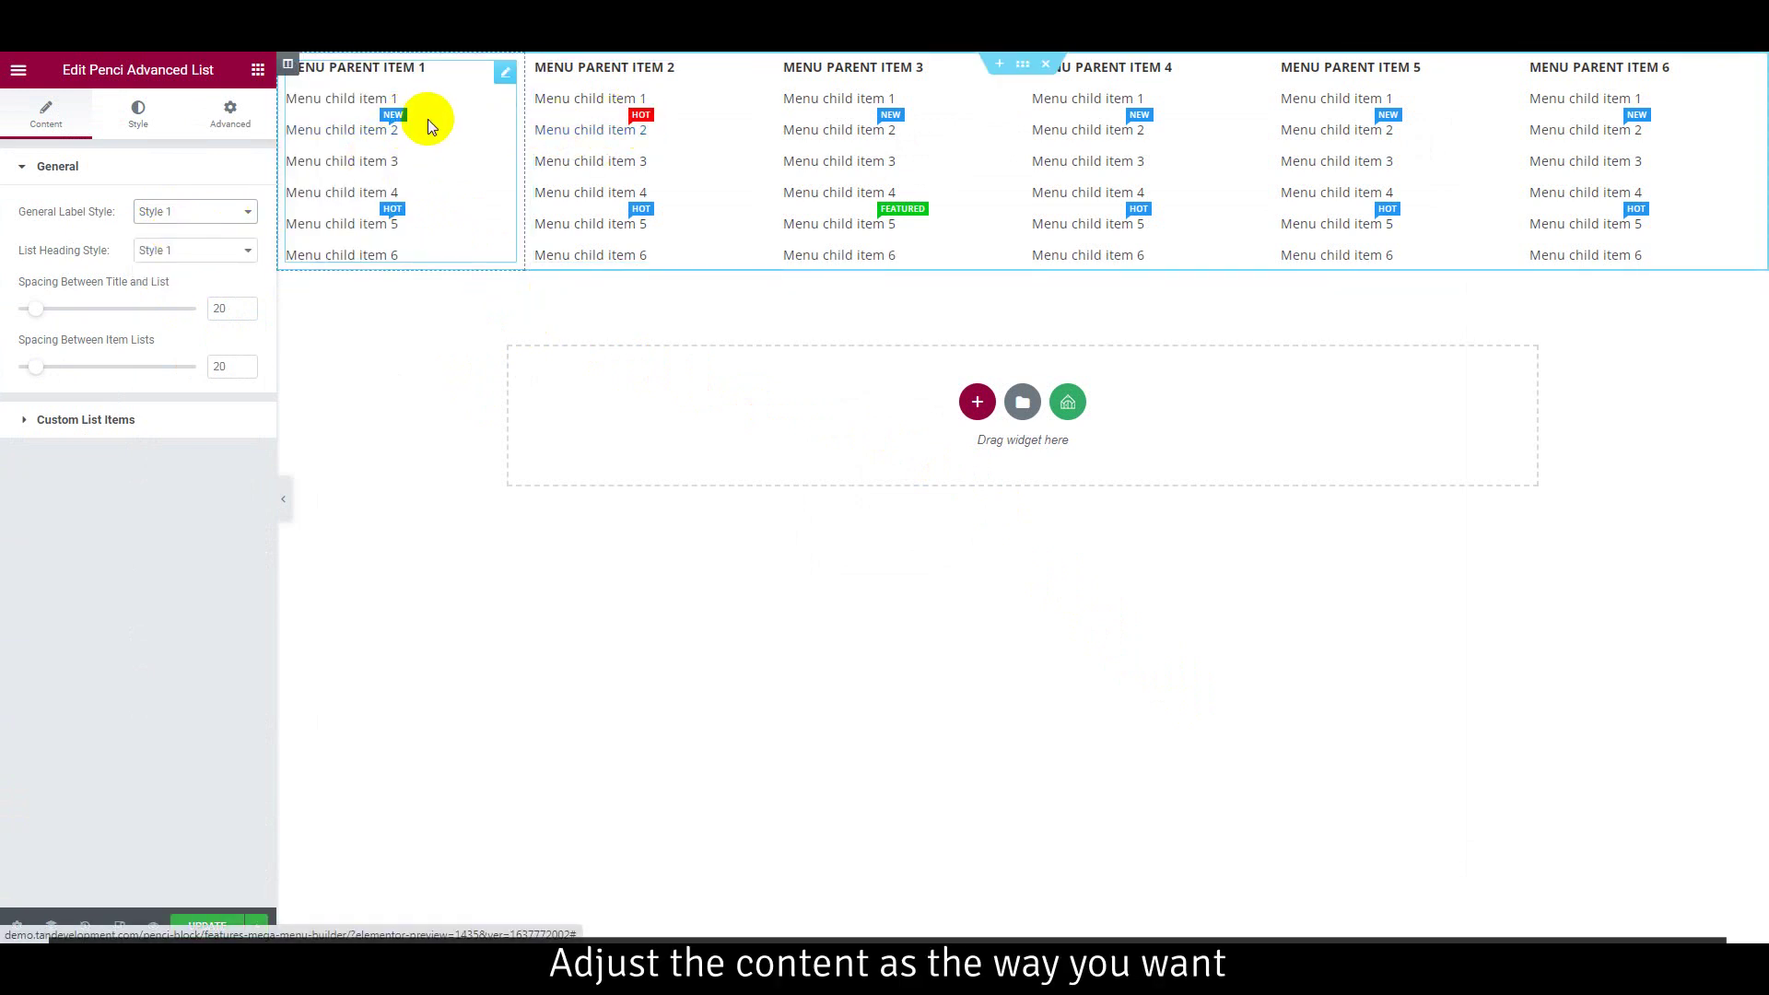
left_click(196, 215)
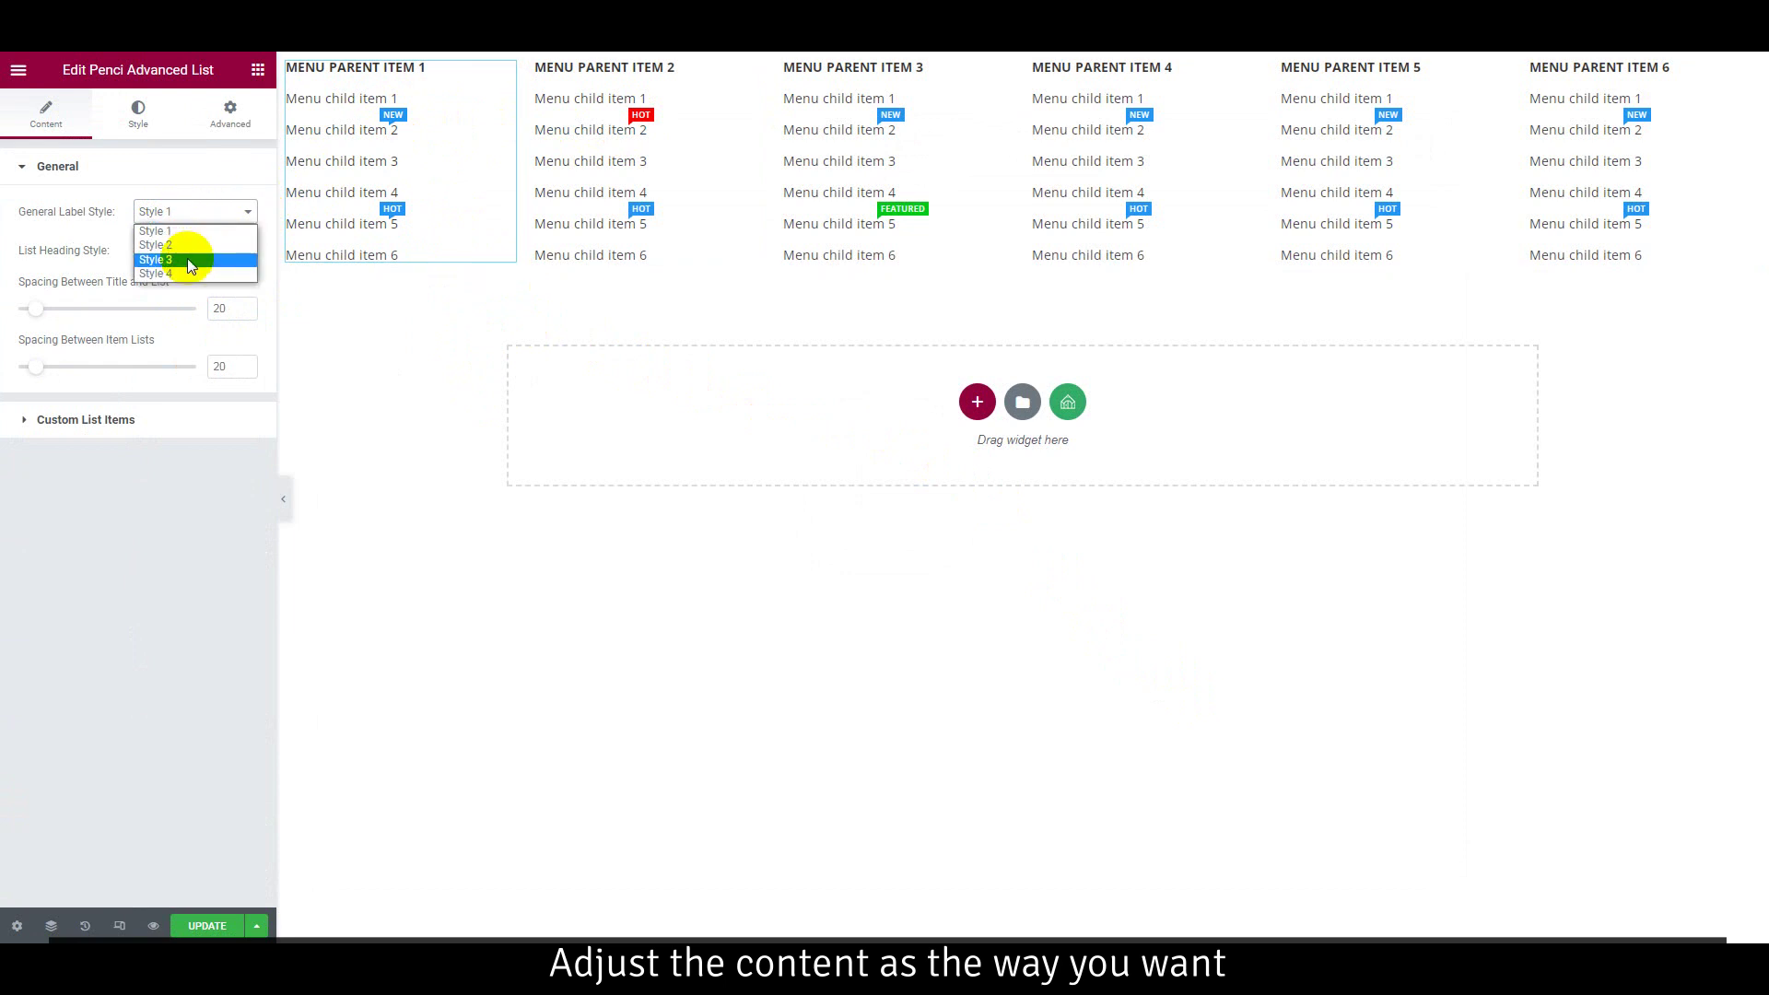
left_click(186, 259)
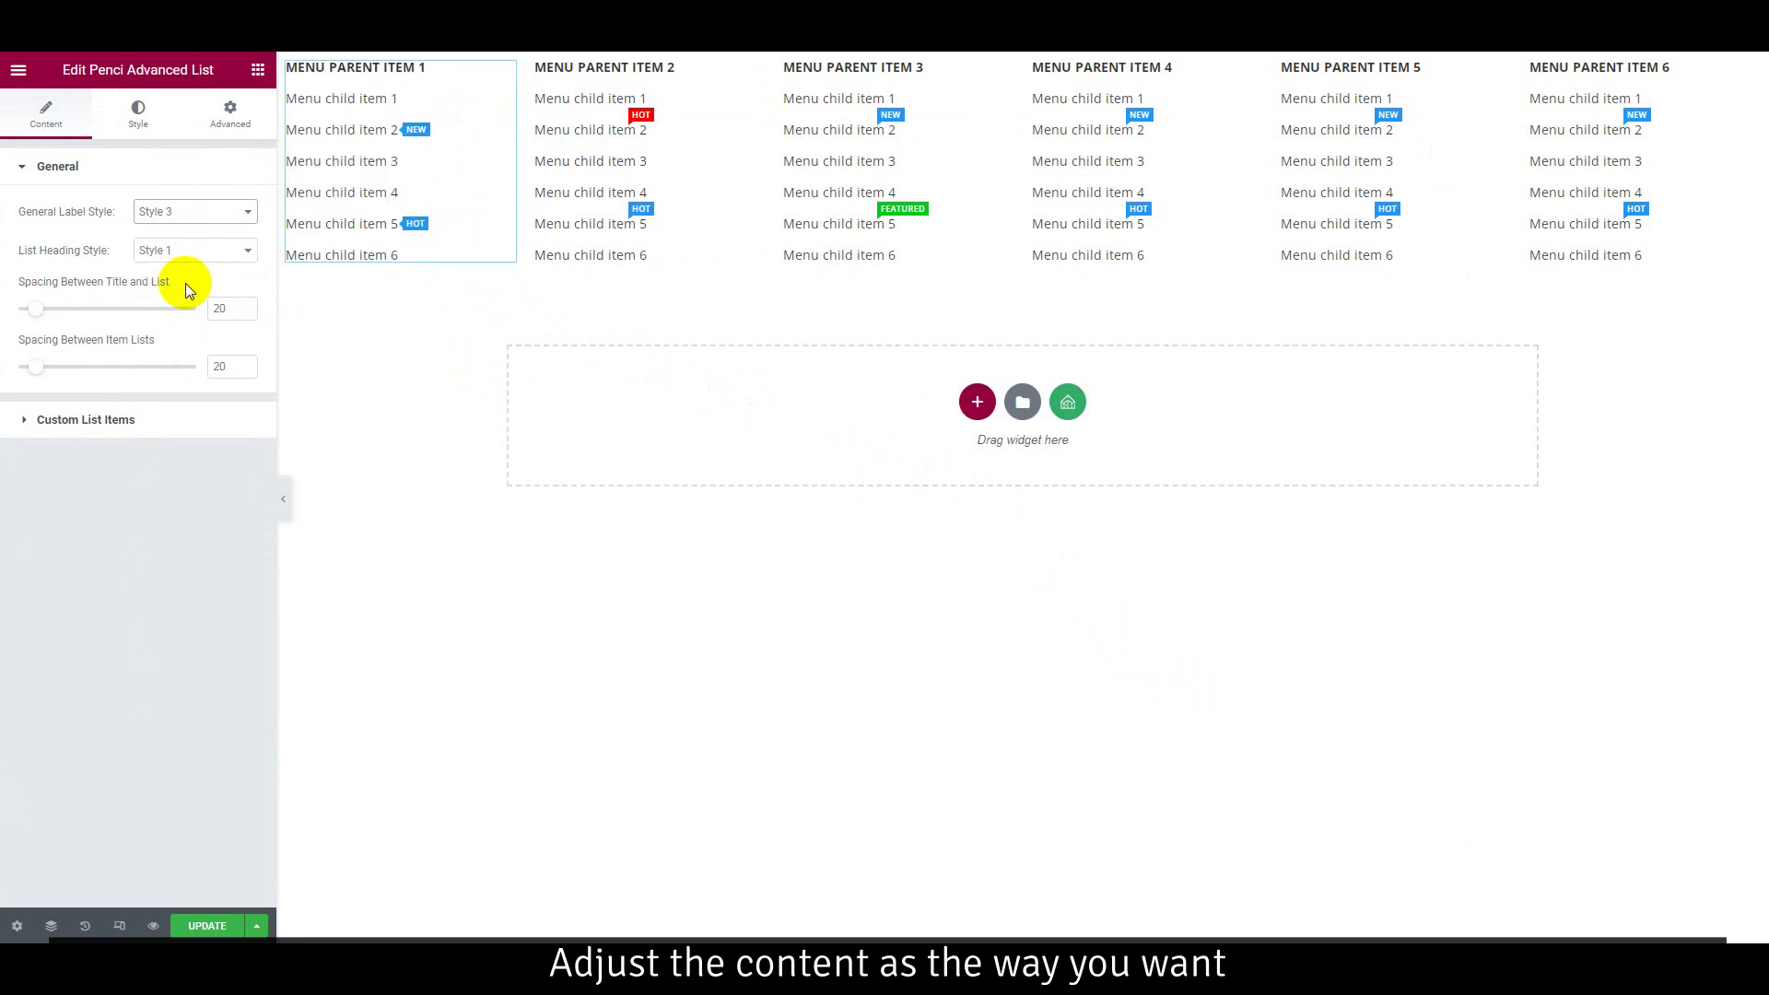
left_click(197, 213)
left_click(195, 273)
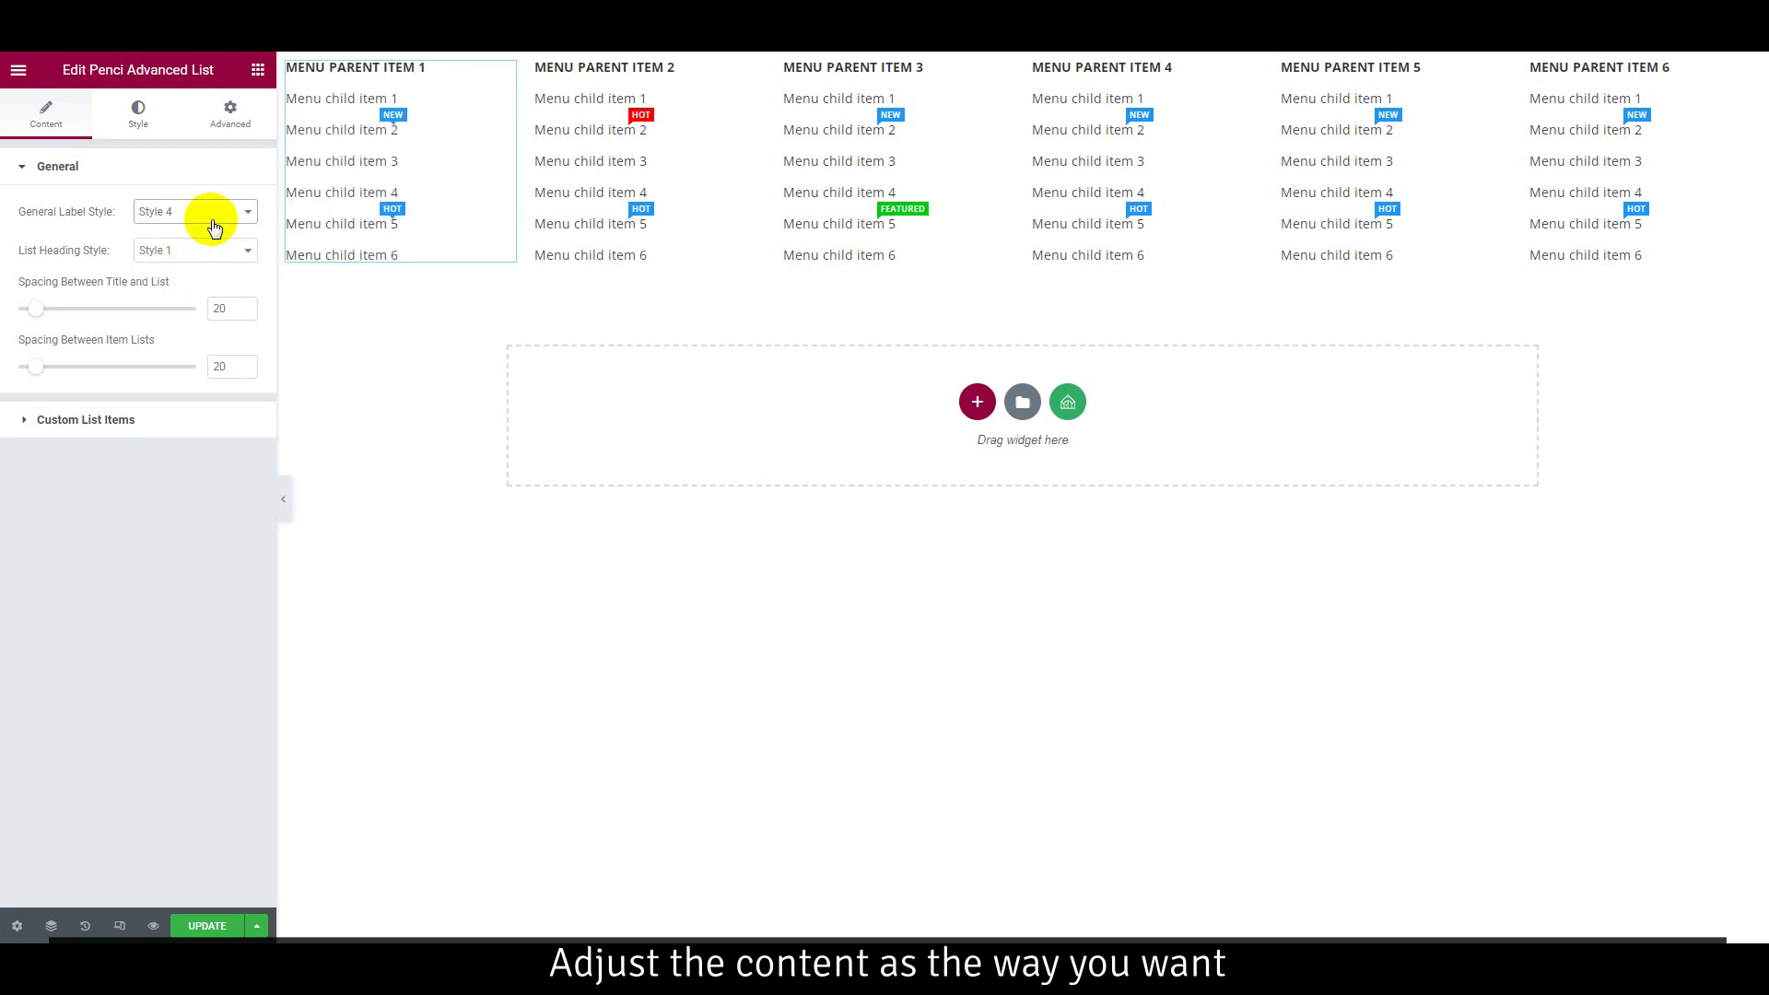
left_click(211, 216)
left_click(198, 245)
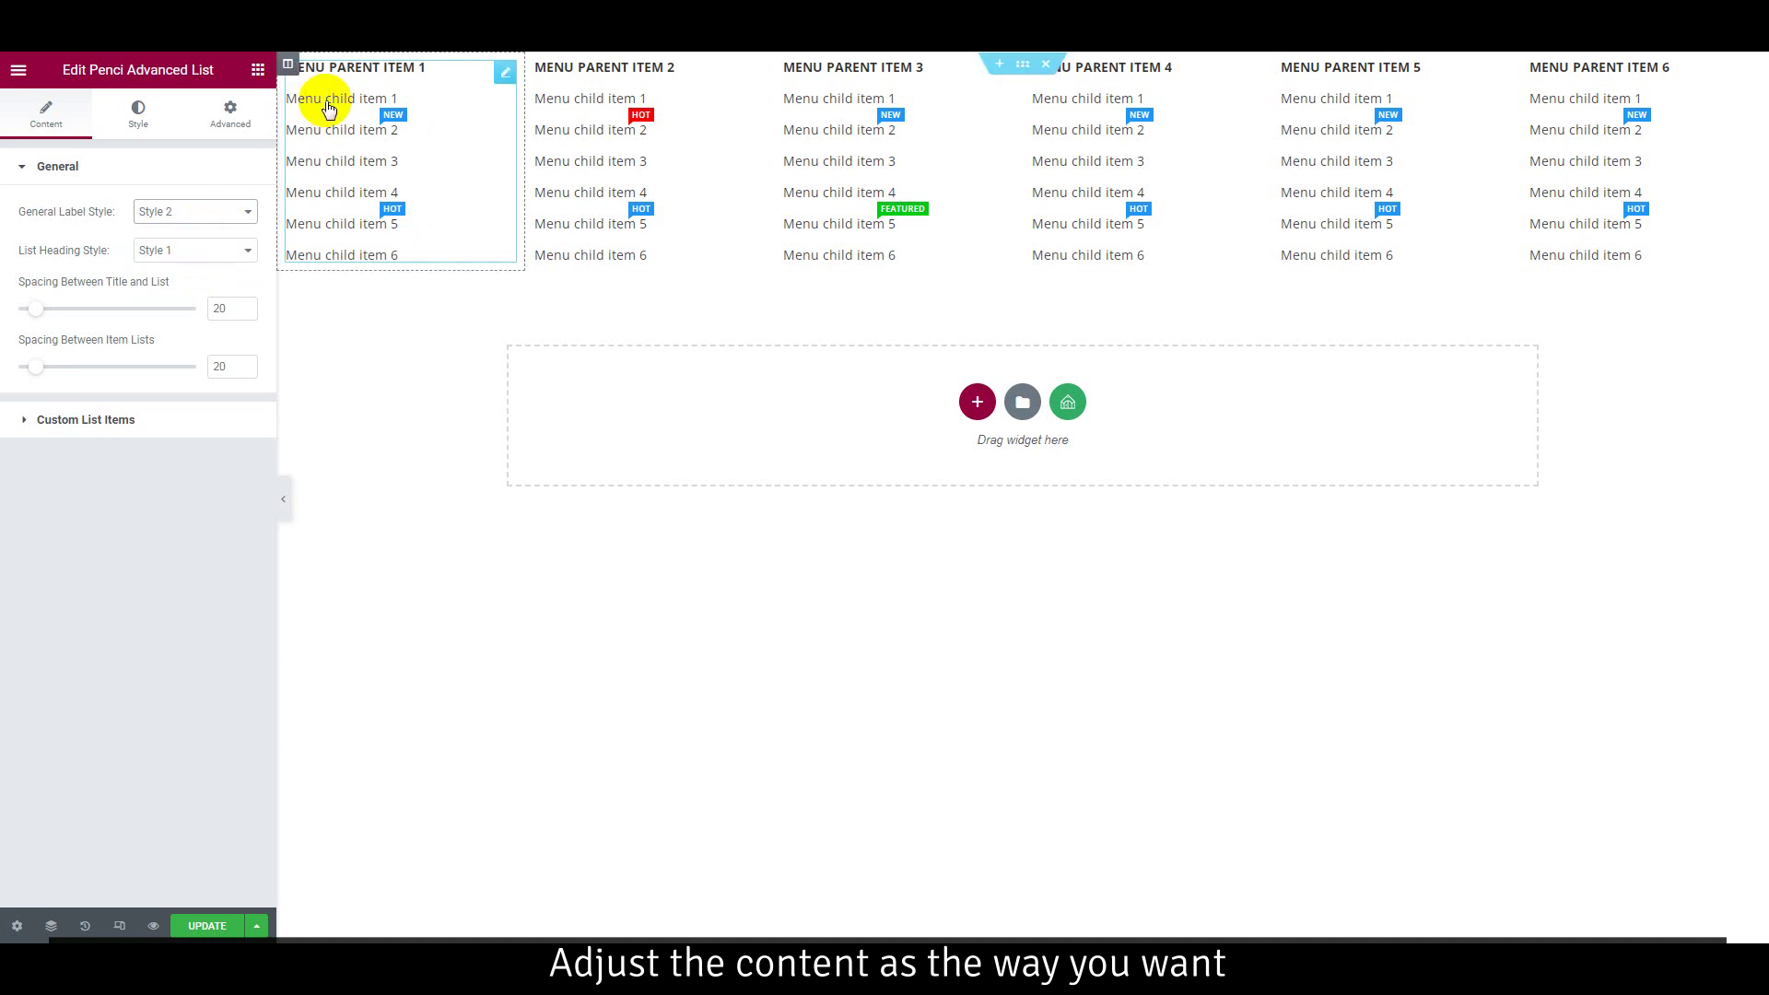
- Try list heading styles 2 and 3 on the first list, and return it to Style 1
left_click(204, 256)
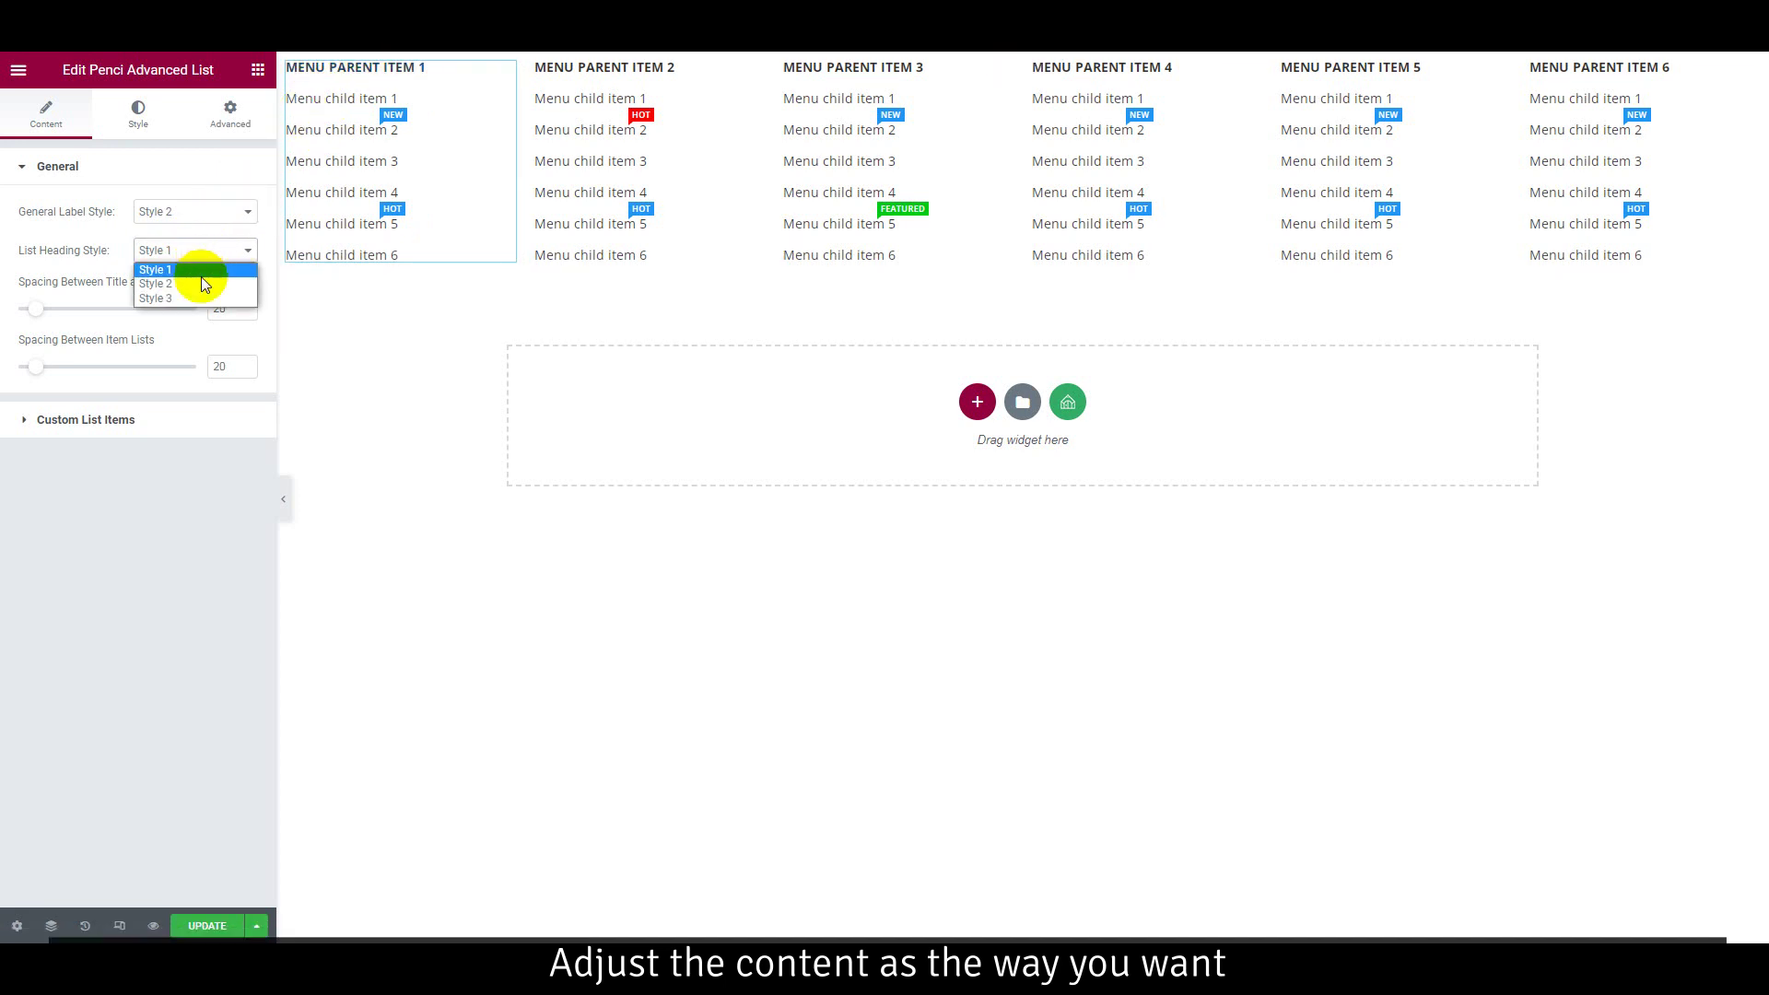
left_click(201, 279)
left_click(207, 250)
left_click(201, 295)
left_click(197, 251)
left_click(196, 269)
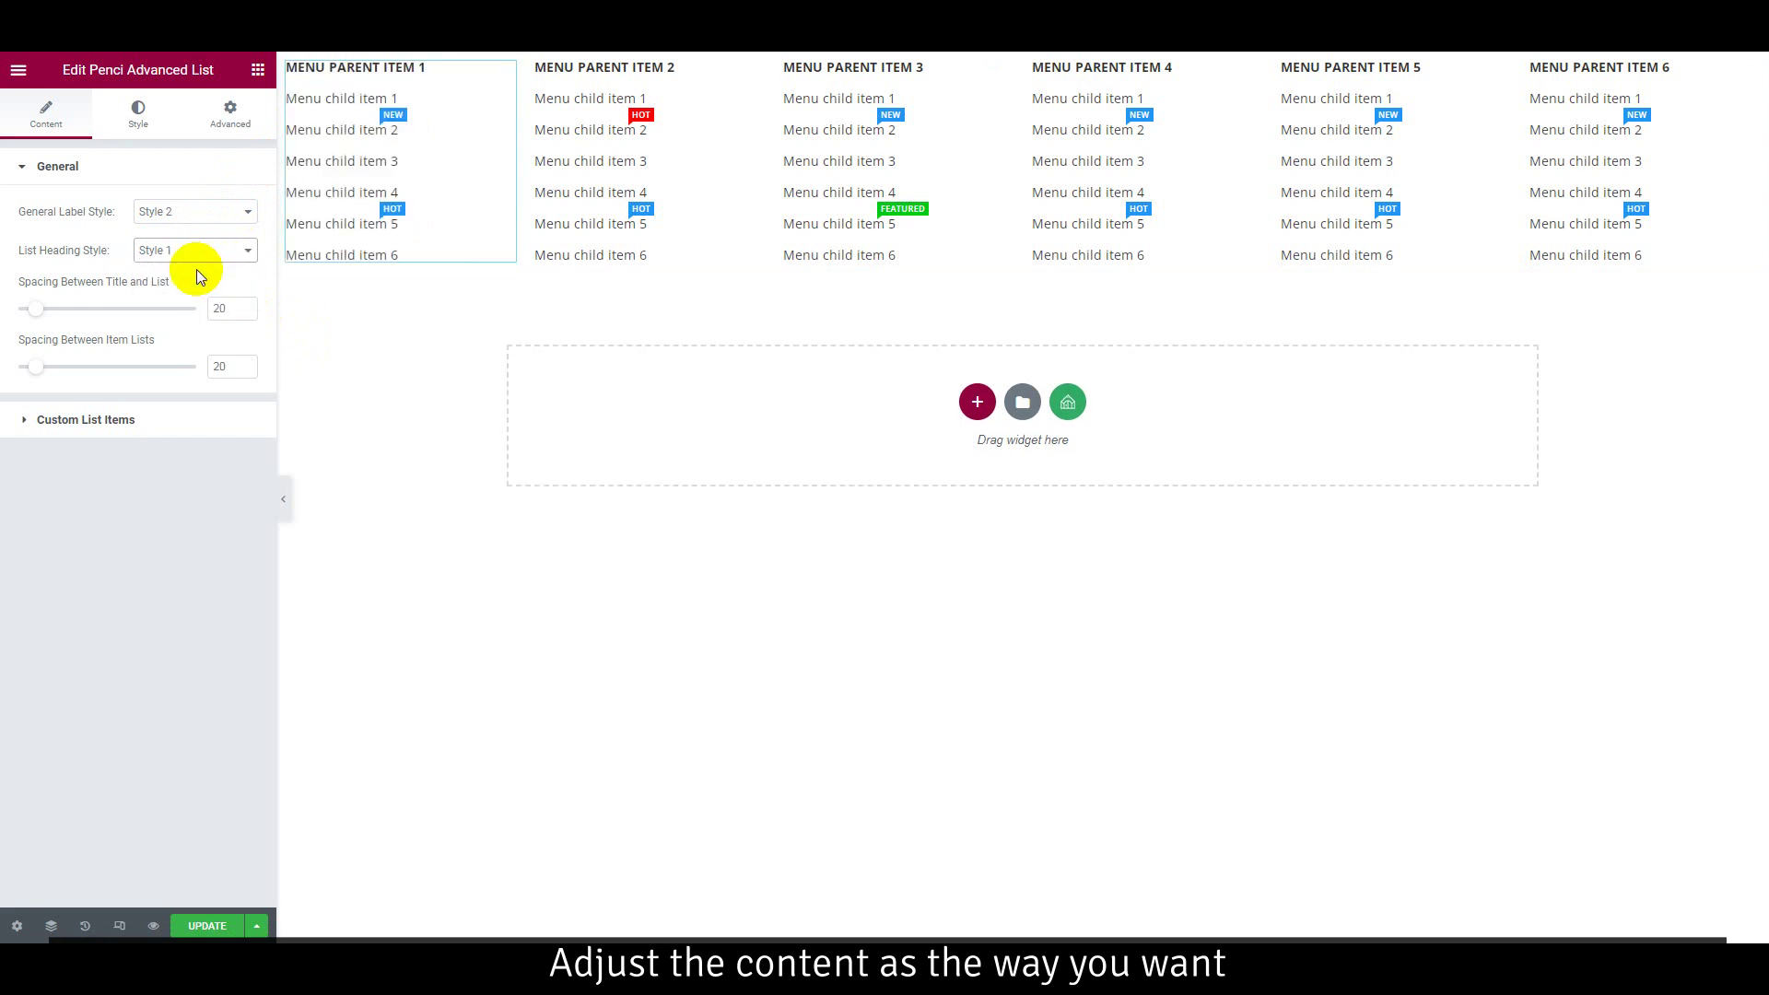
- Try a spacing of 19 between the first list's items, and set it back to 20
left_click_drag(41, 316, 32, 373)
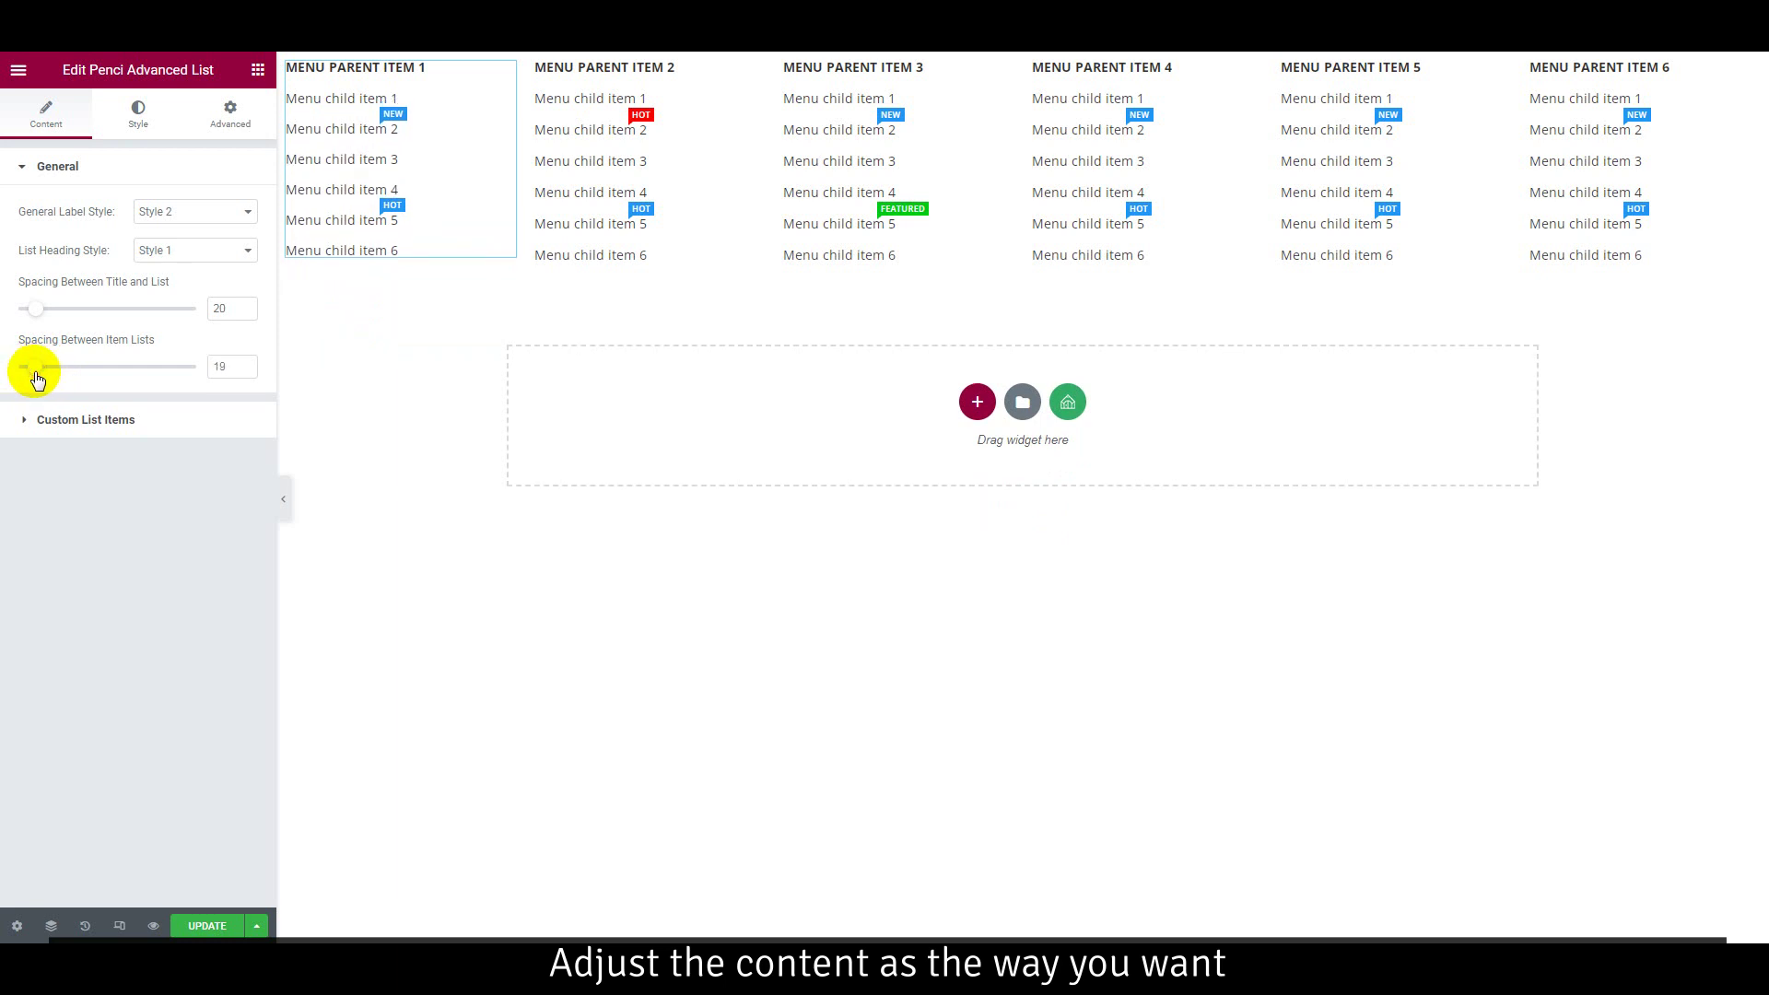
left_click(227, 366)
key("Up")
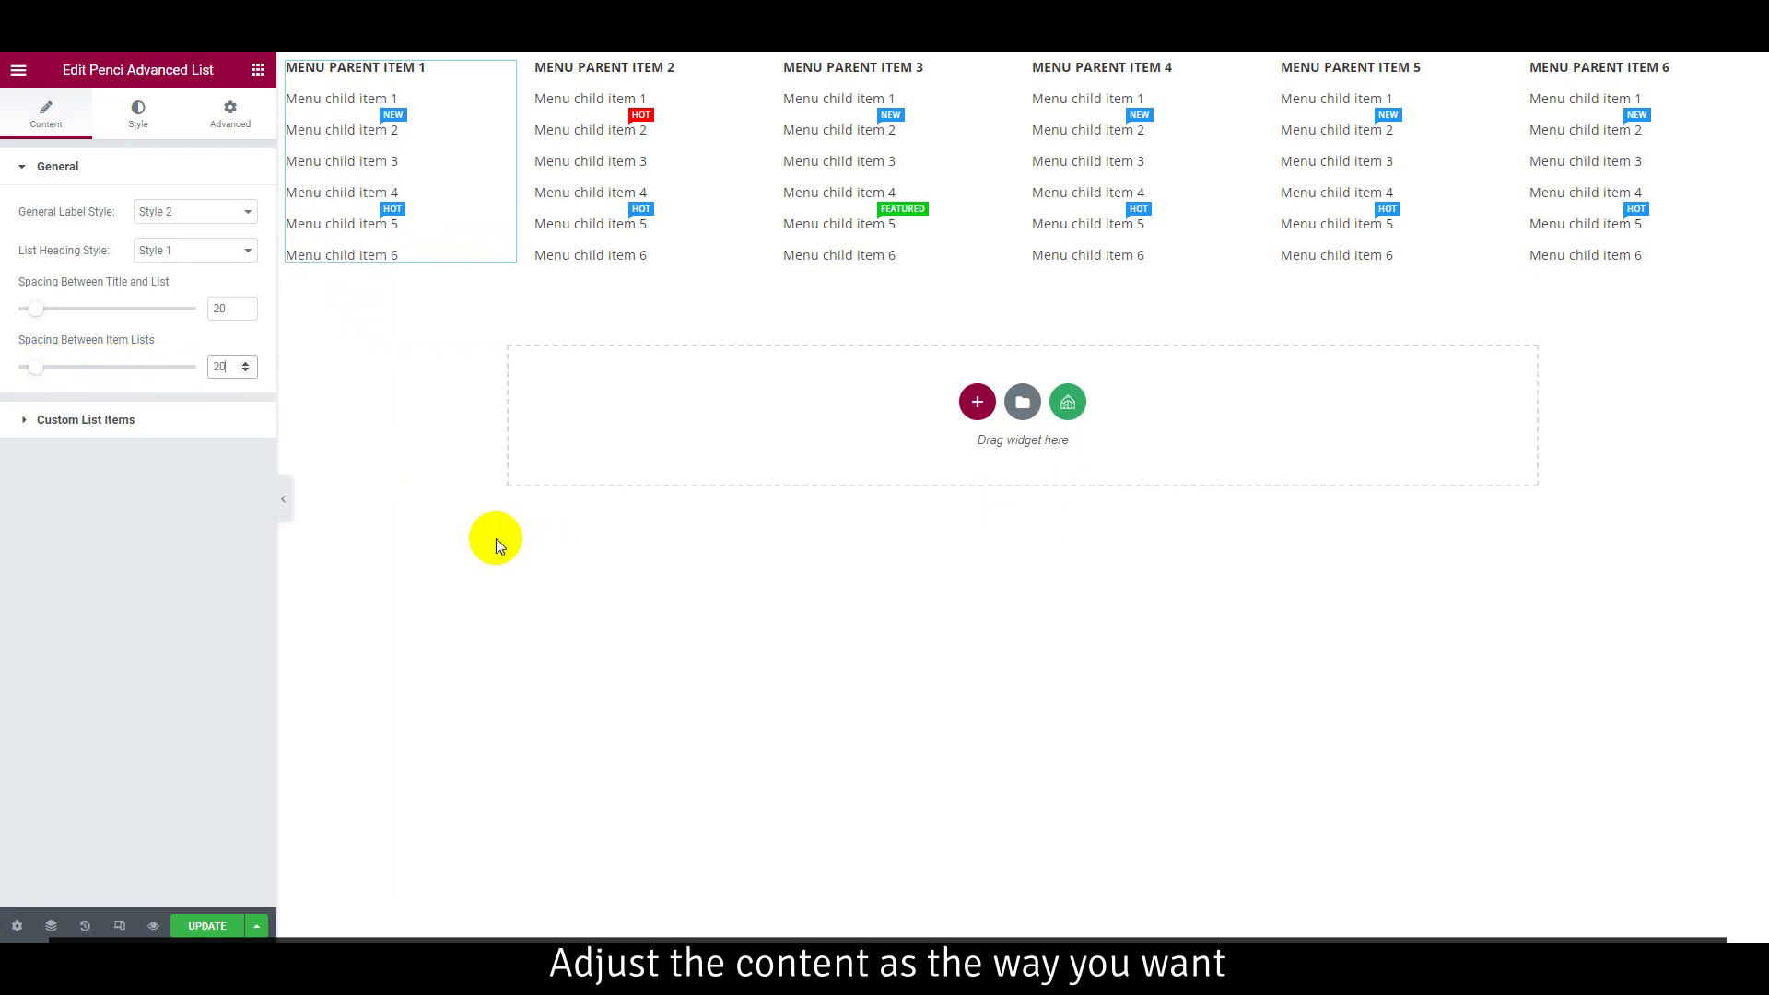
- Change the first list's heading title to "Feature 1" in its custom list items
left_click(161, 421)
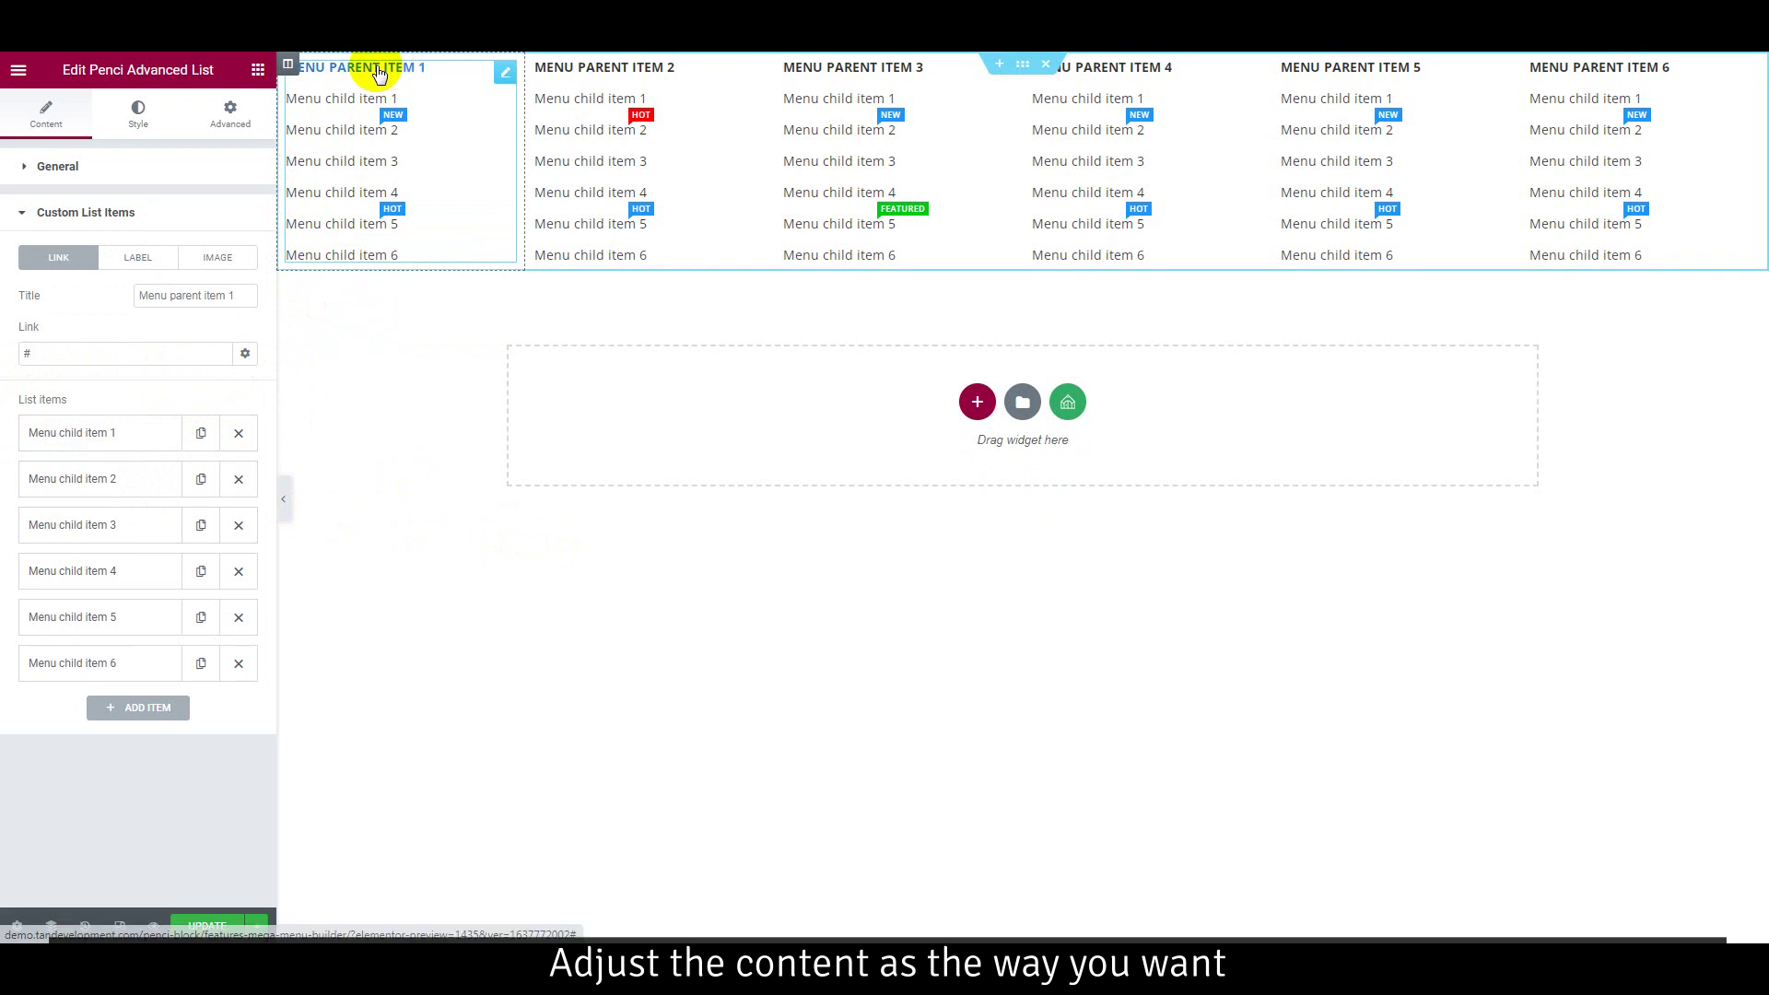
left_click(195, 295)
type("F")
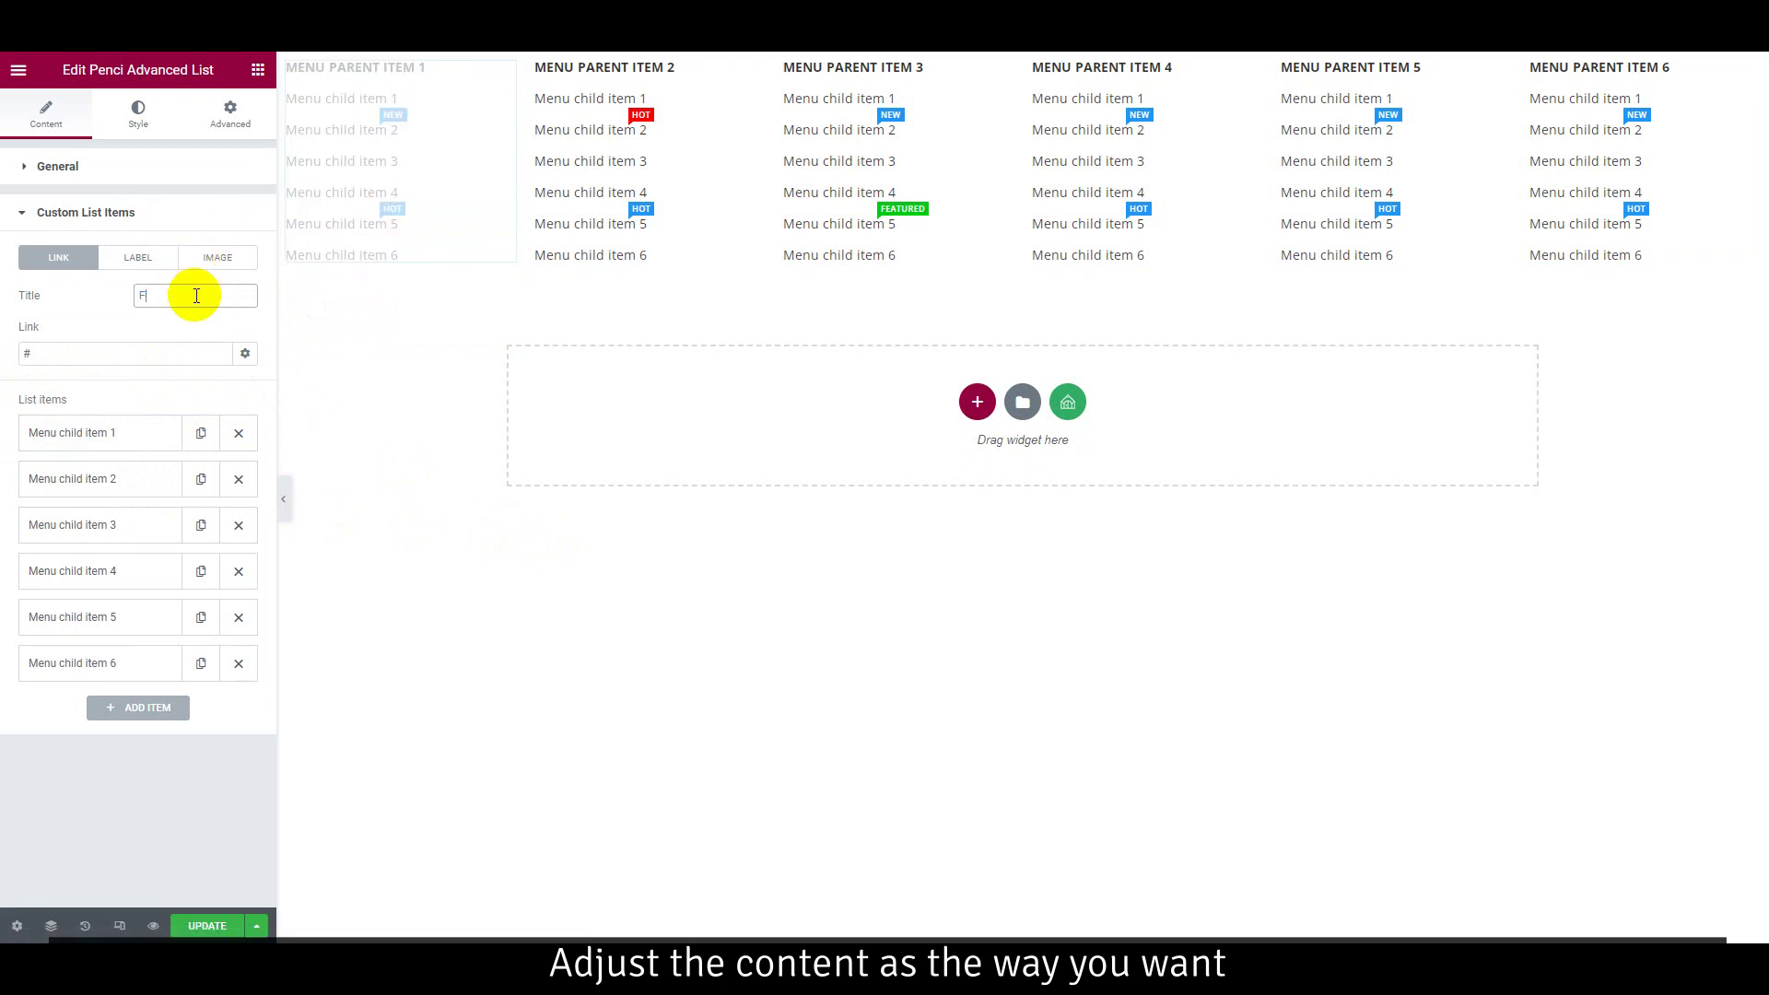
type("eature 1")
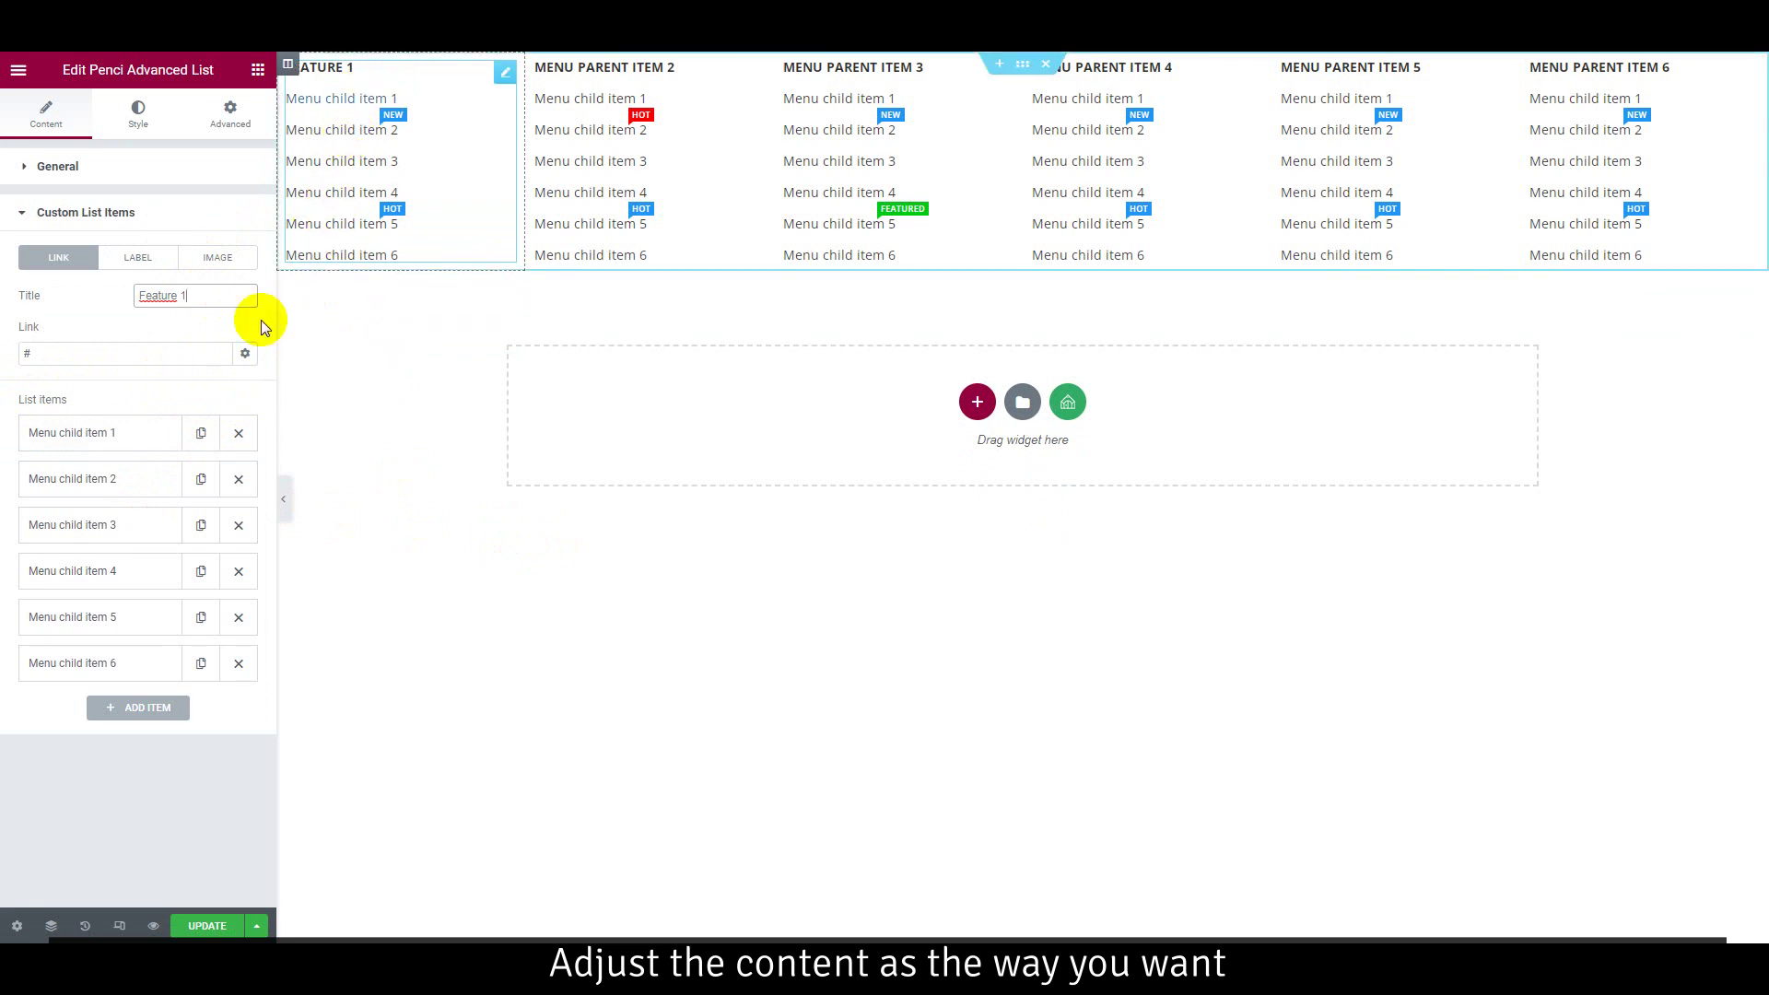
left_click(128, 357)
key("ctrl+a")
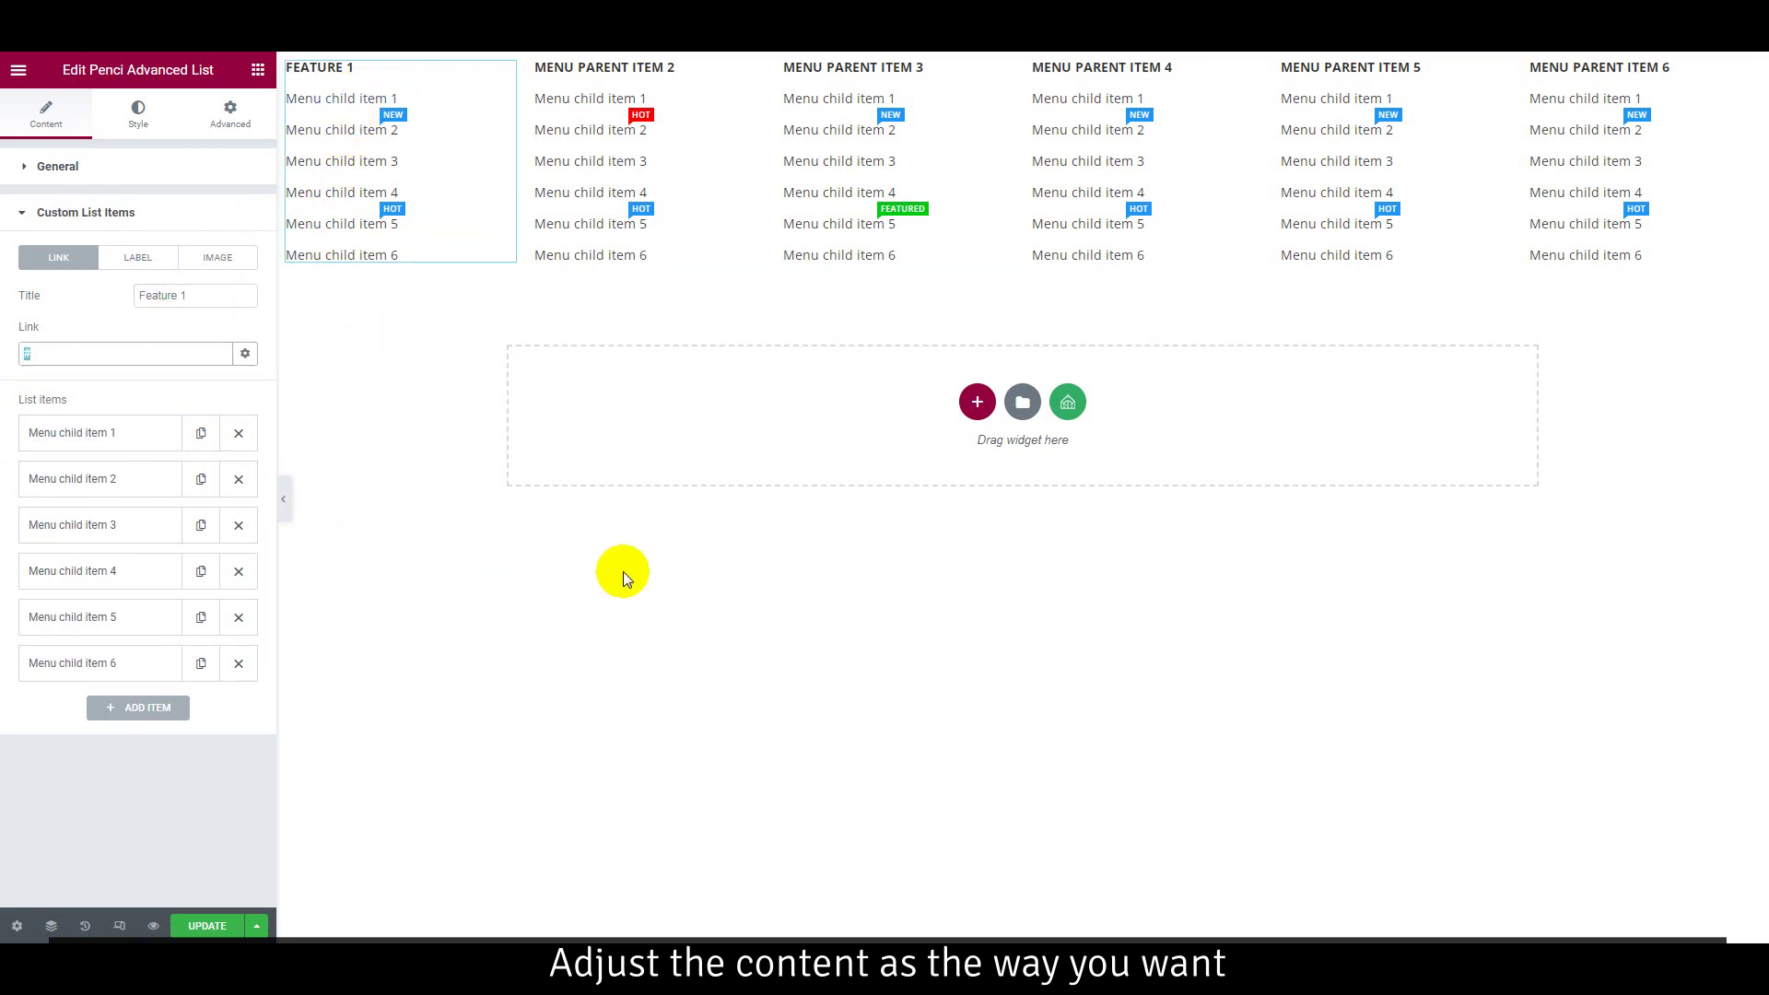
type("https:")
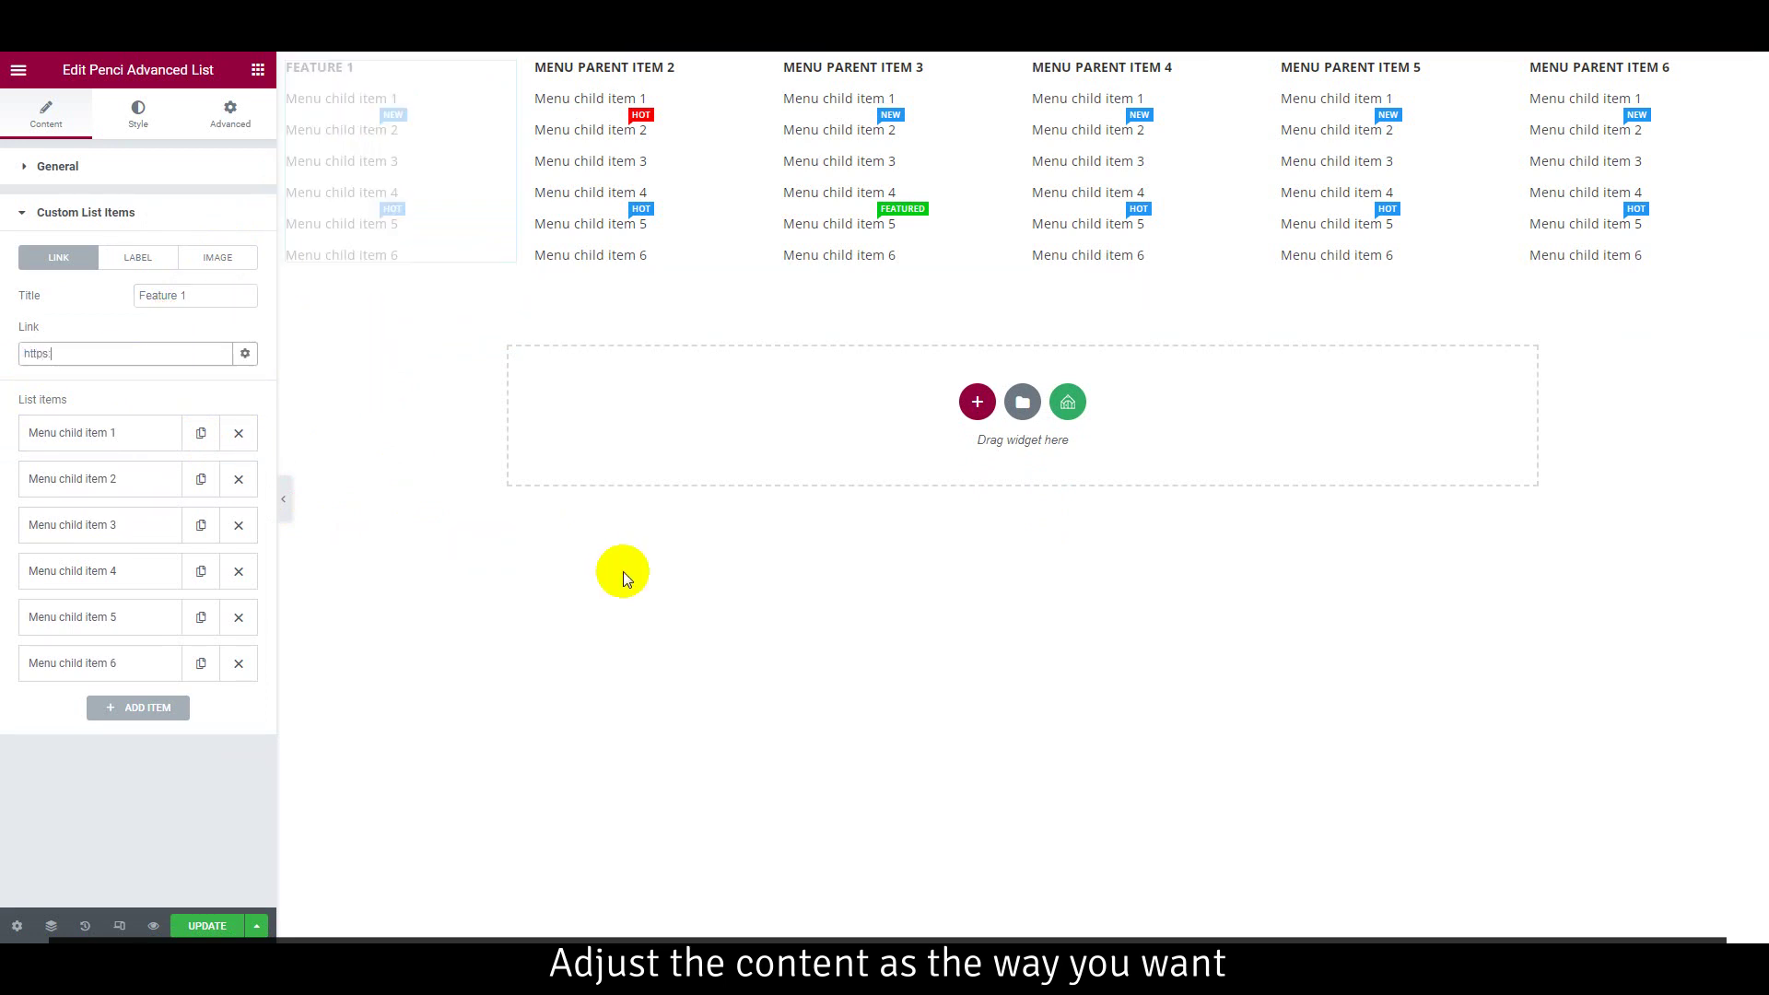
type("//example-link.com")
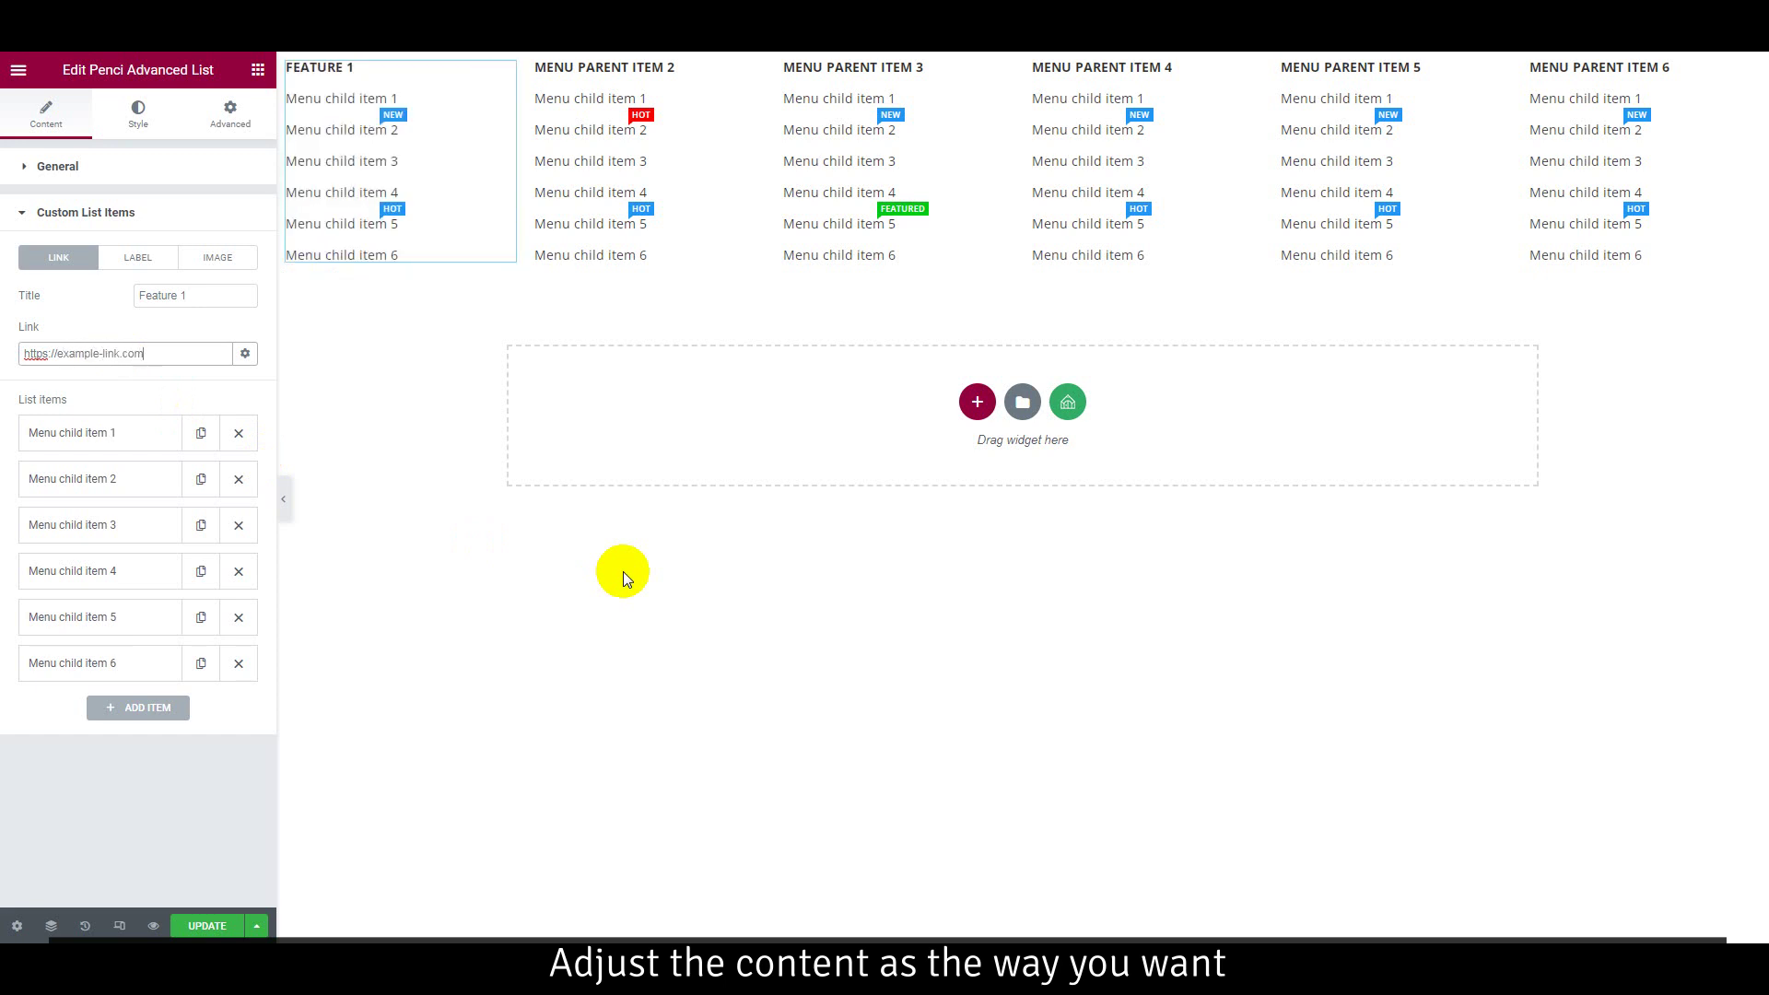
type("/")
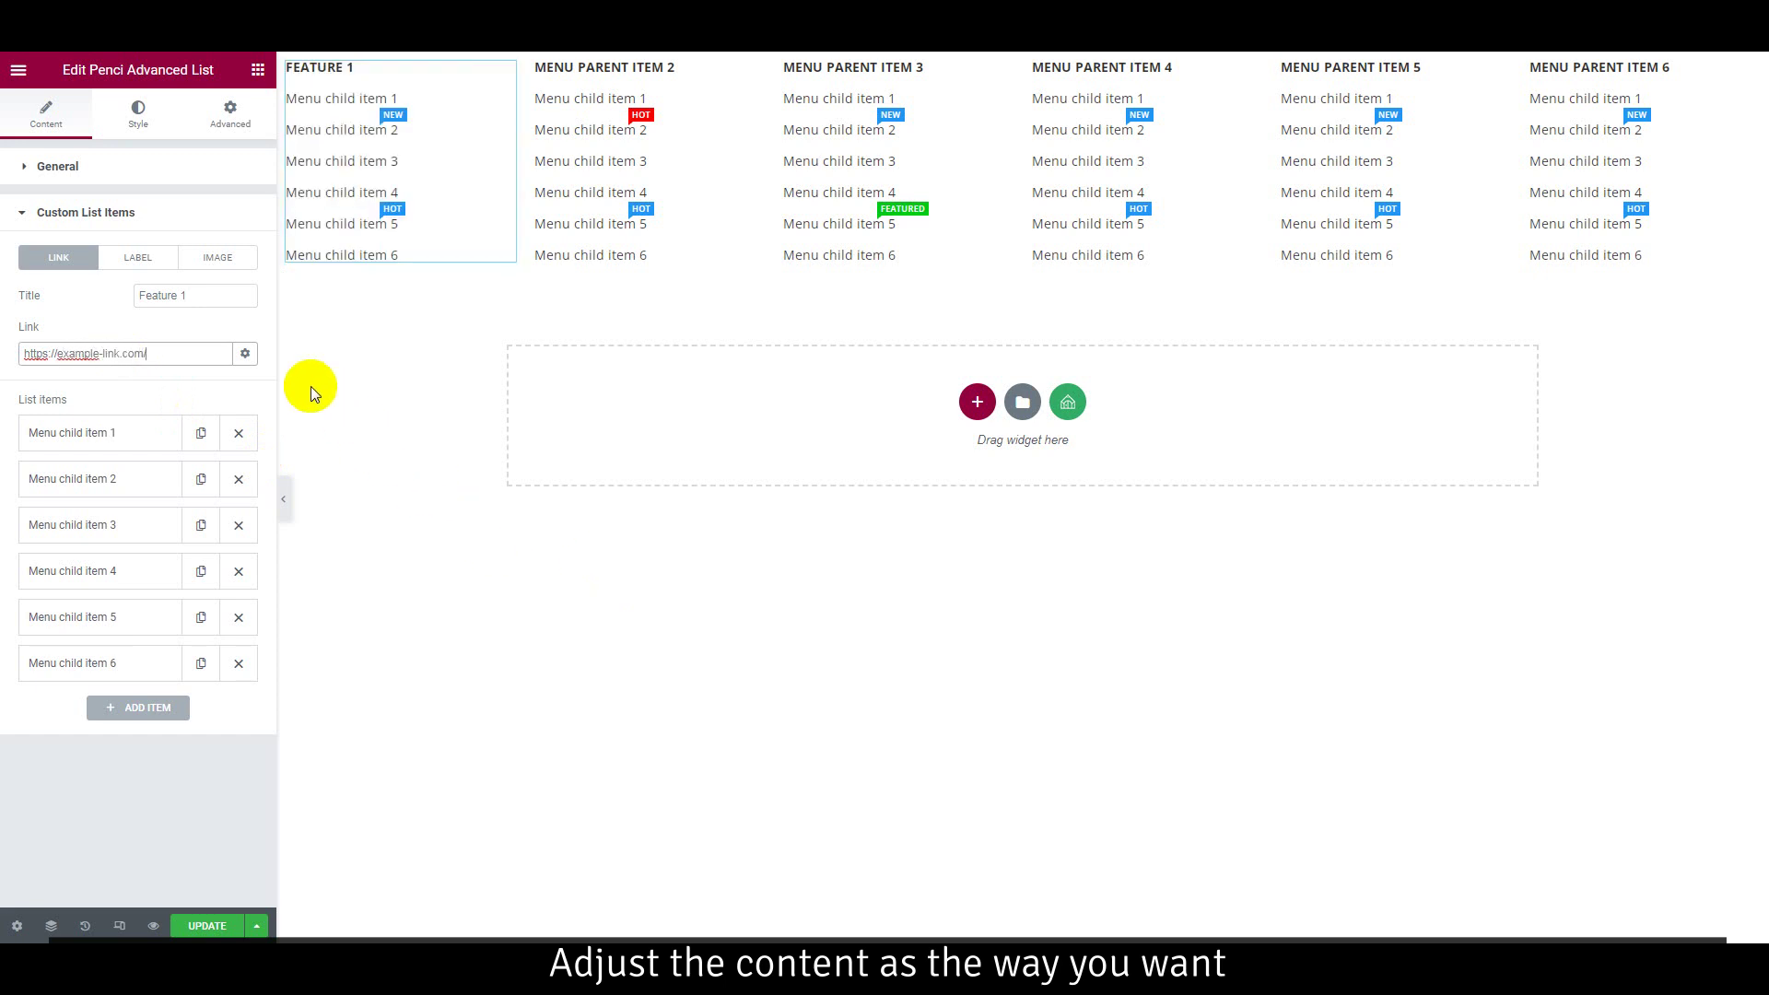
left_click(246, 354)
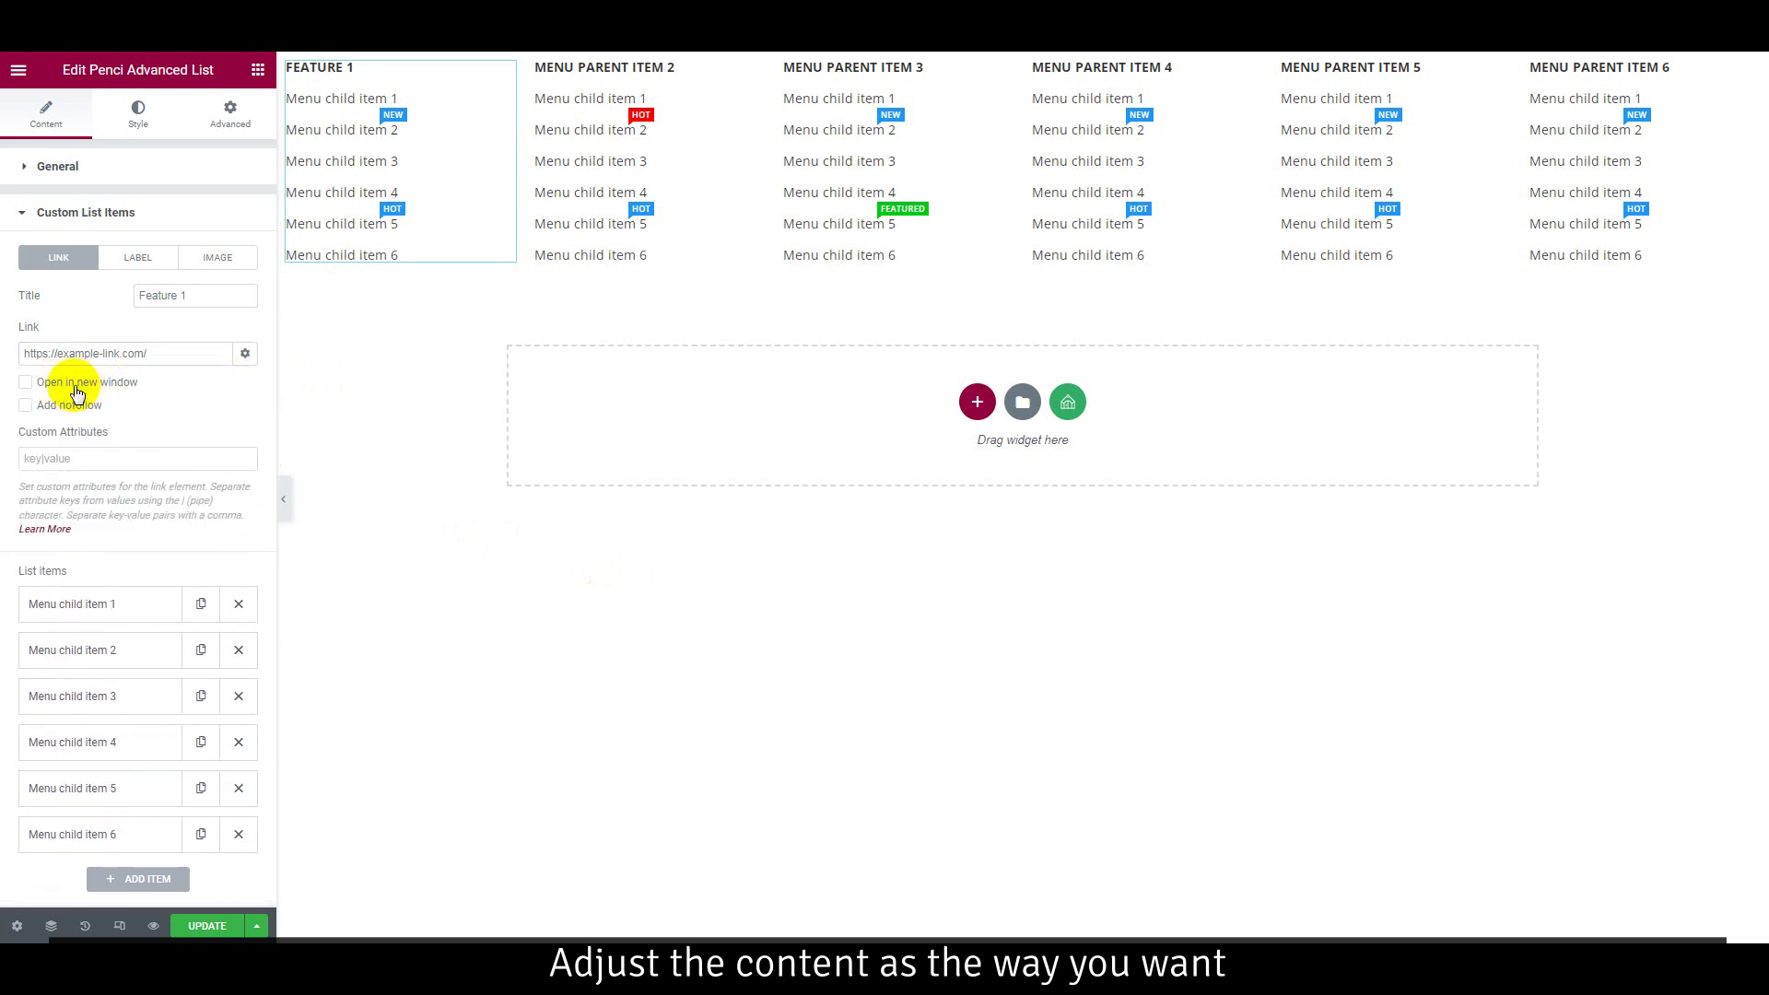
left_click(256, 355)
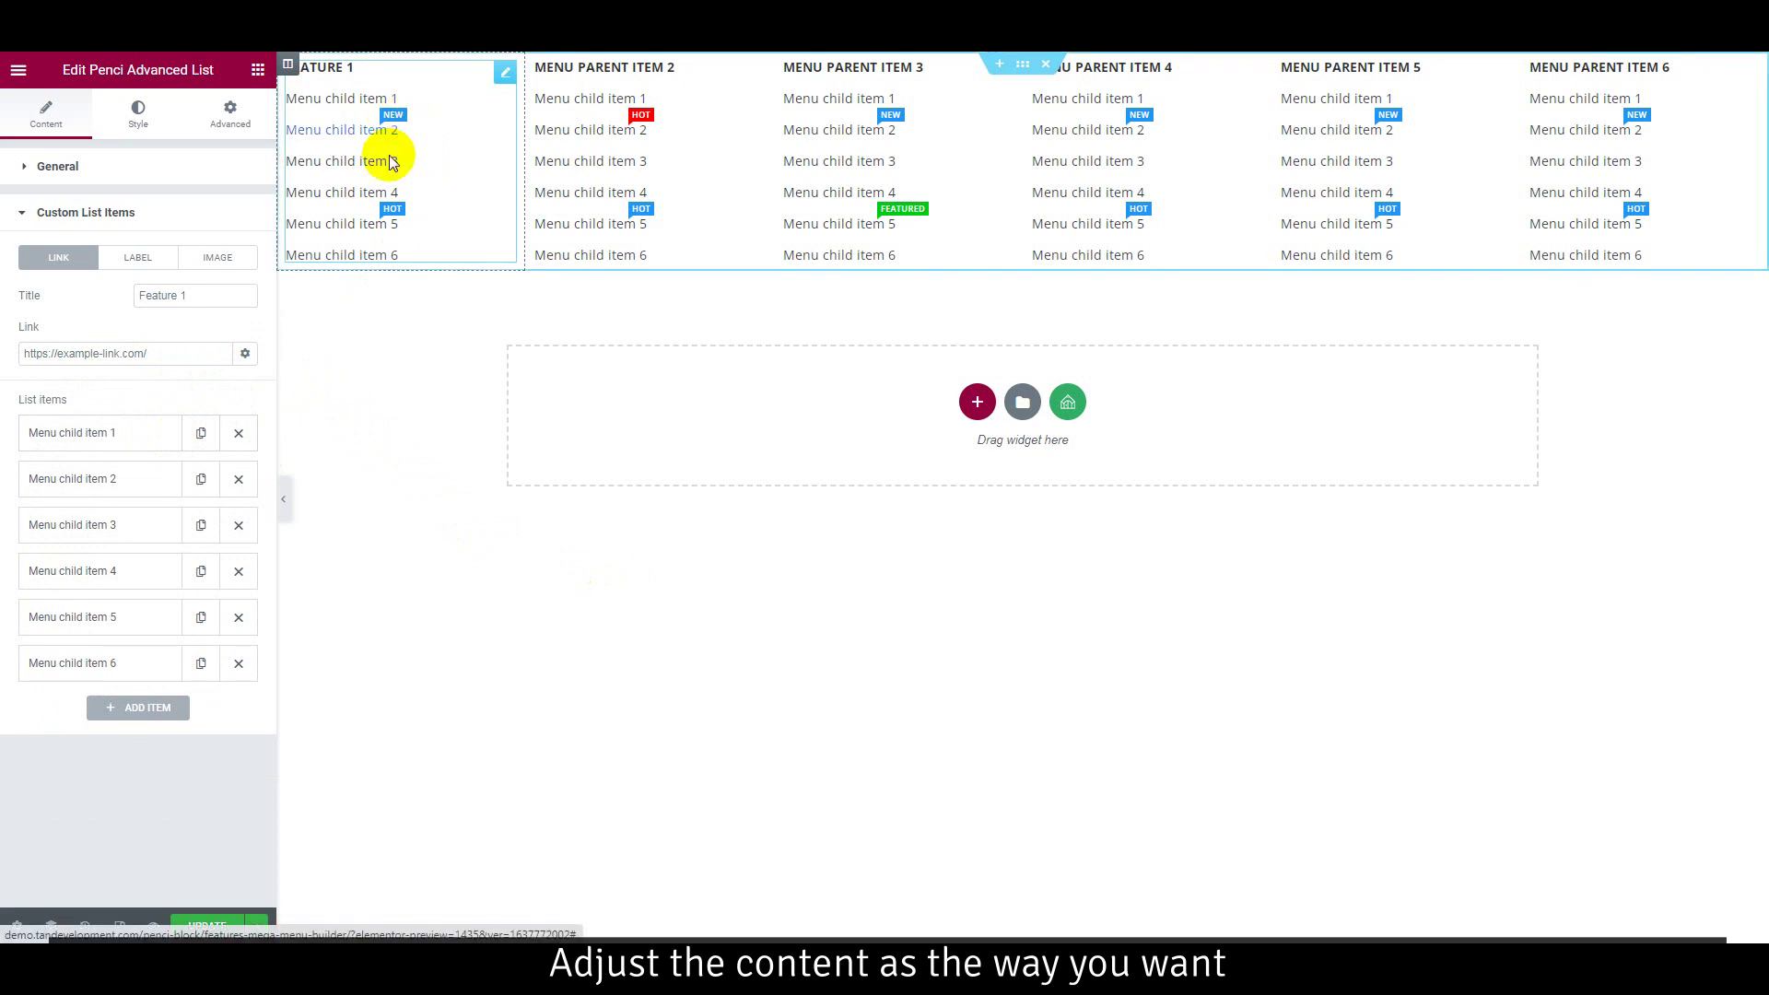
- Check the title and link settings of Menu child item 1 in the Feature 1 list
left_click(111, 431)
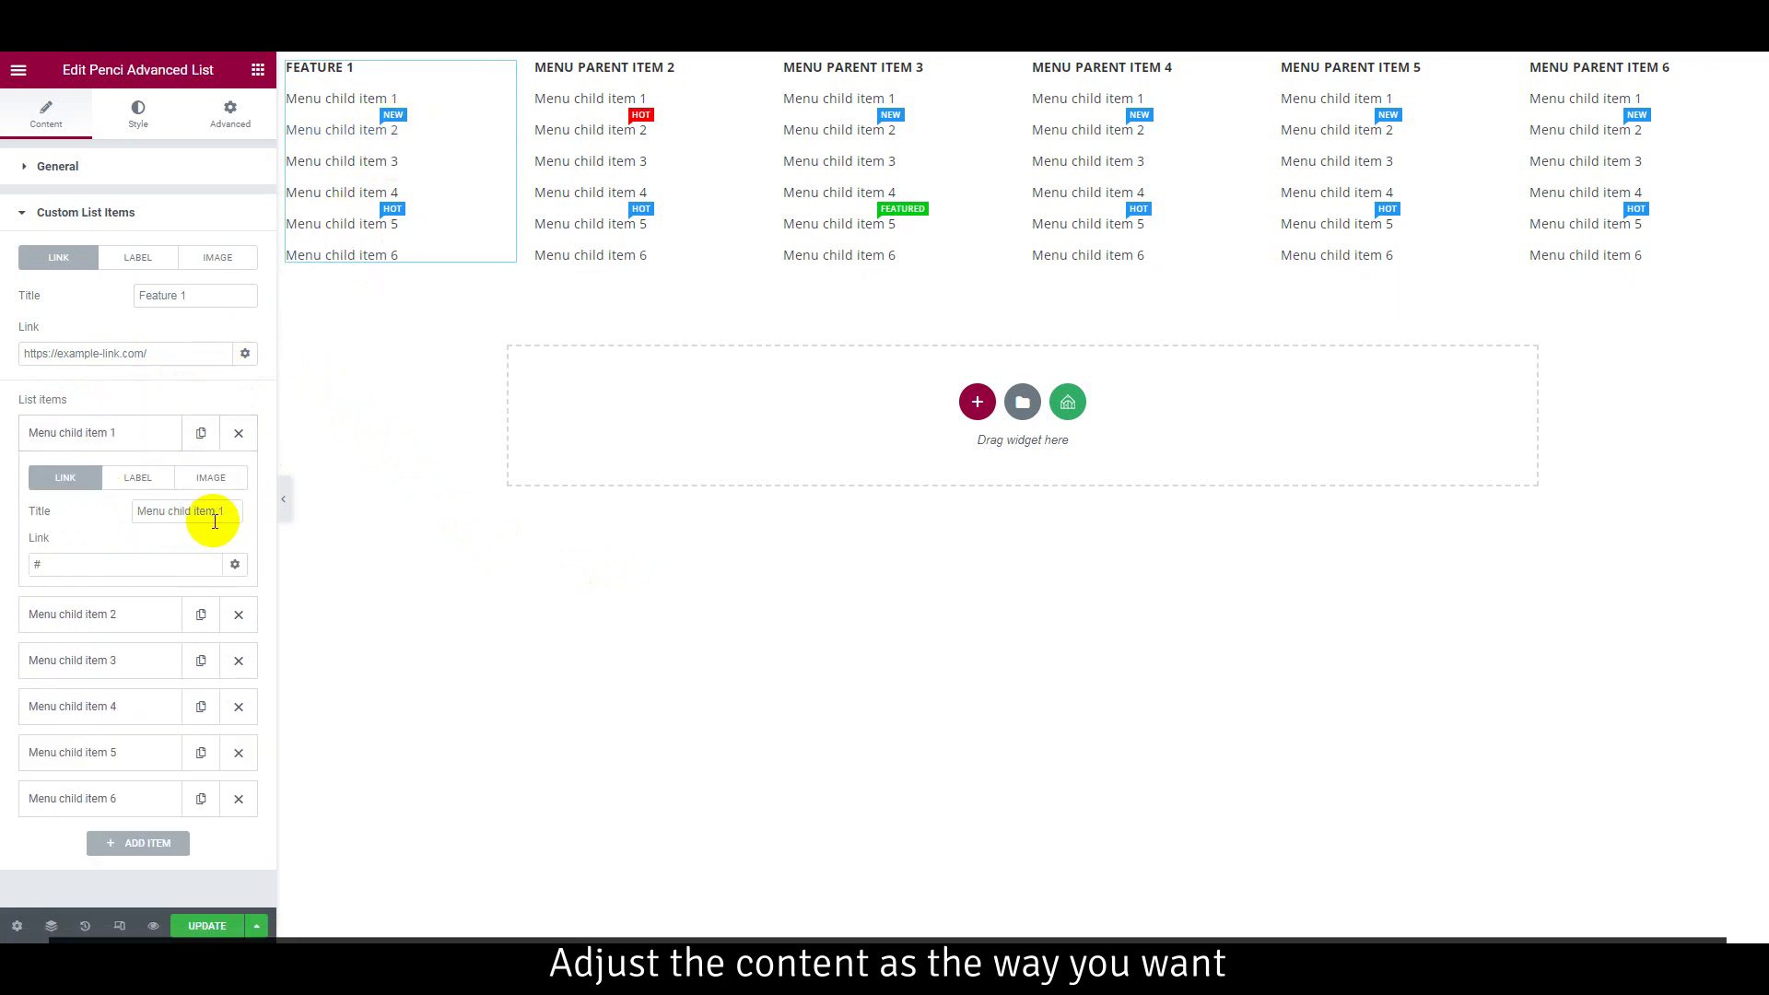
left_click_drag(218, 515, 130, 513)
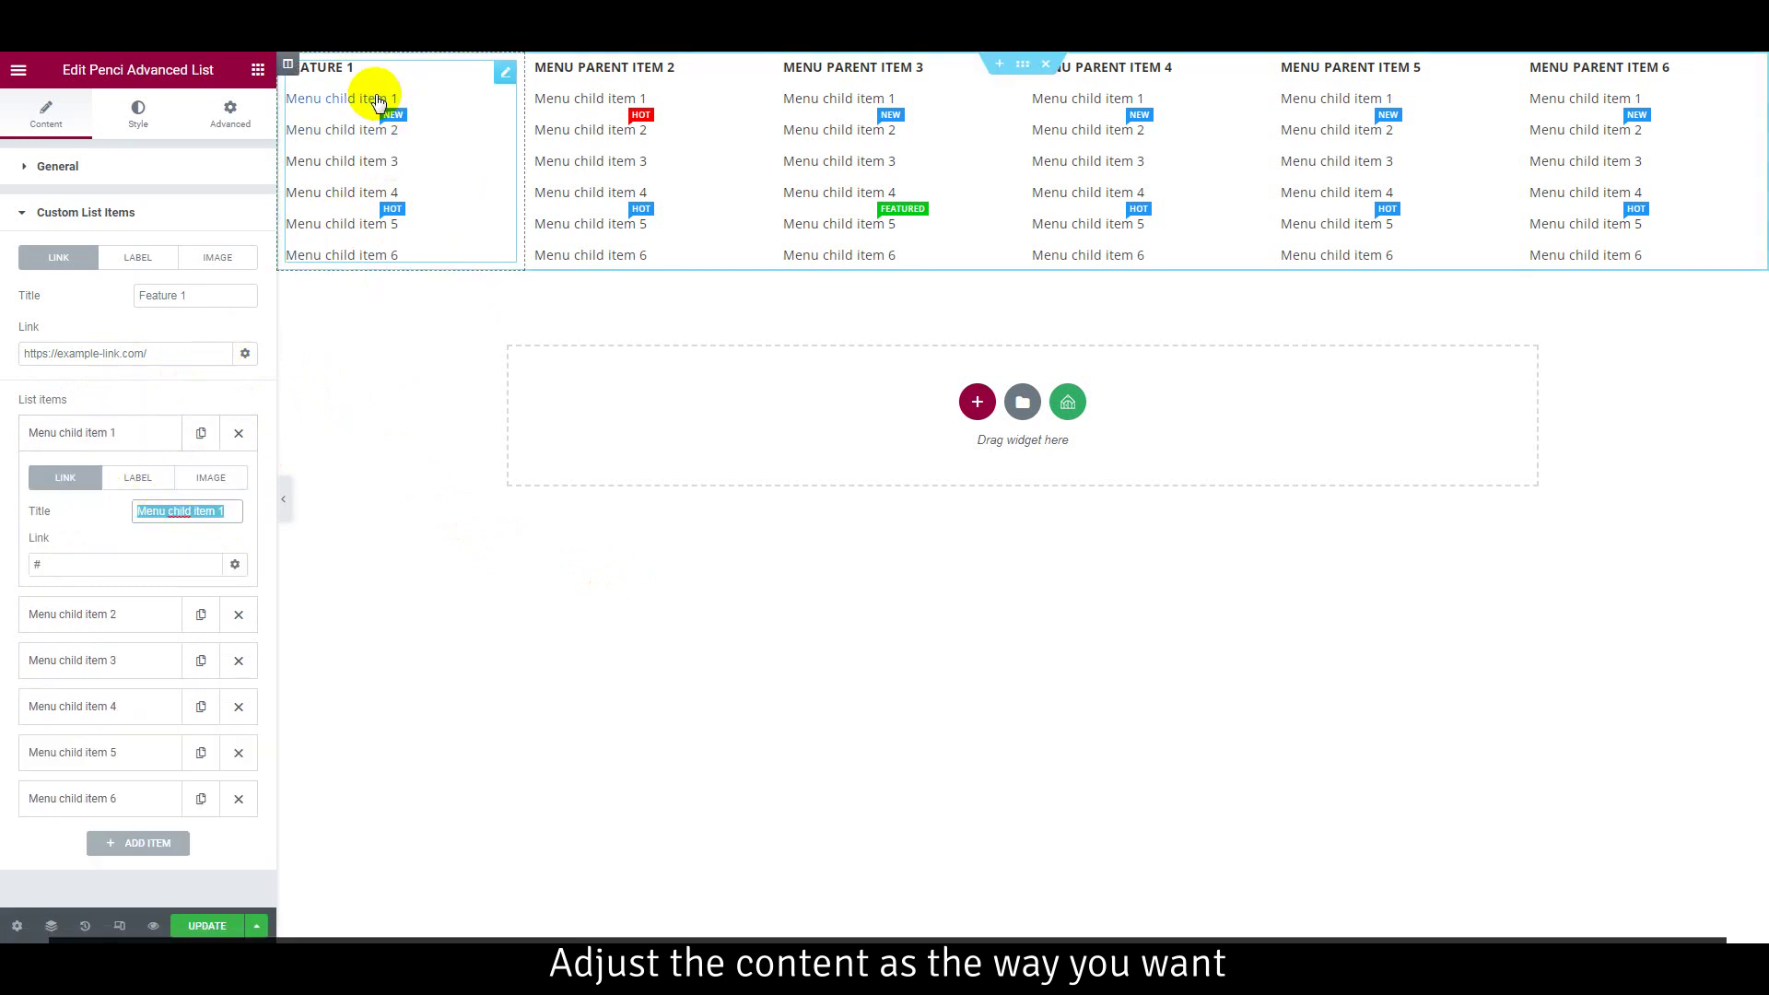
left_click(130, 429)
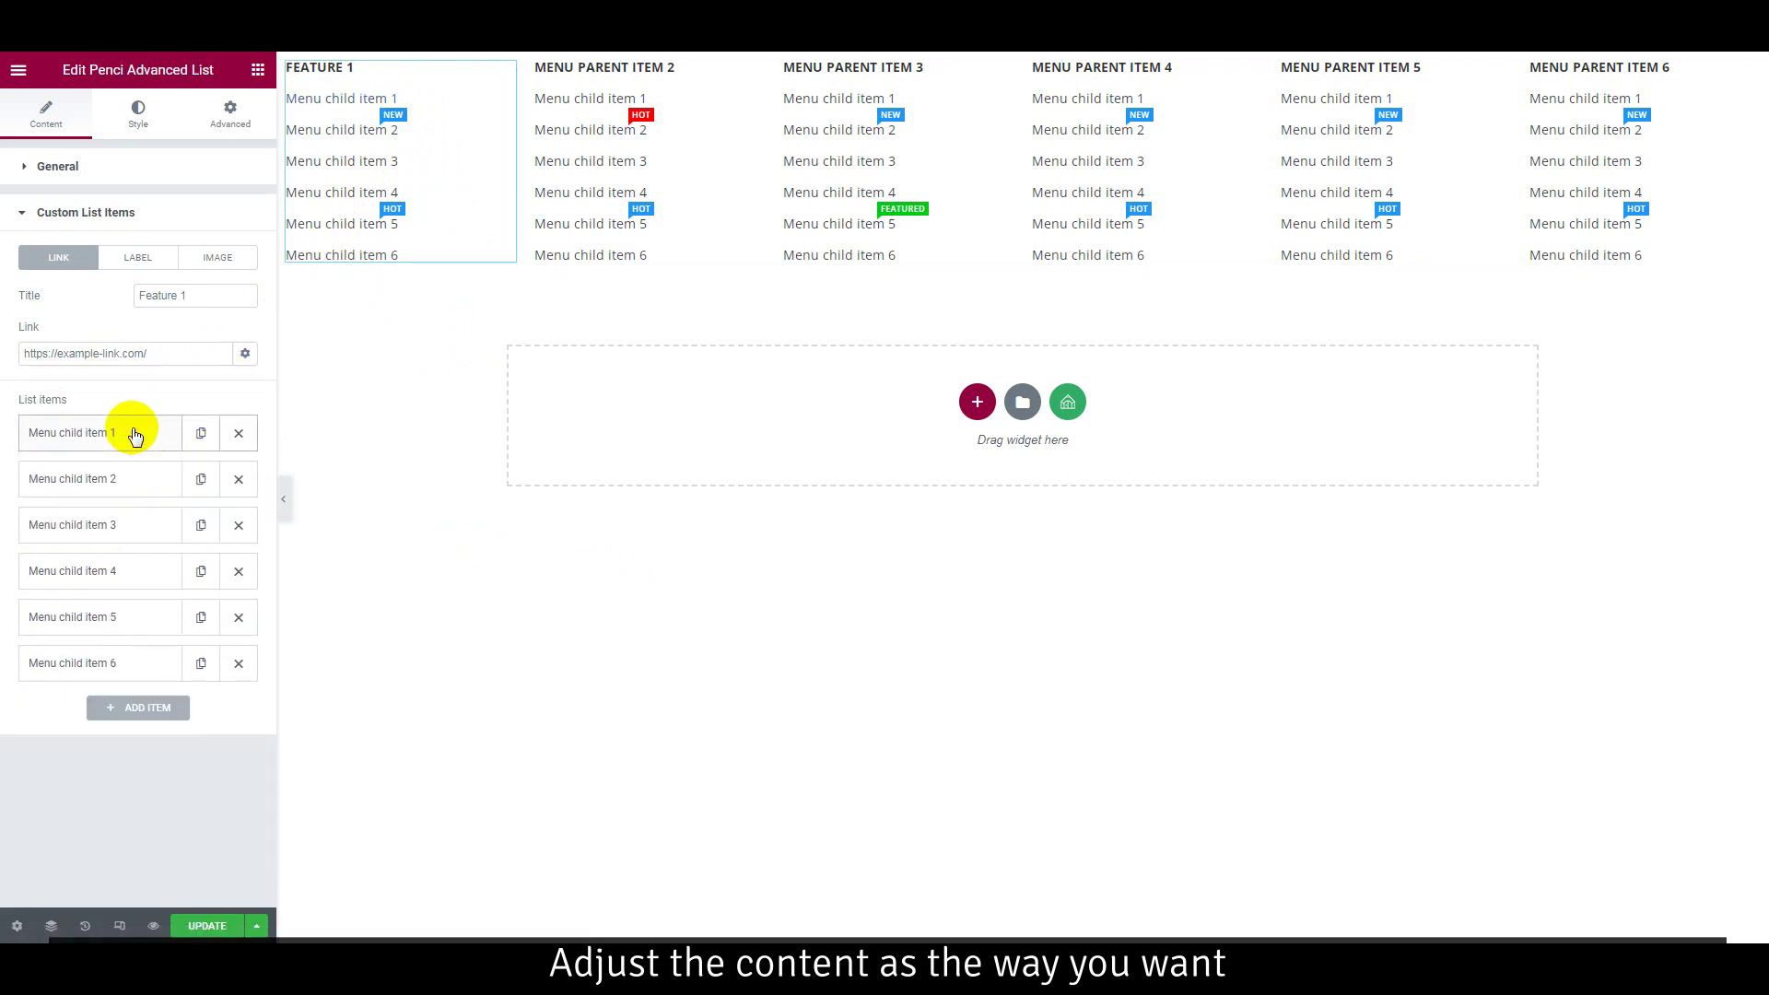
- Set the label text of Menu child item 2 in the Feature 1 list to "Highlight"
left_click(155, 477)
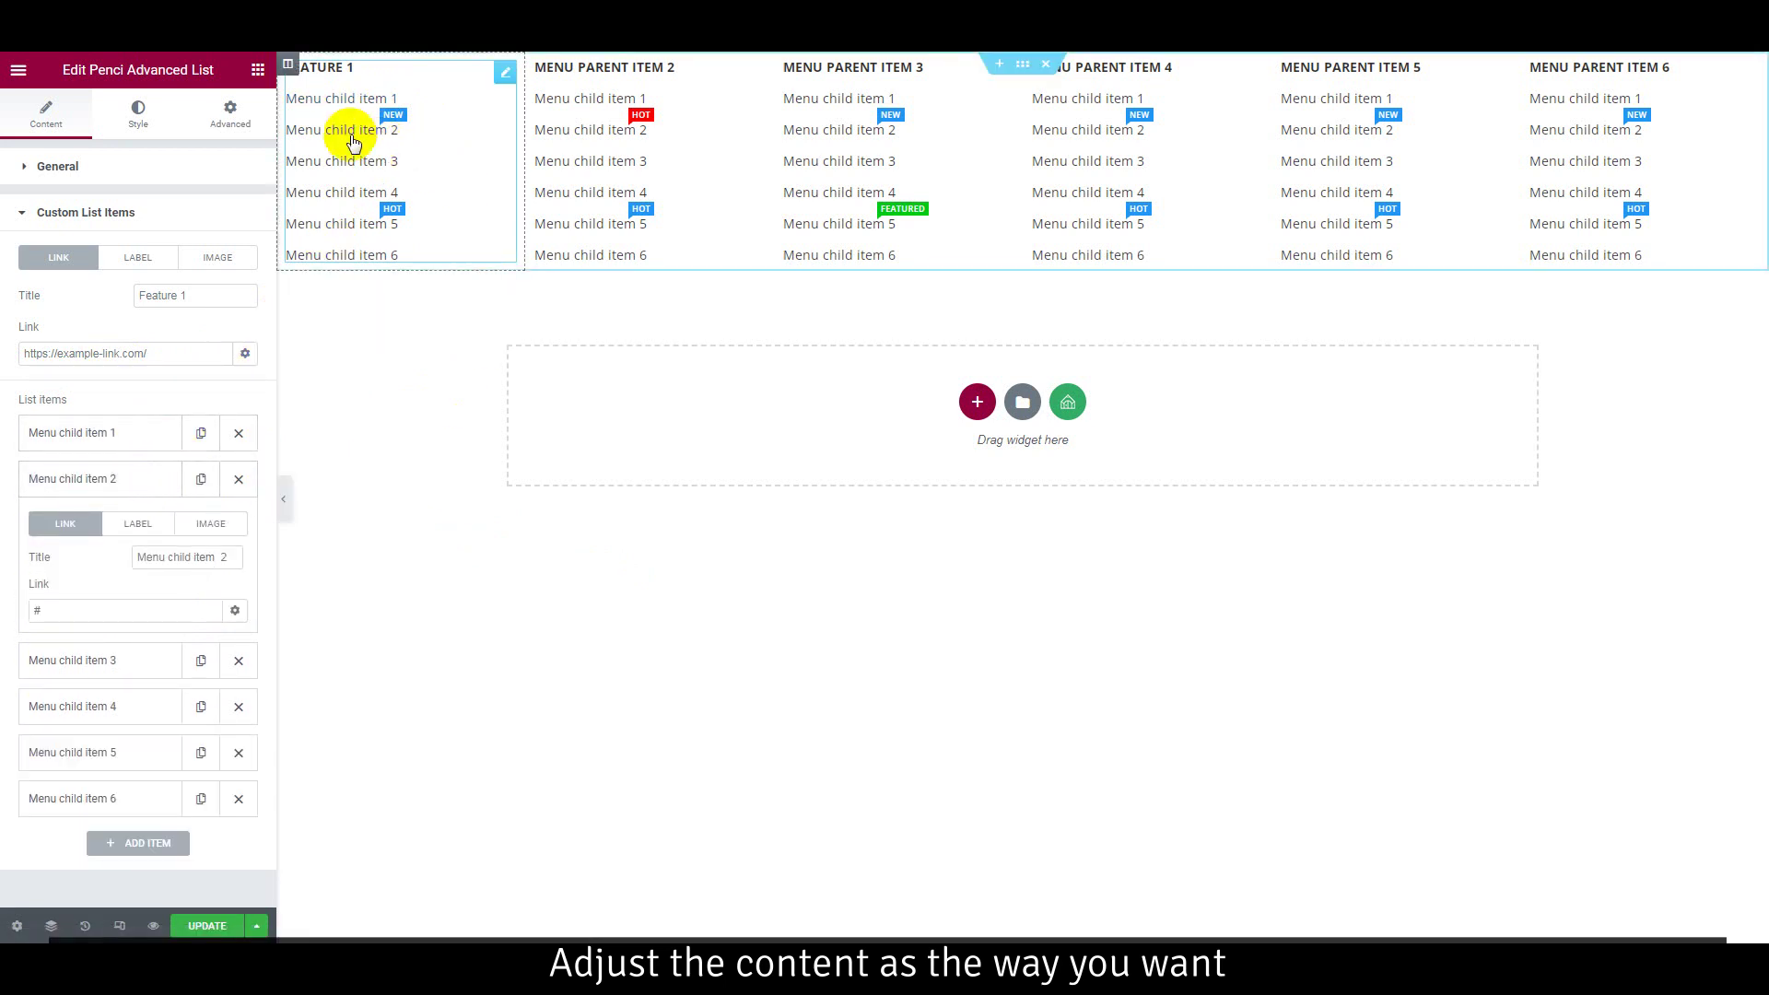
left_click(138, 525)
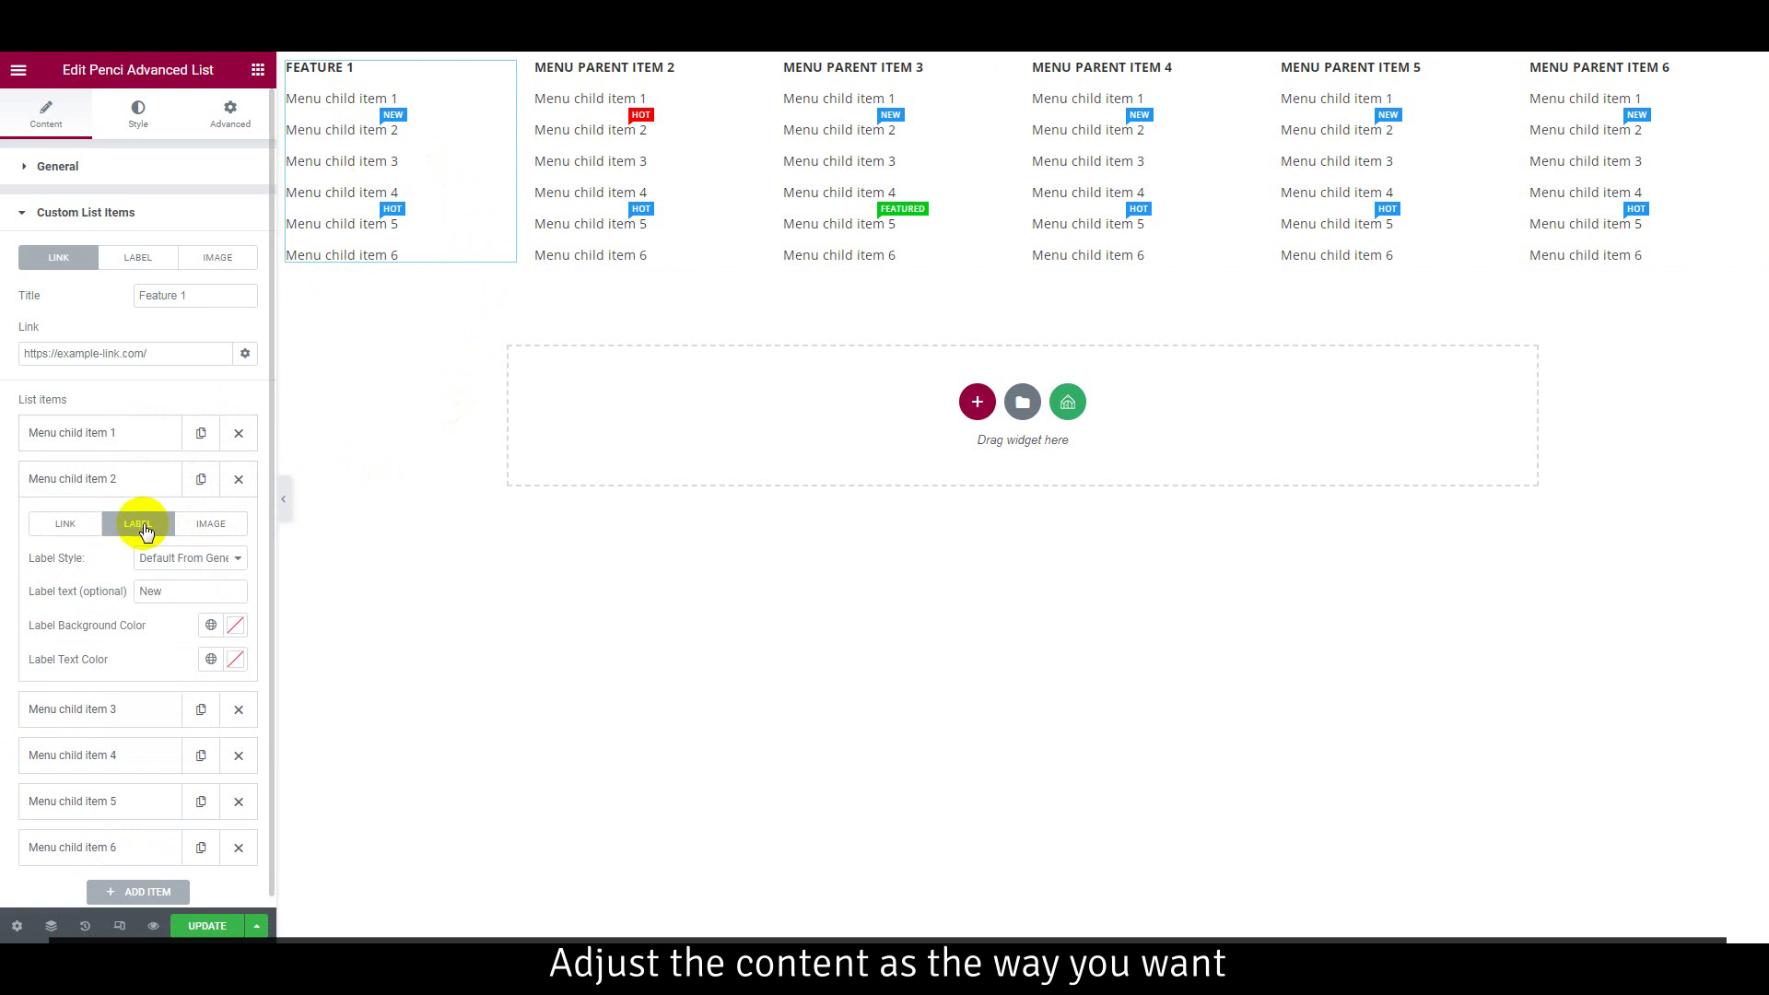
double_click(183, 598)
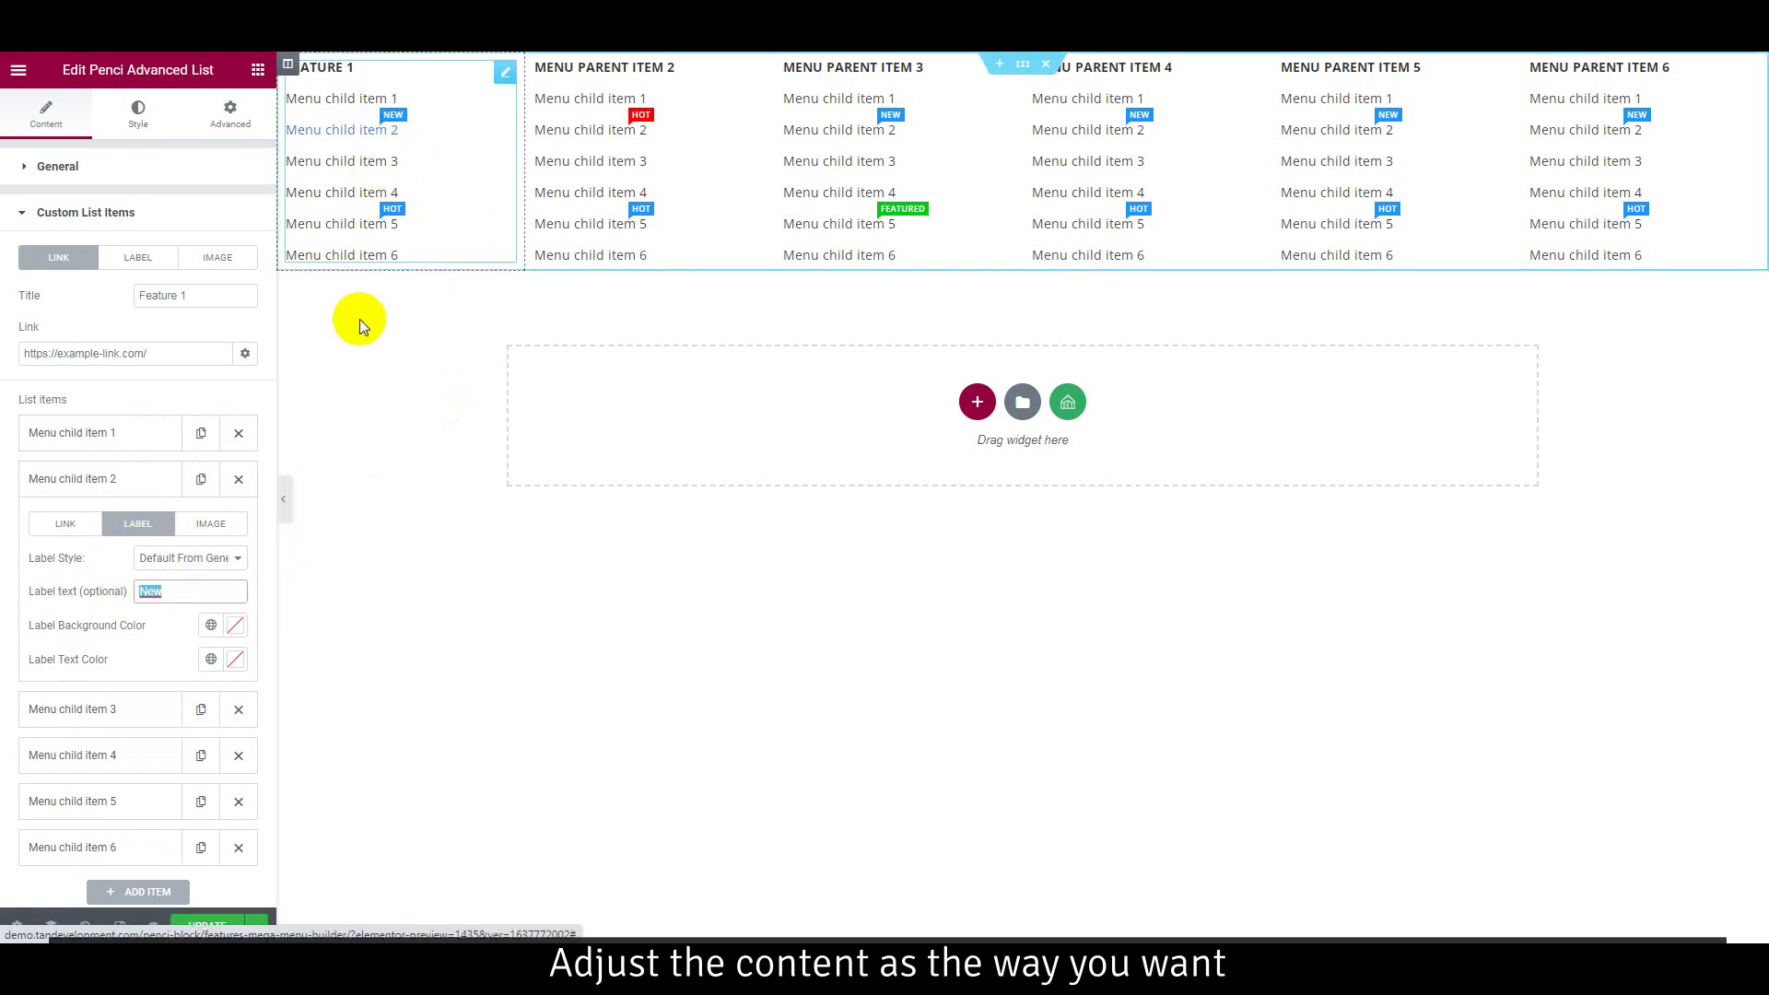
left_click(179, 596)
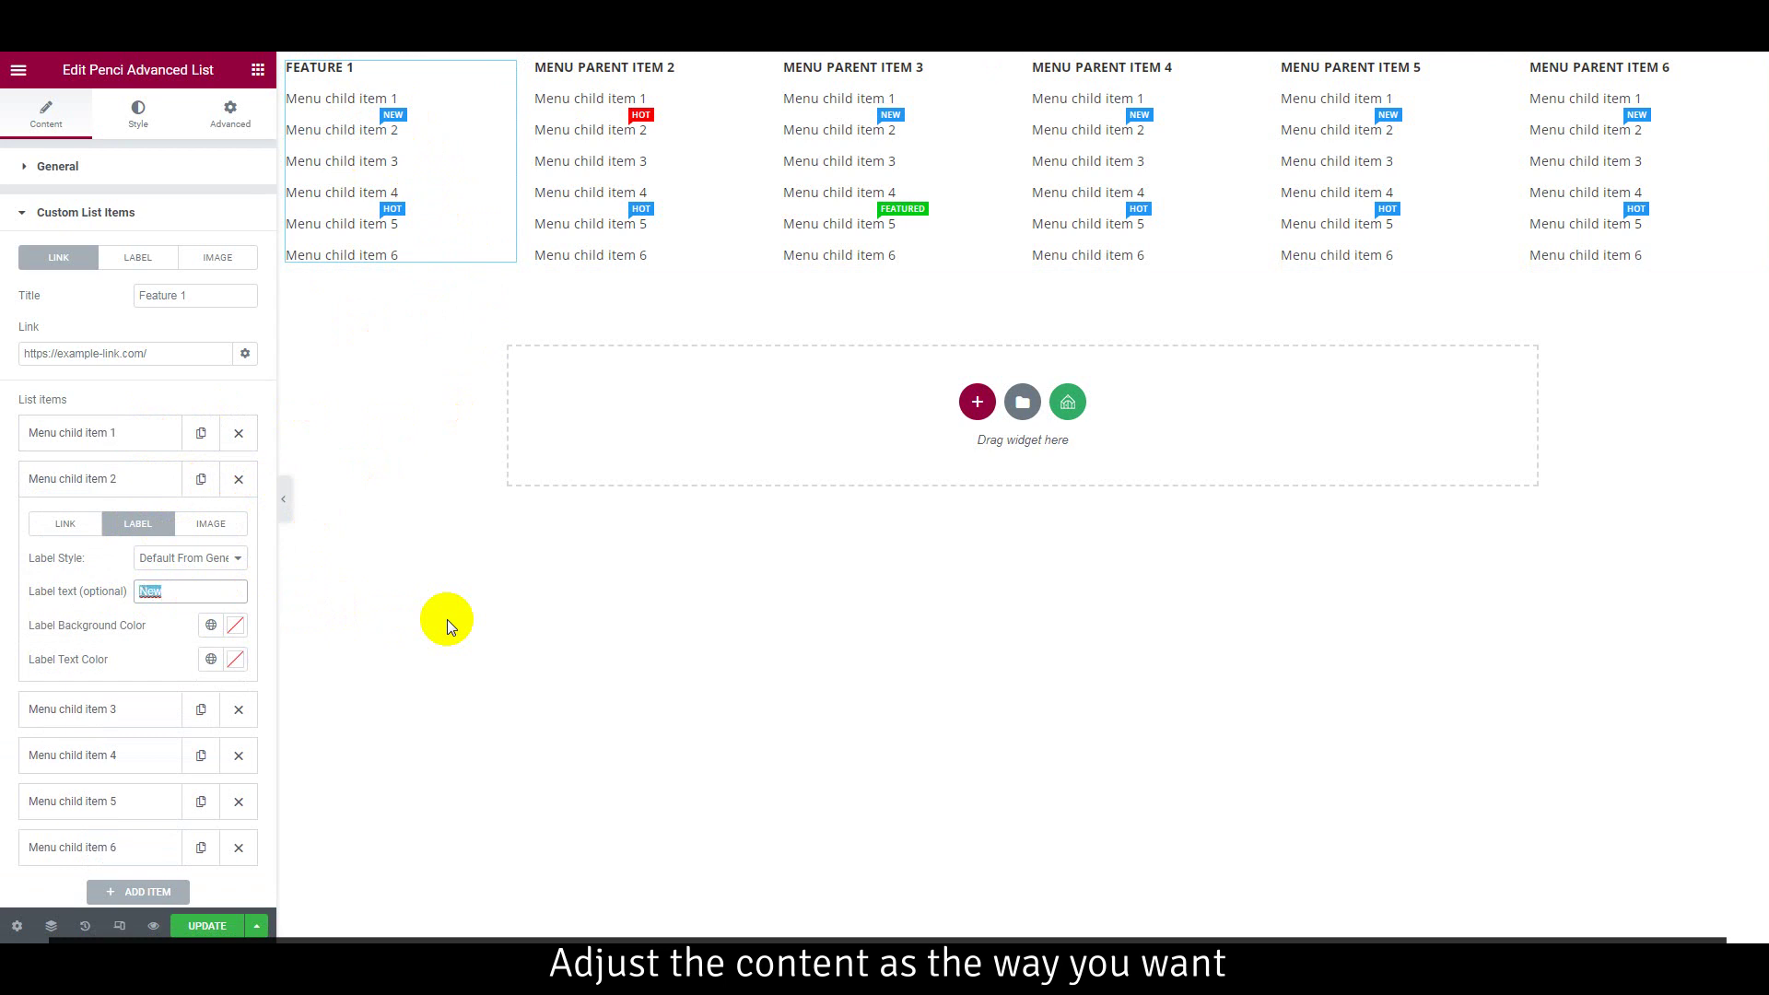
type("Highl")
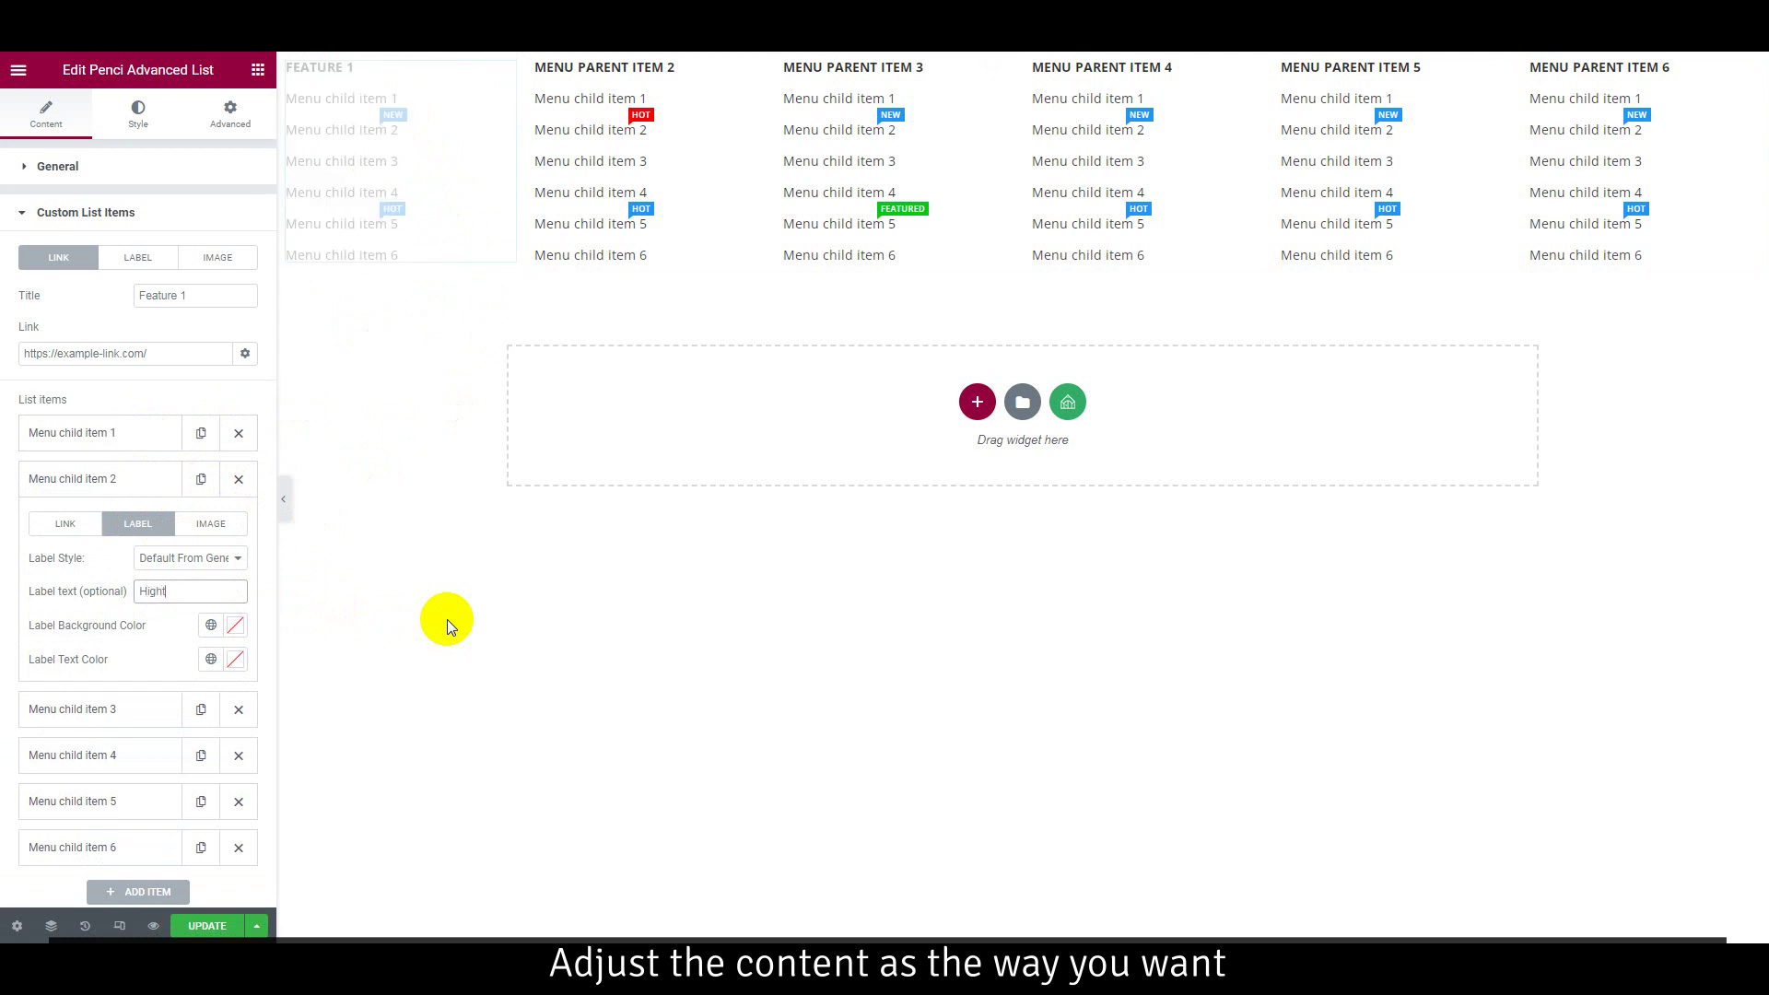
type("ight")
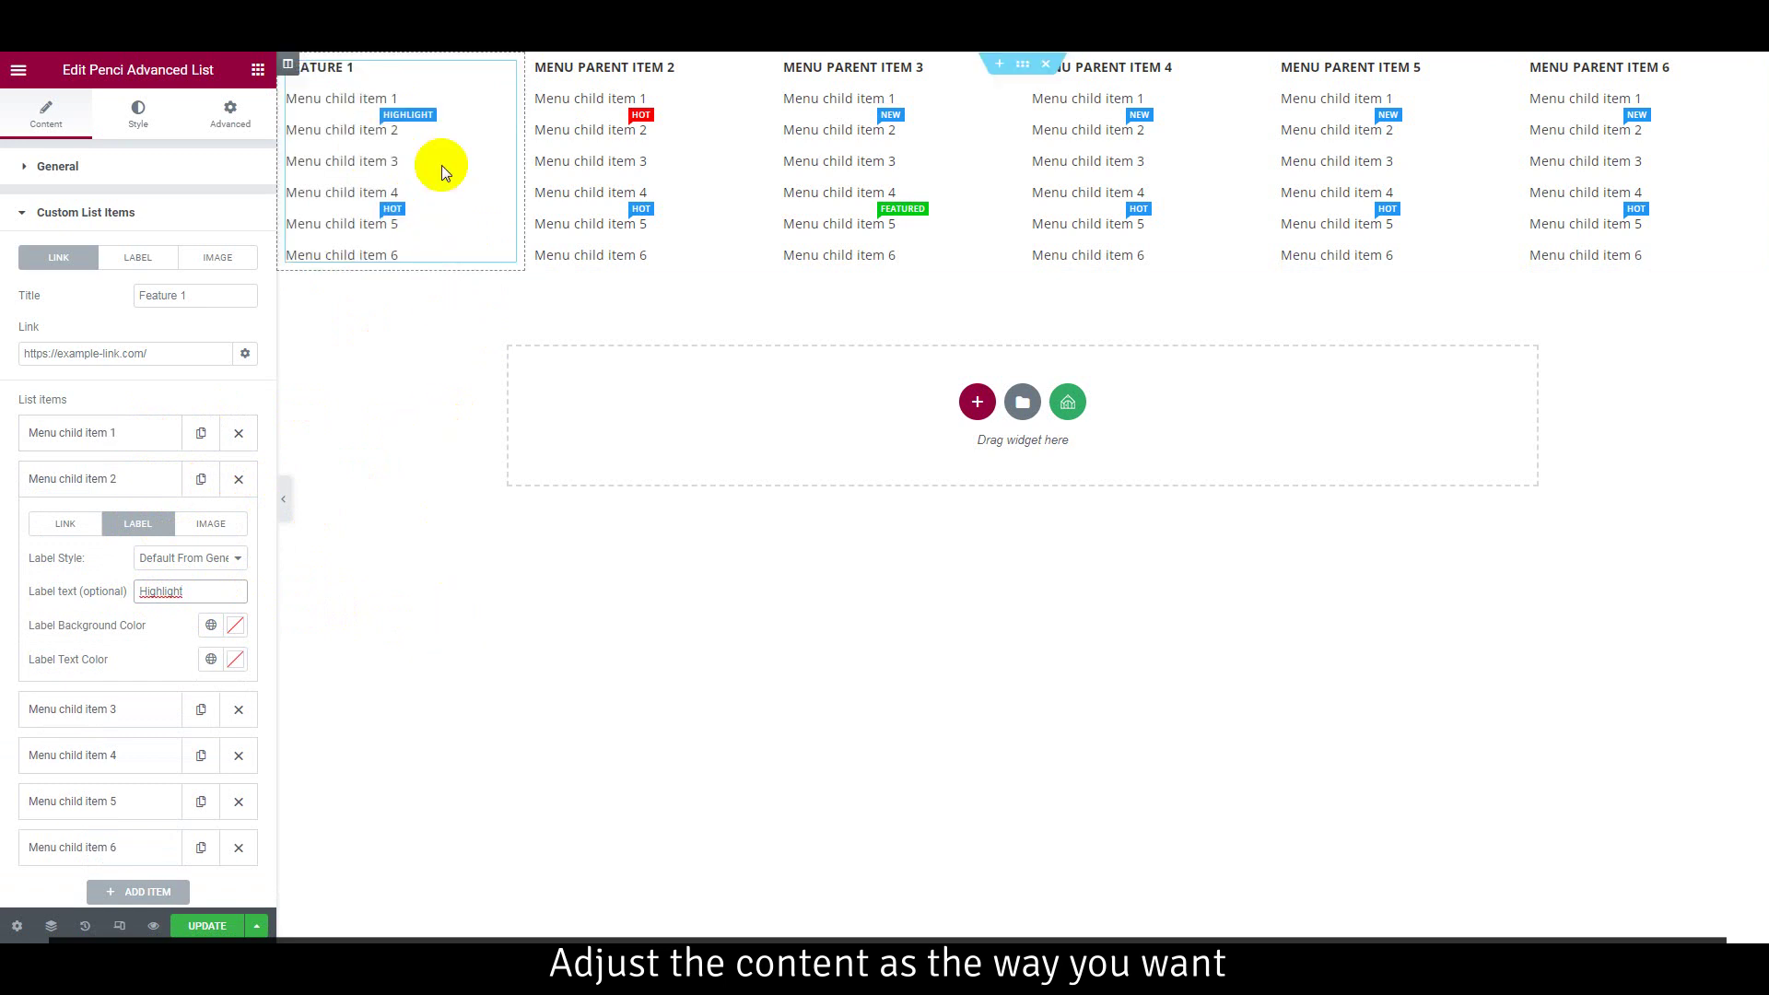
- Give the Highlight label of Menu child item 2 an orange background color, trying yellow shades first
left_click(236, 632)
left_click(190, 832)
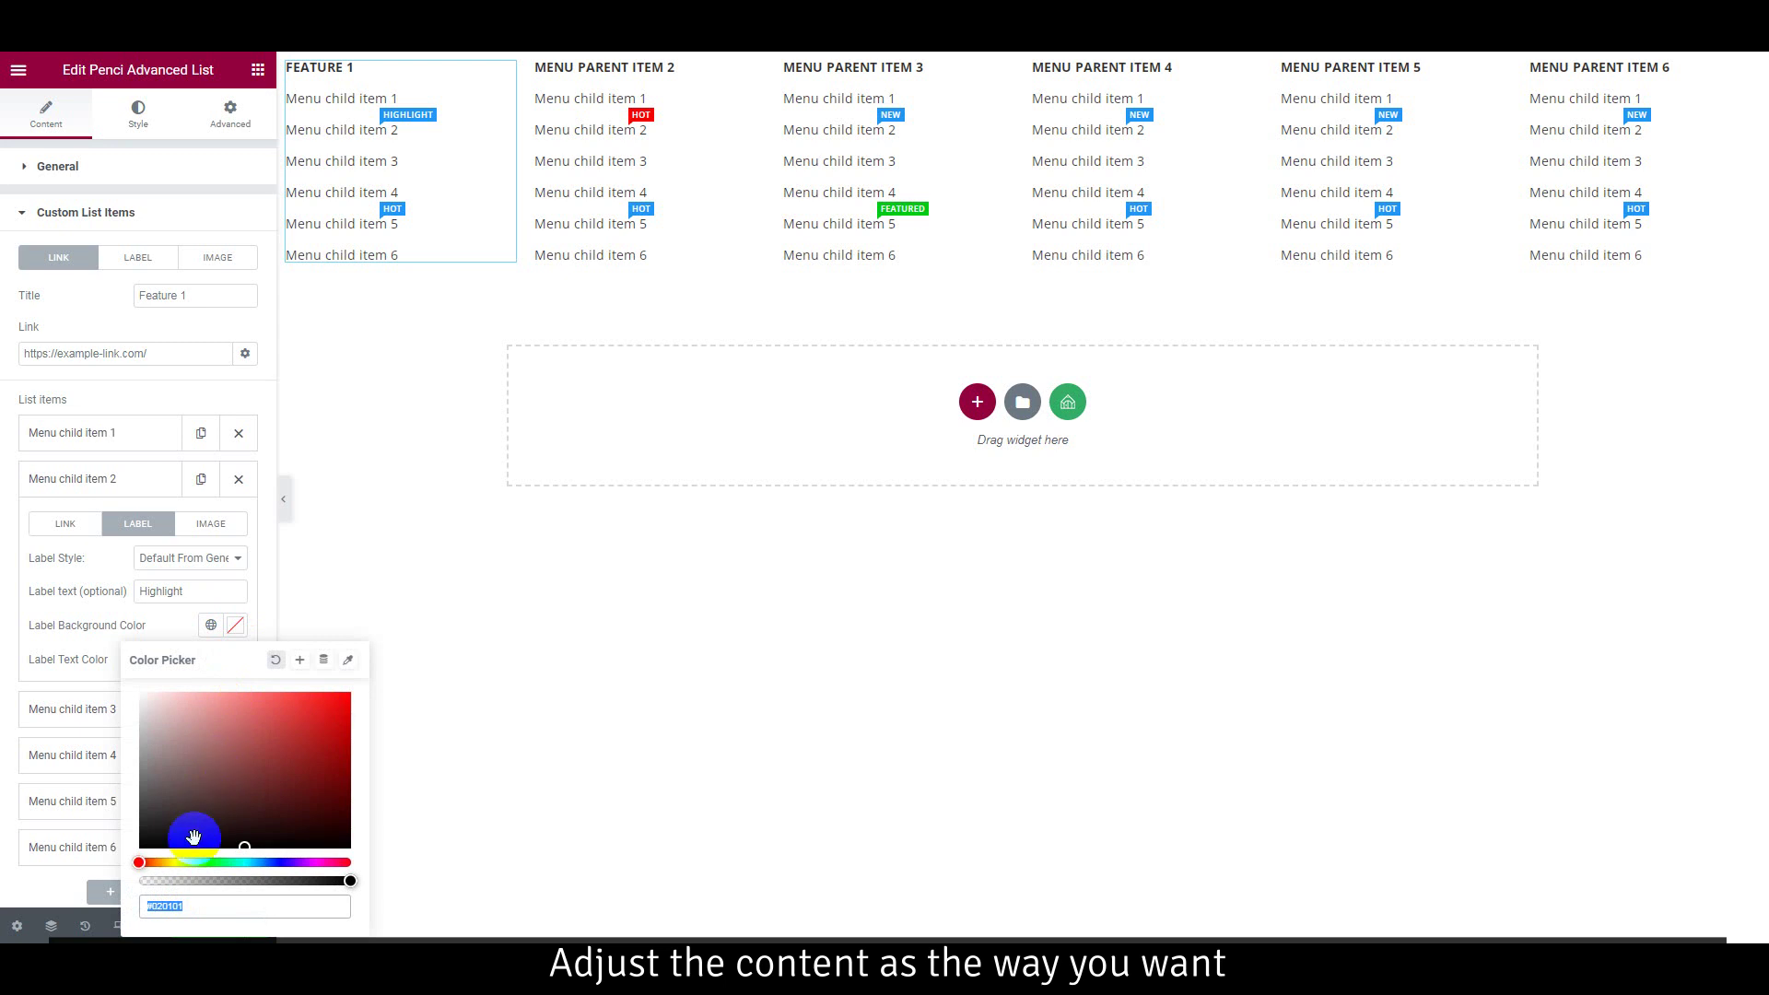
left_click(176, 842)
left_click(167, 861)
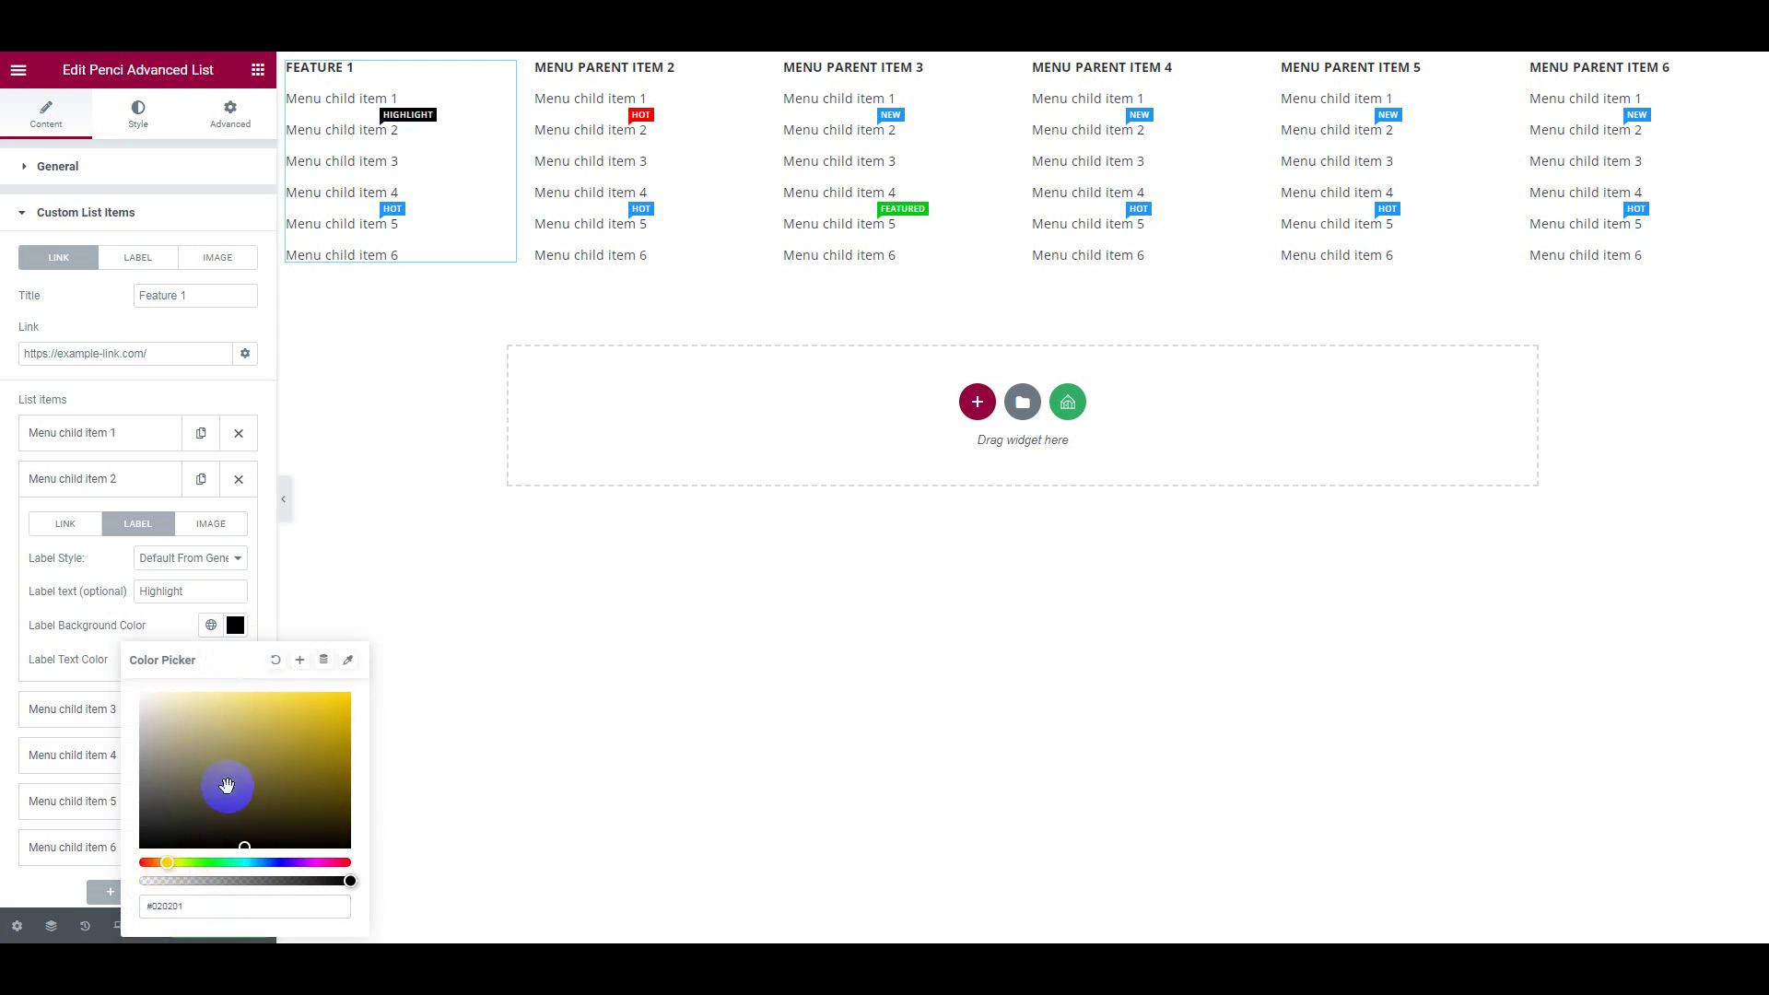
left_click(272, 760)
left_click_drag(292, 721, 335, 679)
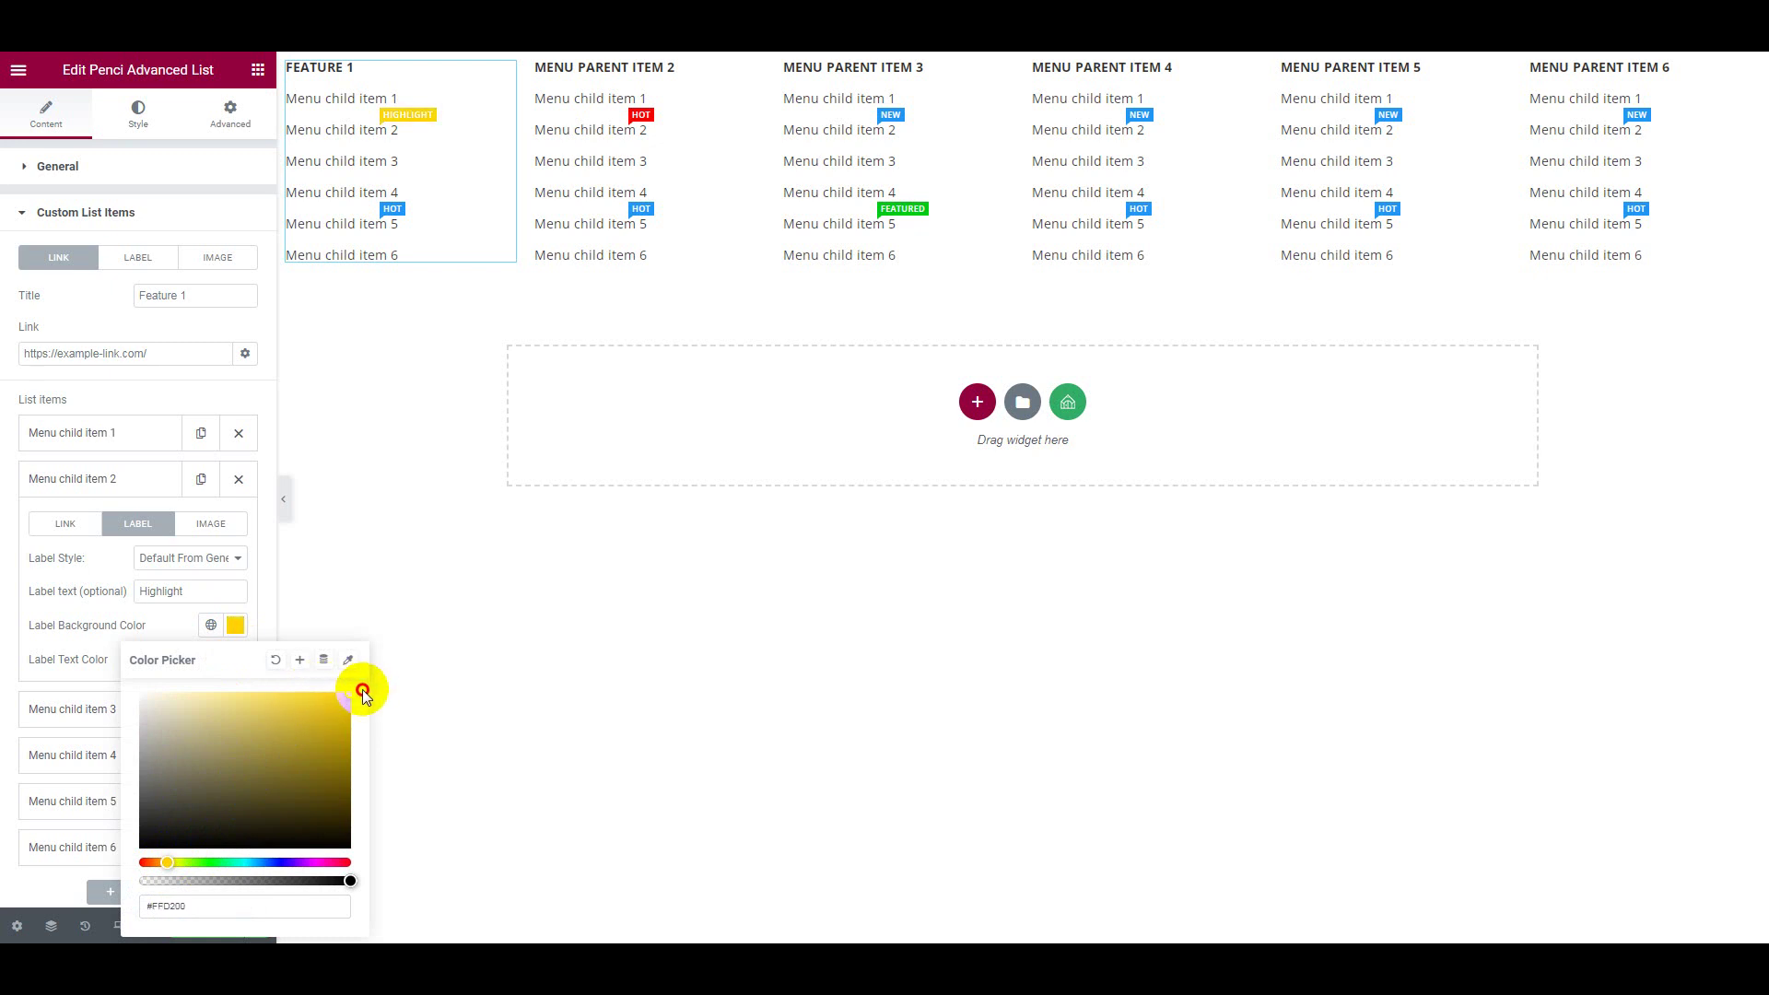
left_click(171, 843)
left_click_drag(295, 746, 361, 721)
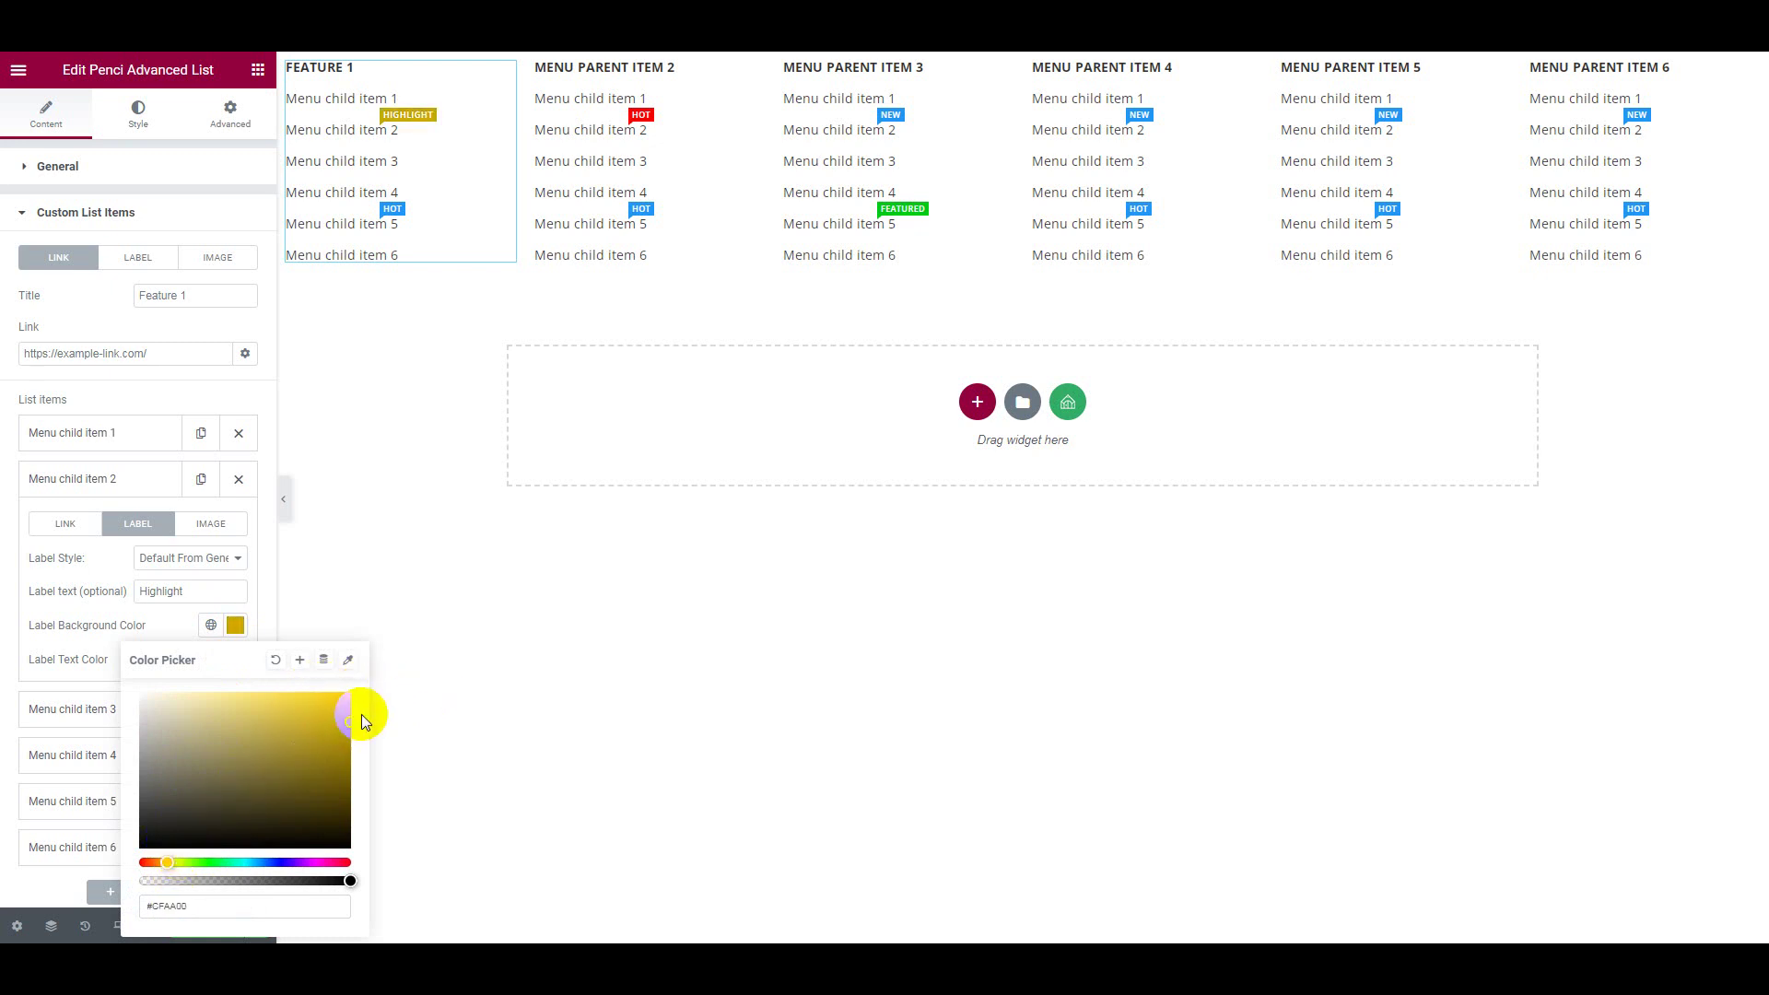
left_click_drag(167, 863, 156, 867)
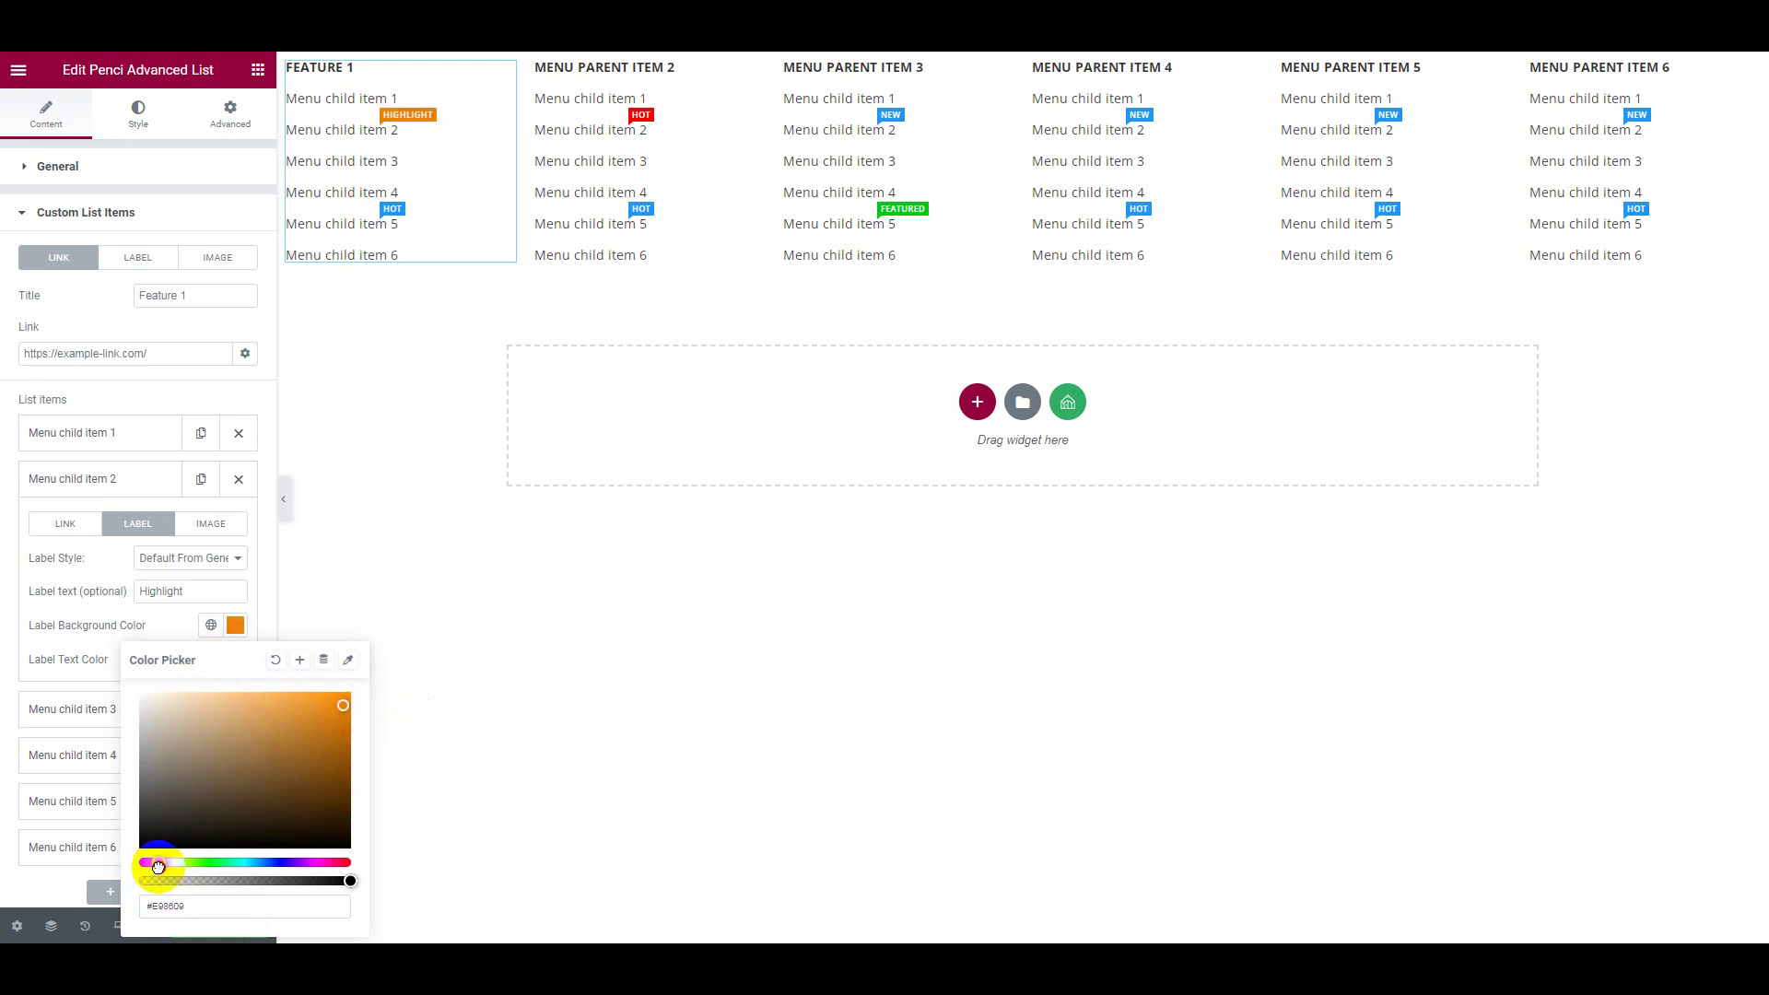
left_click(196, 395)
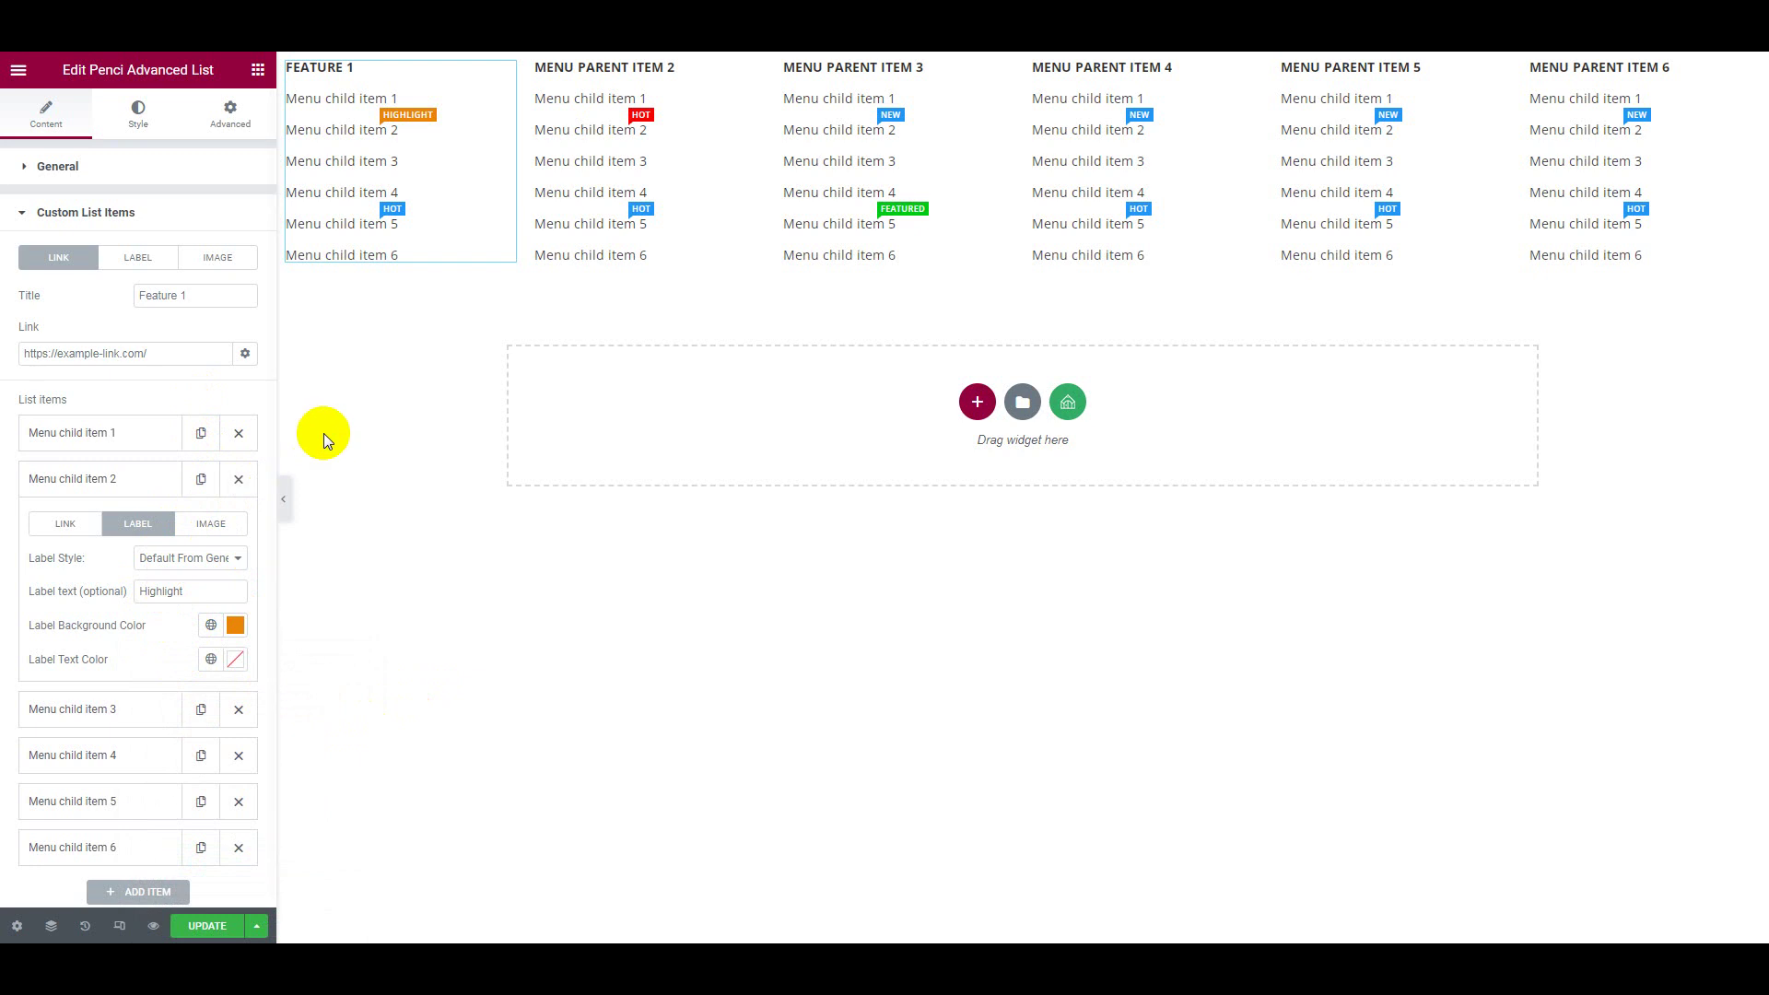
- Set the general label background color of the Feature 1 list to green in its style settings
left_click(140, 127)
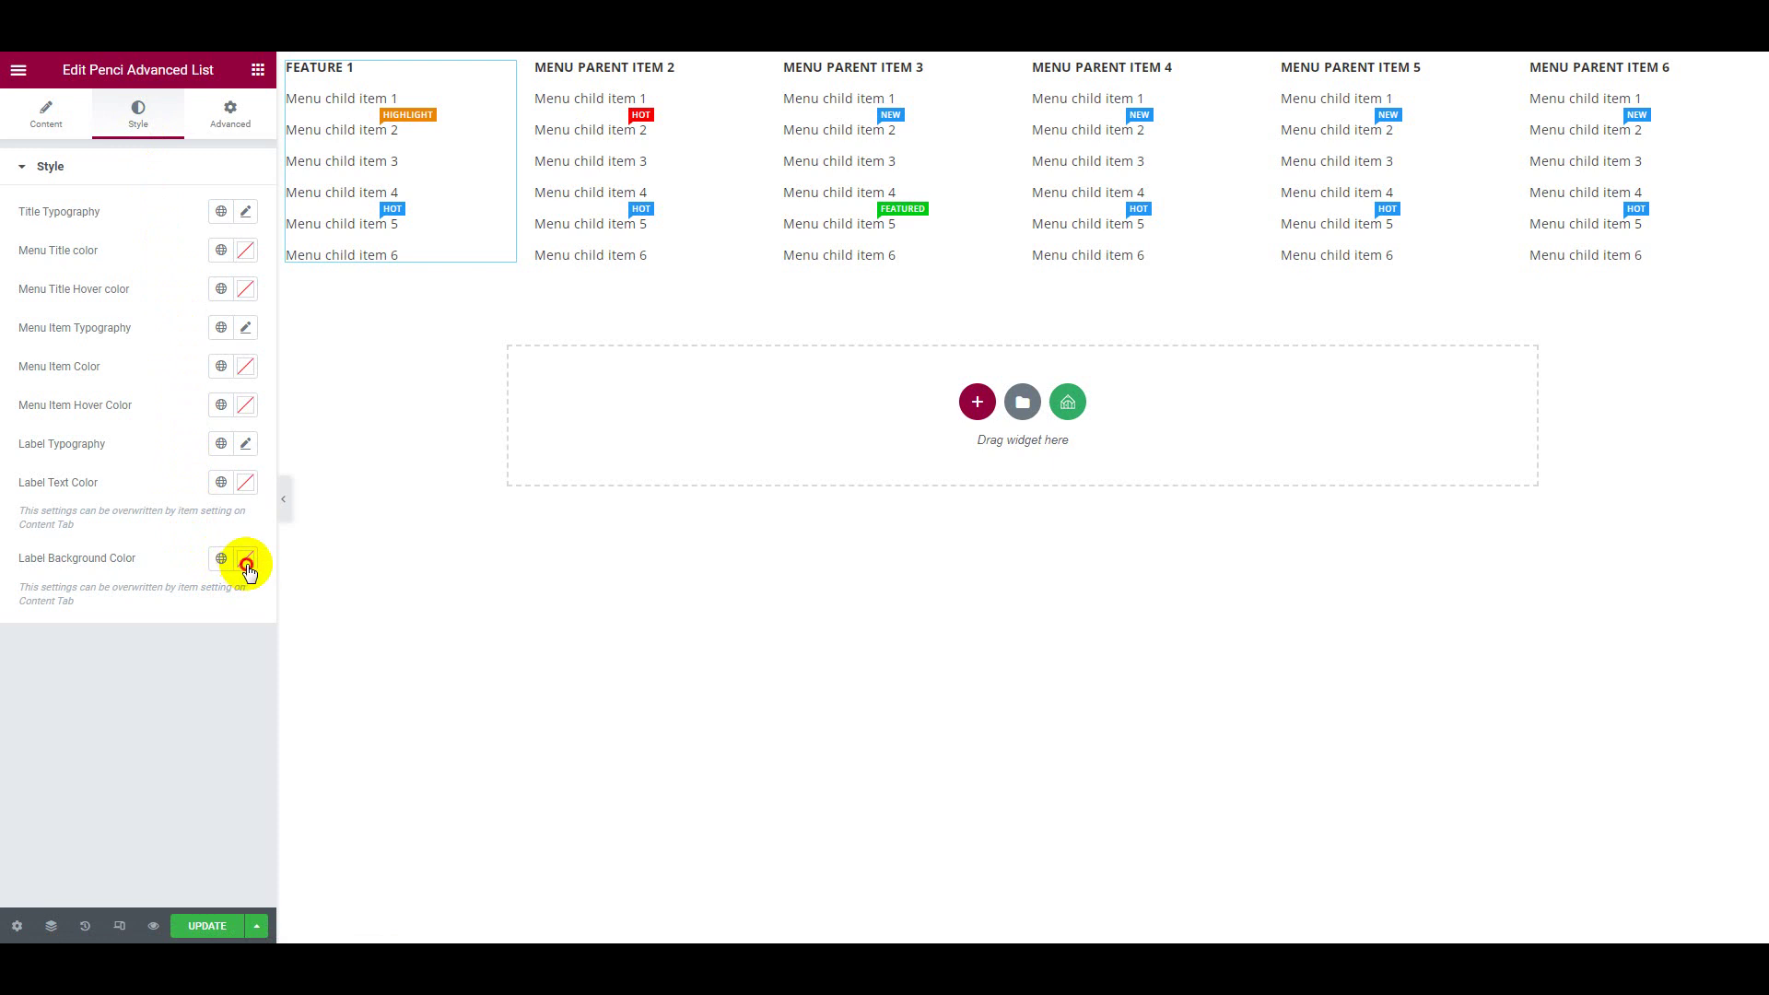
left_click(246, 563)
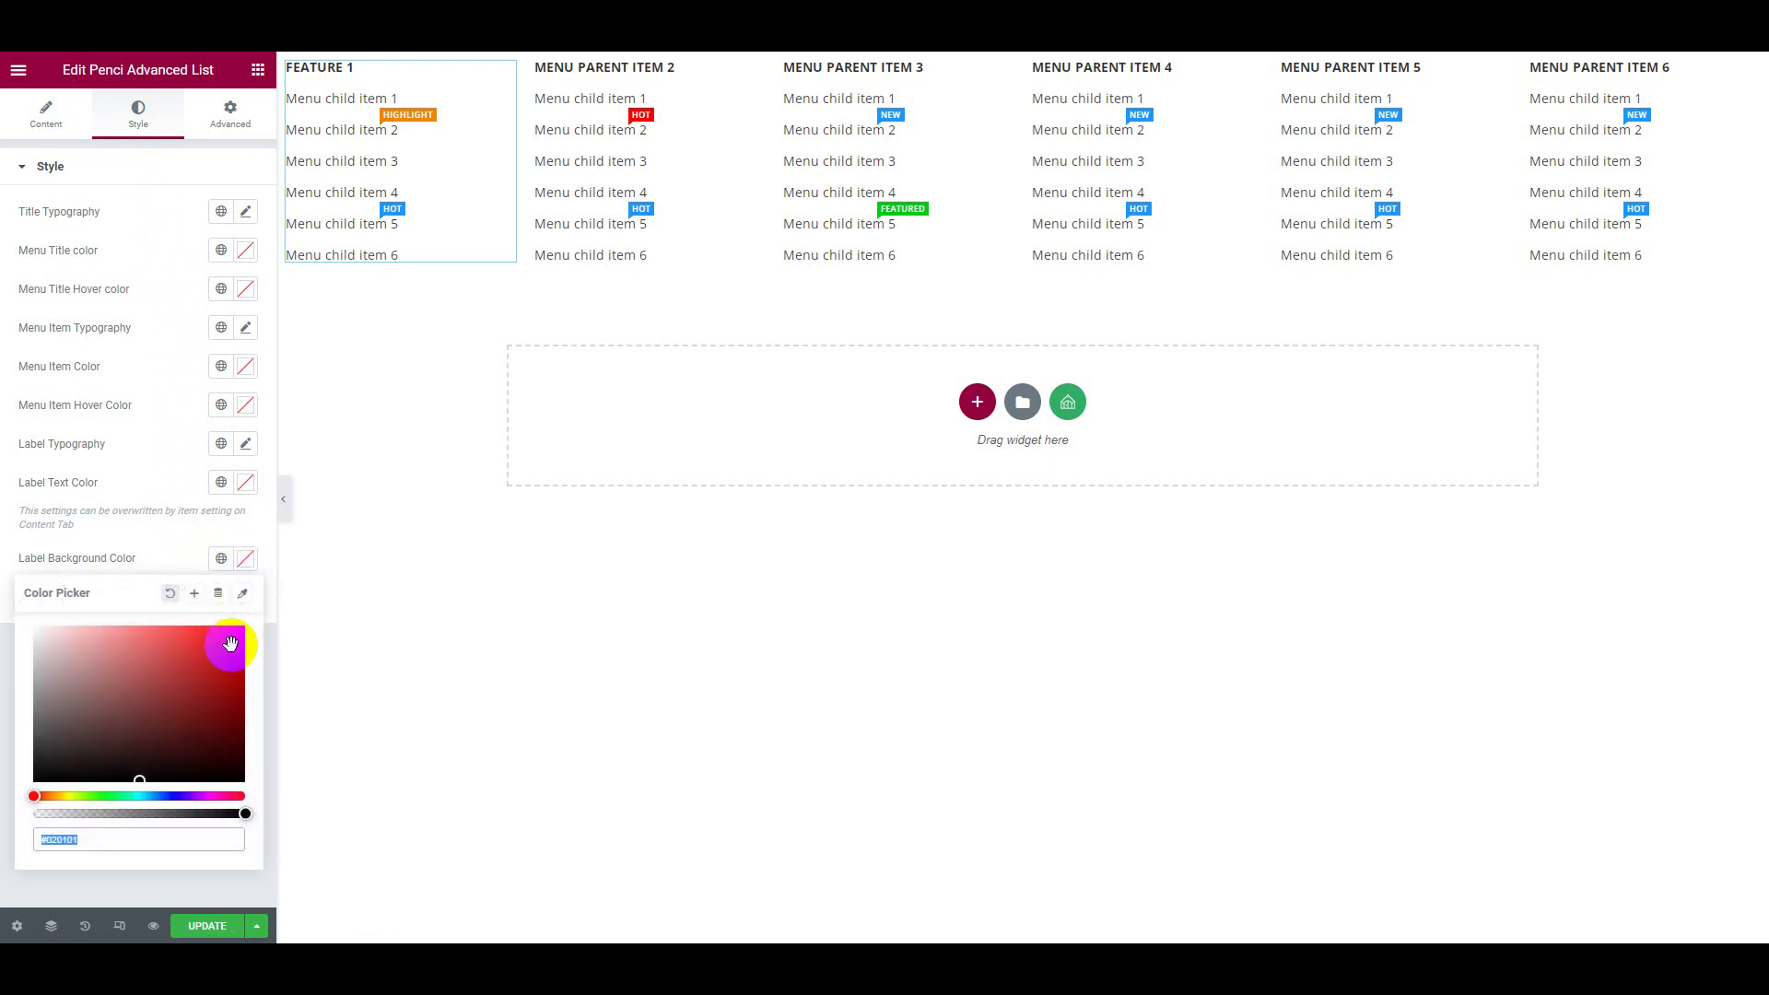
left_click(120, 796)
left_click_drag(198, 692, 236, 643)
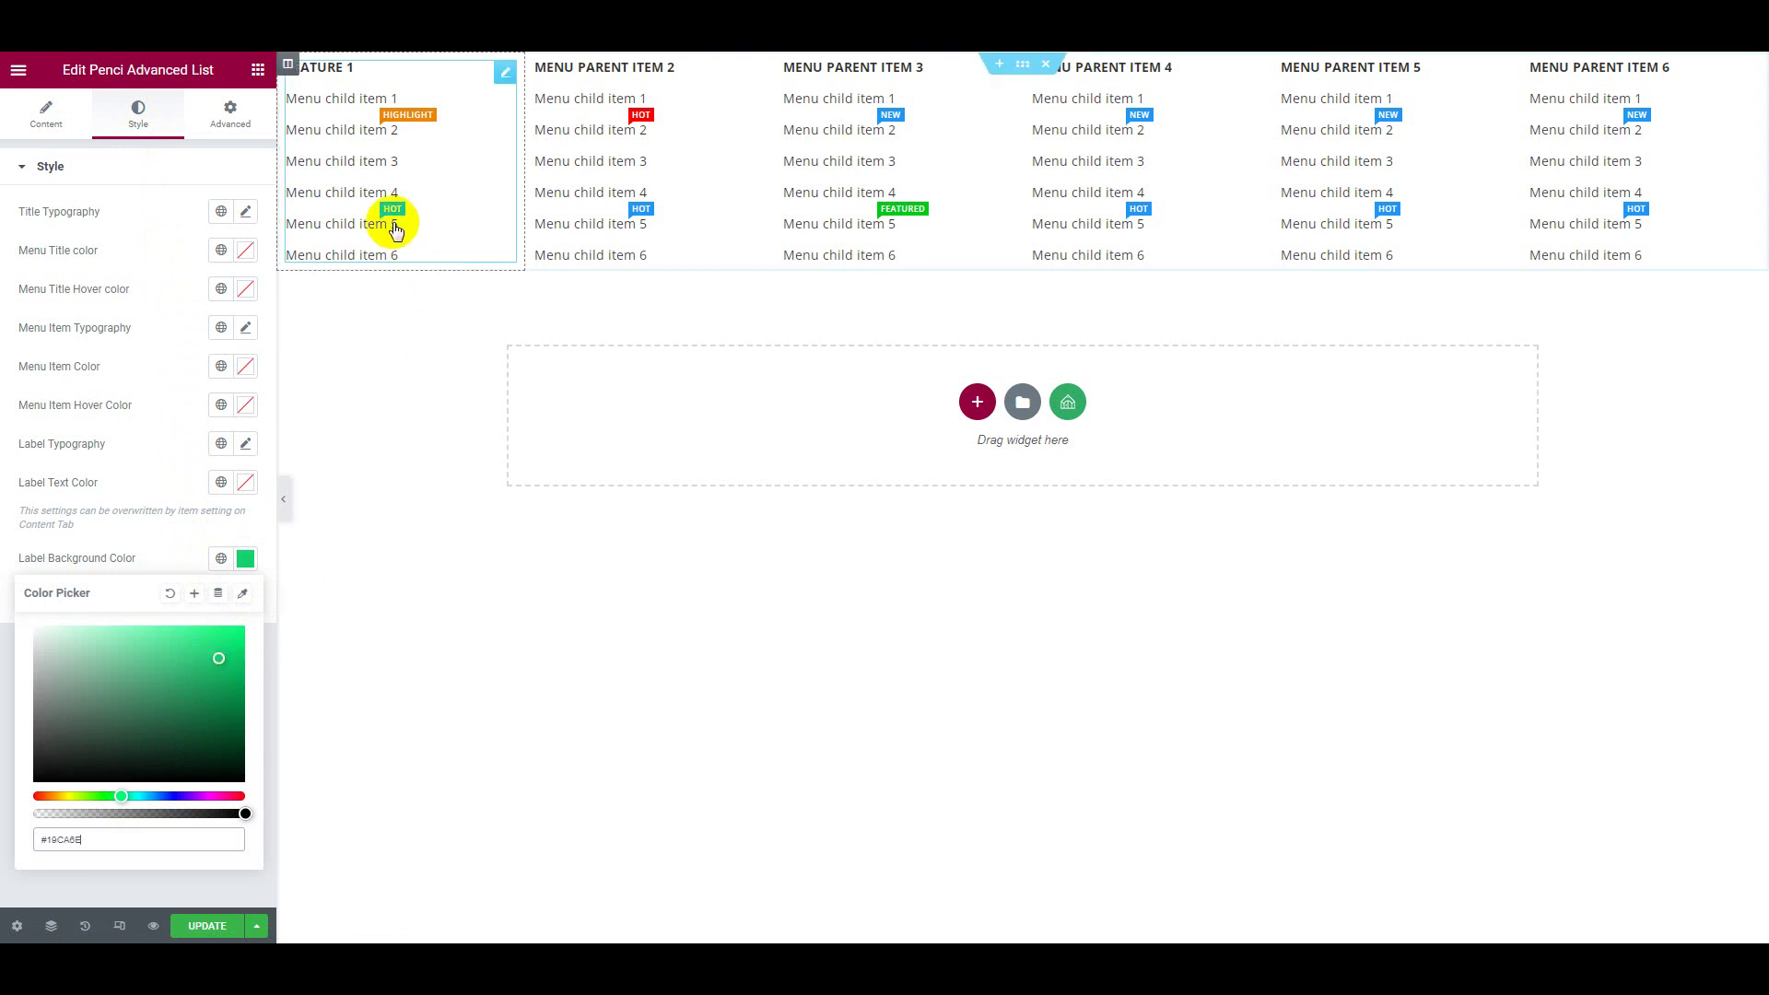
left_click(161, 550)
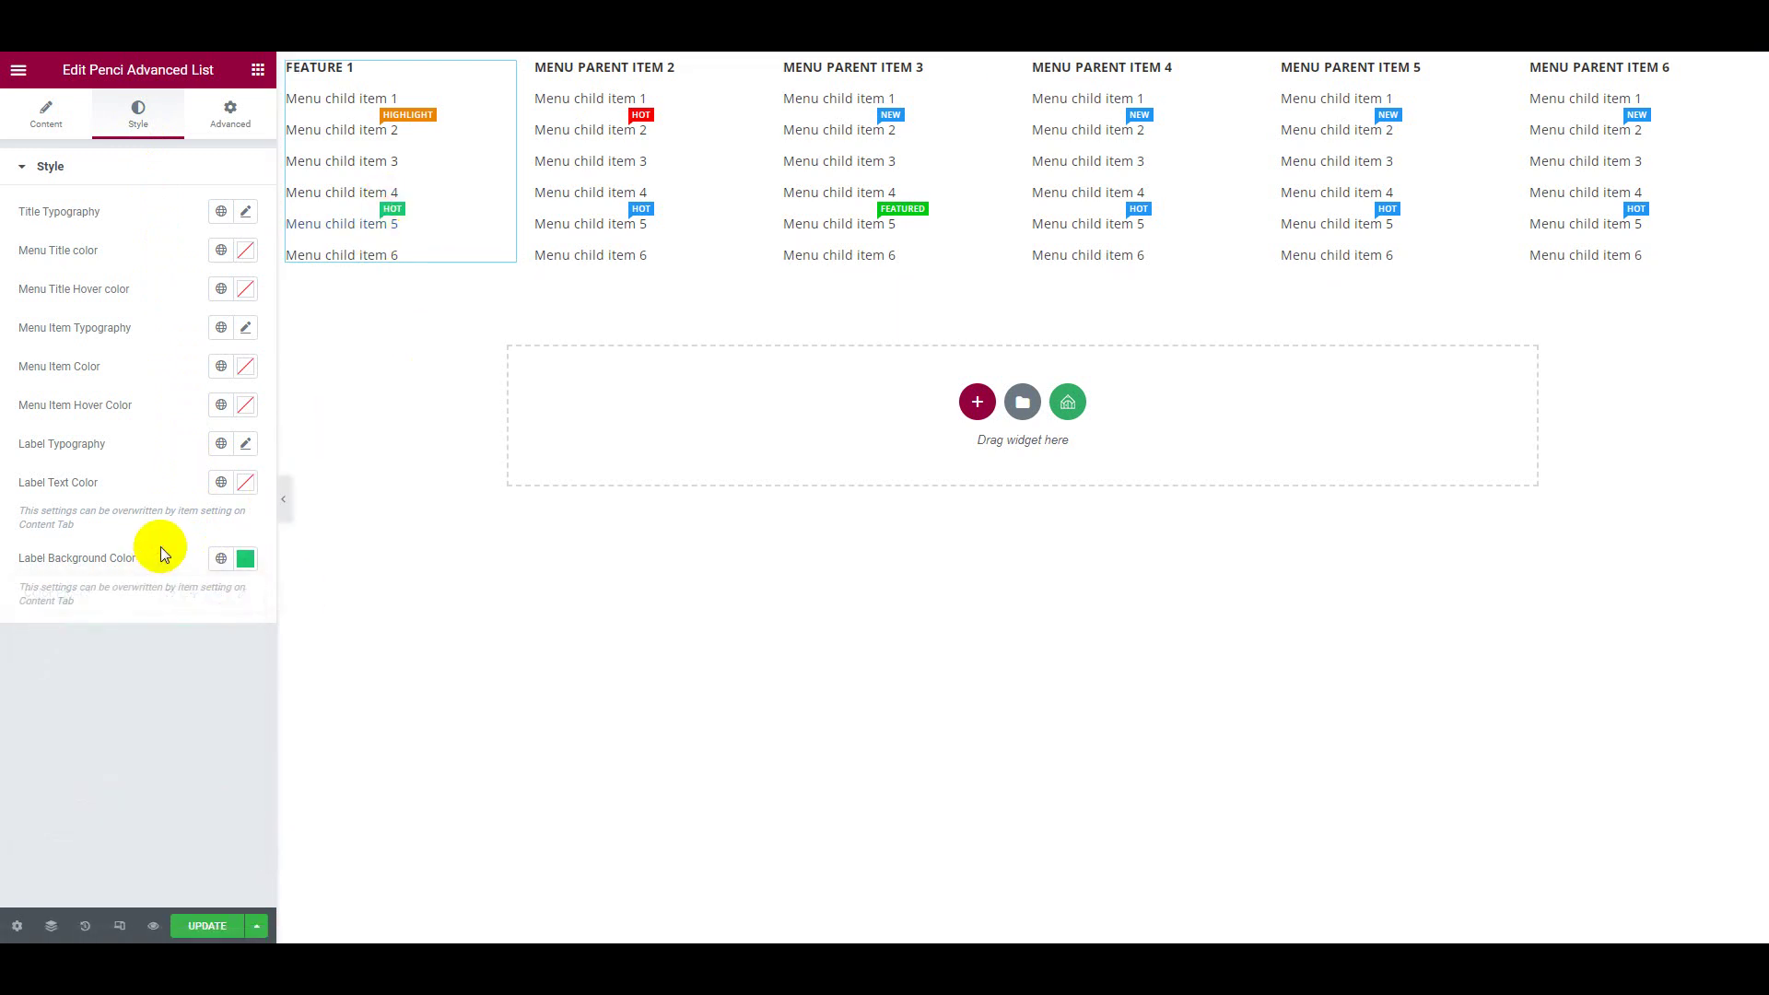
- Check the label settings of Menu child item 5 in the Feature 1 list's custom items
left_click(43, 112)
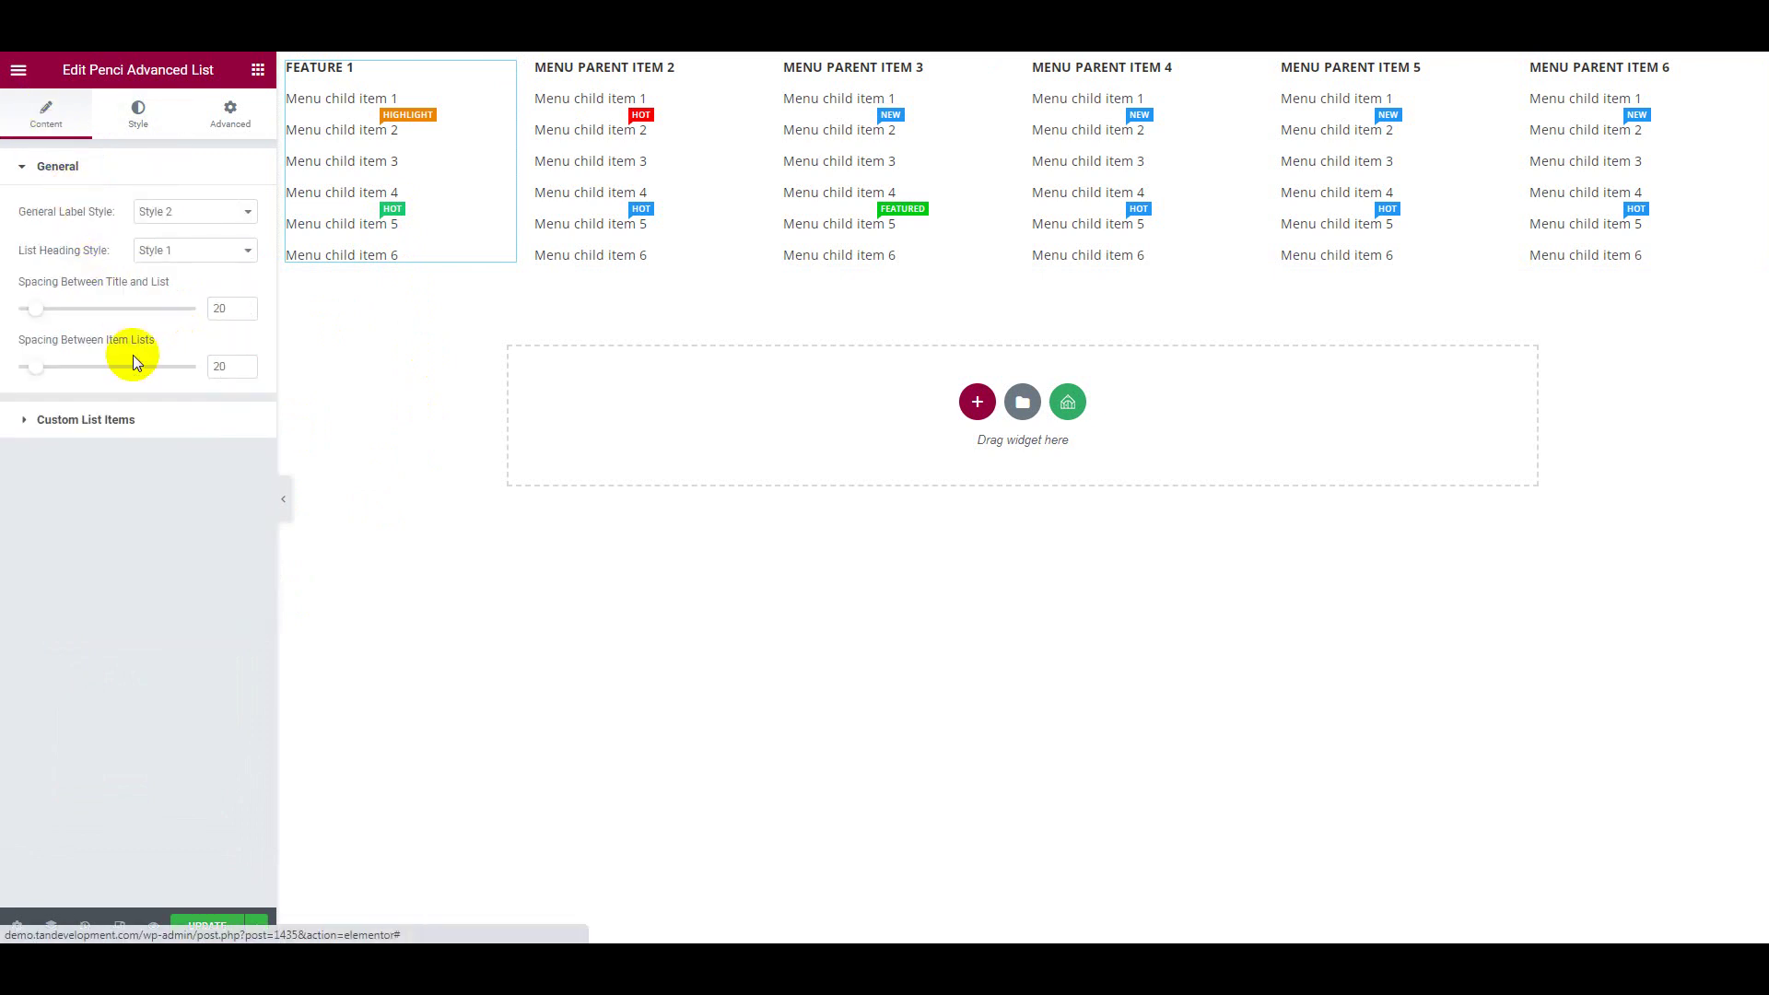
left_click(124, 423)
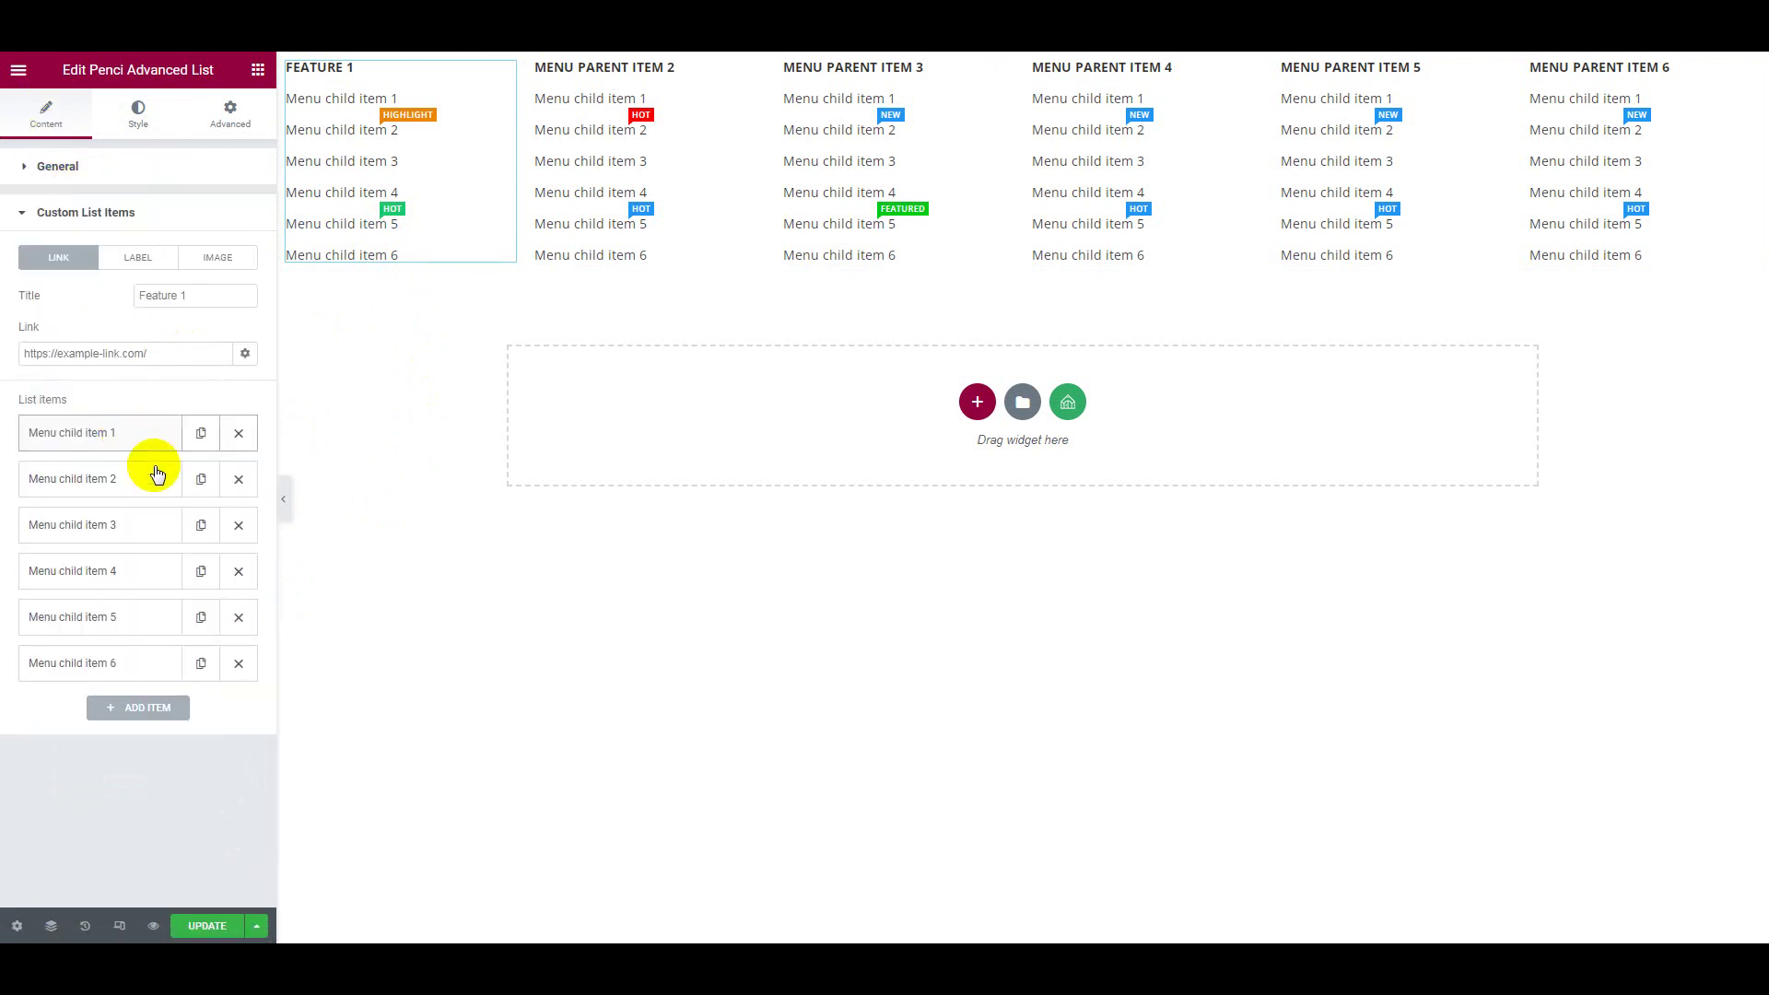
left_click(127, 631)
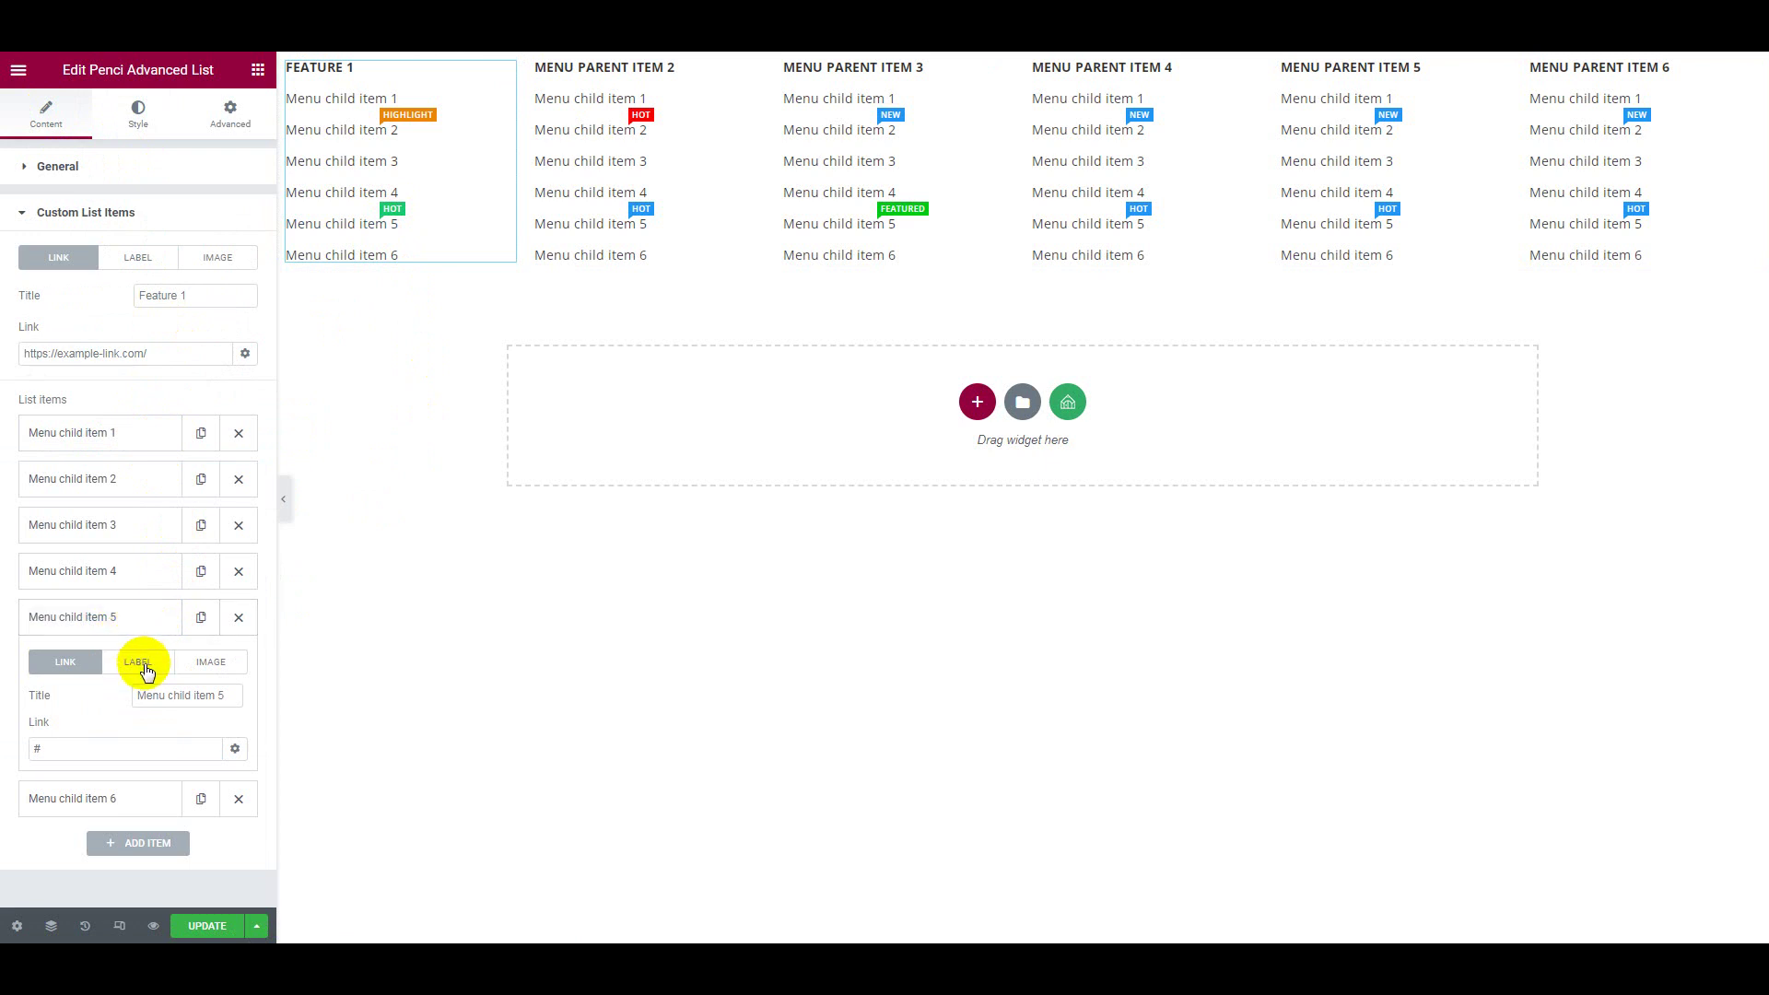
left_click(143, 667)
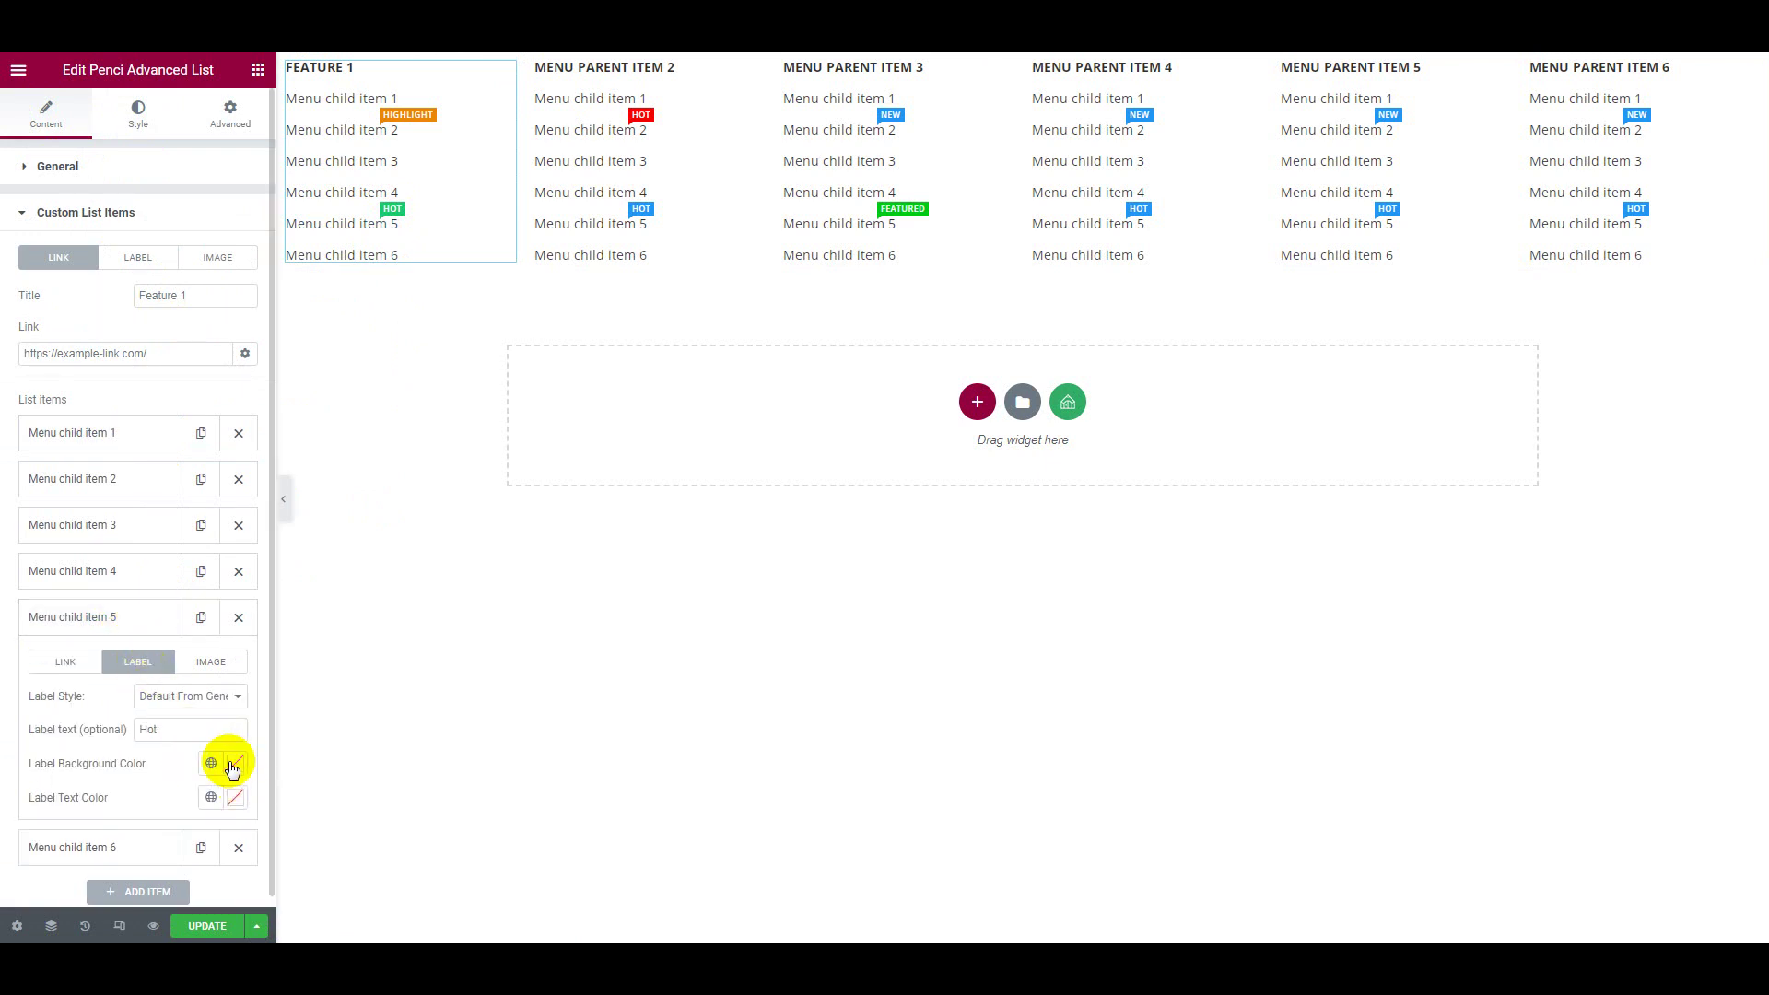
left_click(110, 625)
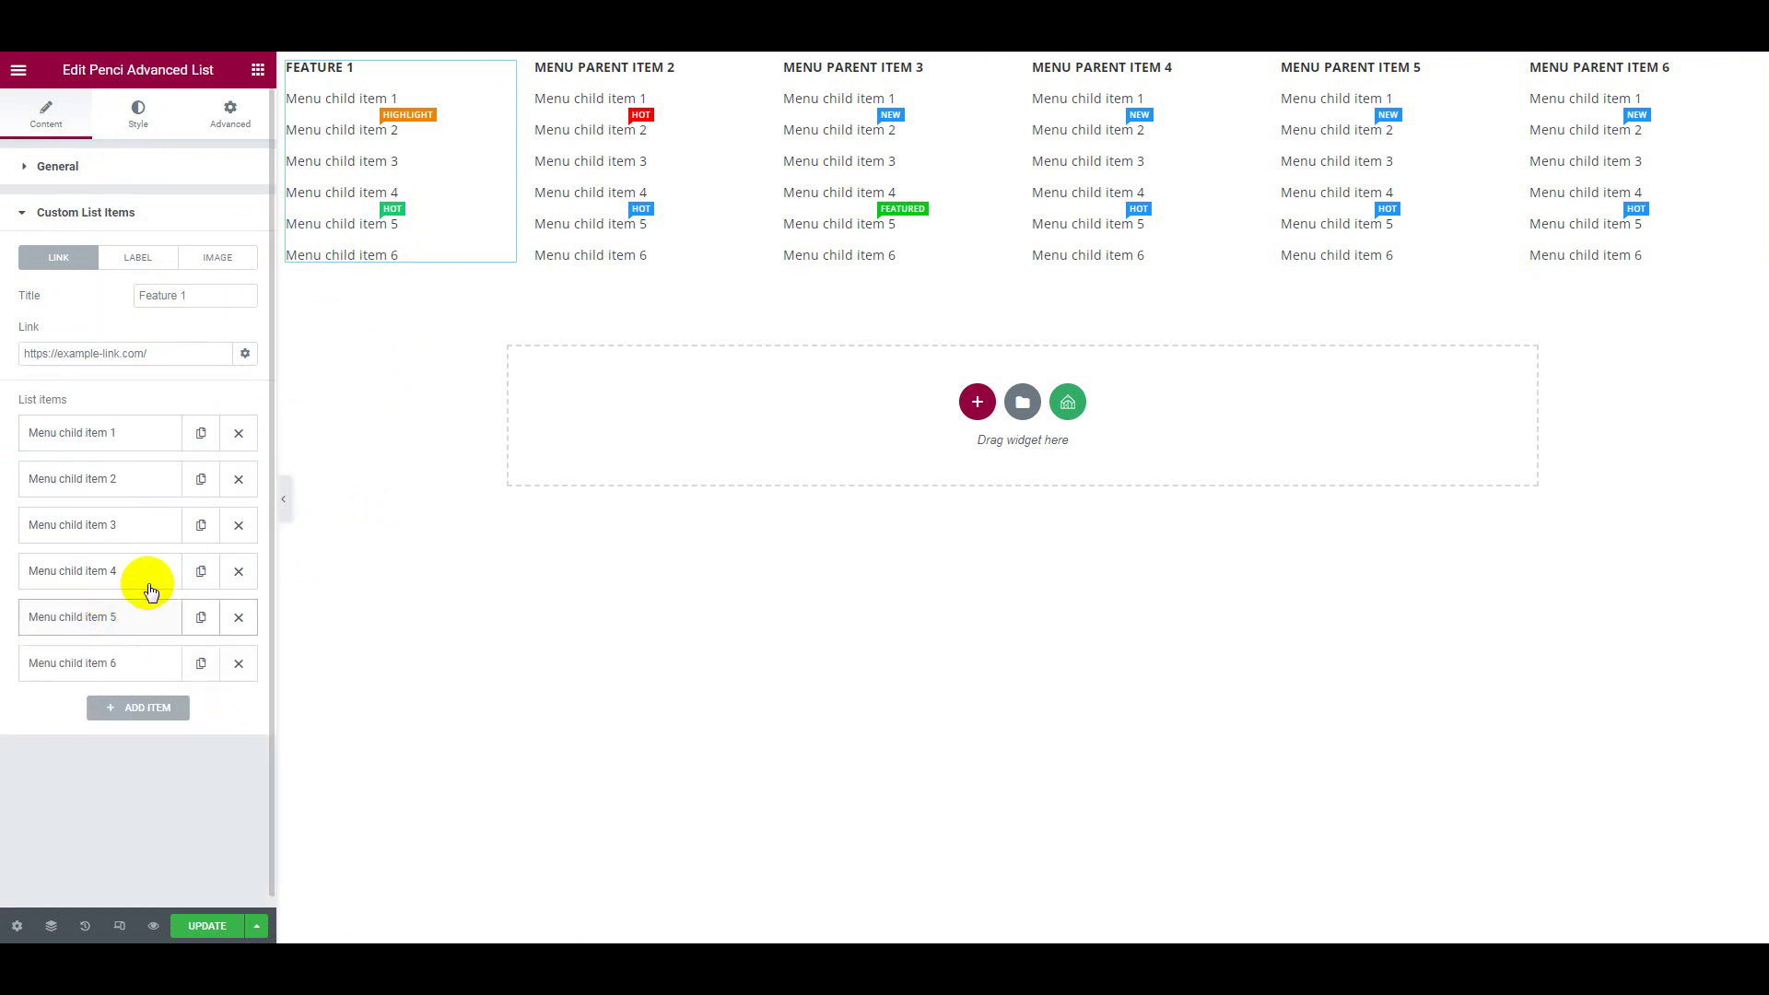
- Update the Penci Block, switch to the WordPress Menus page and reload it, discarding the unsaved menu changes
left_click(206, 927)
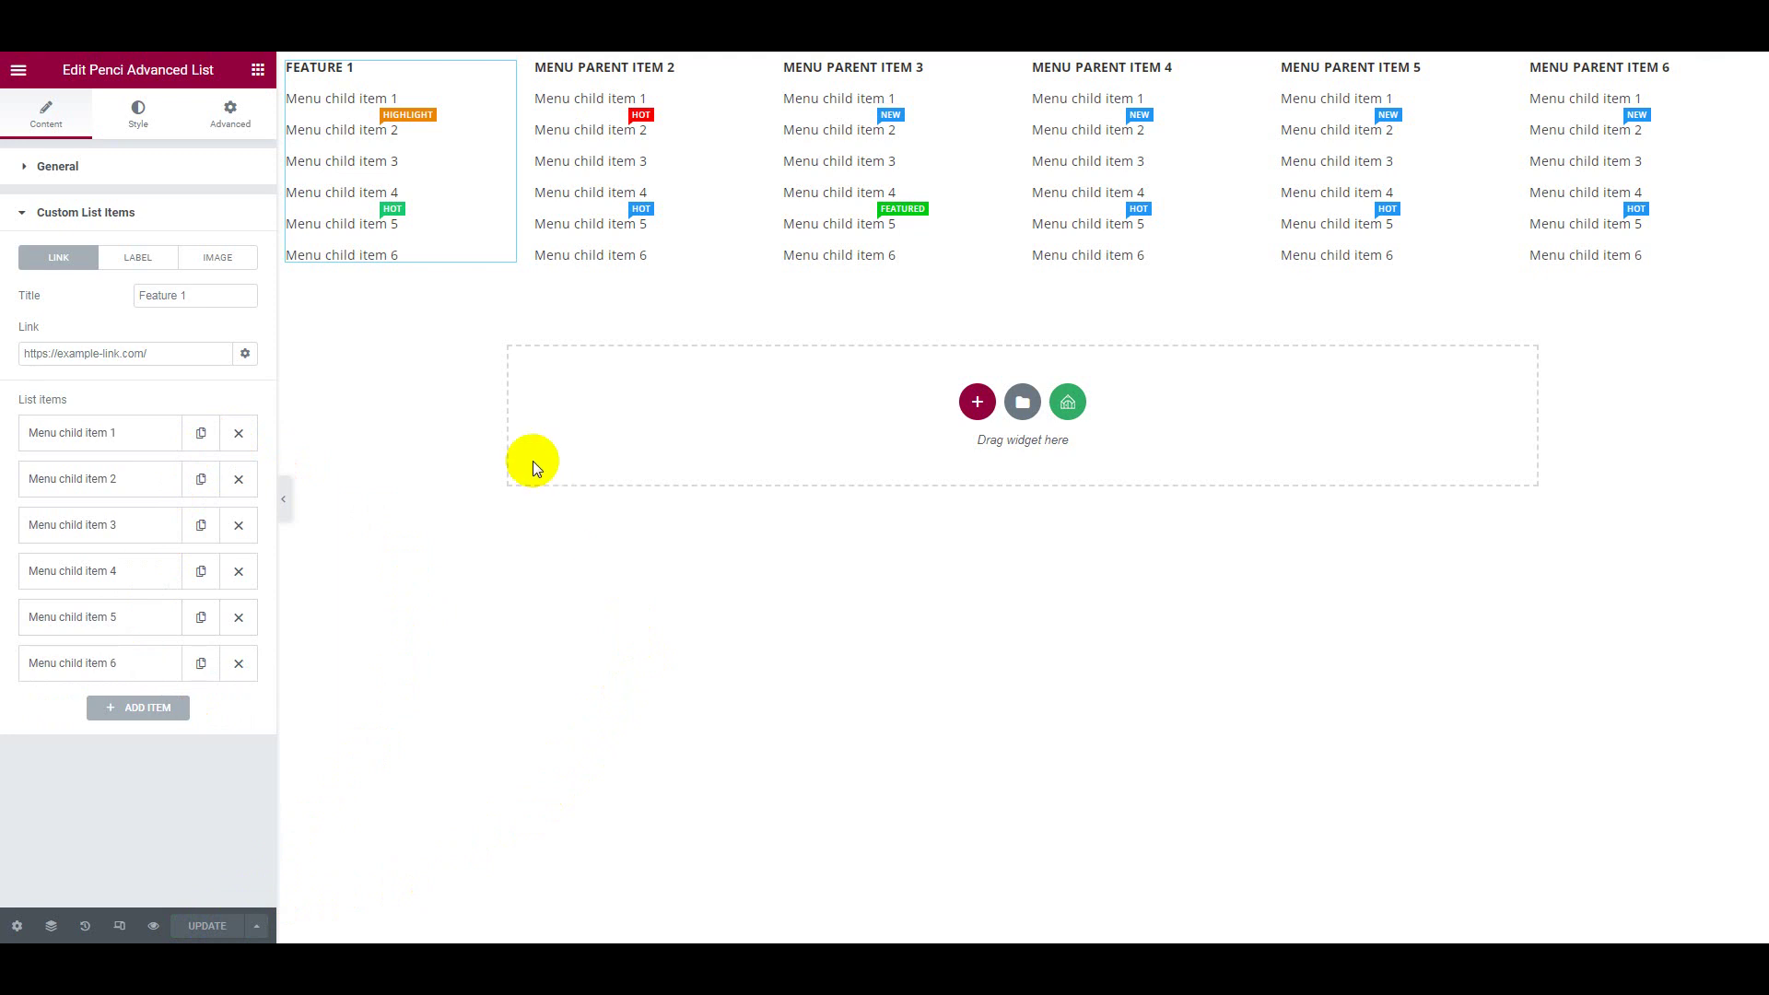
left_click(225, 64)
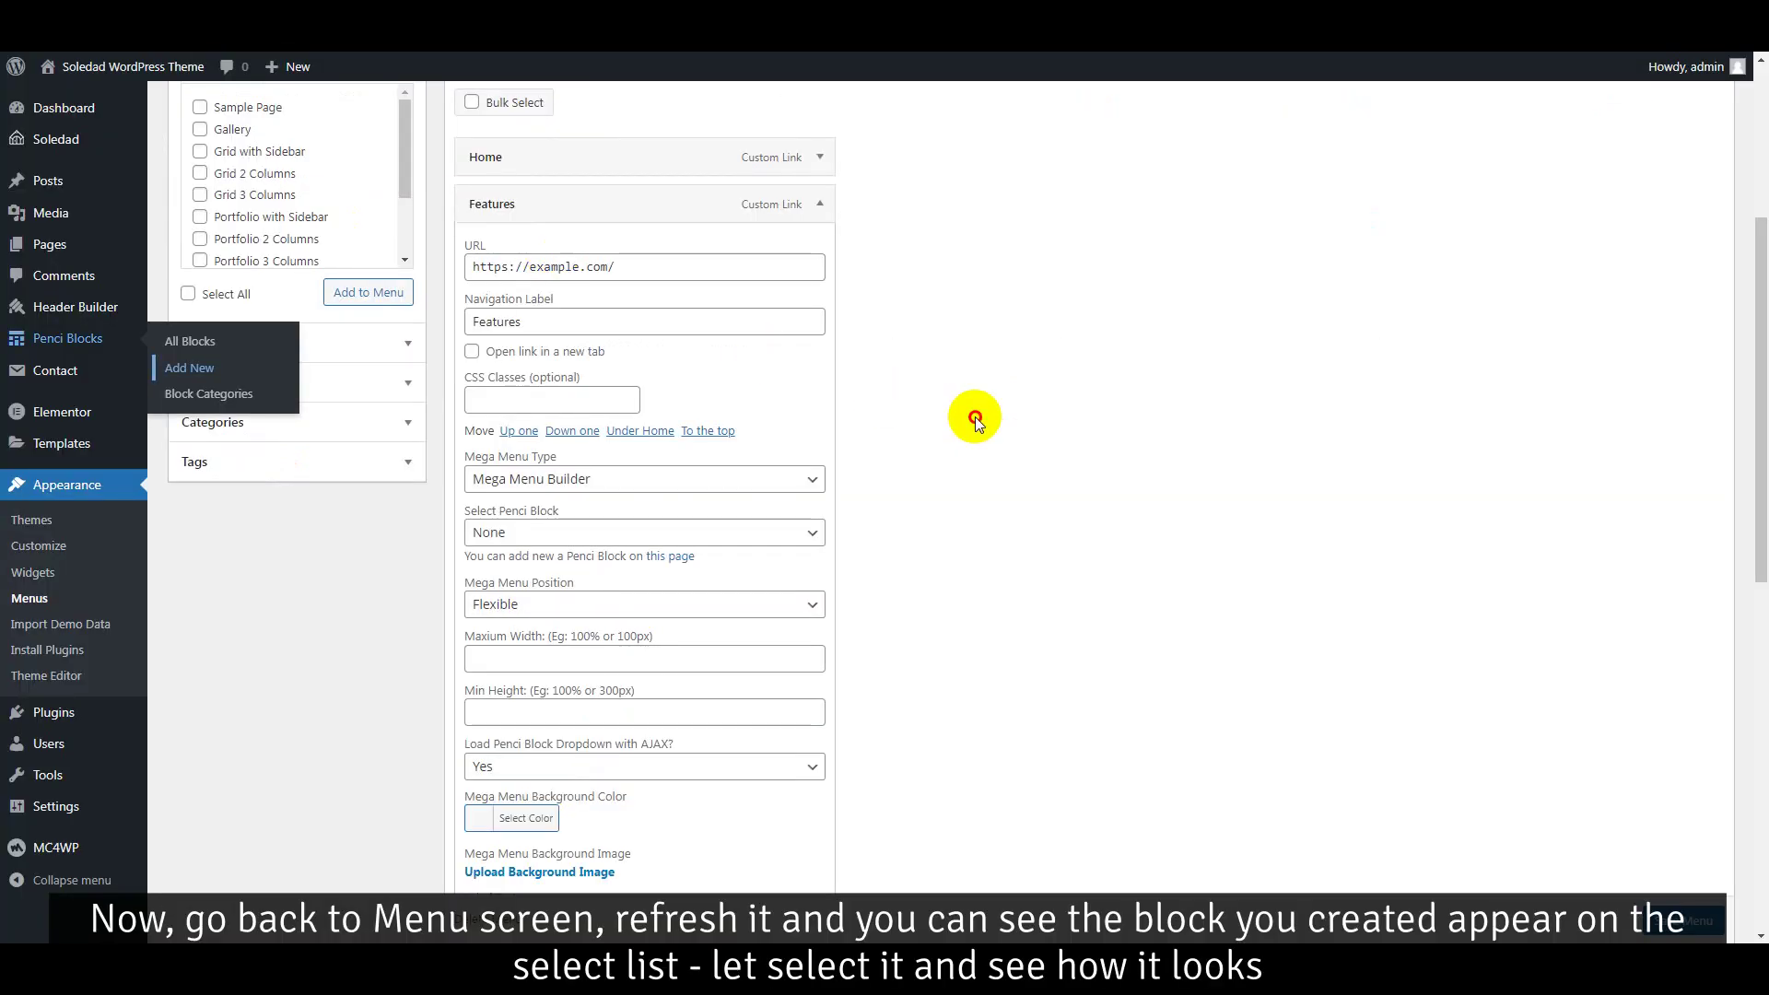
right_click(998, 335)
left_click(1059, 398)
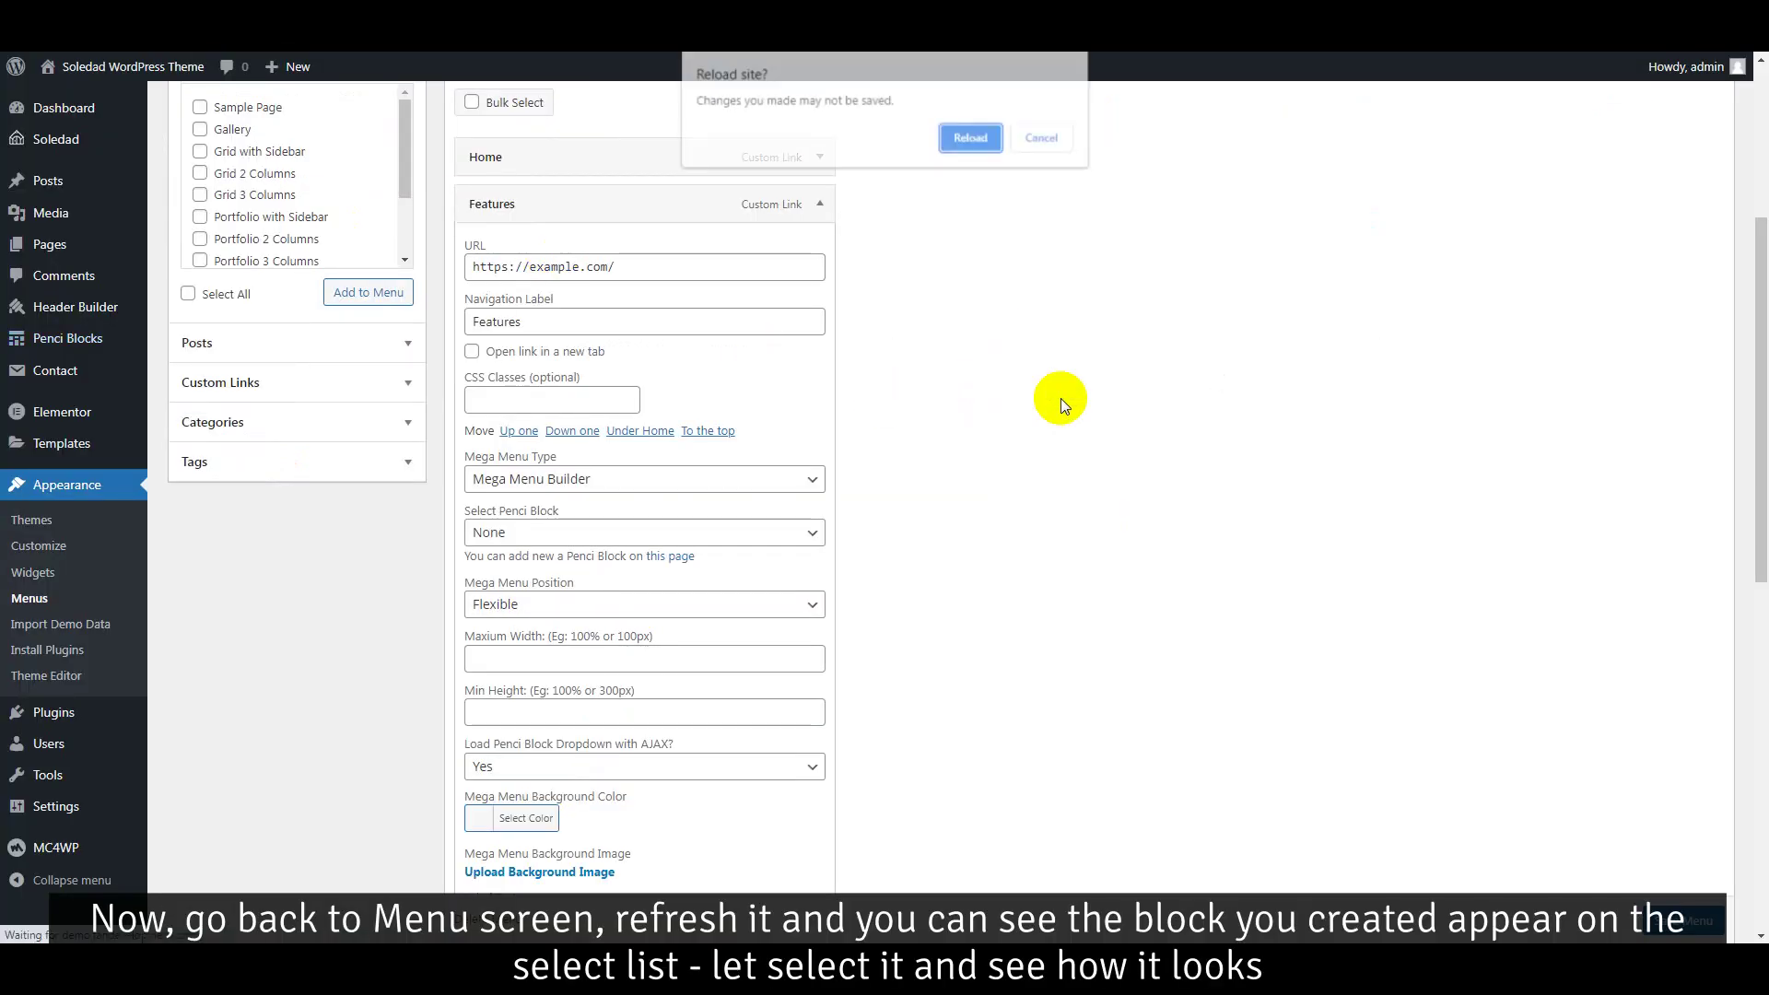
left_click(964, 136)
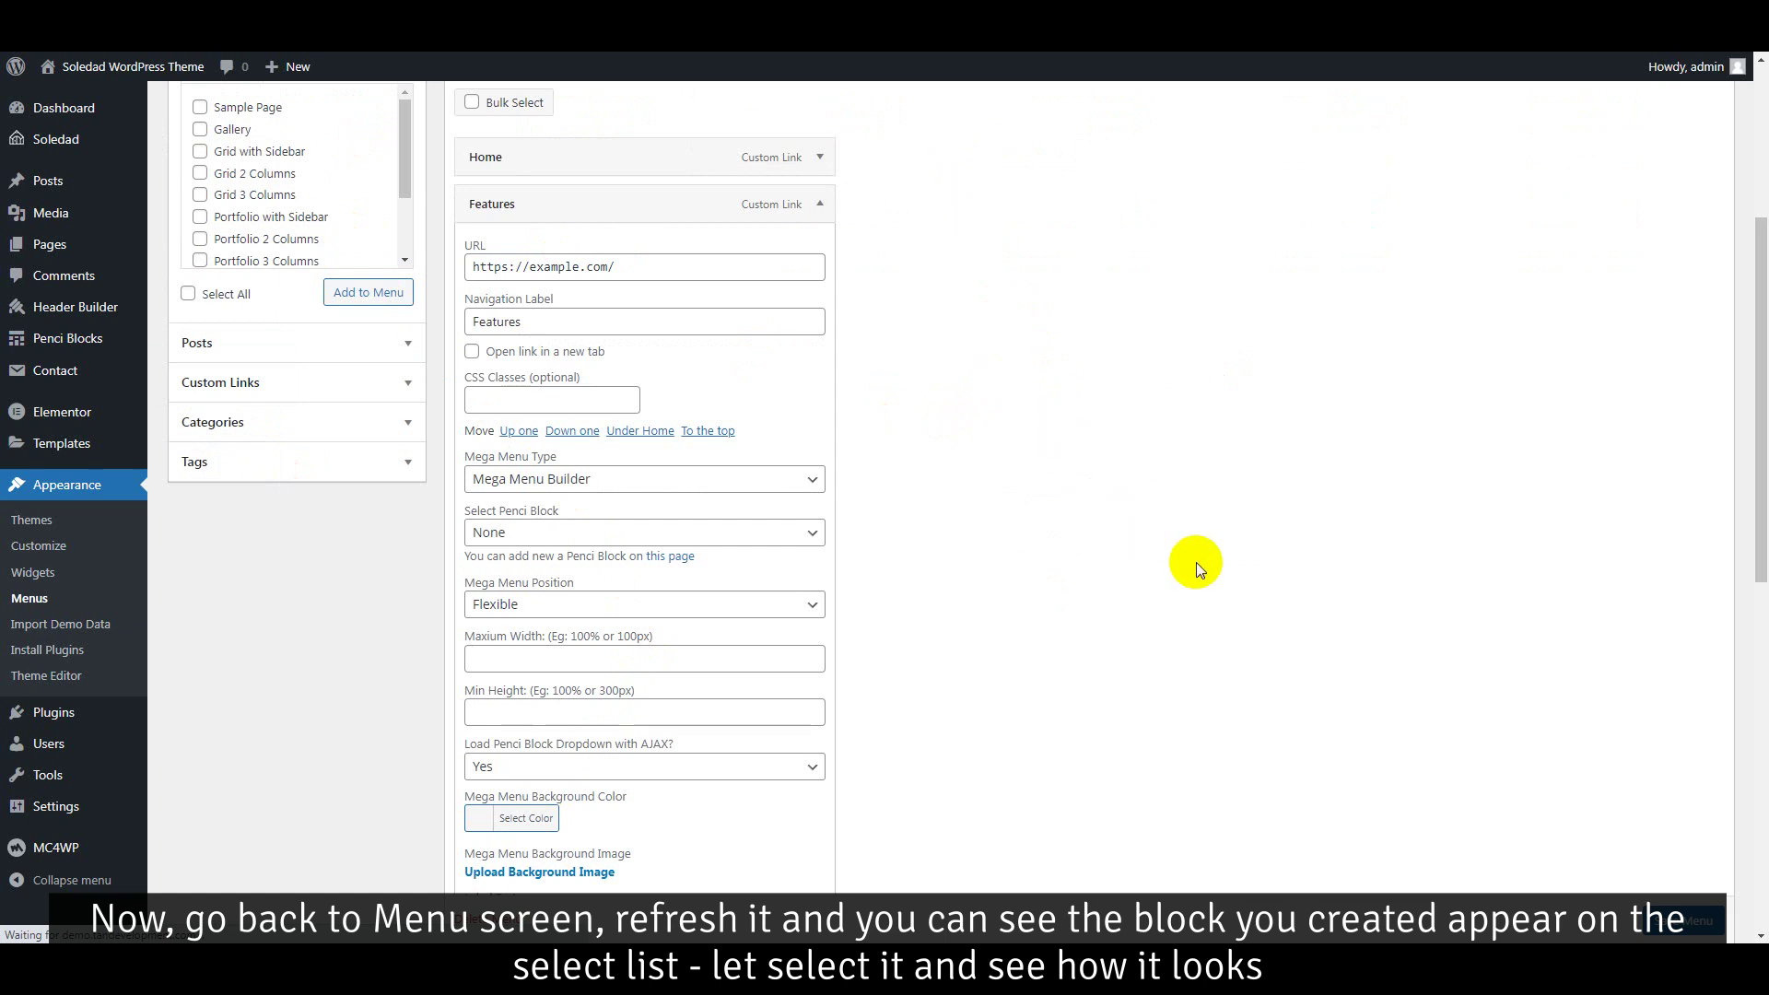
- Set the Features menu item's mega menu type to Mega Menu Builder with the Penci Block "Features Mega Menu Builder (ID: 1435)"
scroll(947, 512, "down", 1)
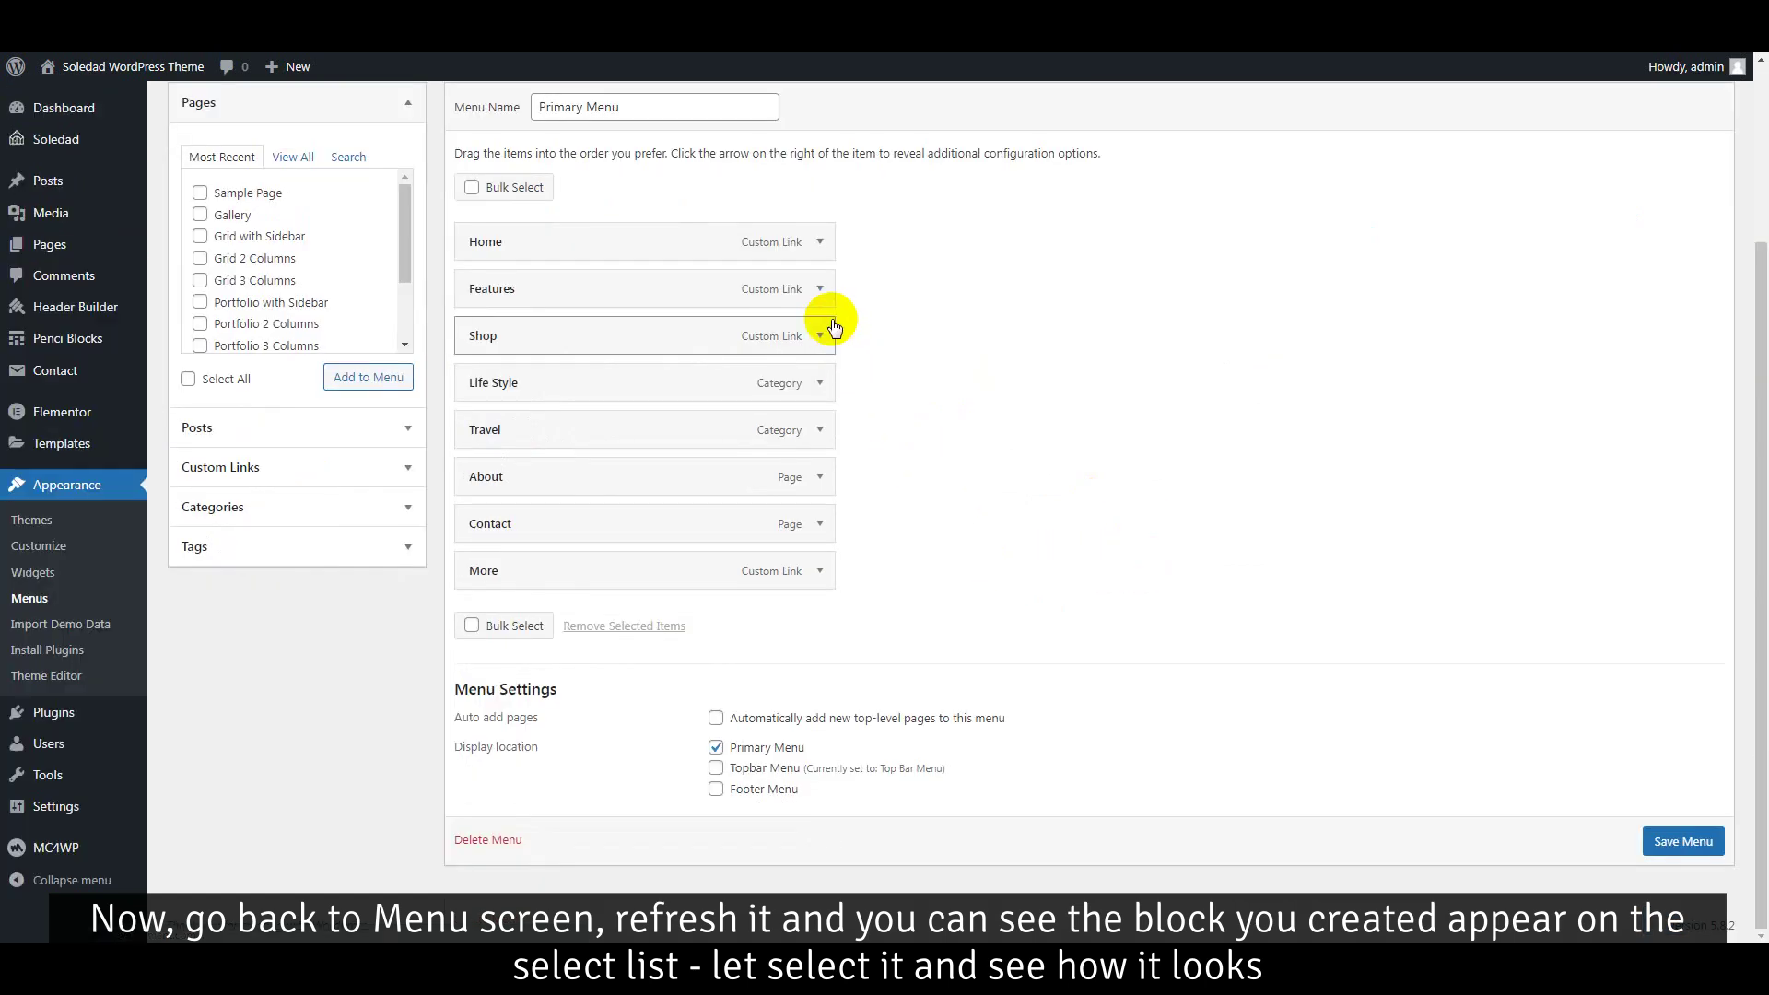
left_click(819, 288)
scroll(784, 401, "down", 2)
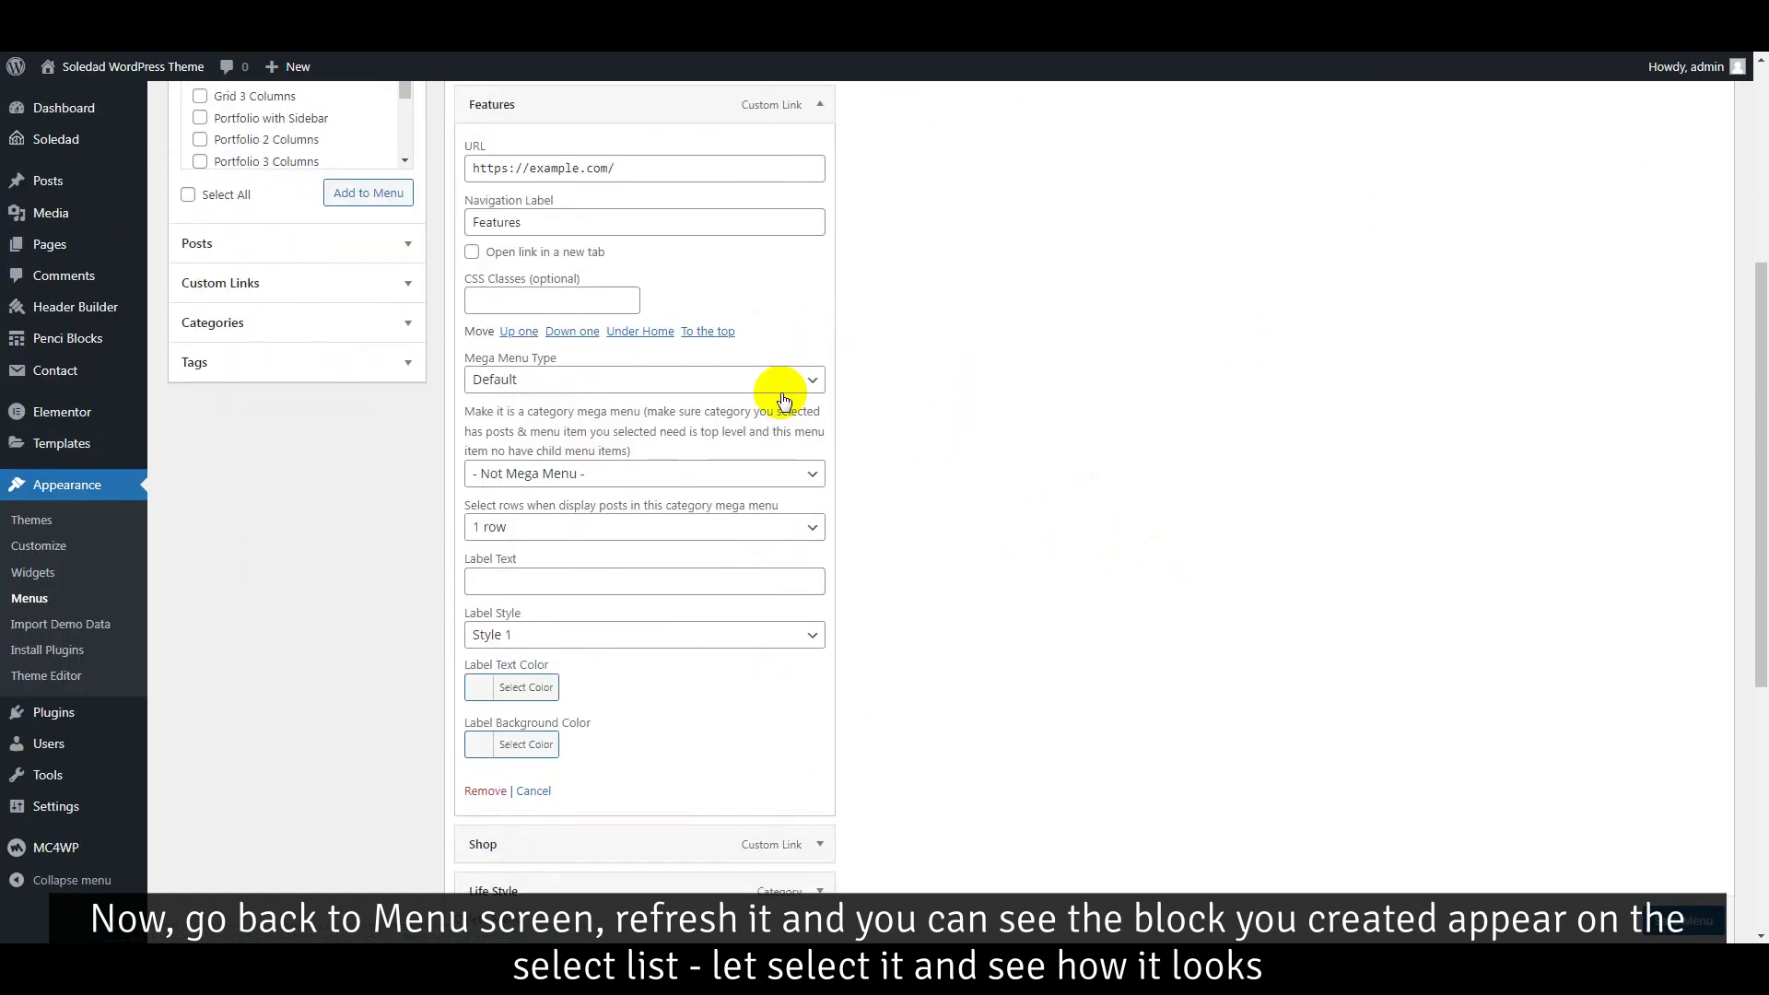
left_click(734, 379)
left_click(716, 422)
left_click(707, 433)
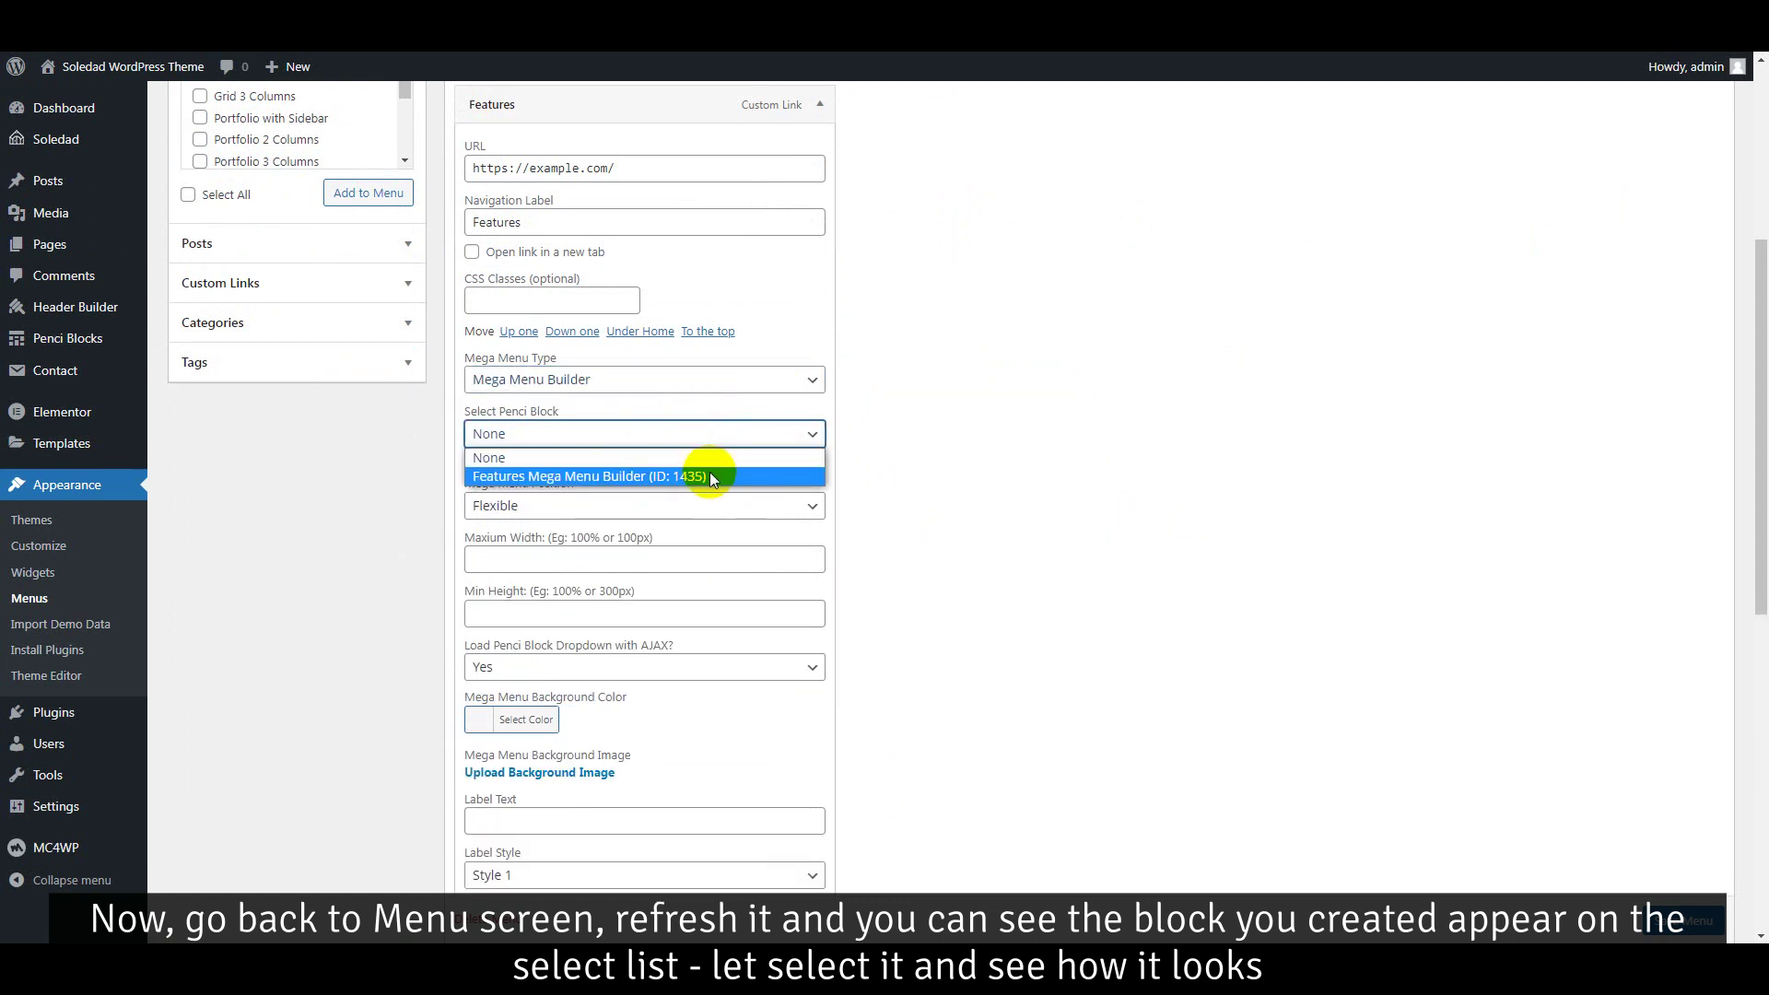
left_click(704, 477)
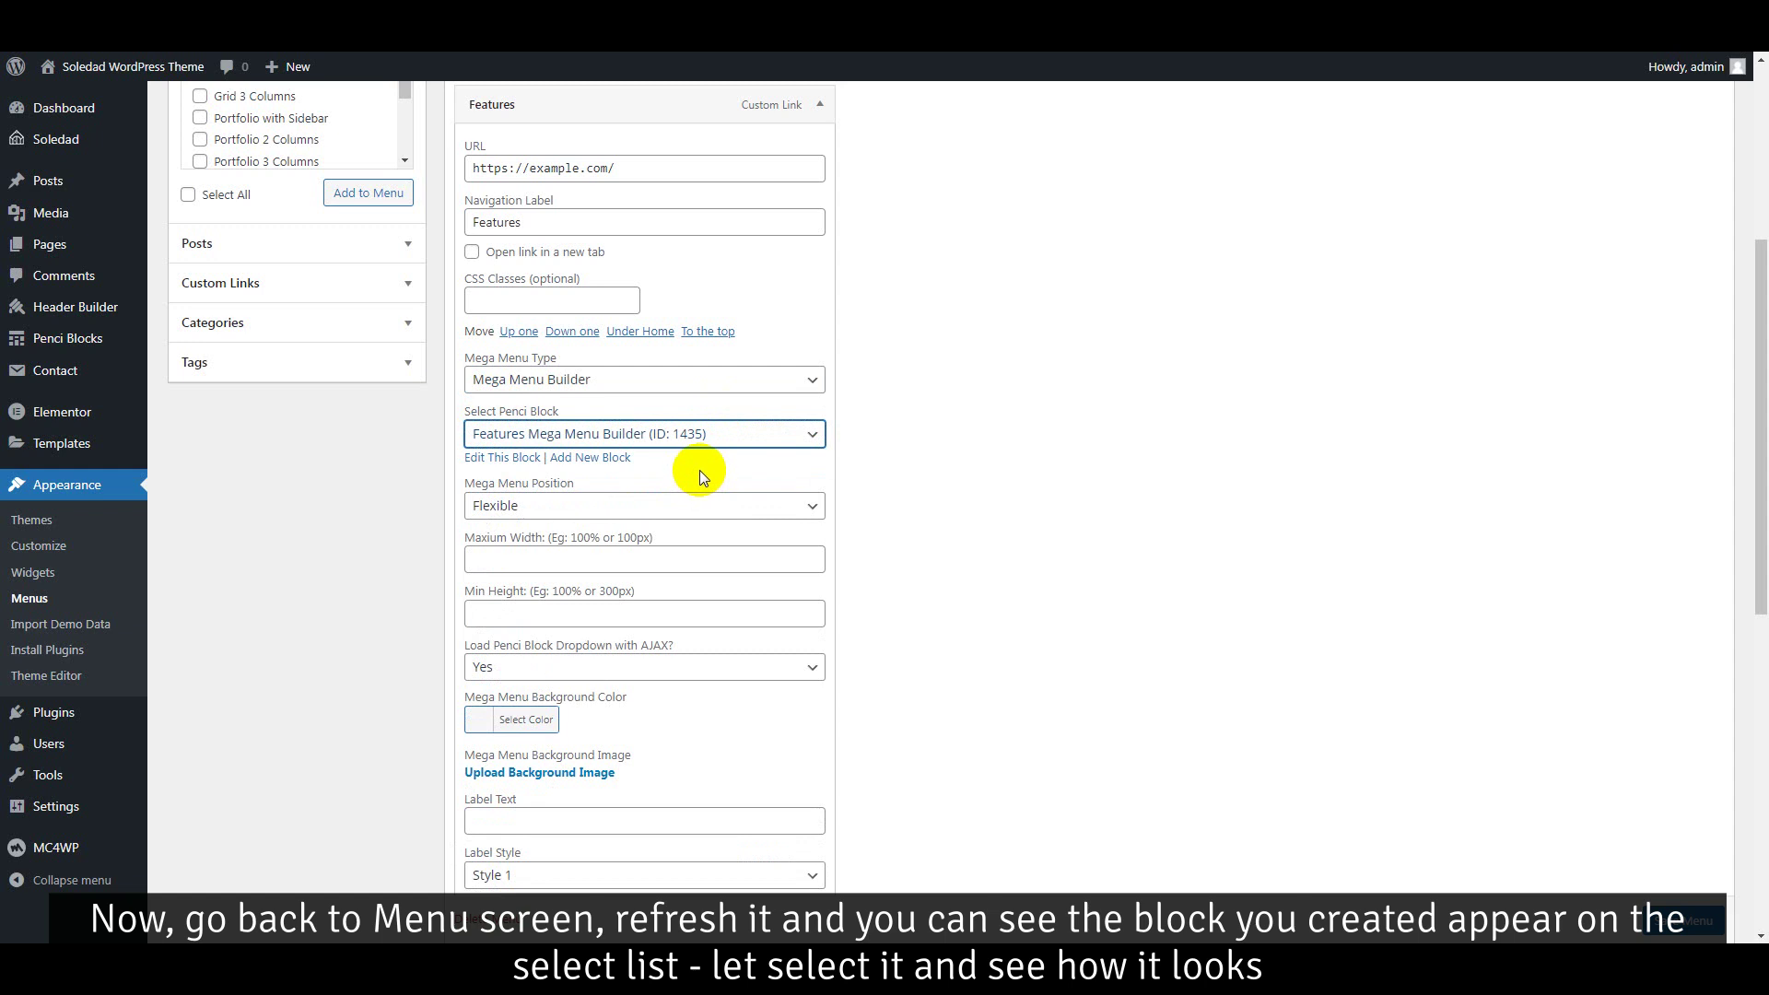
- Save the Primary Menu and switch to the Soledad site's home page
scroll(1133, 645, "down", 1)
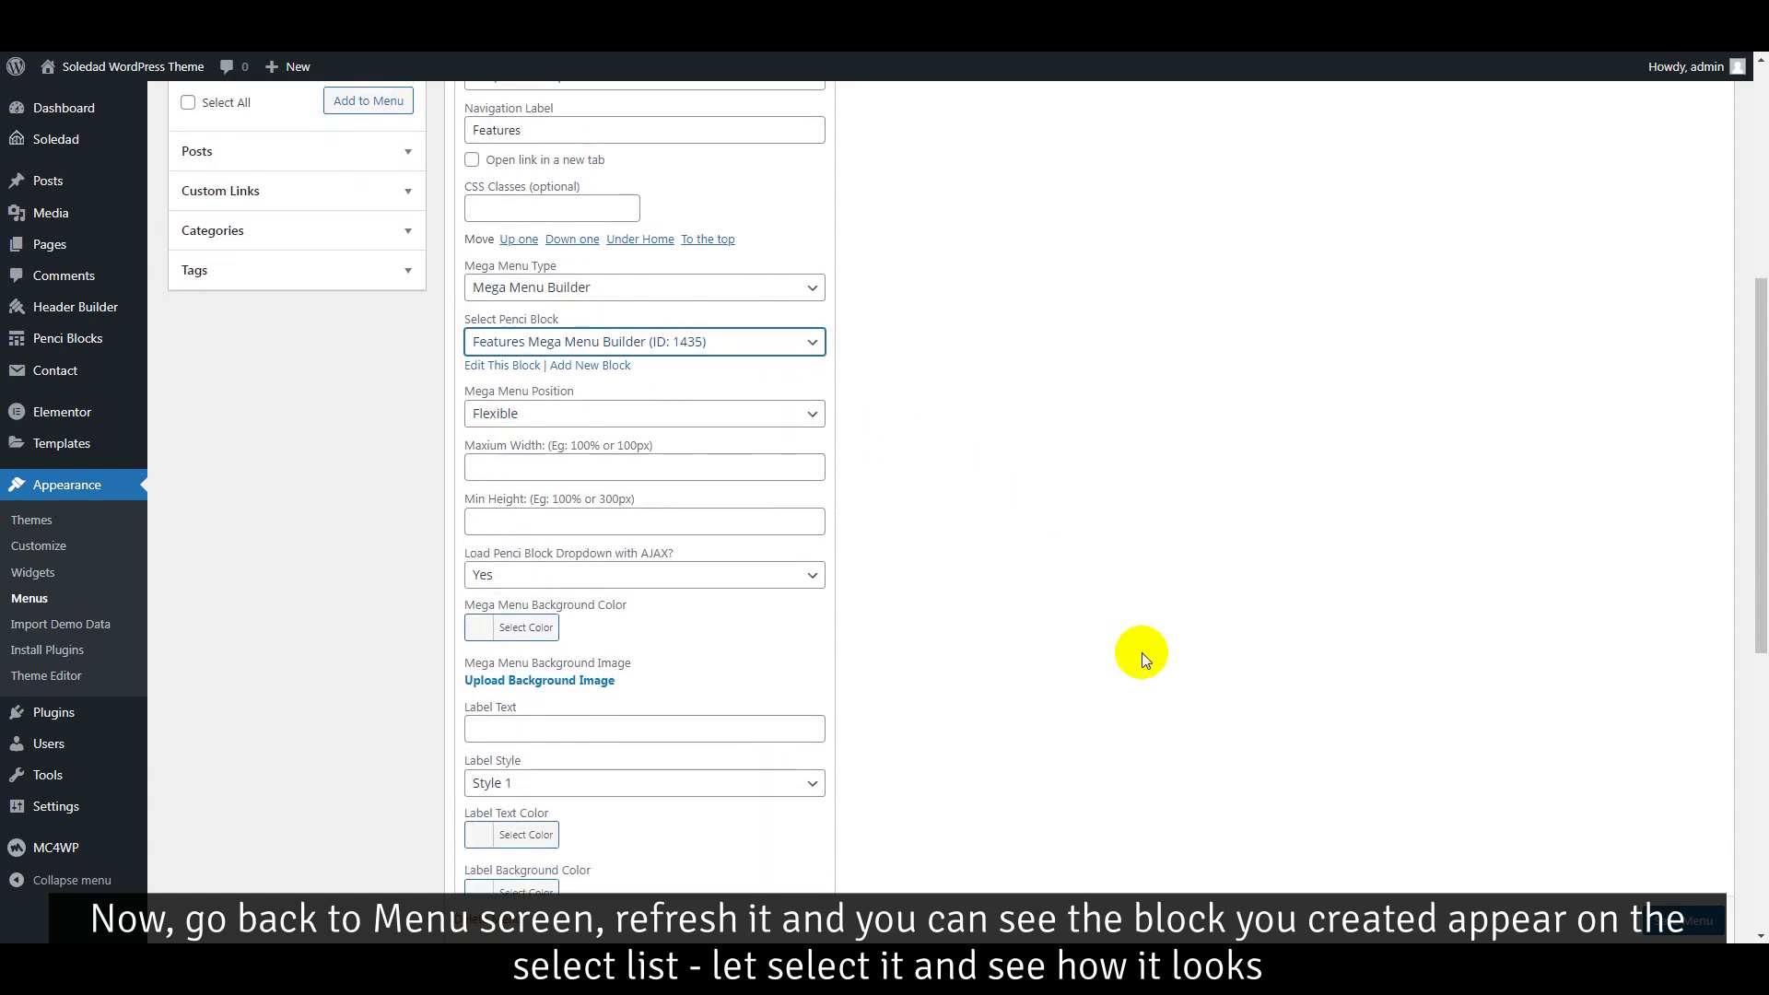
scroll(1686, 922, "down", 1)
left_click(1686, 921)
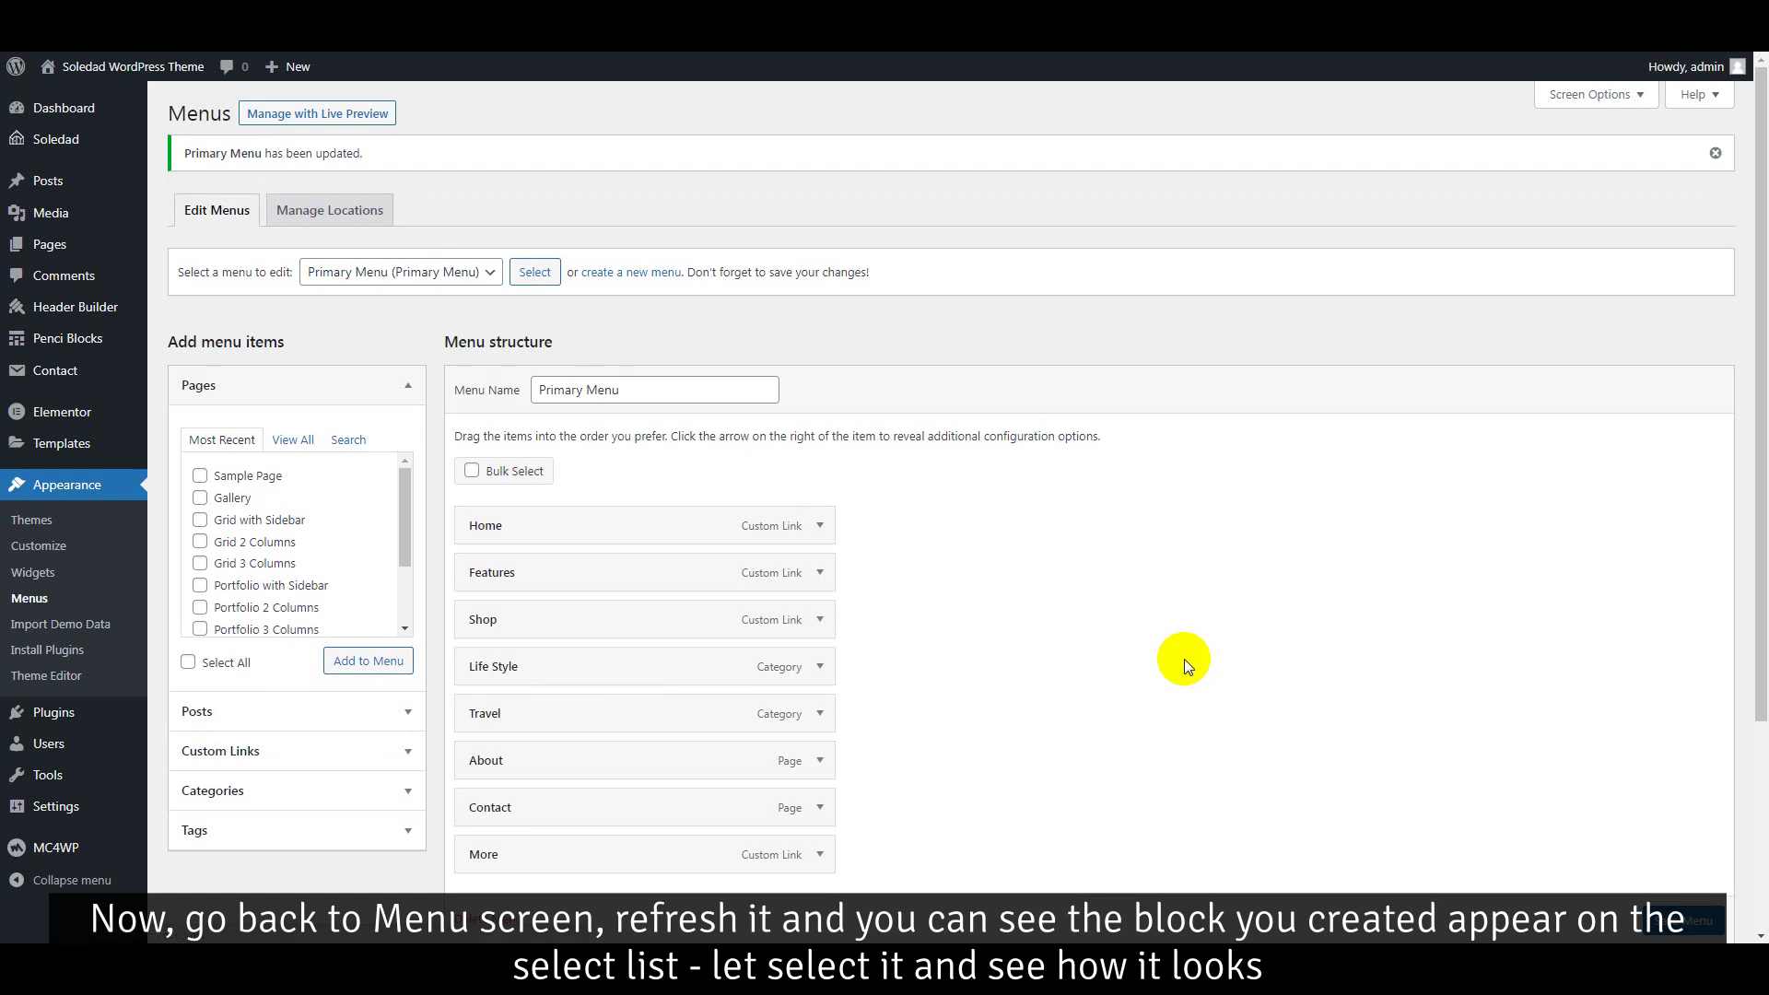
key("ctrl+Tab")
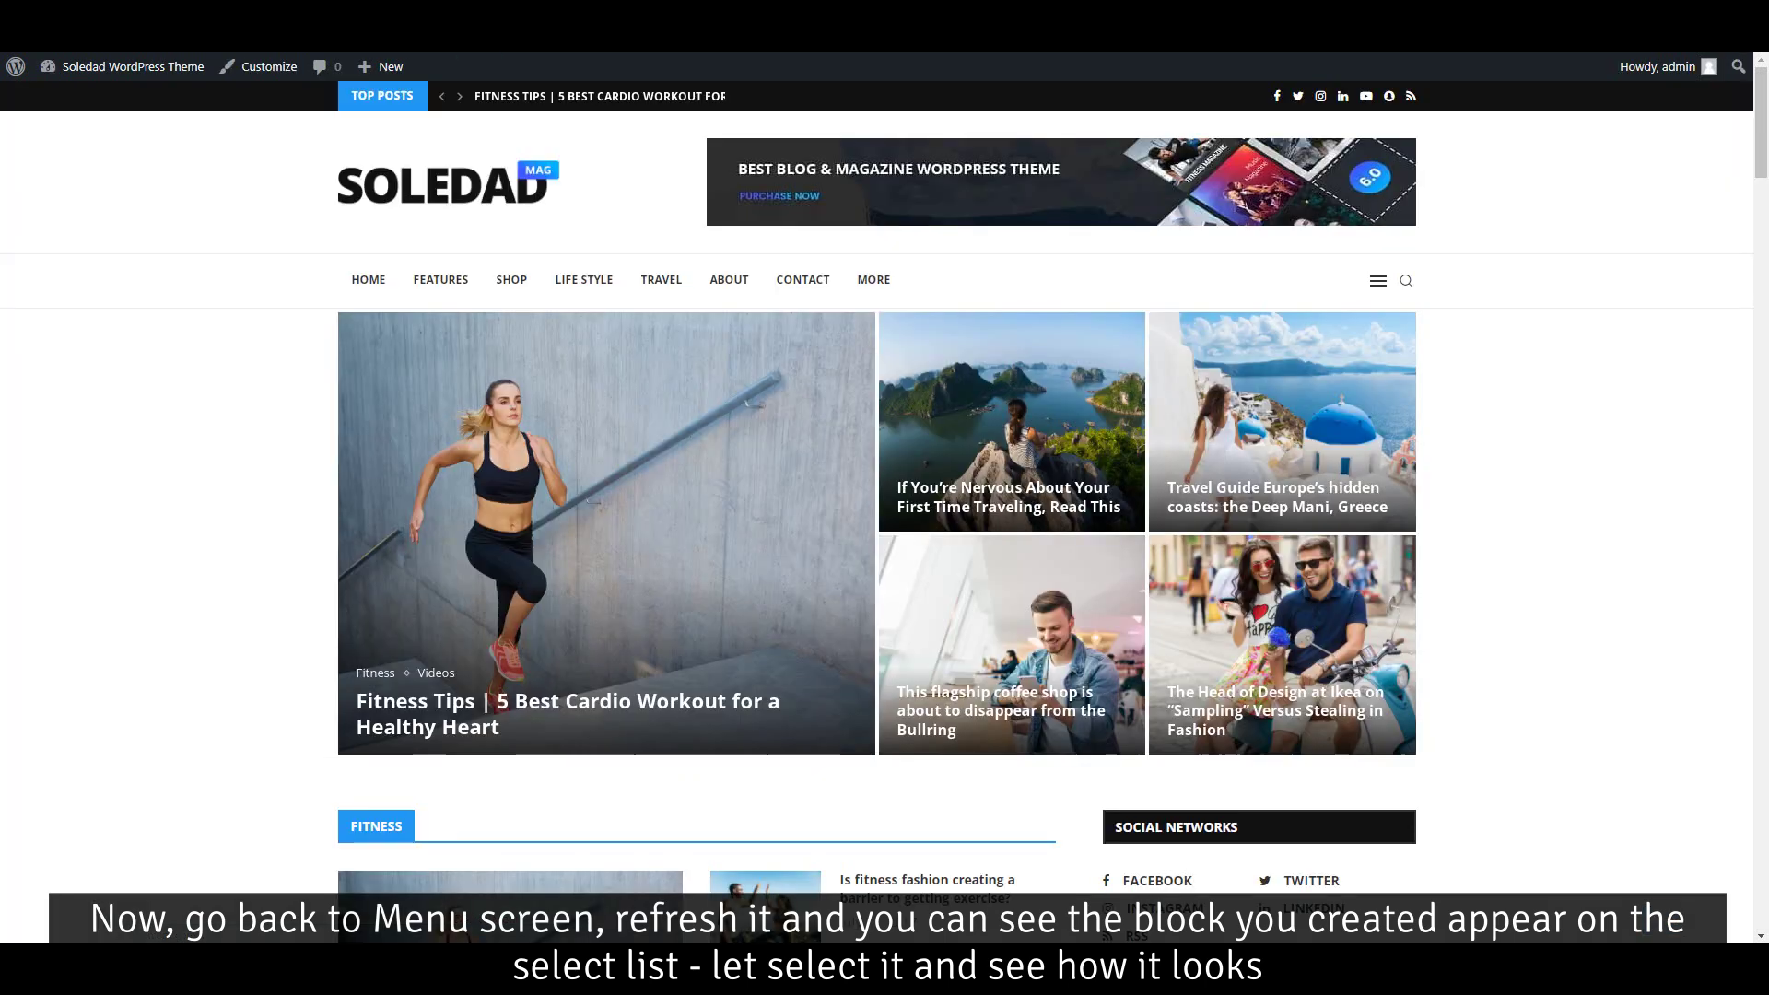
- Reload the site's home page and check the mega menu of the Features menu item
right_click(240, 400)
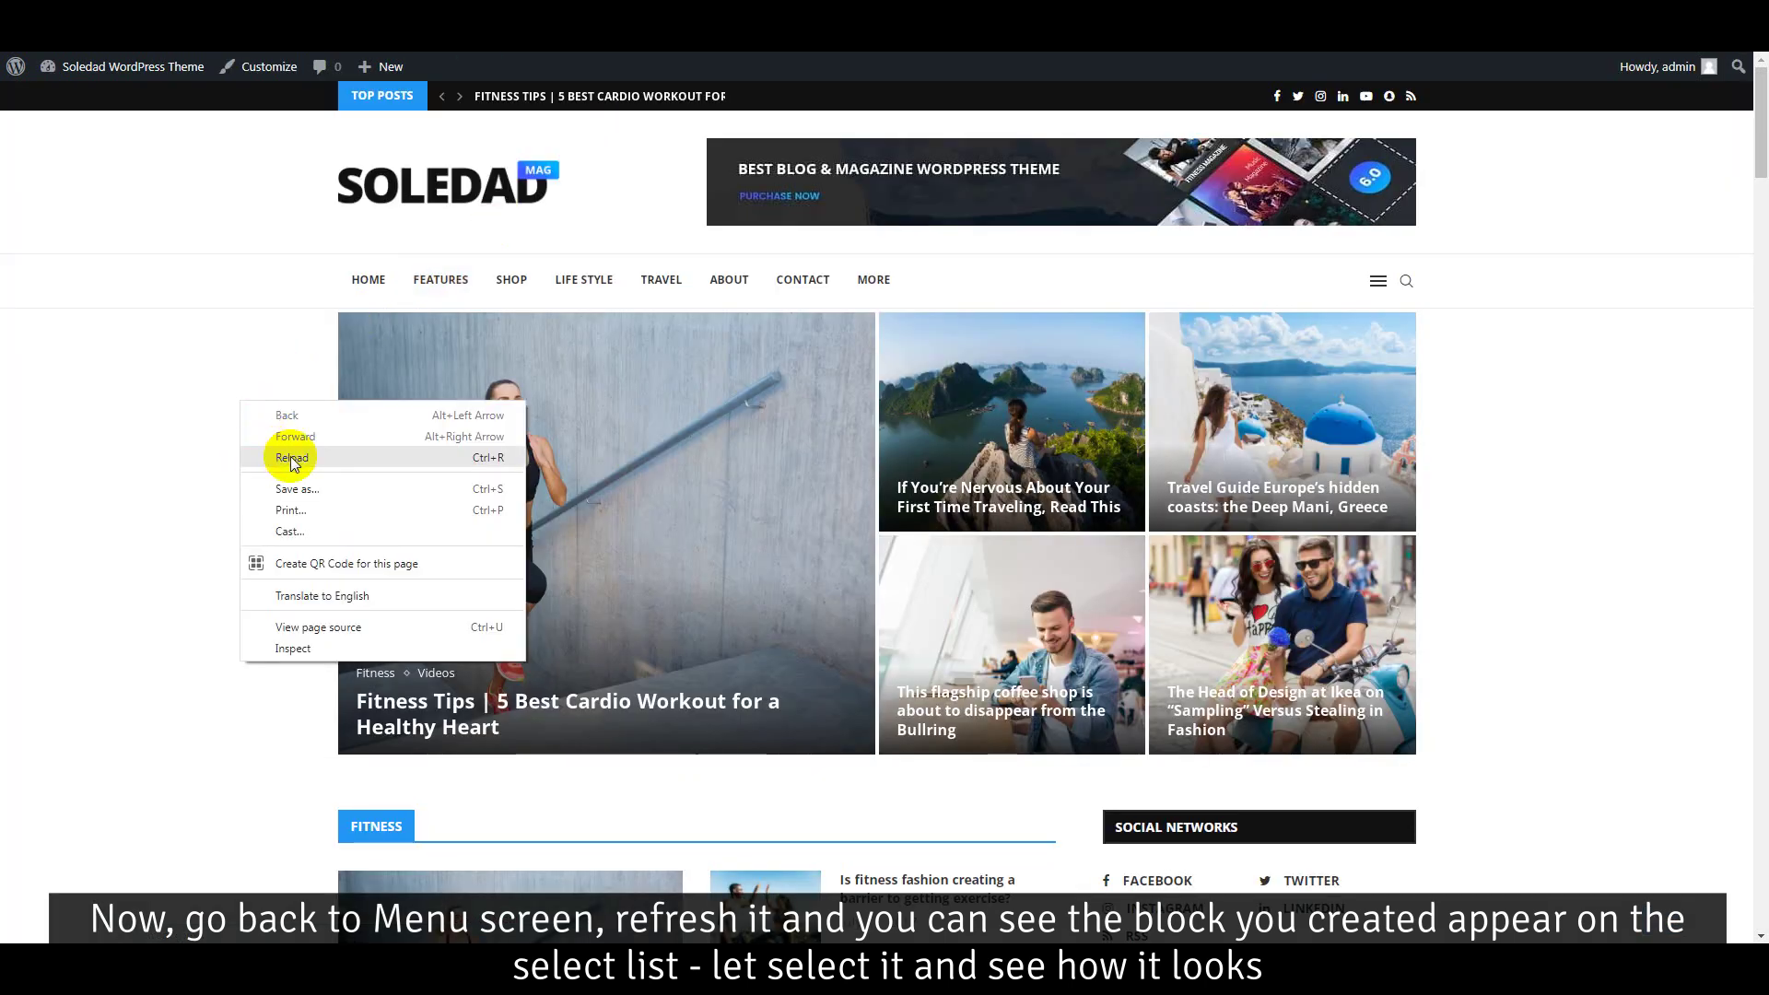
left_click(290, 458)
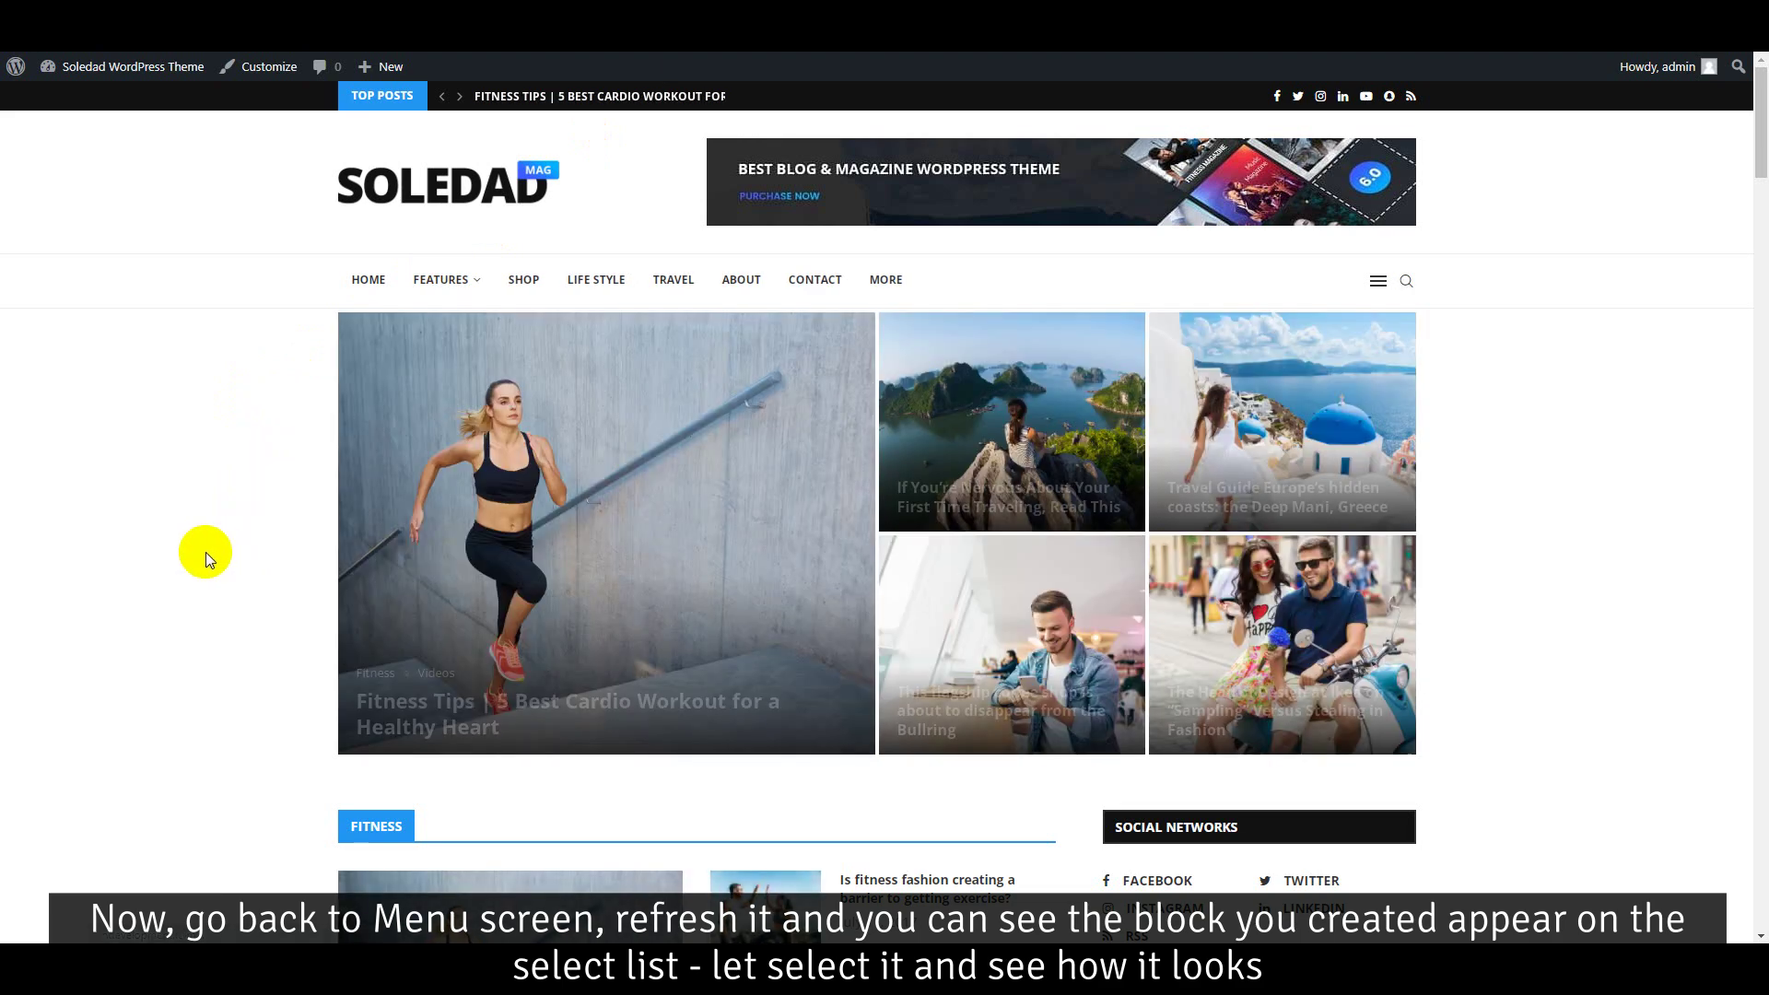
left_click(448, 286)
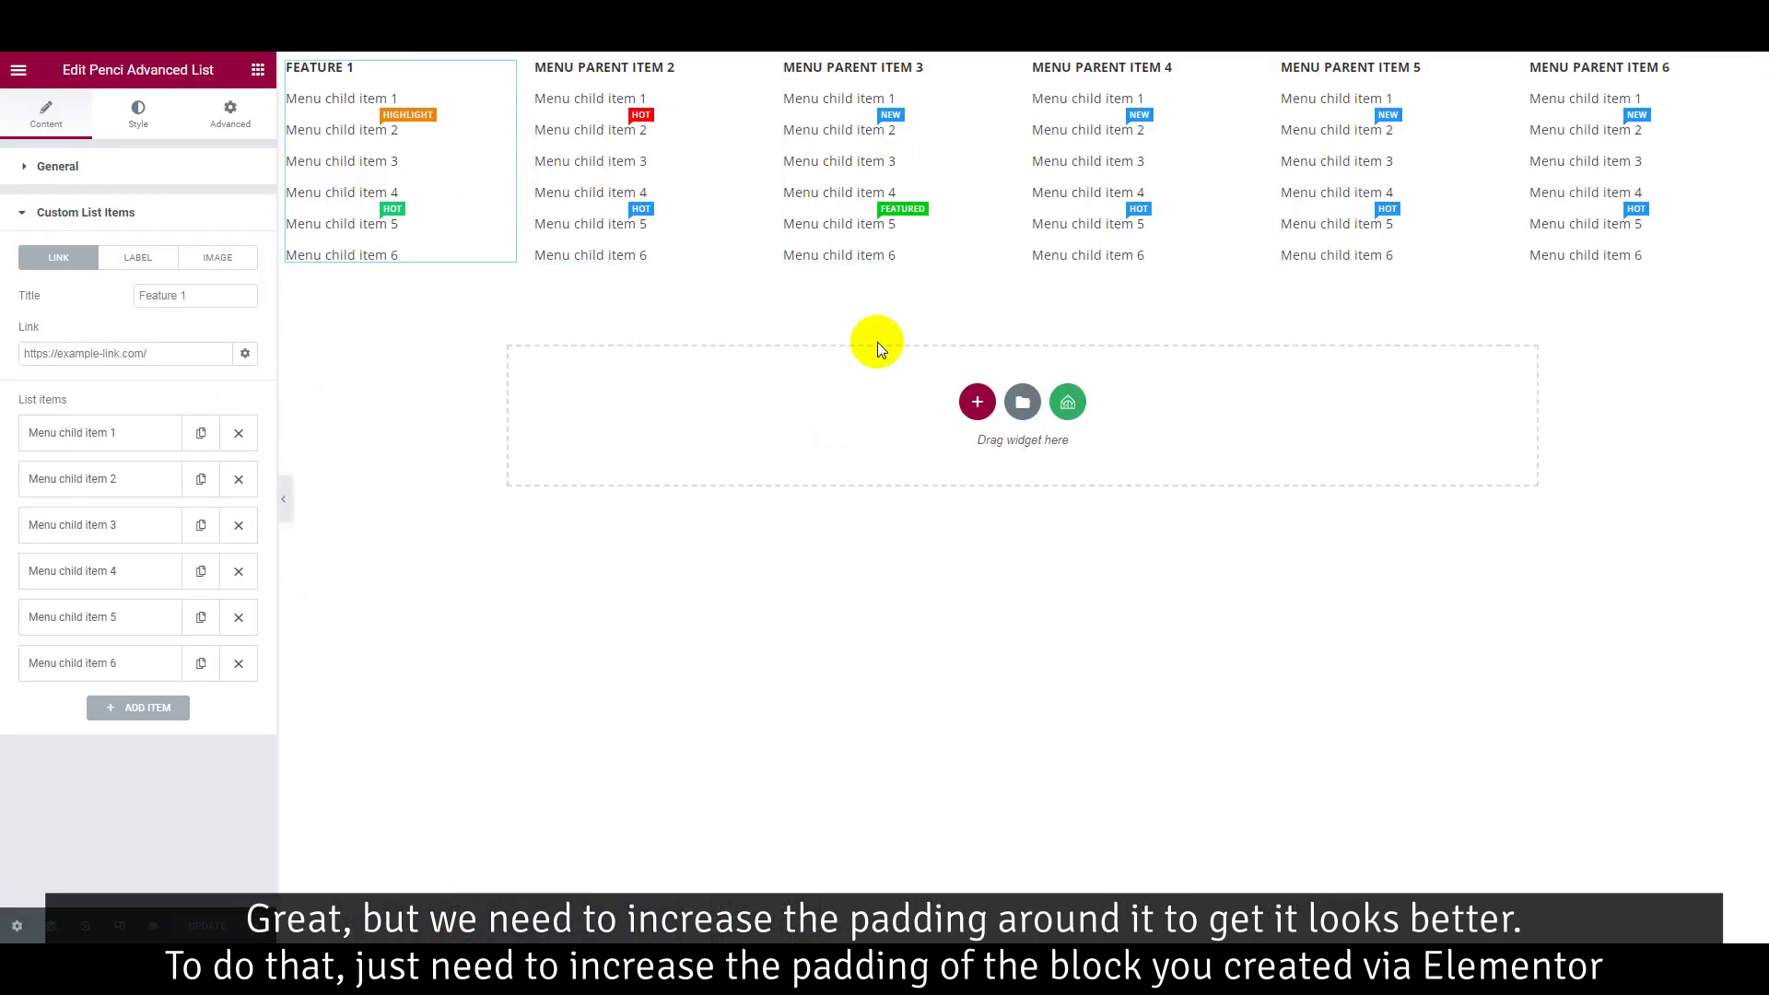
- In the Elementor editor, select the whole section through the Navigator and set its padding to 15 px on all sides
right_click(836, 368)
left_click(892, 490)
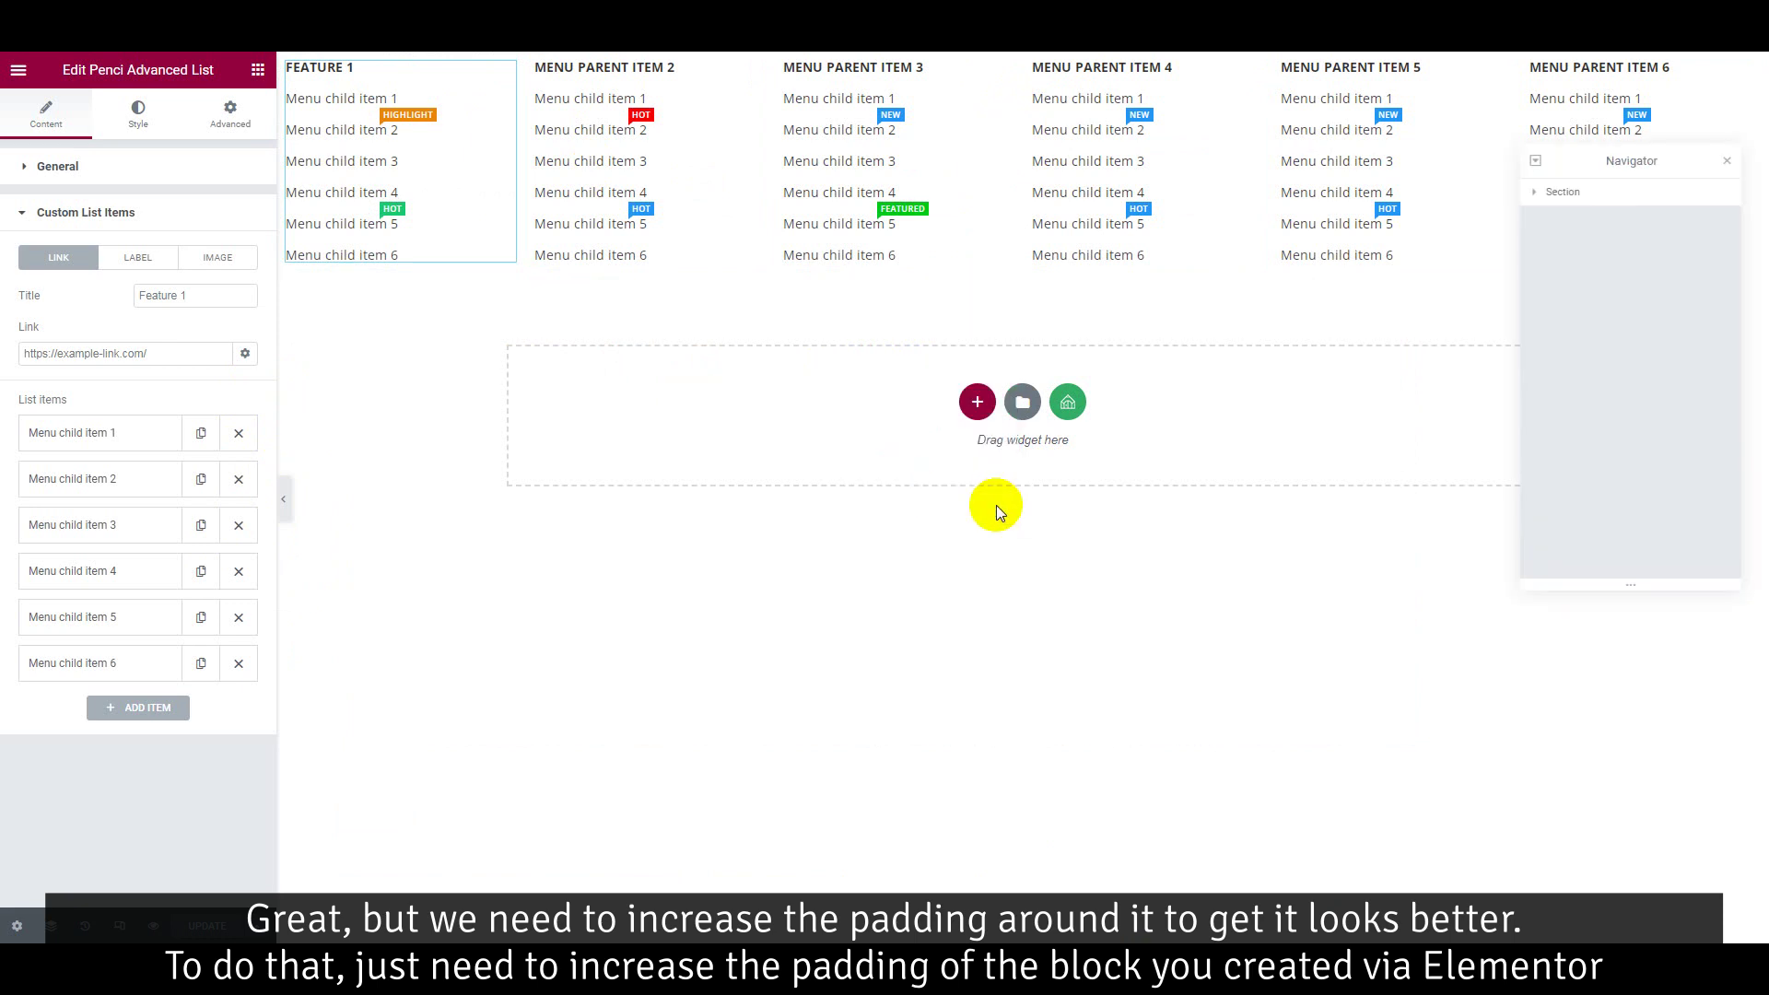
left_click(1586, 201)
left_click_drag(1579, 157, 1567, 308)
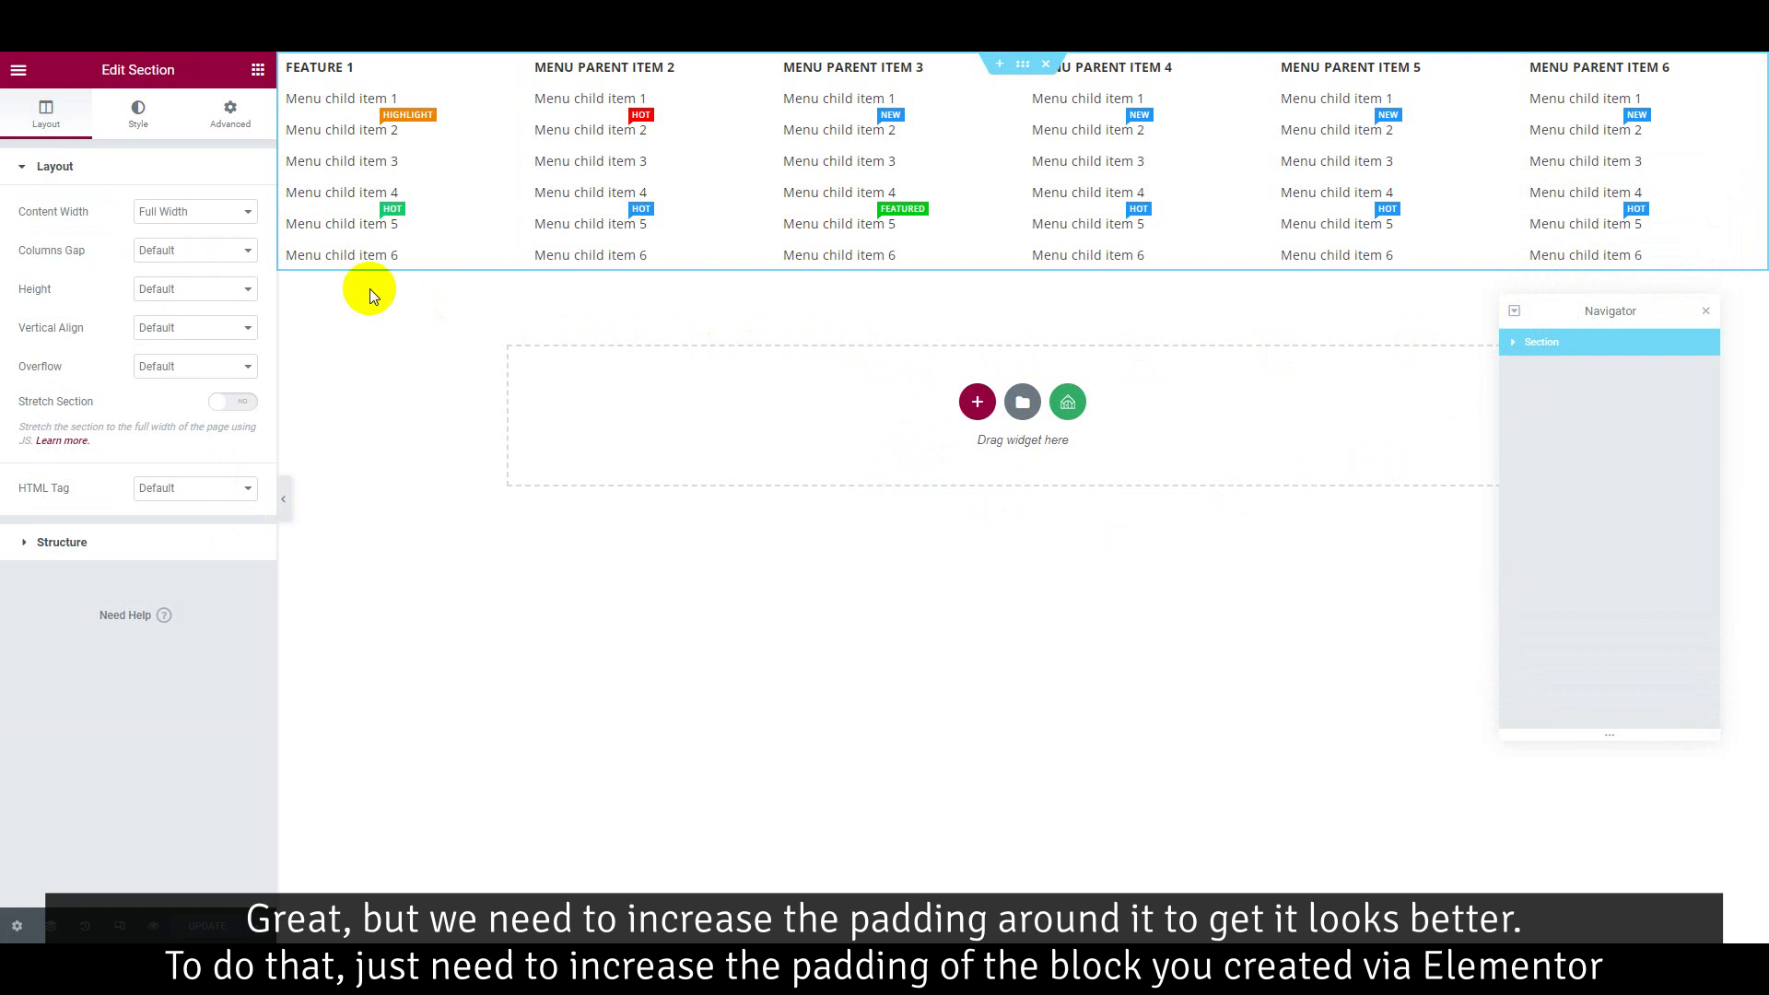
left_click(230, 119)
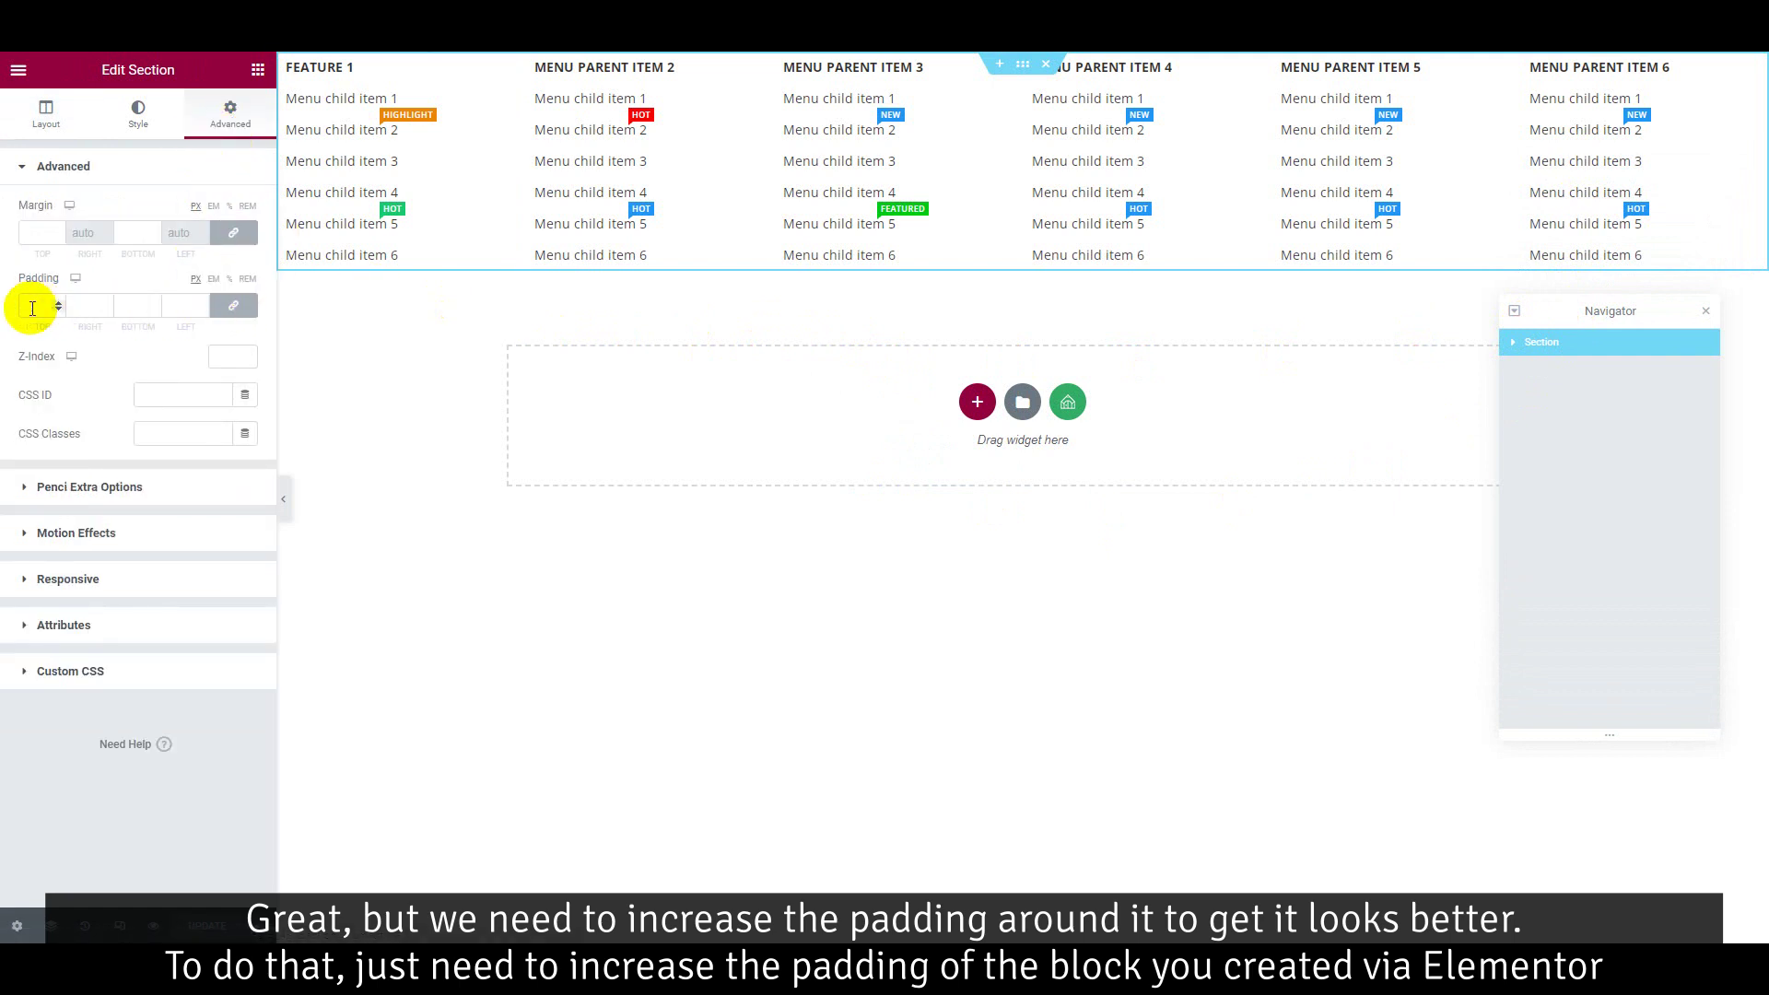
type("15")
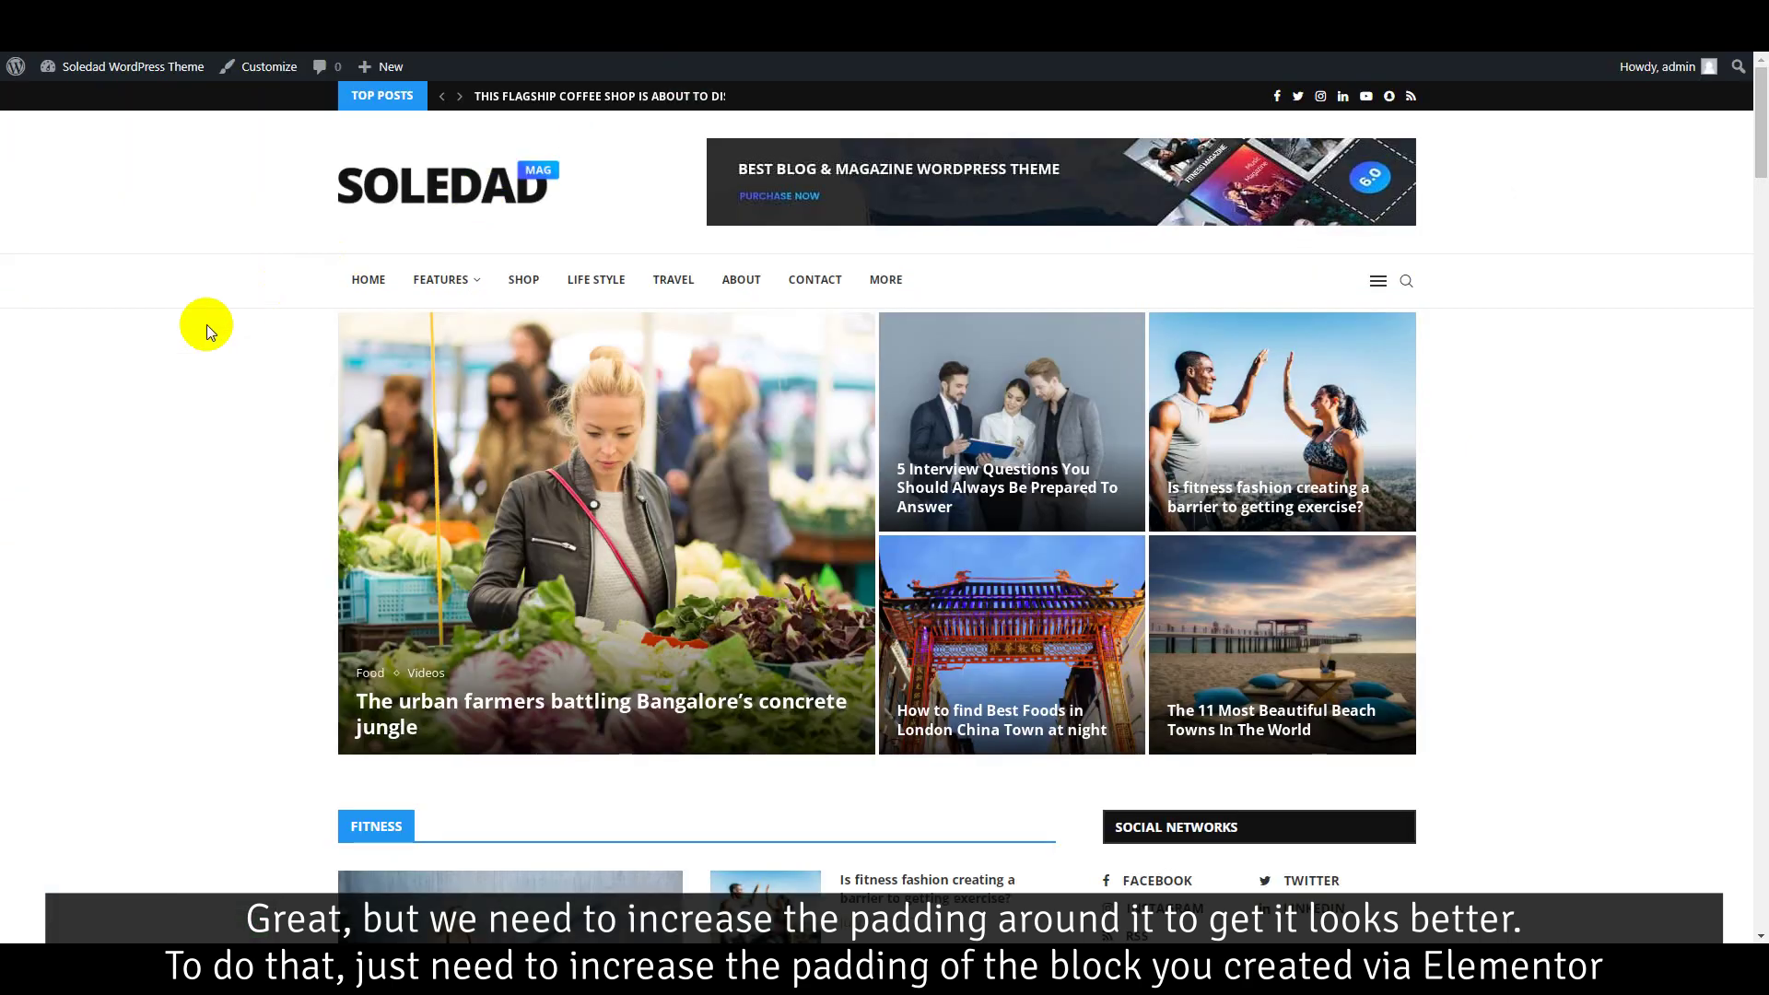
- Reload the home page and check the padding around the Features mega menu
right_click(199, 346)
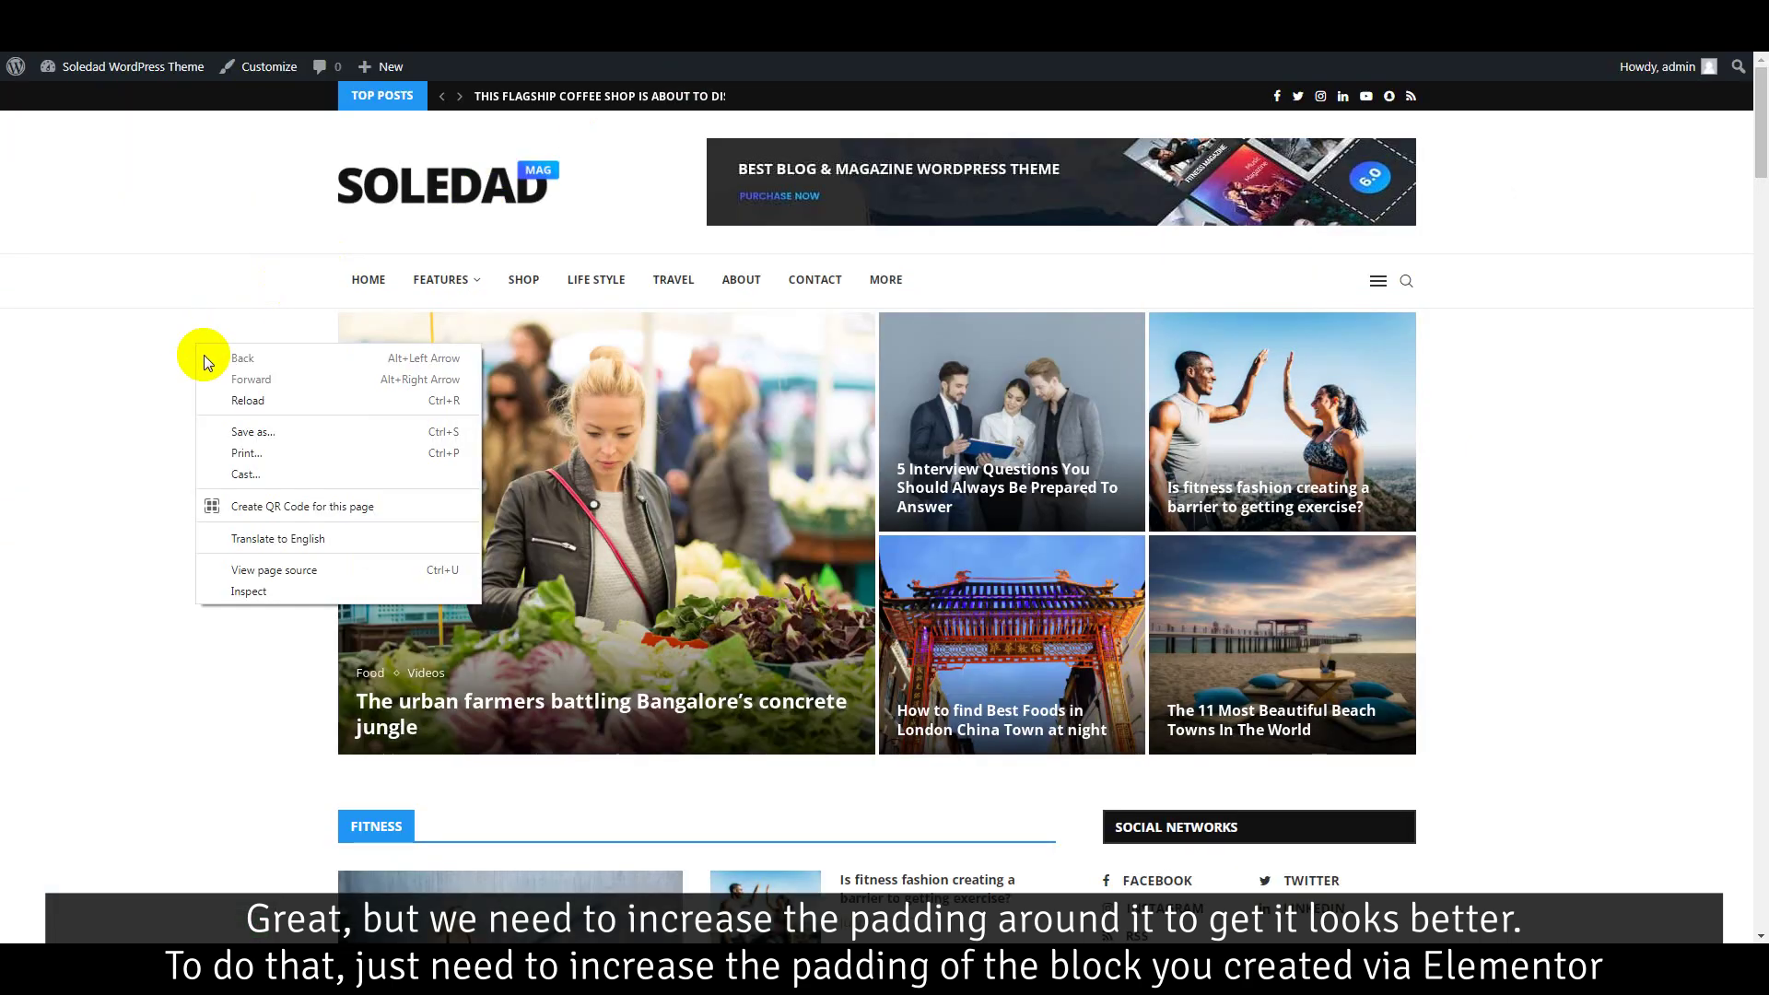
left_click(238, 406)
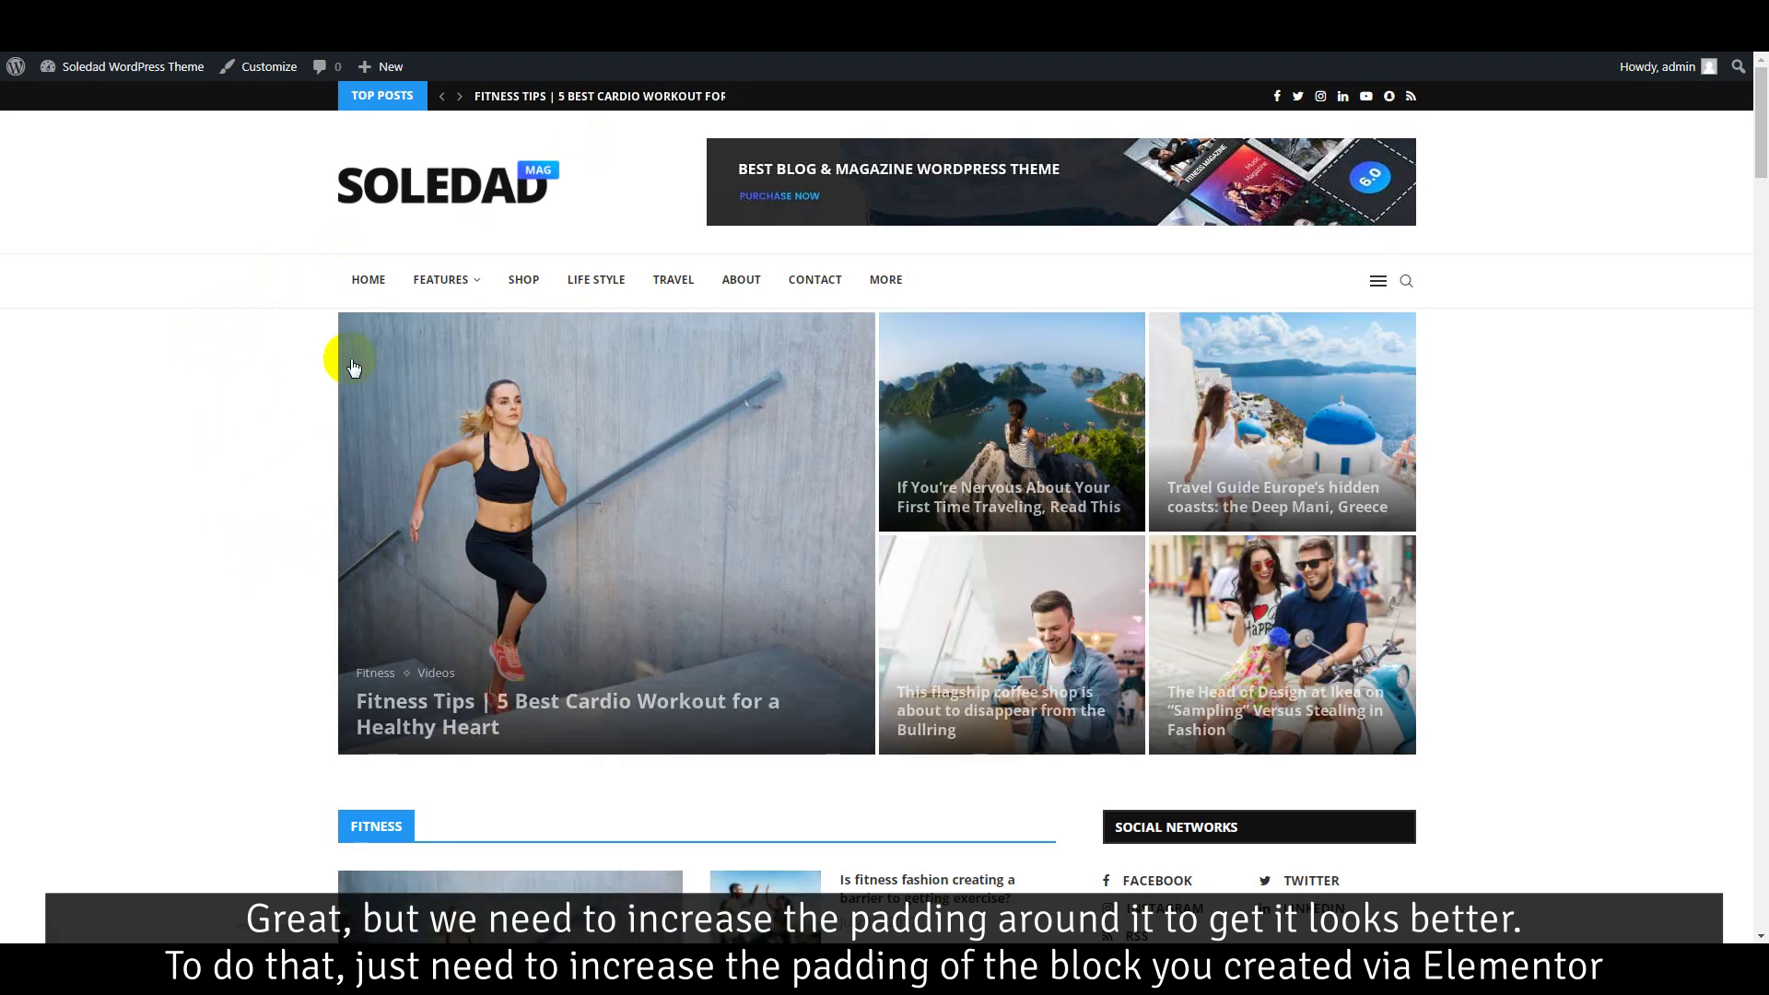
mouse_move(460, 264)
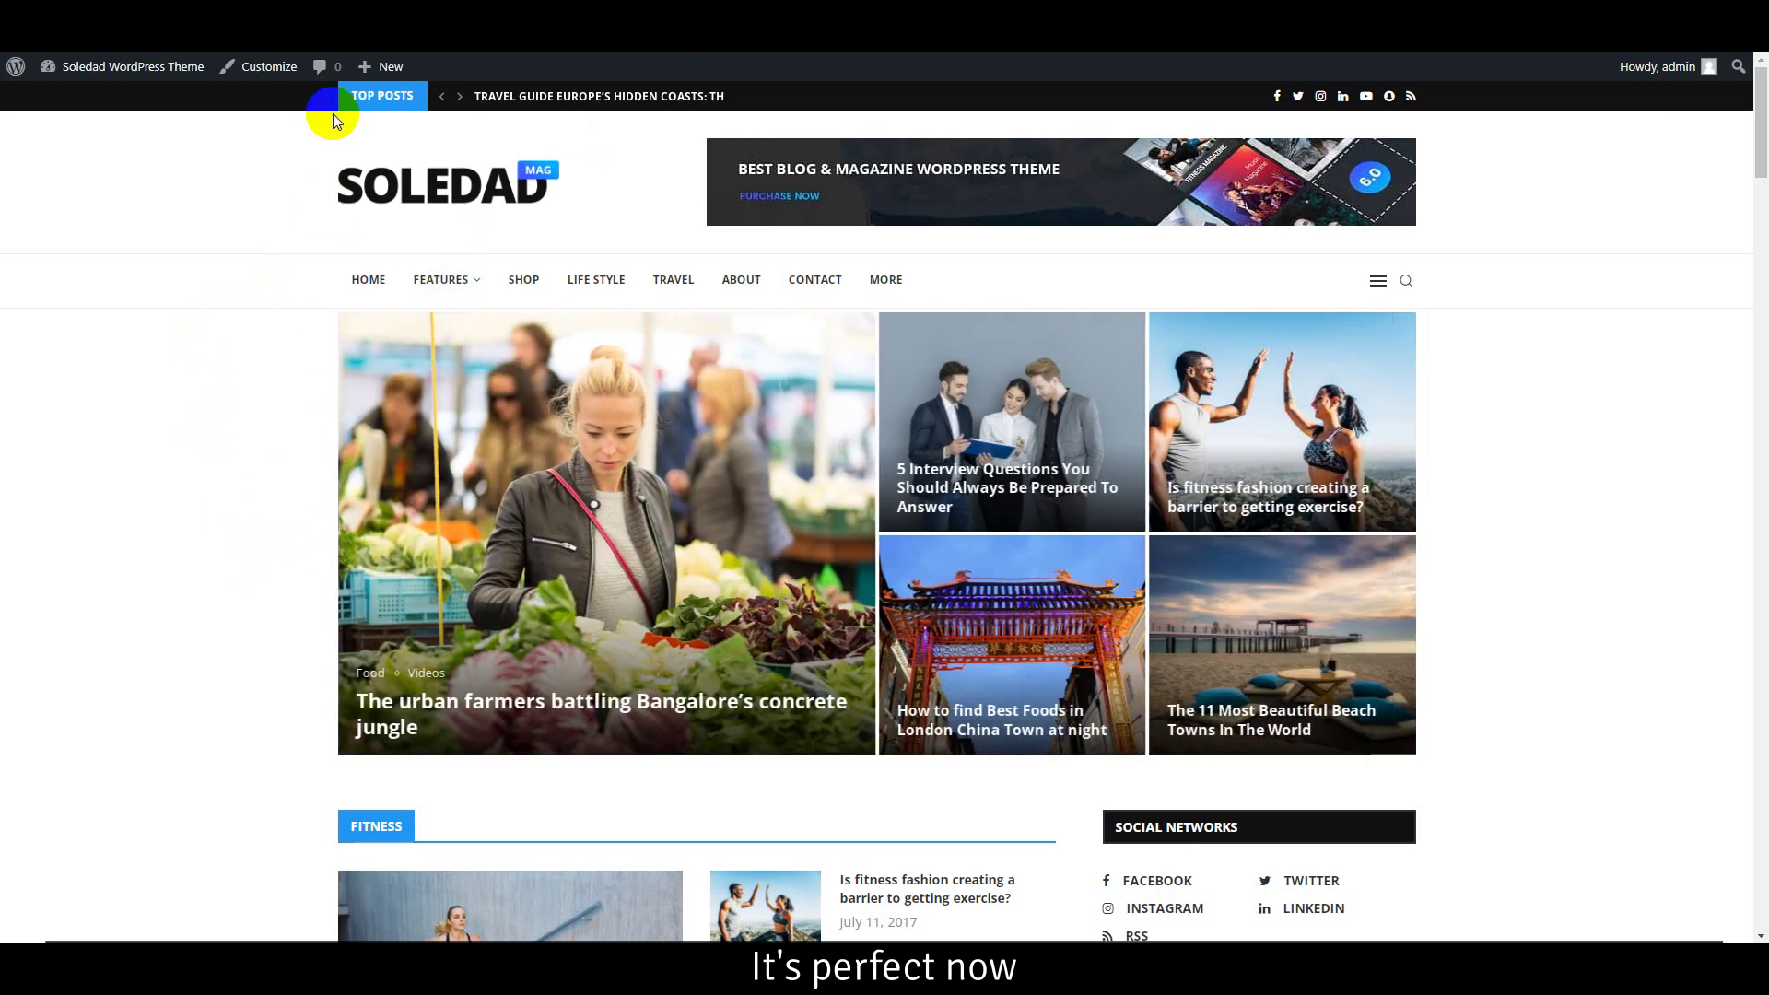
- On the WordPress Menus page, give the Features menu item the label text "New" with label style Style 1
key("ctrl+Tab")
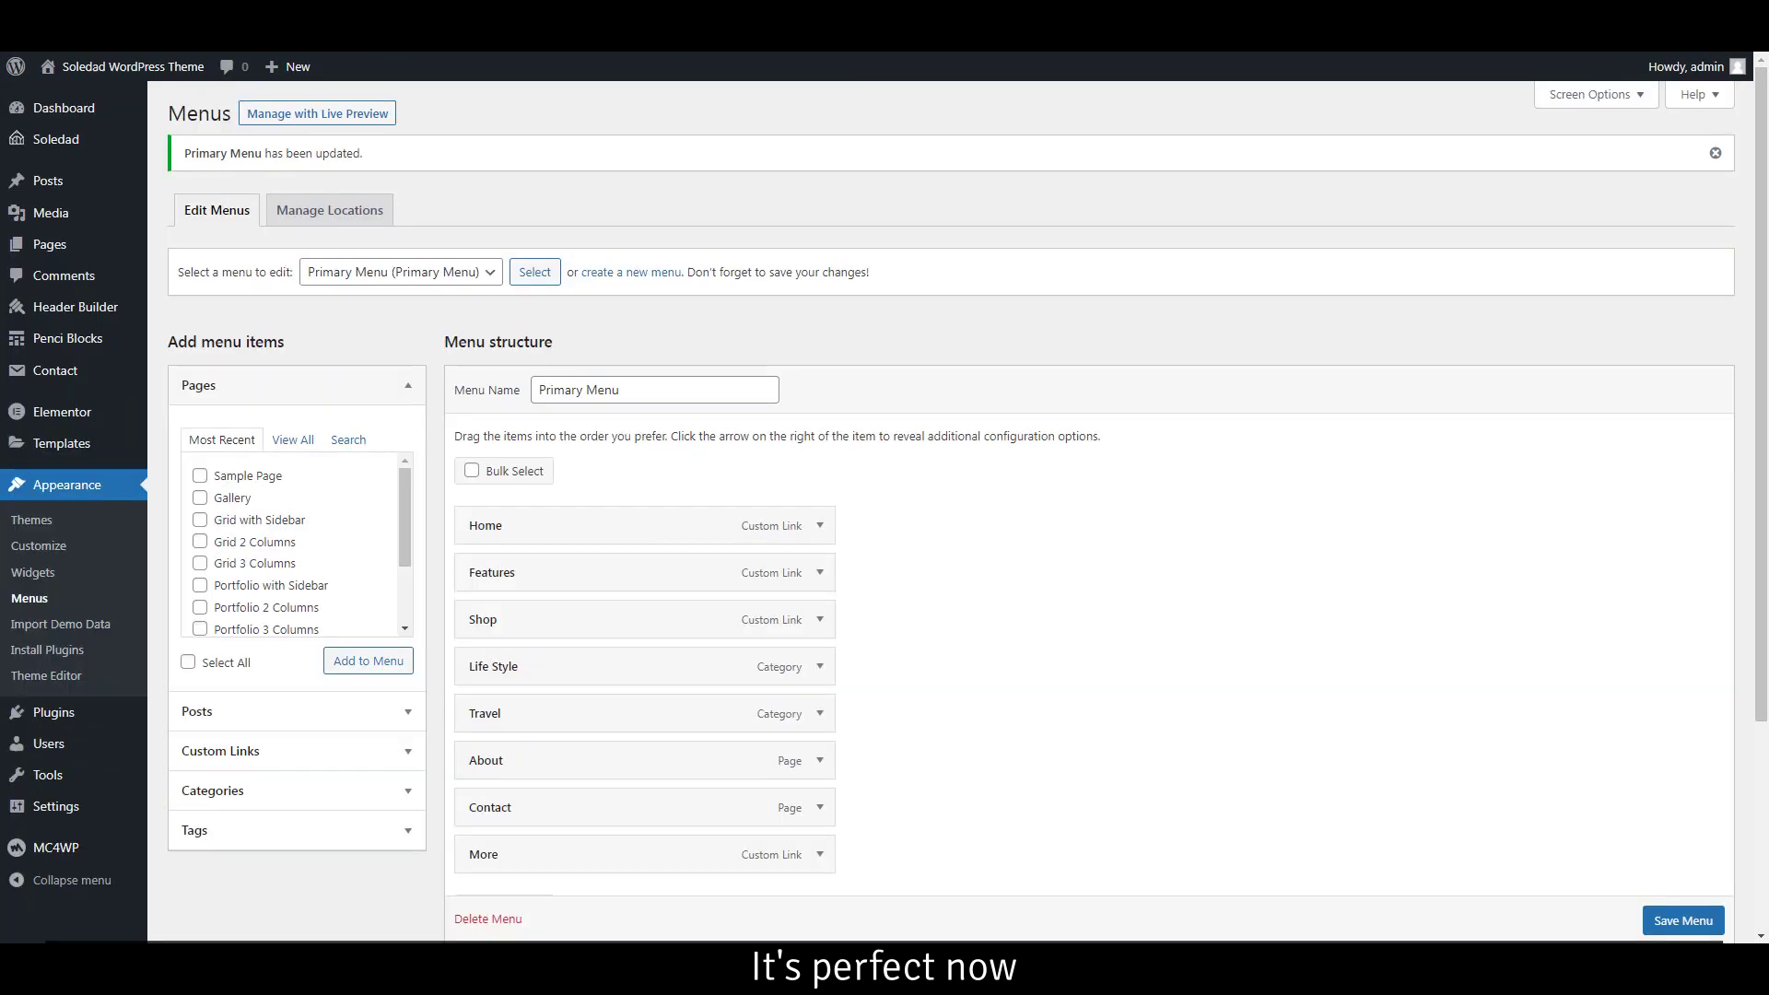
left_click(819, 572)
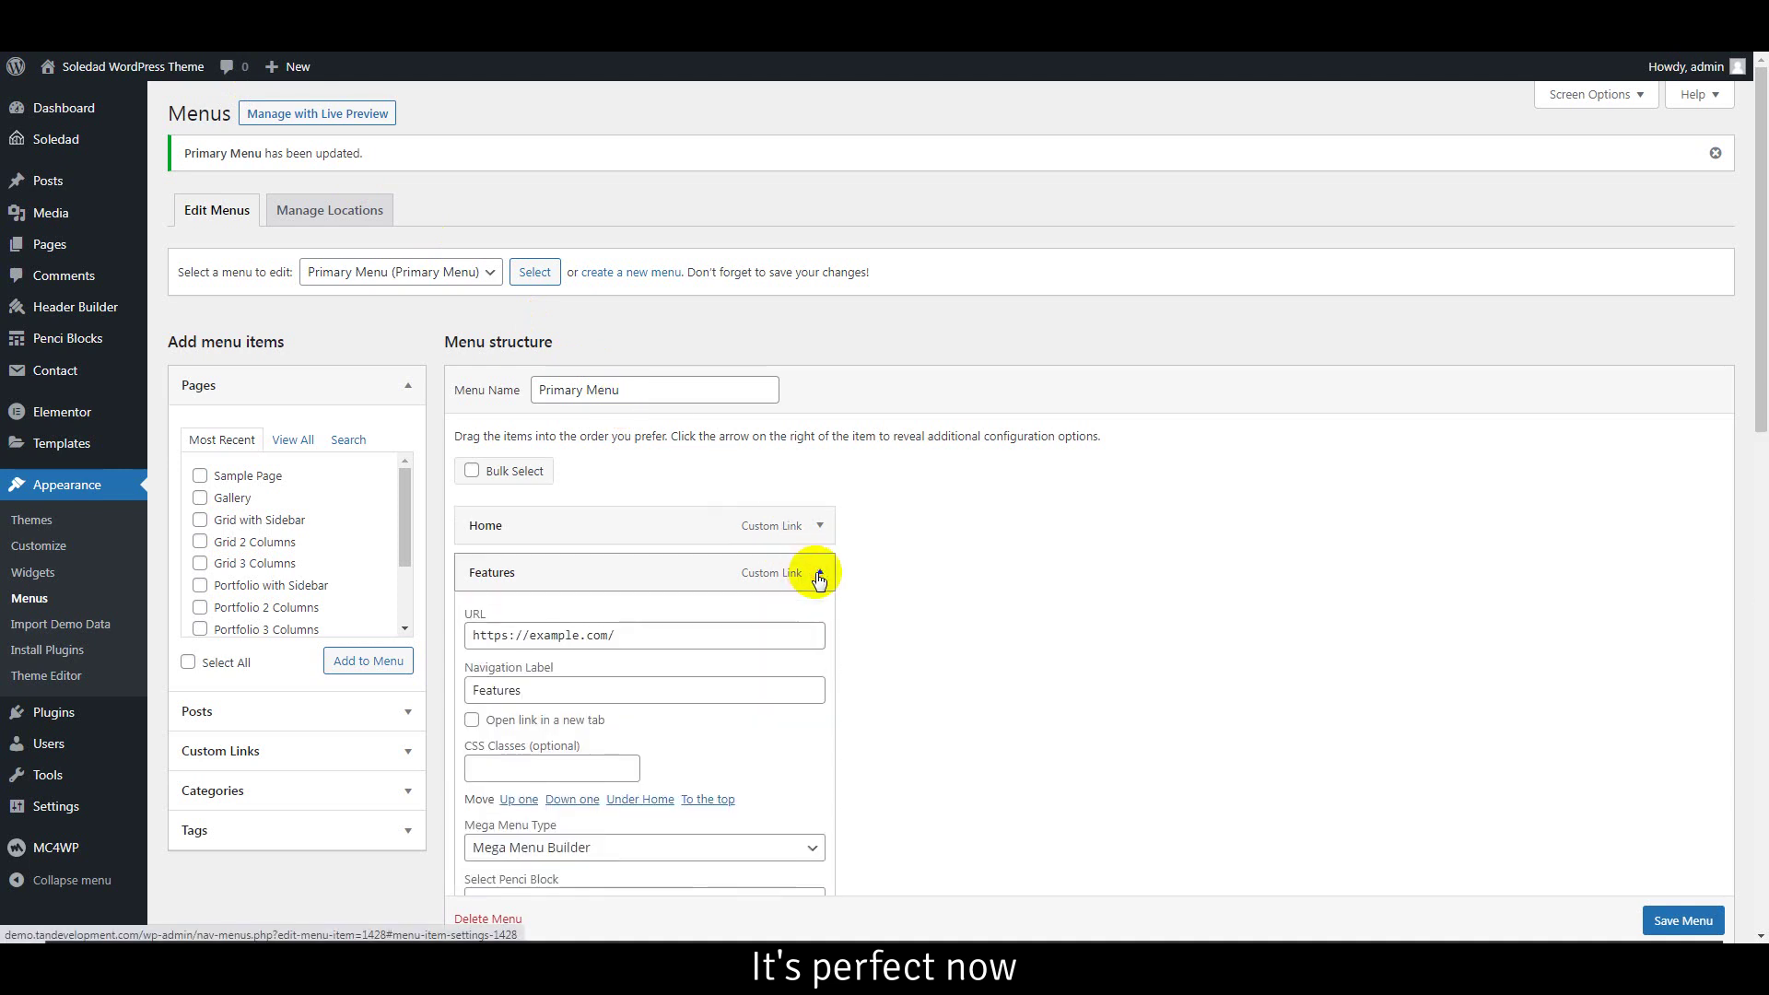
scroll(819, 577, "down", 2)
scroll(815, 575, "down", 3)
scroll(833, 599, "down", 3)
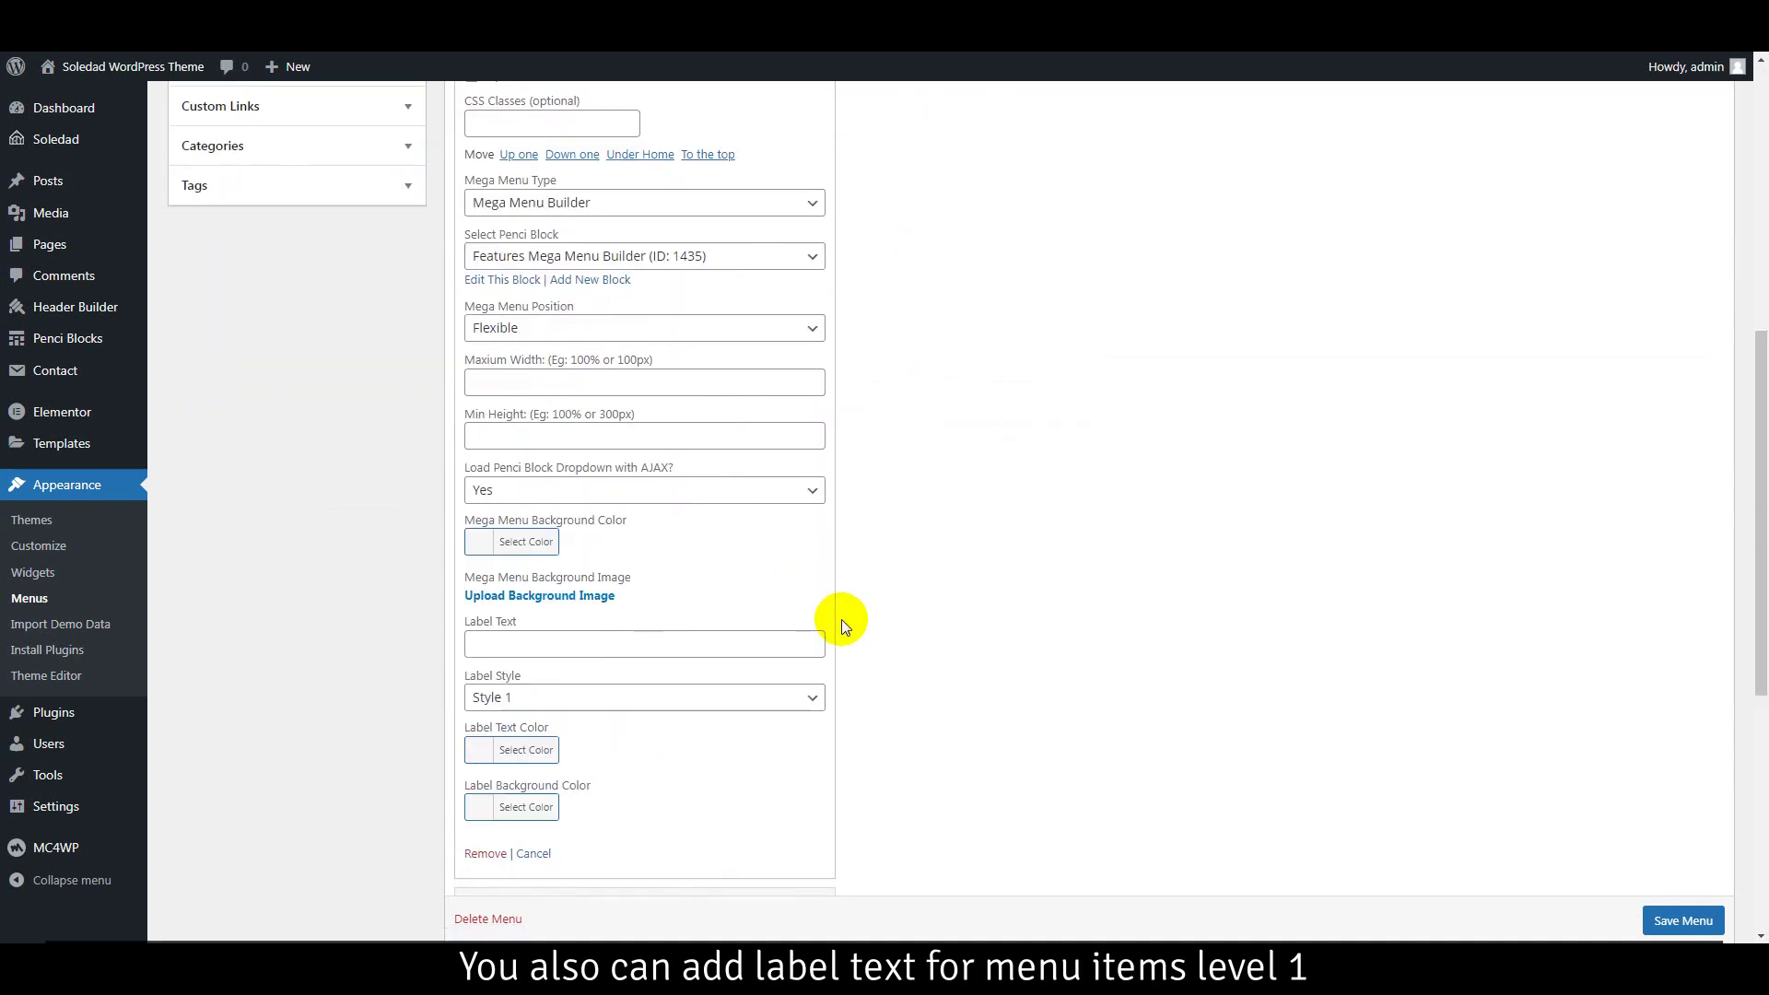
left_click(595, 551)
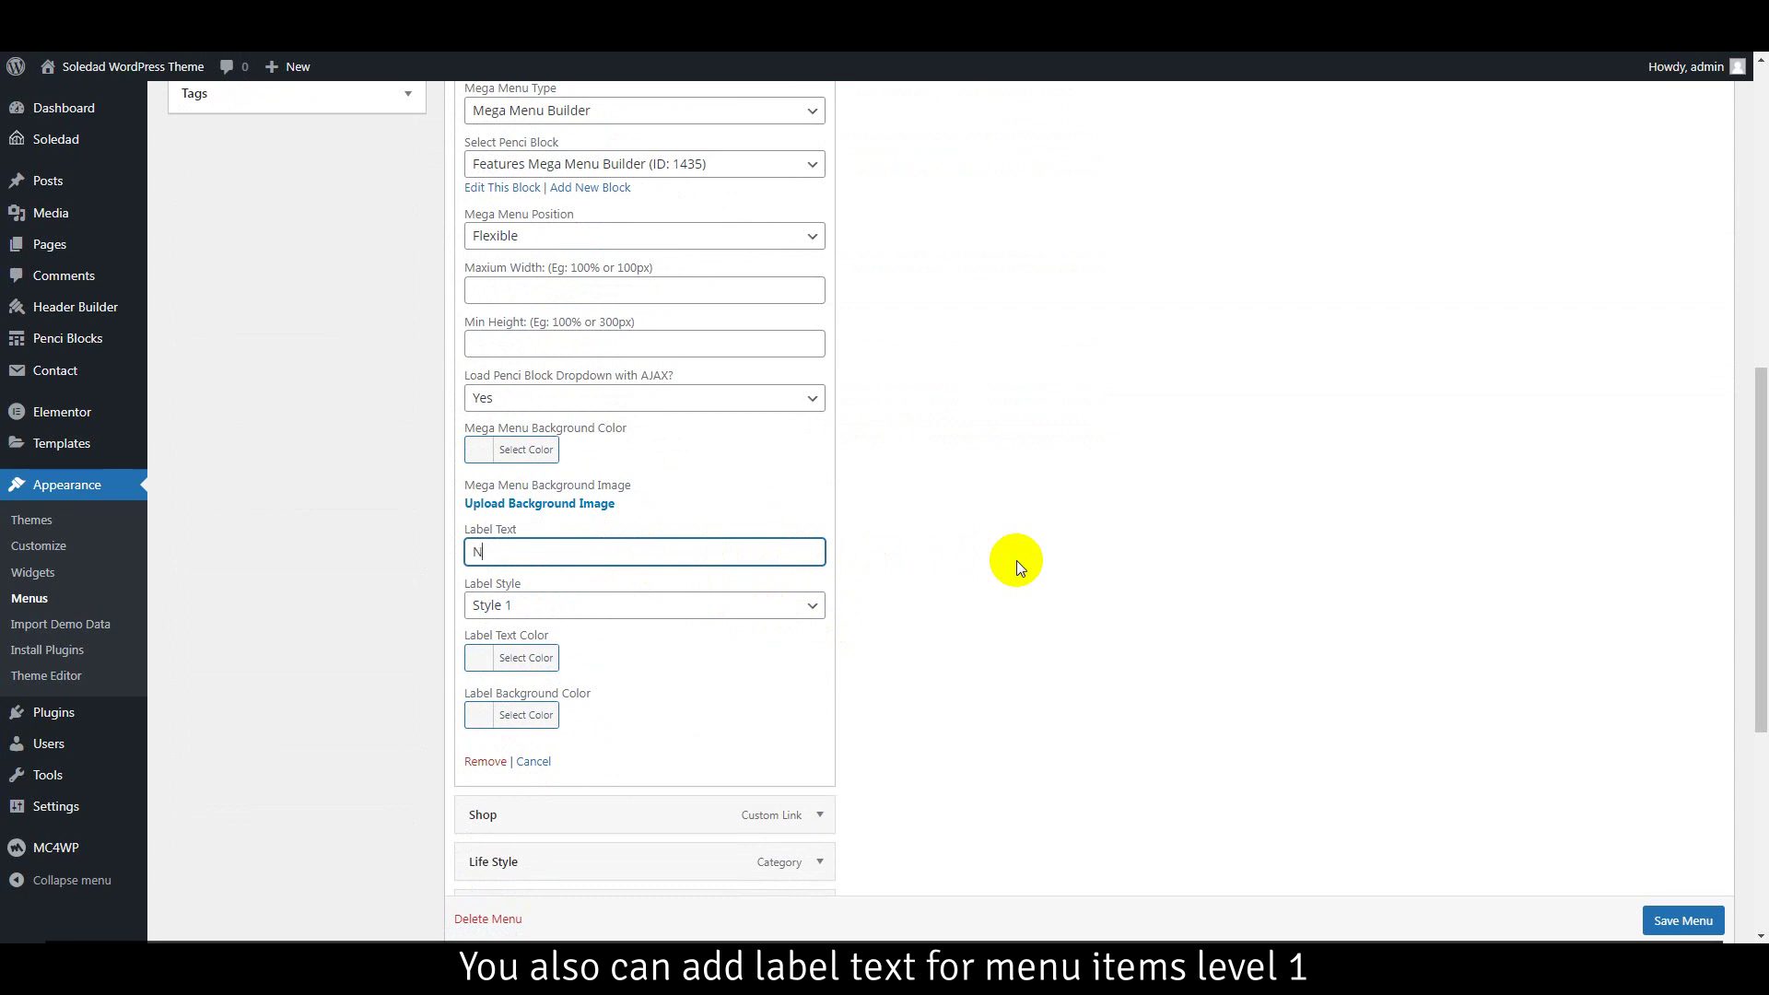
left_click(715, 603)
left_click(716, 605)
left_click(546, 665)
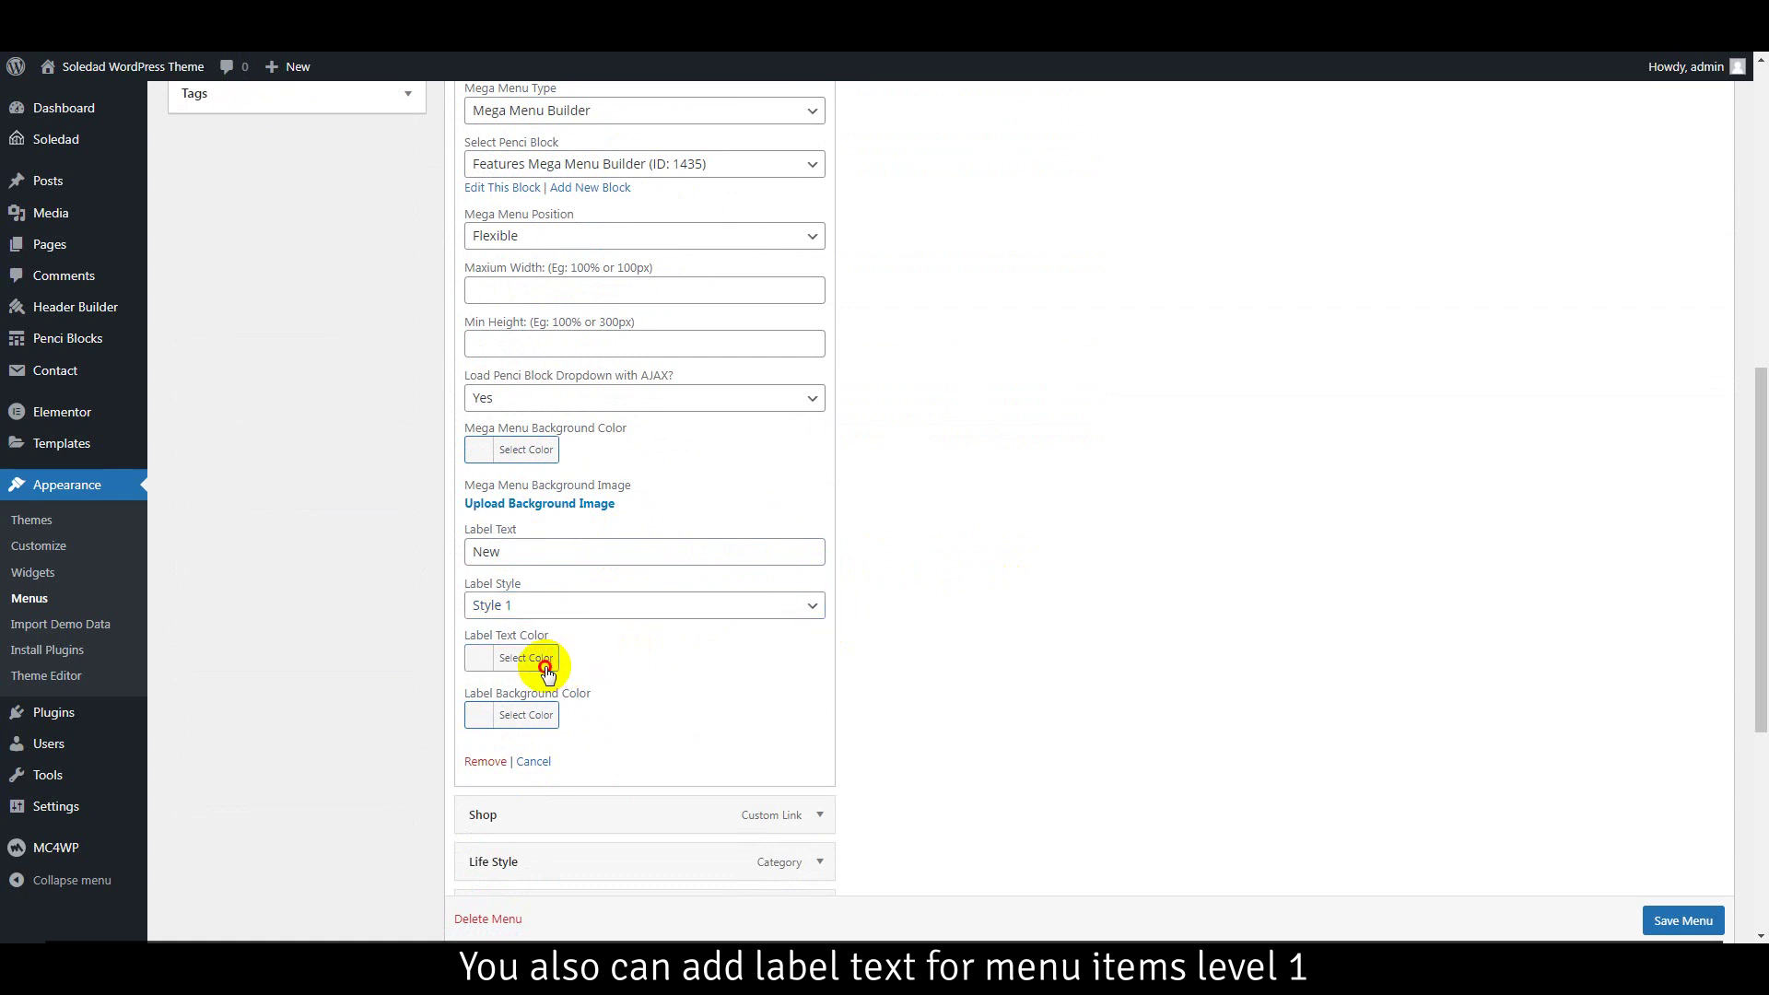
scroll(545, 666, "down", 2)
left_click(547, 689)
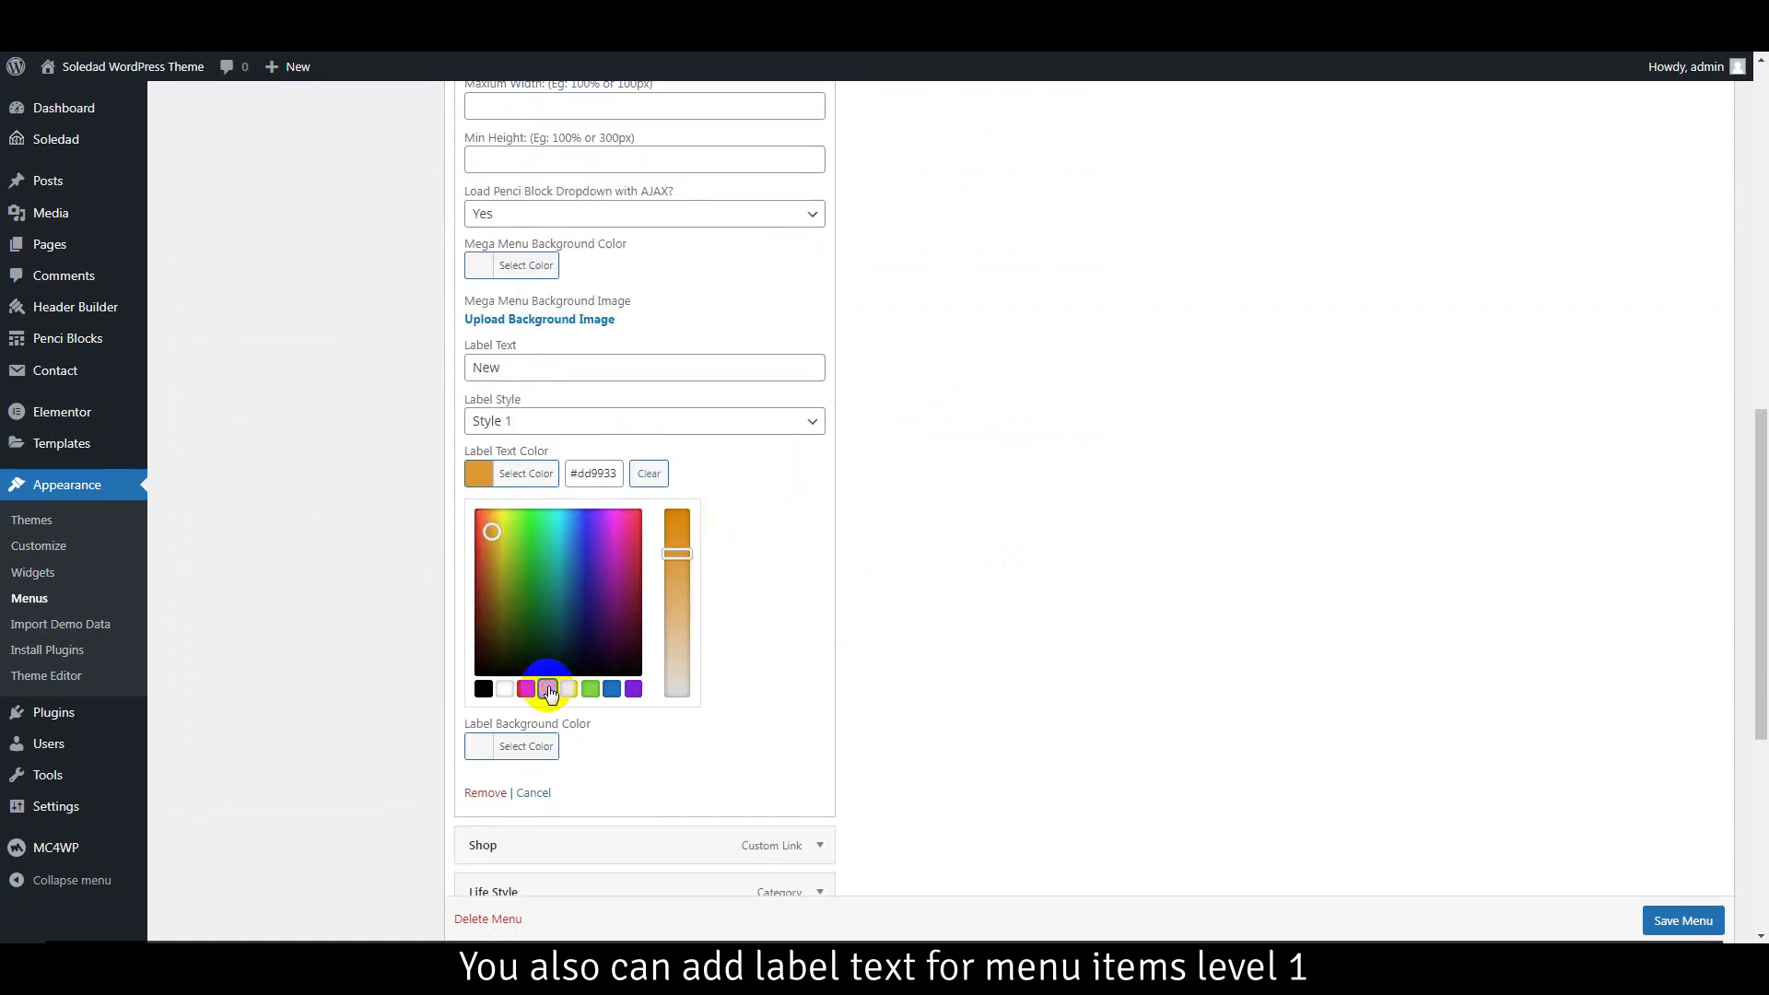
left_click(648, 474)
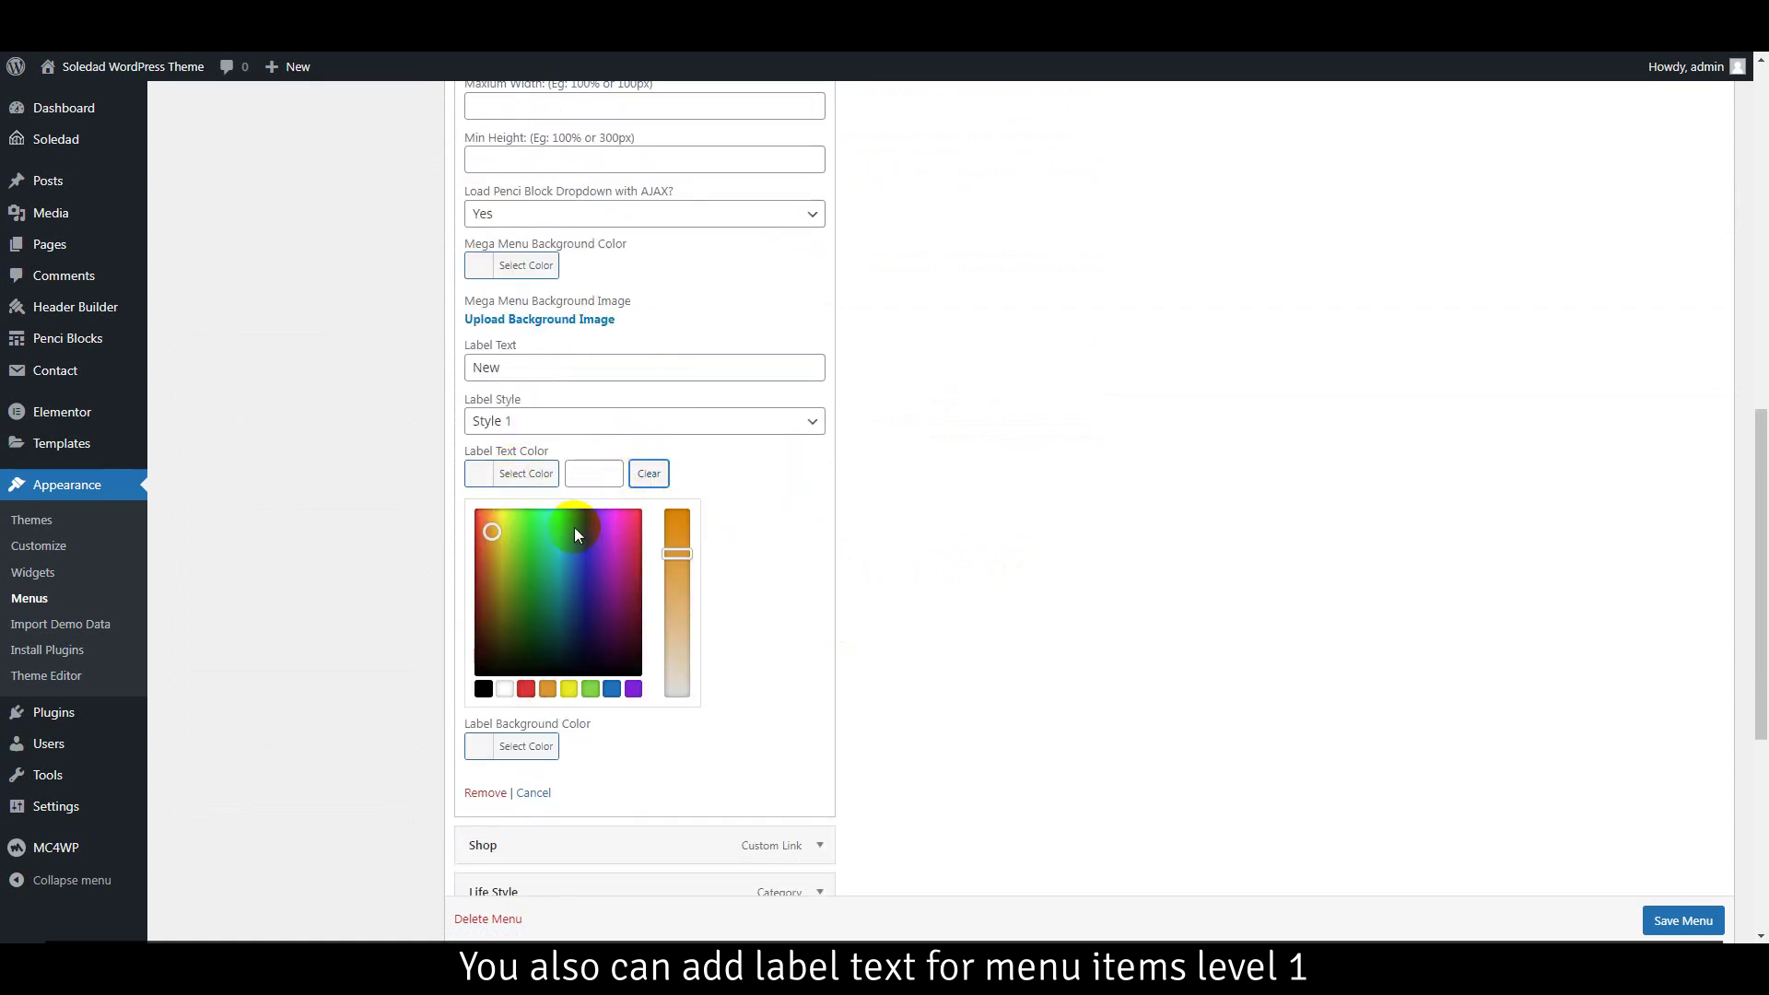
left_click(525, 474)
- Set the Features item's label background color to the orange preset and save the Primary Menu
left_click(523, 531)
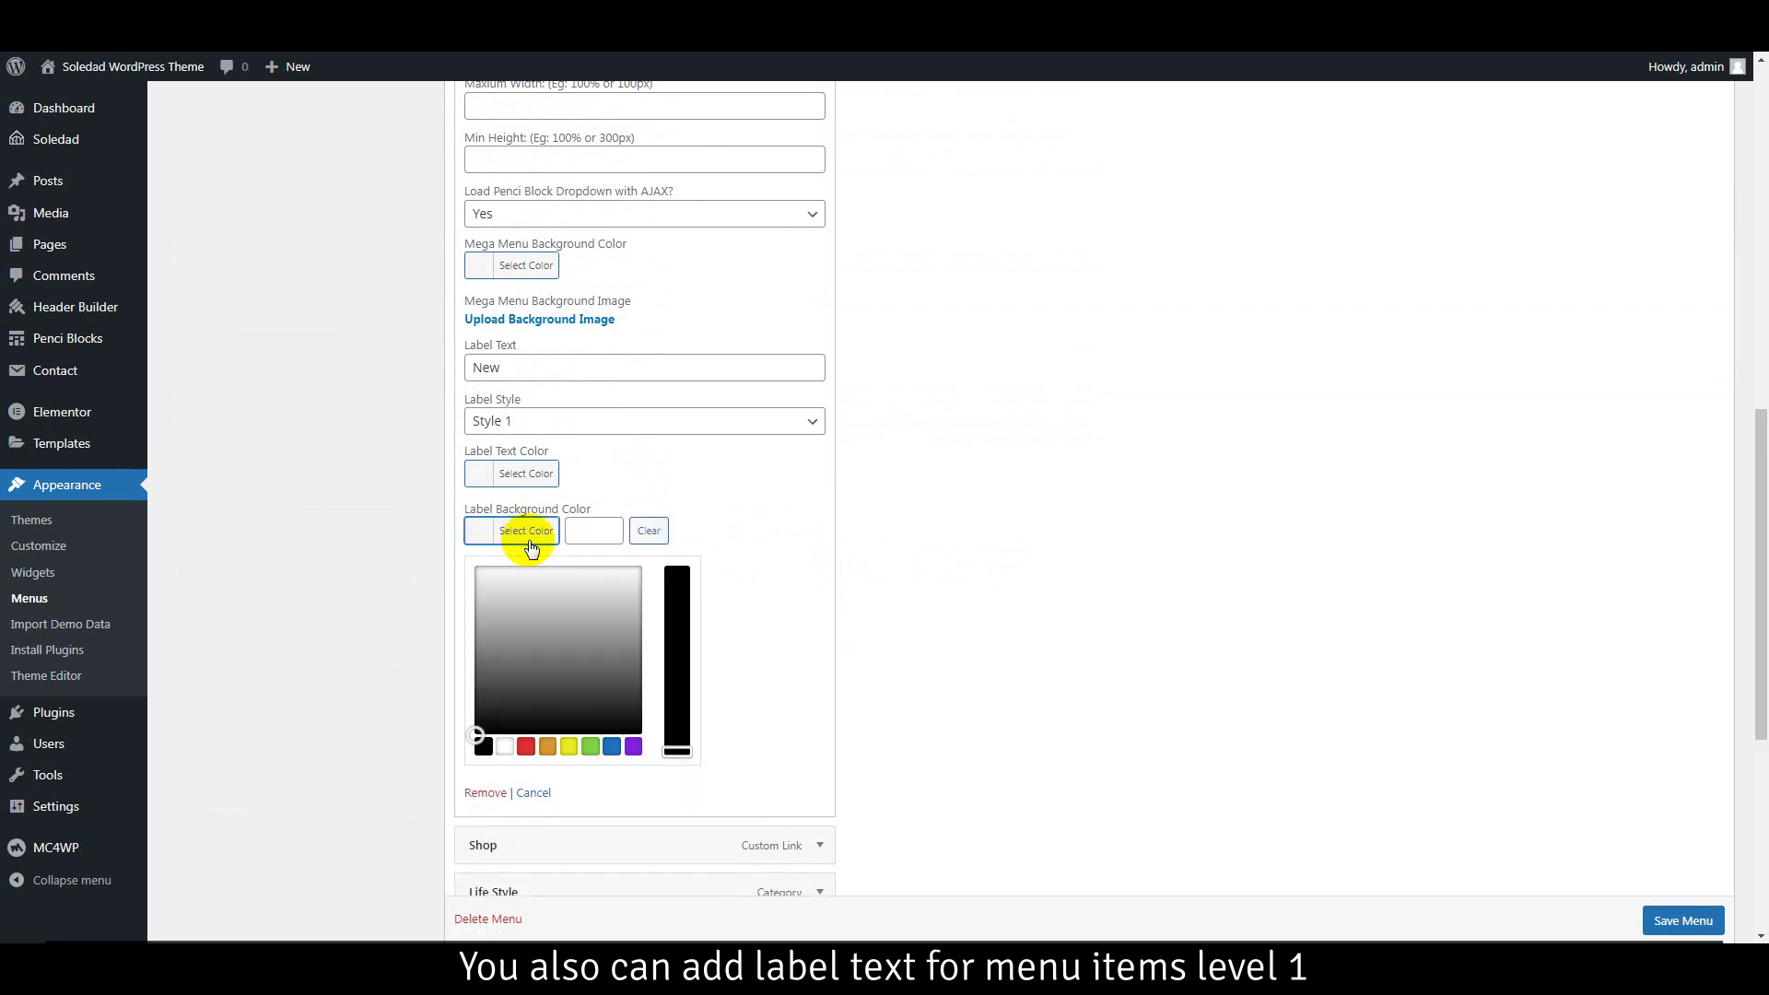
left_click(547, 748)
left_click(529, 530)
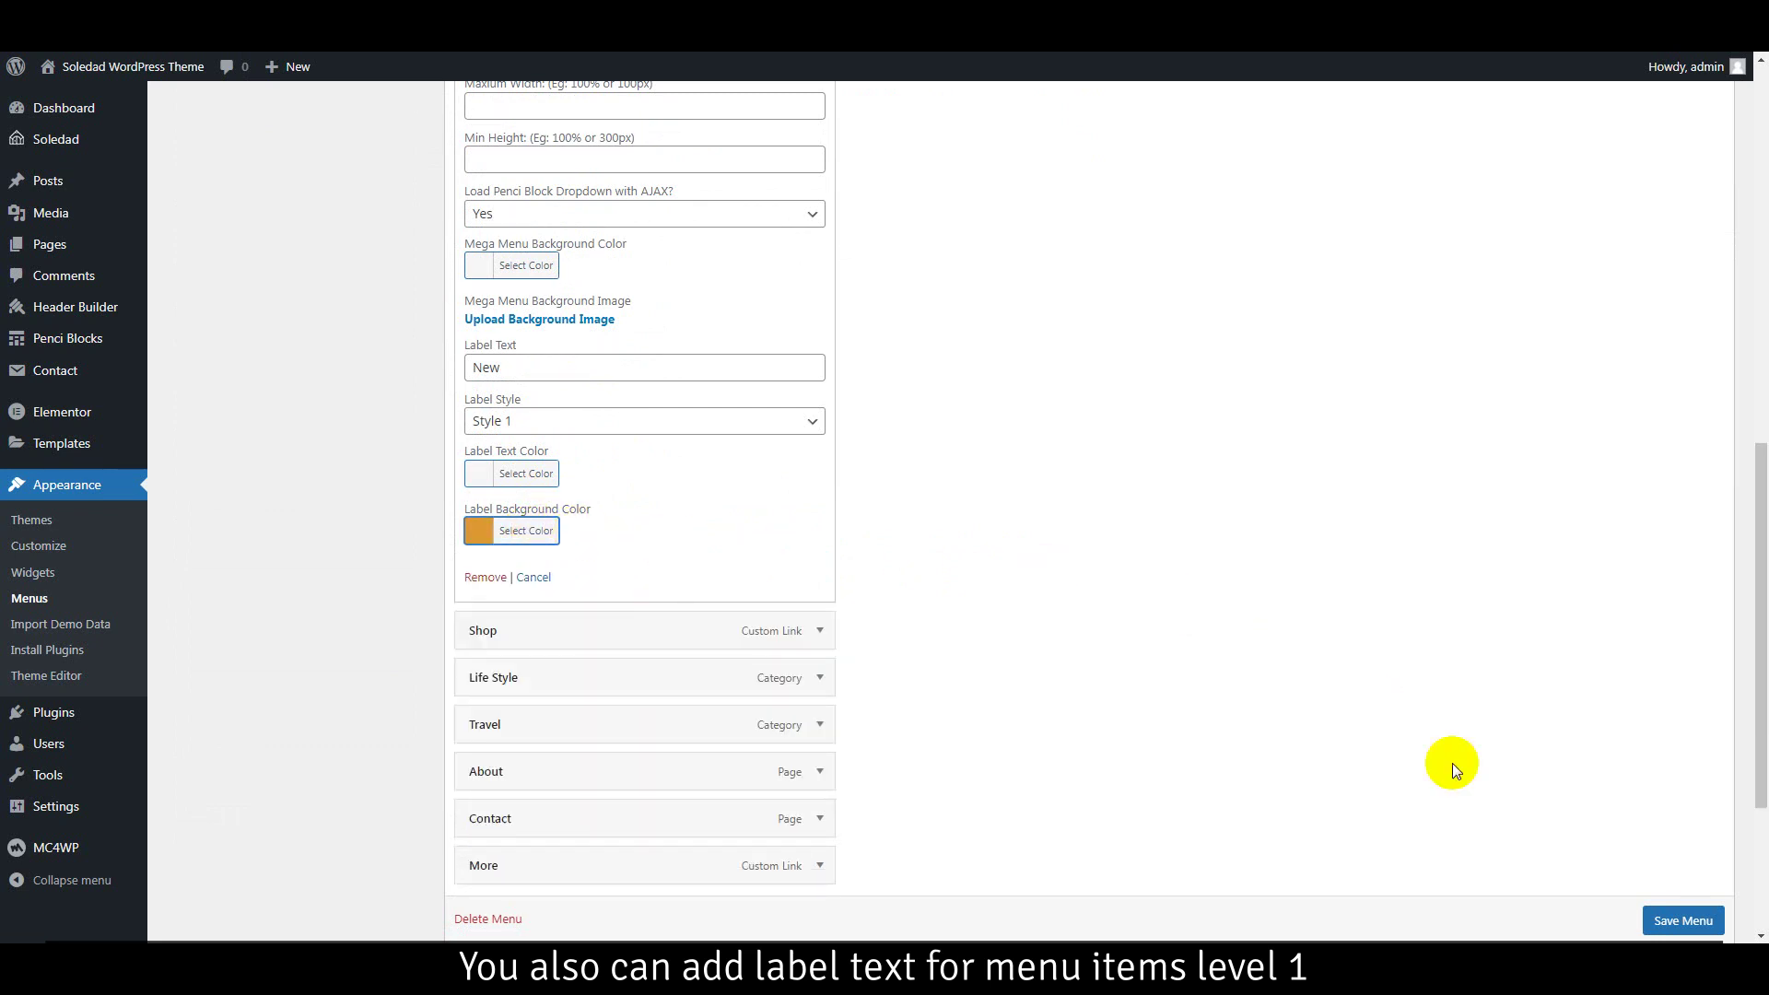
left_click(1674, 923)
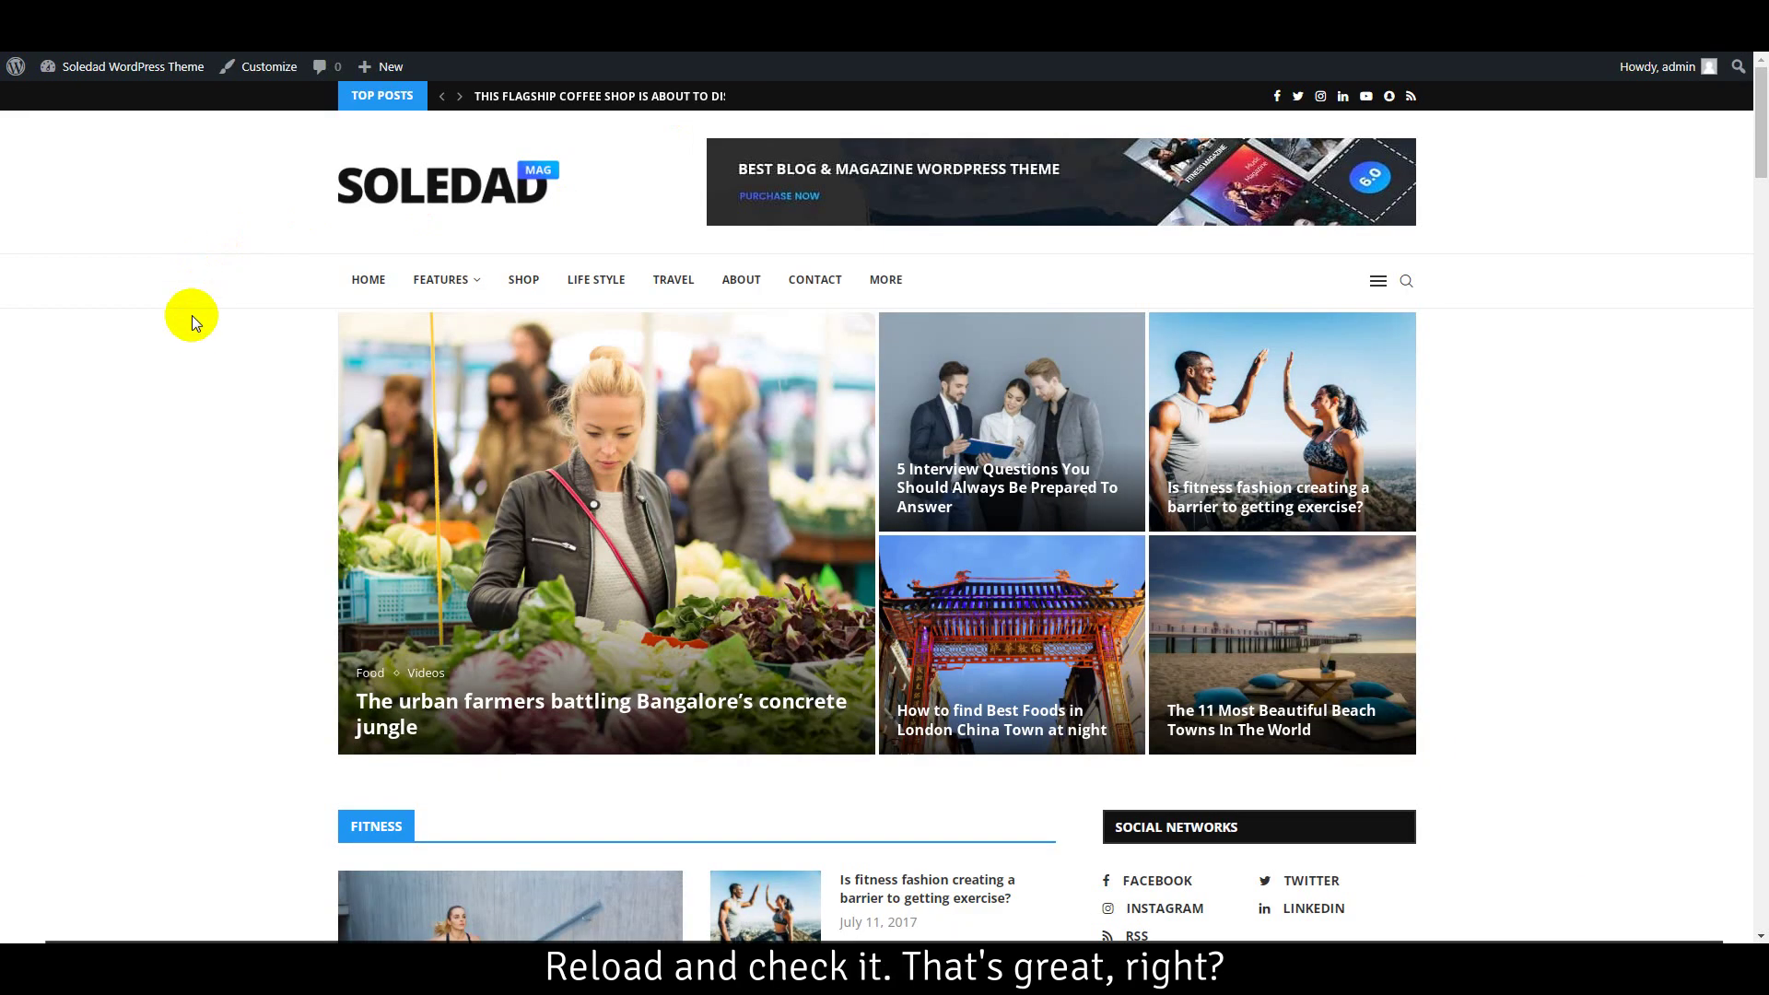
- Reload the home page and check the label on the Features menu item
right_click(205, 328)
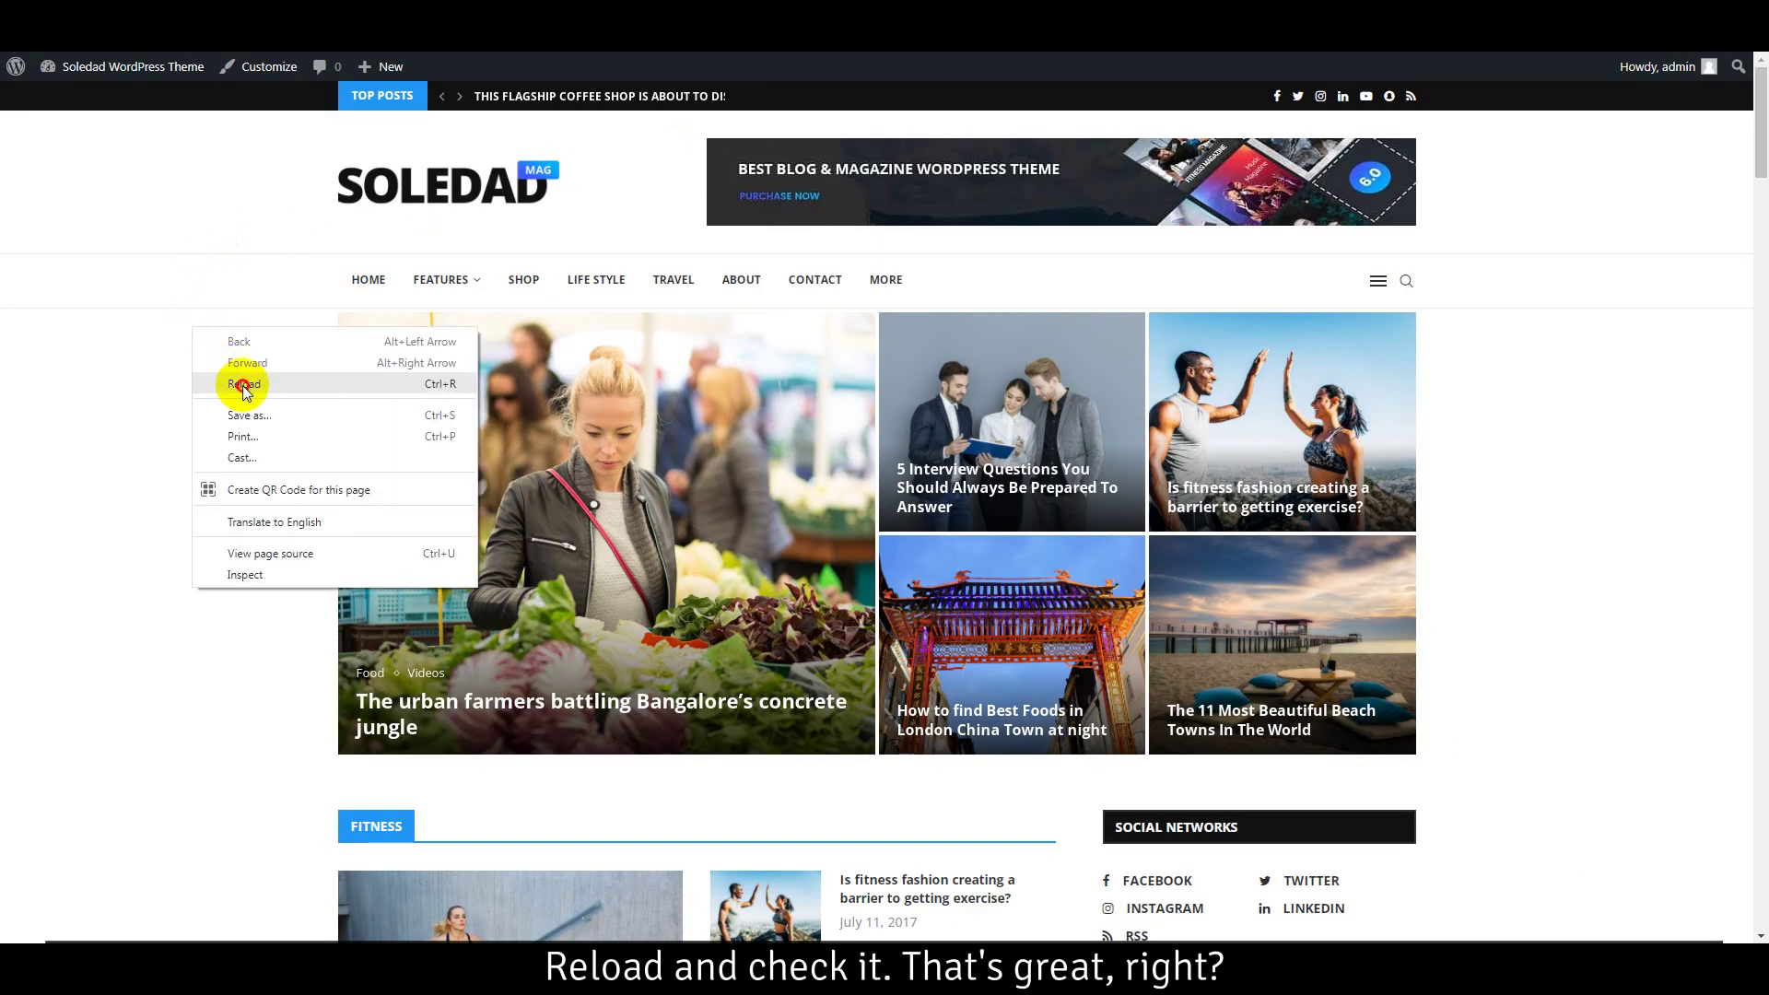
left_click(242, 385)
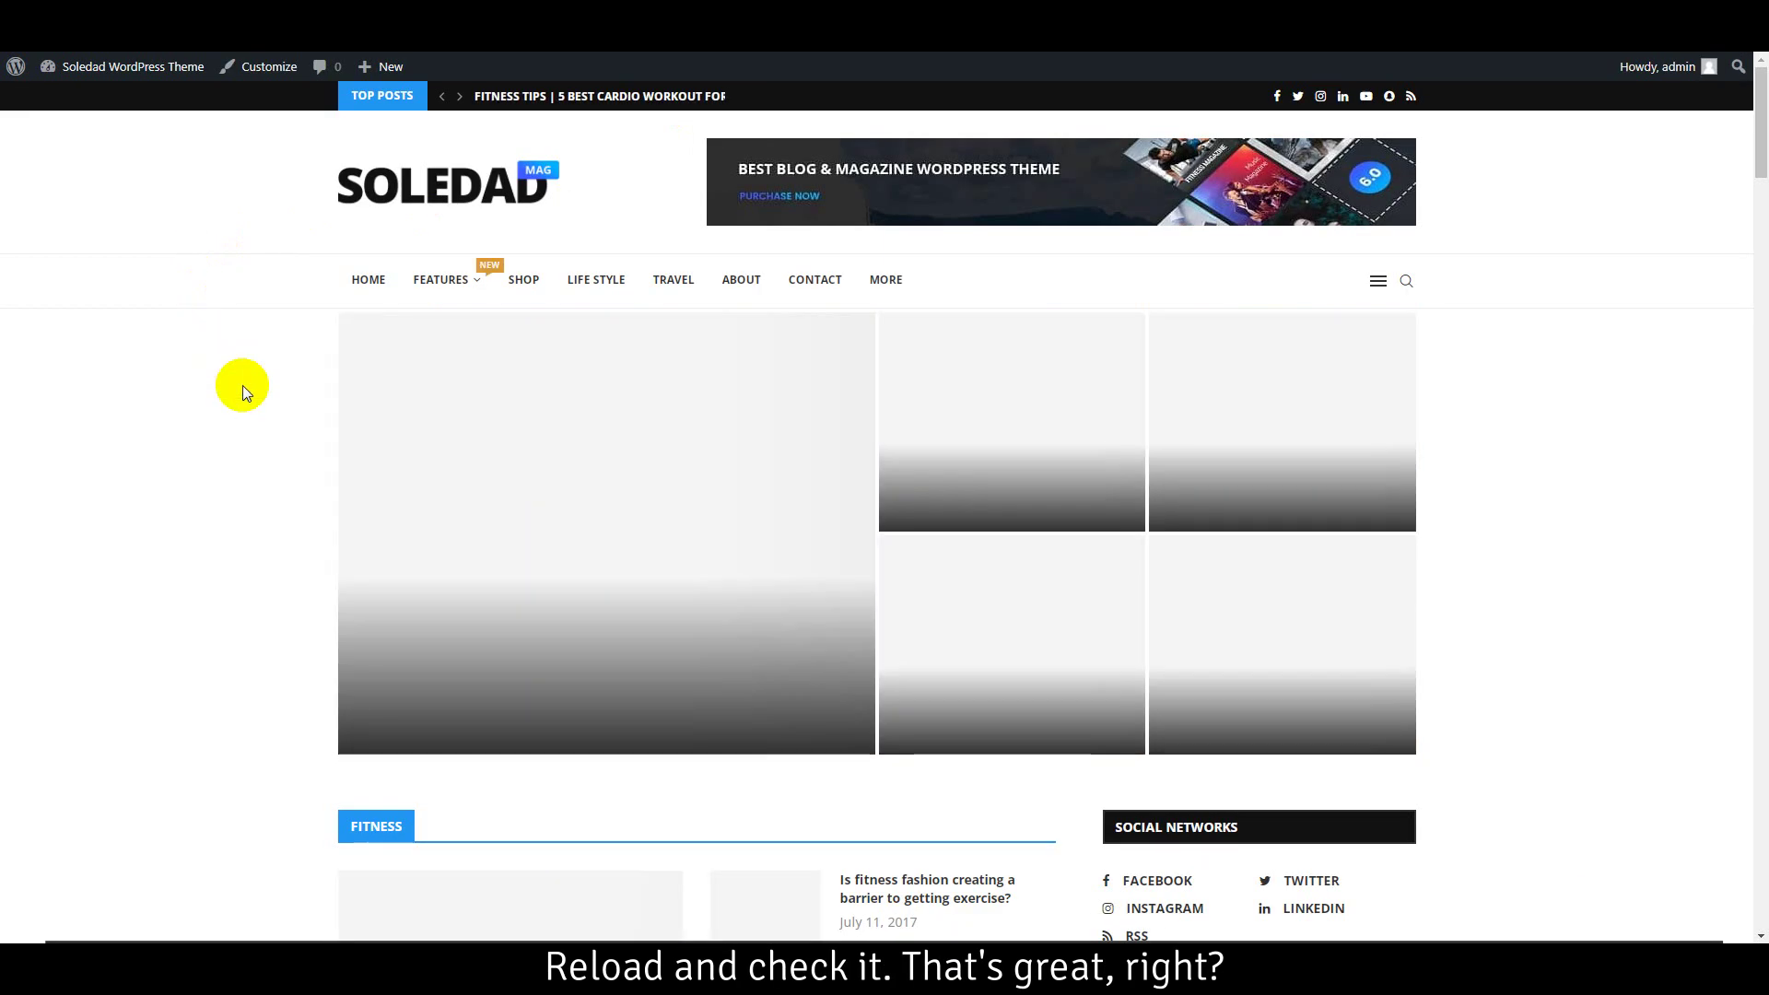
mouse_move(477, 276)
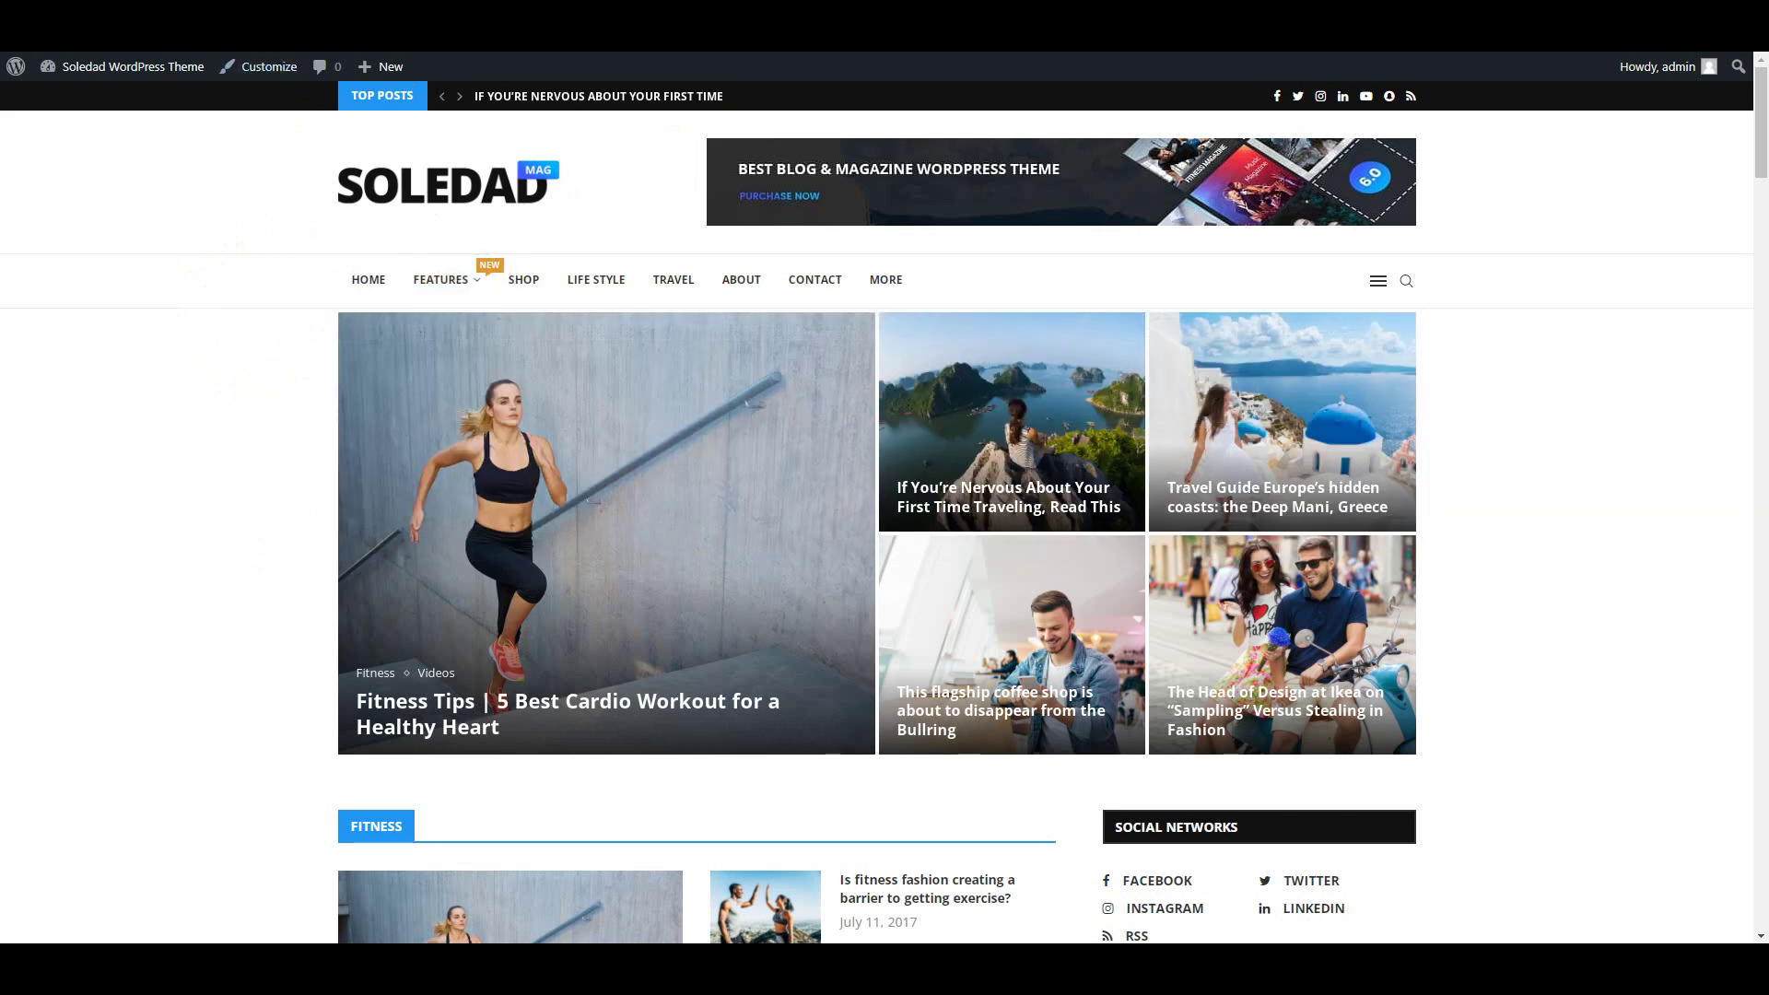
- Leave the Menus page without saving and publish a new Penci Block titled "More Mega Menu Builder"
left_click(98, 351)
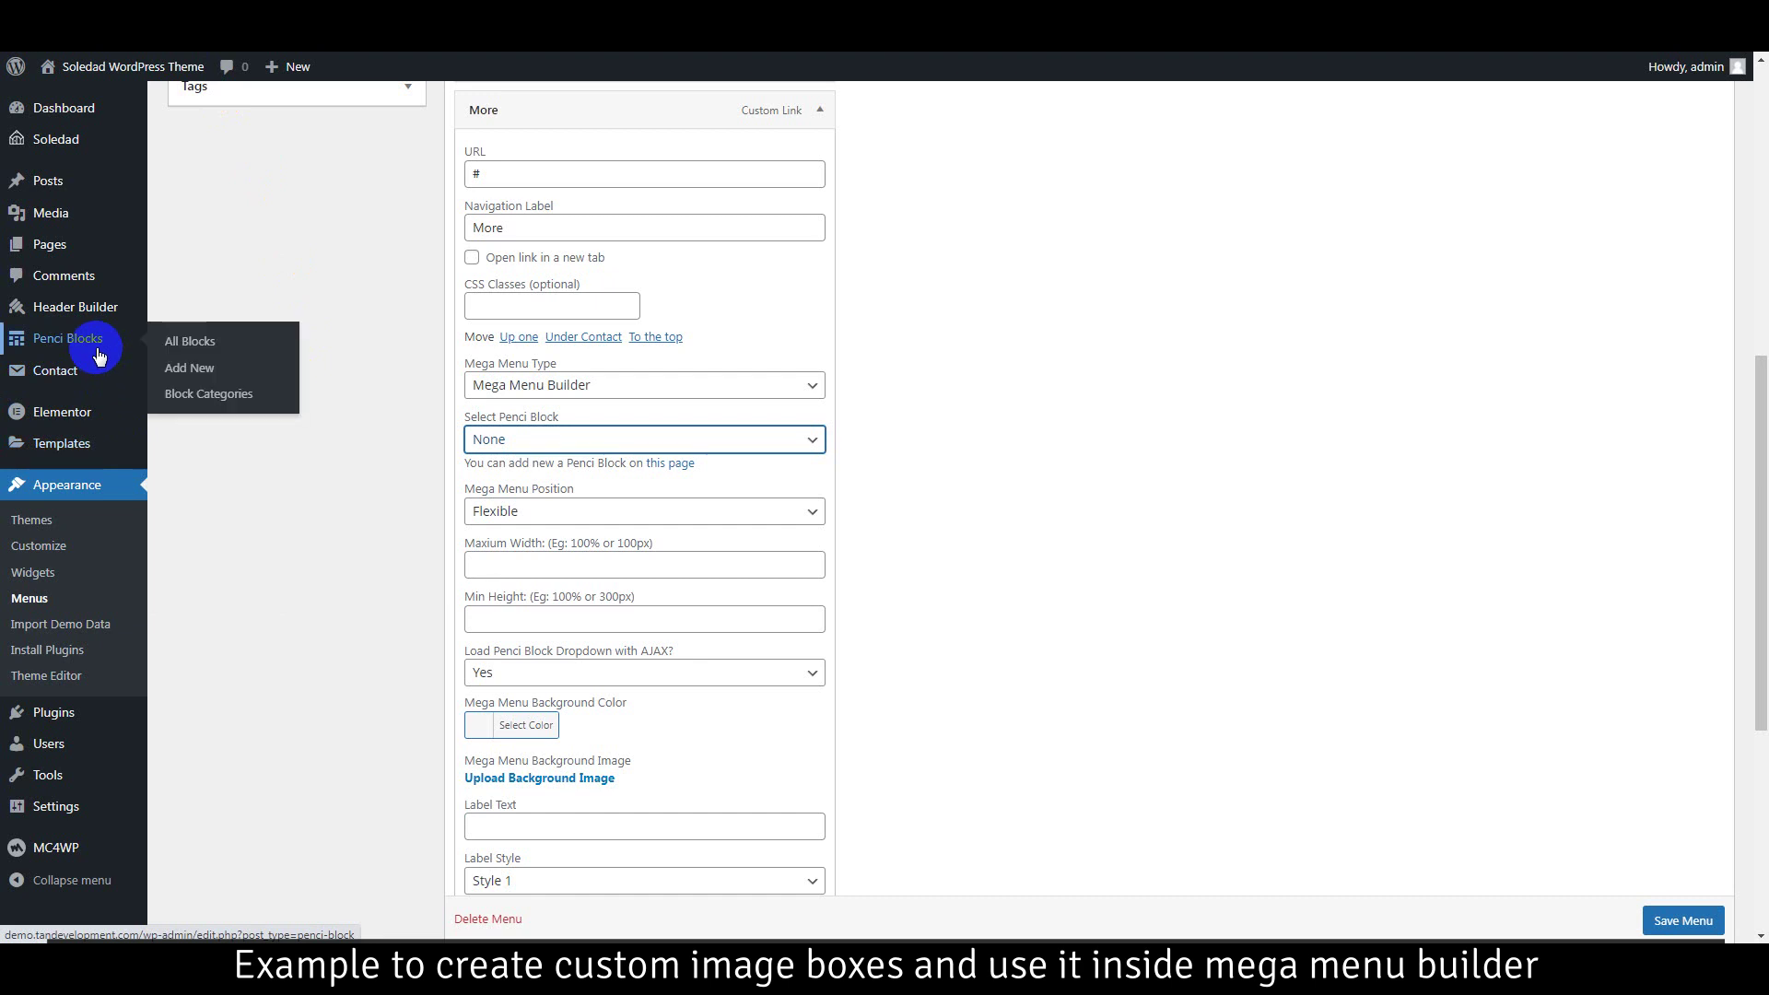
left_click(223, 369)
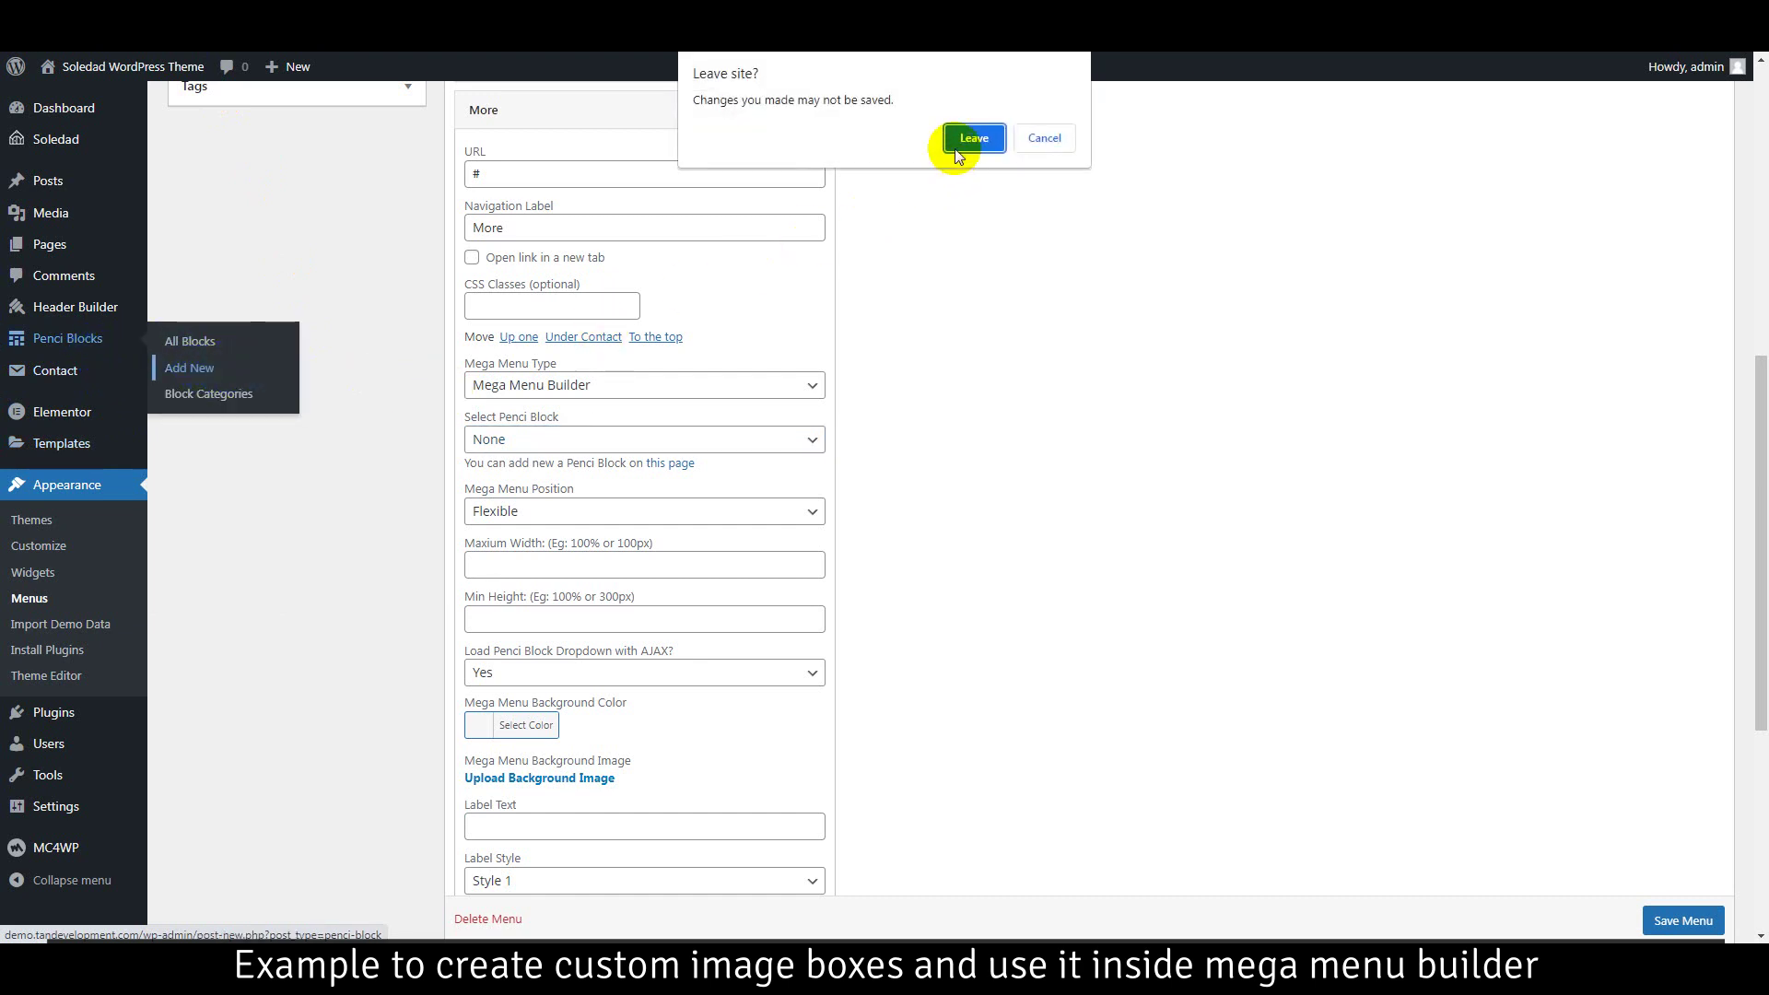
left_click(963, 146)
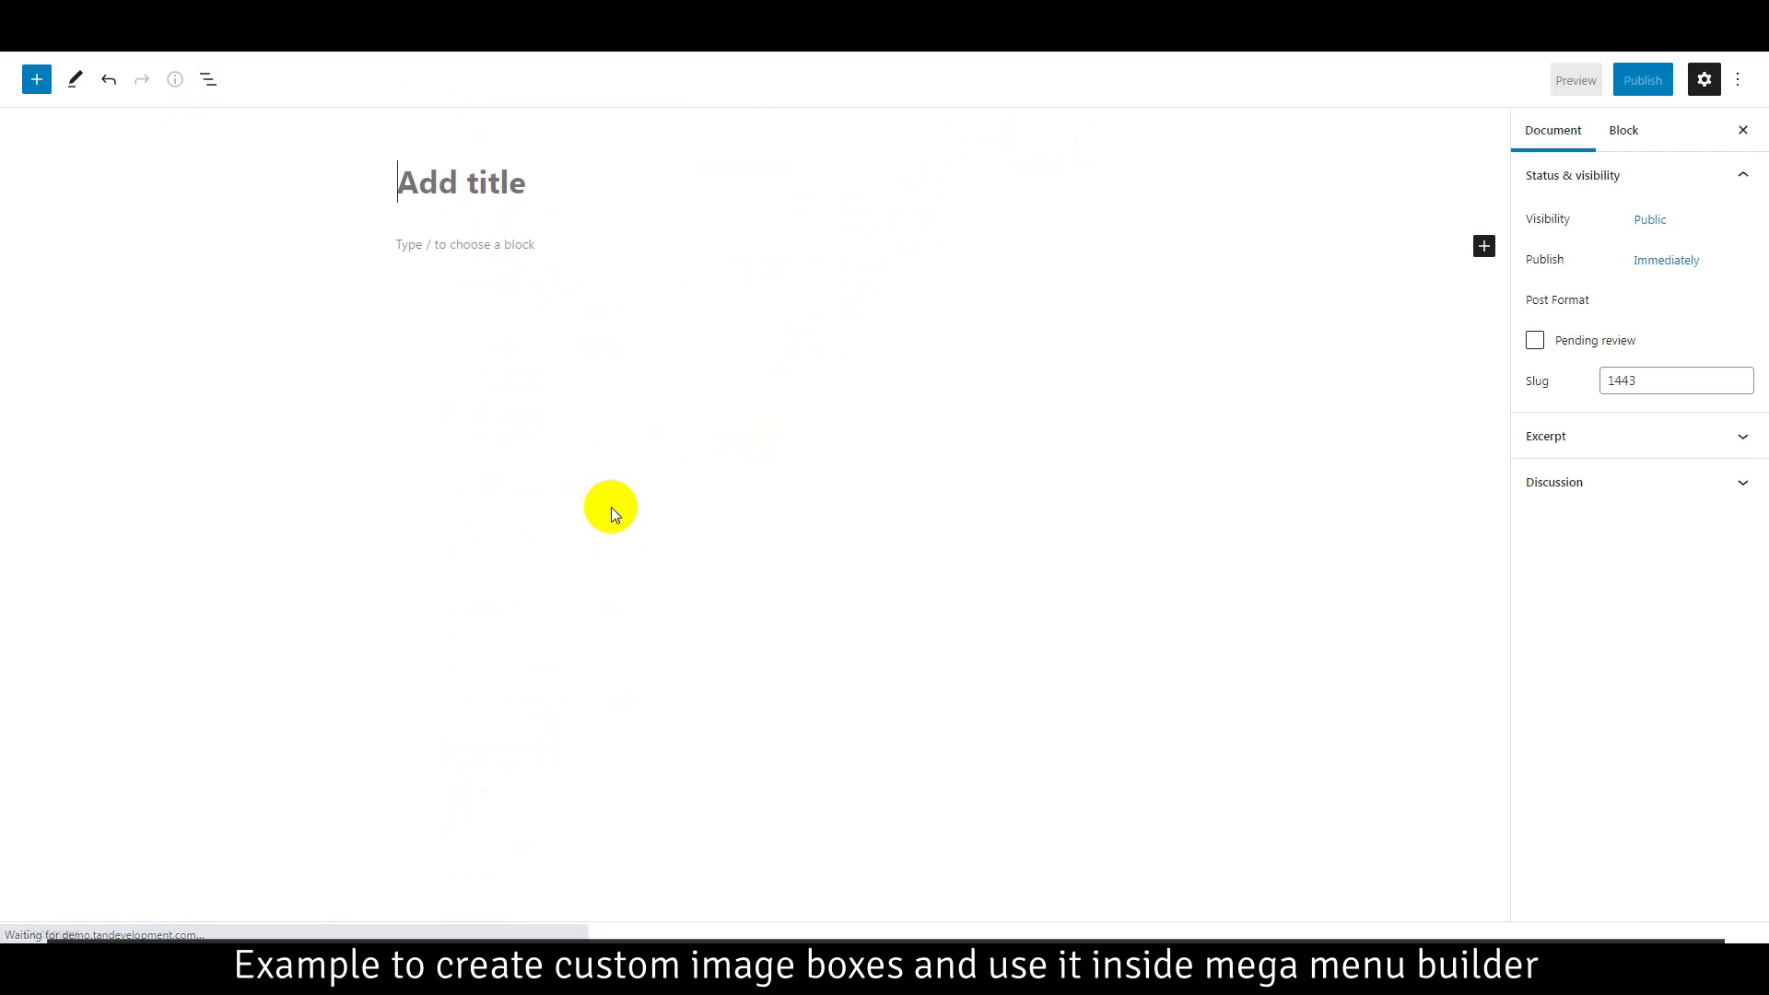
type("Mo")
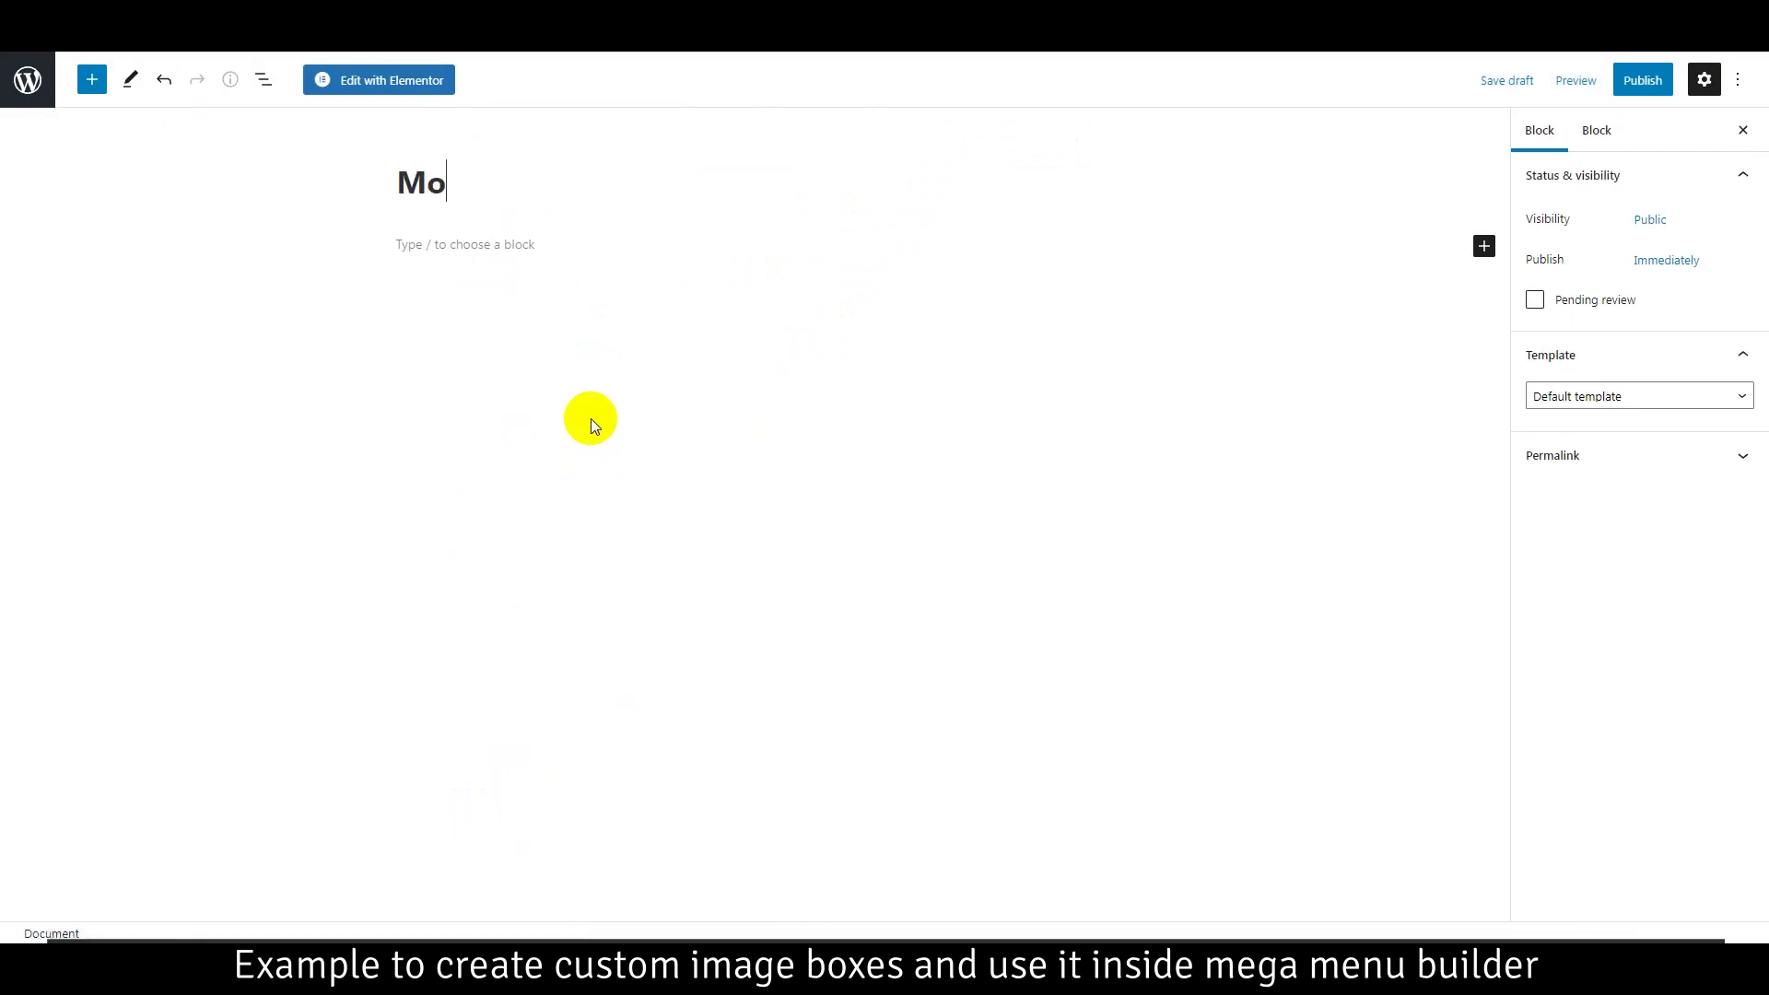
type("re Mega Me")
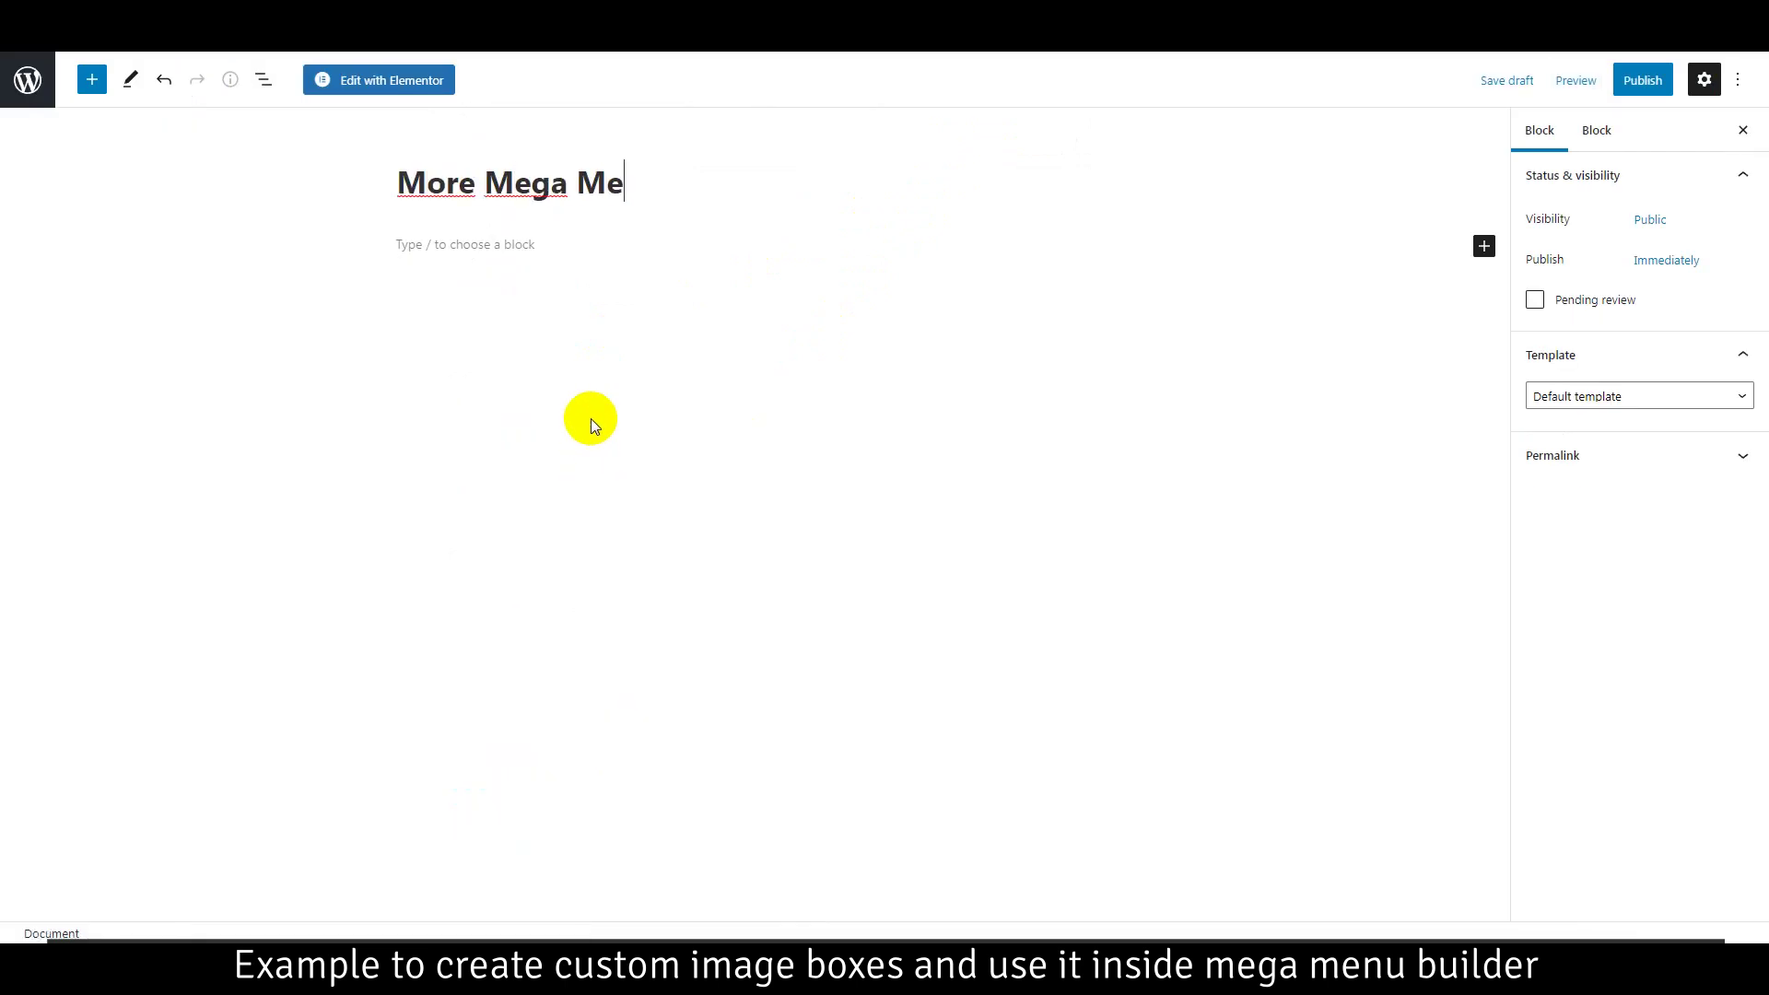
type("nu Builder")
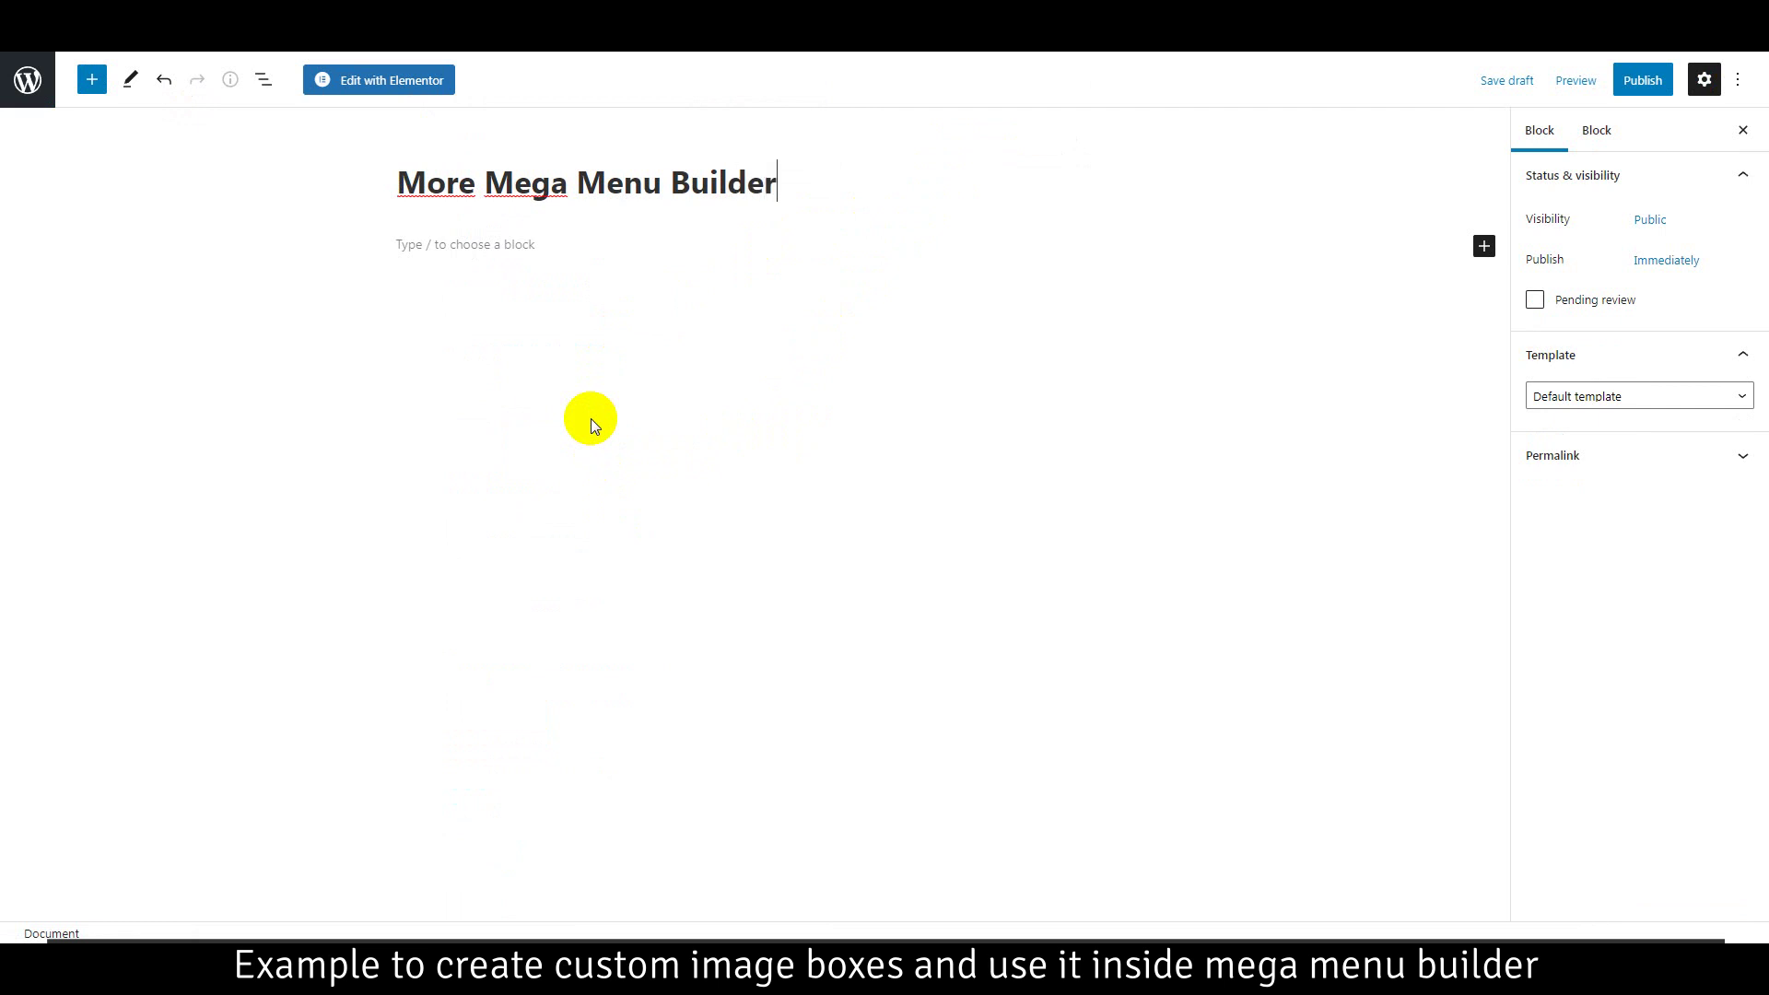
left_click(1655, 92)
left_click(1620, 89)
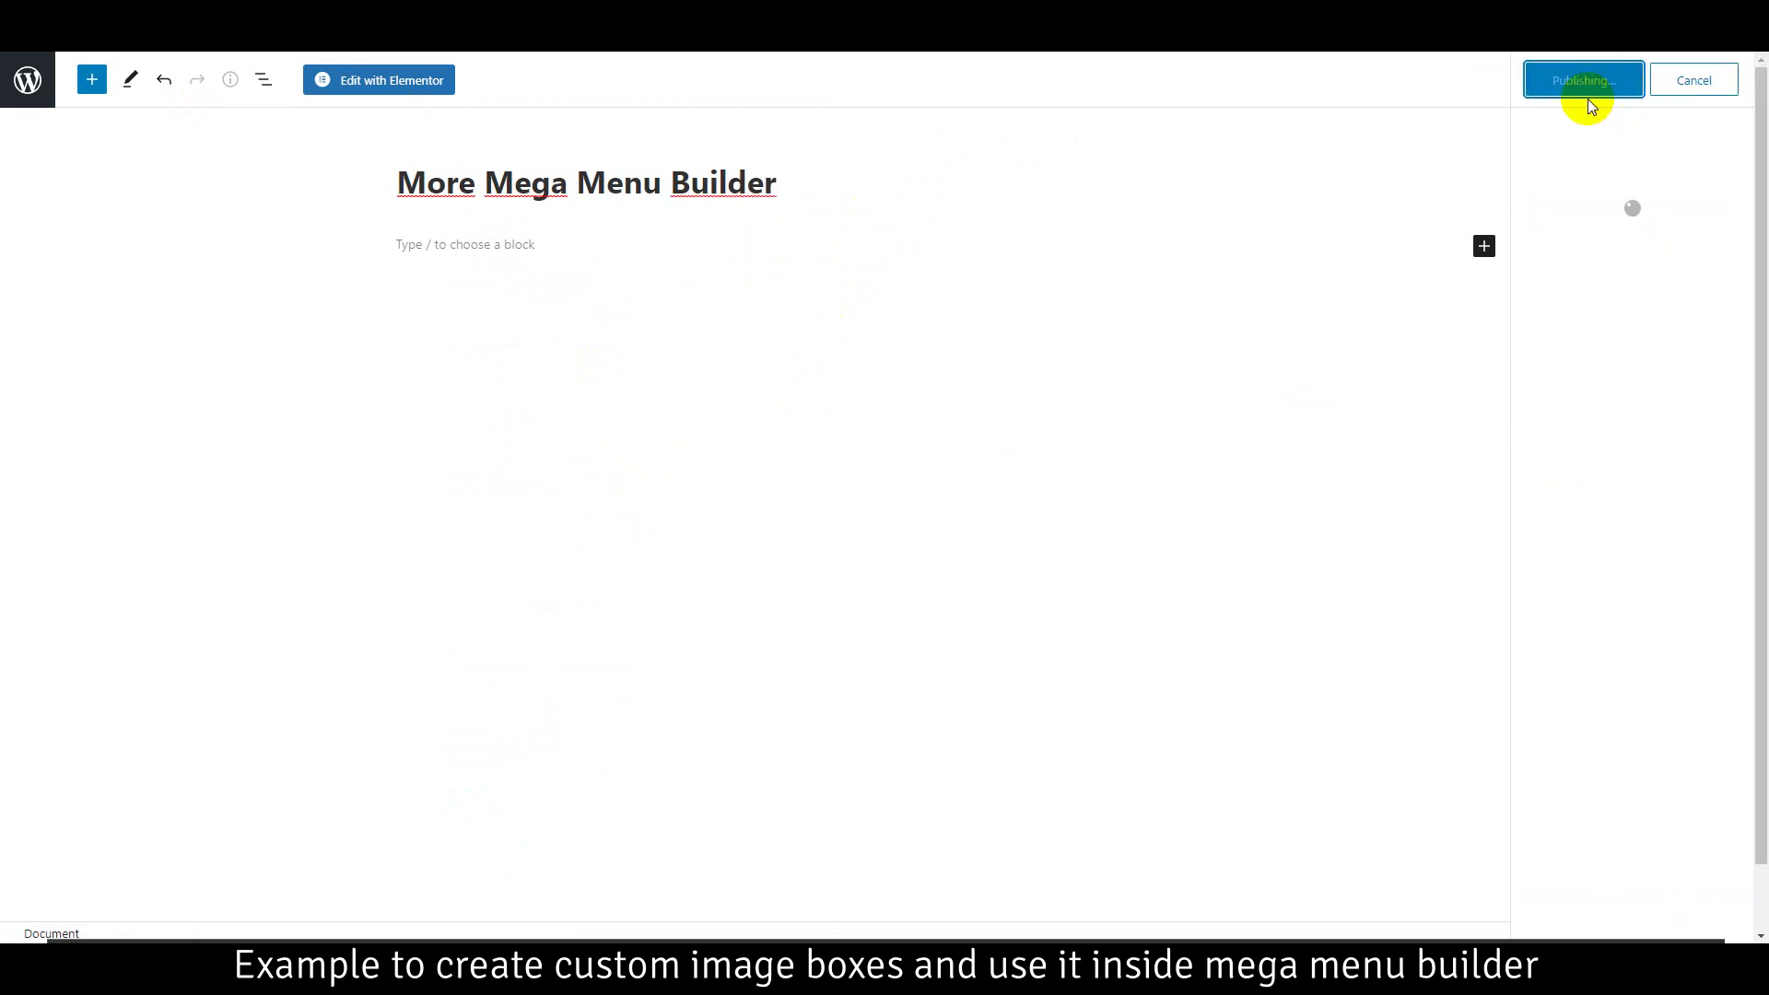
- Edit the new block with Elementor and insert the "Features Showcase 4 Columns" block from the Penci library's Mega Menu category
left_click(415, 81)
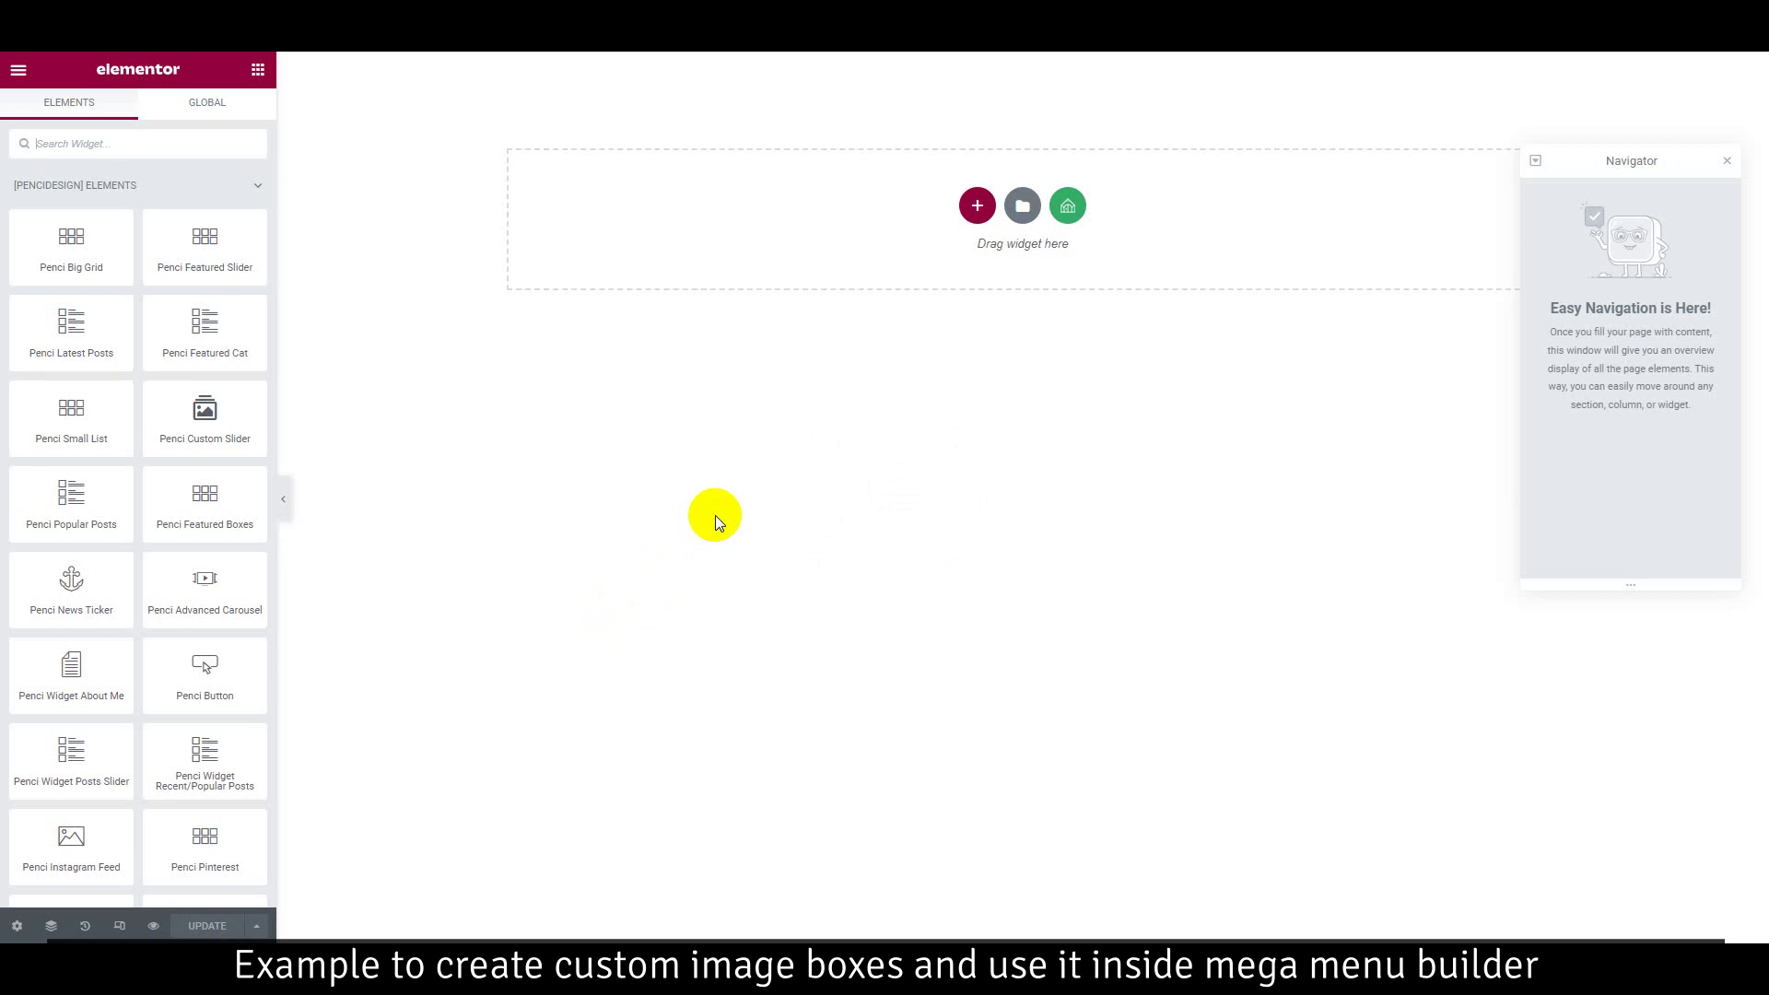
left_click(1069, 209)
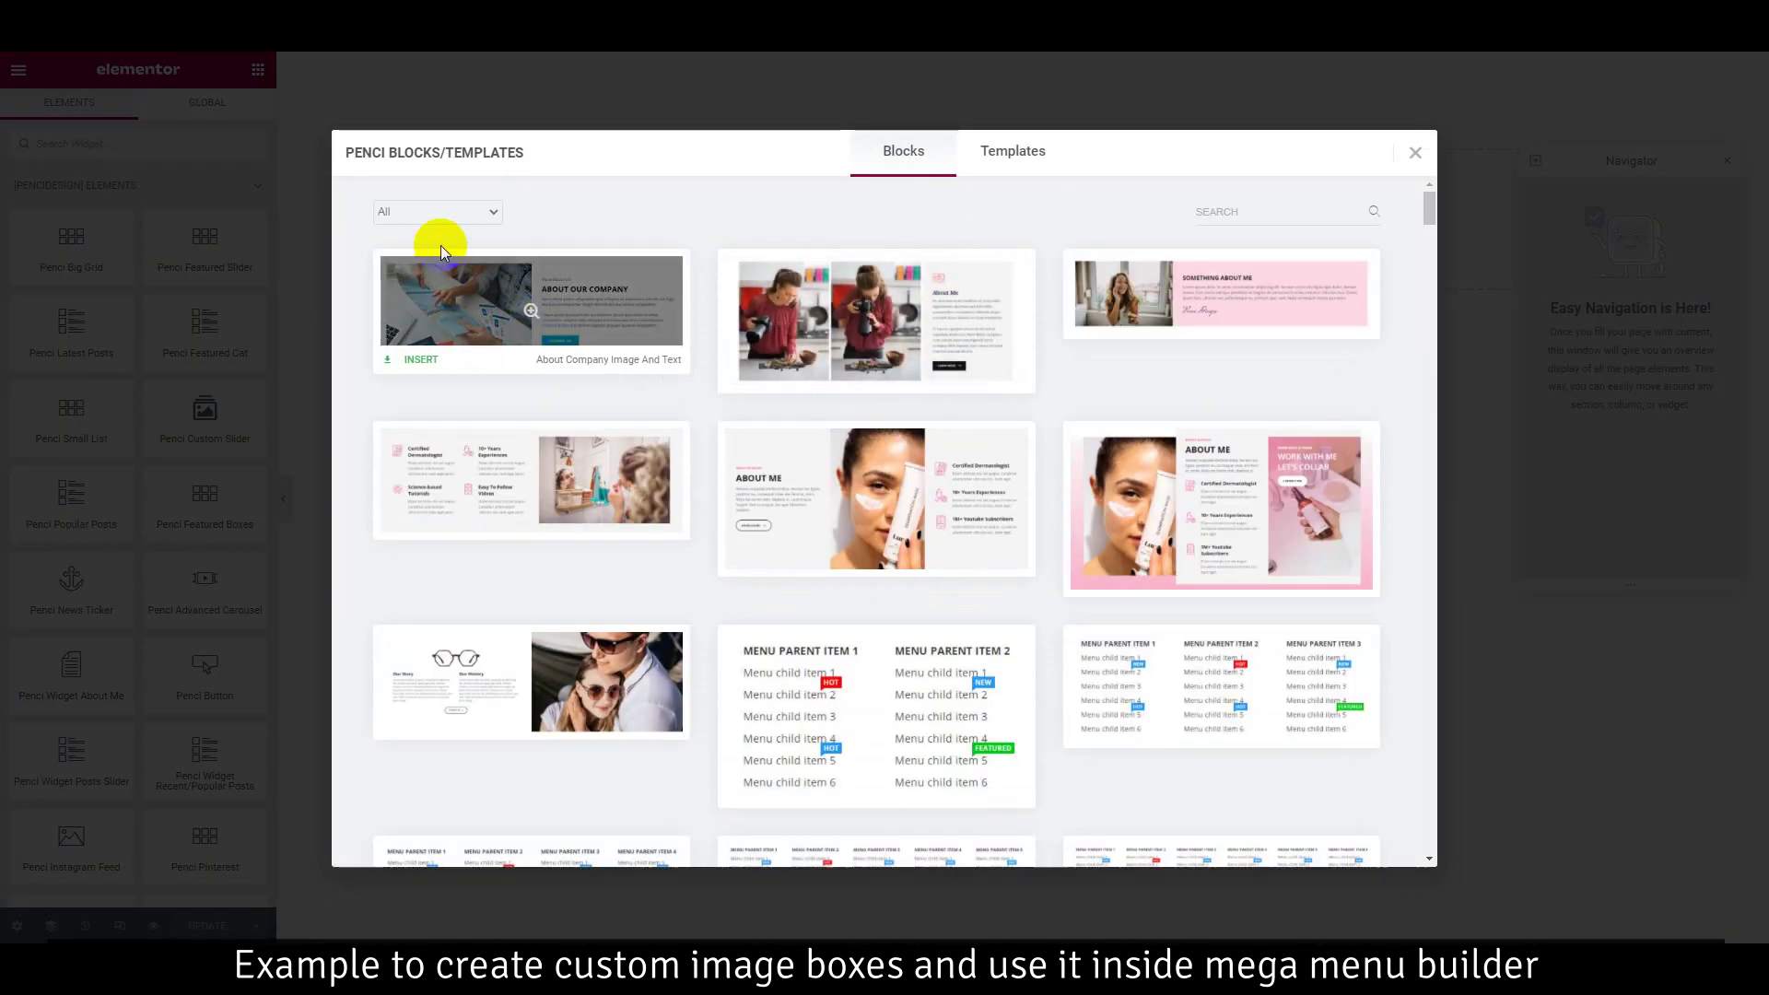
left_click(416, 211)
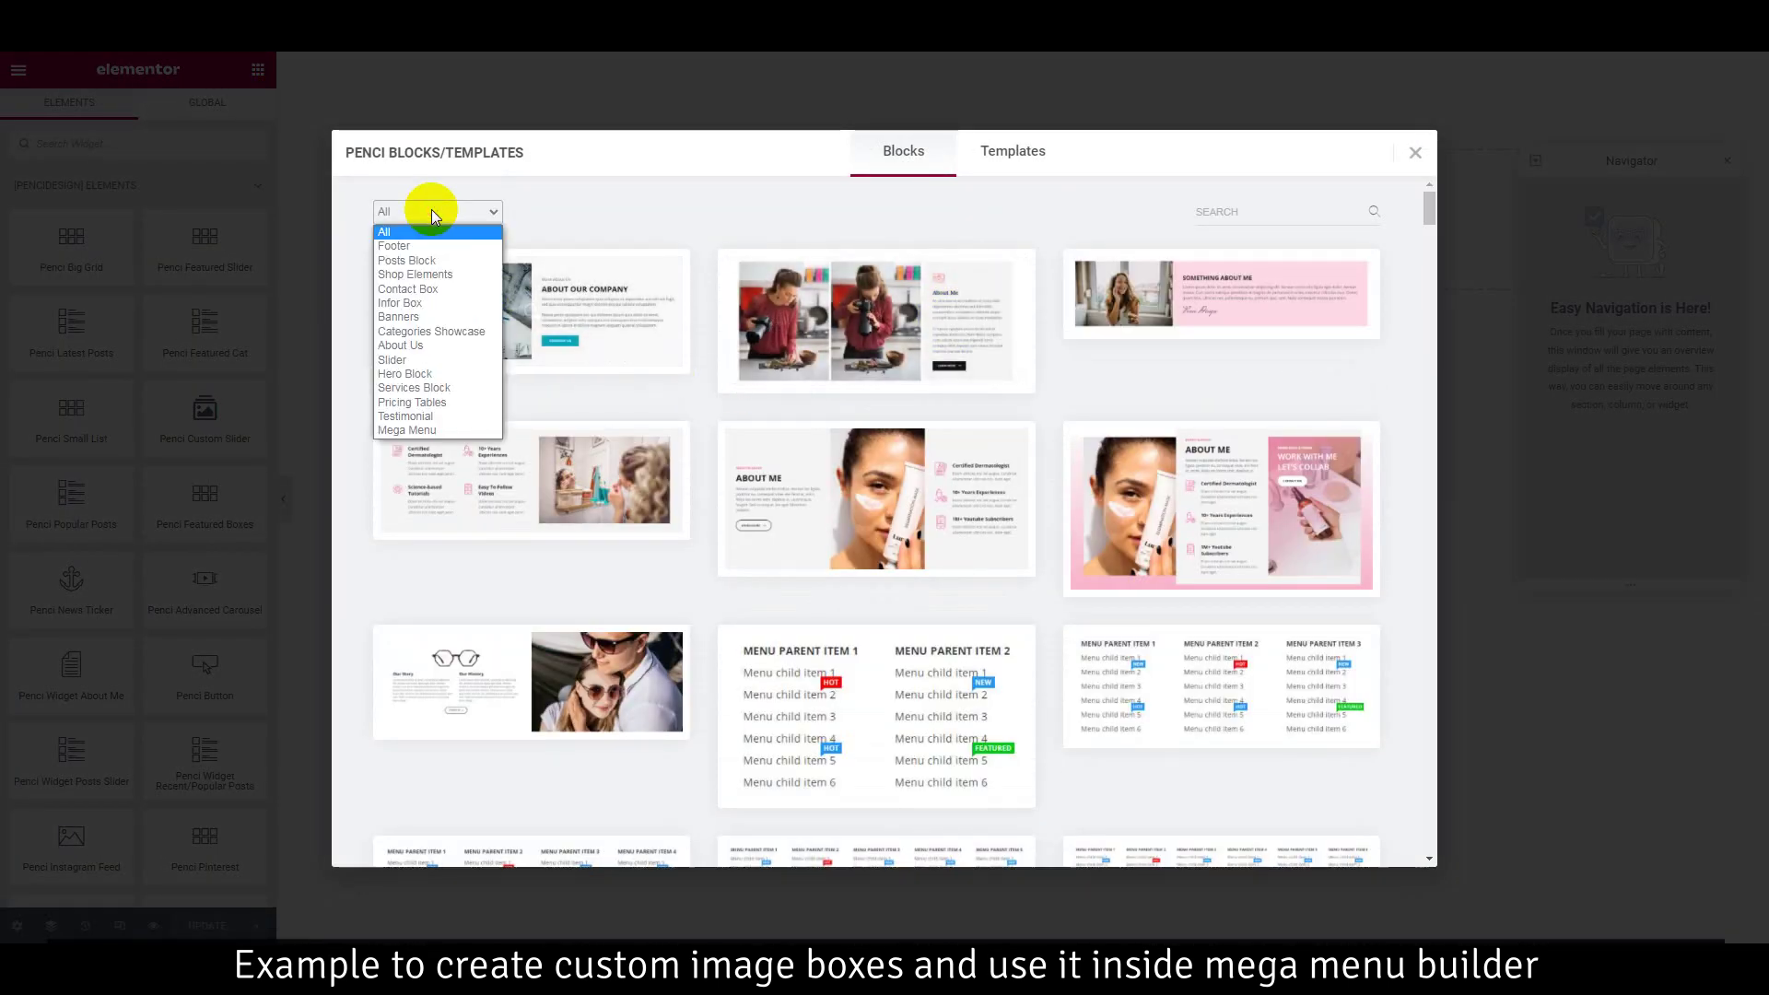
left_click(425, 432)
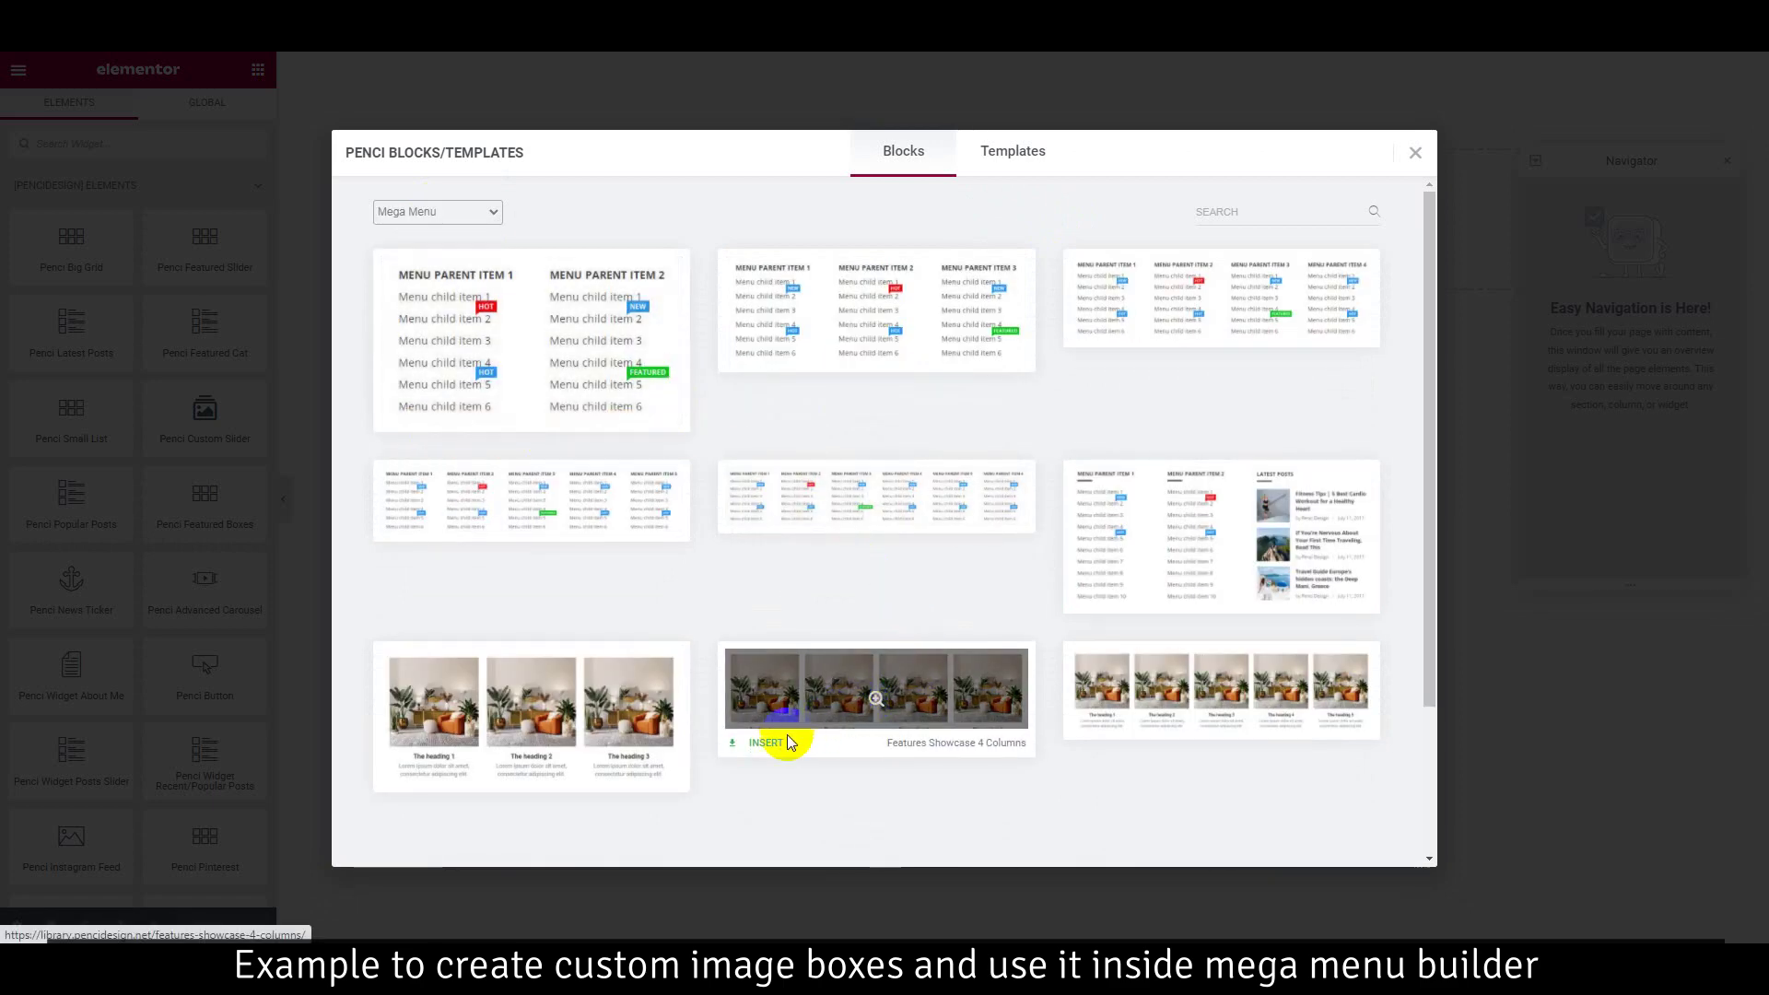
left_click(761, 745)
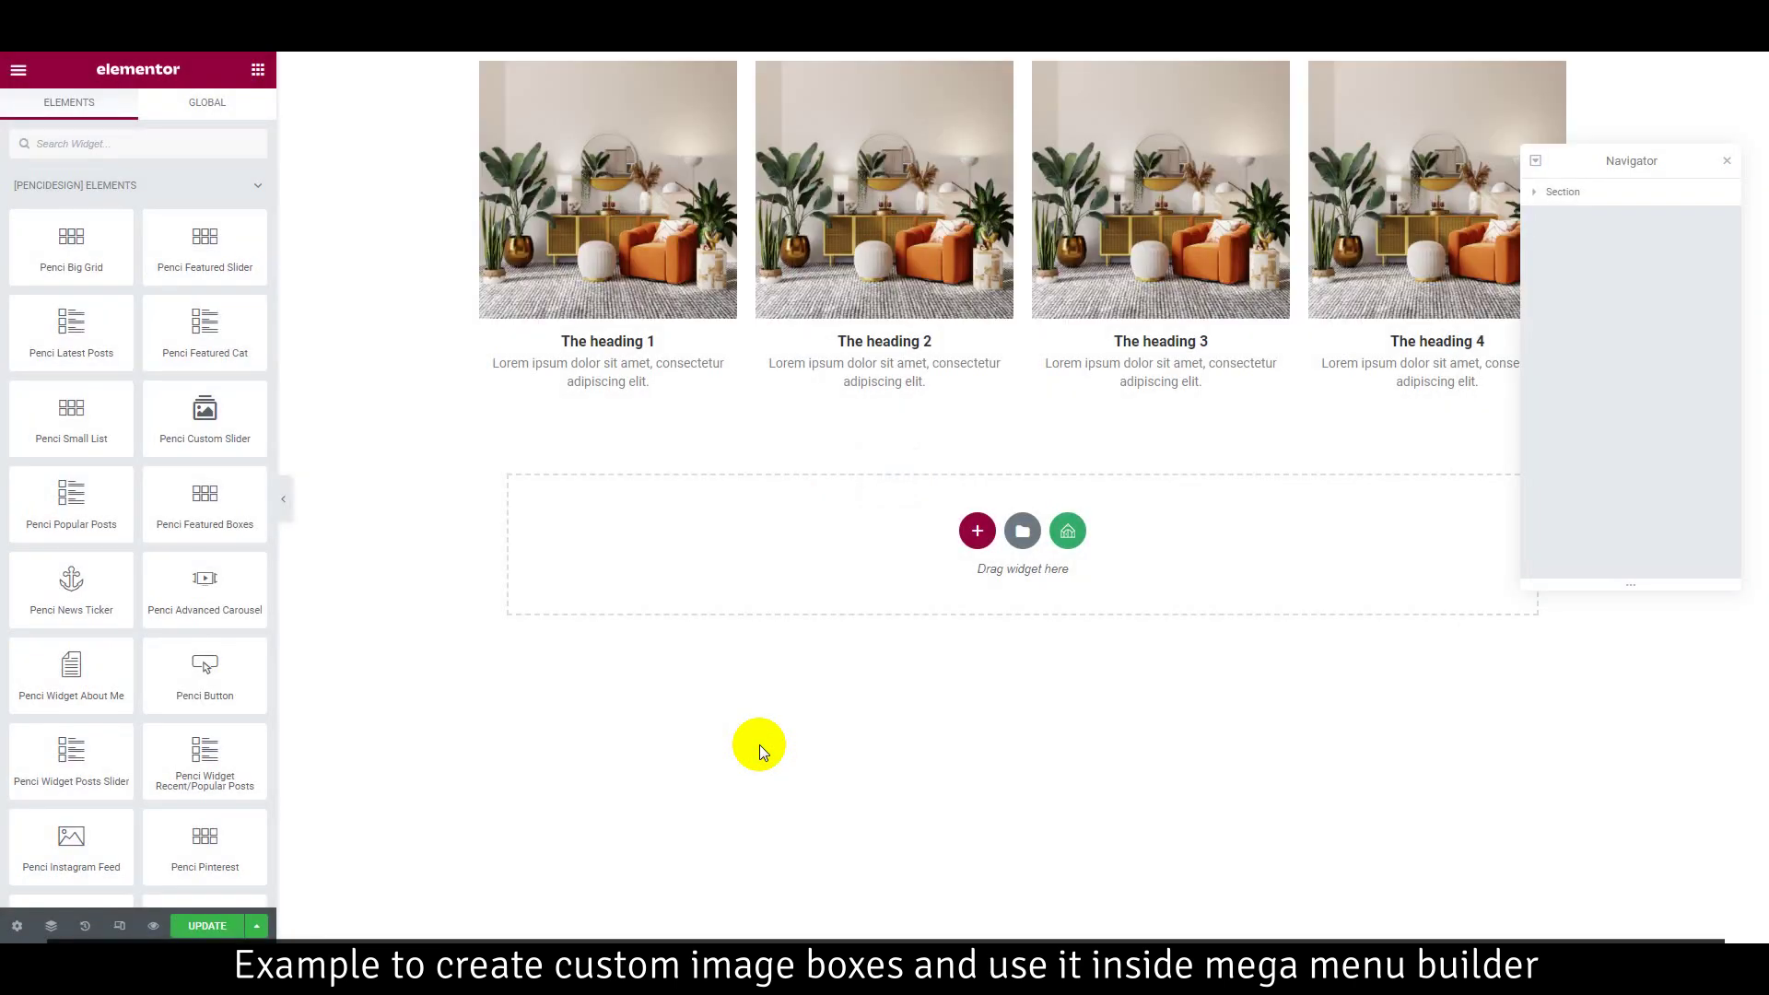
- Save the block with the inserted four-column showcase in Elementor
left_click_drag(1560, 164, 1544, 500)
left_click(192, 934)
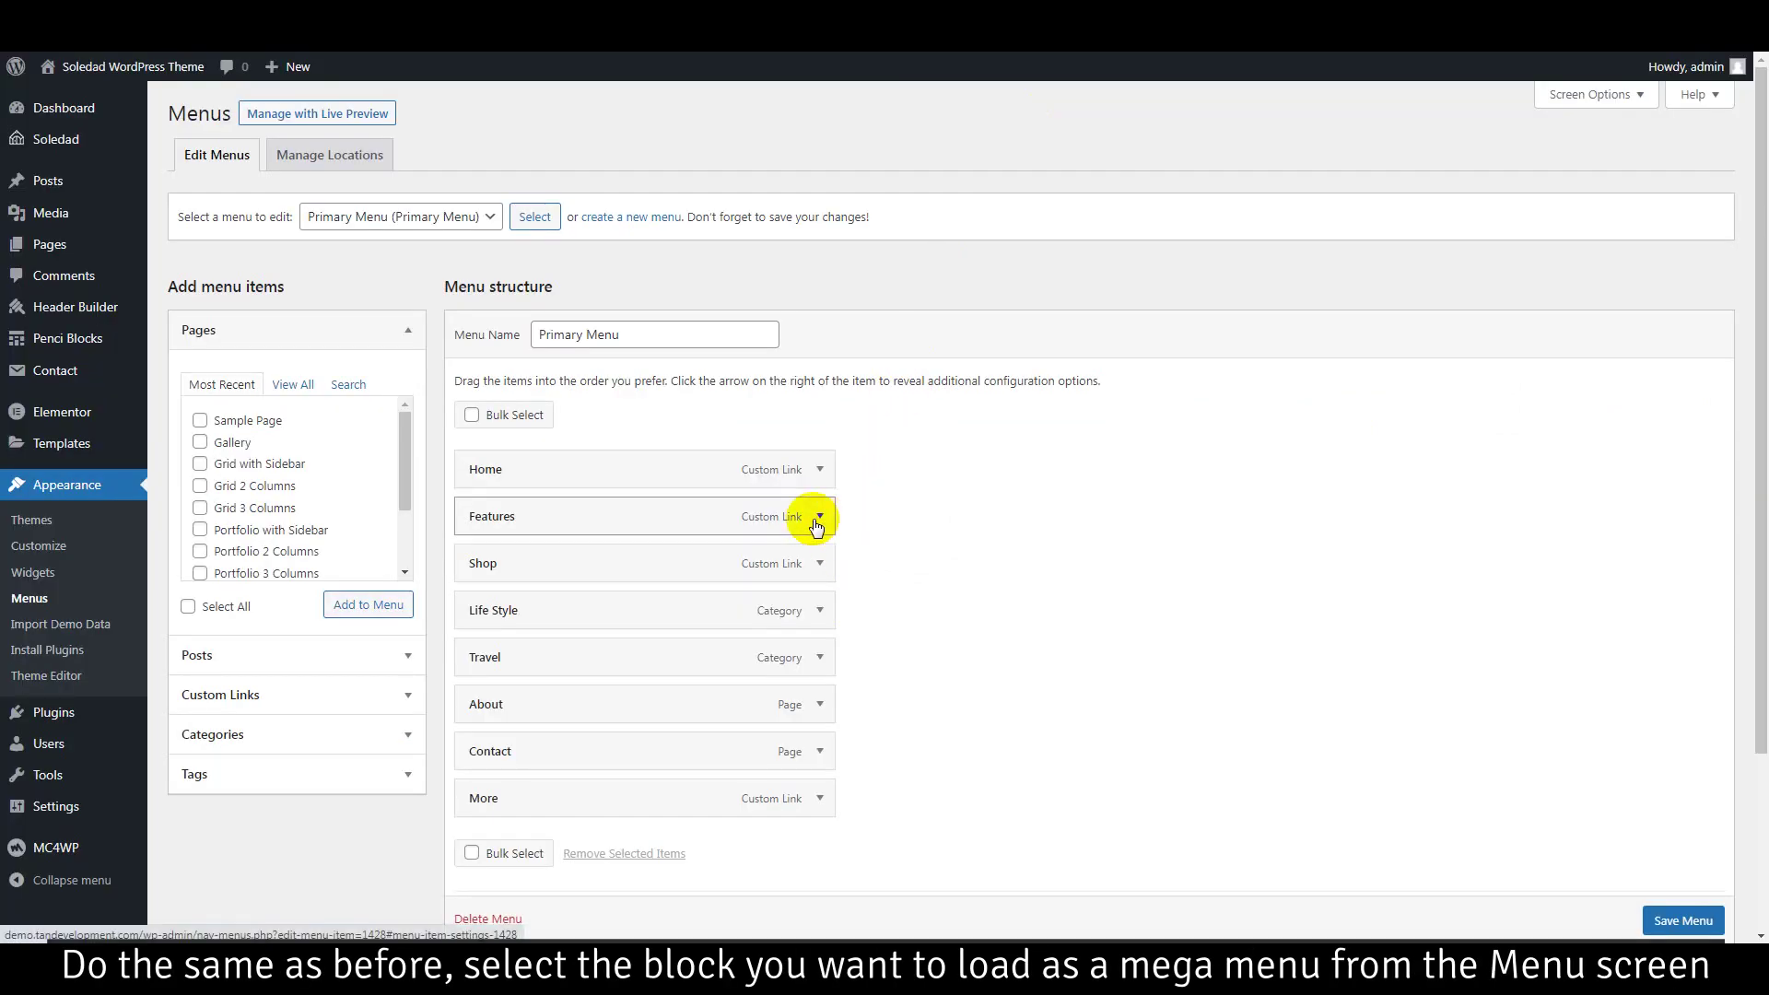
- Set the More item's mega menu type to Mega Menu Builder with the "More Mega Menu Builder" block and save the Primary Menu
left_click(819, 797)
scroll(1008, 695, "down", 5)
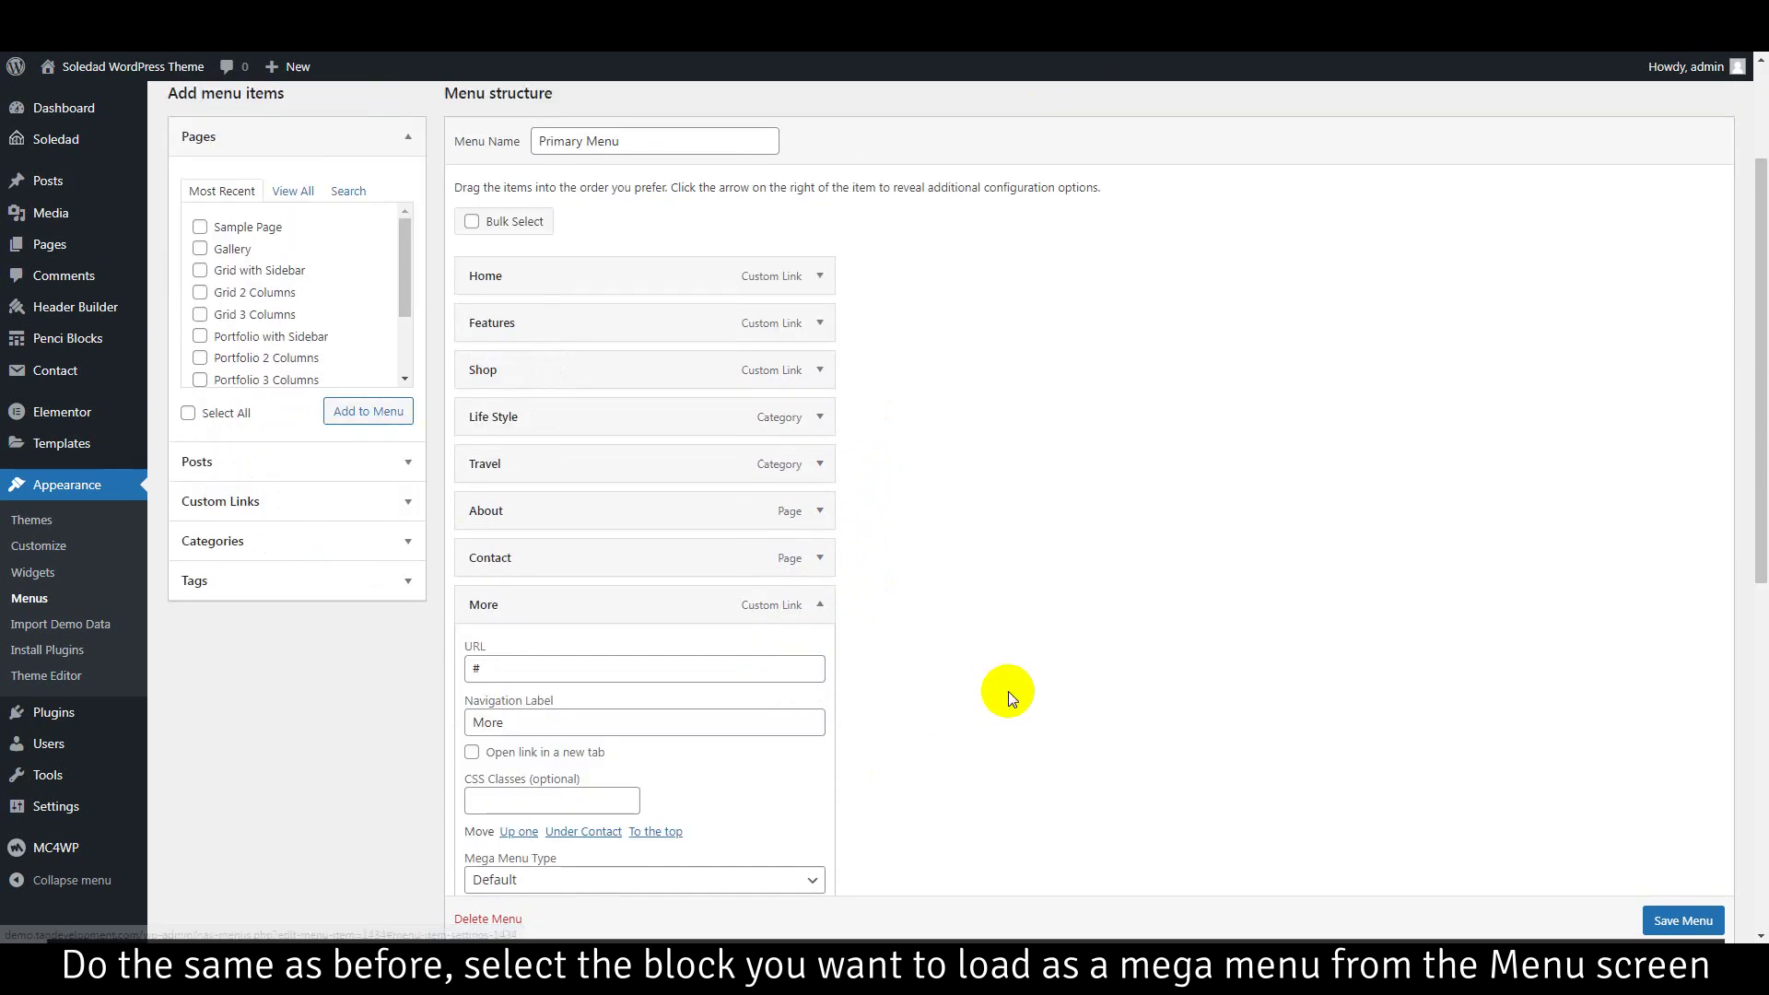
scroll(1008, 690, "down", 2)
left_click(728, 429)
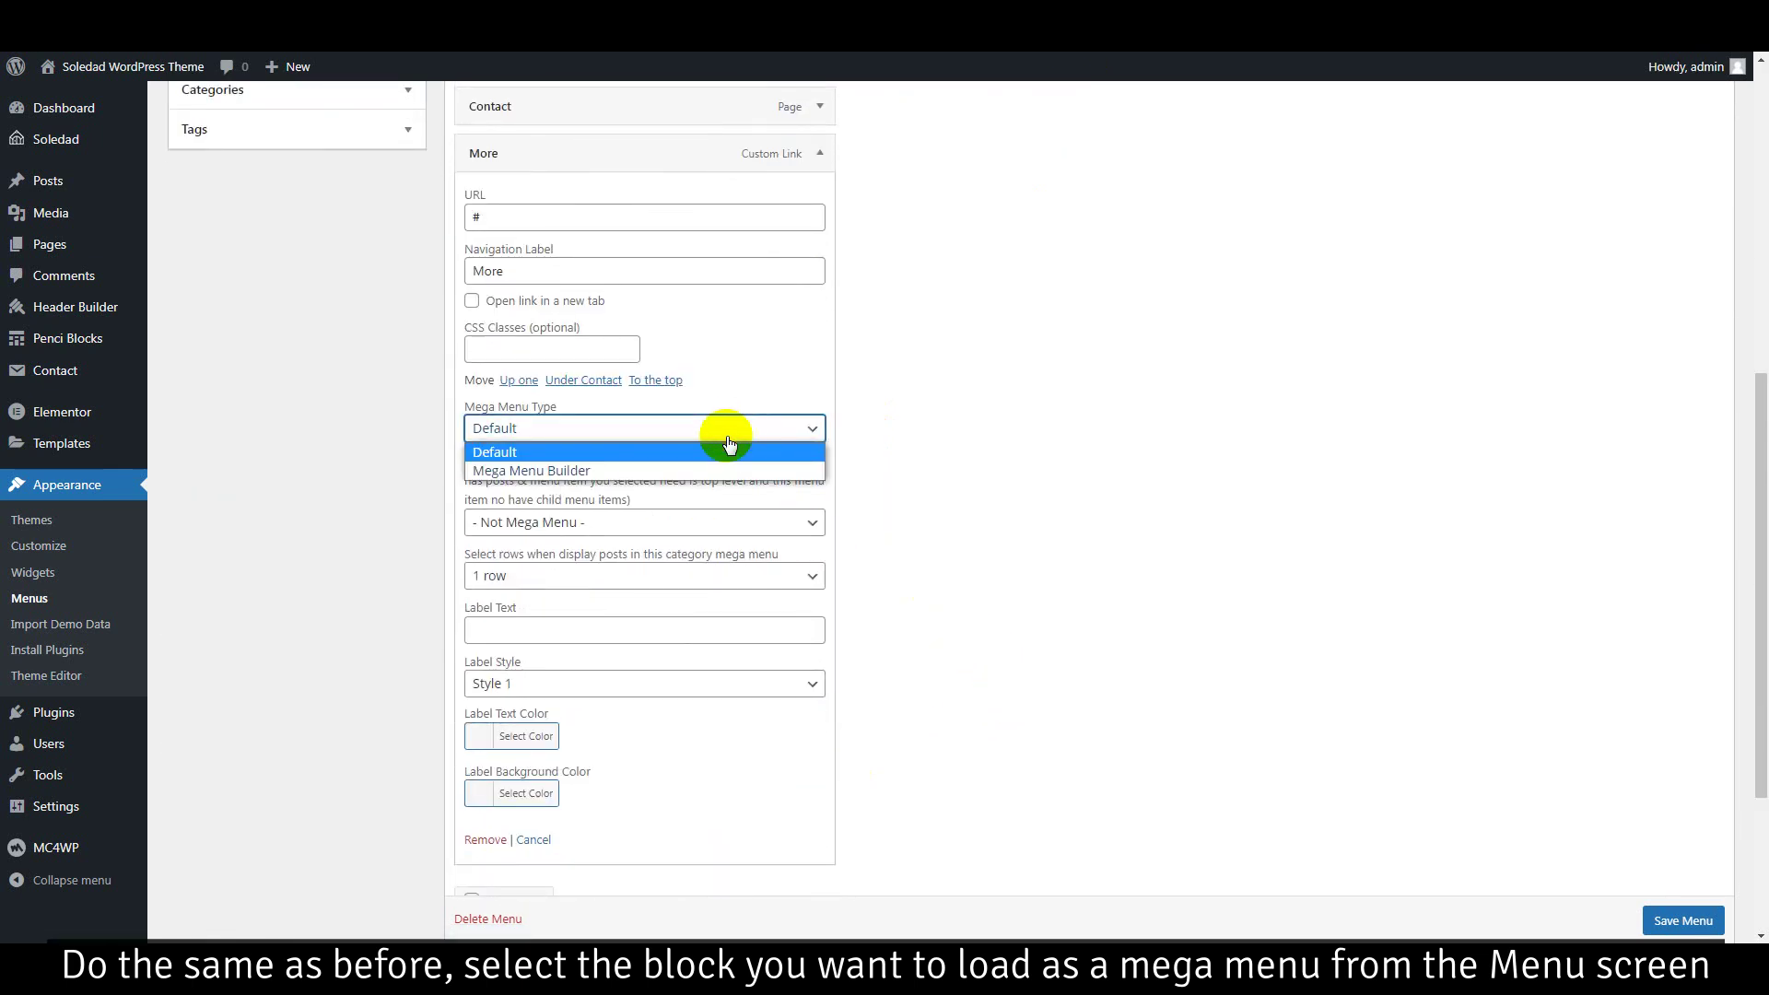
left_click(714, 471)
left_click(672, 482)
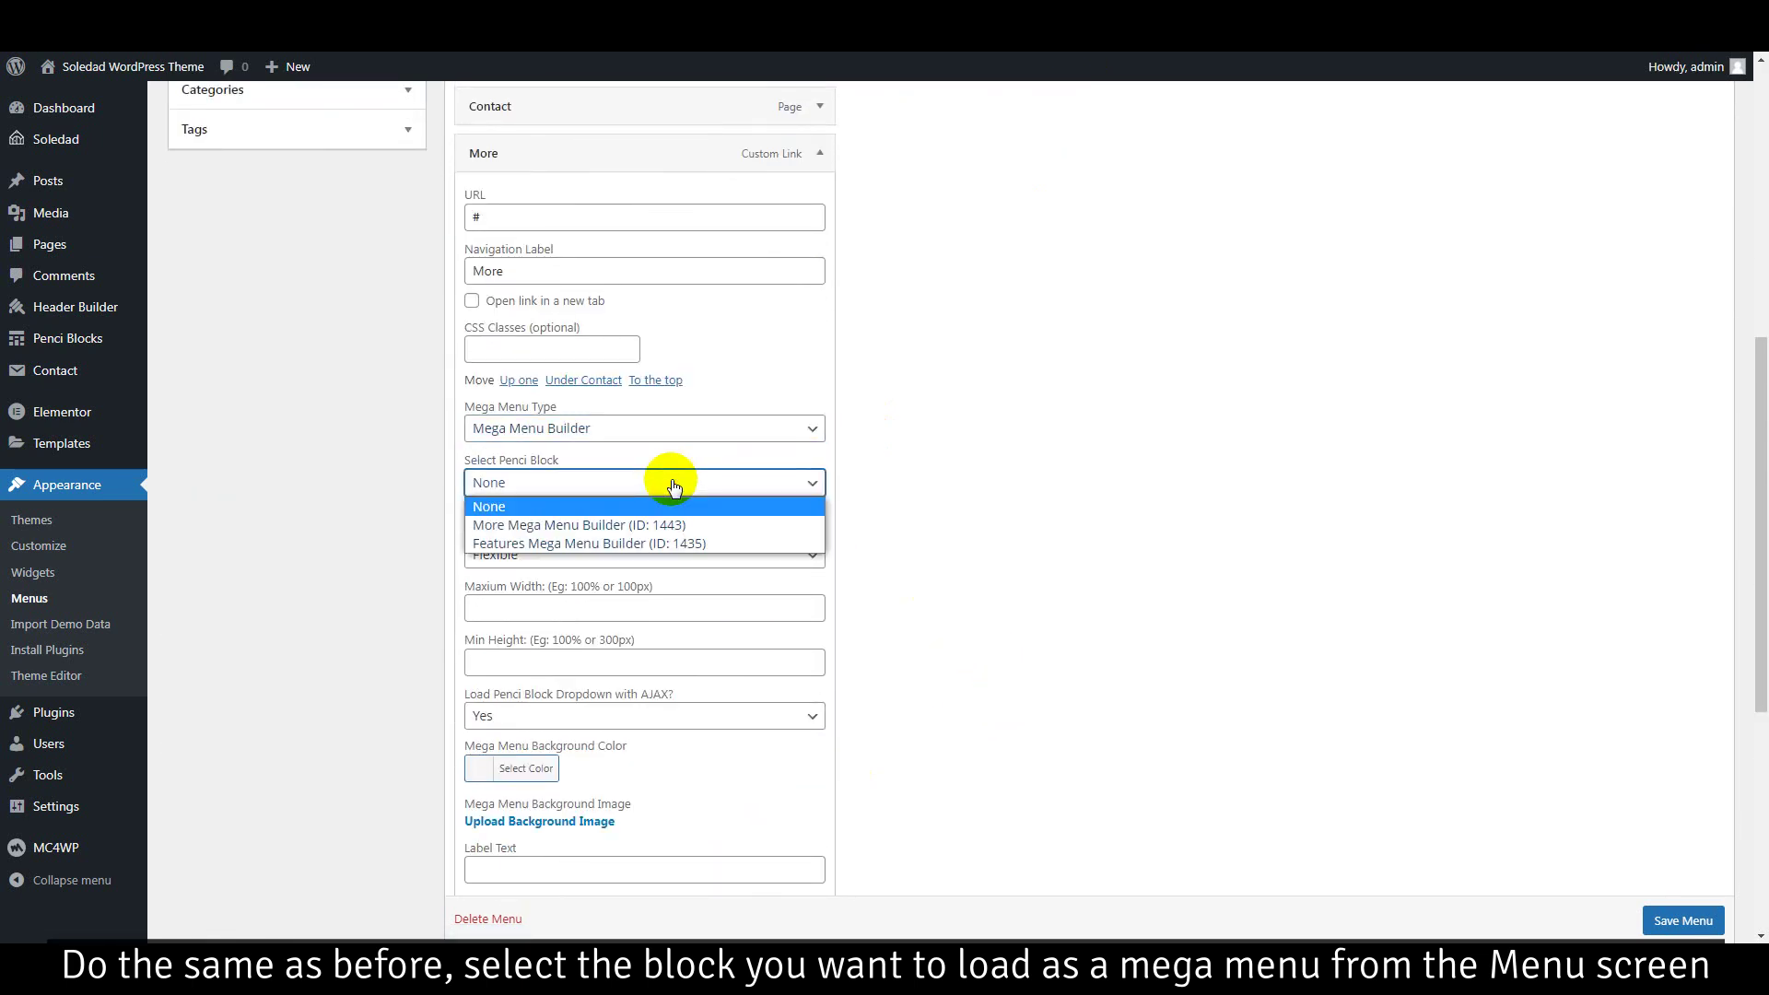
left_click(645, 525)
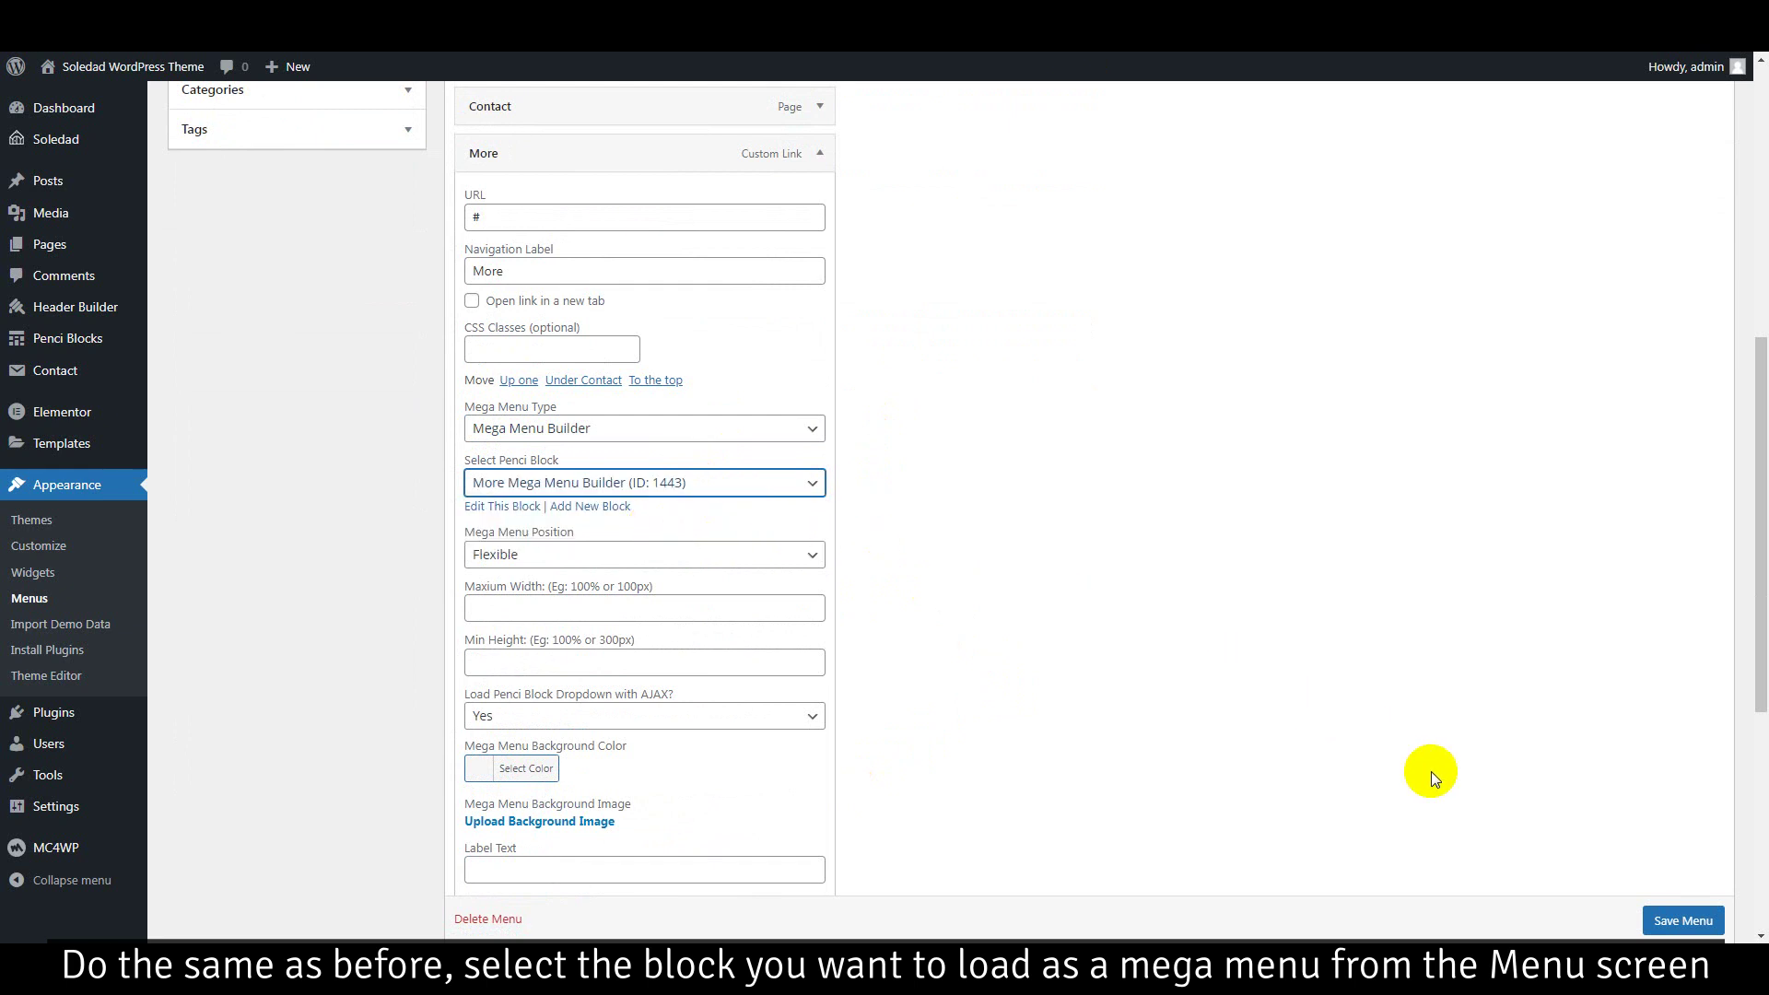
scroll(1663, 926, "down", 1)
left_click(1664, 924)
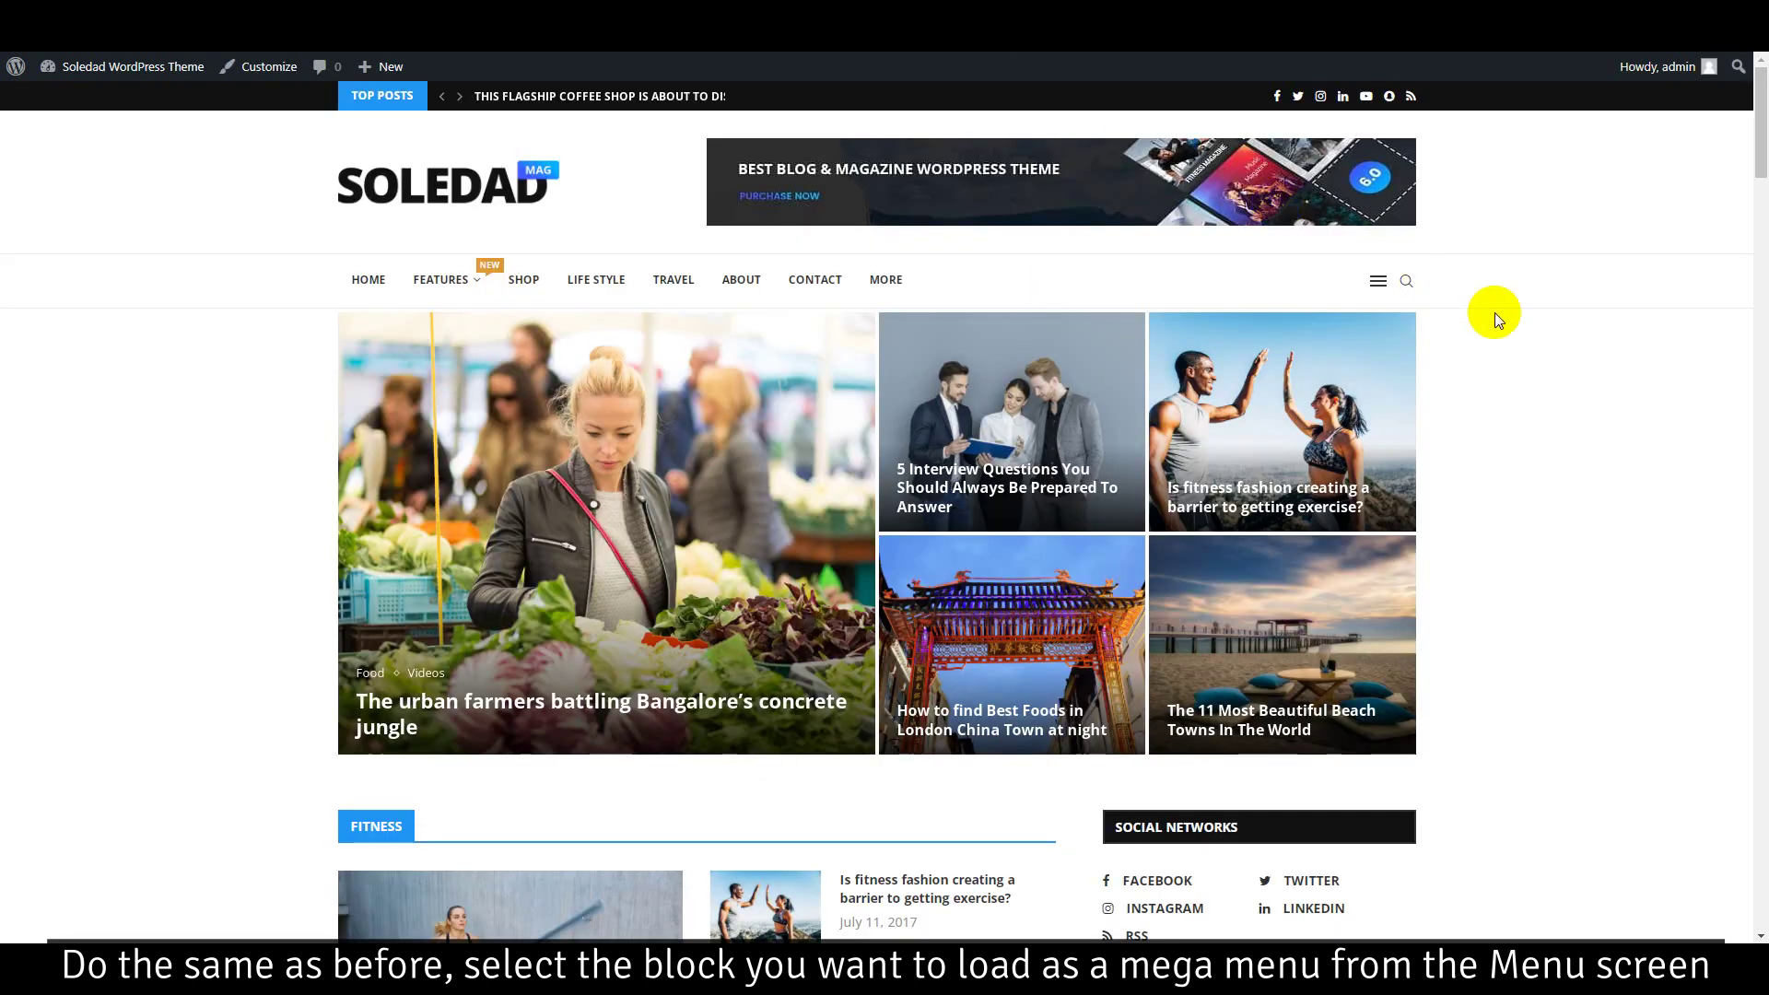
- Reload the home page and check the mega menu under the More item
right_click(1512, 337)
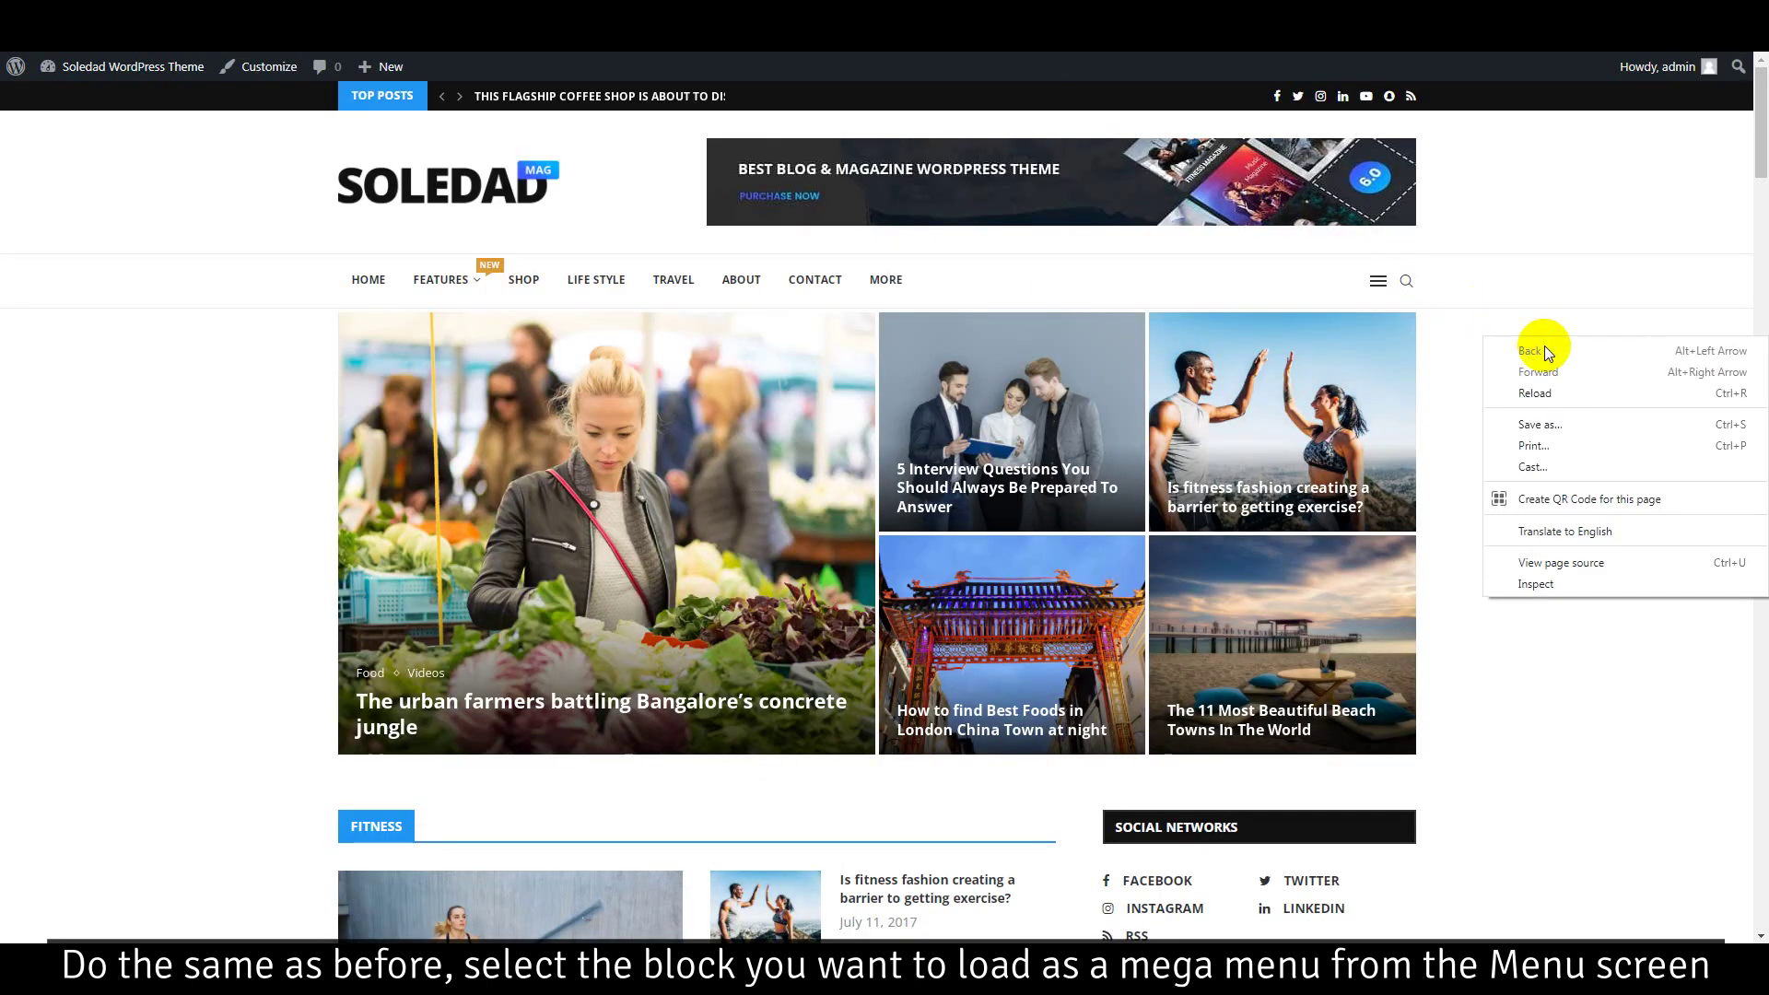
left_click(1563, 394)
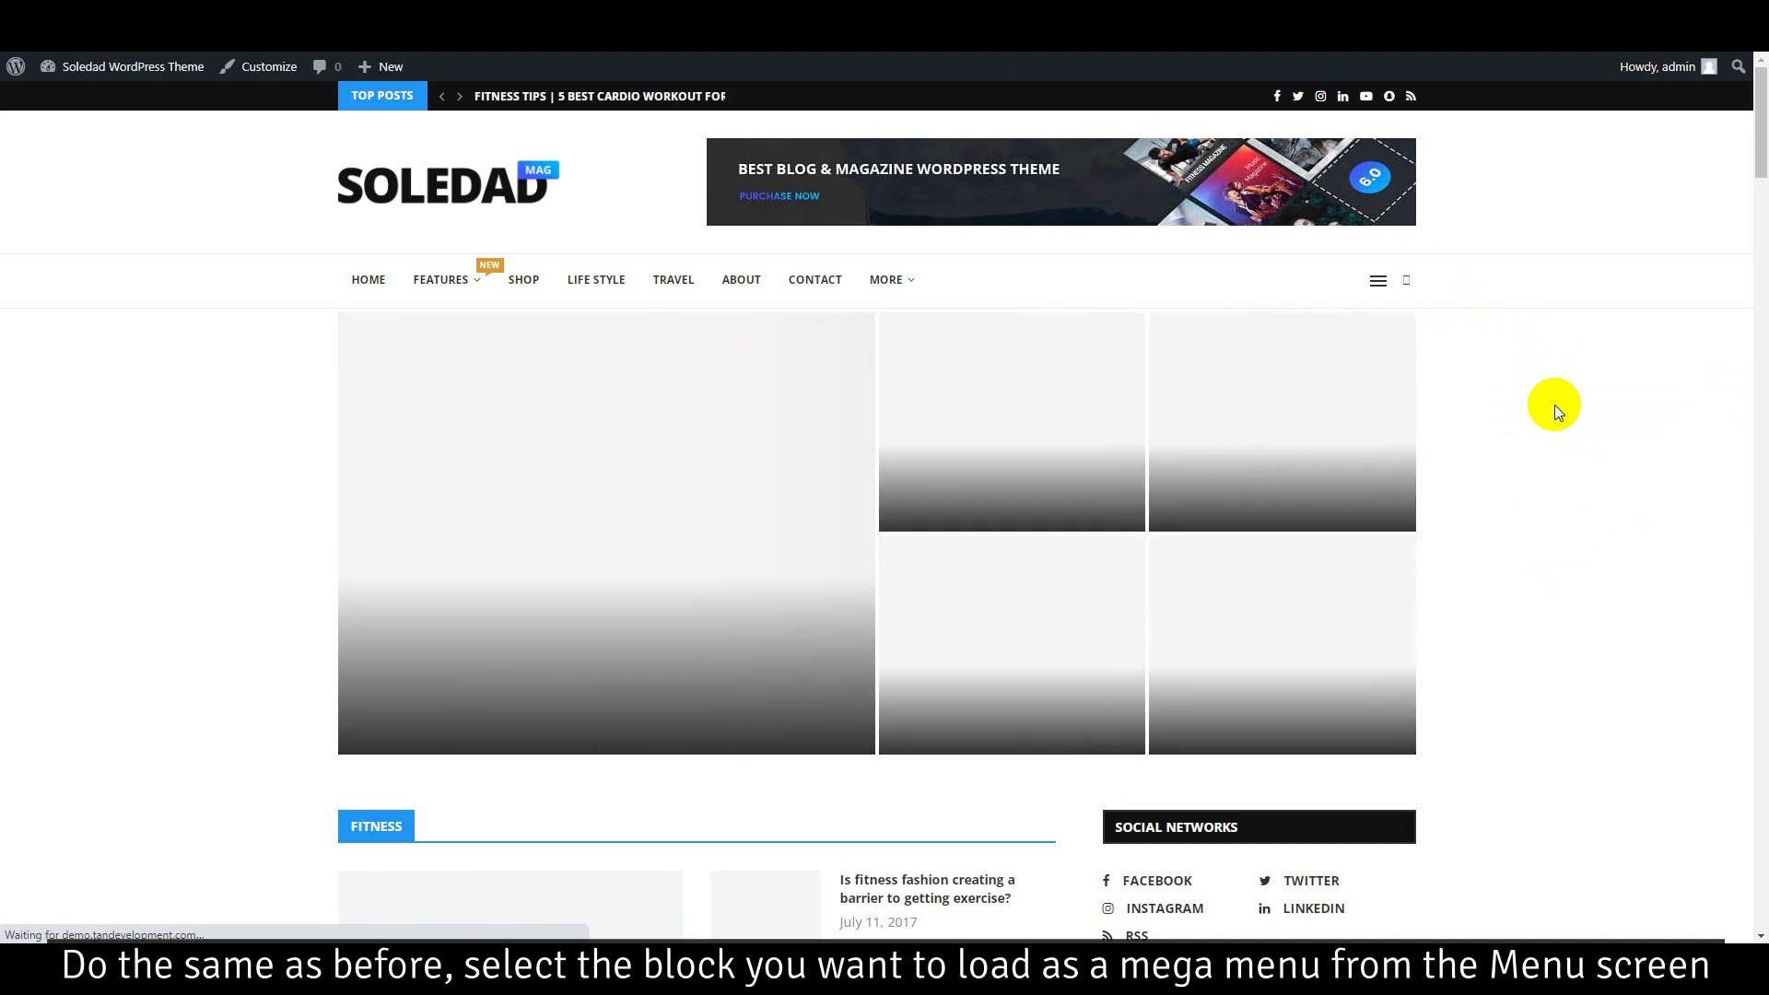
mouse_move(879, 285)
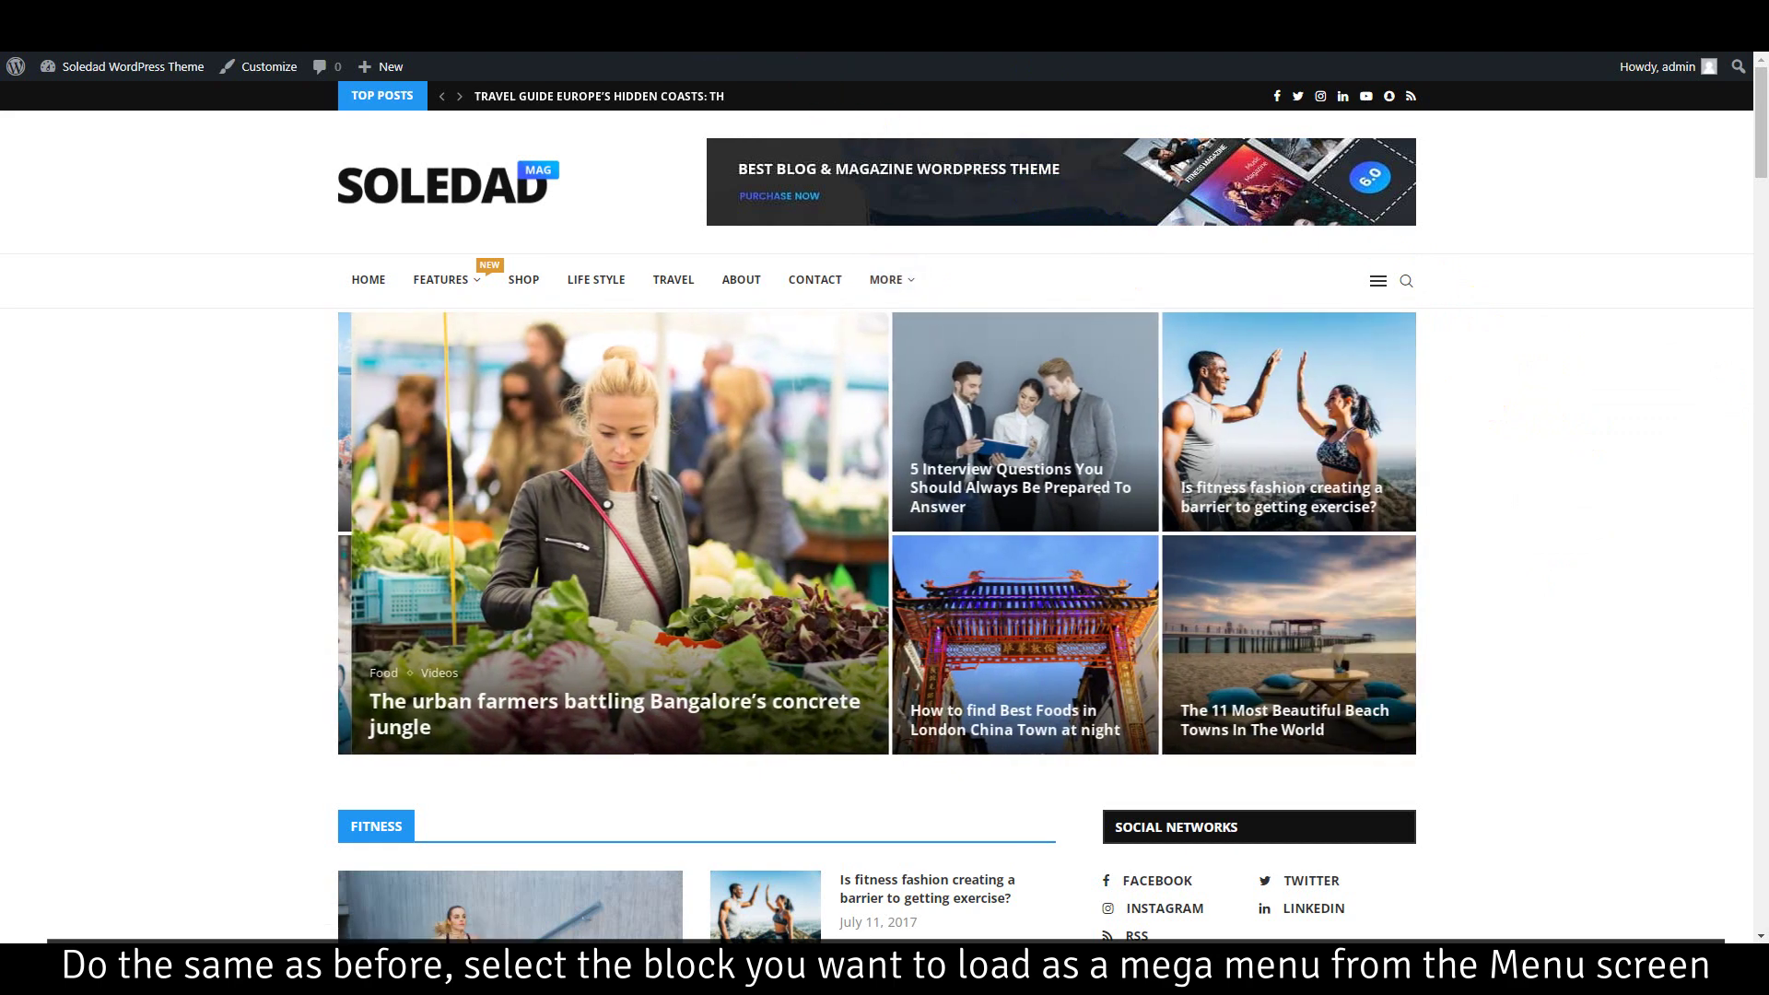
- Give the More item's mega menu a maximum width of 800px and the Center position, and save the Primary Menu
key("ctrl+Tab")
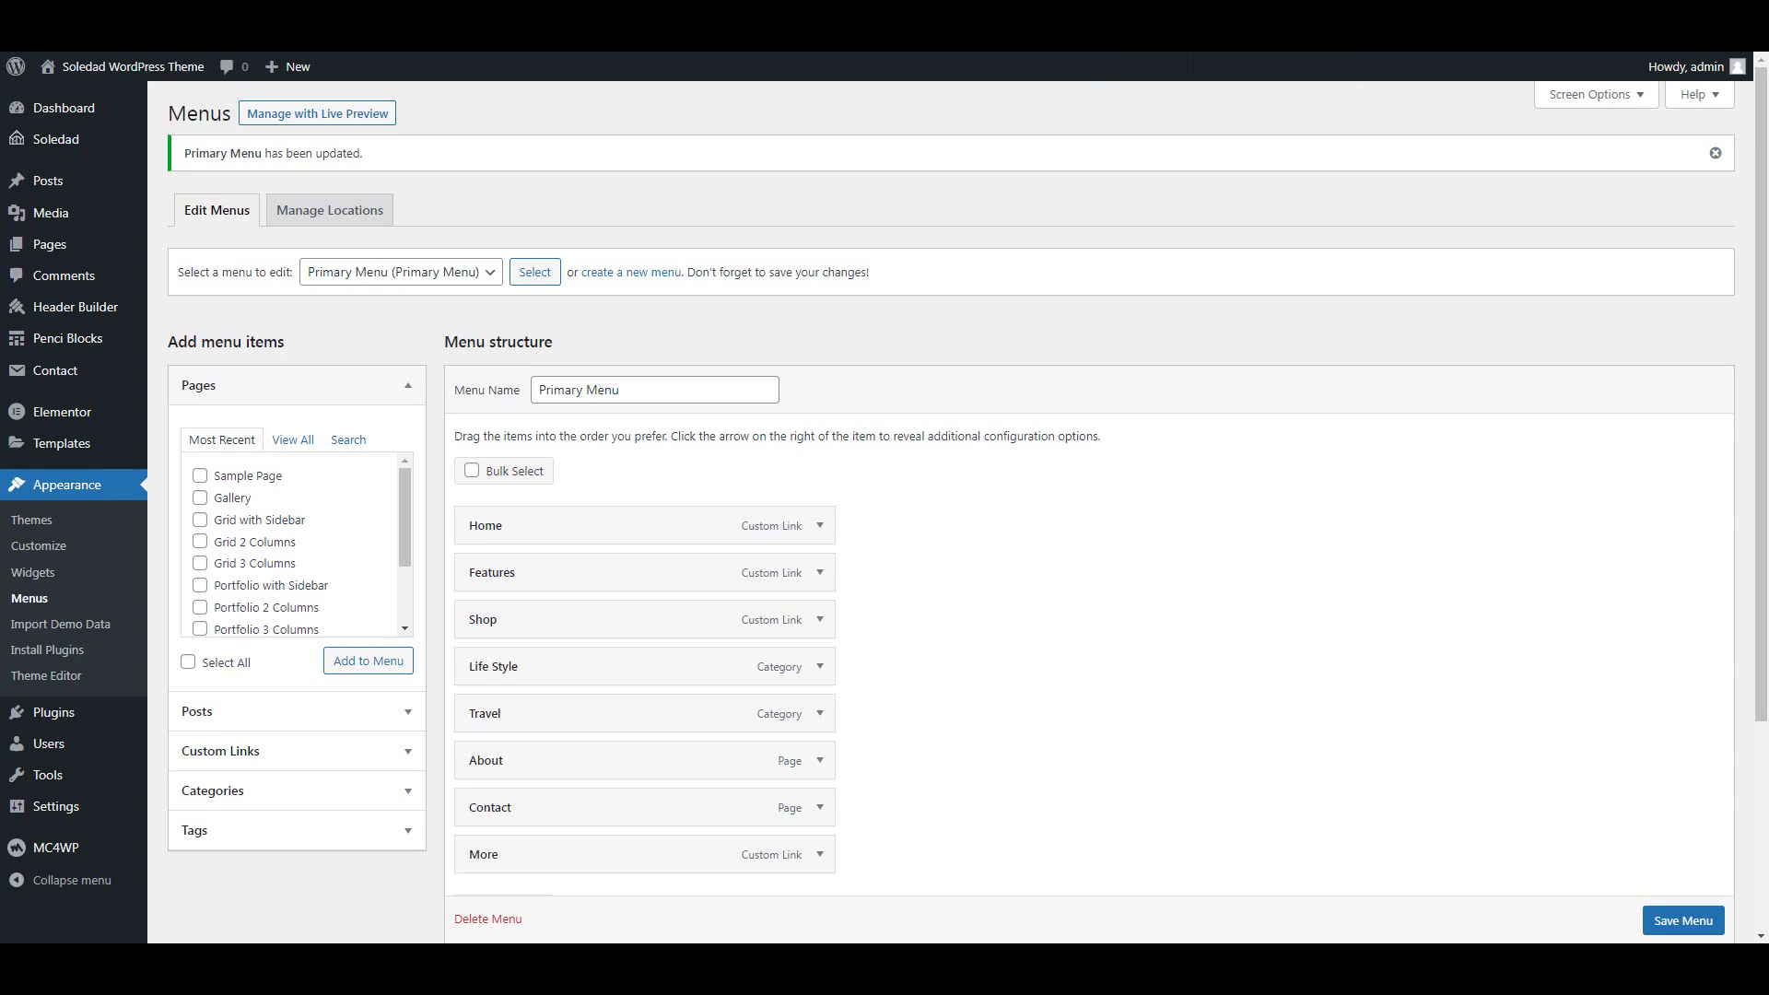
scroll(954, 681, "down", 3)
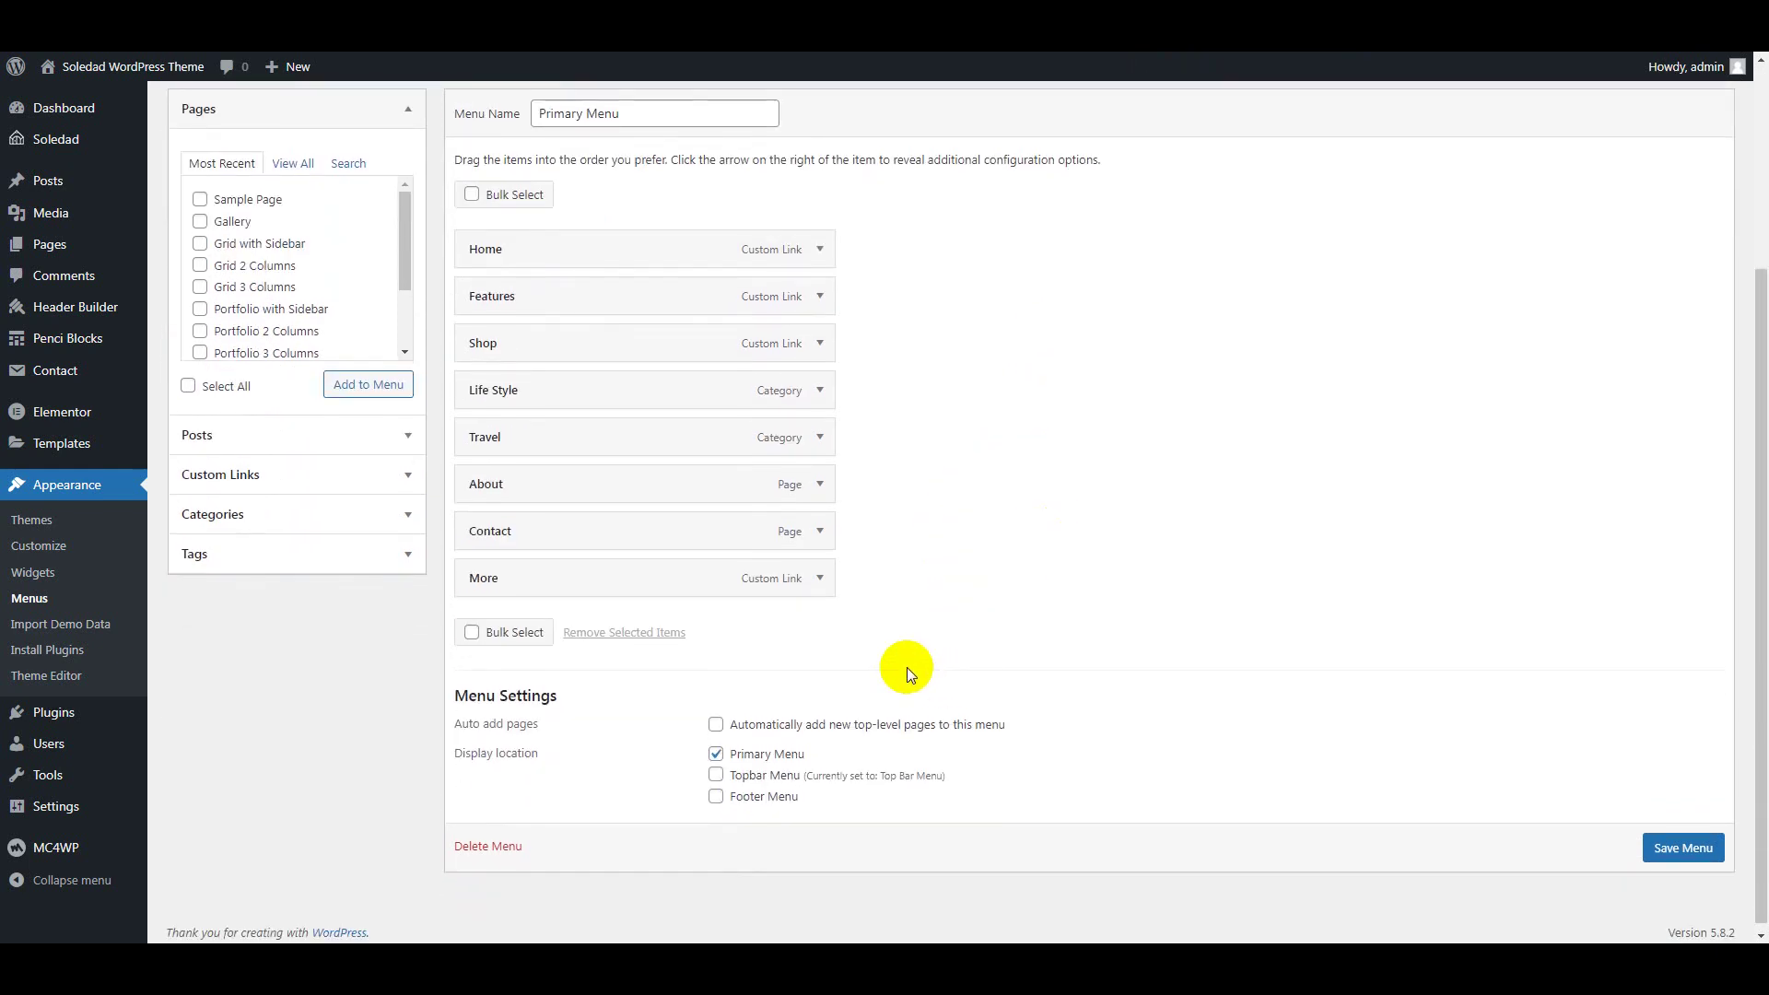
left_click(820, 578)
scroll(985, 678, "down", 6)
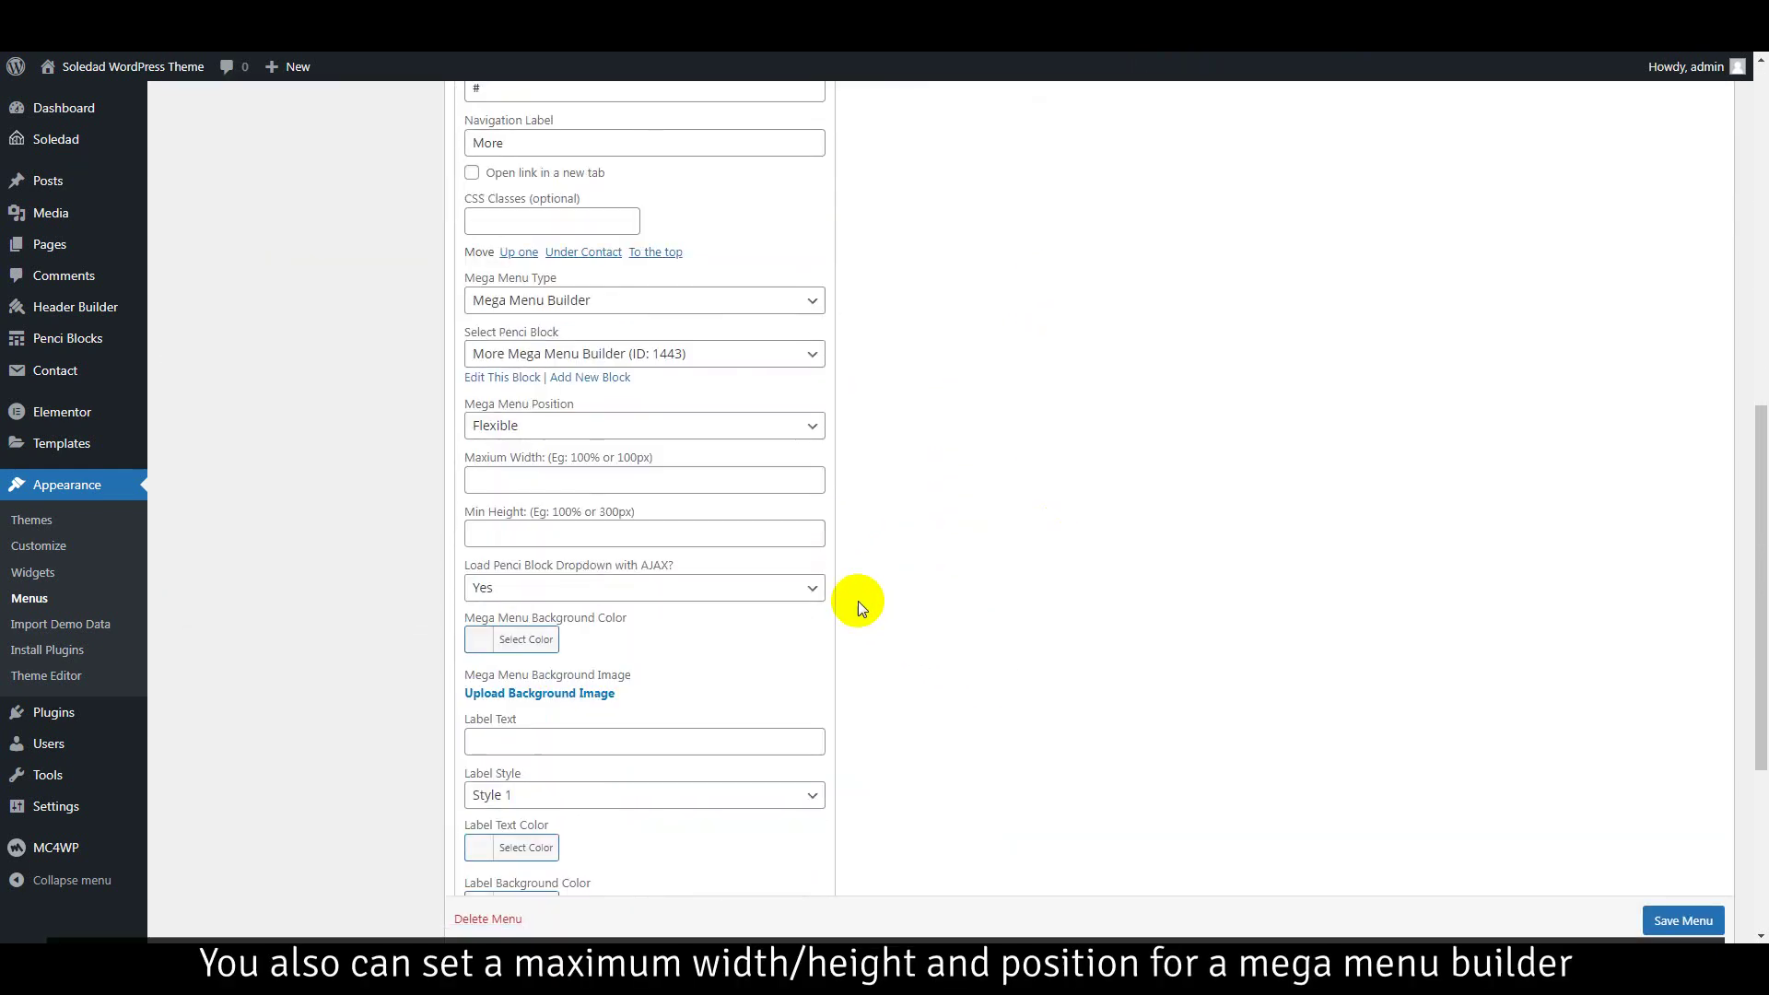
left_click(605, 481)
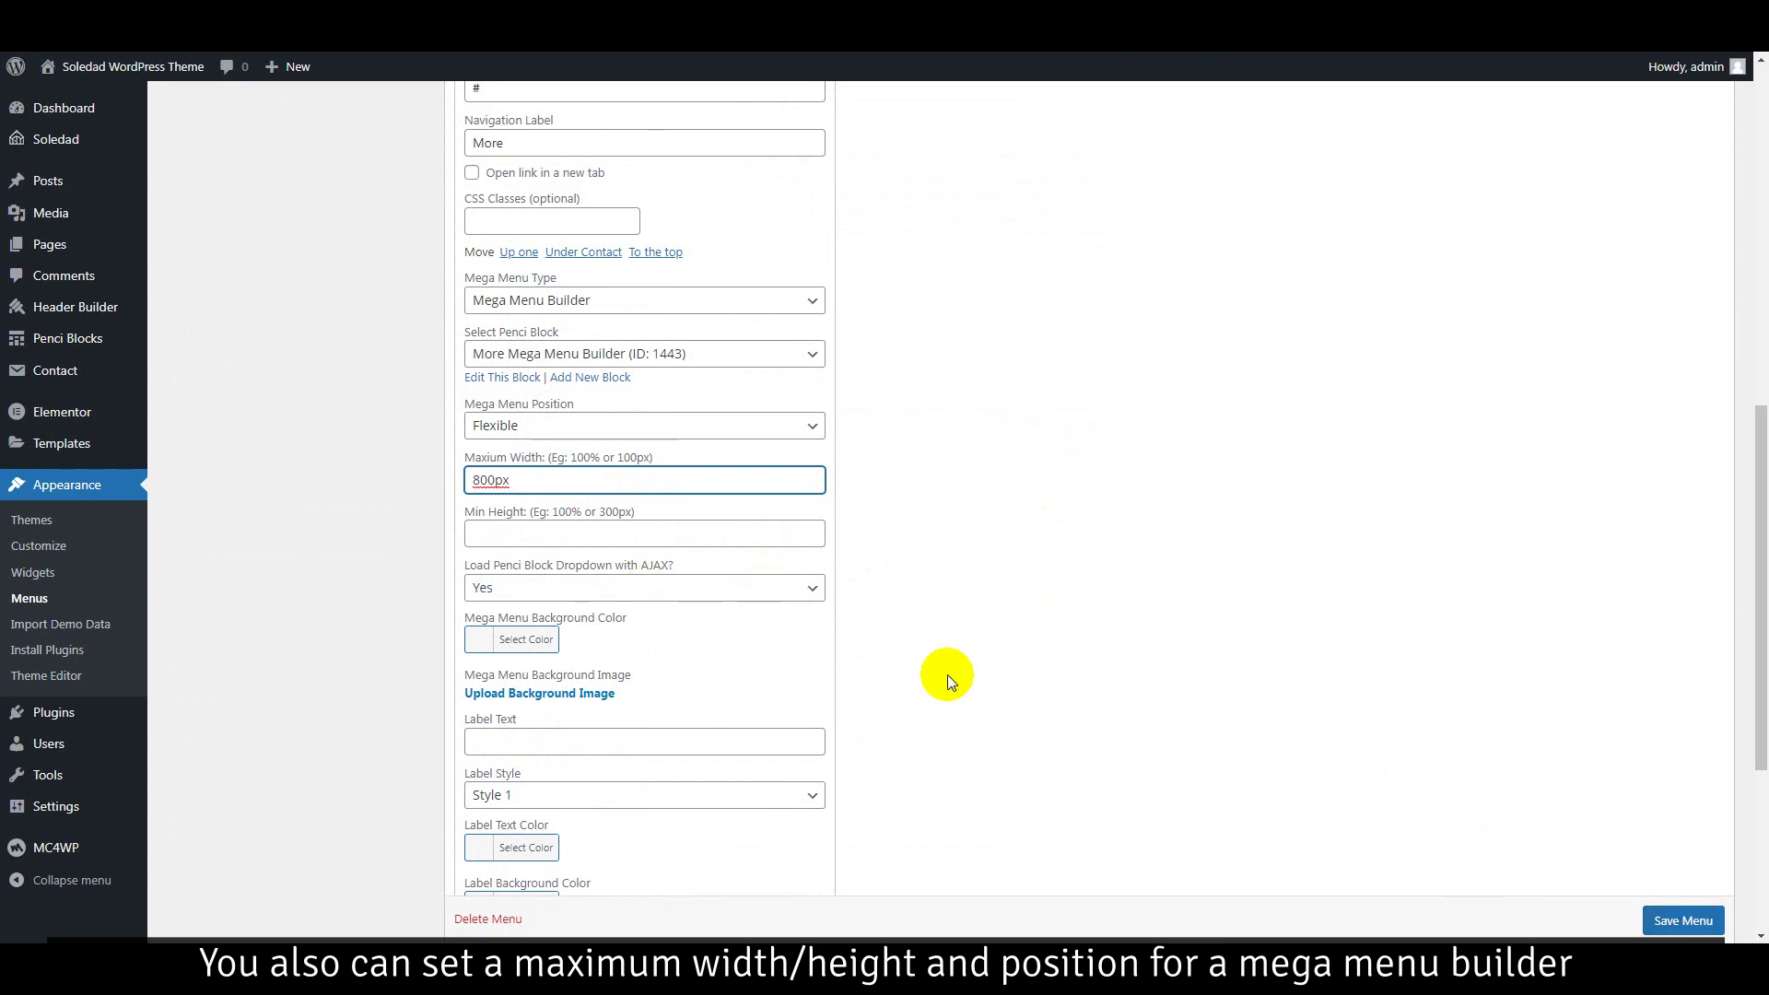
left_click(620, 422)
left_click(588, 468)
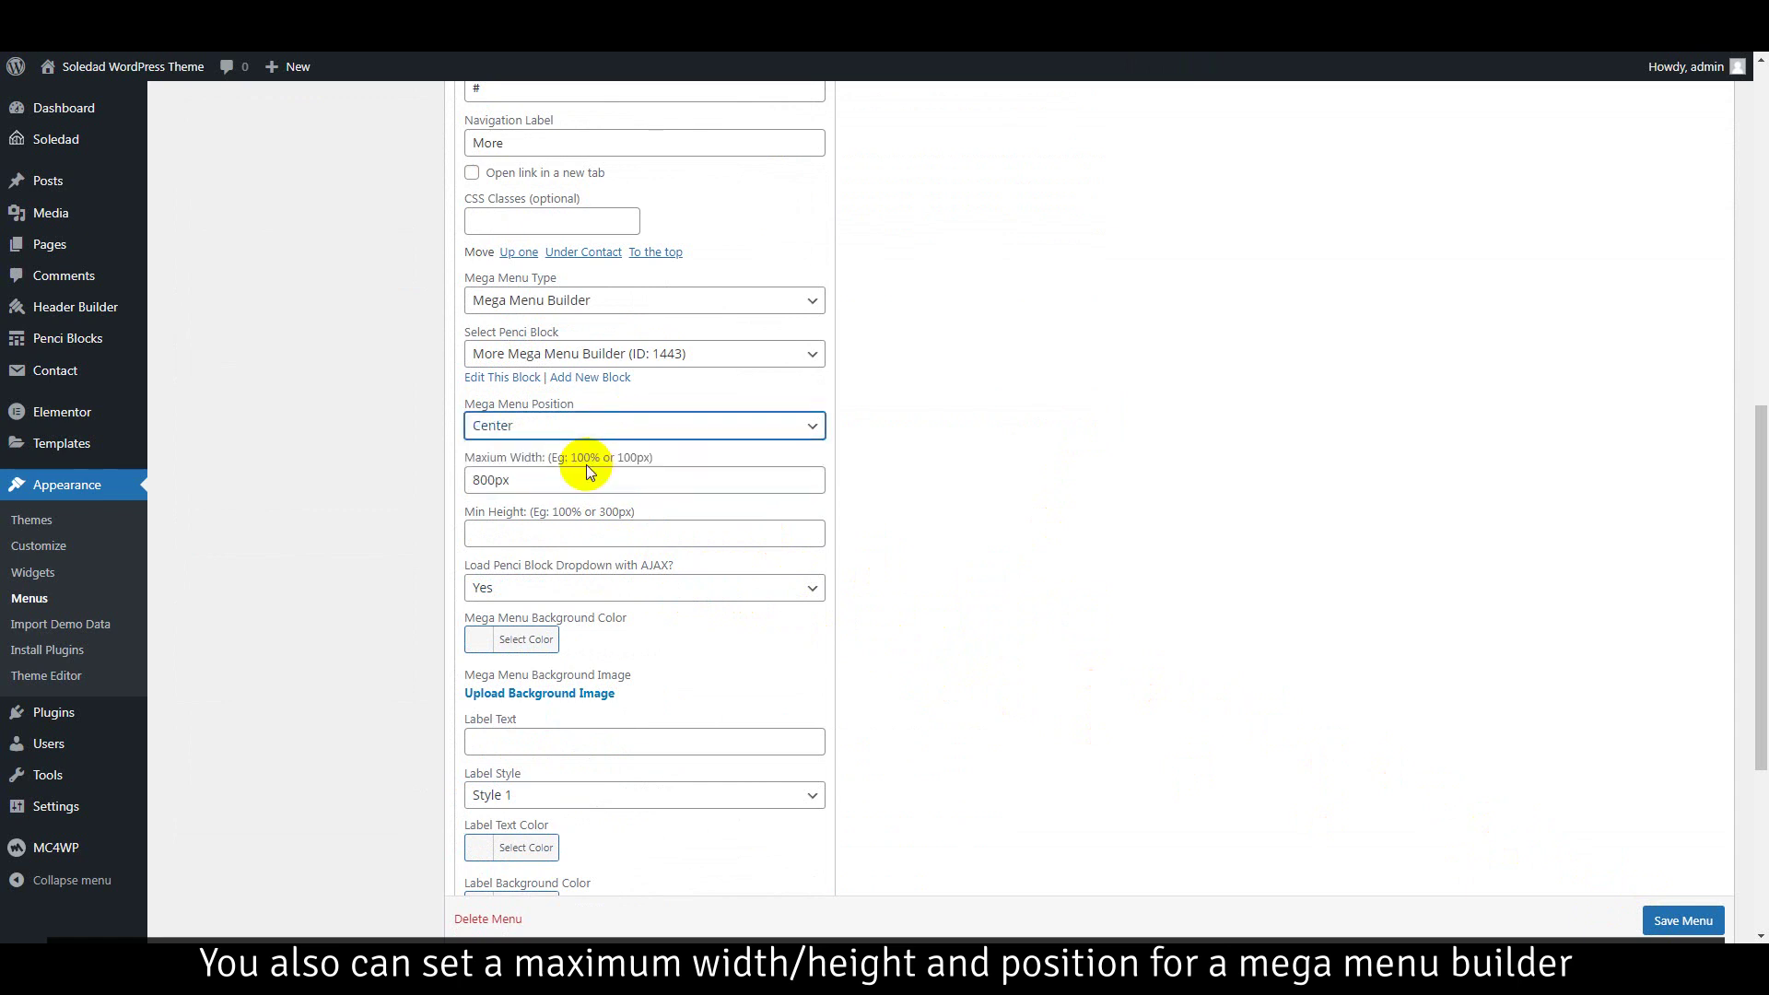
left_click(1661, 931)
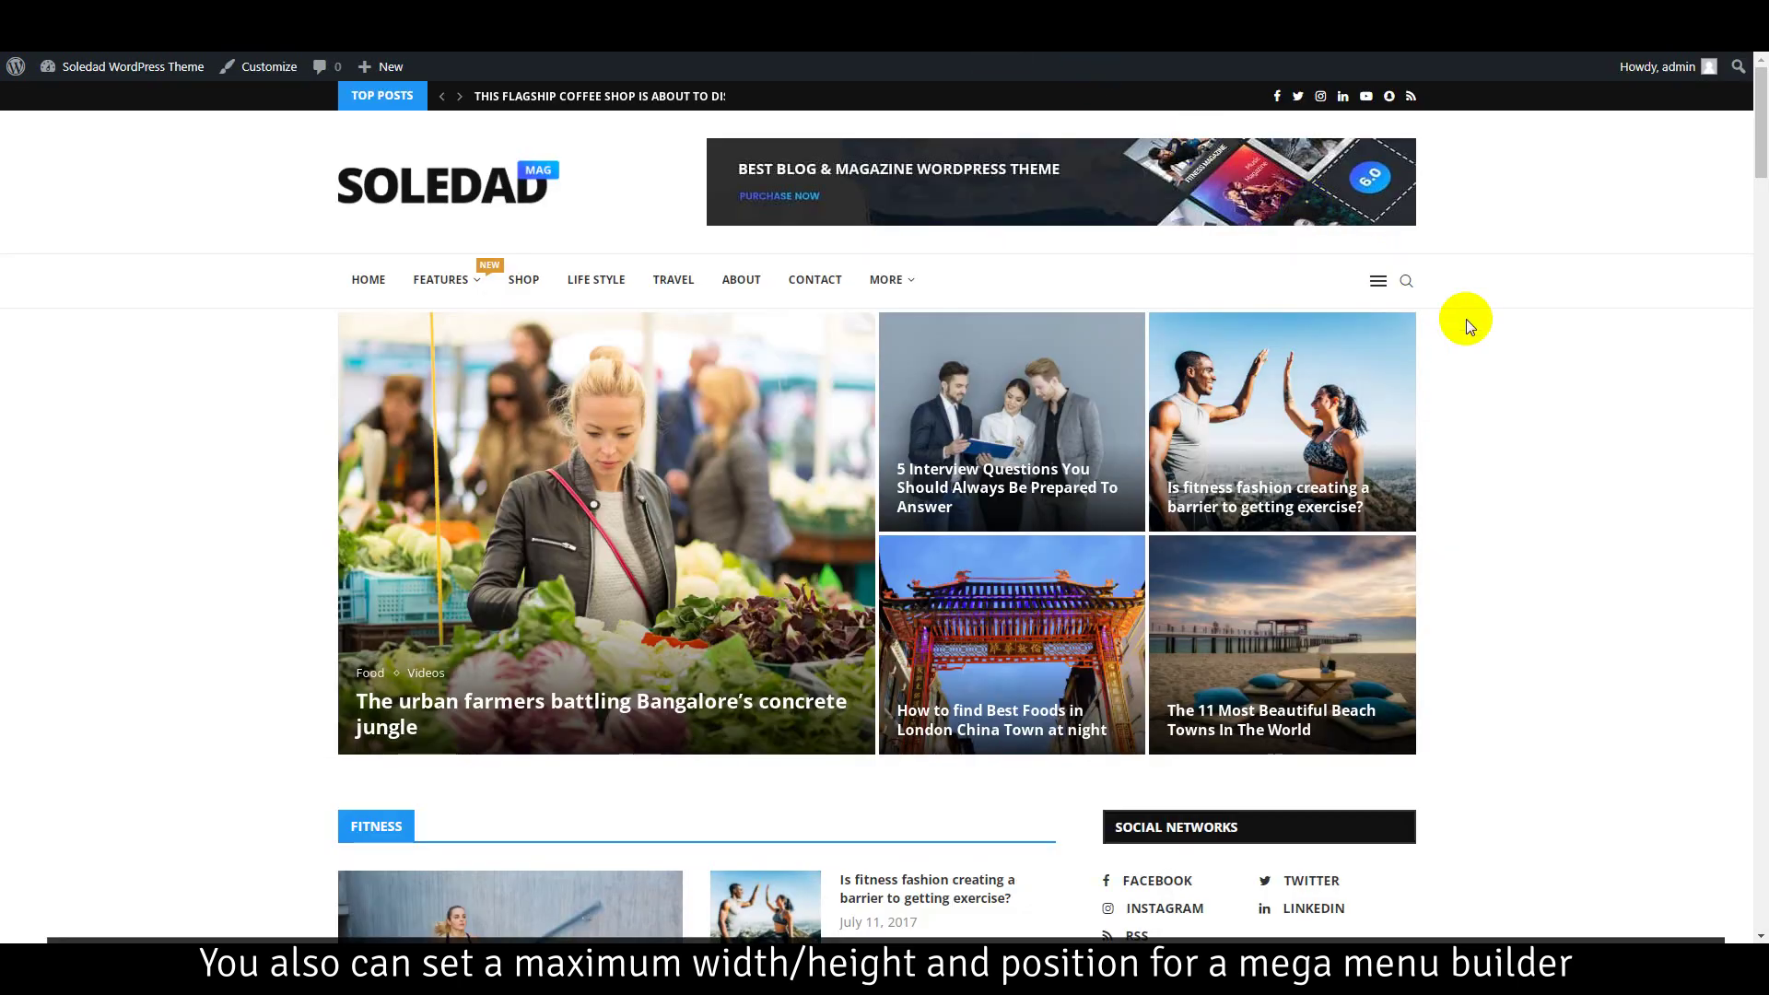
- Reload the home page and check the centered 800px mega menu under More
right_click(1479, 332)
left_click(1548, 392)
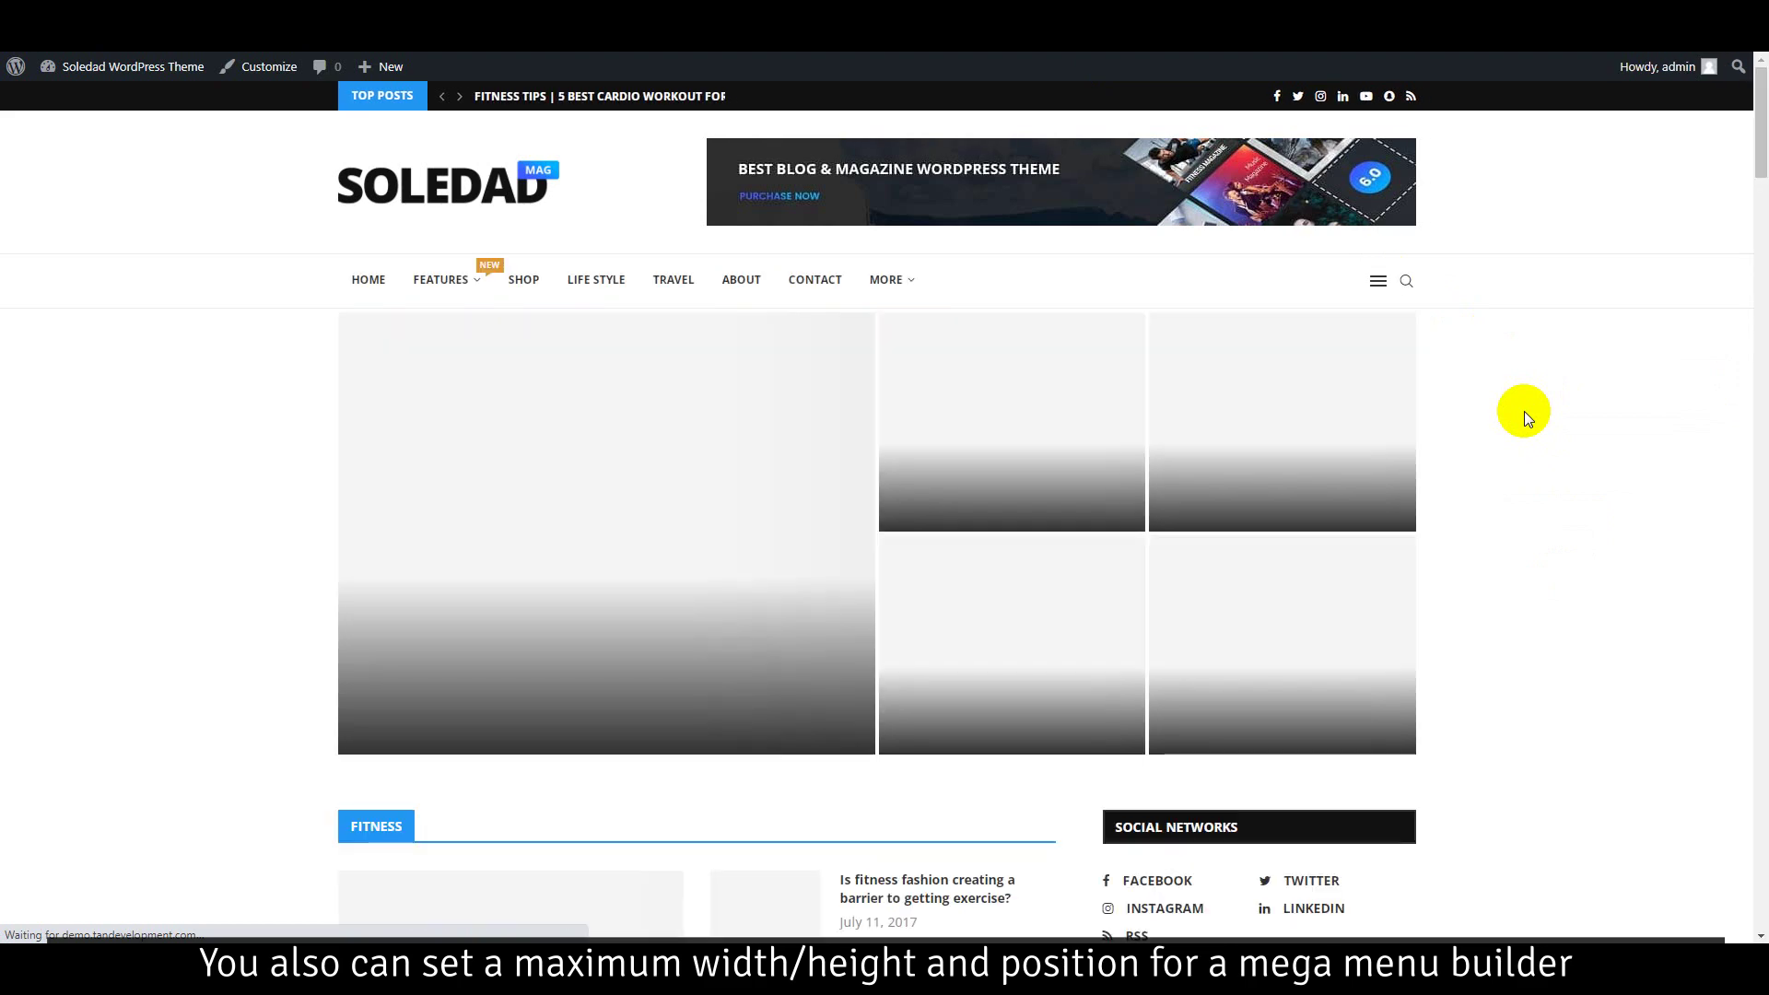
left_click(867, 293)
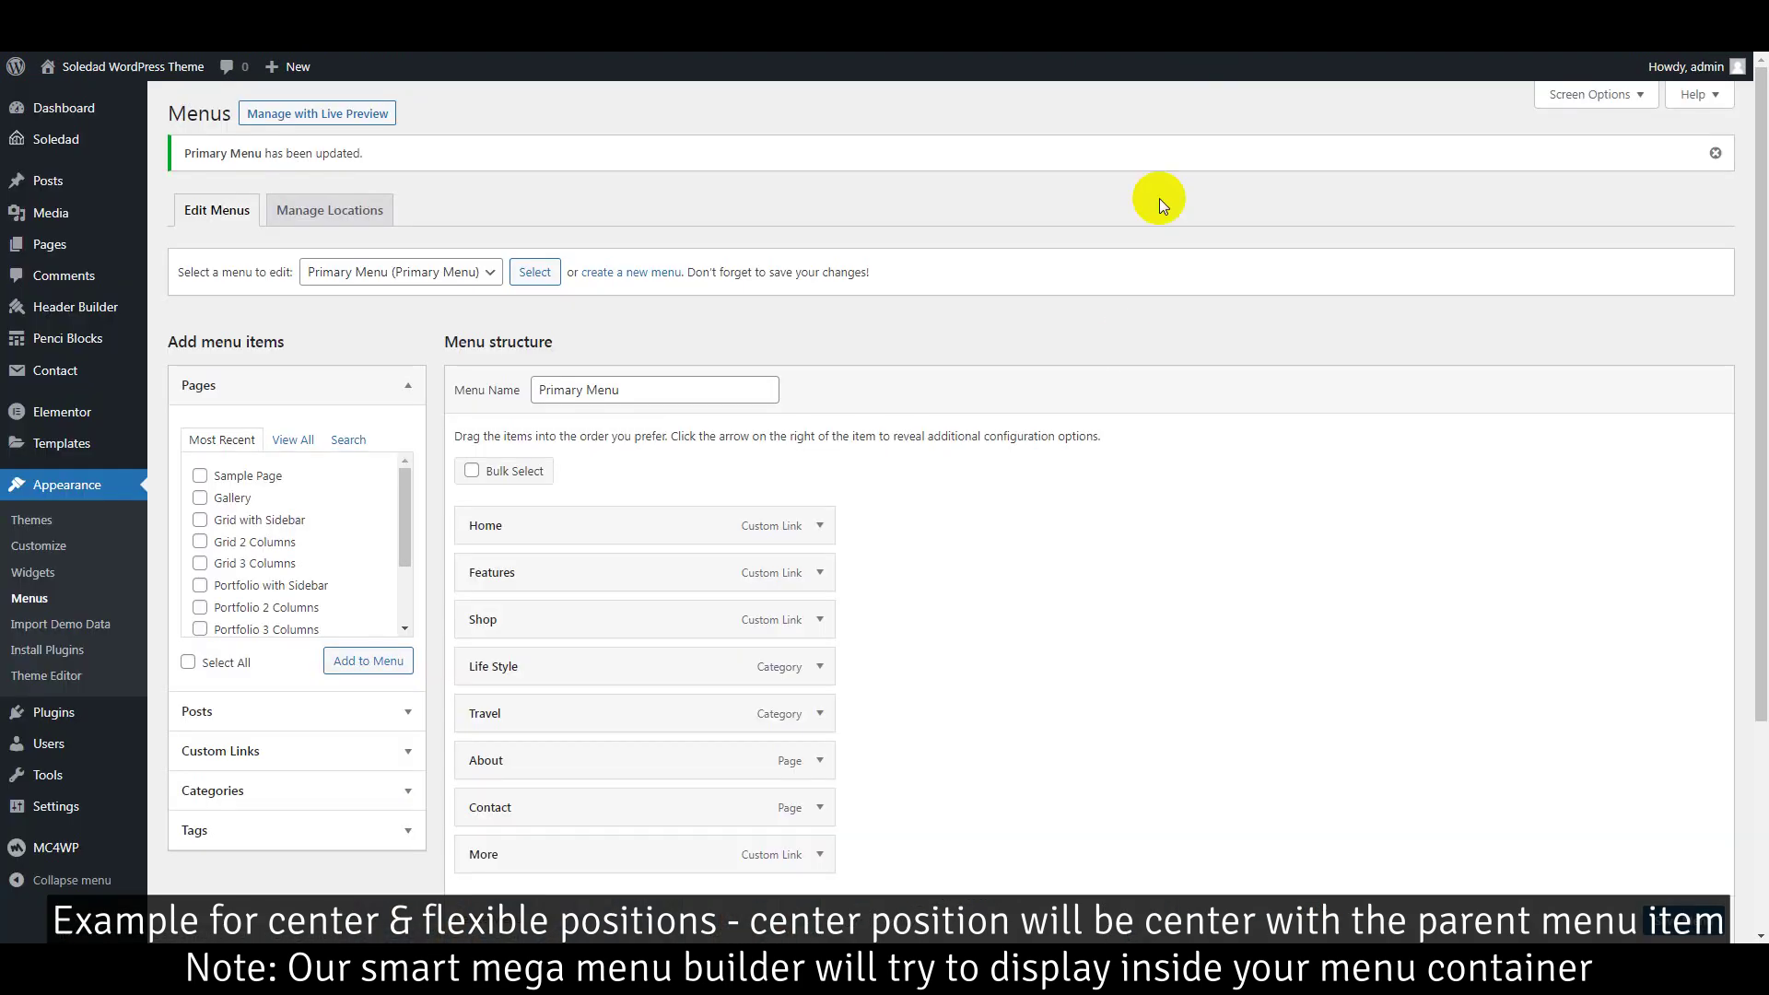
- Set the More item's mega menu position to Flexible and save the Primary Menu
scroll(1066, 706, "down", 3)
left_click(820, 572)
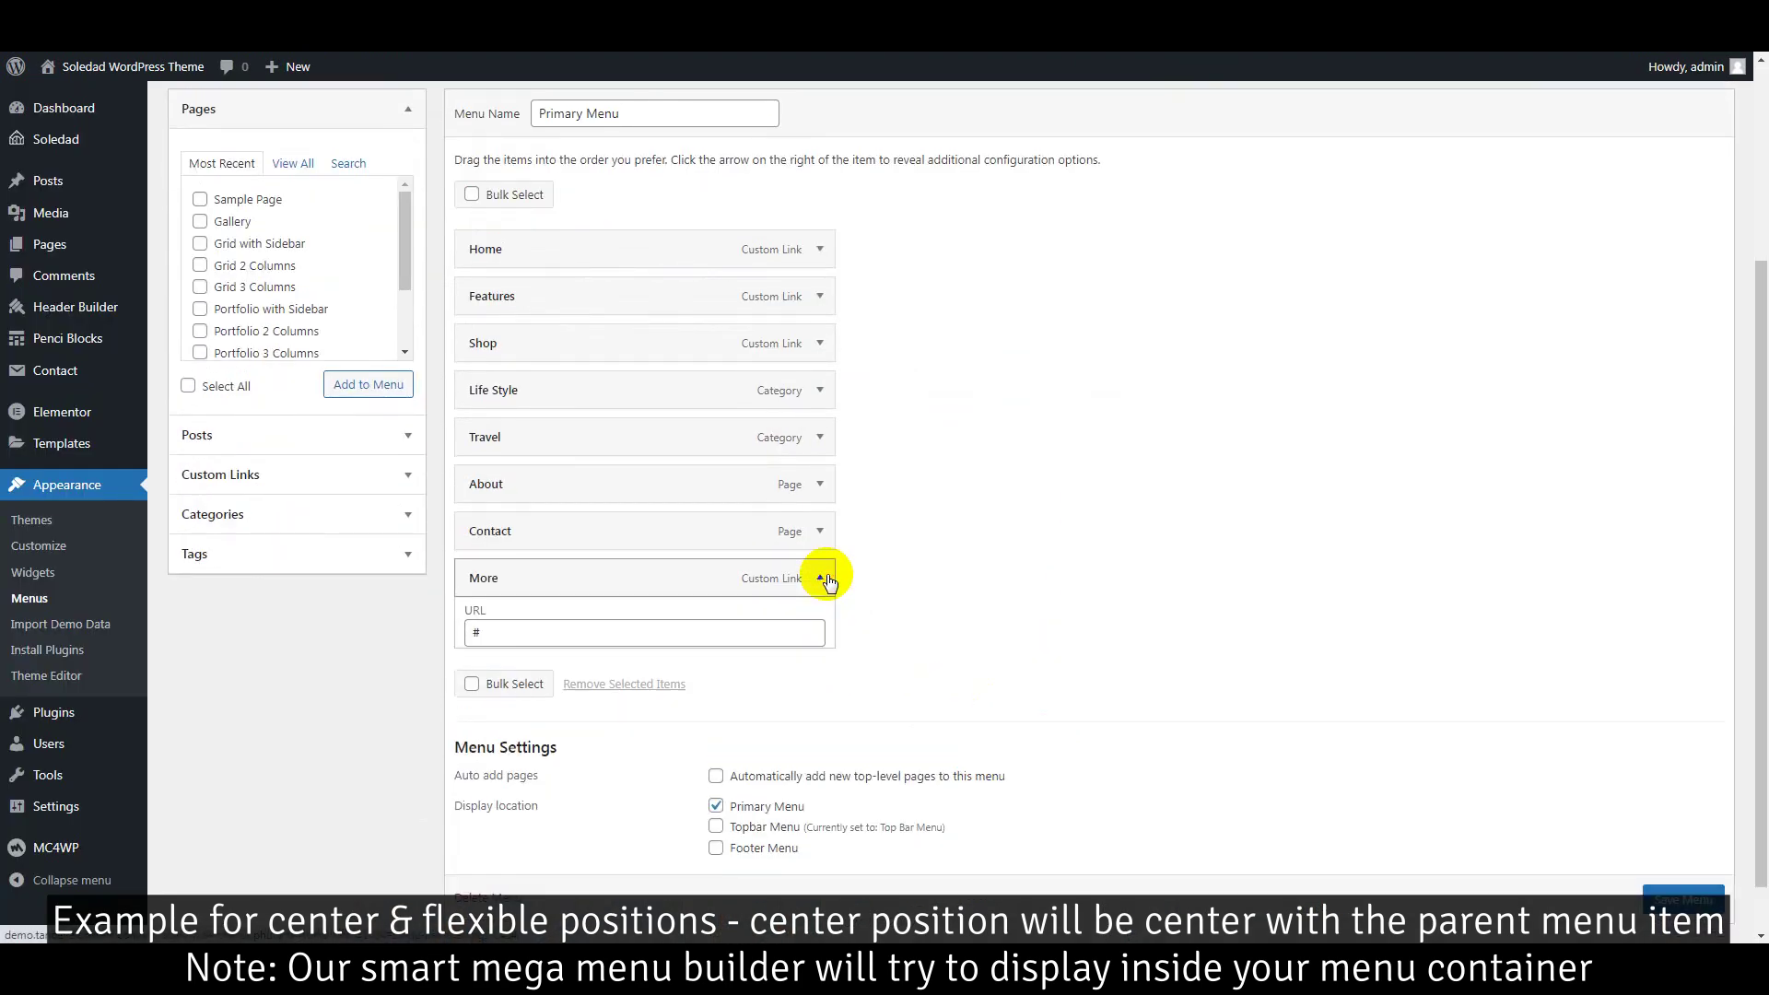
scroll(857, 718, "down", 1)
scroll(829, 714, "down", 3)
left_click(692, 702)
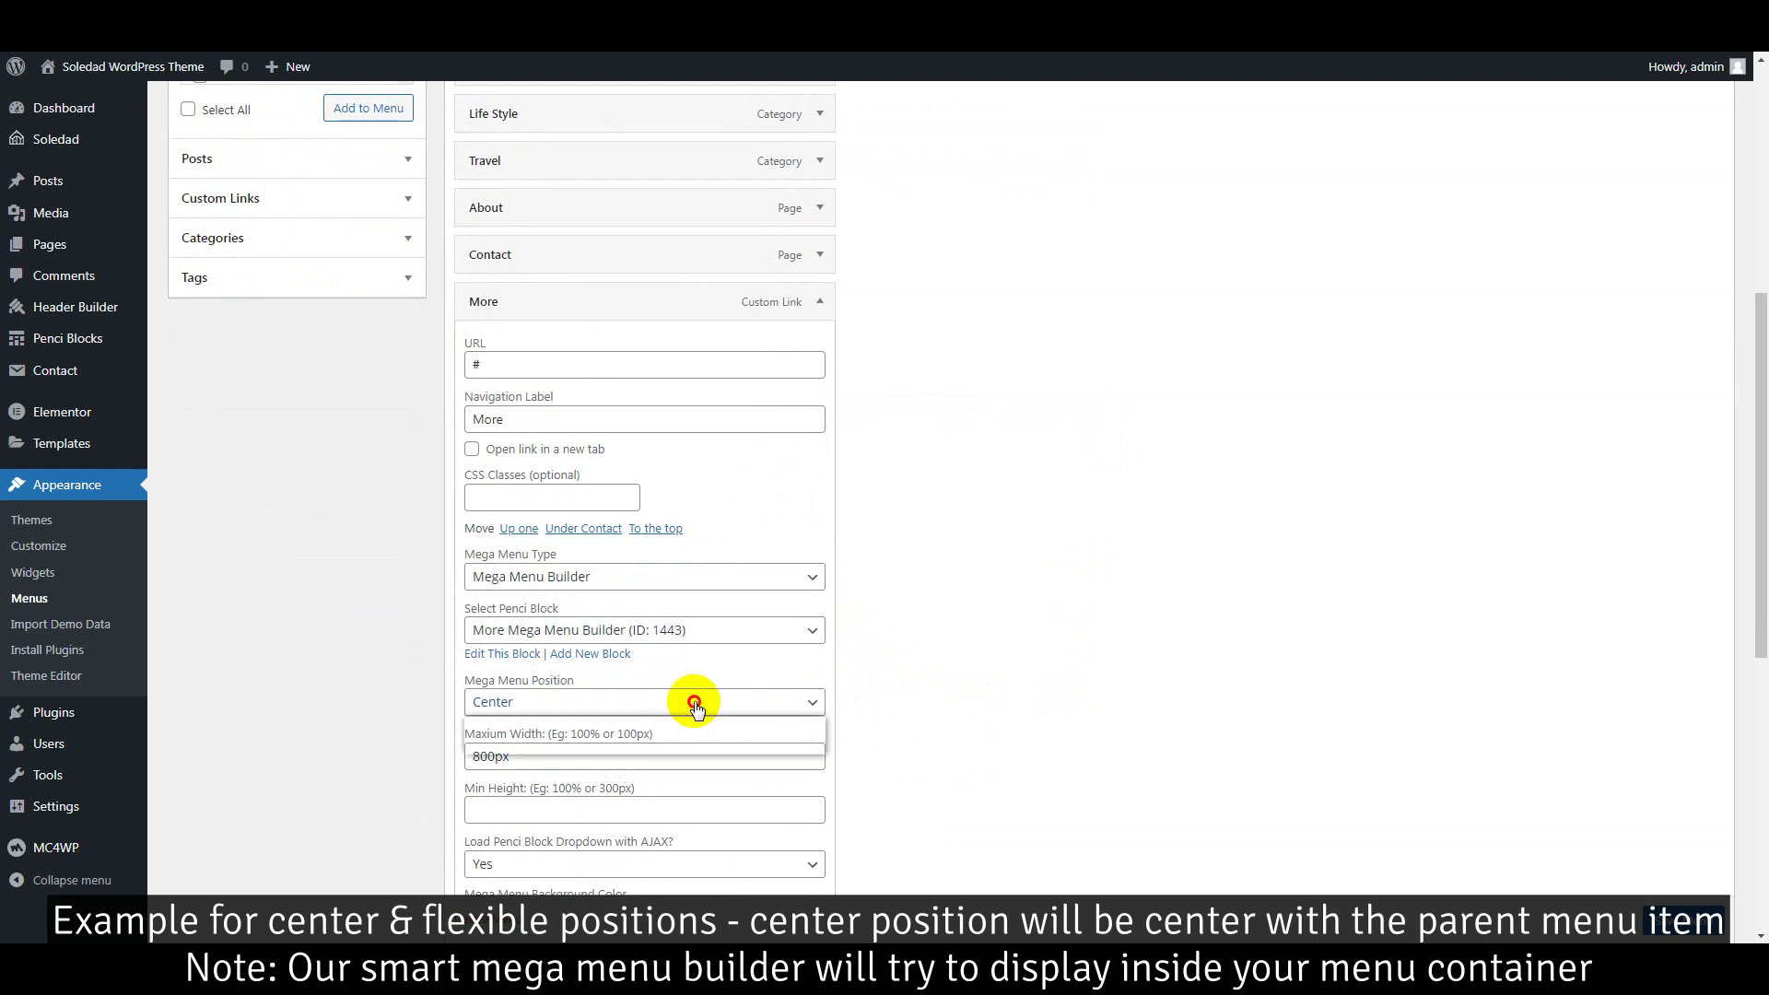
left_click(690, 724)
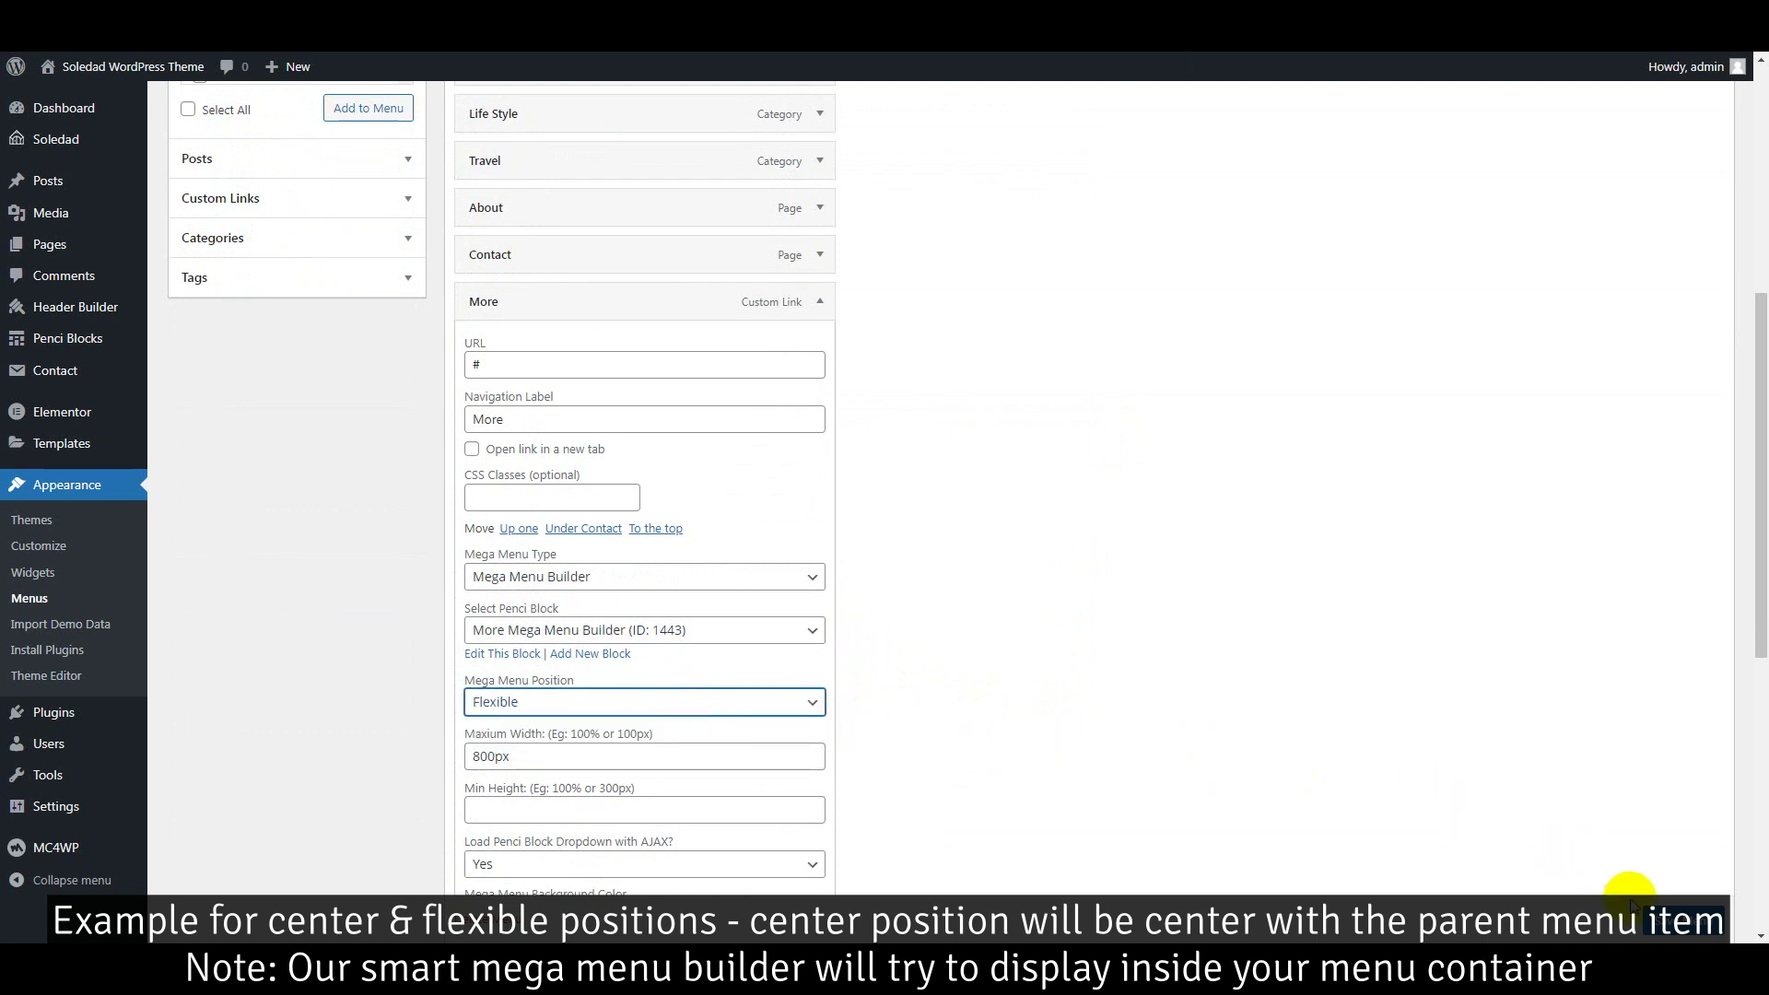
scroll(1644, 912, "down", 1)
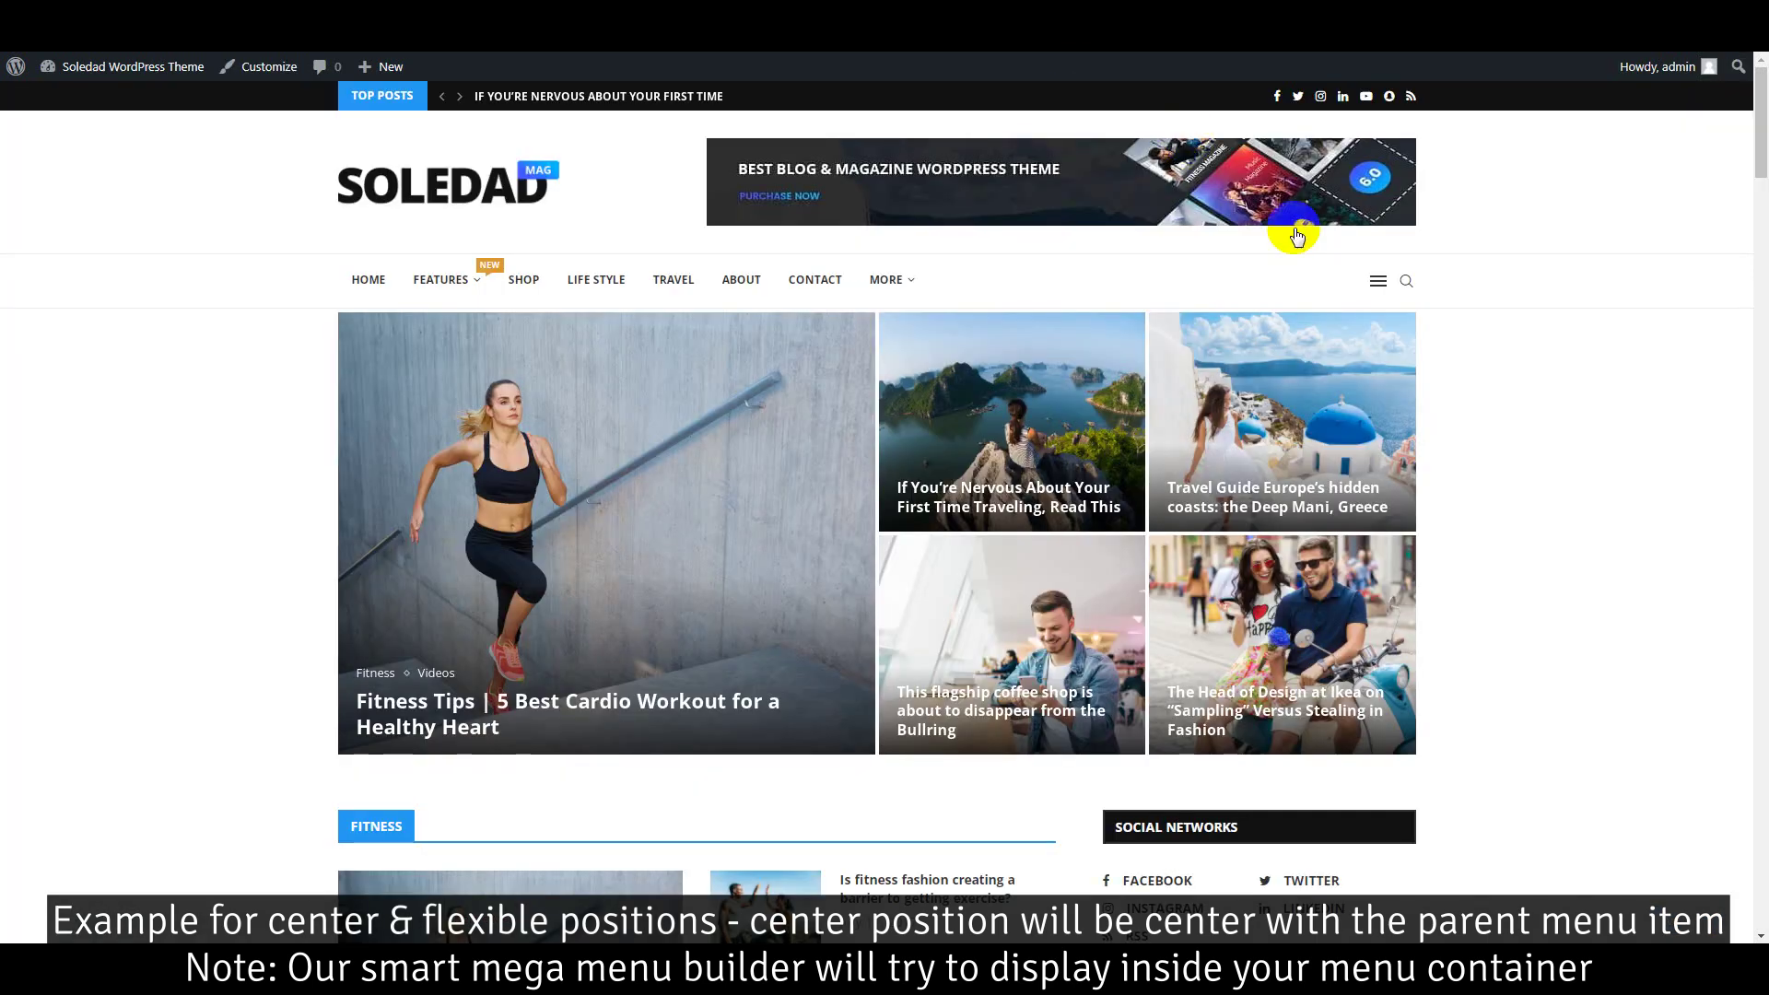
- Reload the home page and check the flexible position of the More mega menu
right_click(1478, 354)
left_click(1514, 421)
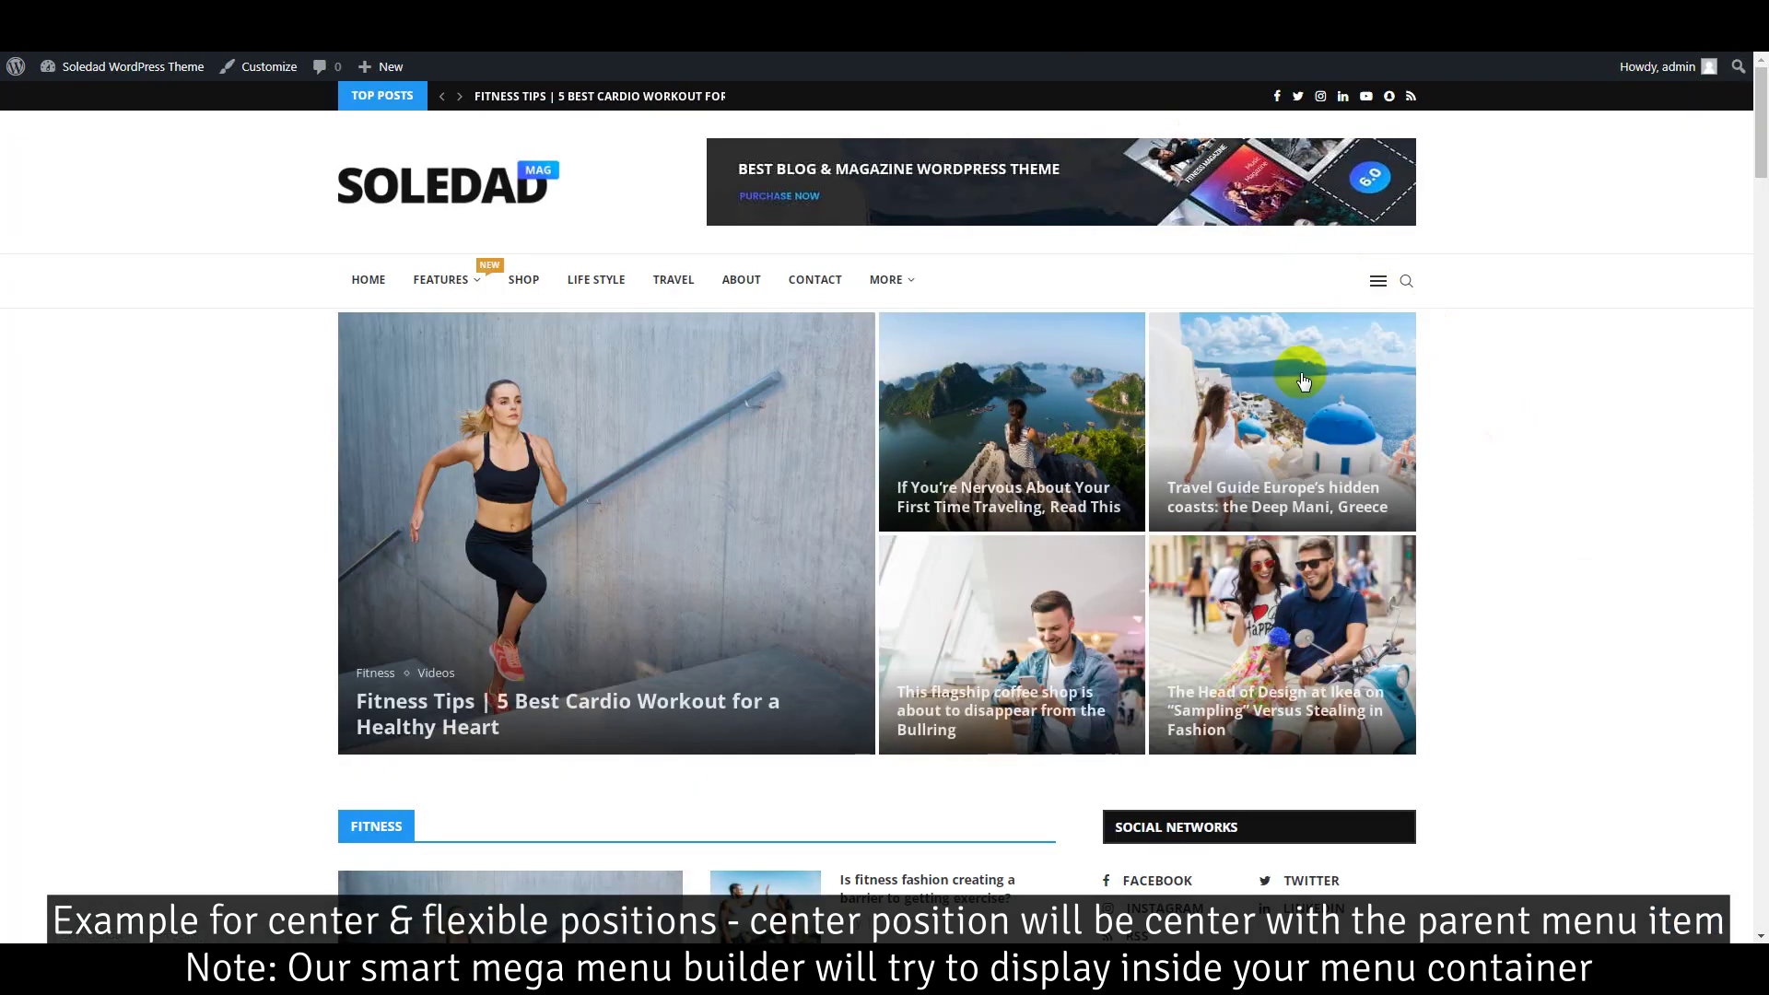
left_click(893, 286)
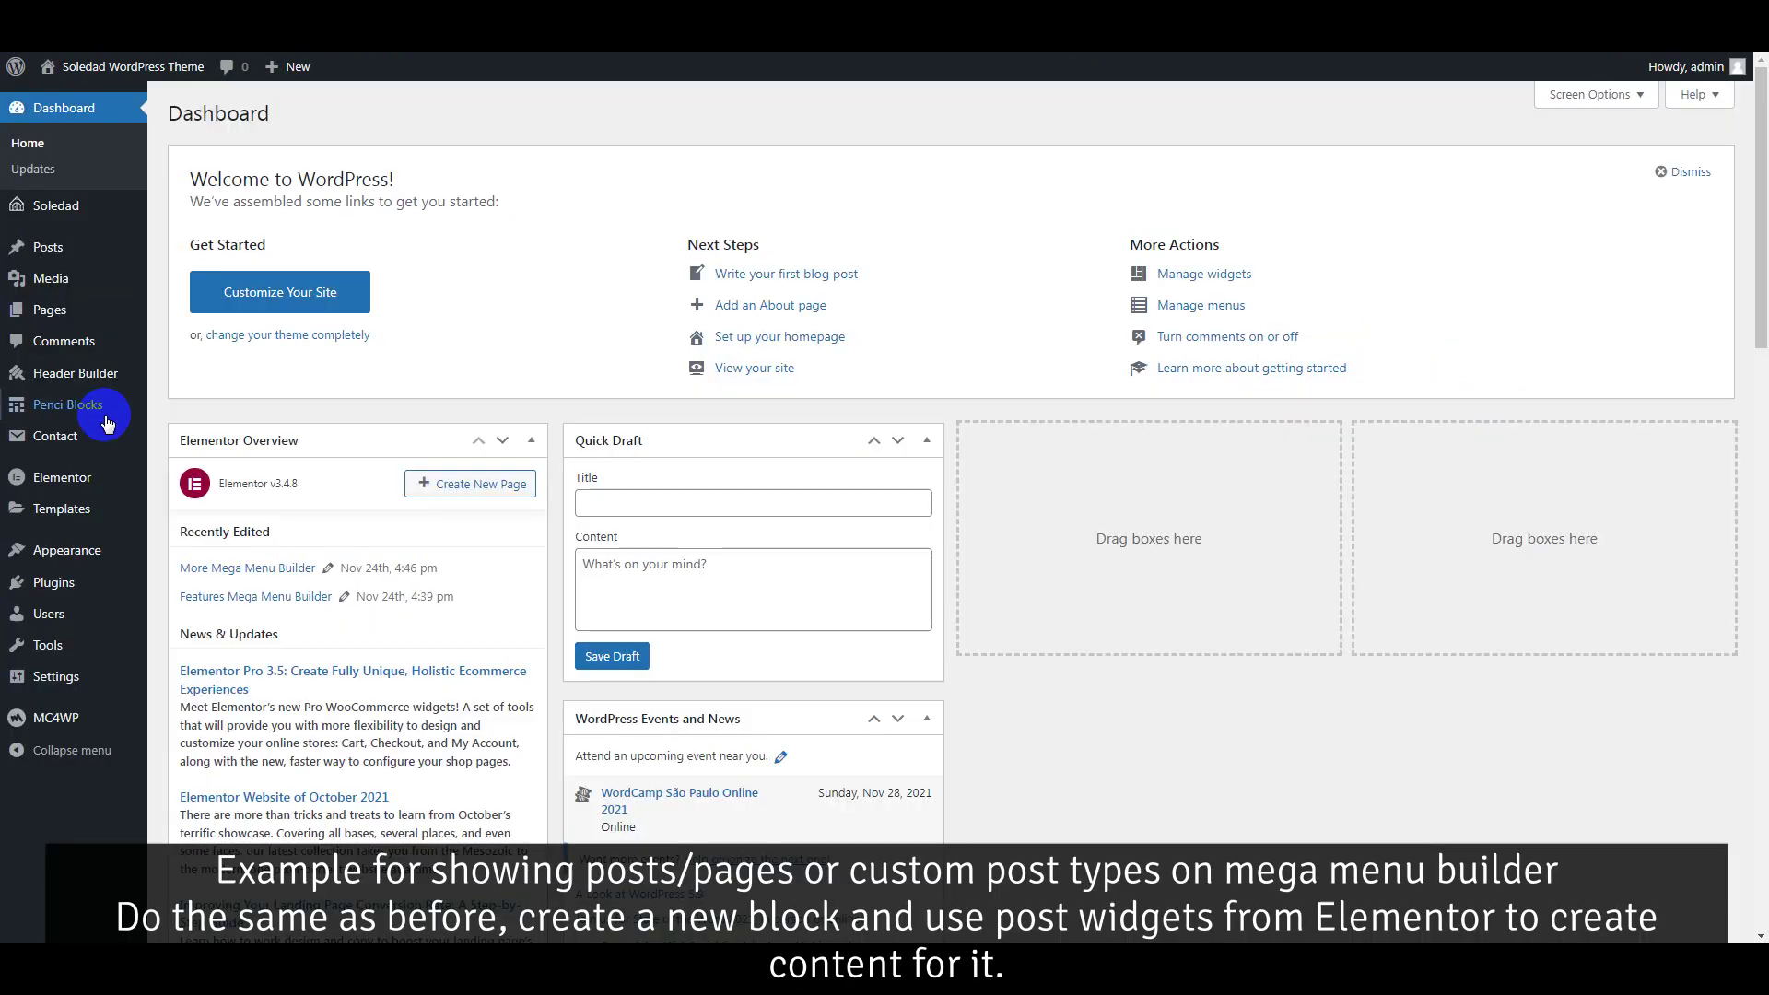
- Publish a new Penci Block titled "Posts Mega Menu Builder"
mouse_move(118, 406)
left_click(196, 440)
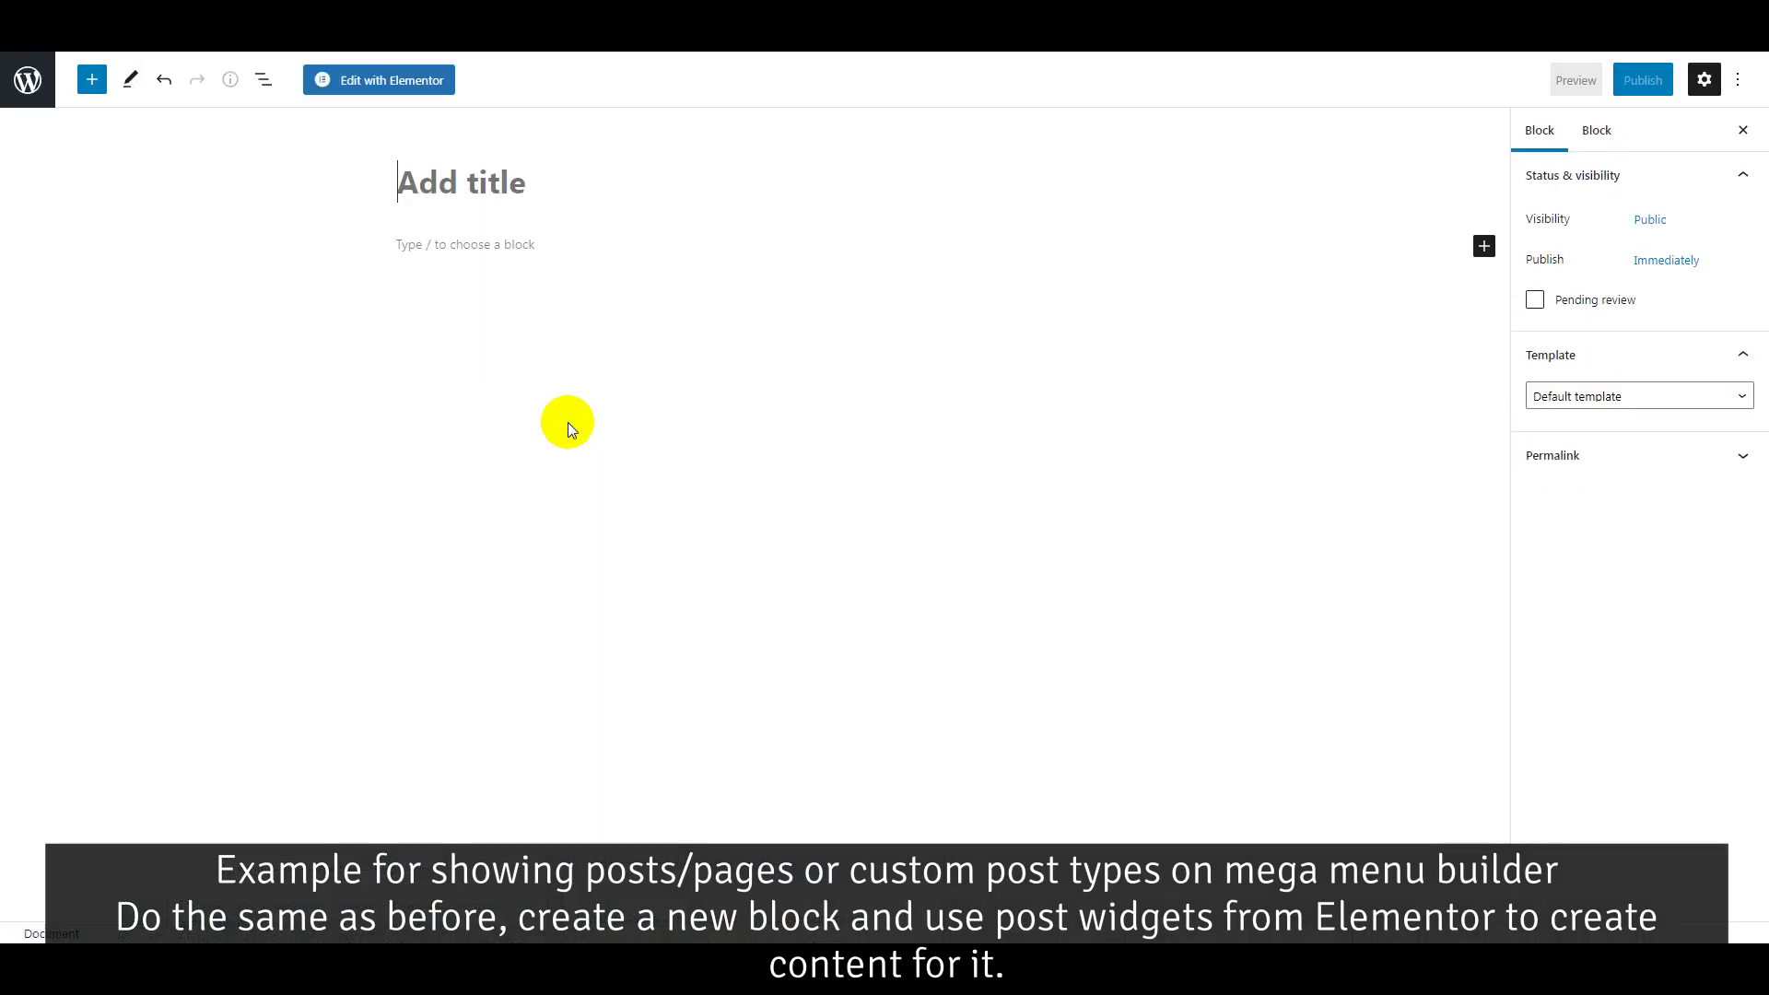
type("Po")
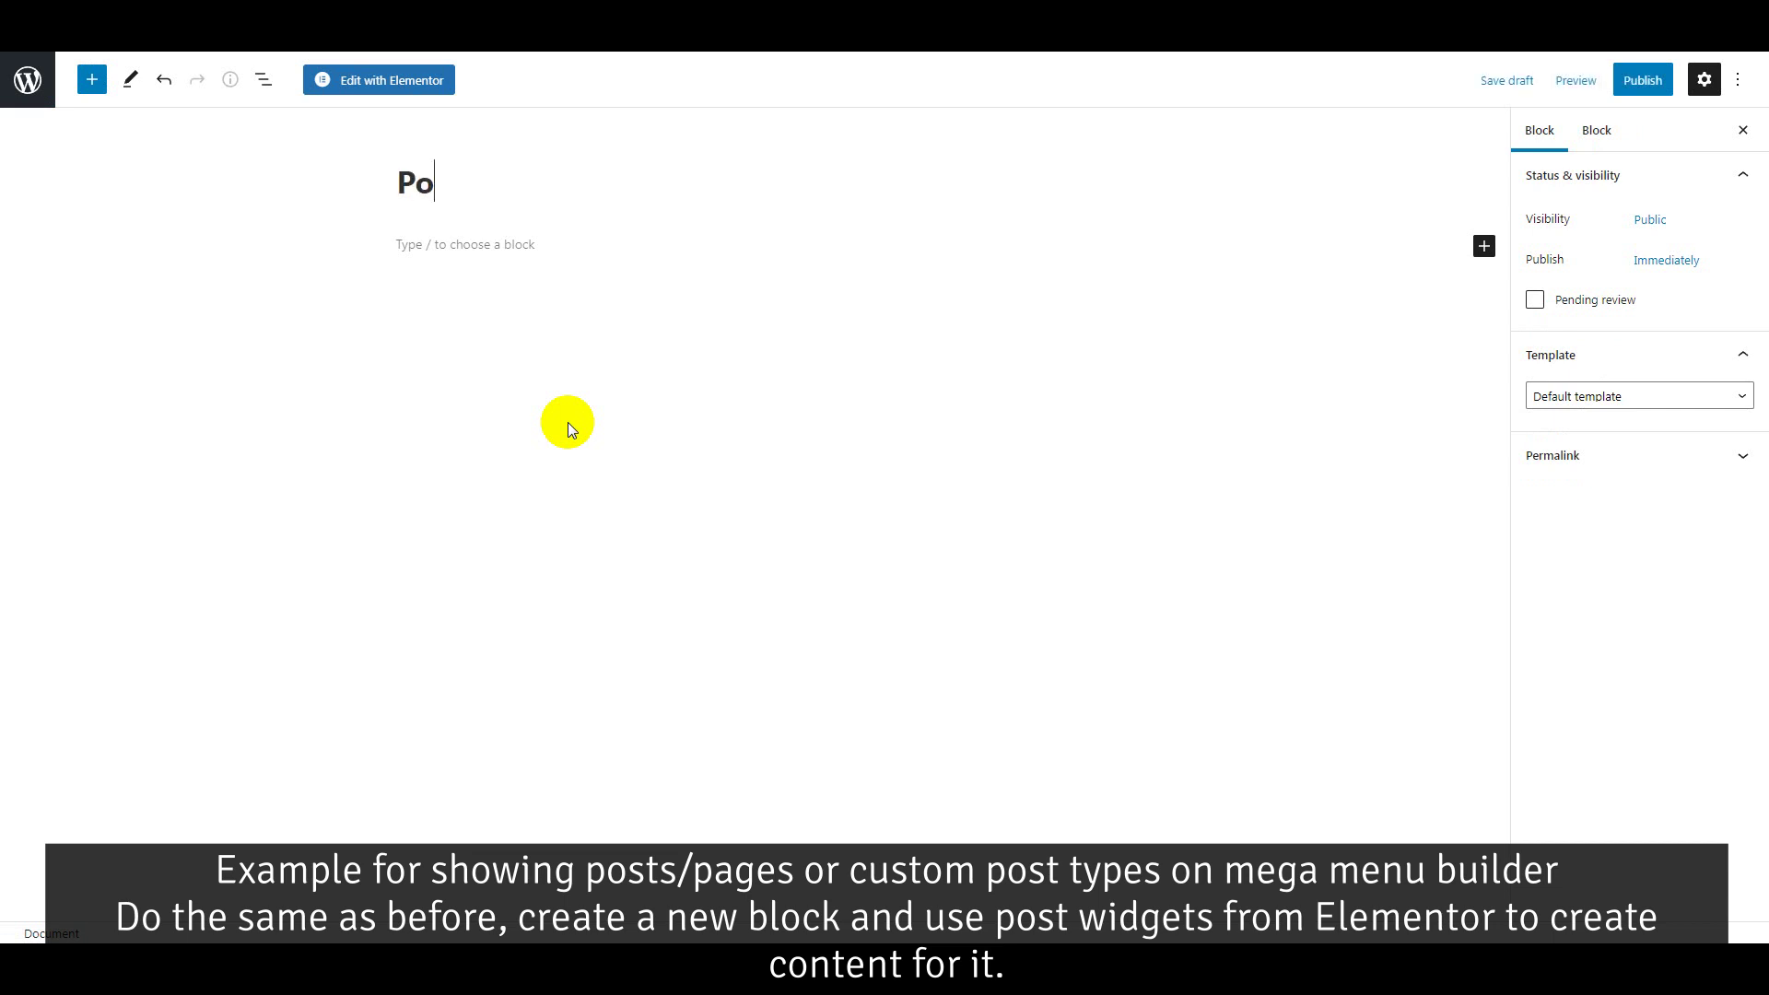
type("sts Mega Menu Builder")
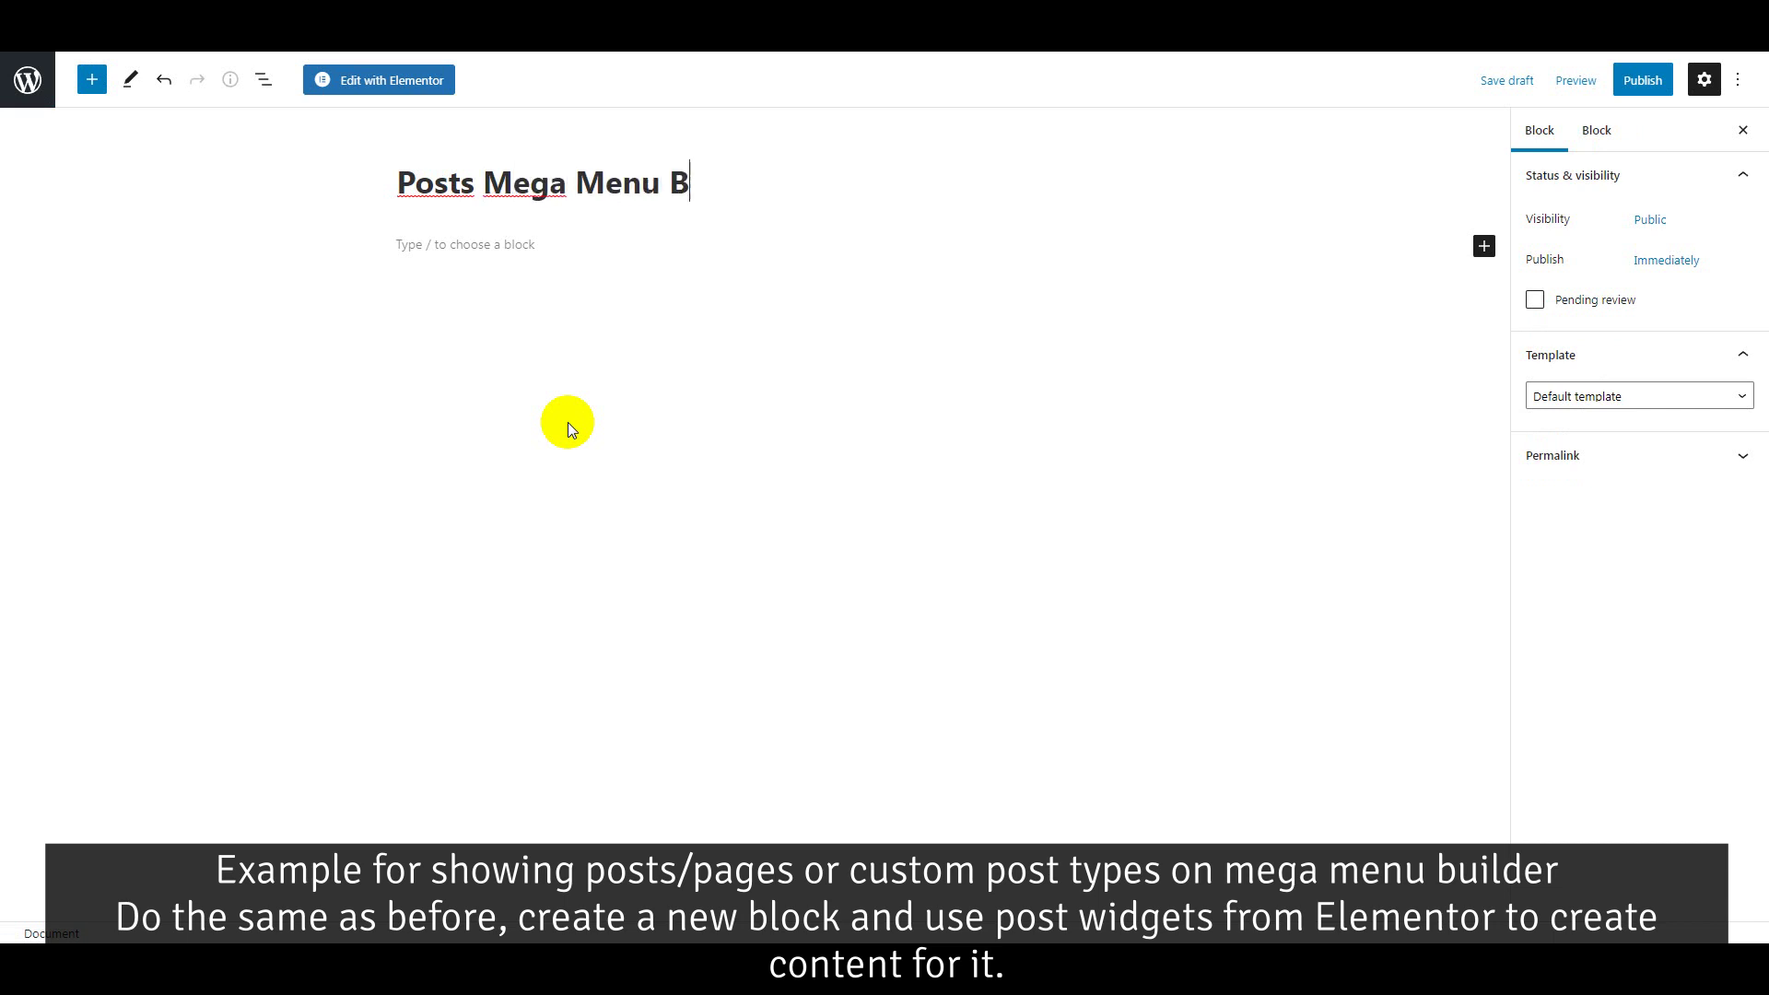
left_click(1638, 80)
left_click(1586, 81)
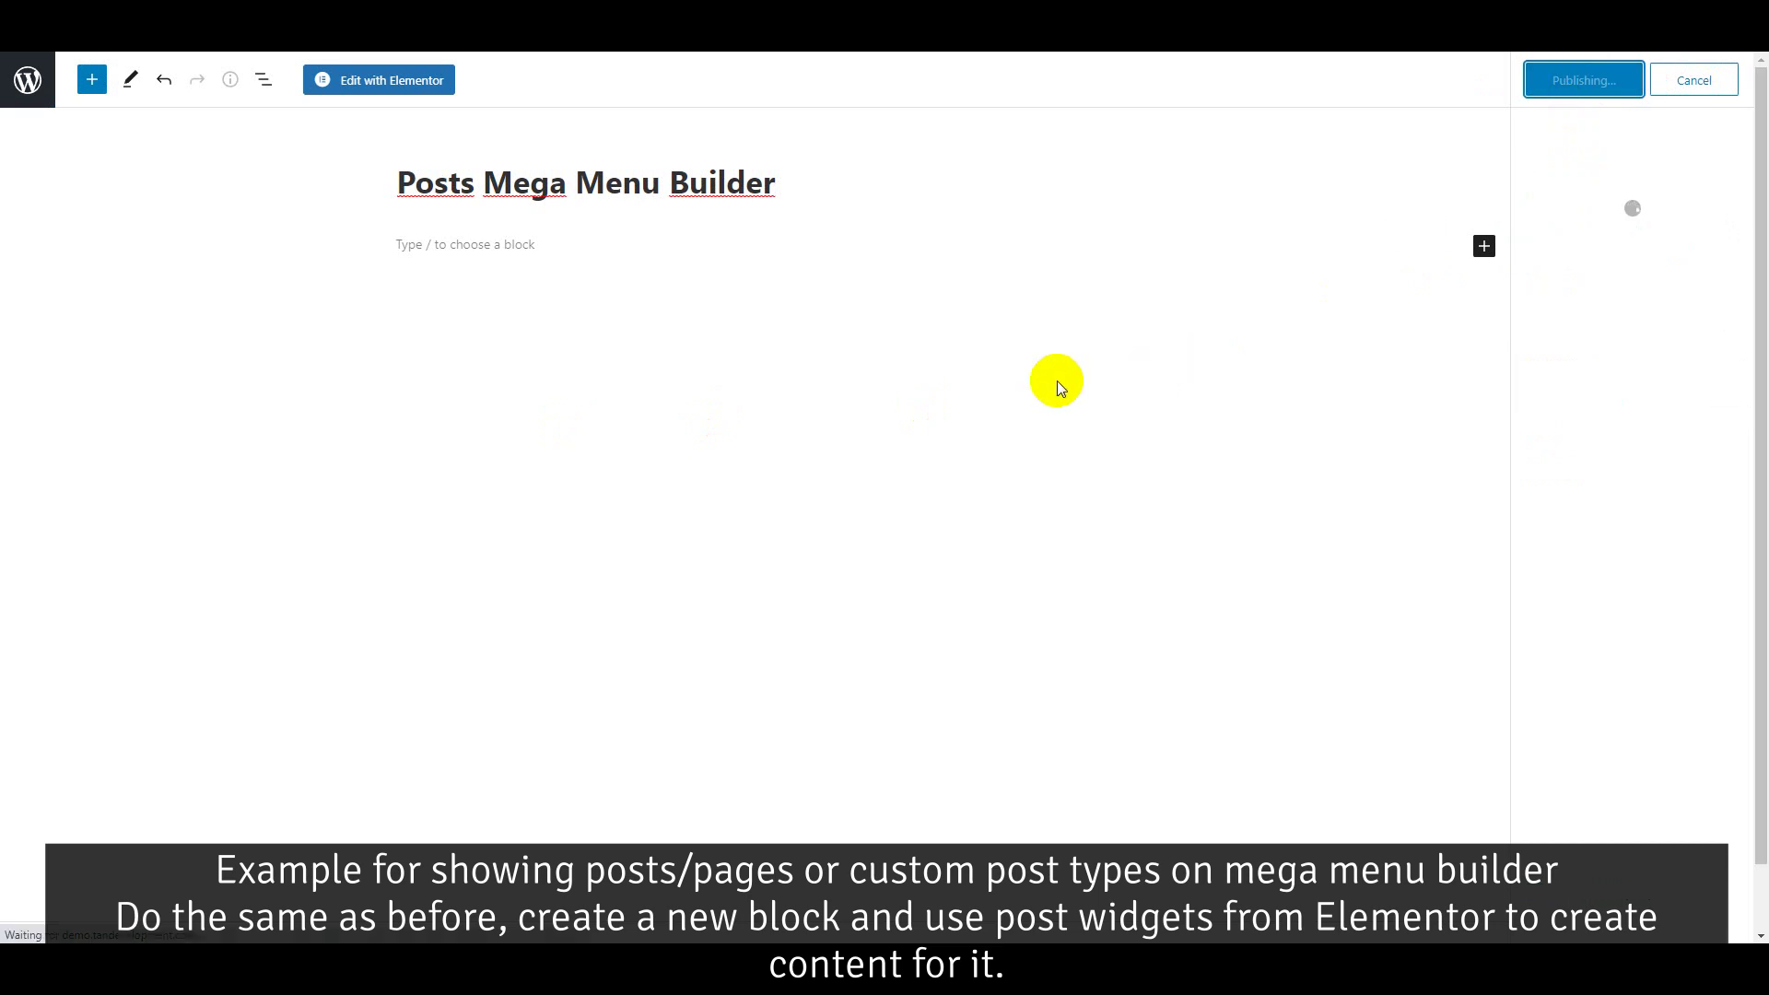
- Edit the new block with Elementor and add a Penci Big Grid widget to the empty canvas
left_click(384, 92)
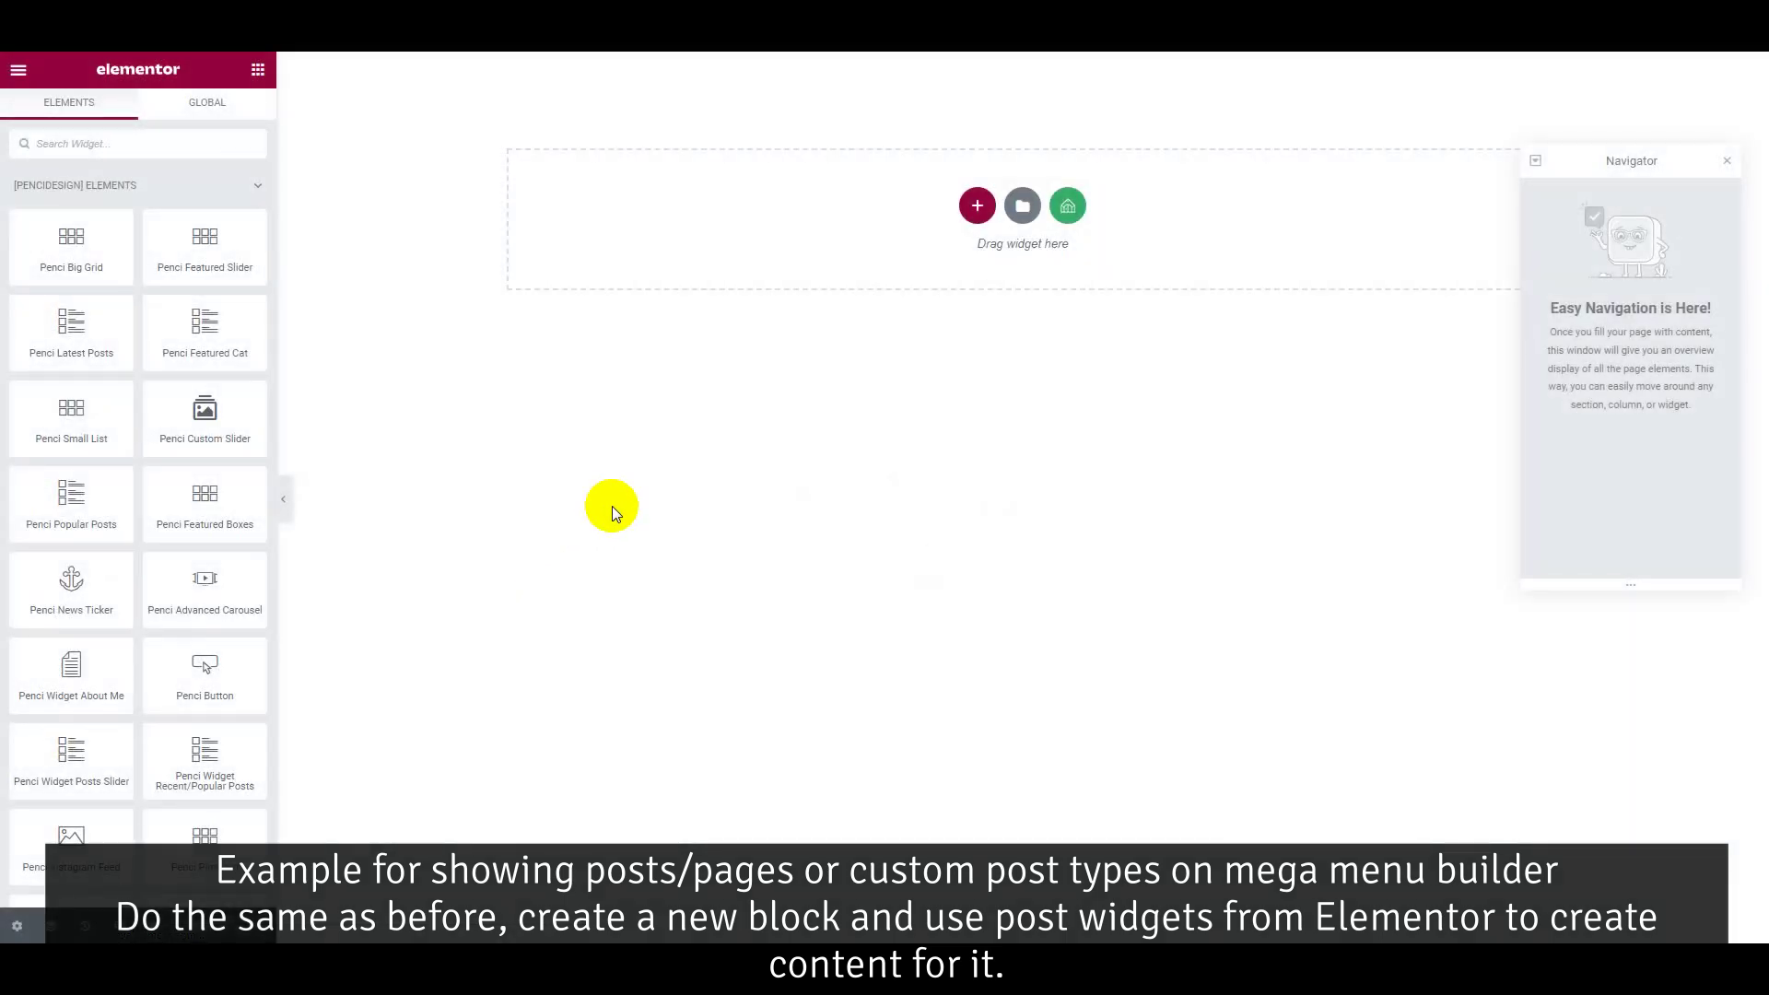
left_click_drag(71, 247, 868, 290)
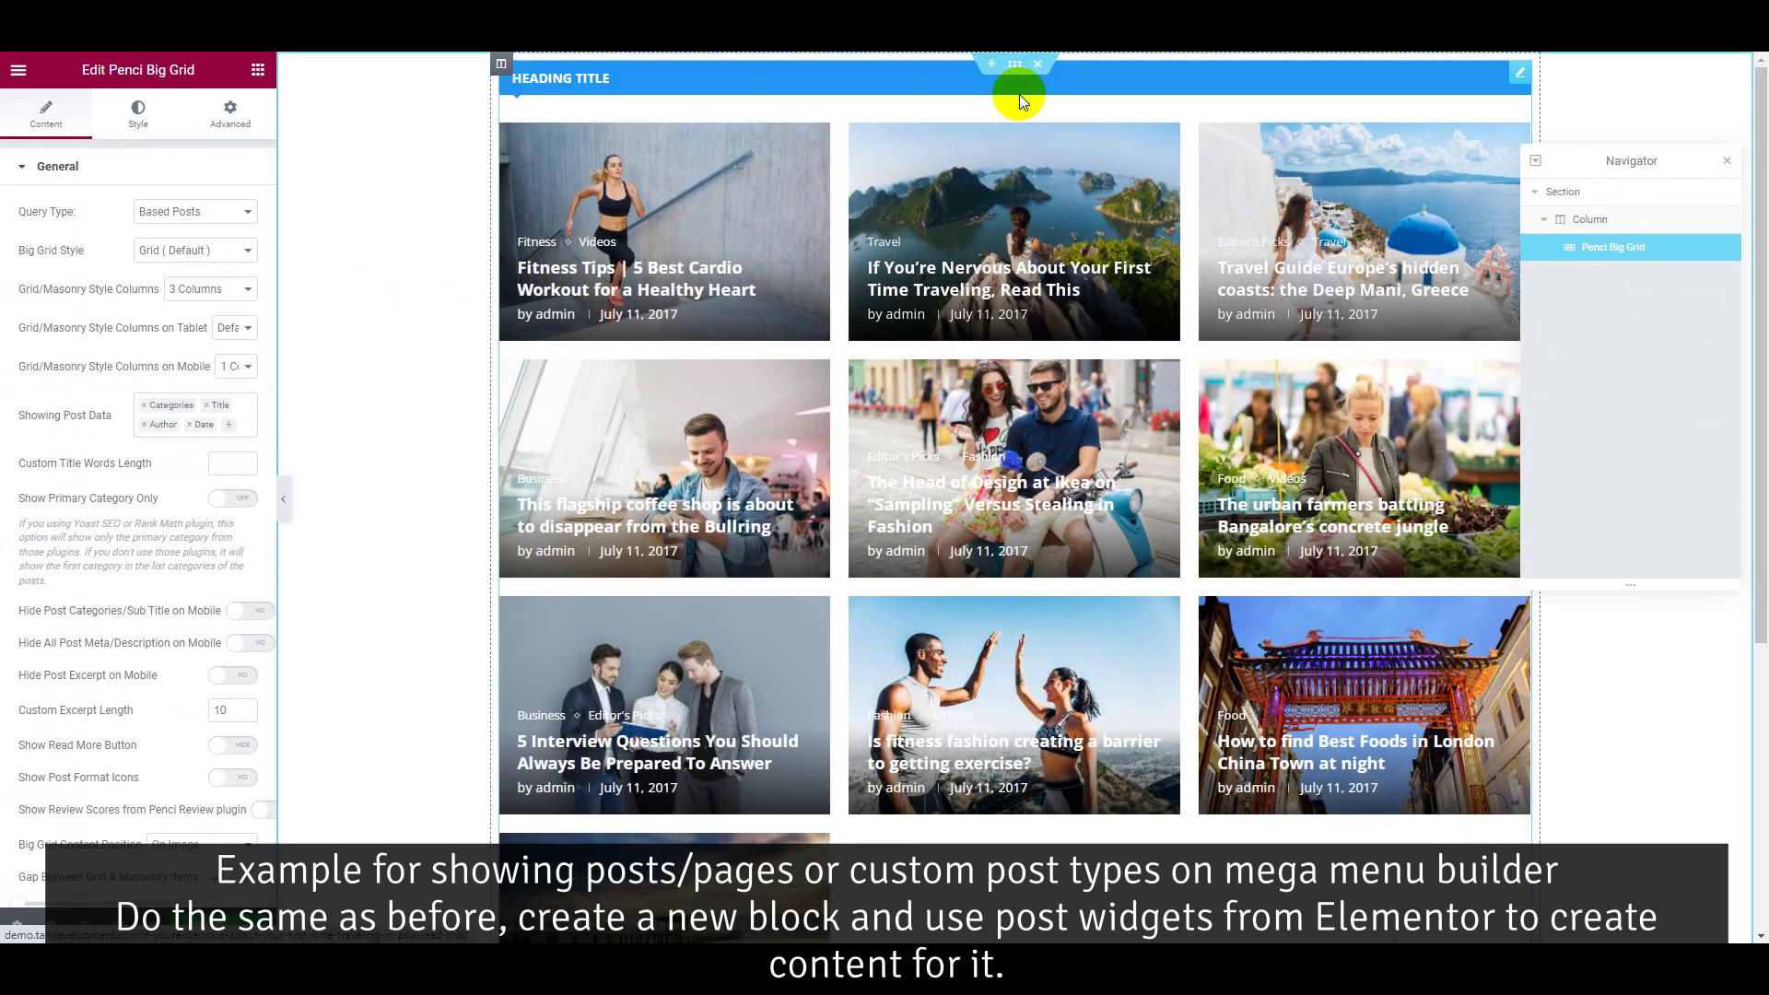
- Set the content width of the section containing the Penci Big Grid to Full Width
left_click(1015, 72)
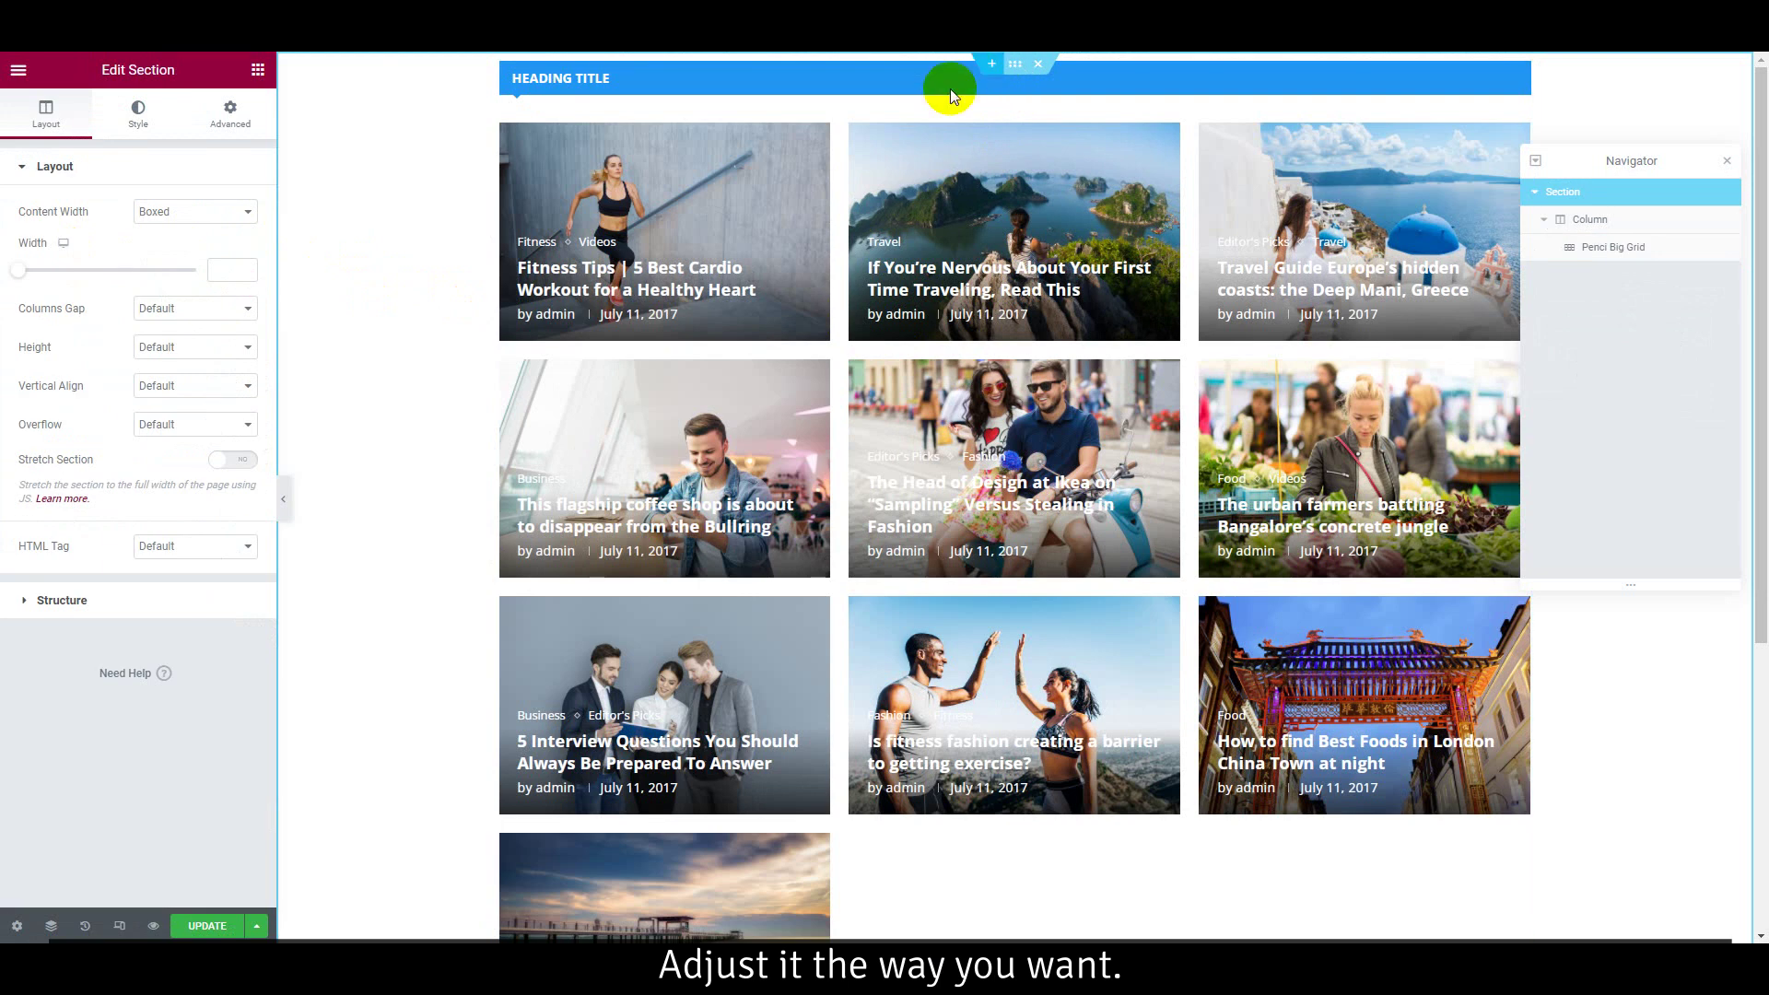
left_click(198, 212)
left_click(199, 245)
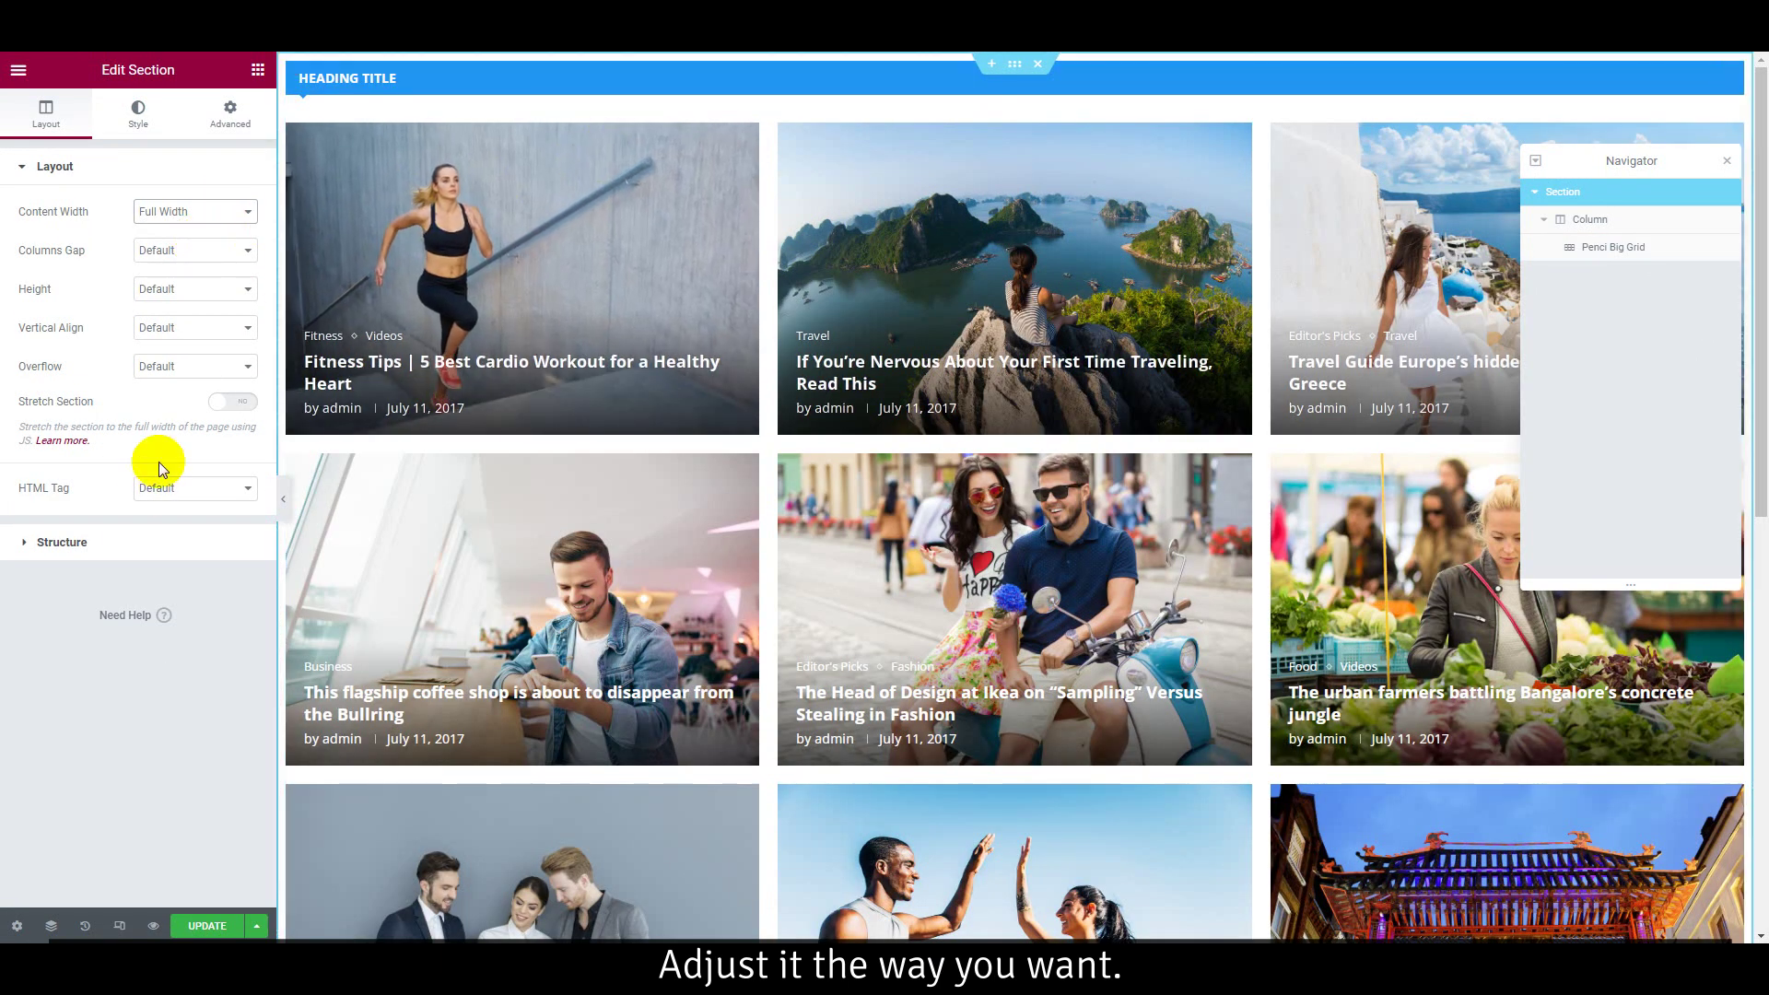
- Remove the heading title text from the Penci Big Grid widget
right_click(663, 92)
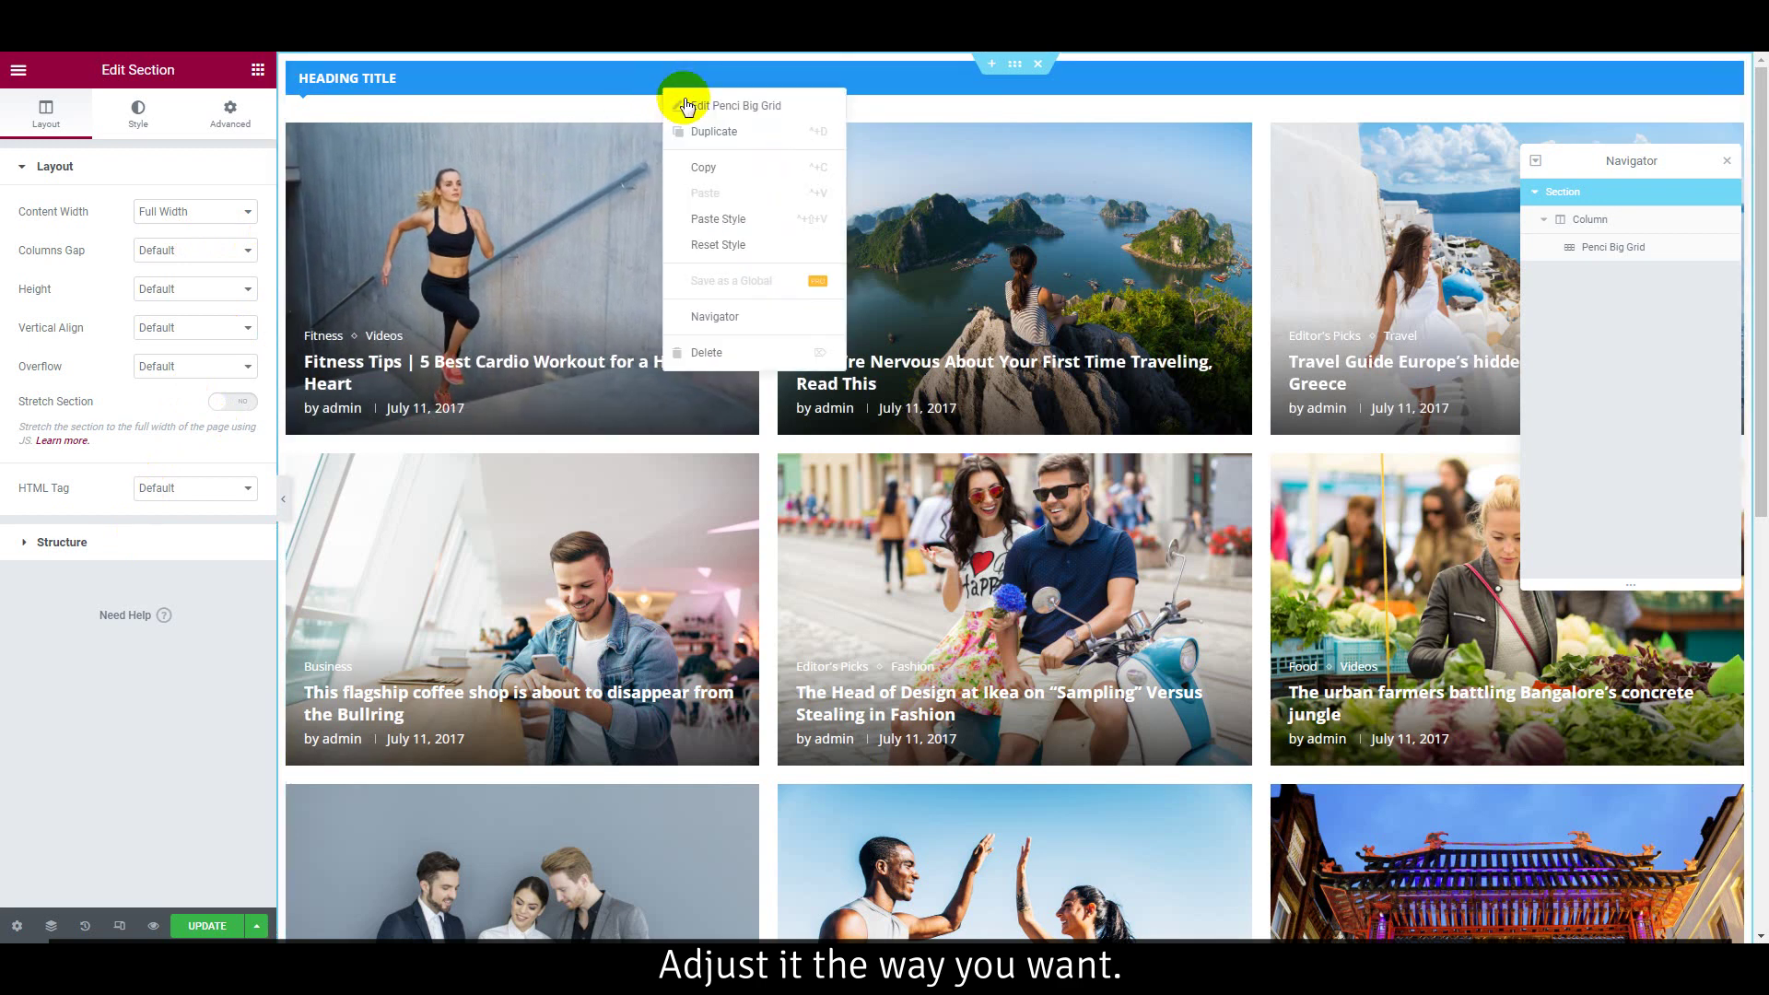
left_click(694, 107)
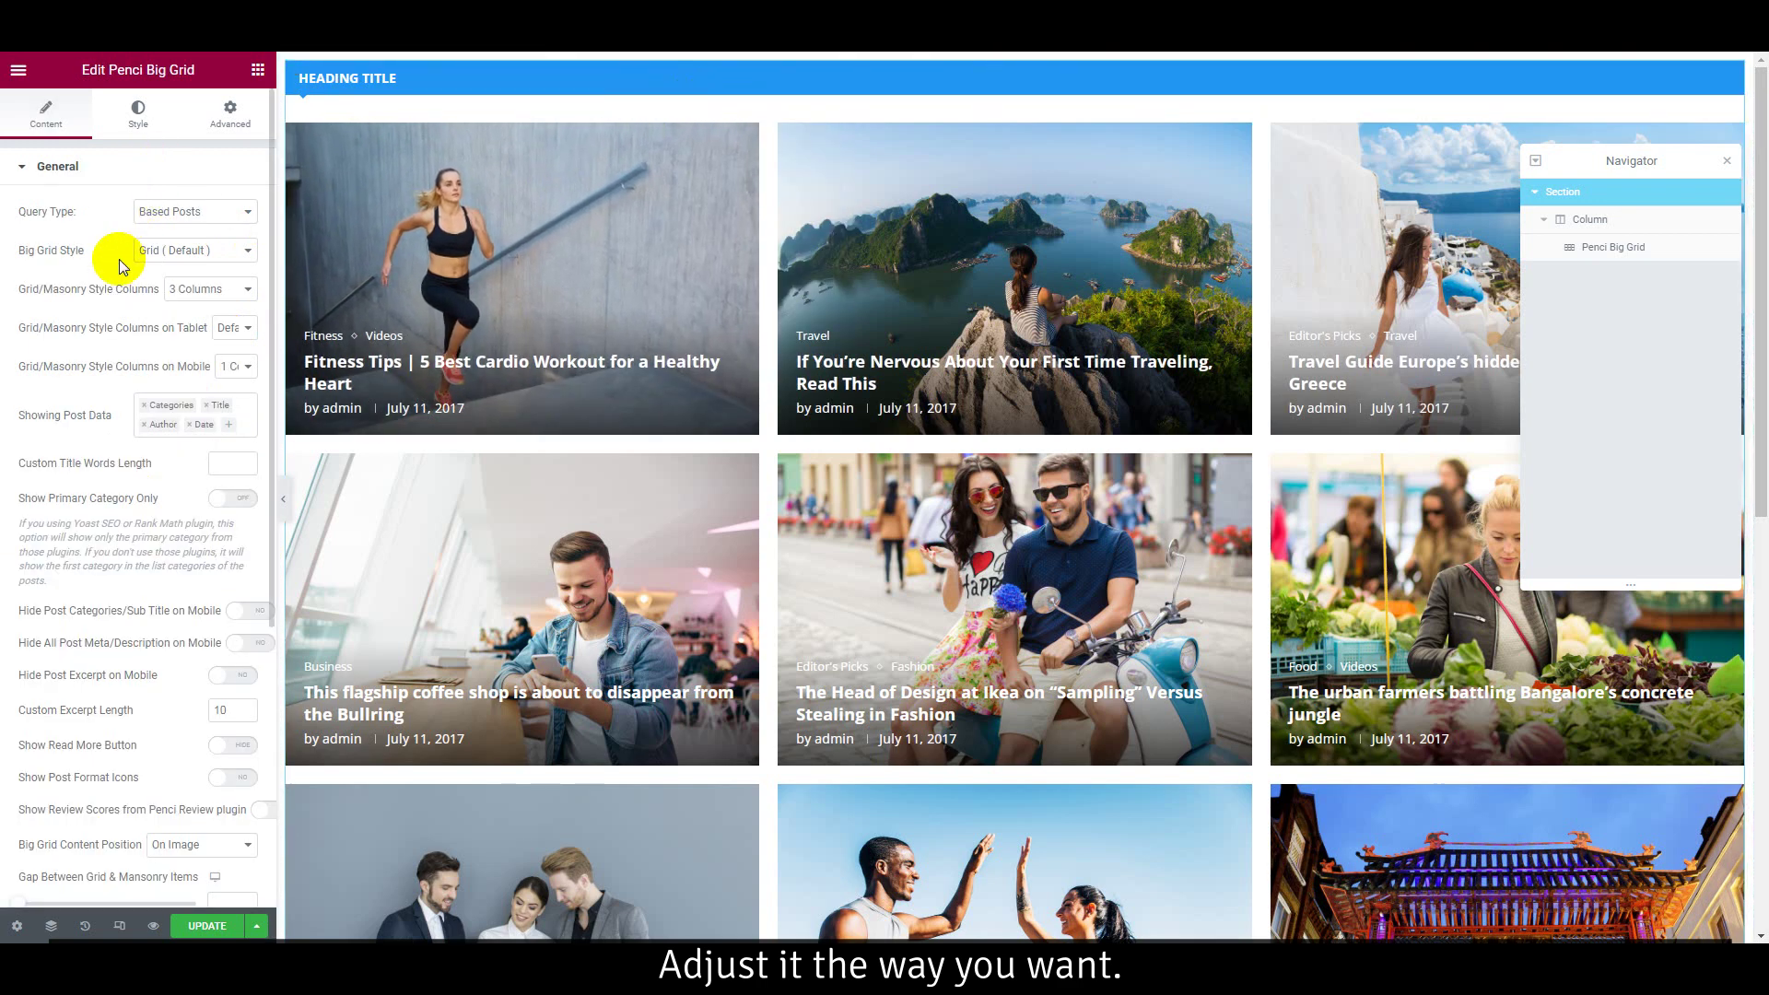
scroll(110, 387, "down", 5)
scroll(106, 460, "down", 1)
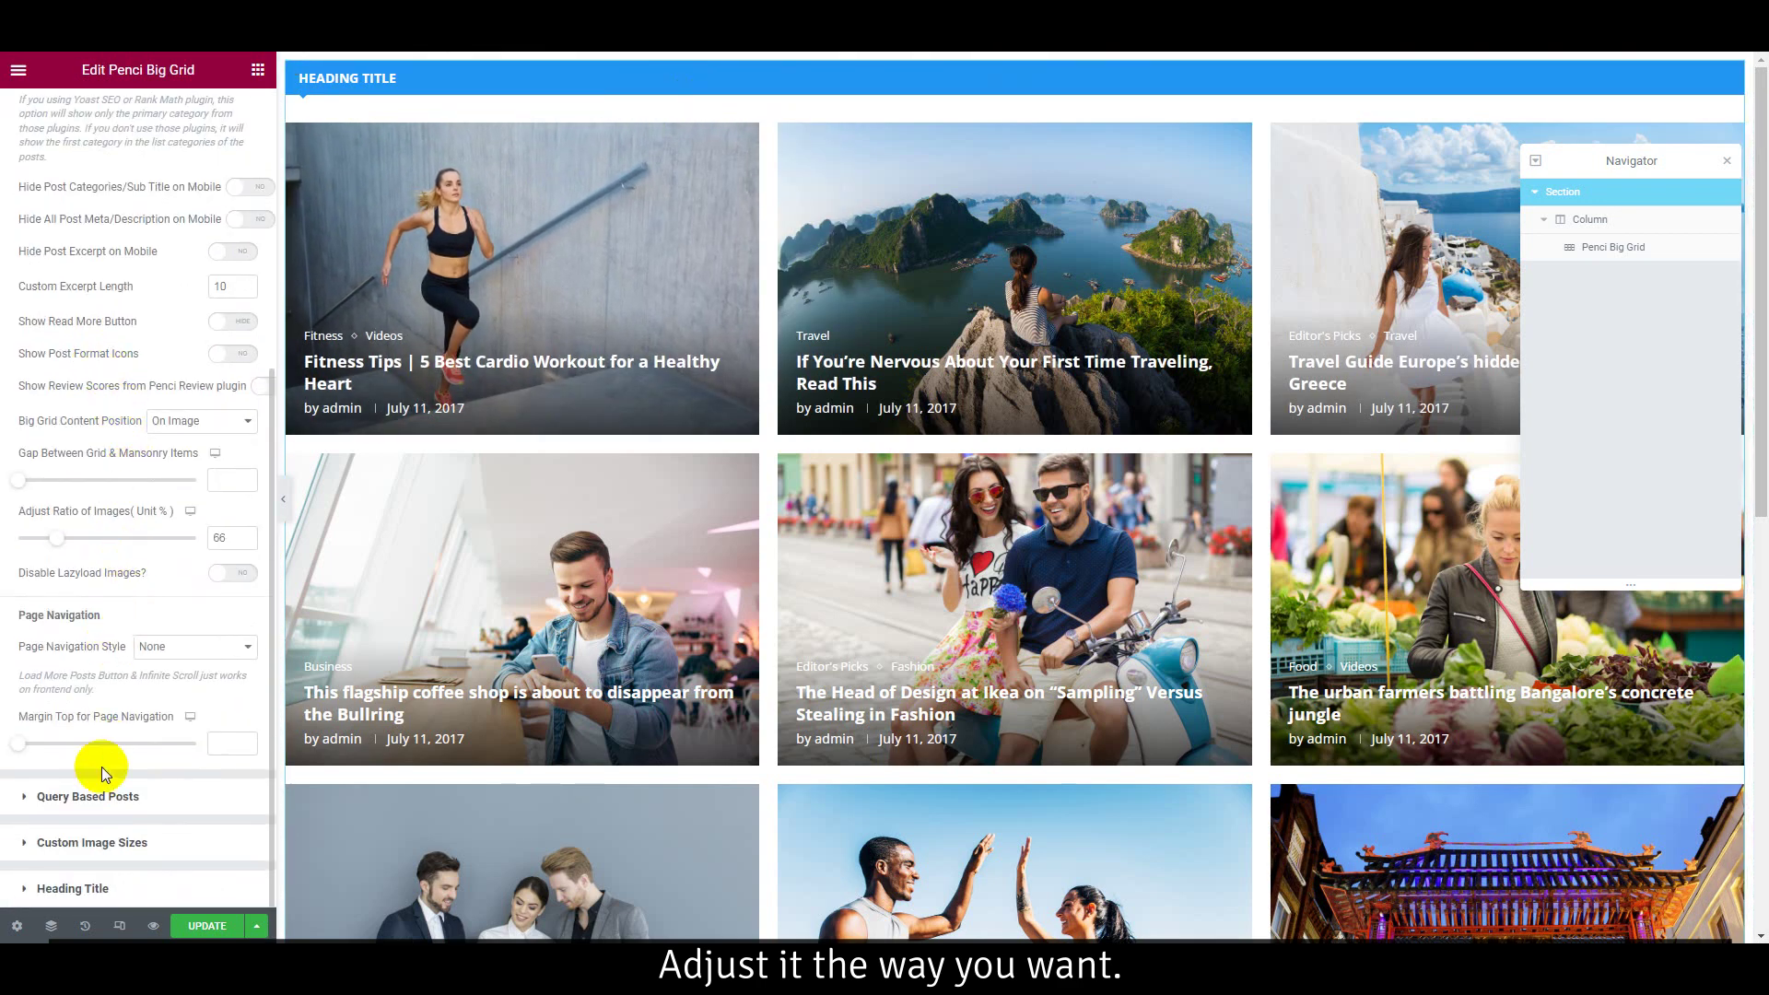
left_click(99, 882)
left_click_drag(225, 387, 115, 392)
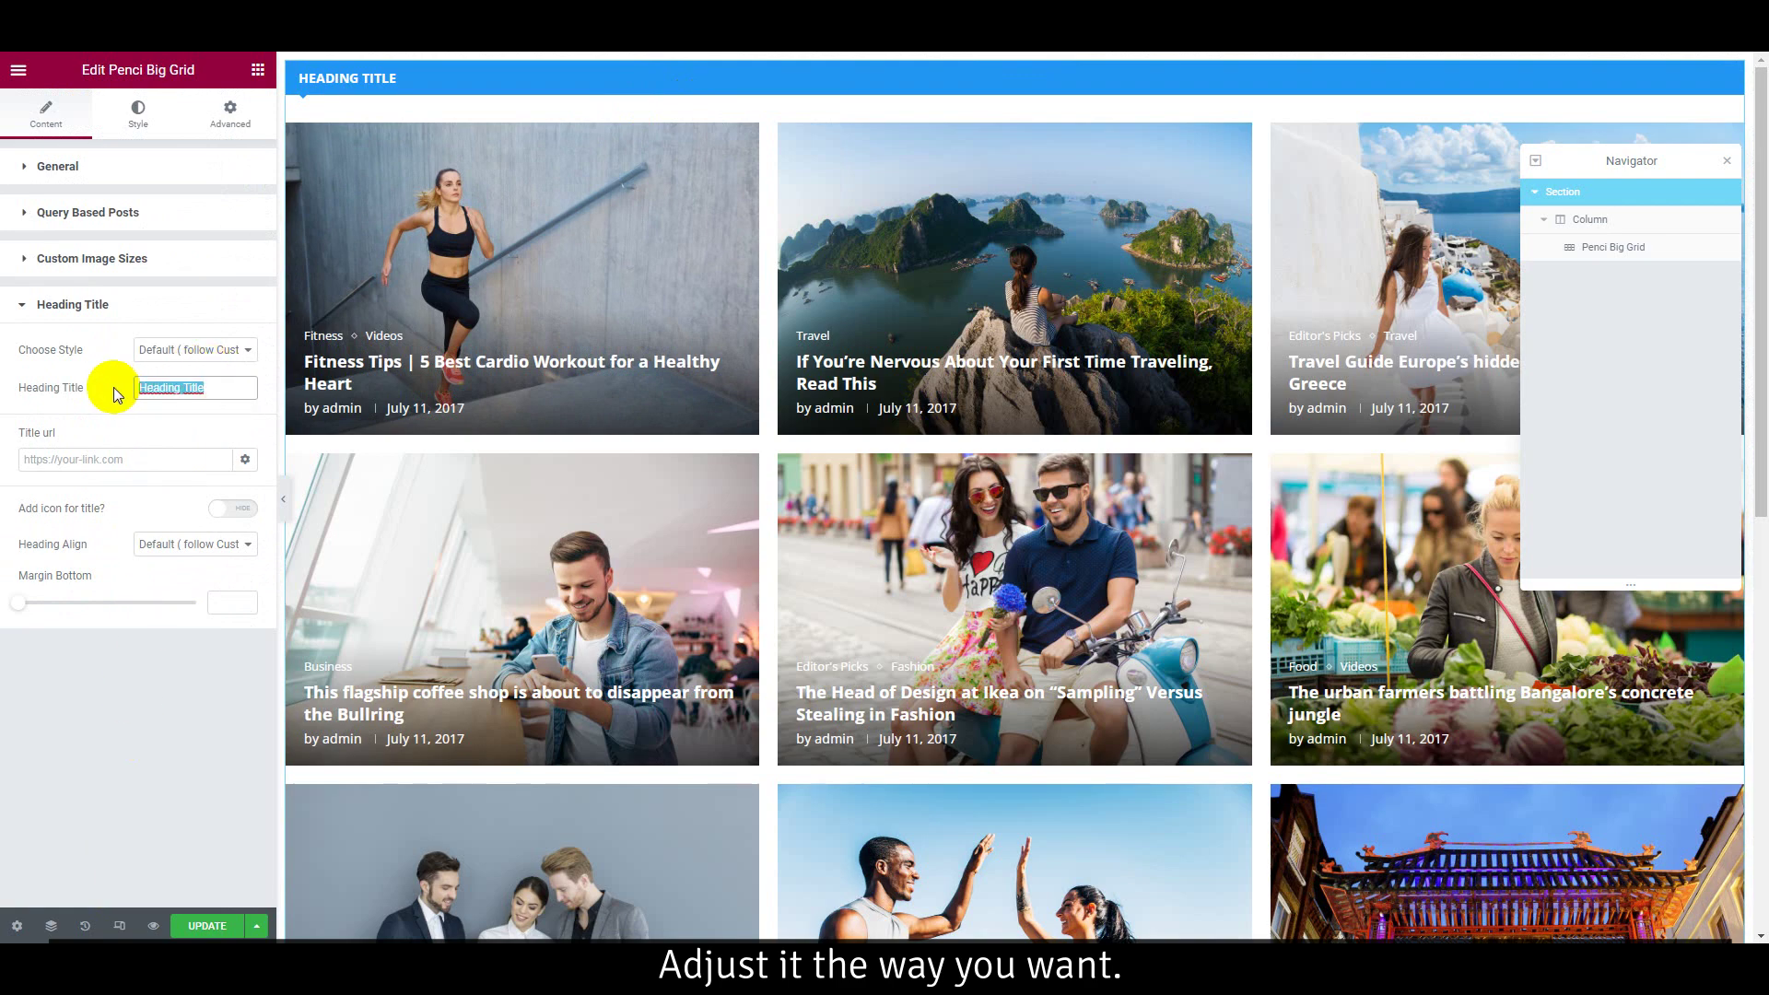
key("BackSpace")
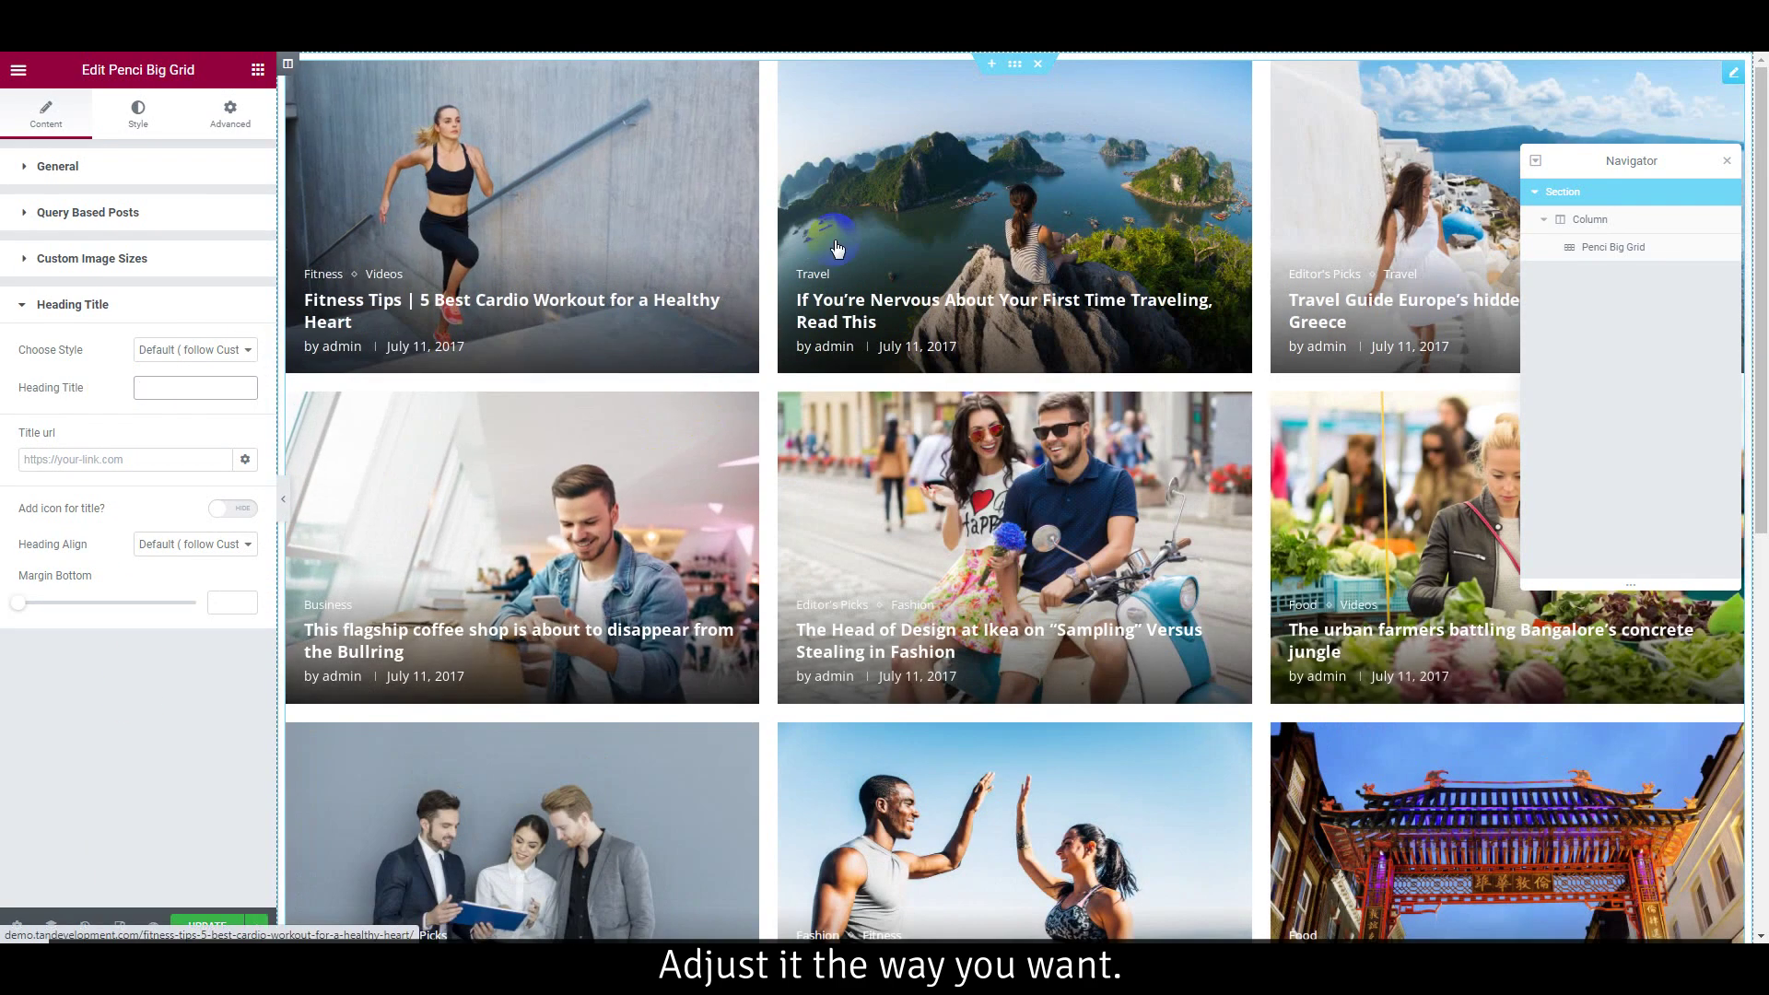
- Set the Penci Big Grid's Grid/Masonry Style Columns to 5 Columns in its general settings
left_click(108, 168)
left_click(194, 250)
left_click(195, 251)
left_click(207, 289)
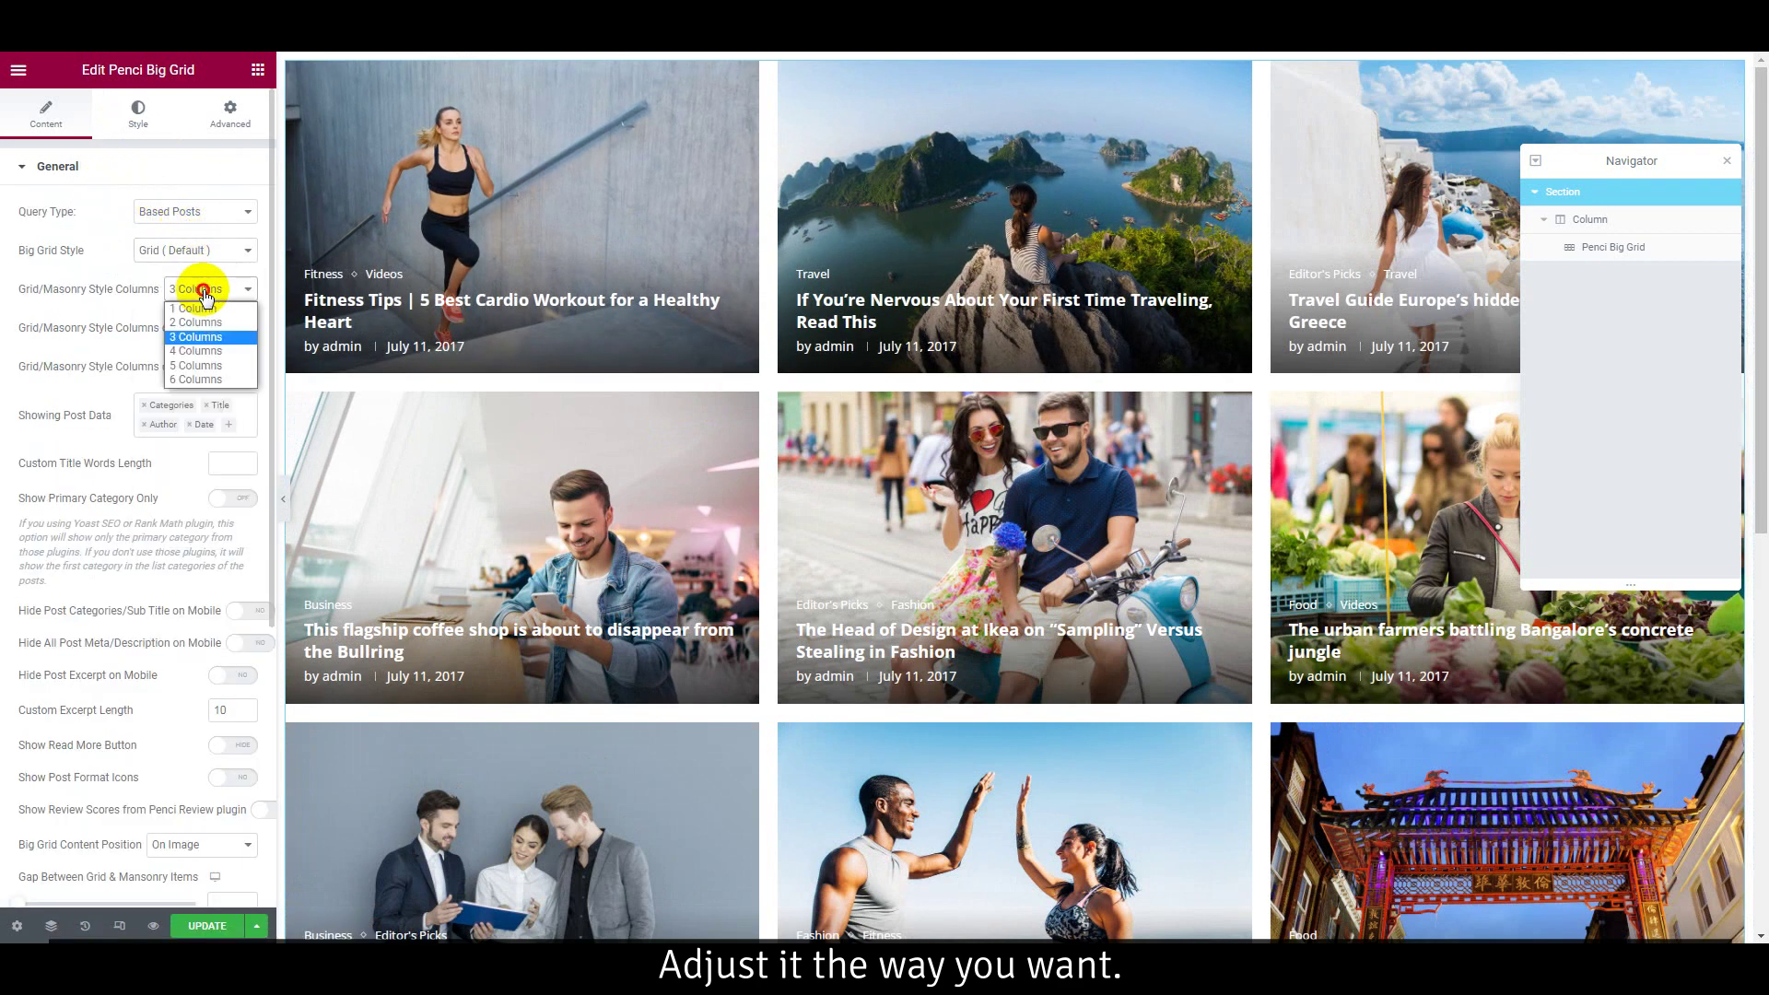
left_click(200, 368)
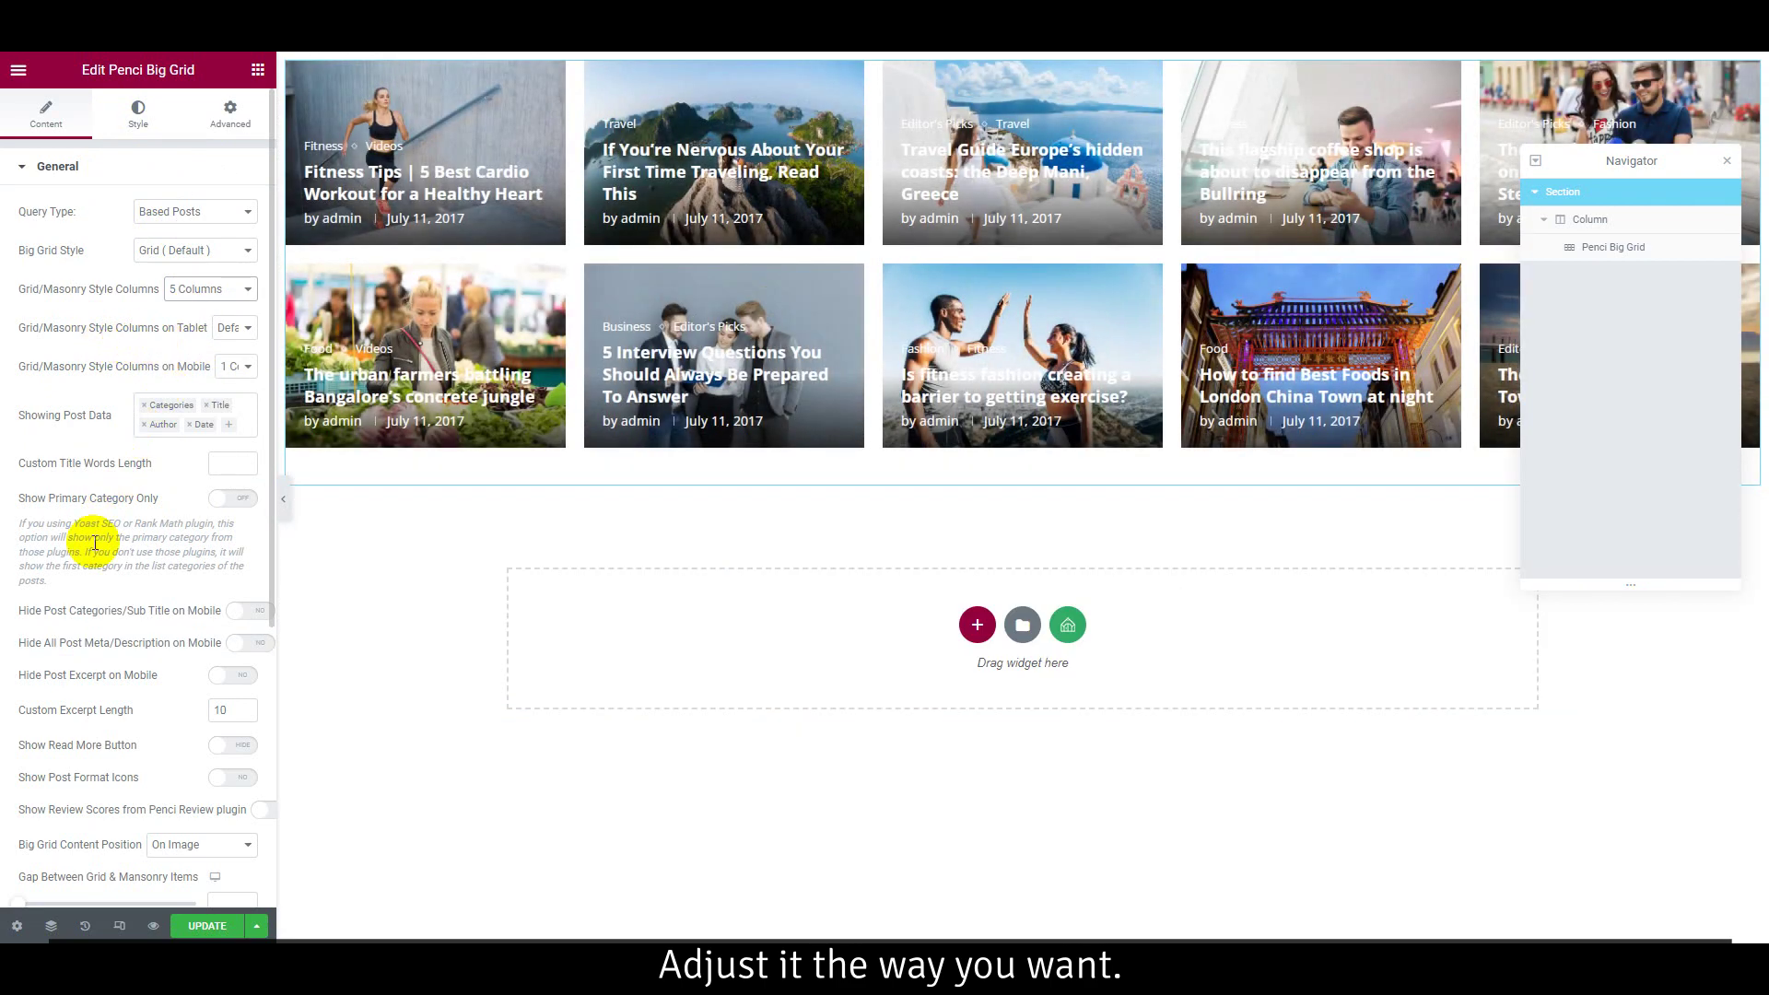
- Set the Big Grid Content Position to Below Image and move the Navigator down, clear of the first row of posts
scroll(90, 552, "down", 2)
scroll(90, 560, "down", 2)
left_click(203, 475)
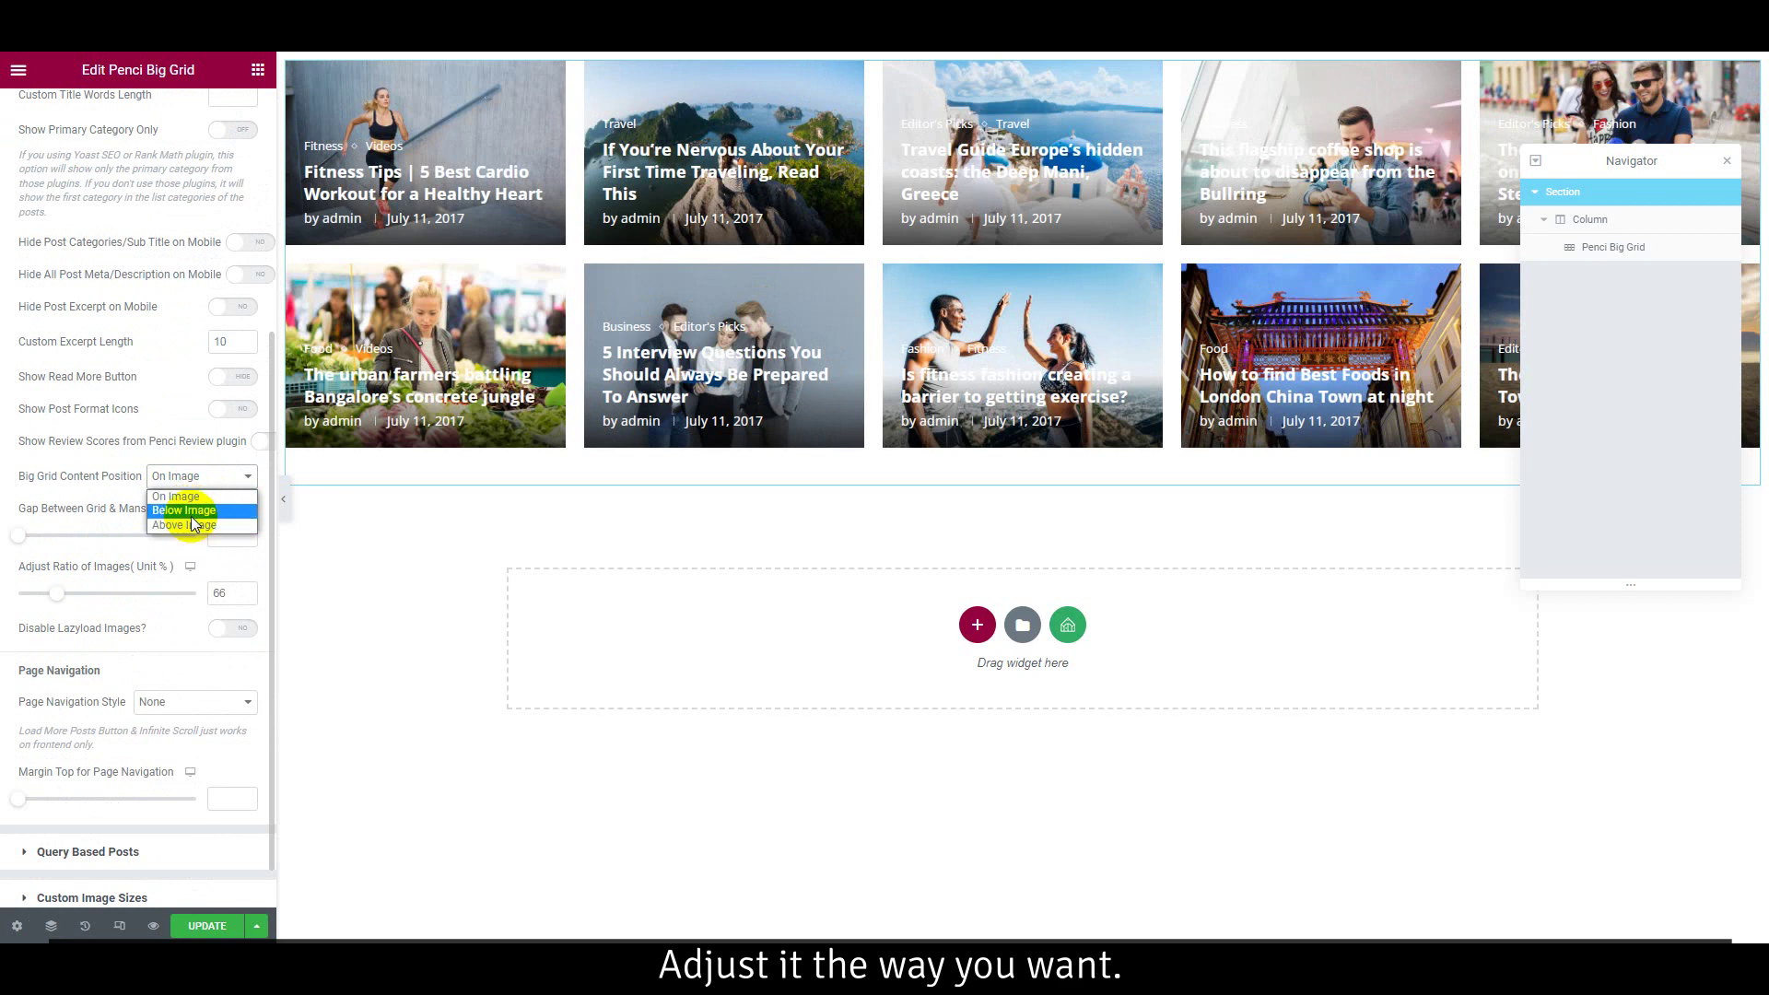
left_click(191, 513)
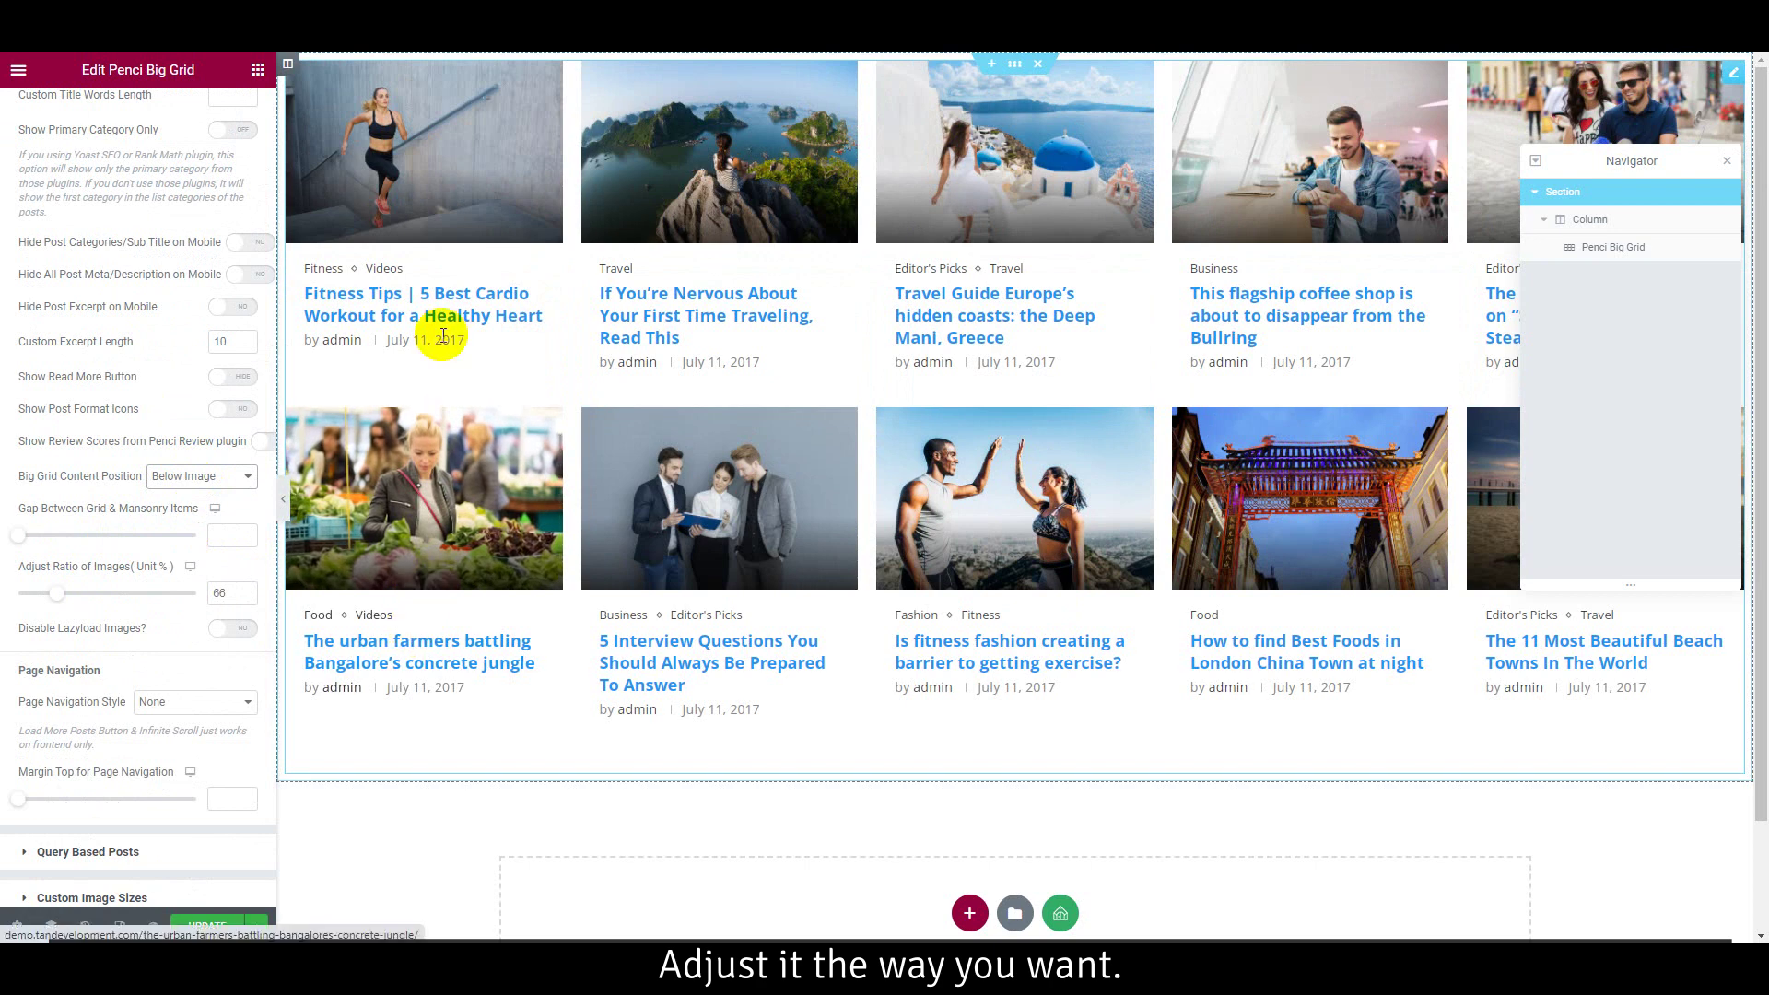
left_click_drag(1598, 169, 1598, 542)
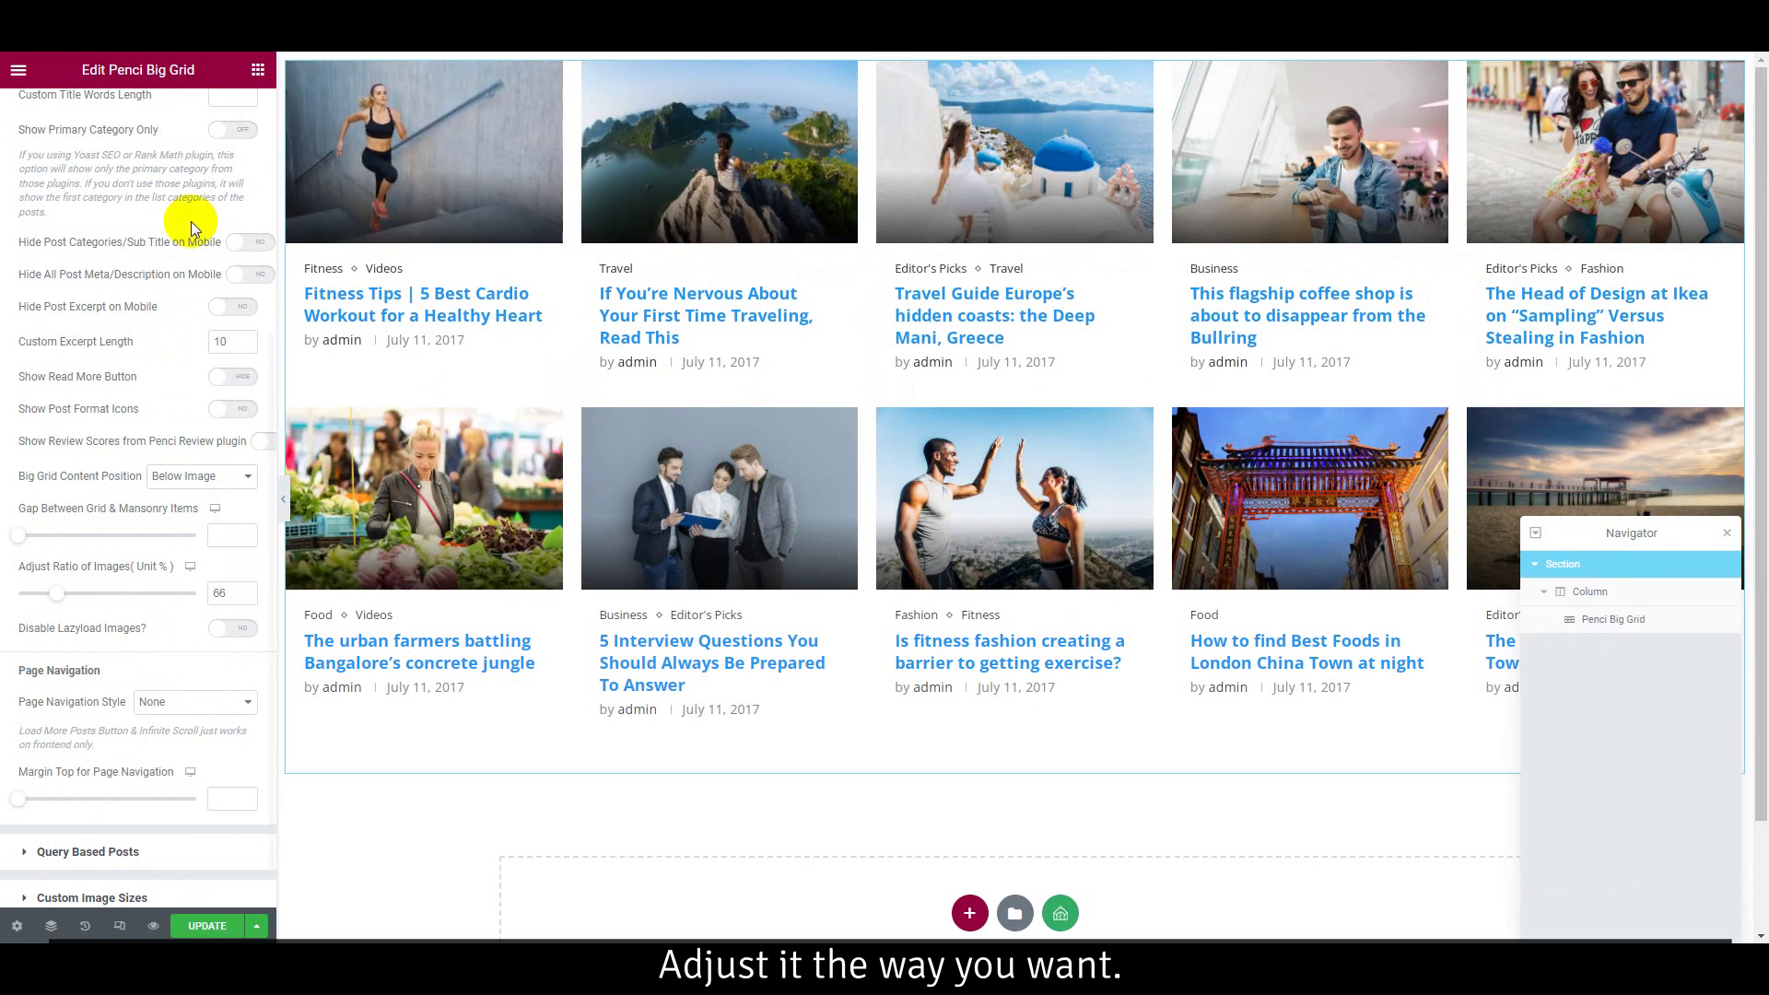
- Restrict the grid's post query to the Life Style category and set Posts Per Page to 5
scroll(169, 310, "up", 5)
scroll(169, 309, "down", 5)
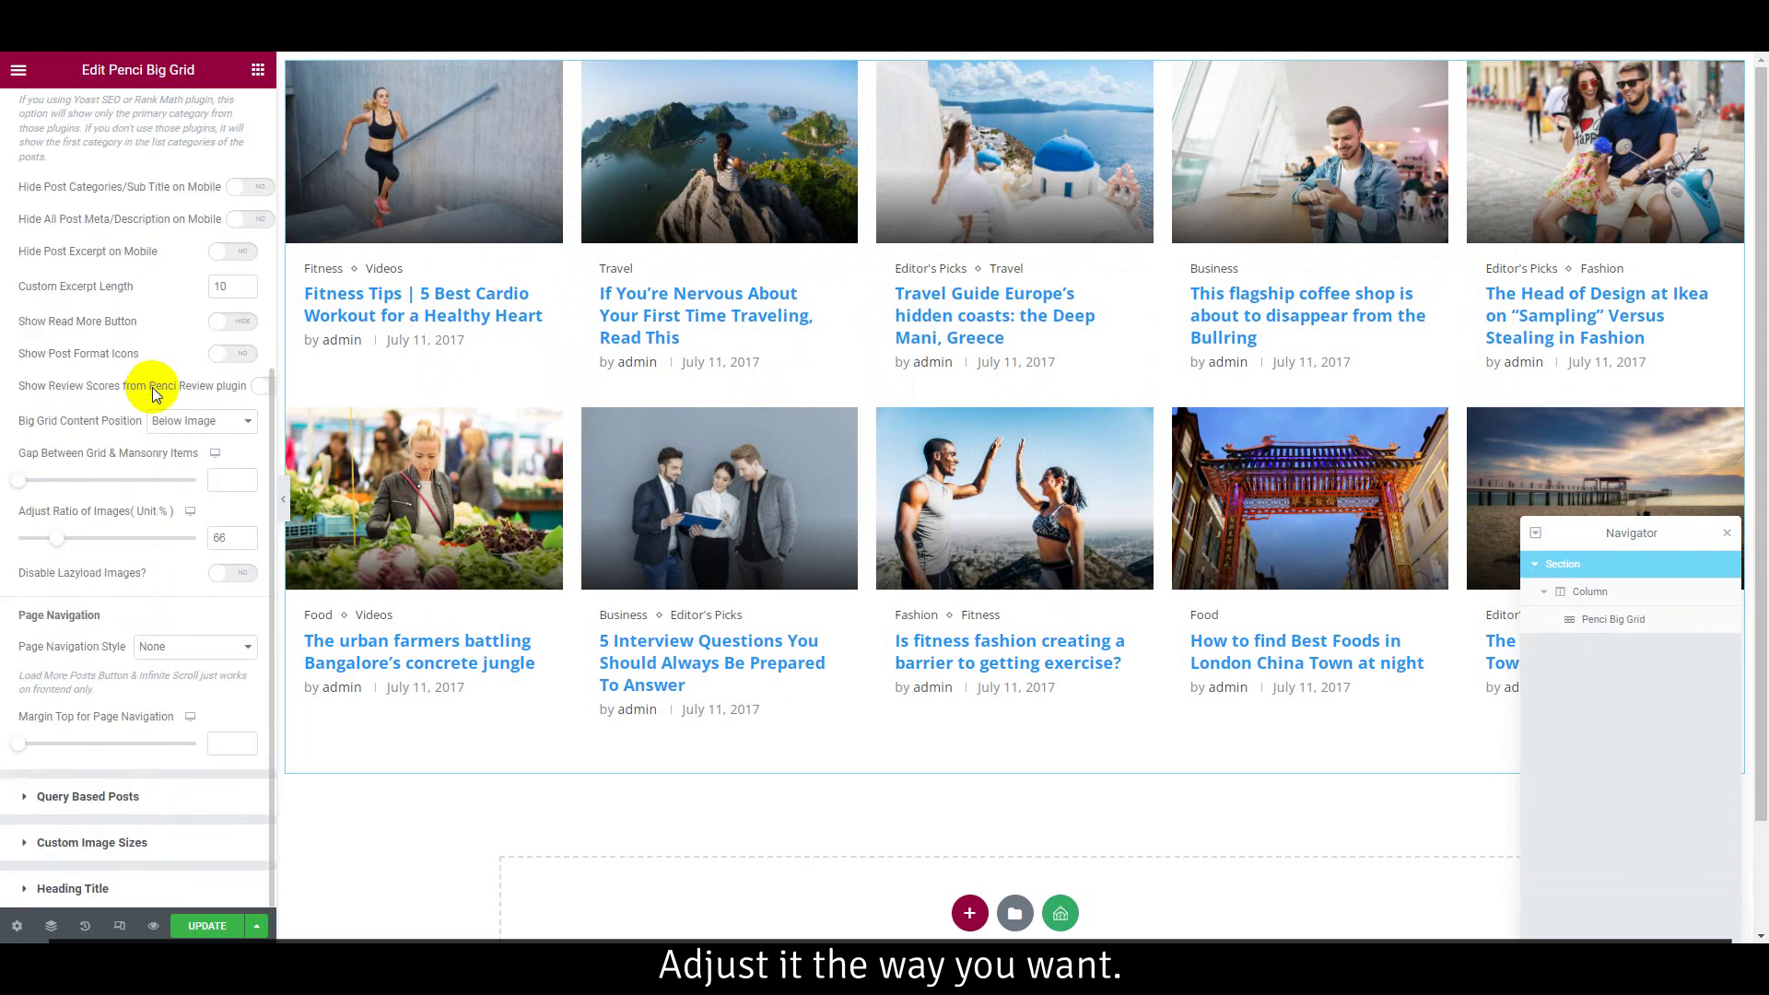
left_click(132, 798)
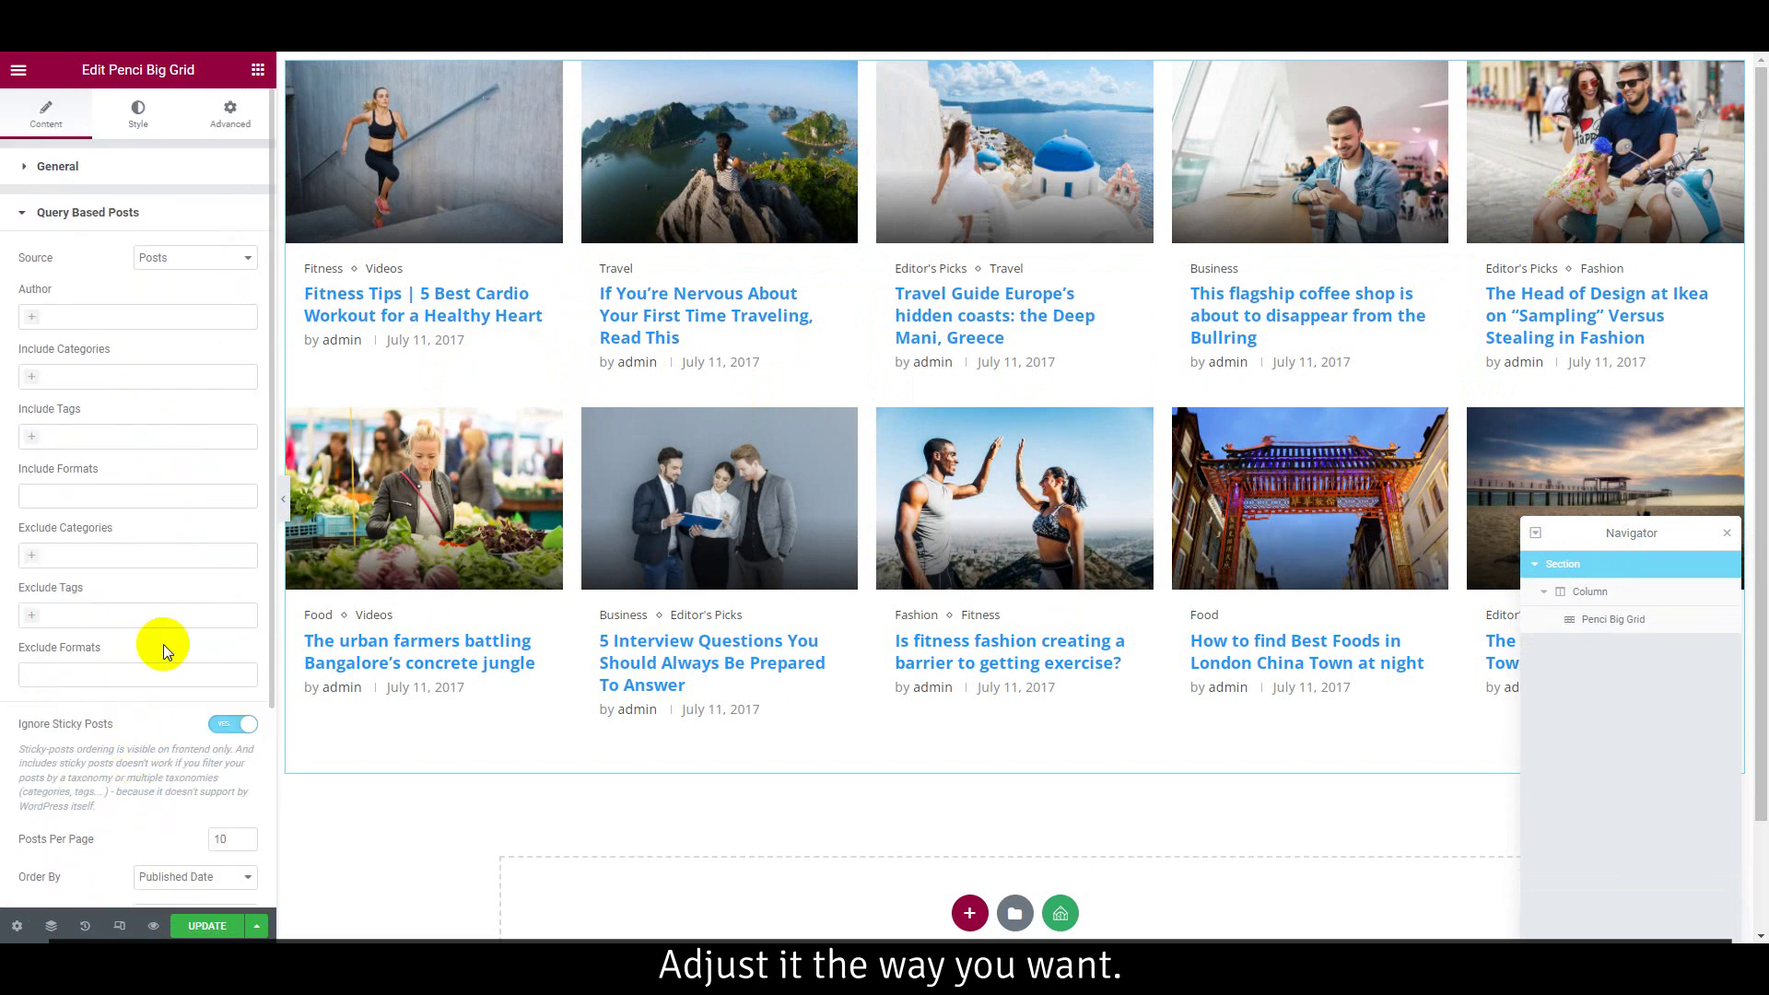
left_click(99, 376)
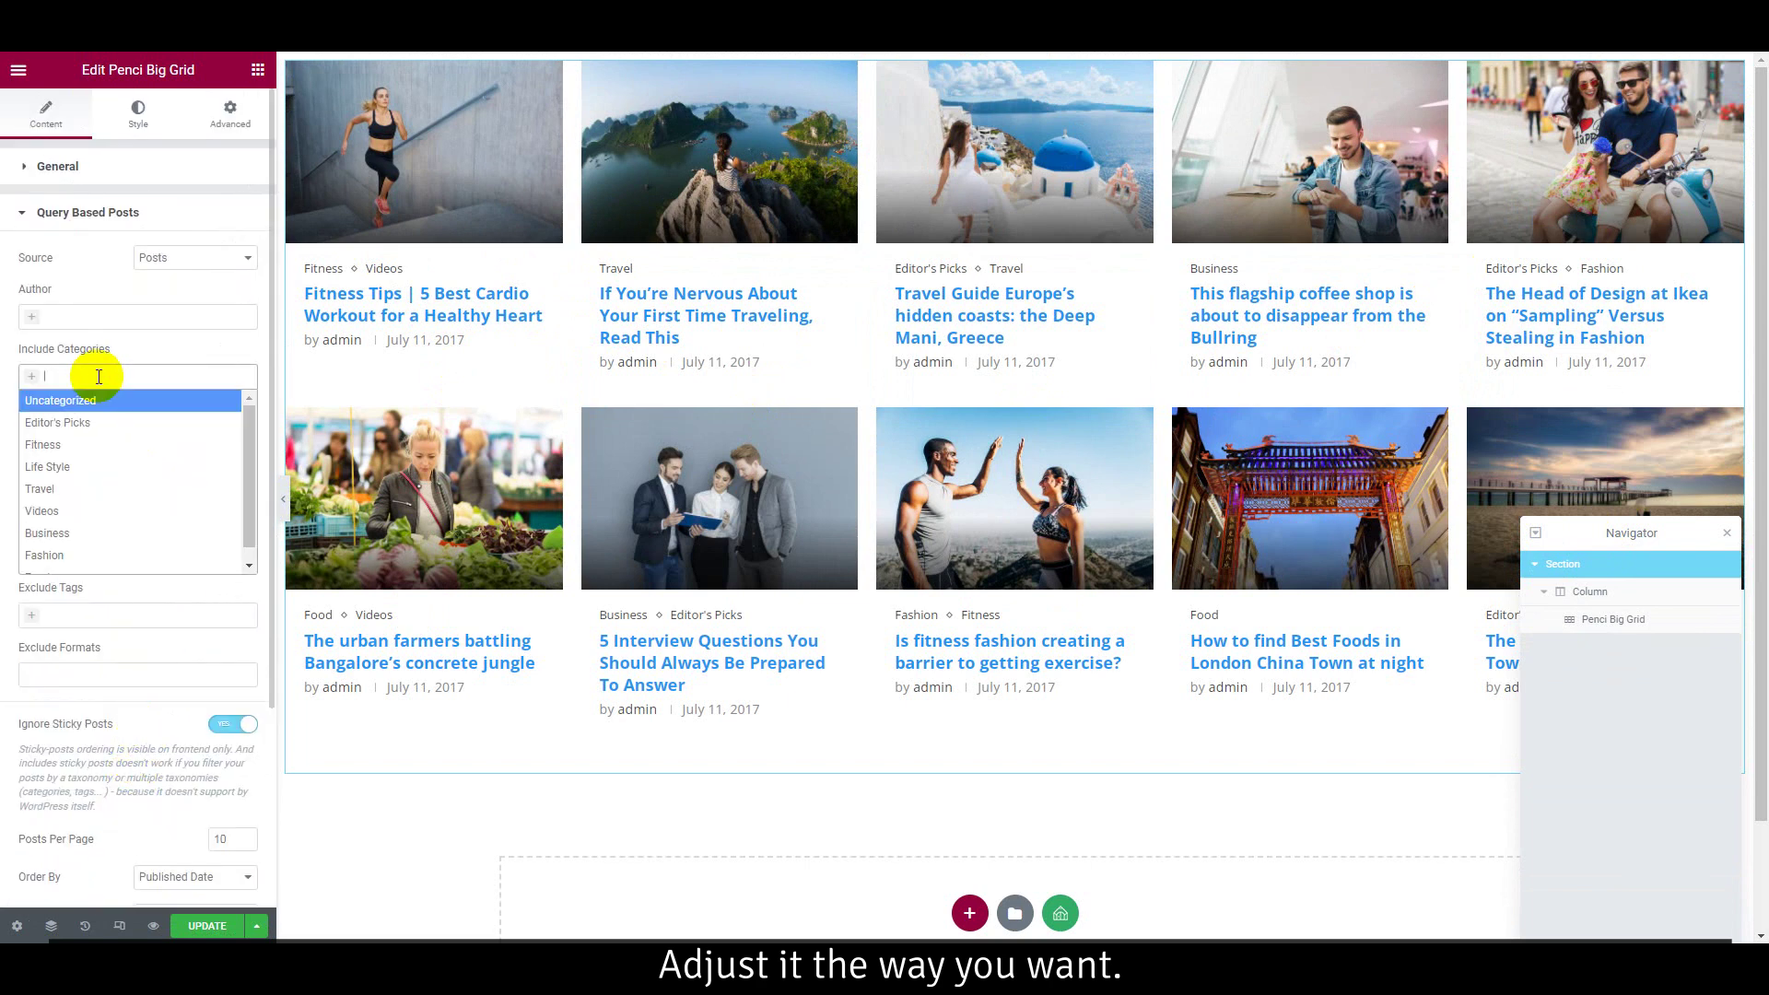
left_click(78, 465)
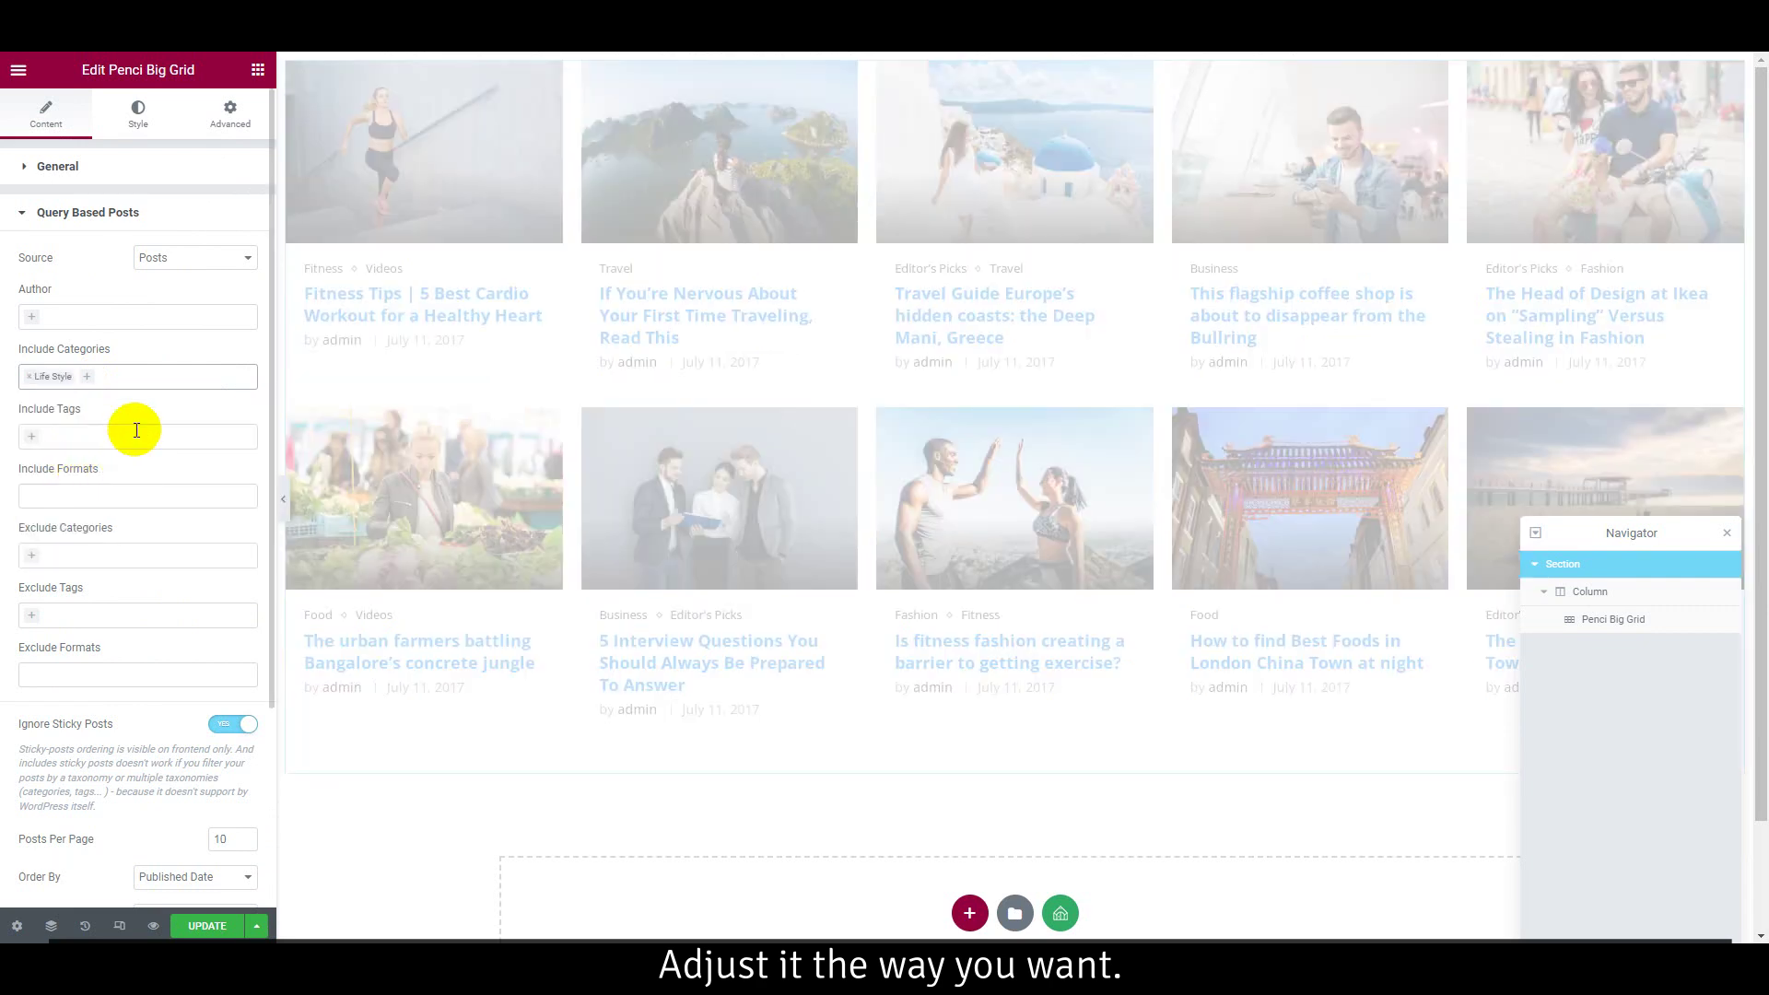
left_click(174, 259)
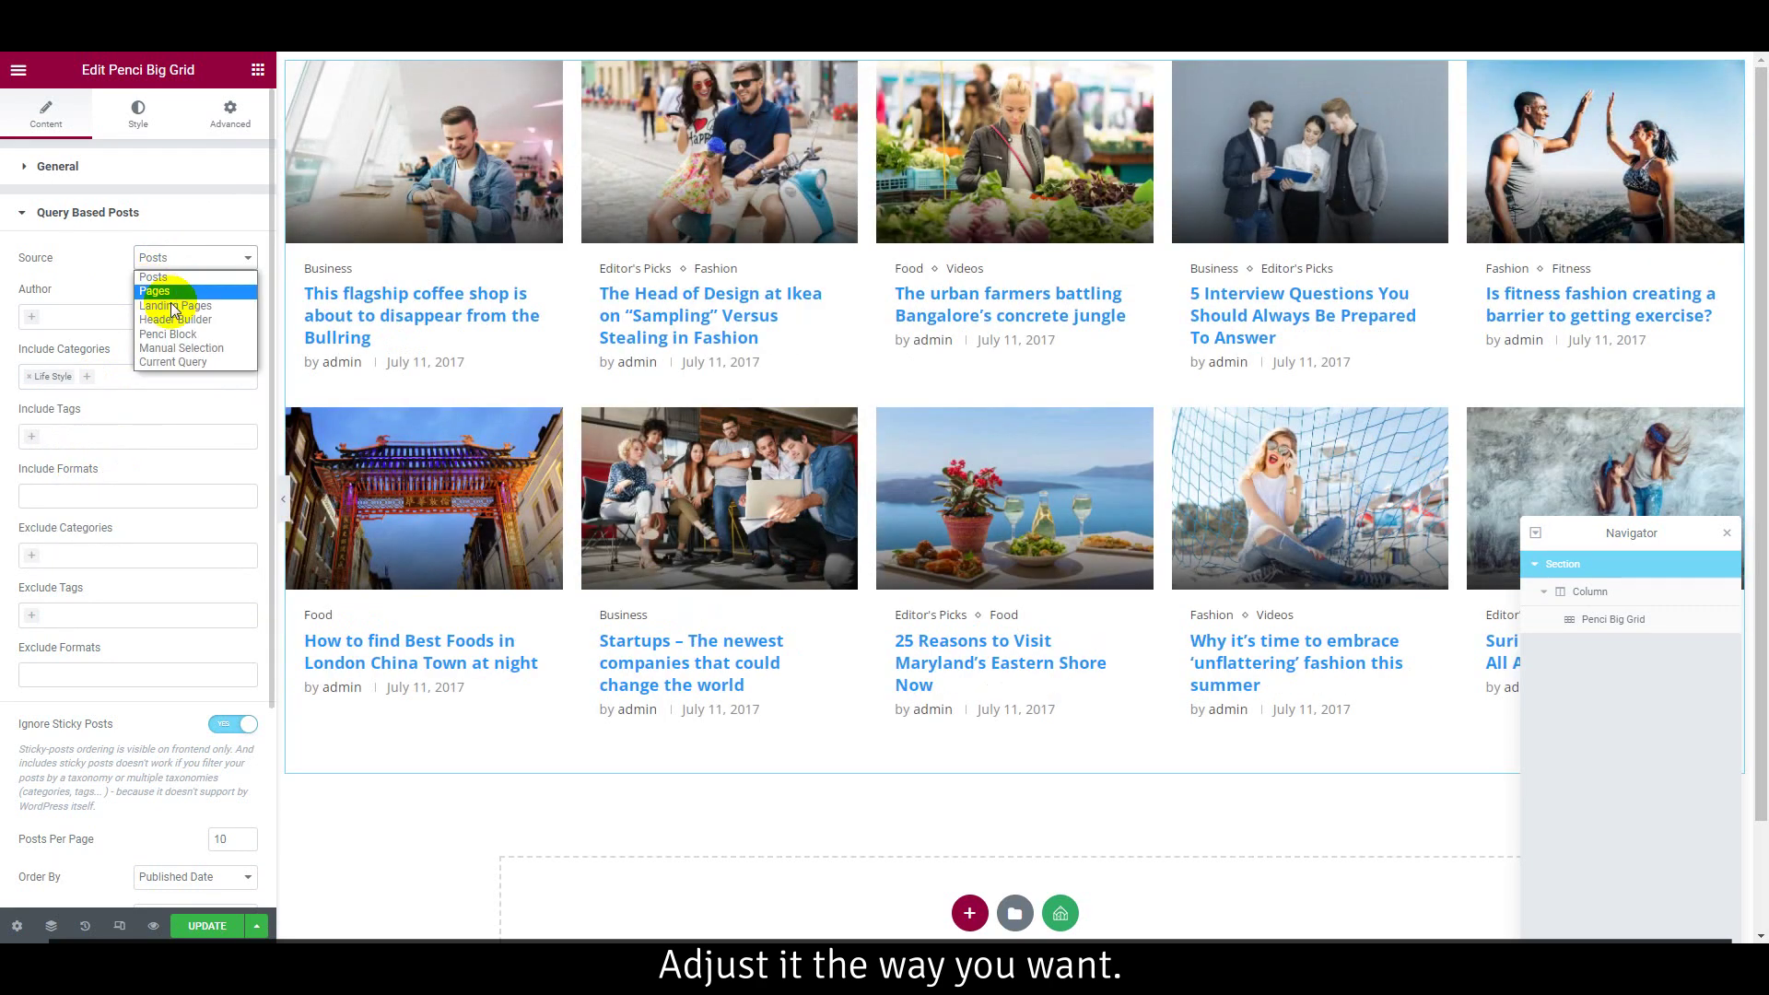
left_click(83, 271)
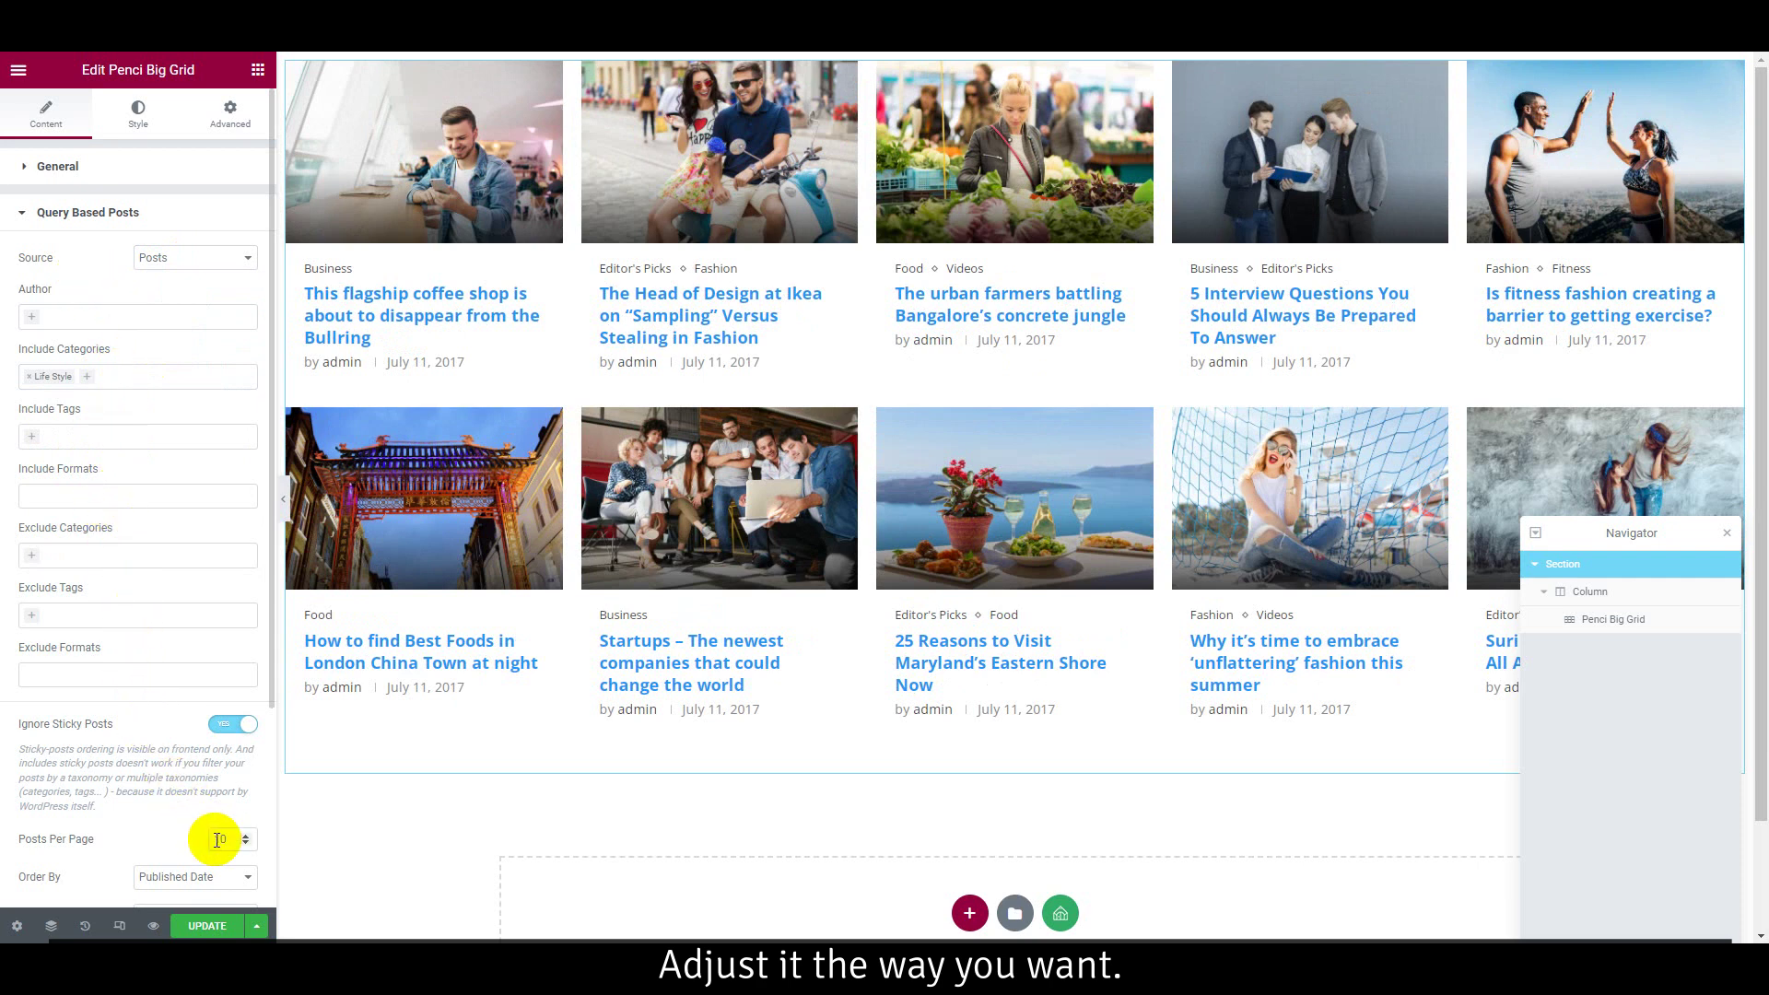
left_click_drag(228, 843, 78, 838)
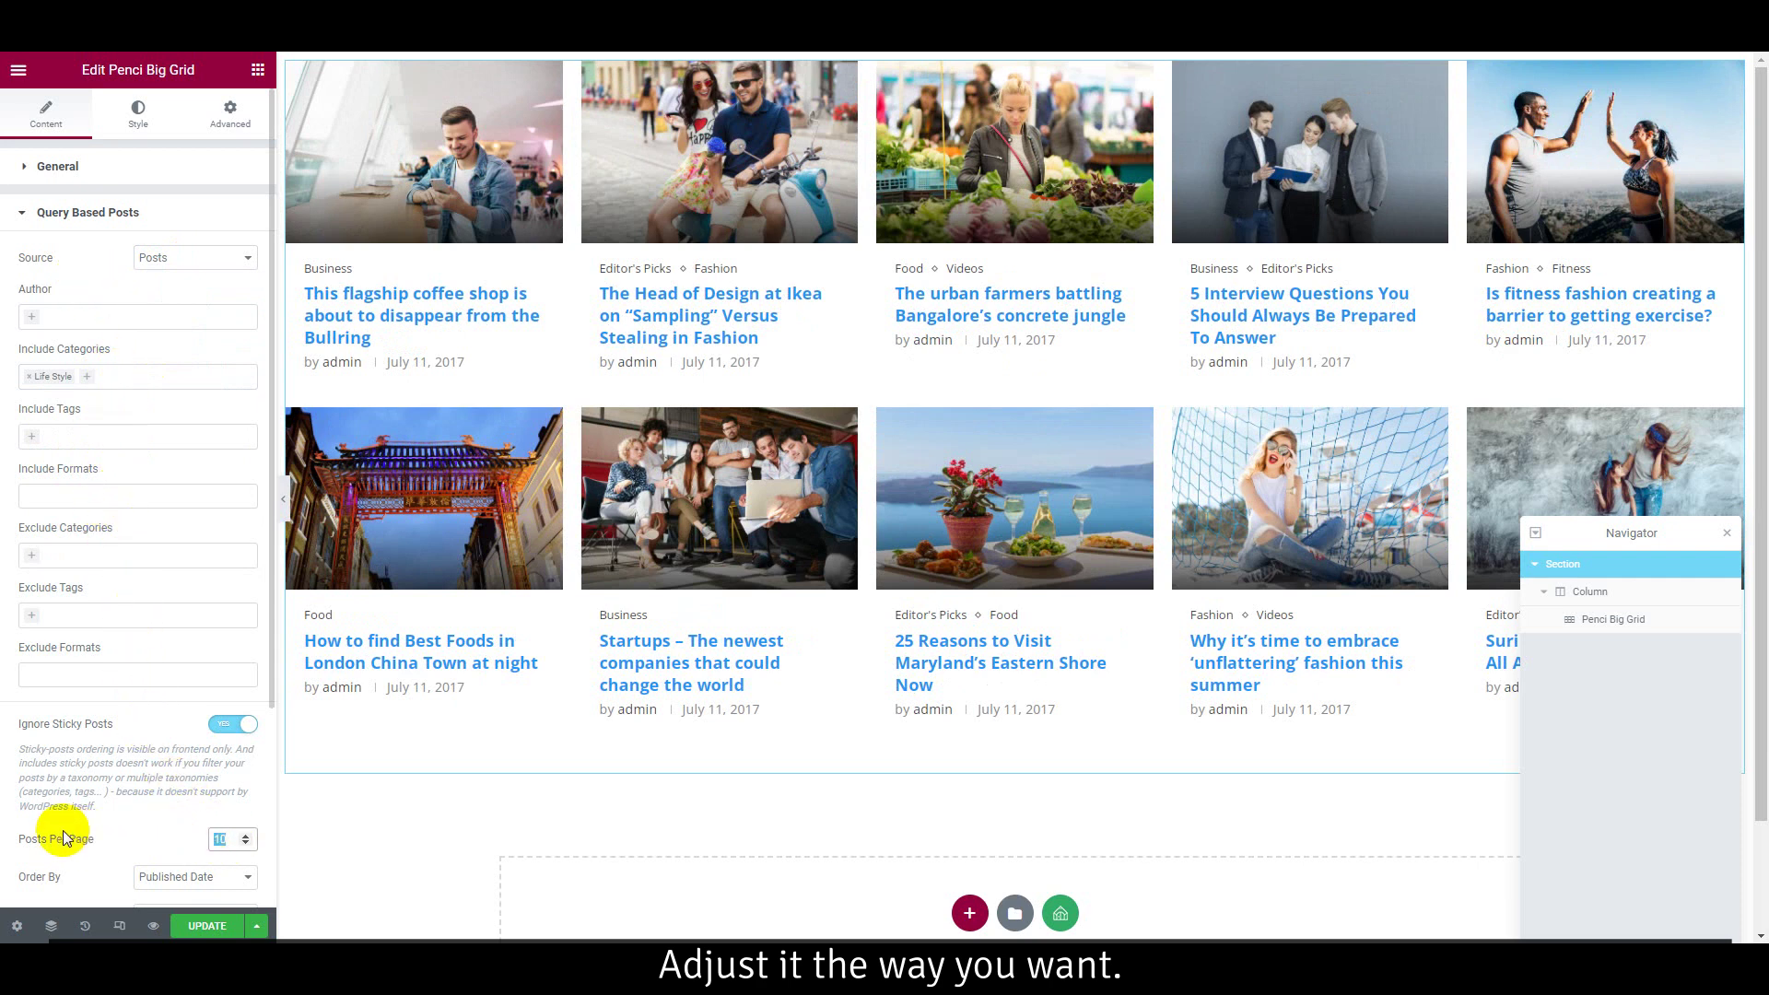
type("5")
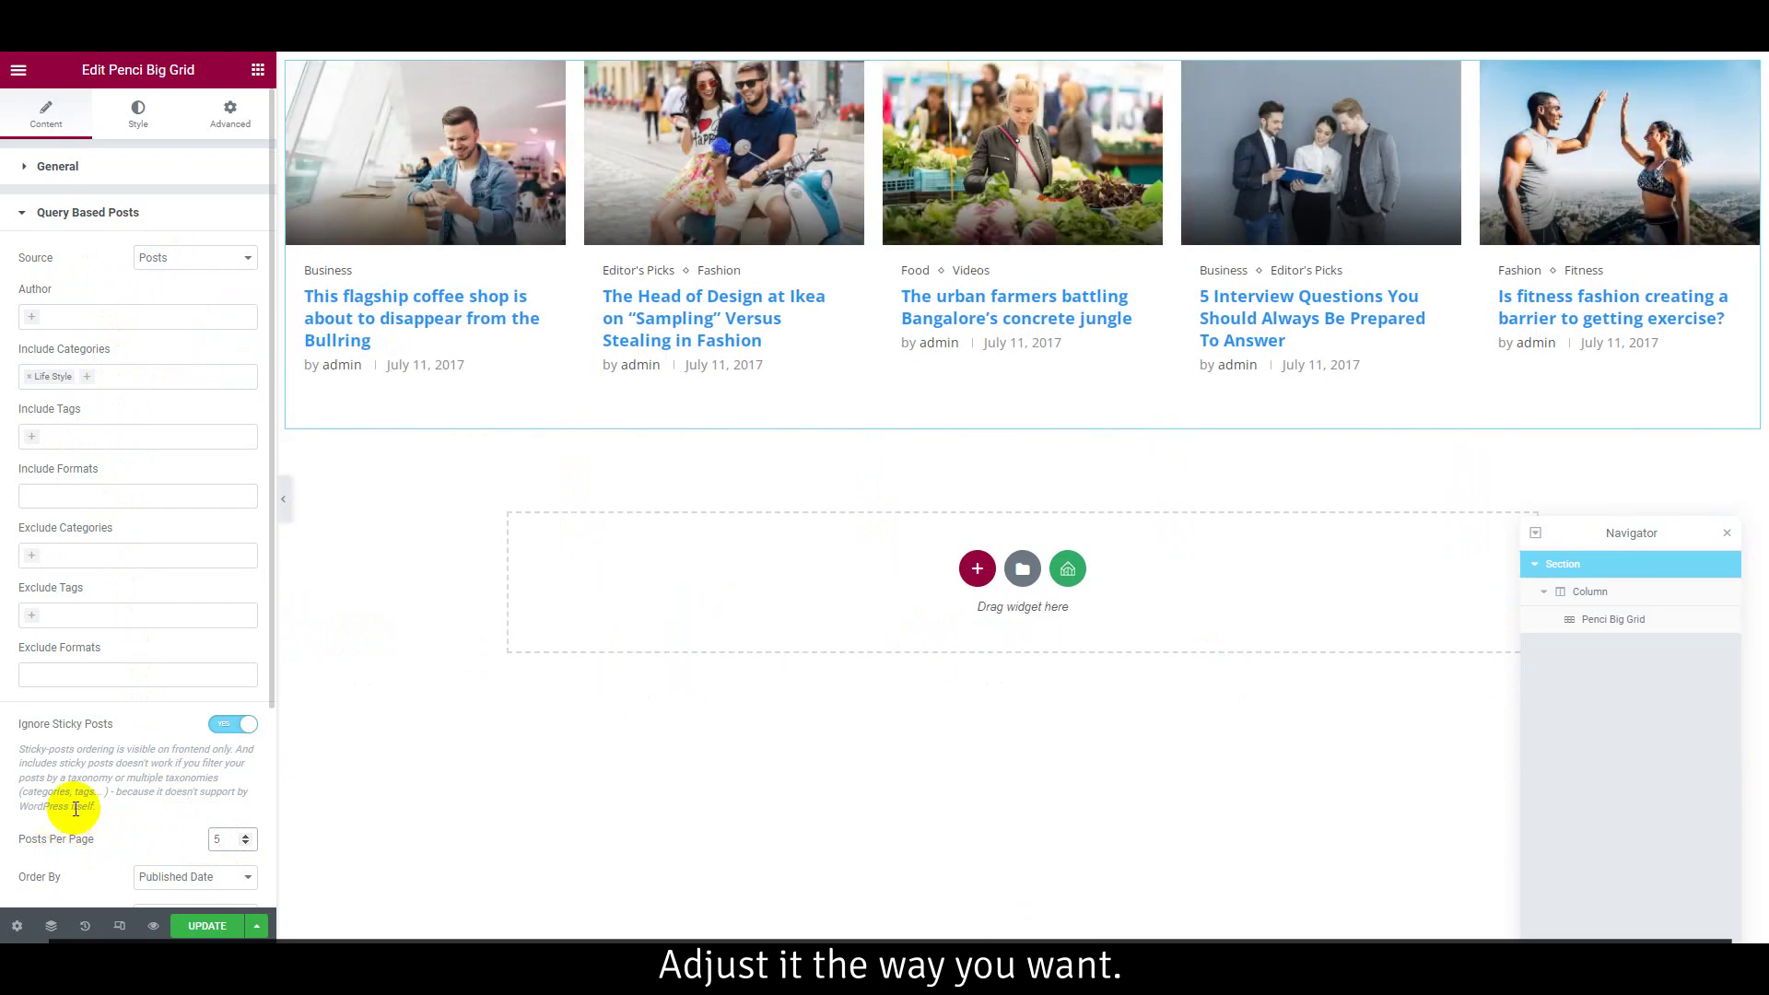
- Remove Categories and Author from the grid's Showing Post Data, keeping only Title and Date
left_click(228, 121)
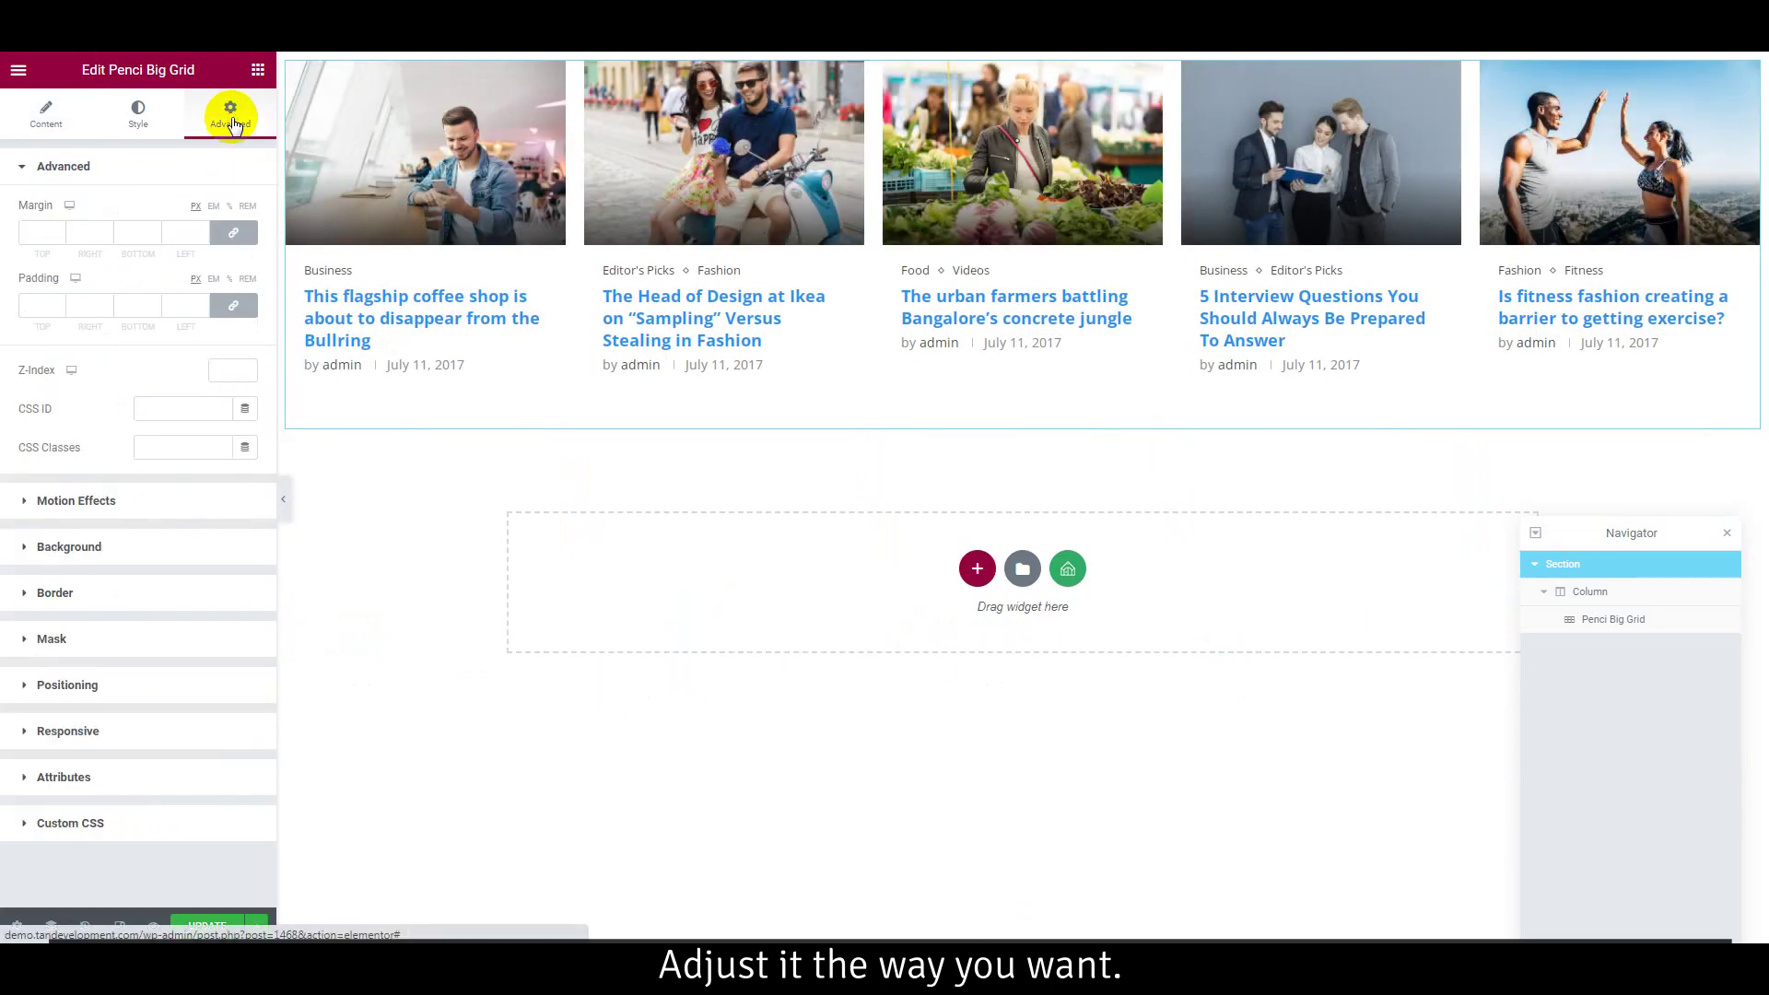
left_click(44, 120)
scroll(164, 527, "down", 5)
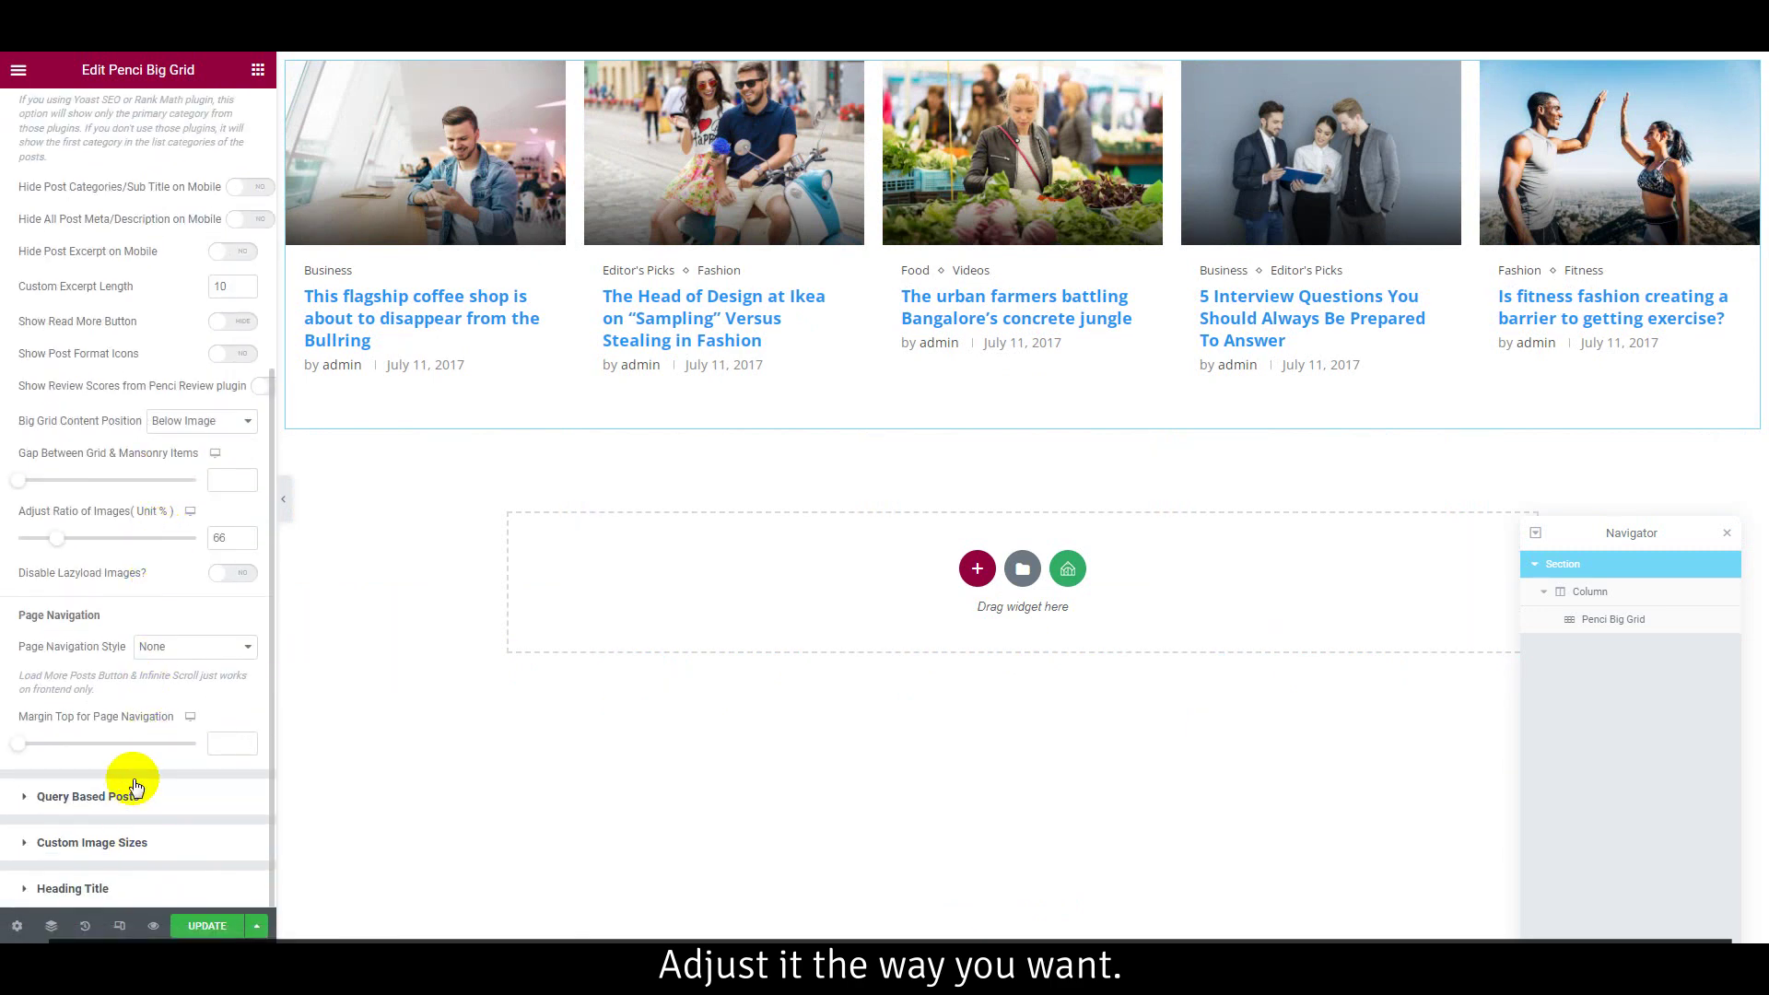
scroll(120, 576, "up", 5)
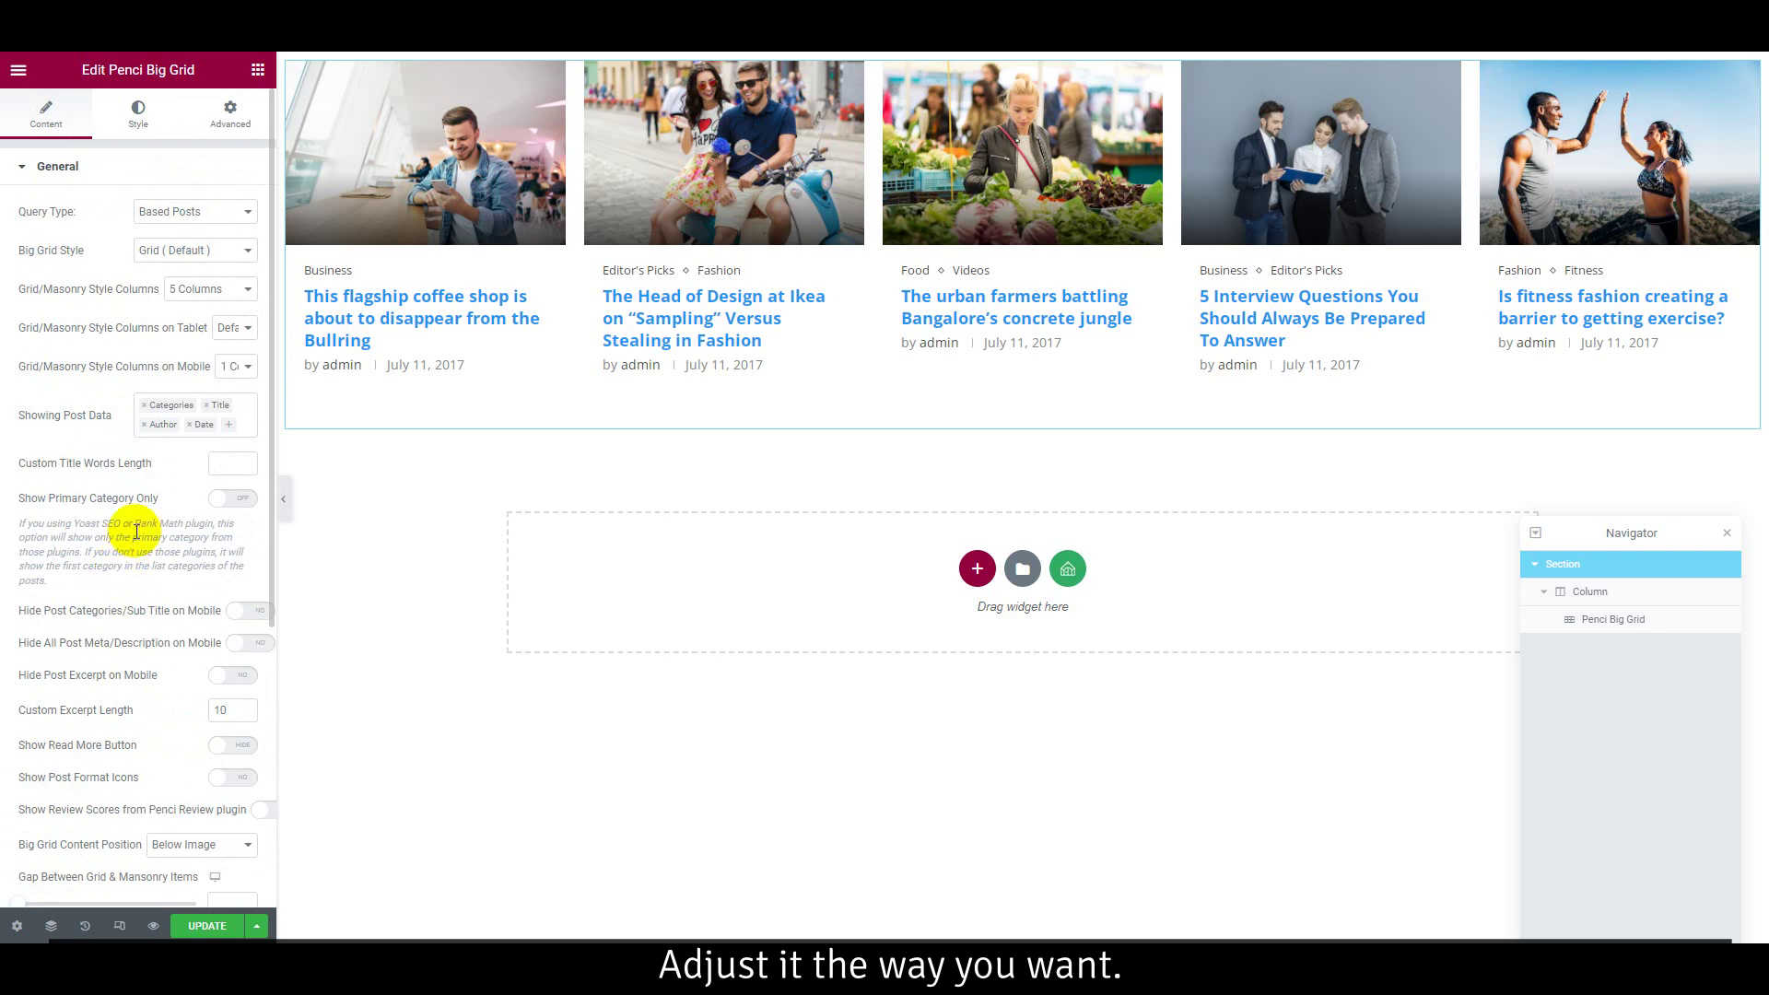
left_click(143, 405)
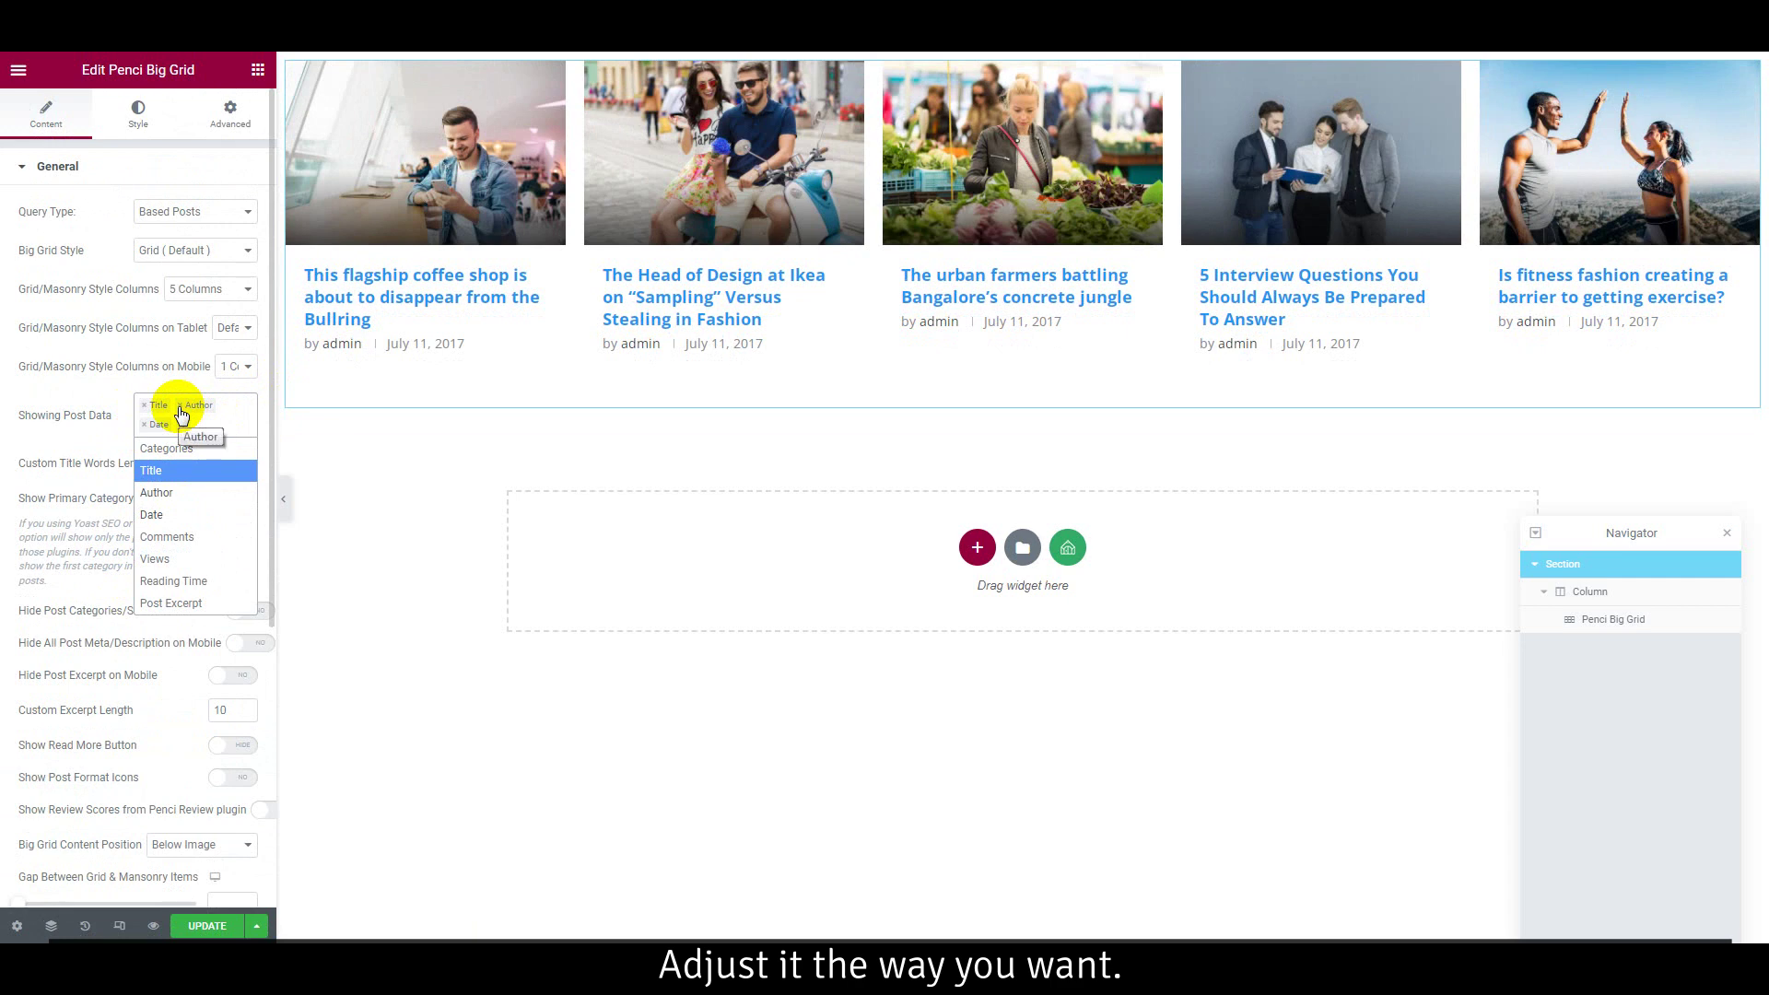
left_click(180, 407)
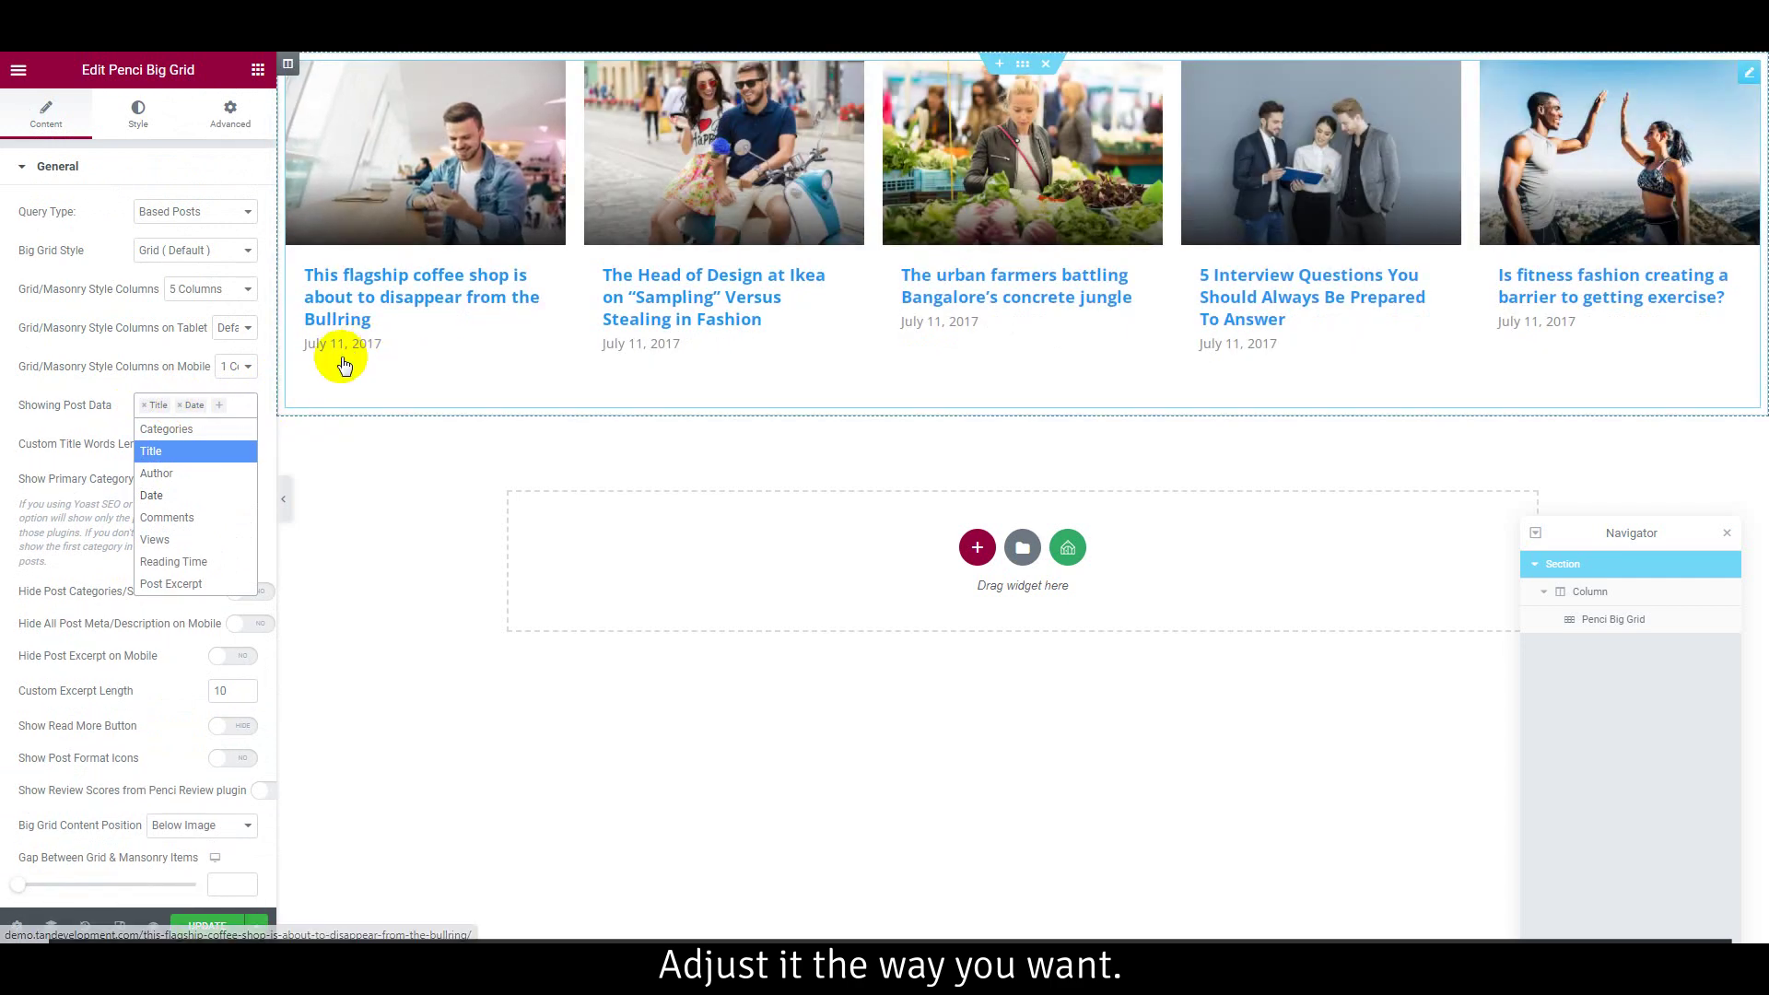
left_click(28, 348)
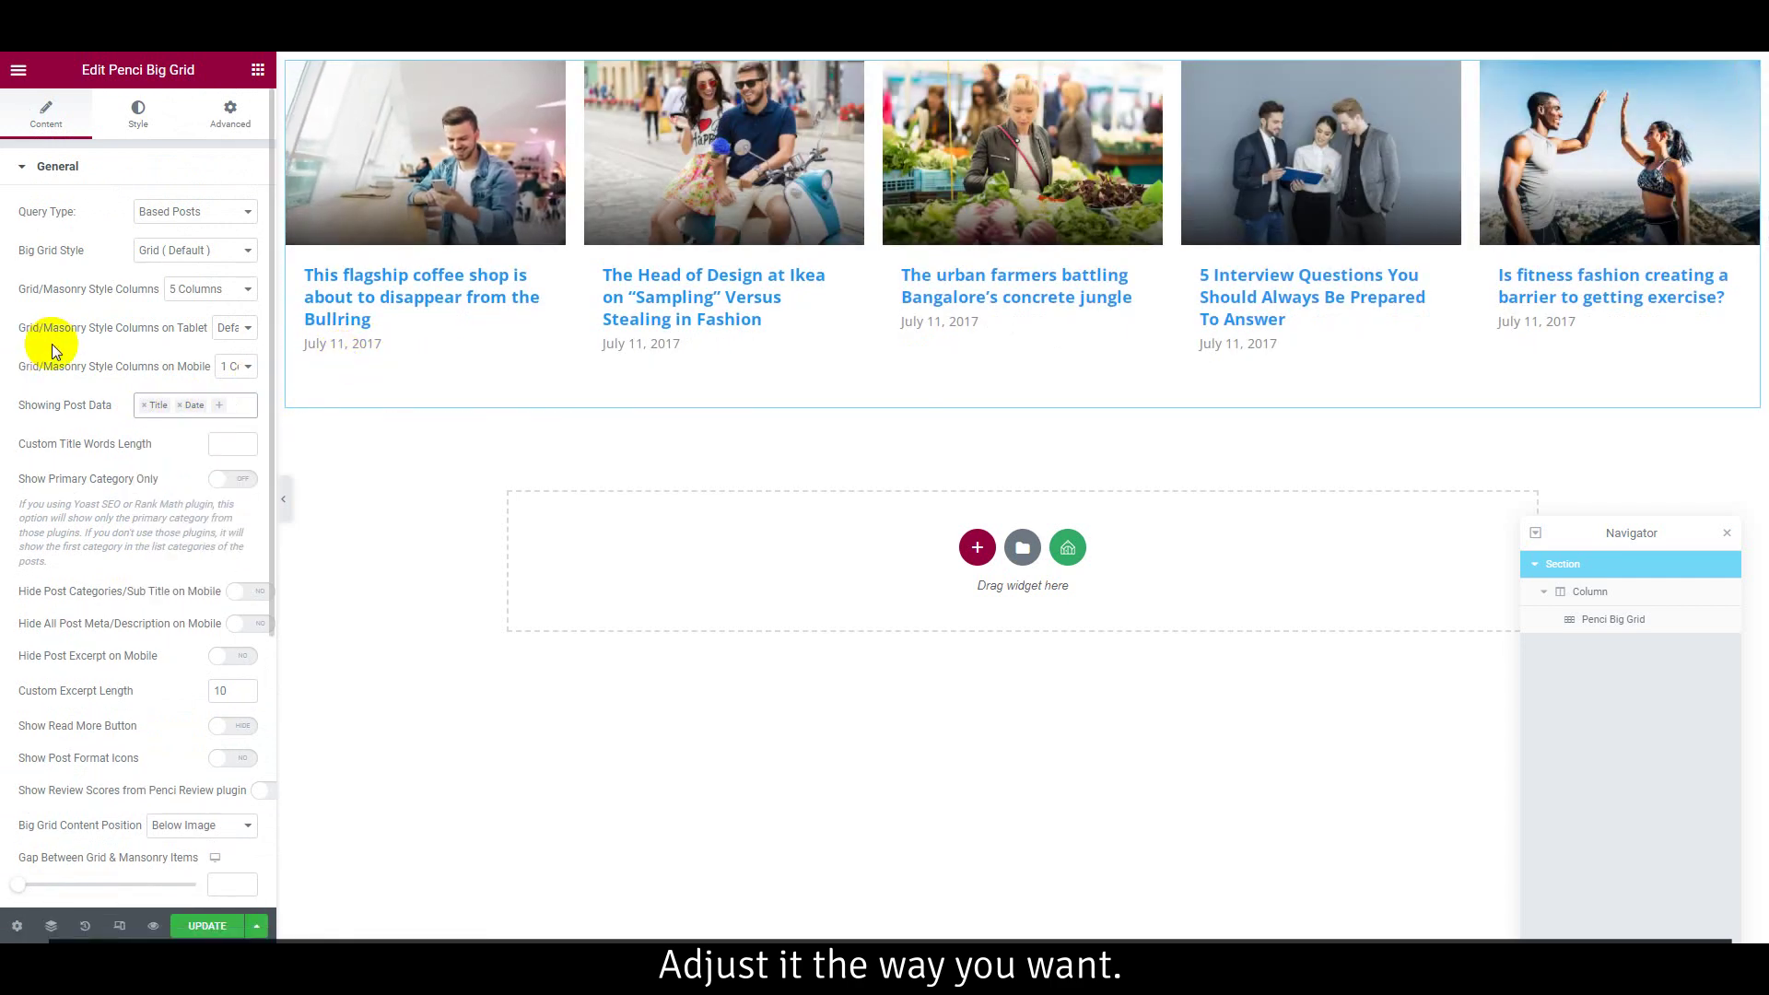
- Set the gap between grid and masonry items to 10
left_click(146, 127)
left_click(48, 118)
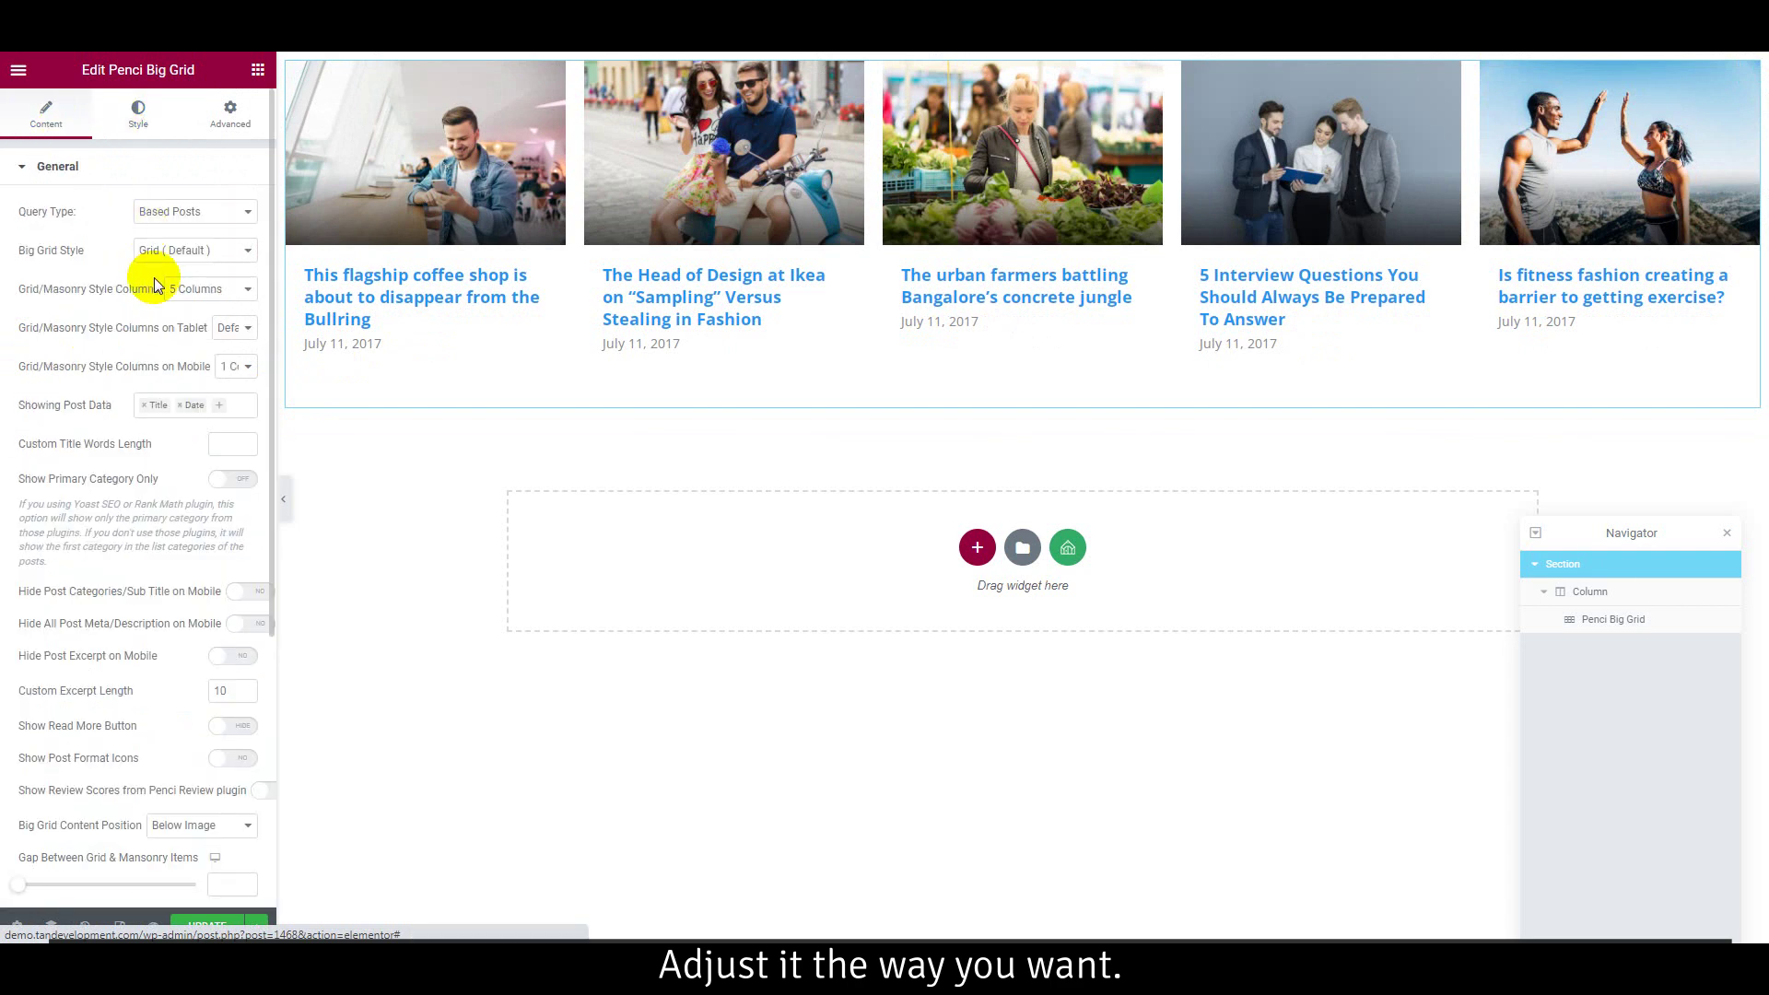
scroll(188, 689, "down", 3)
left_click(225, 607)
type("10")
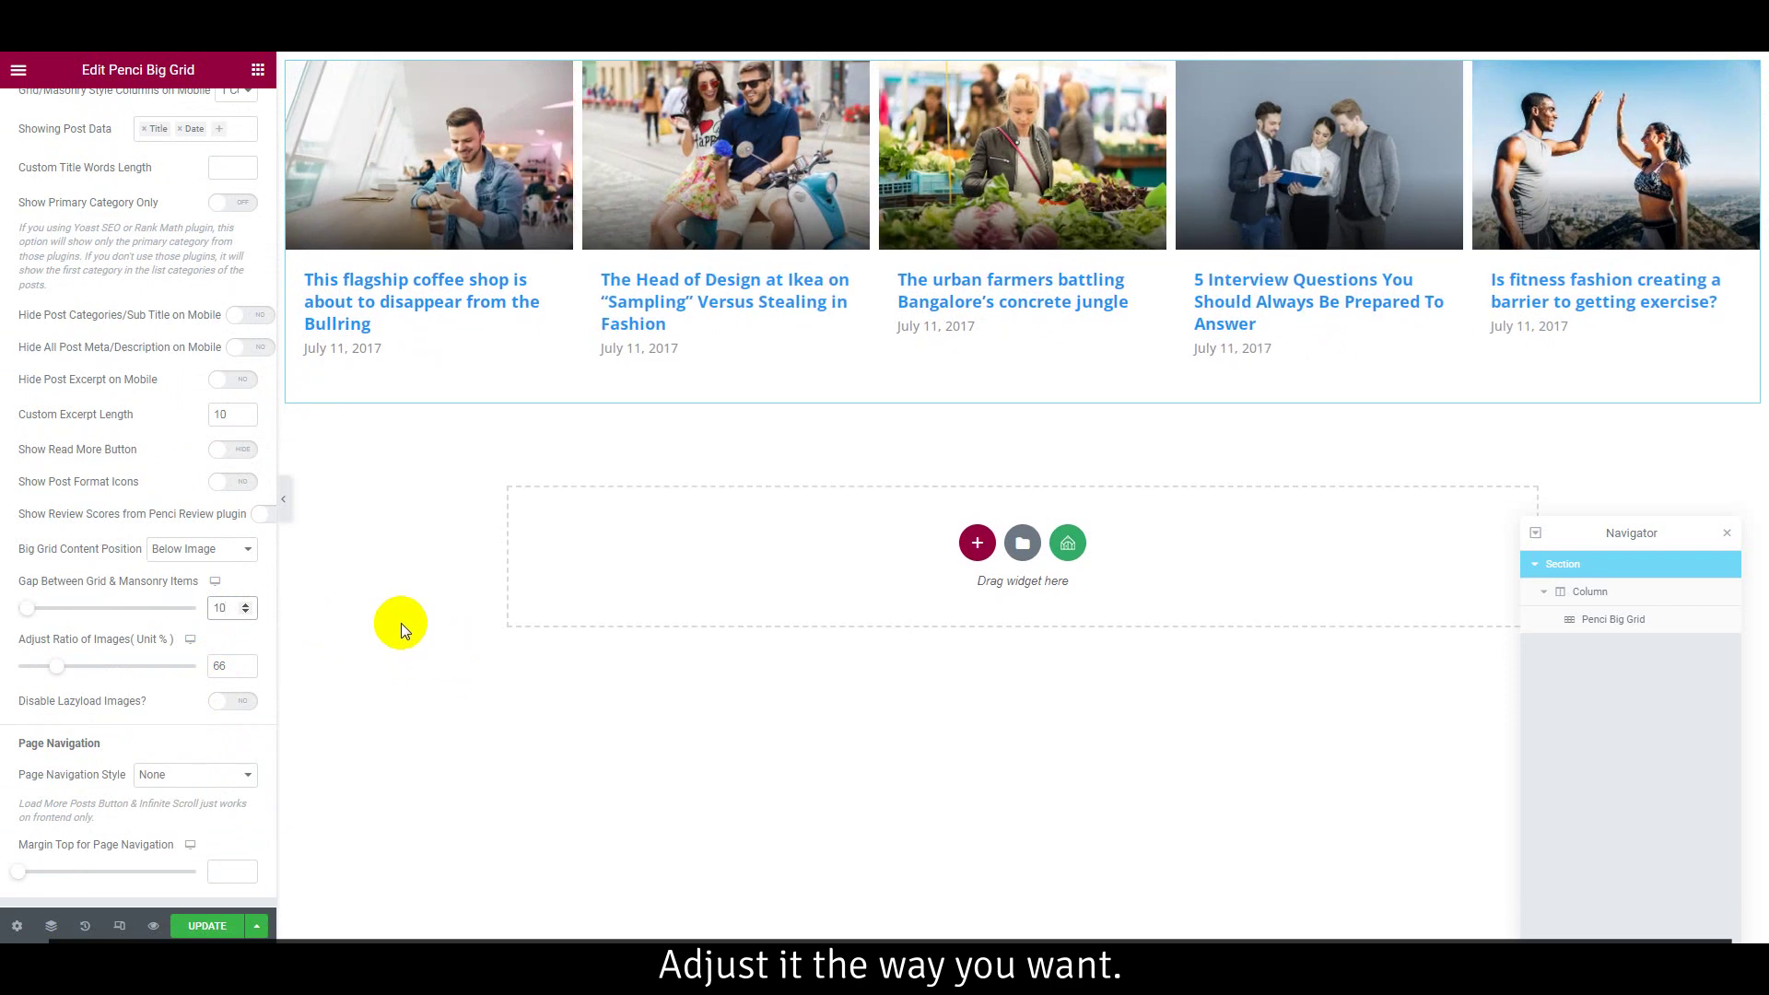
- Set the grid's content text padding to 20 px at the top and 0 on the other sides, with the values unlinked
scroll(81, 516, "up", 2)
scroll(81, 516, "up", 1)
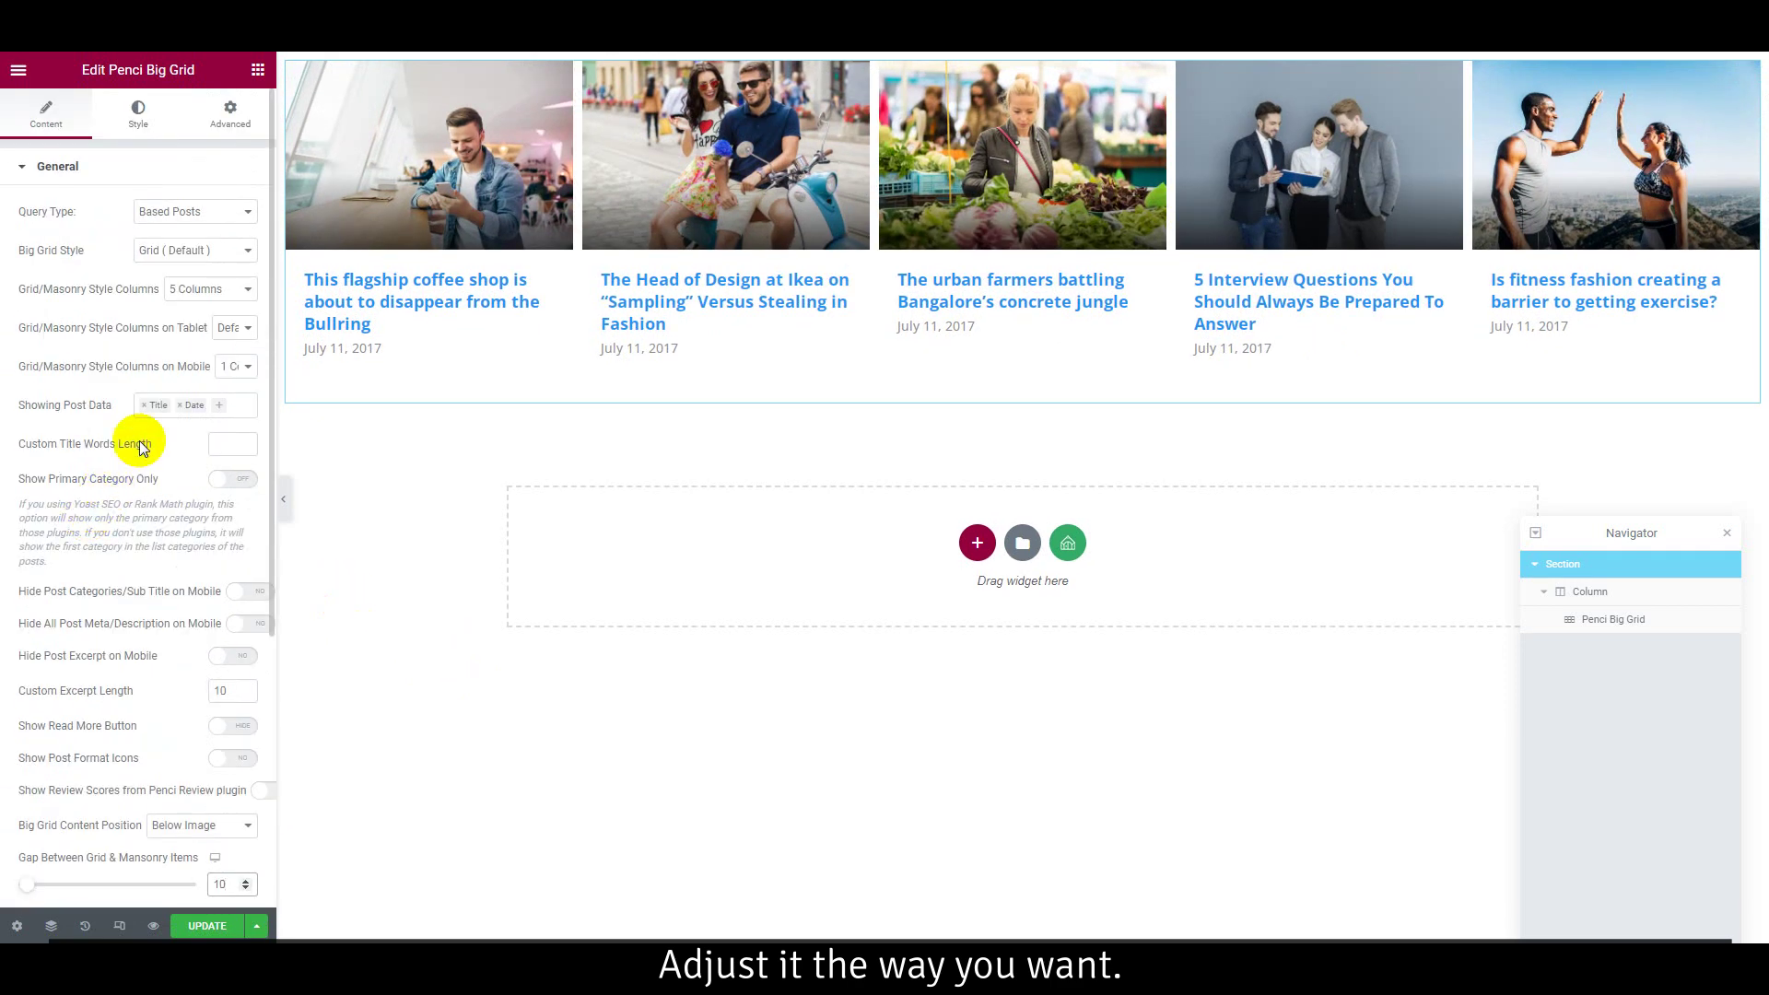
left_click(147, 124)
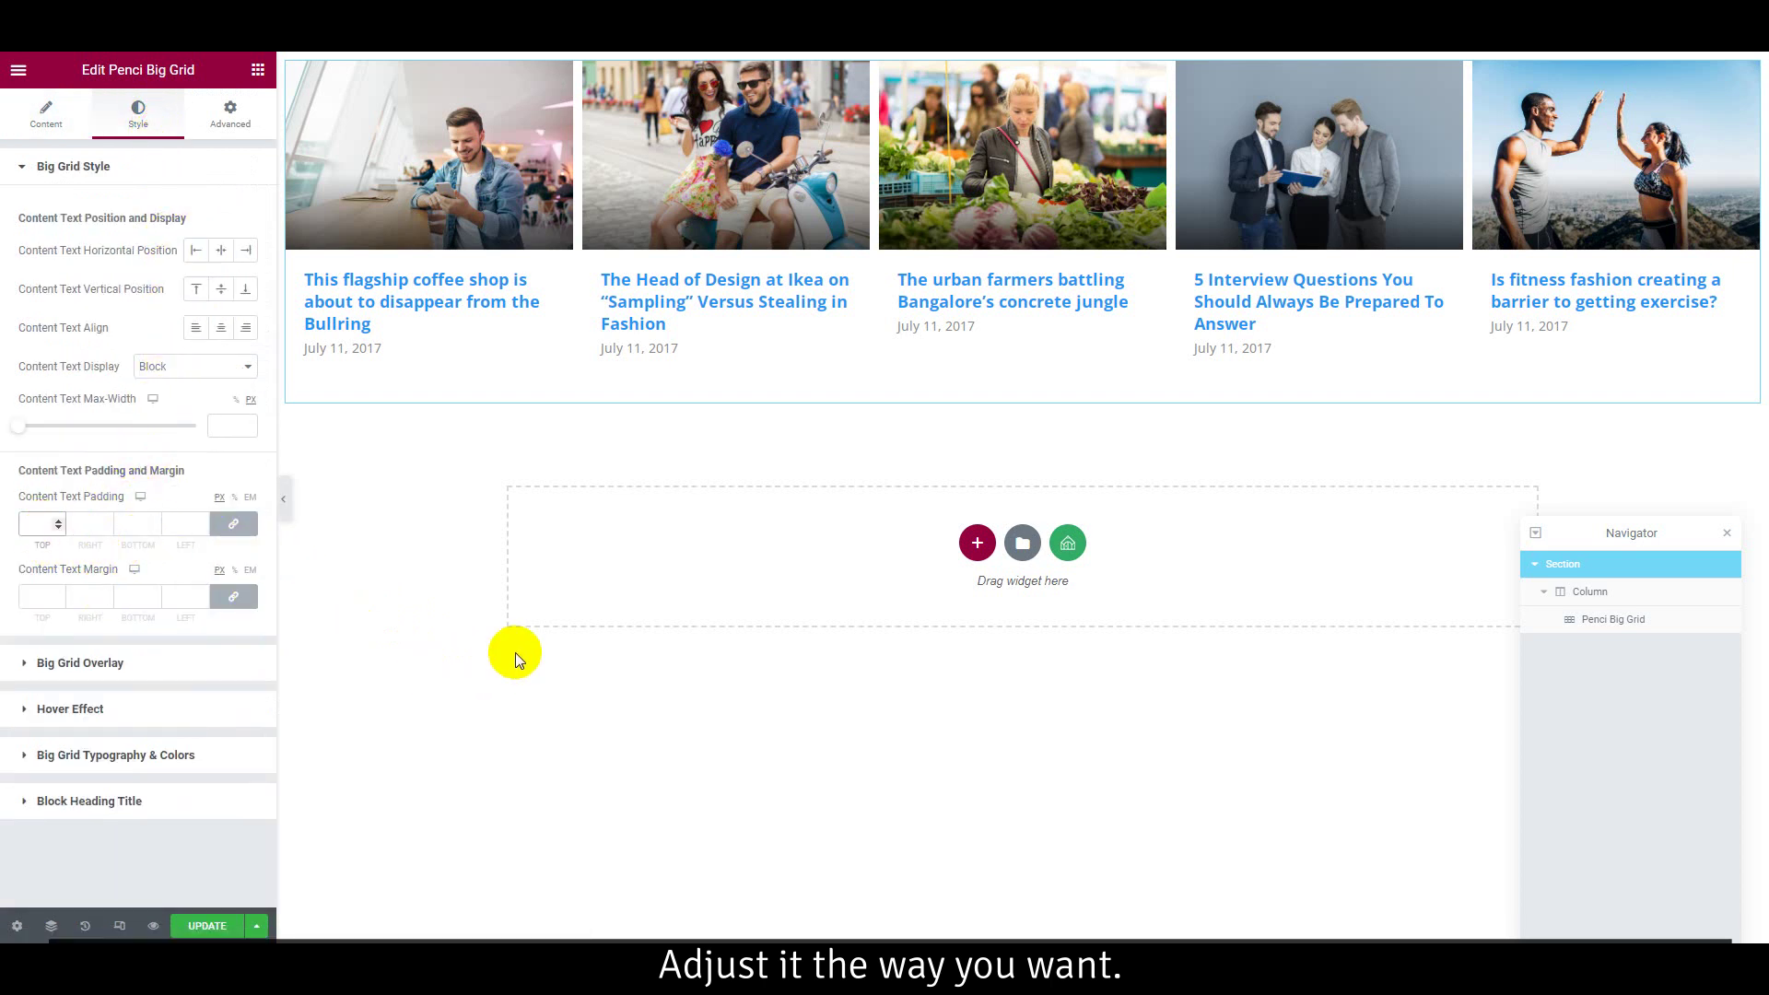
type("0")
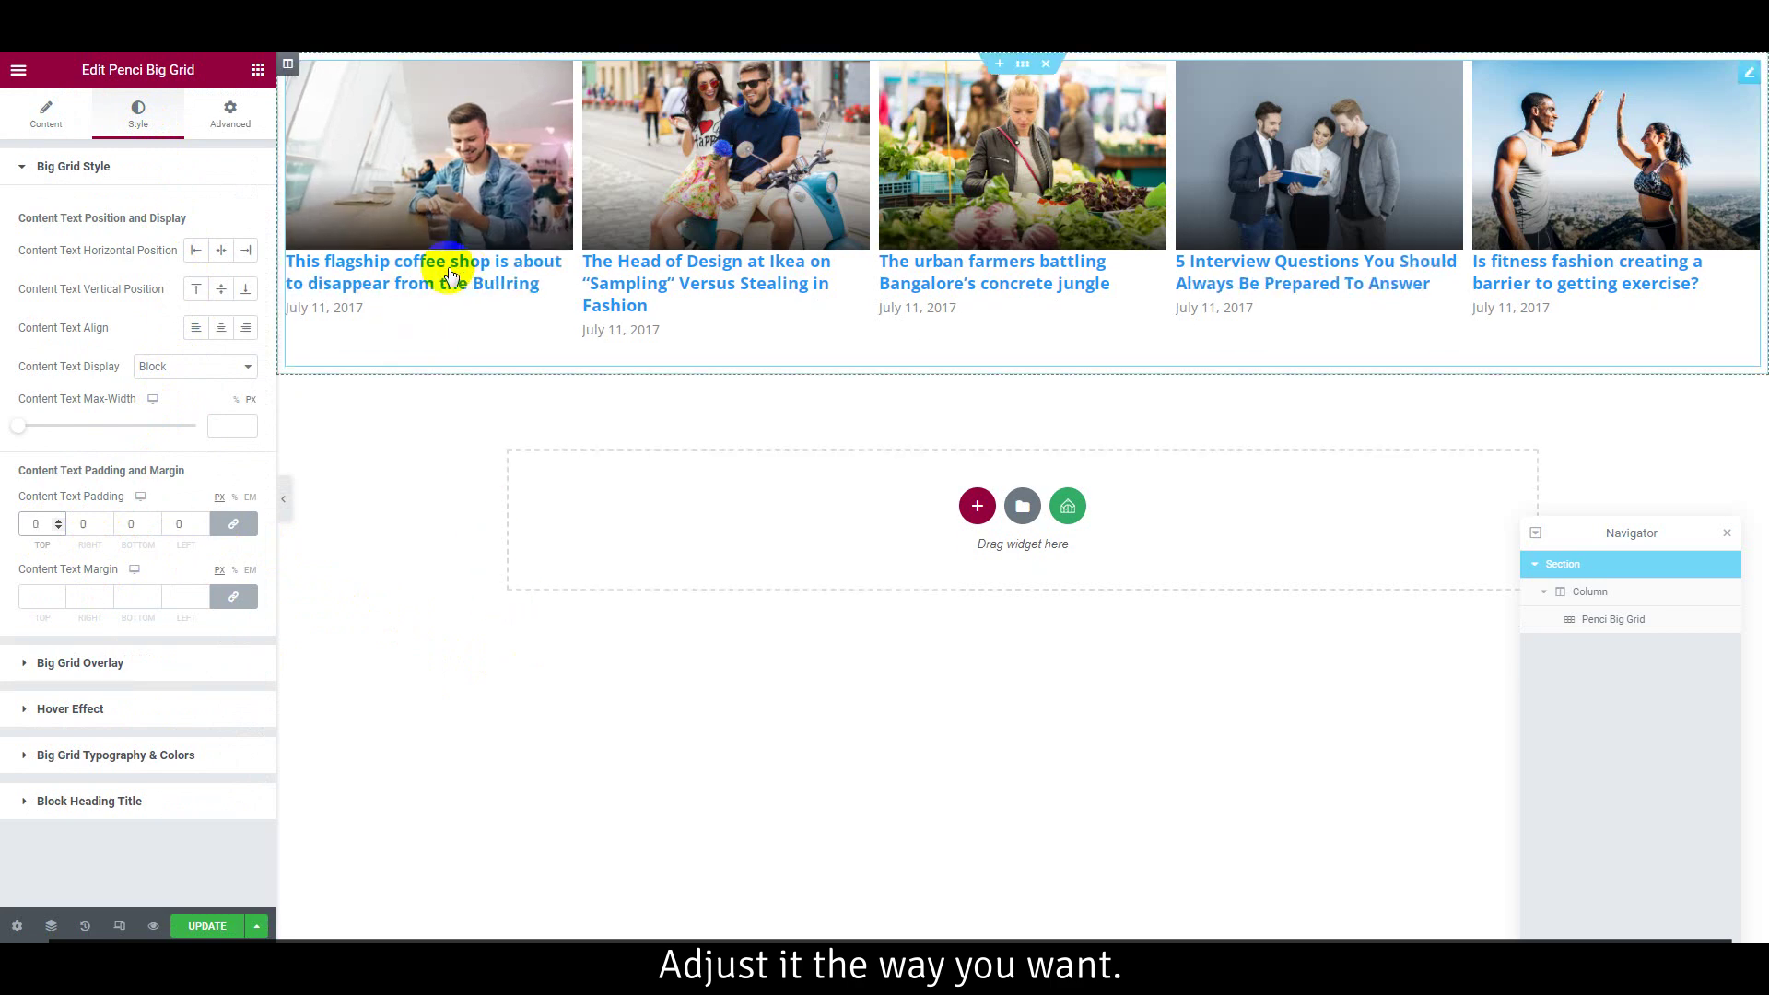
left_click(233, 523)
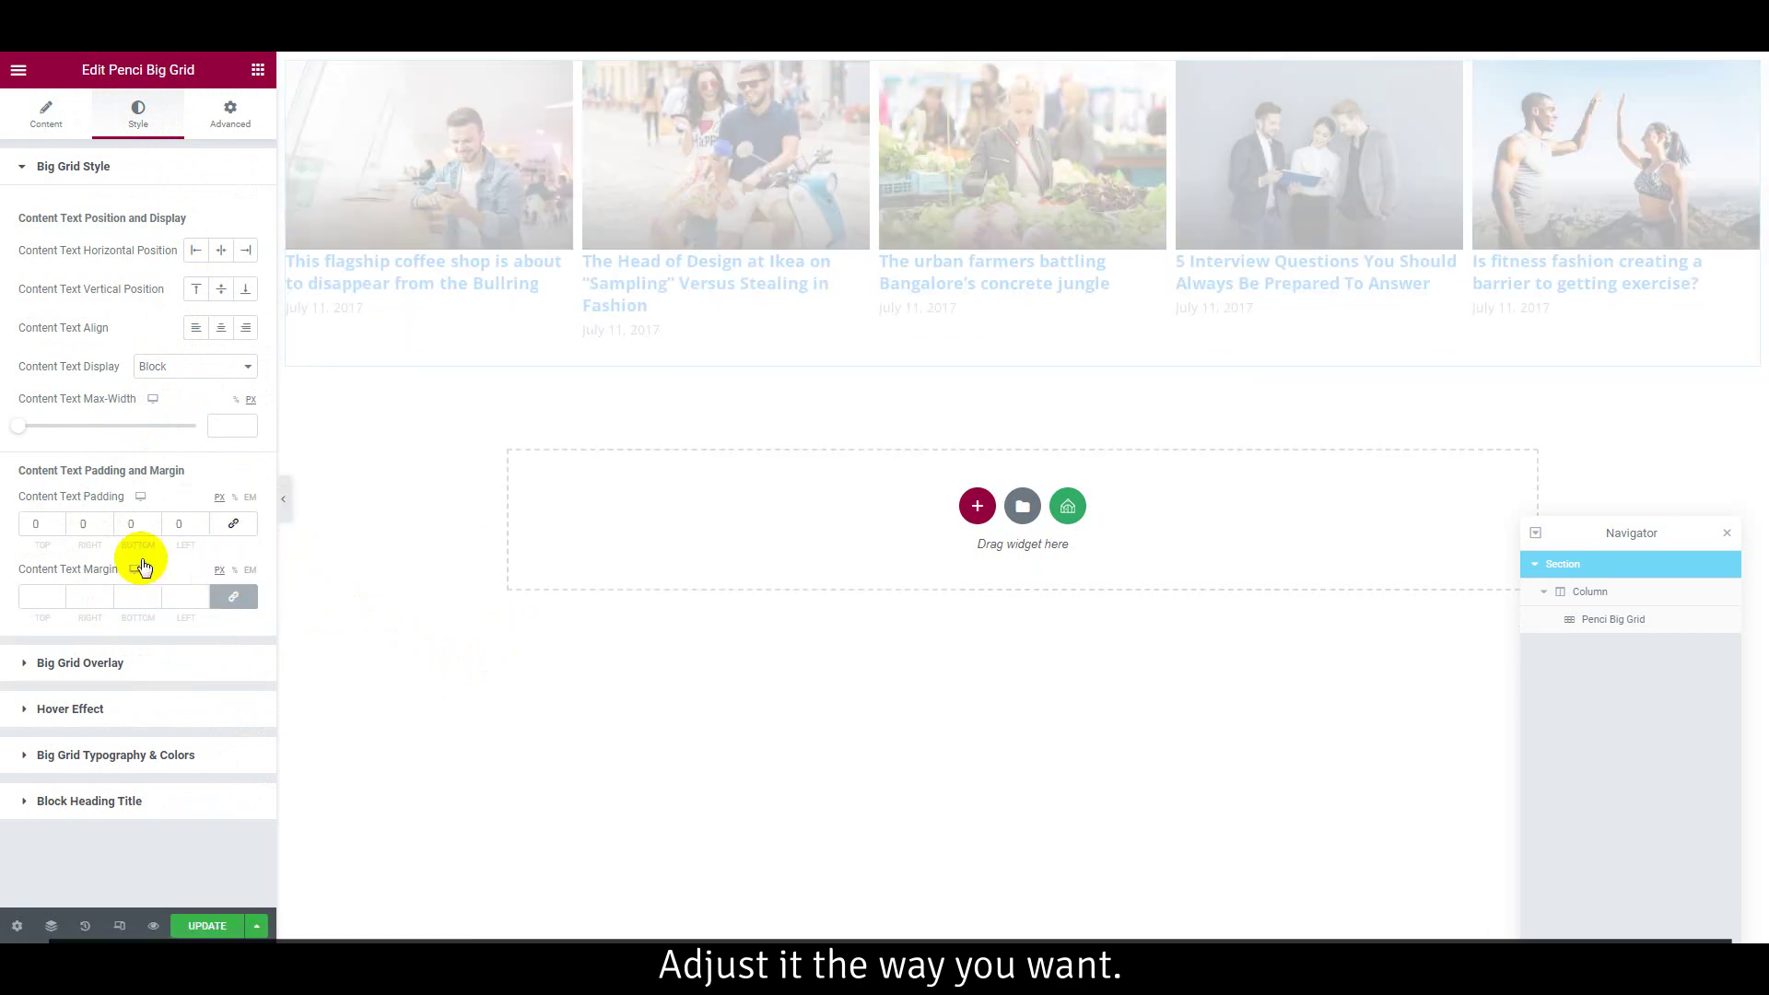
left_click(25, 526)
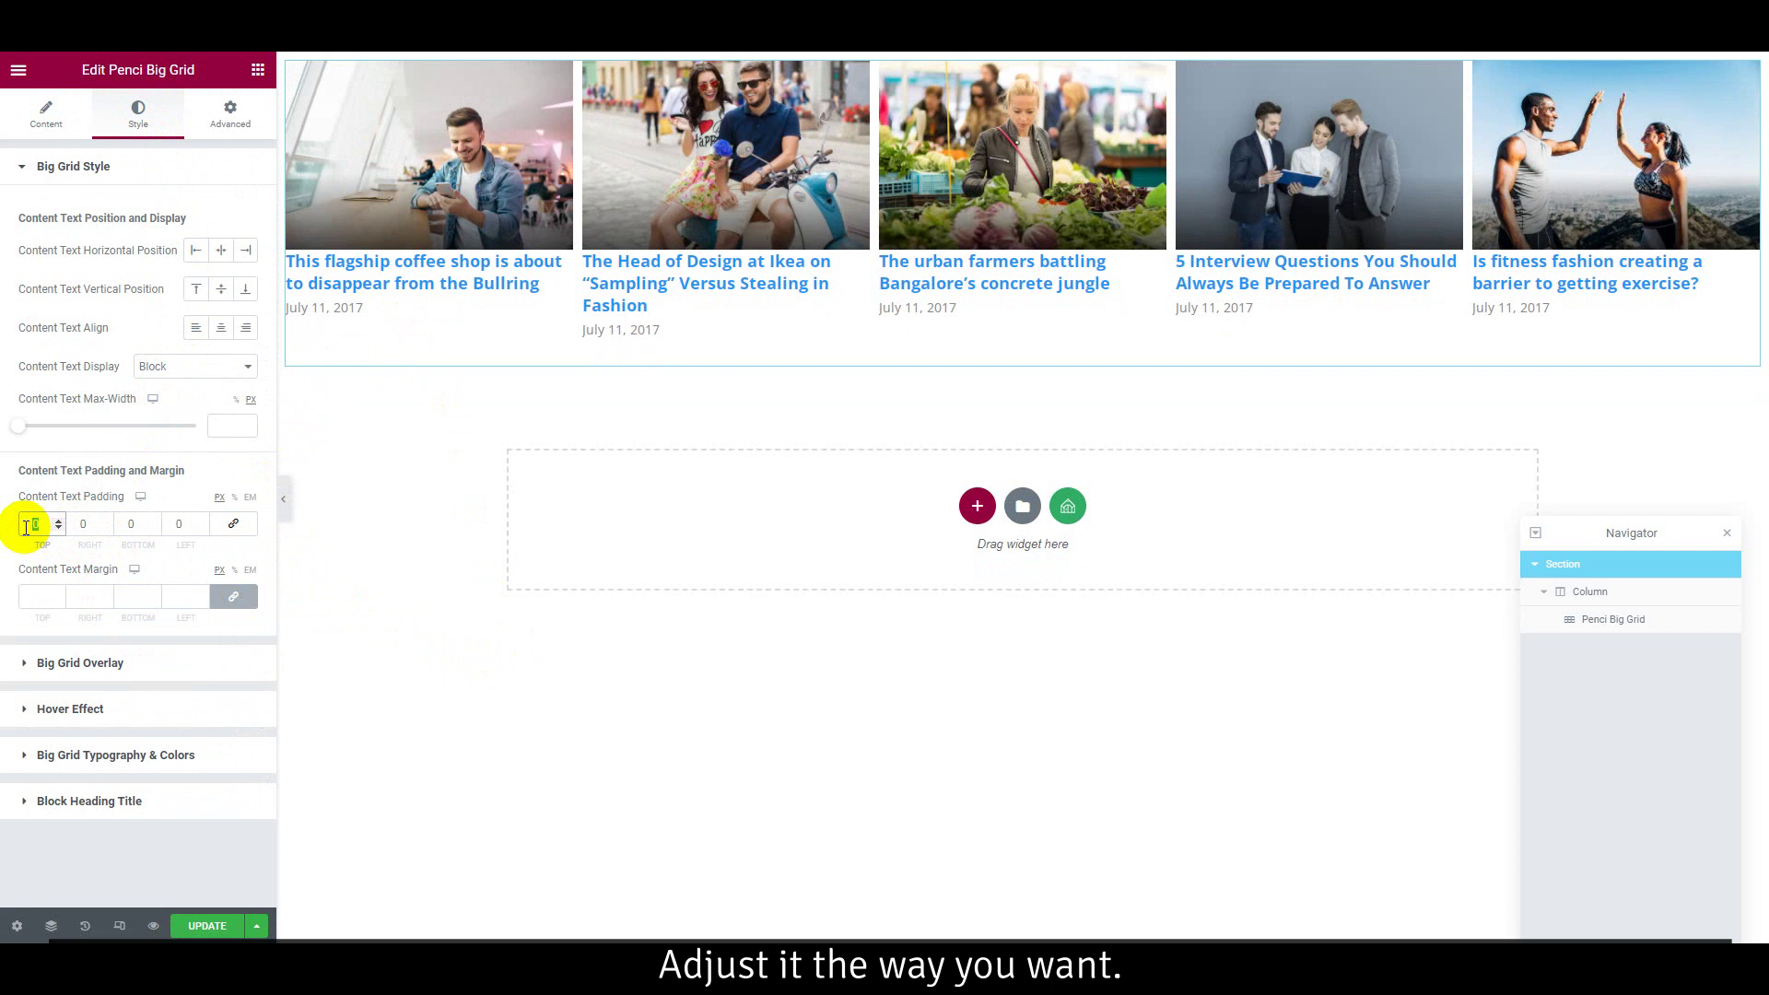
type("2")
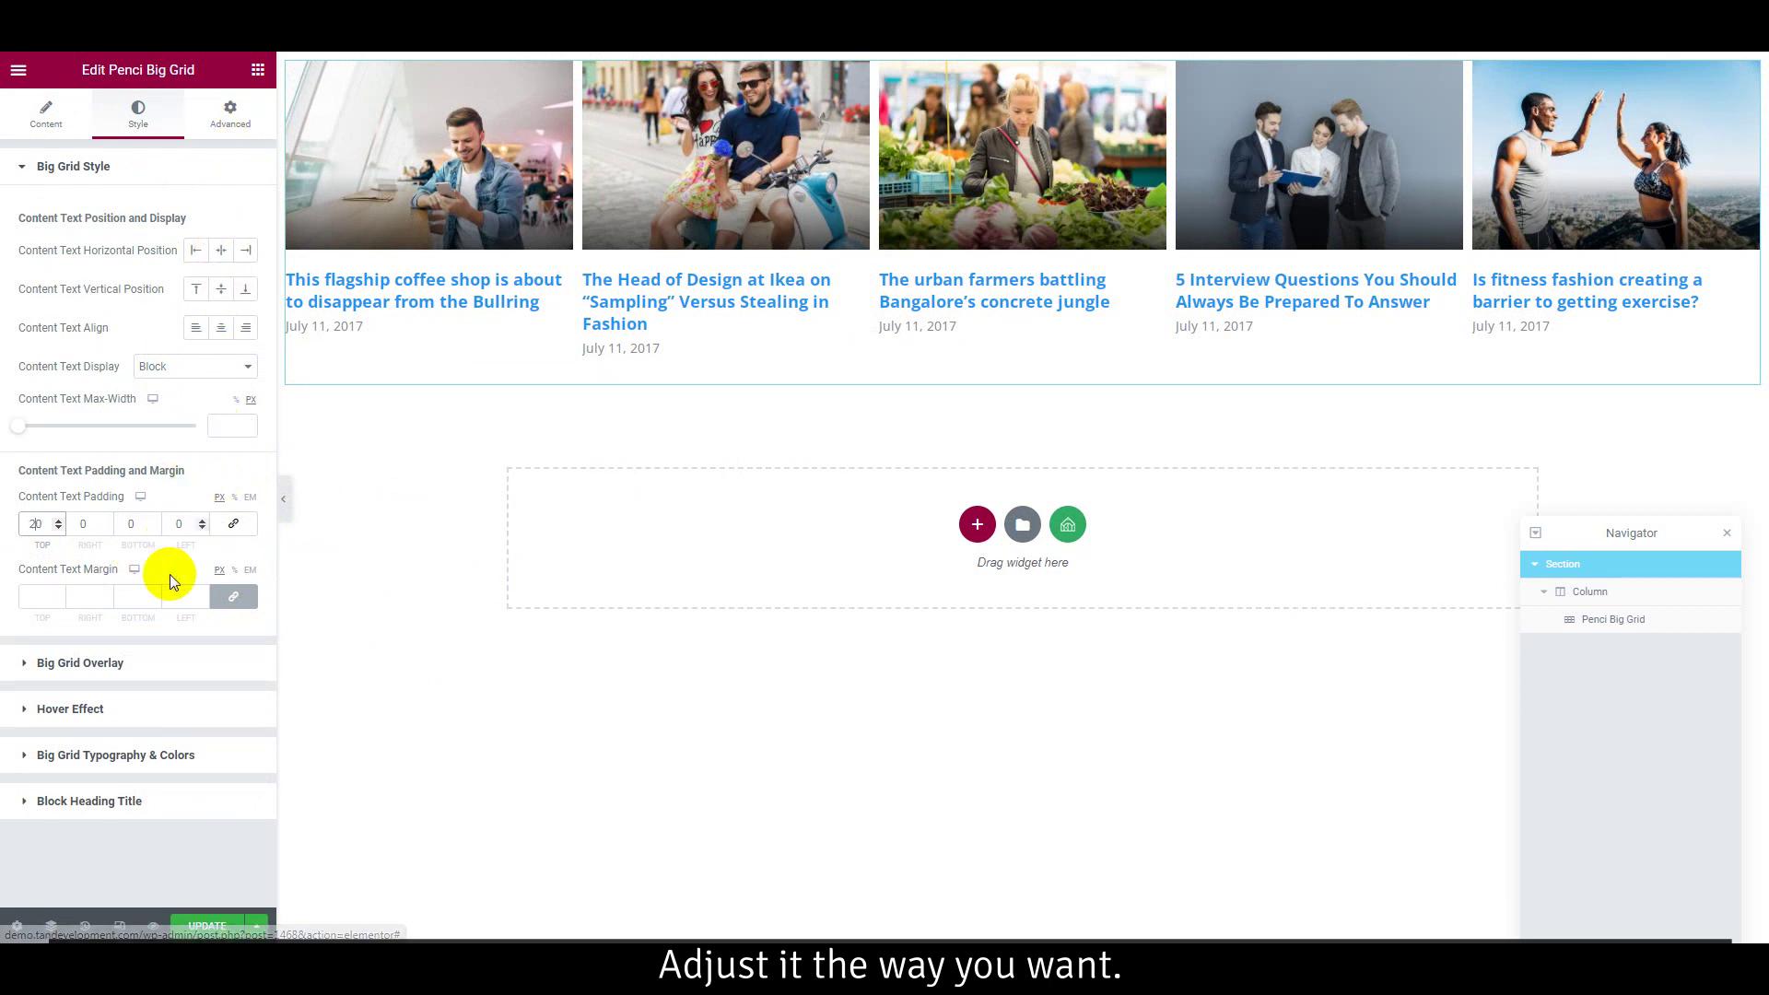
- Unlink the grid widget's margin values and set the bottom margin to -30 px, with 0 on the other sides
left_click(247, 132)
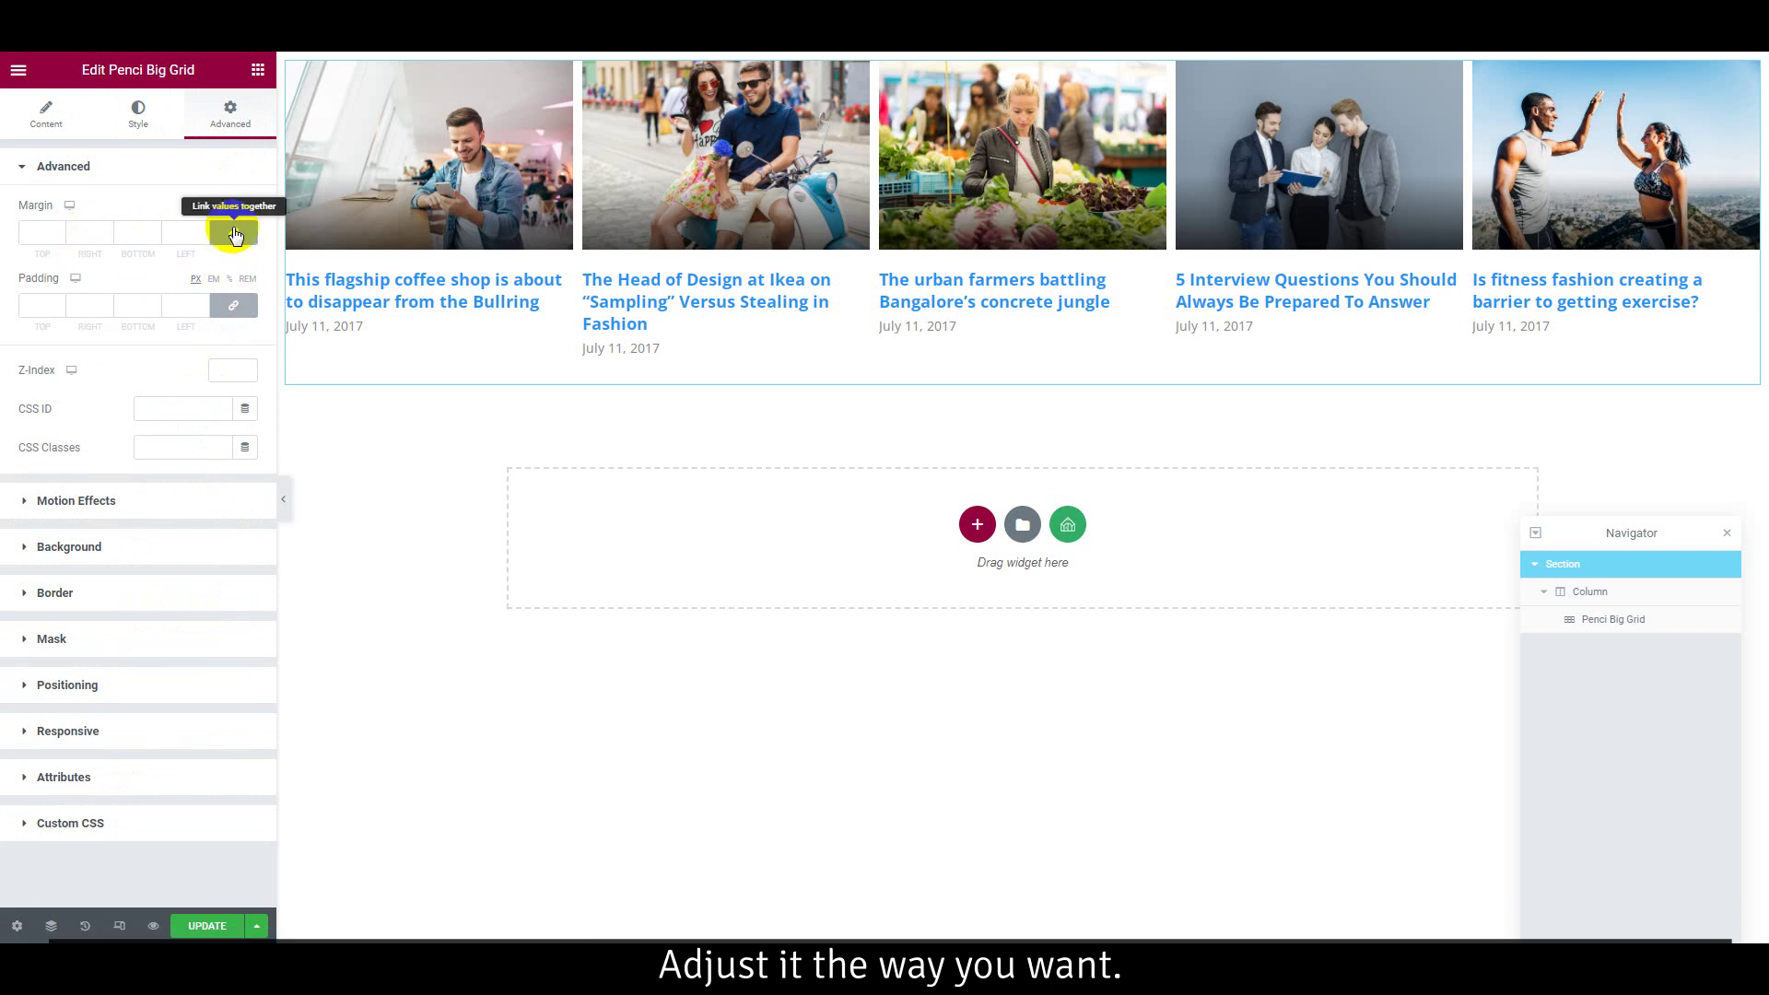
left_click(235, 234)
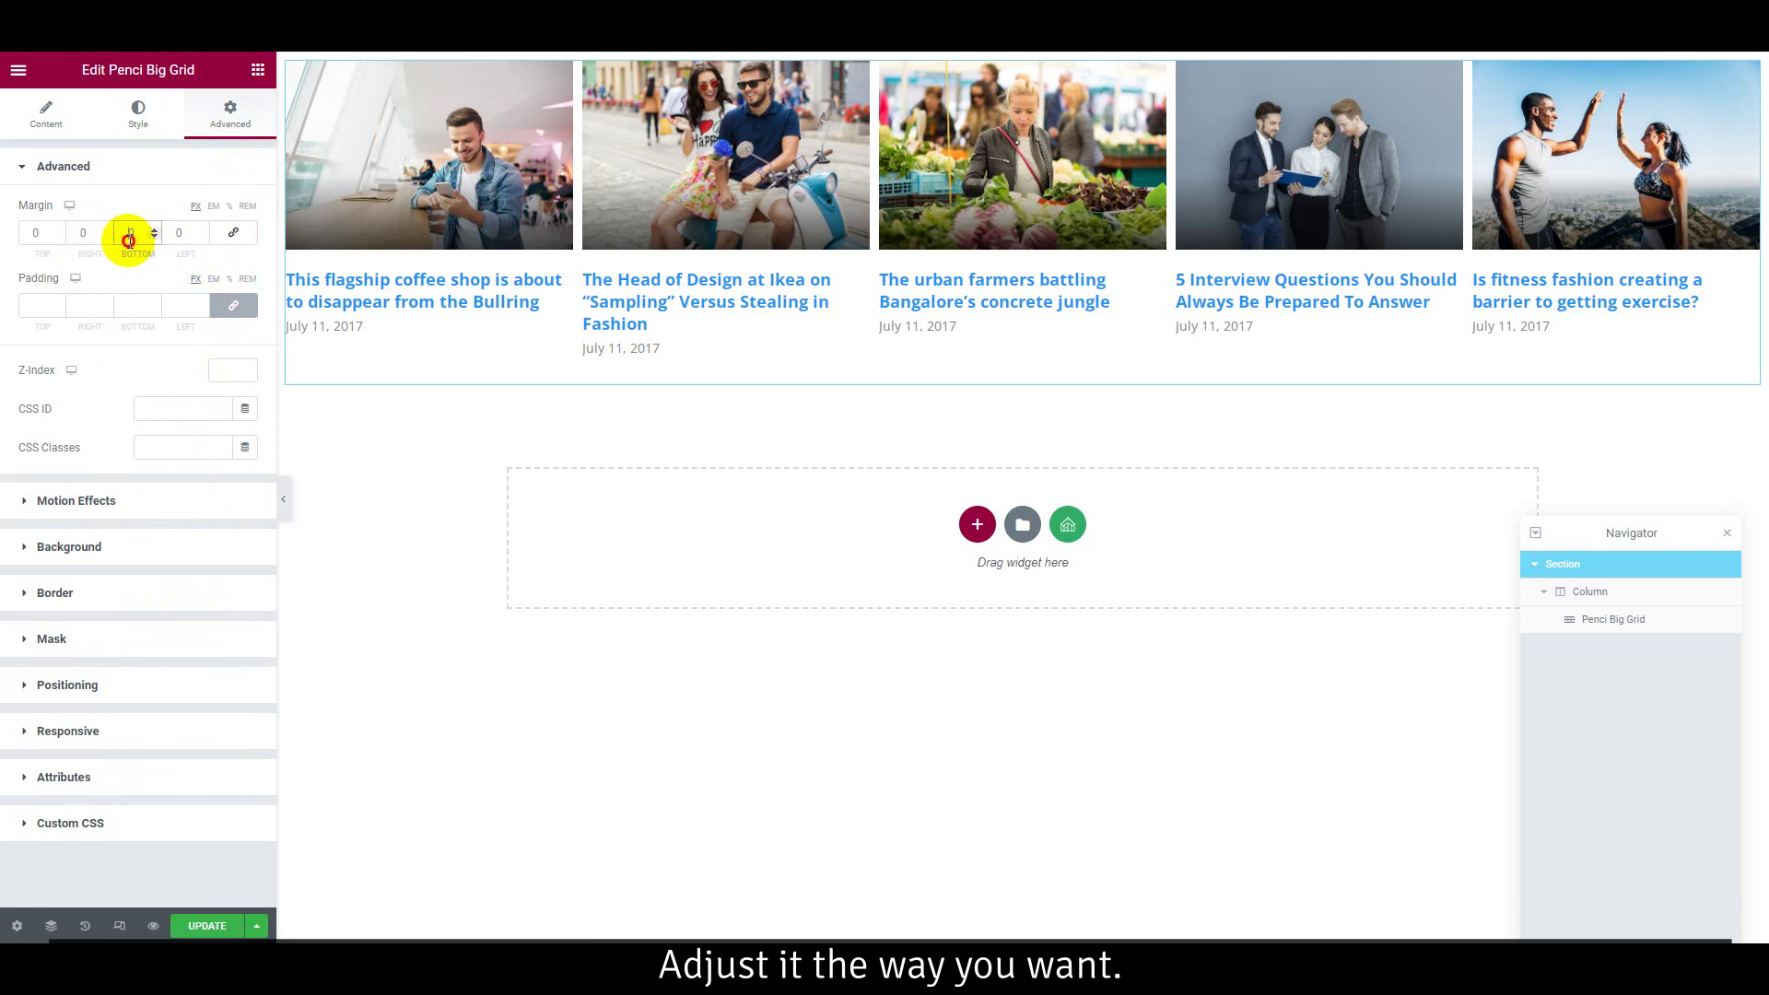
left_click(129, 240)
key("Down")
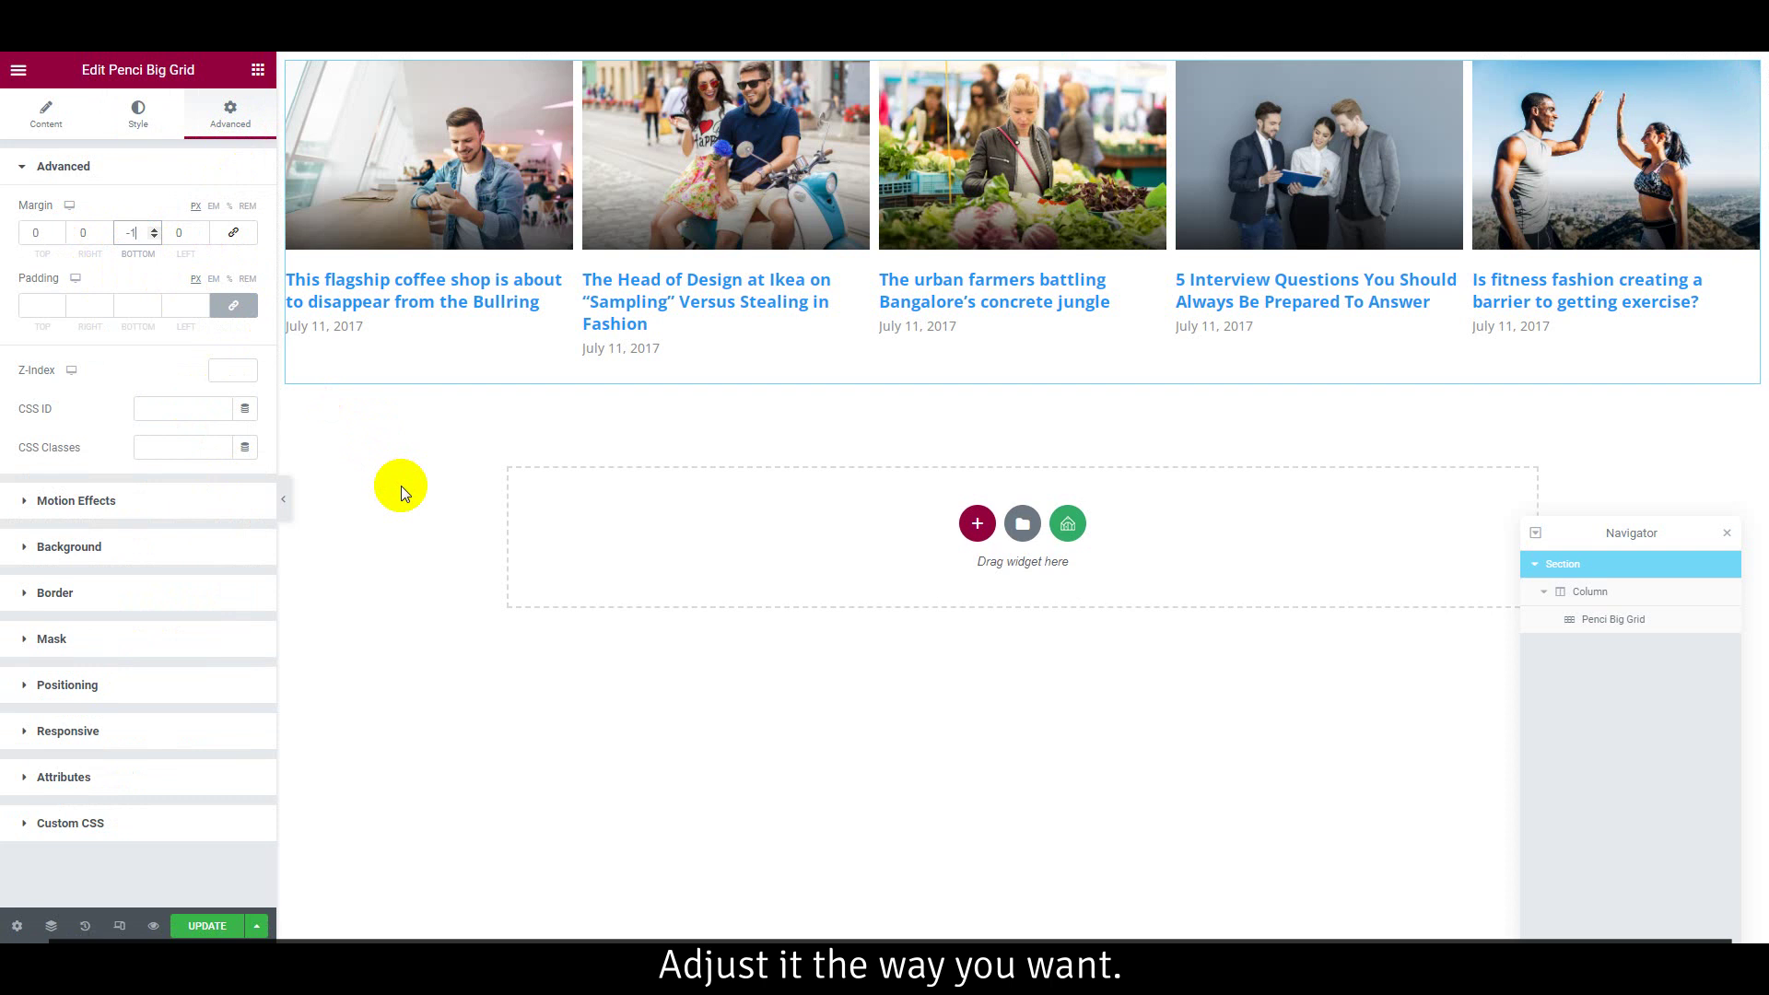
key("Down")
key("Down")
key("Down")
key("Down")
key("Down")
key("Down")
key("Down")
key("Down")
key("Down")
key("Down")
key("Down")
key("Down")
key("Down")
key("Down")
key("Down")
key("Down")
key("Down")
key("Down")
key("Down")
key("Down")
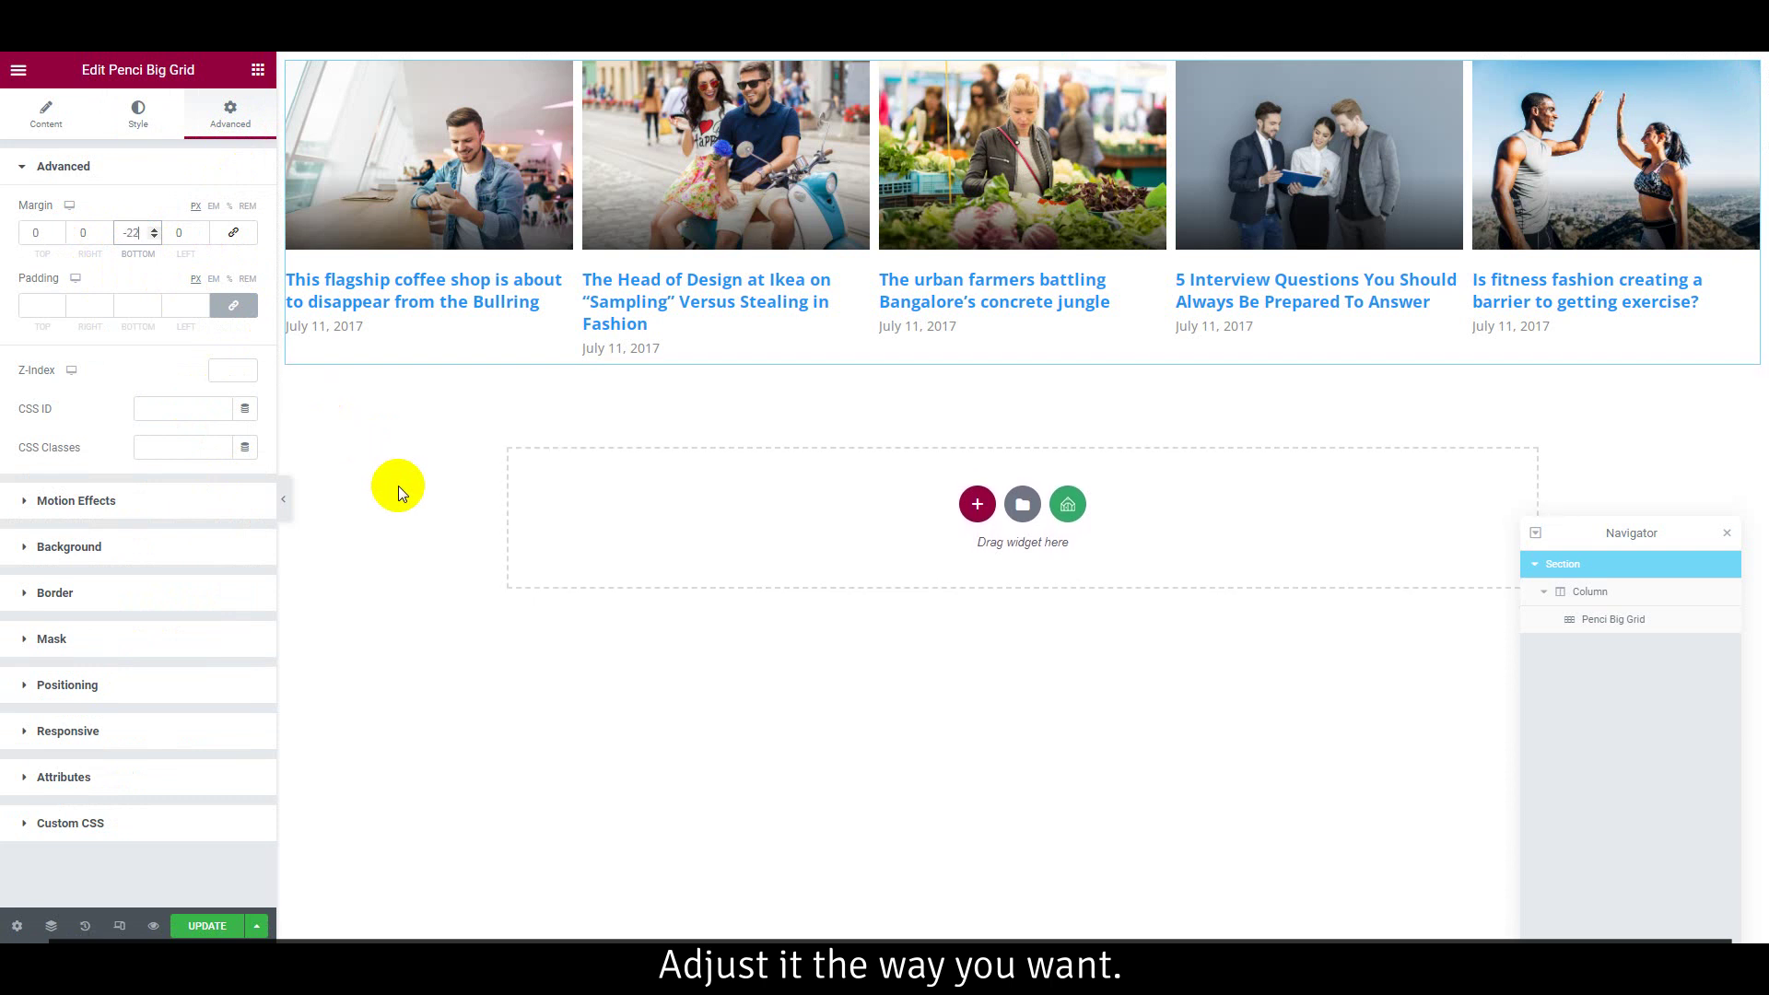
key("Down")
key("Down")
key("Down")
key("Down")
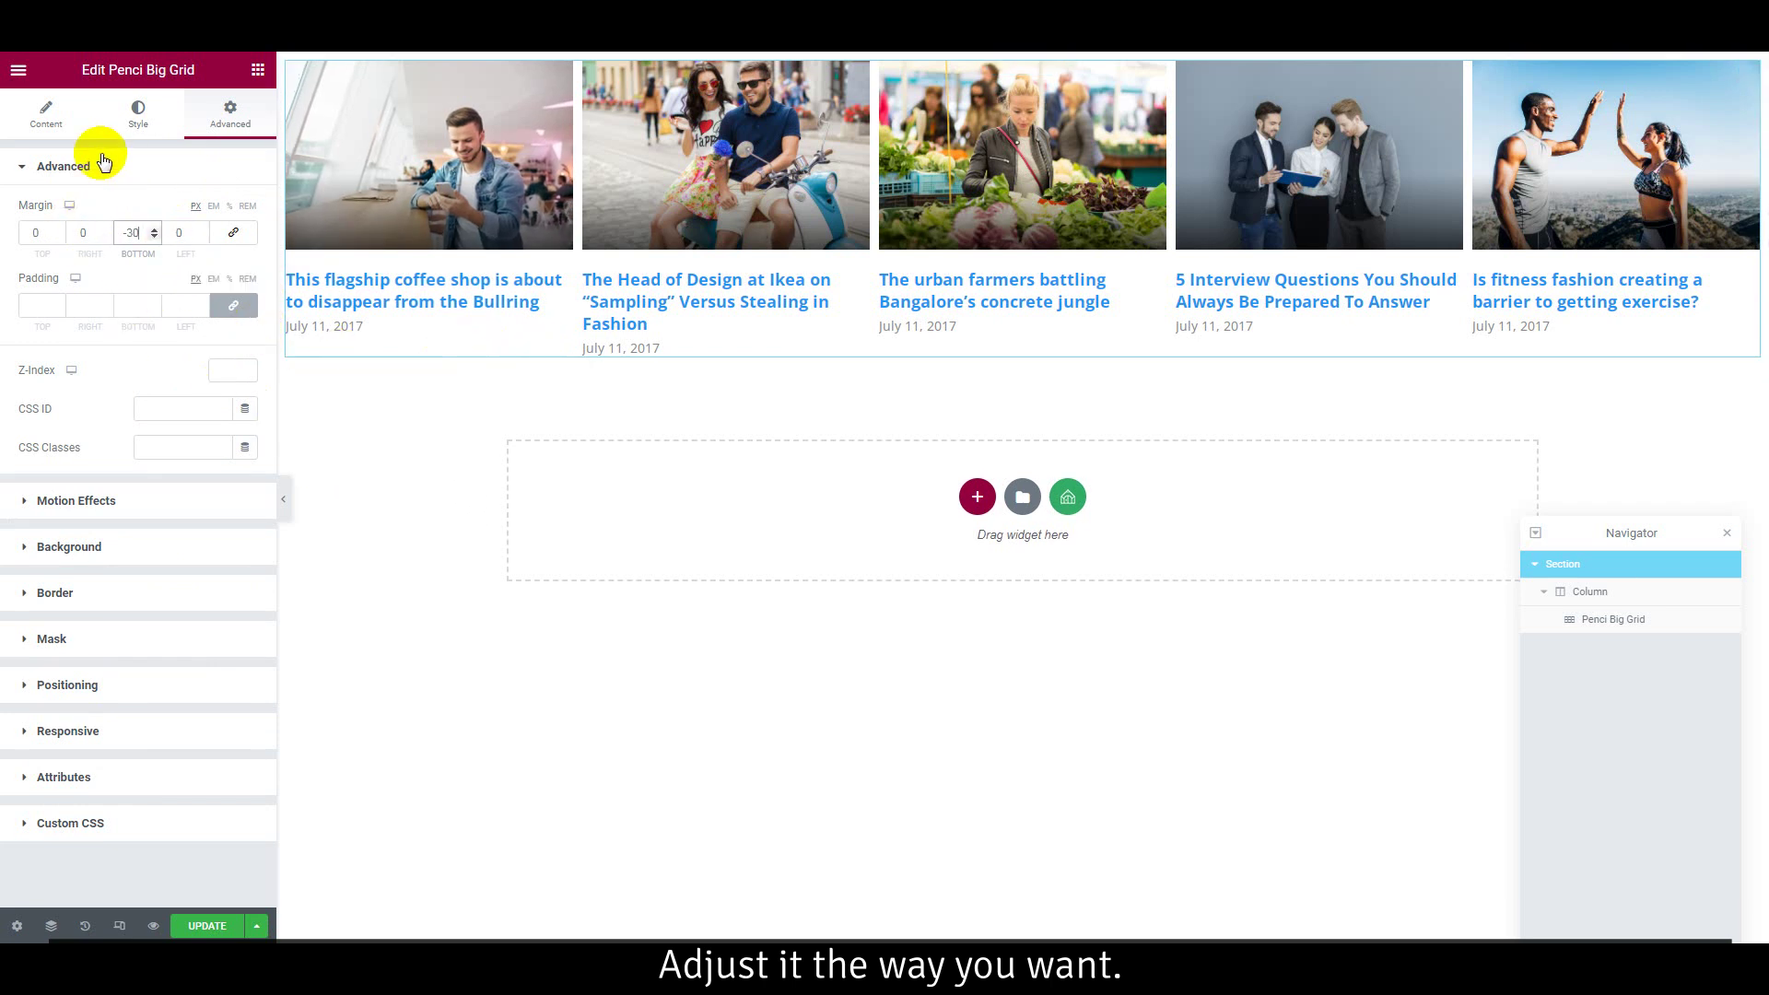
- Set the grid's post title typography size to 14 px
left_click(61, 124)
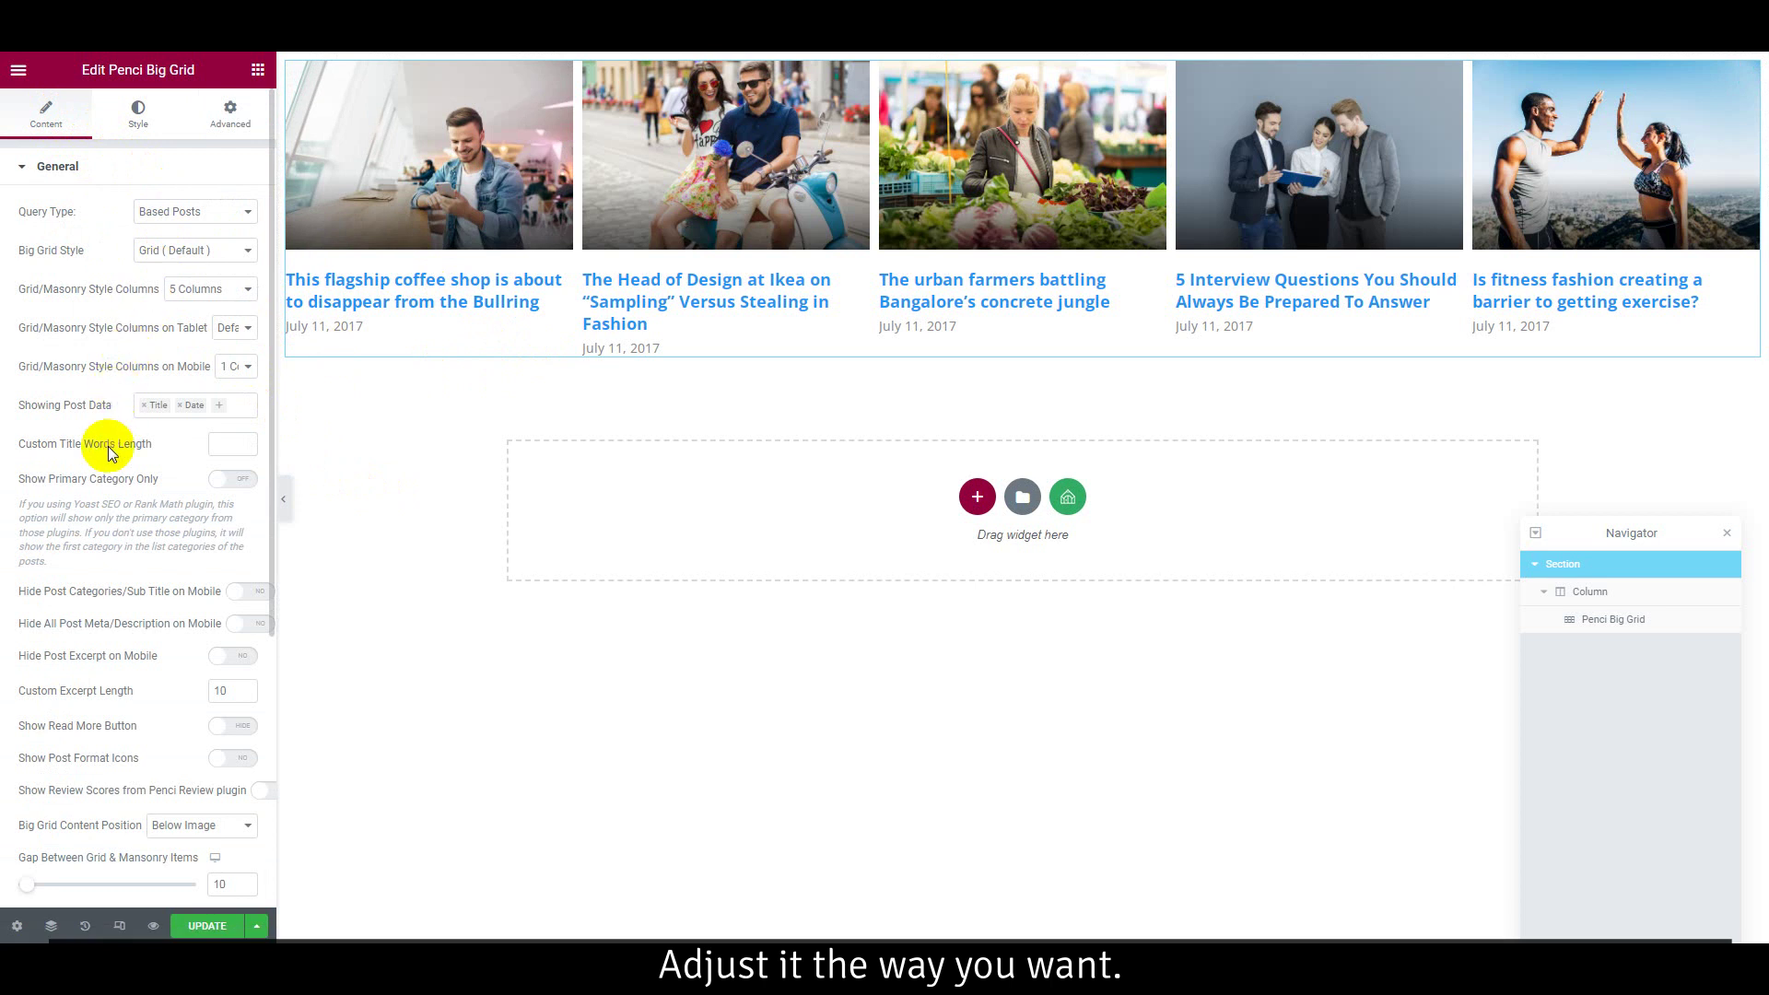
left_click(144, 127)
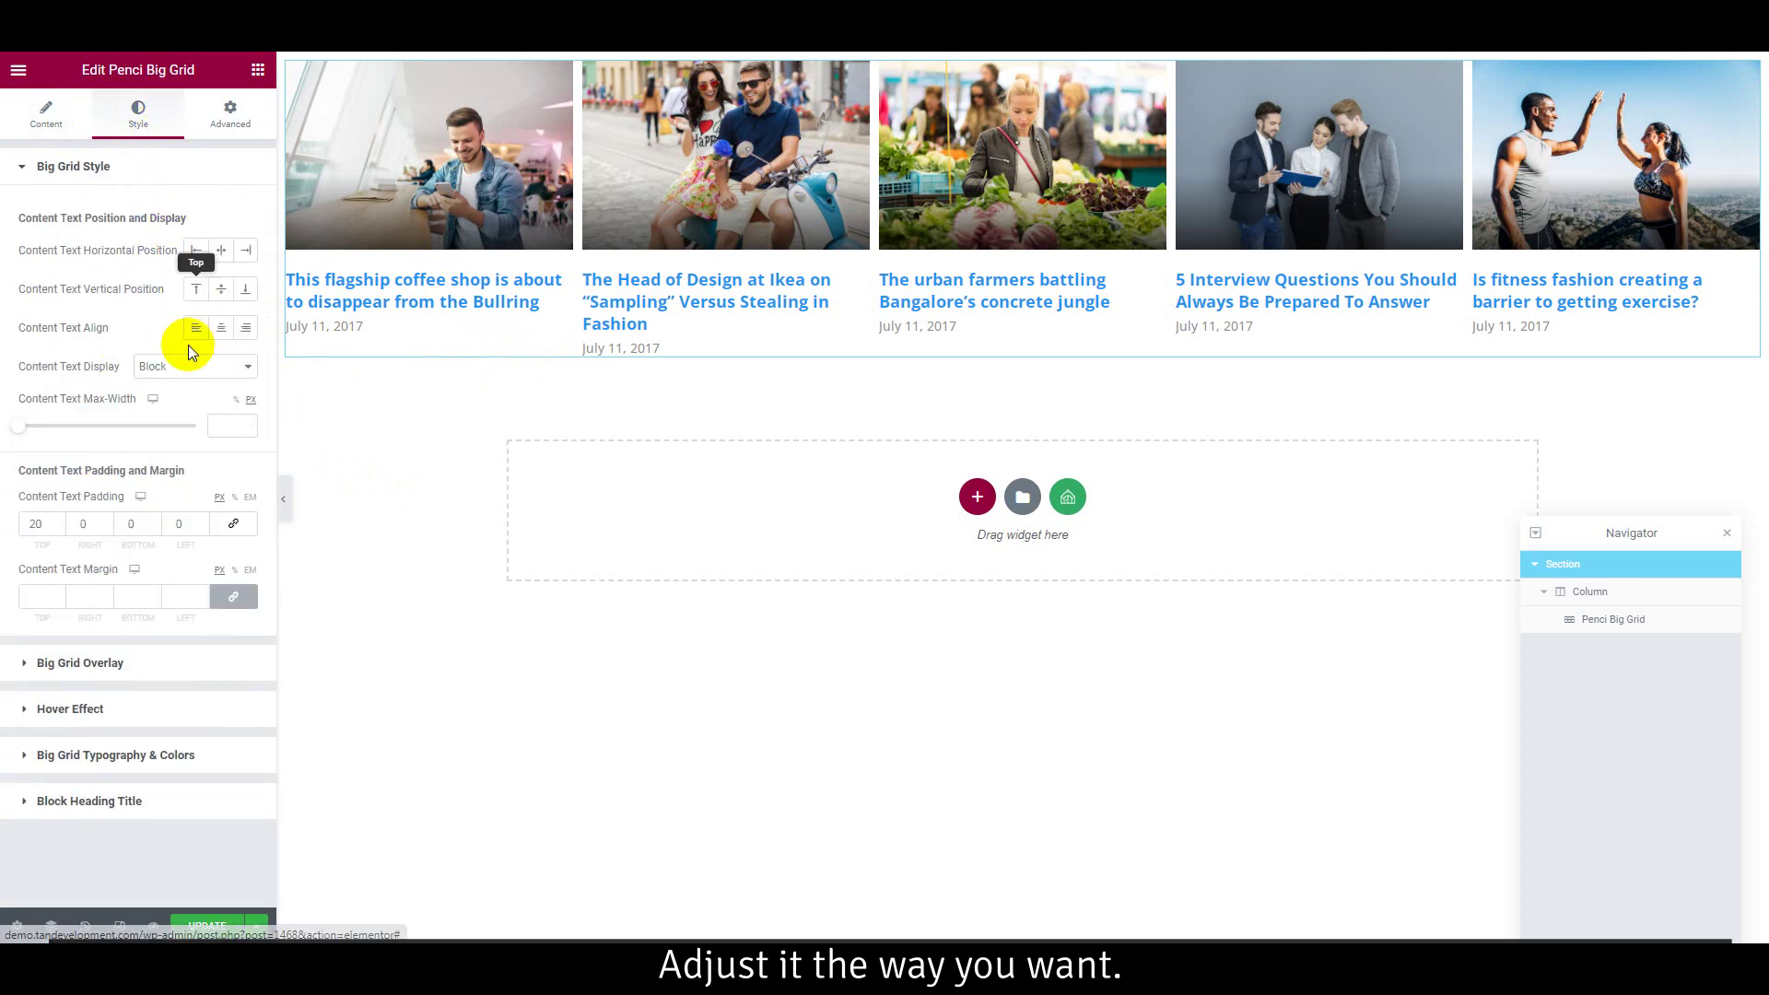
left_click(128, 750)
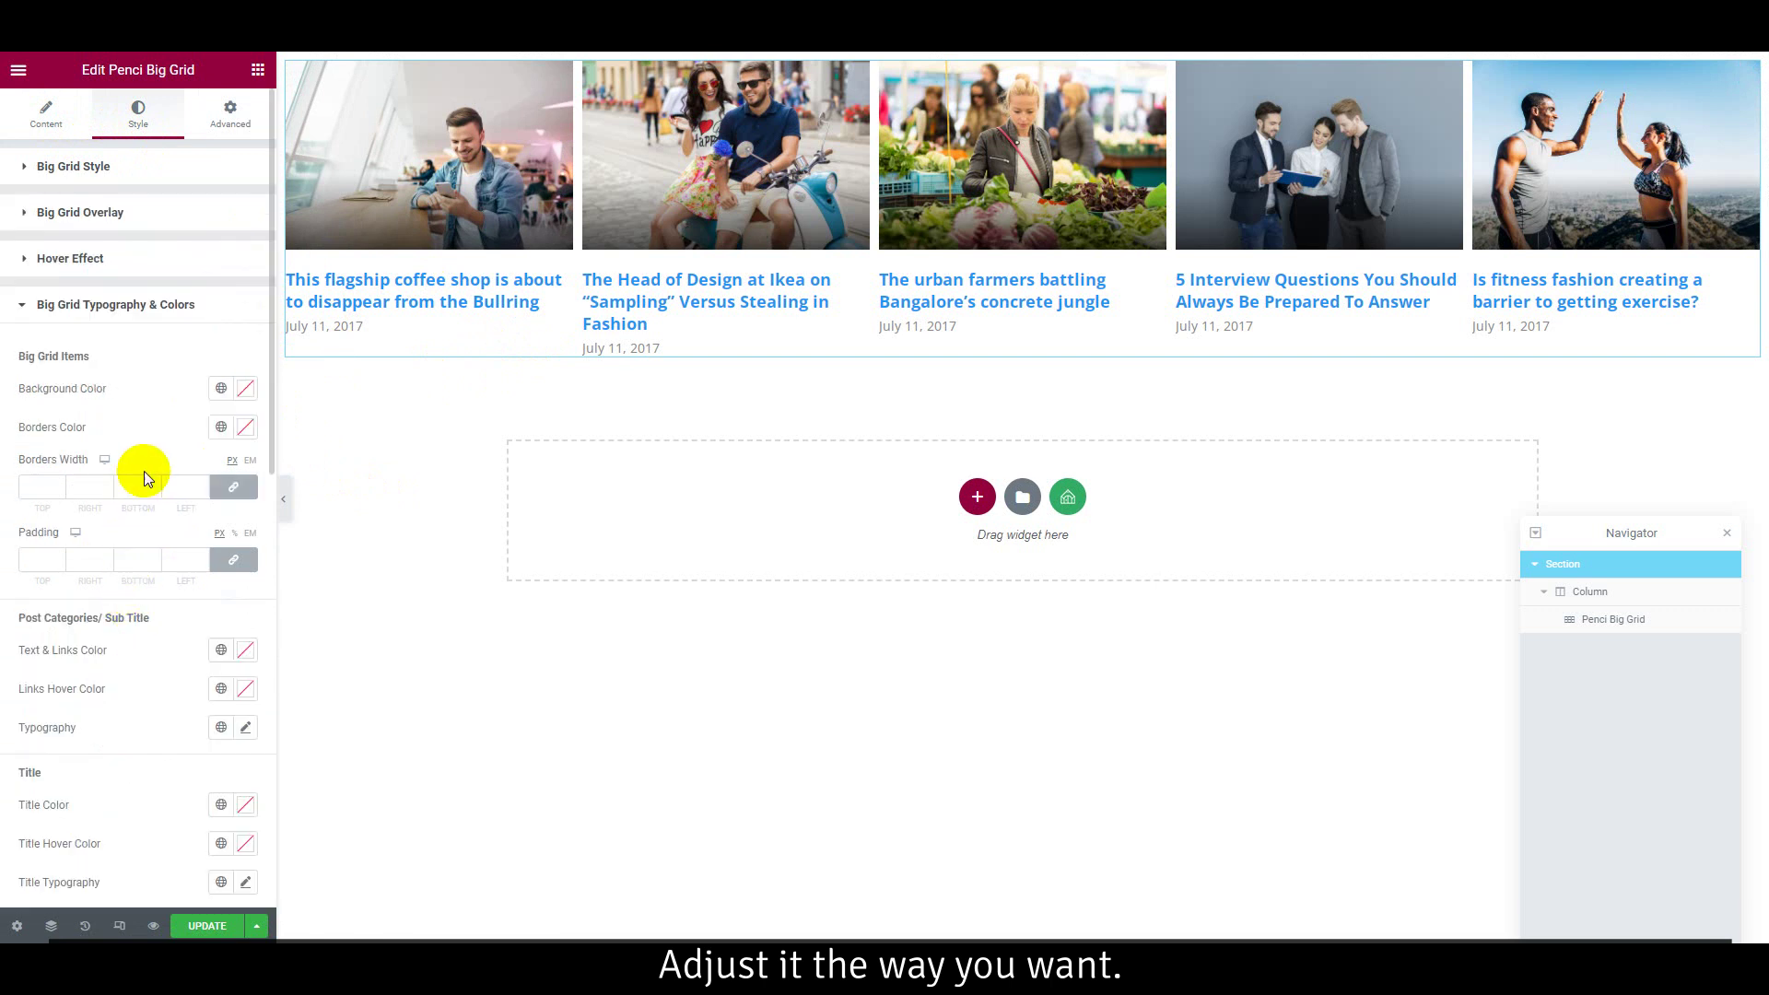
scroll(143, 471, "down", 2)
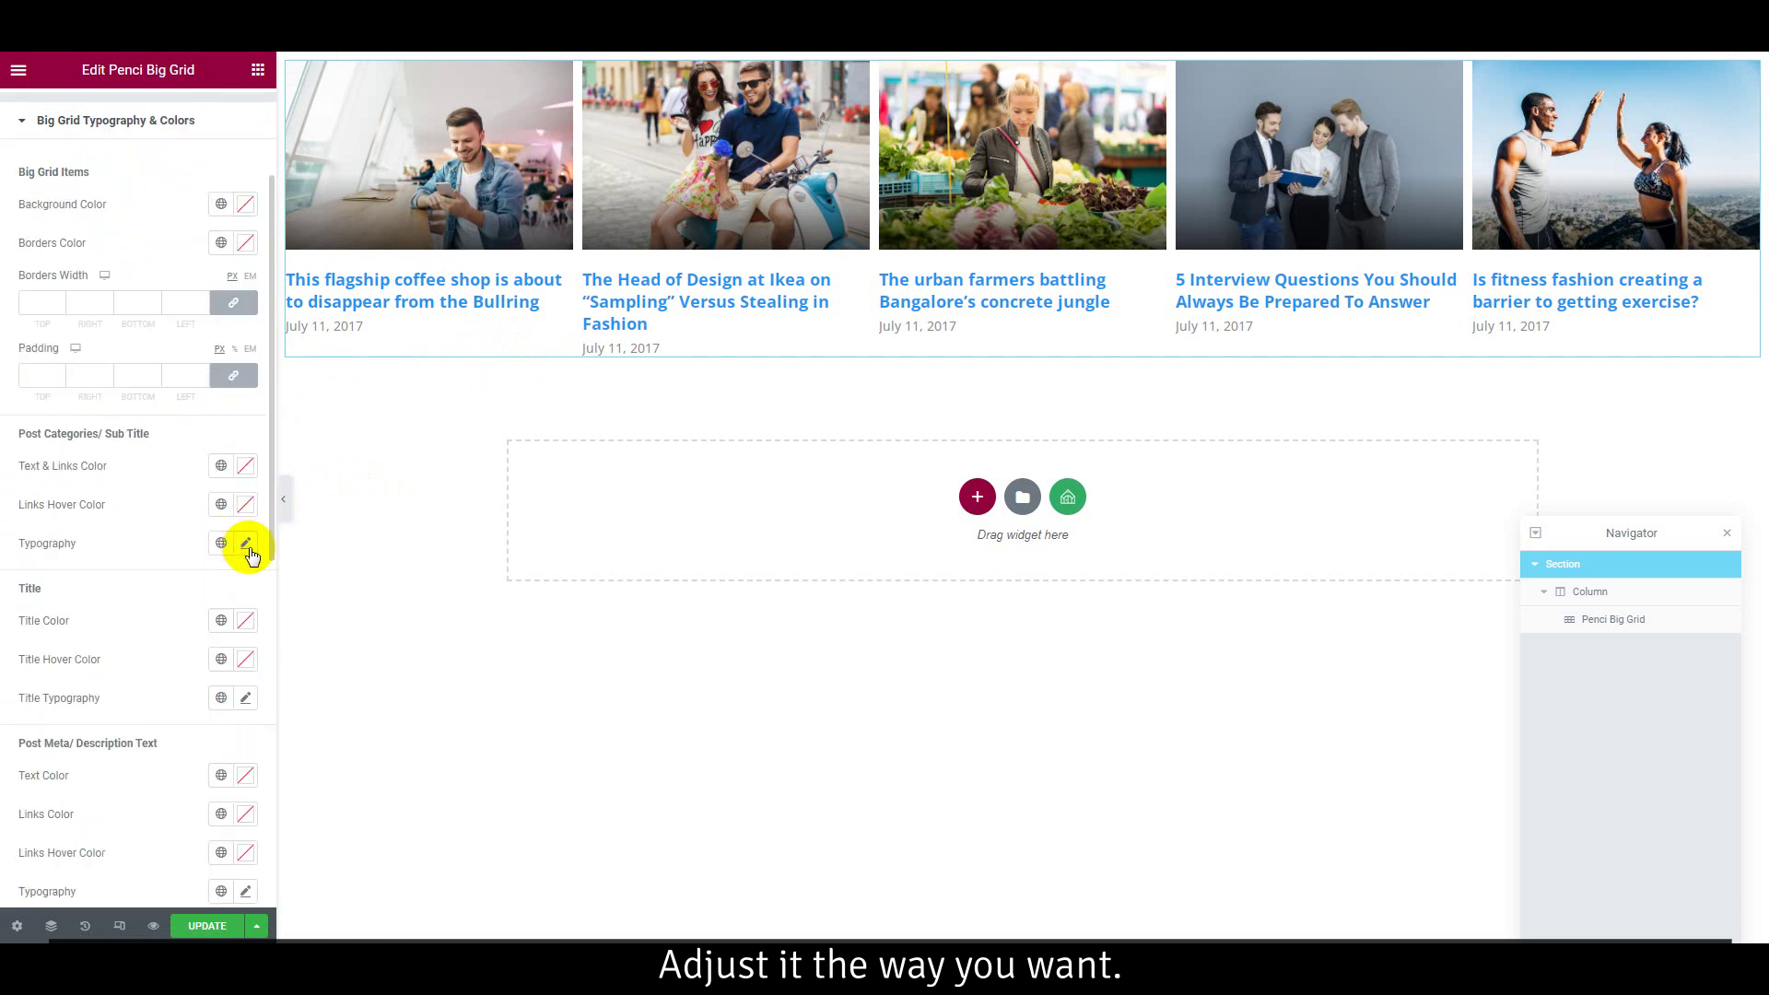
scroll(213, 561, "down", 2)
left_click(245, 513)
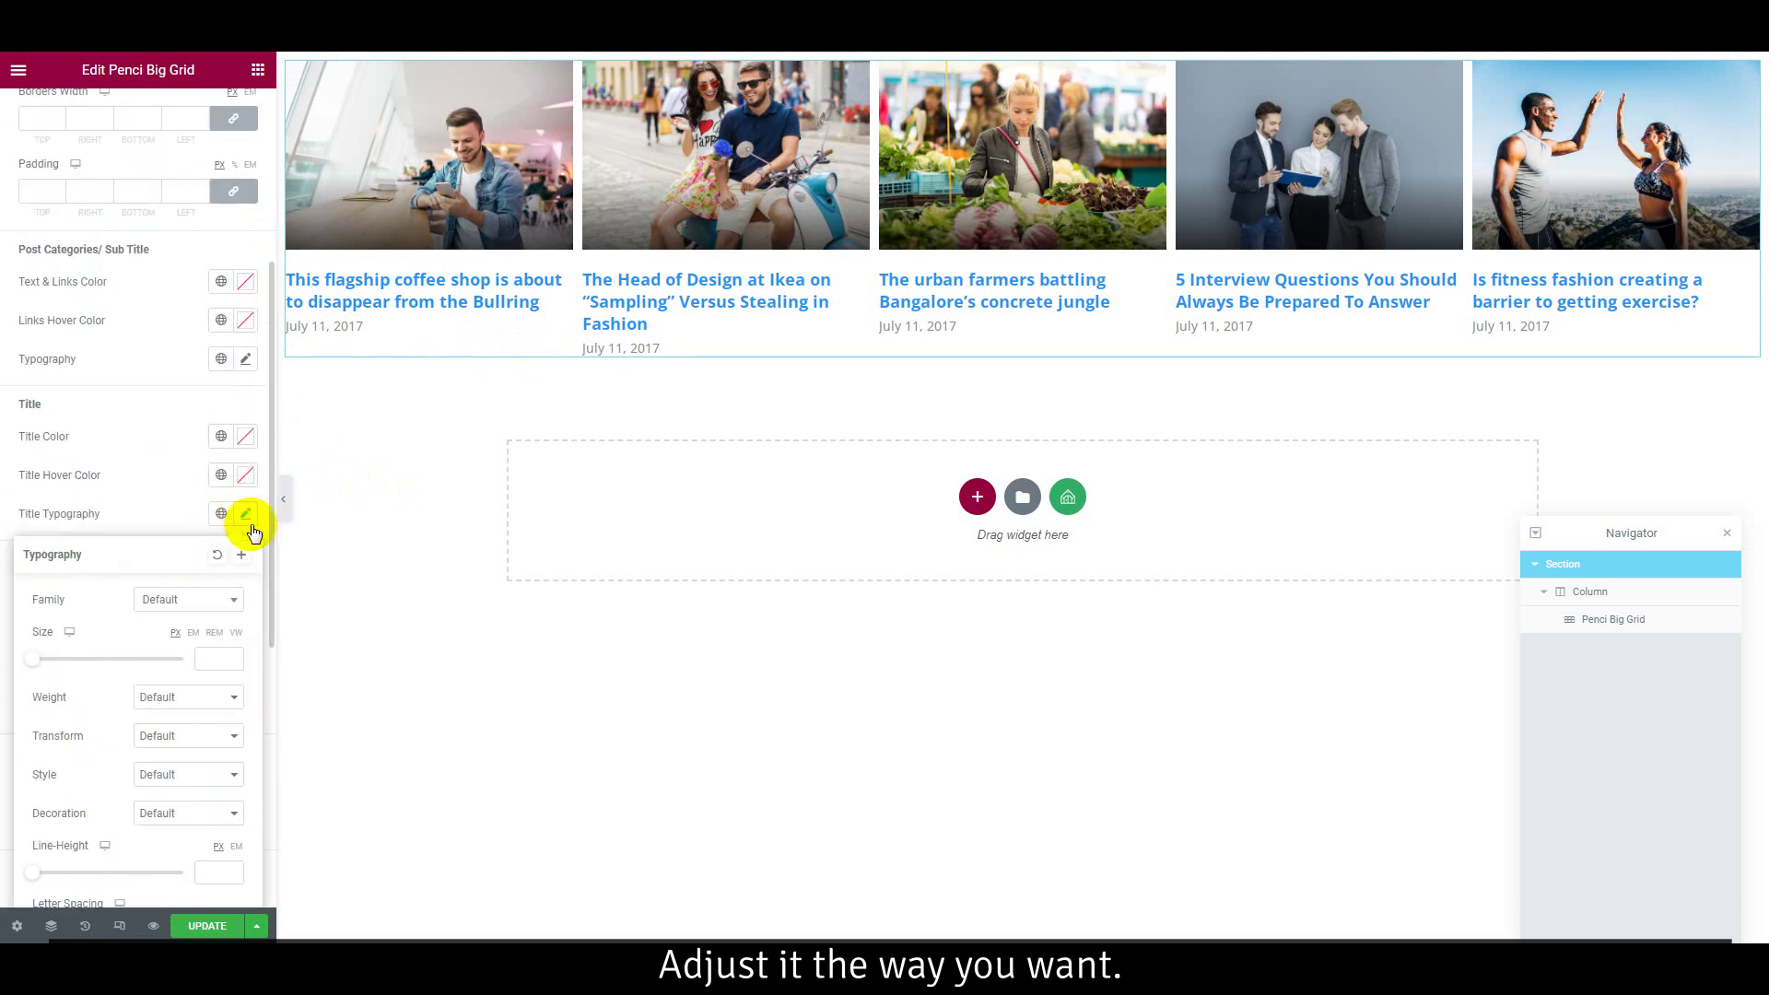
type("14")
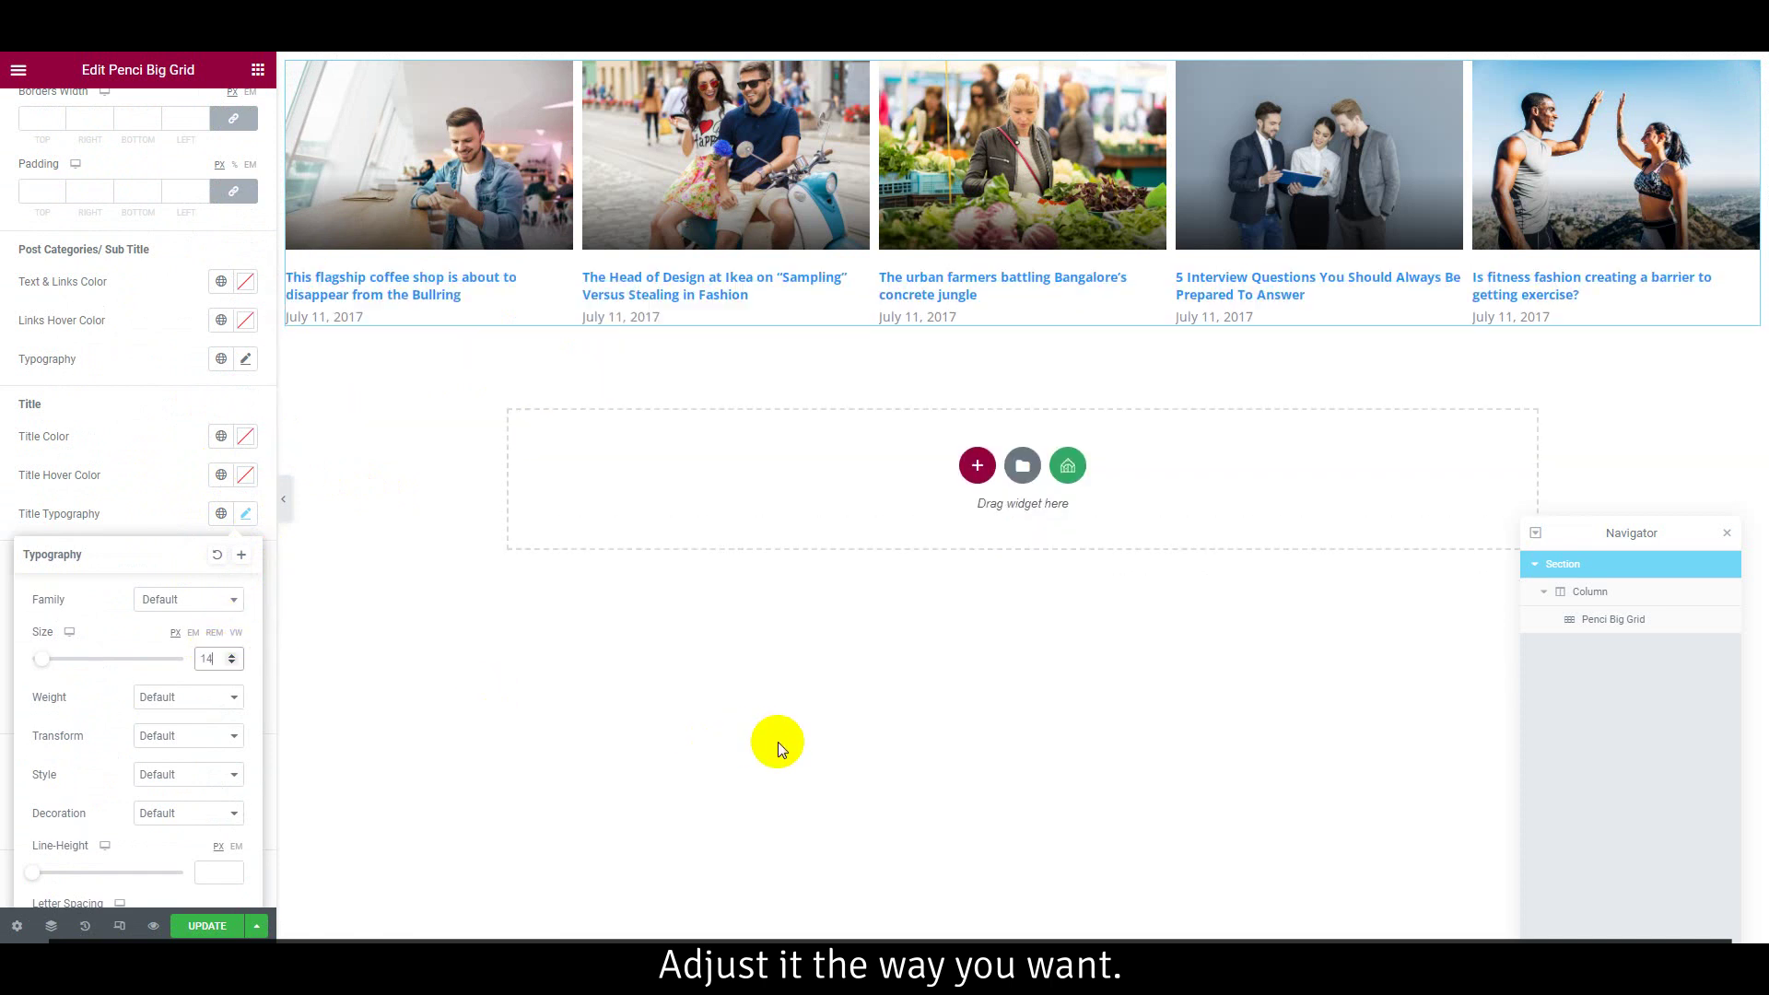
key("Up")
key("Up")
key("Down")
key("Down")
left_click(147, 455)
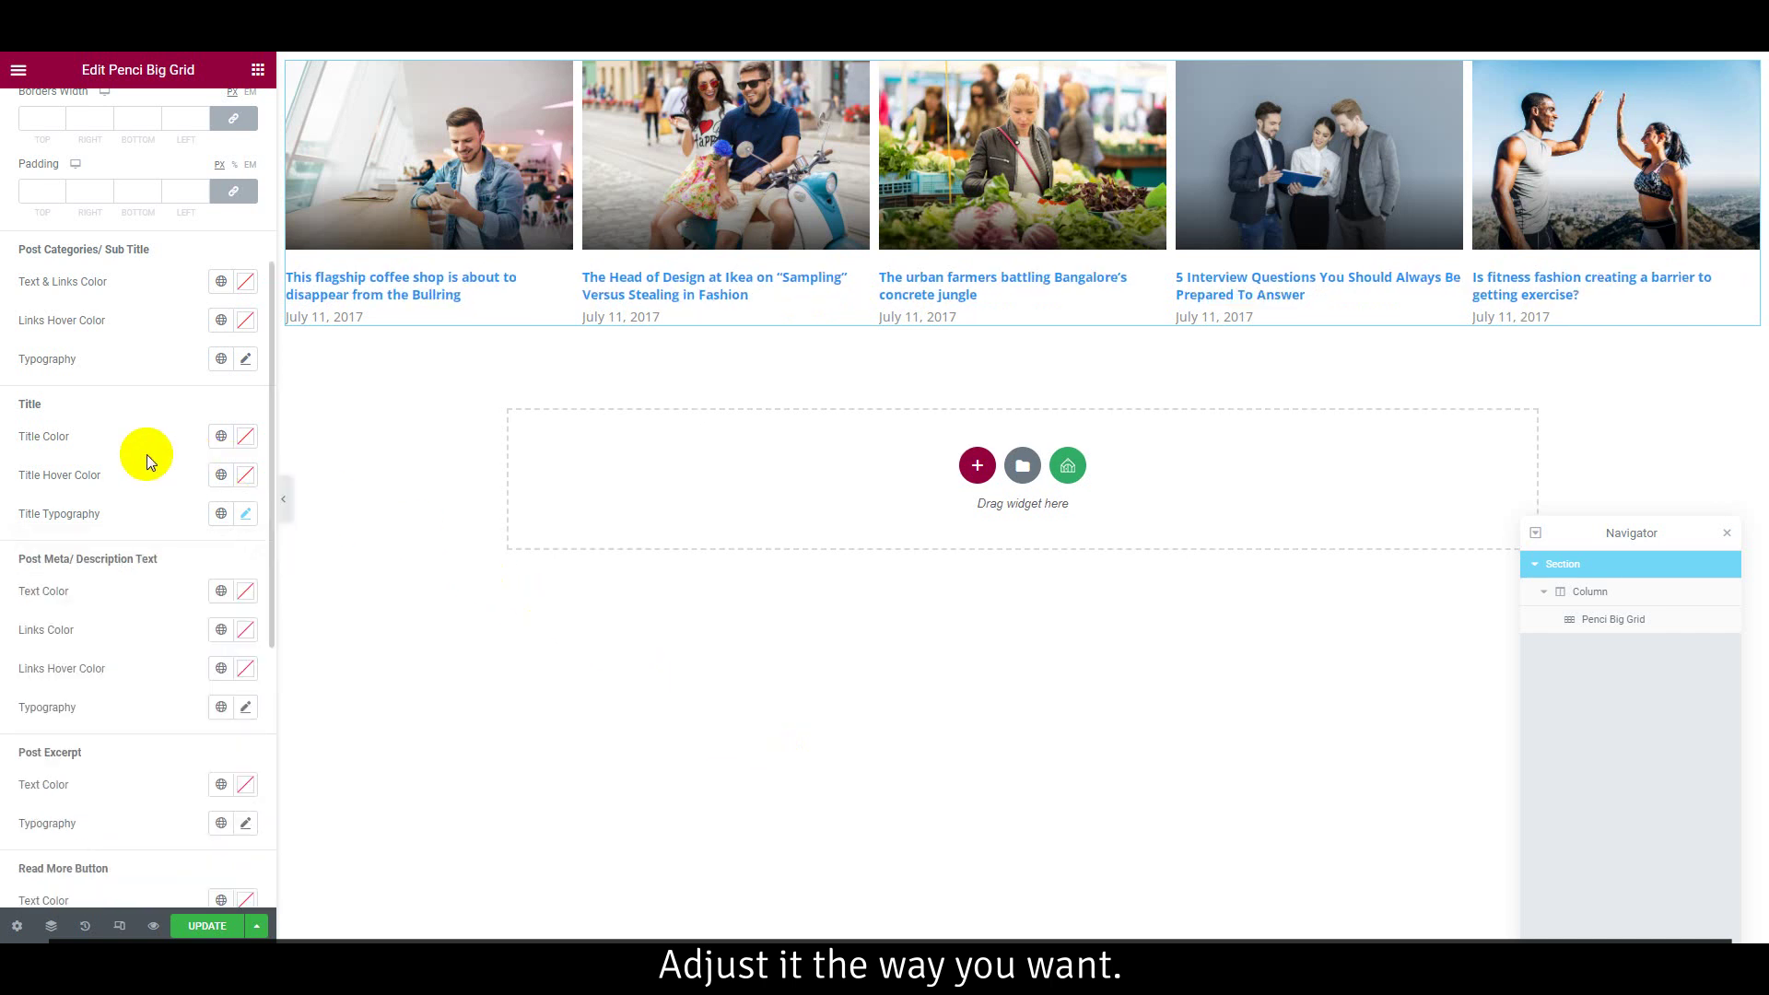
- Set the grid's title color to dark grey #383838 and its title hover color to blue #264FFF
left_click(239, 446)
left_click_drag(67, 550, 15, 622)
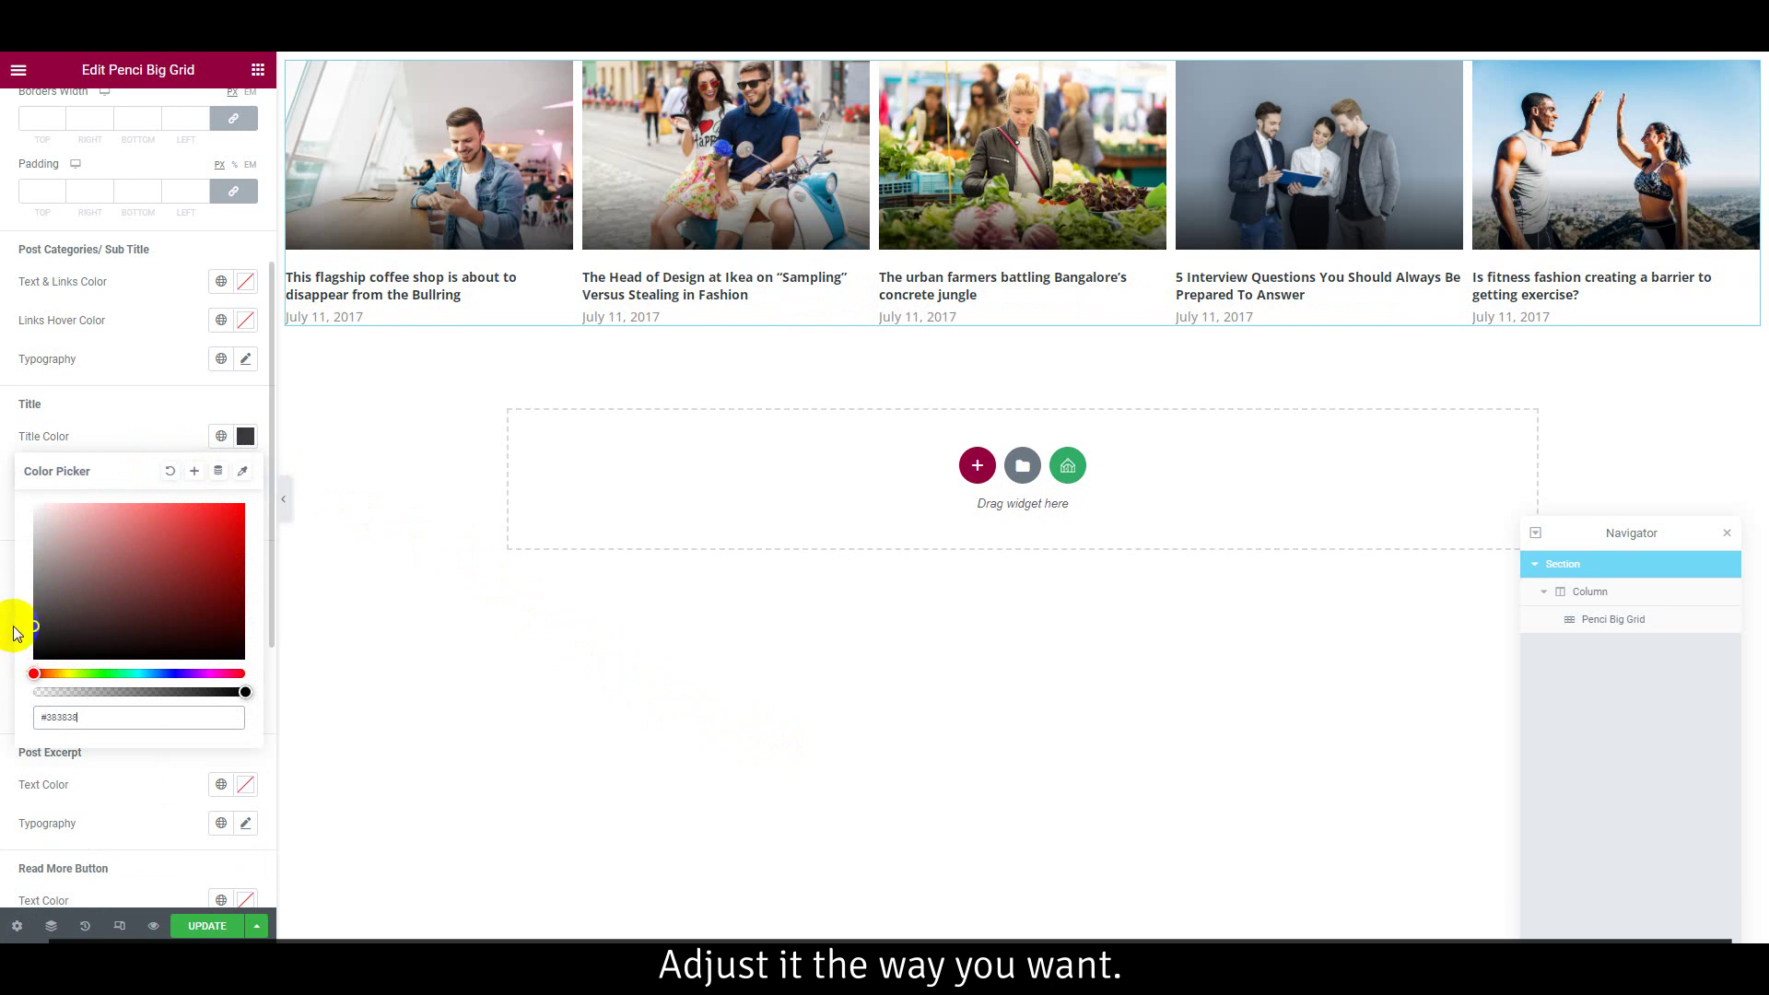
left_click(11, 530)
left_click(247, 476)
left_click_drag(189, 616, 213, 542)
left_click(167, 712)
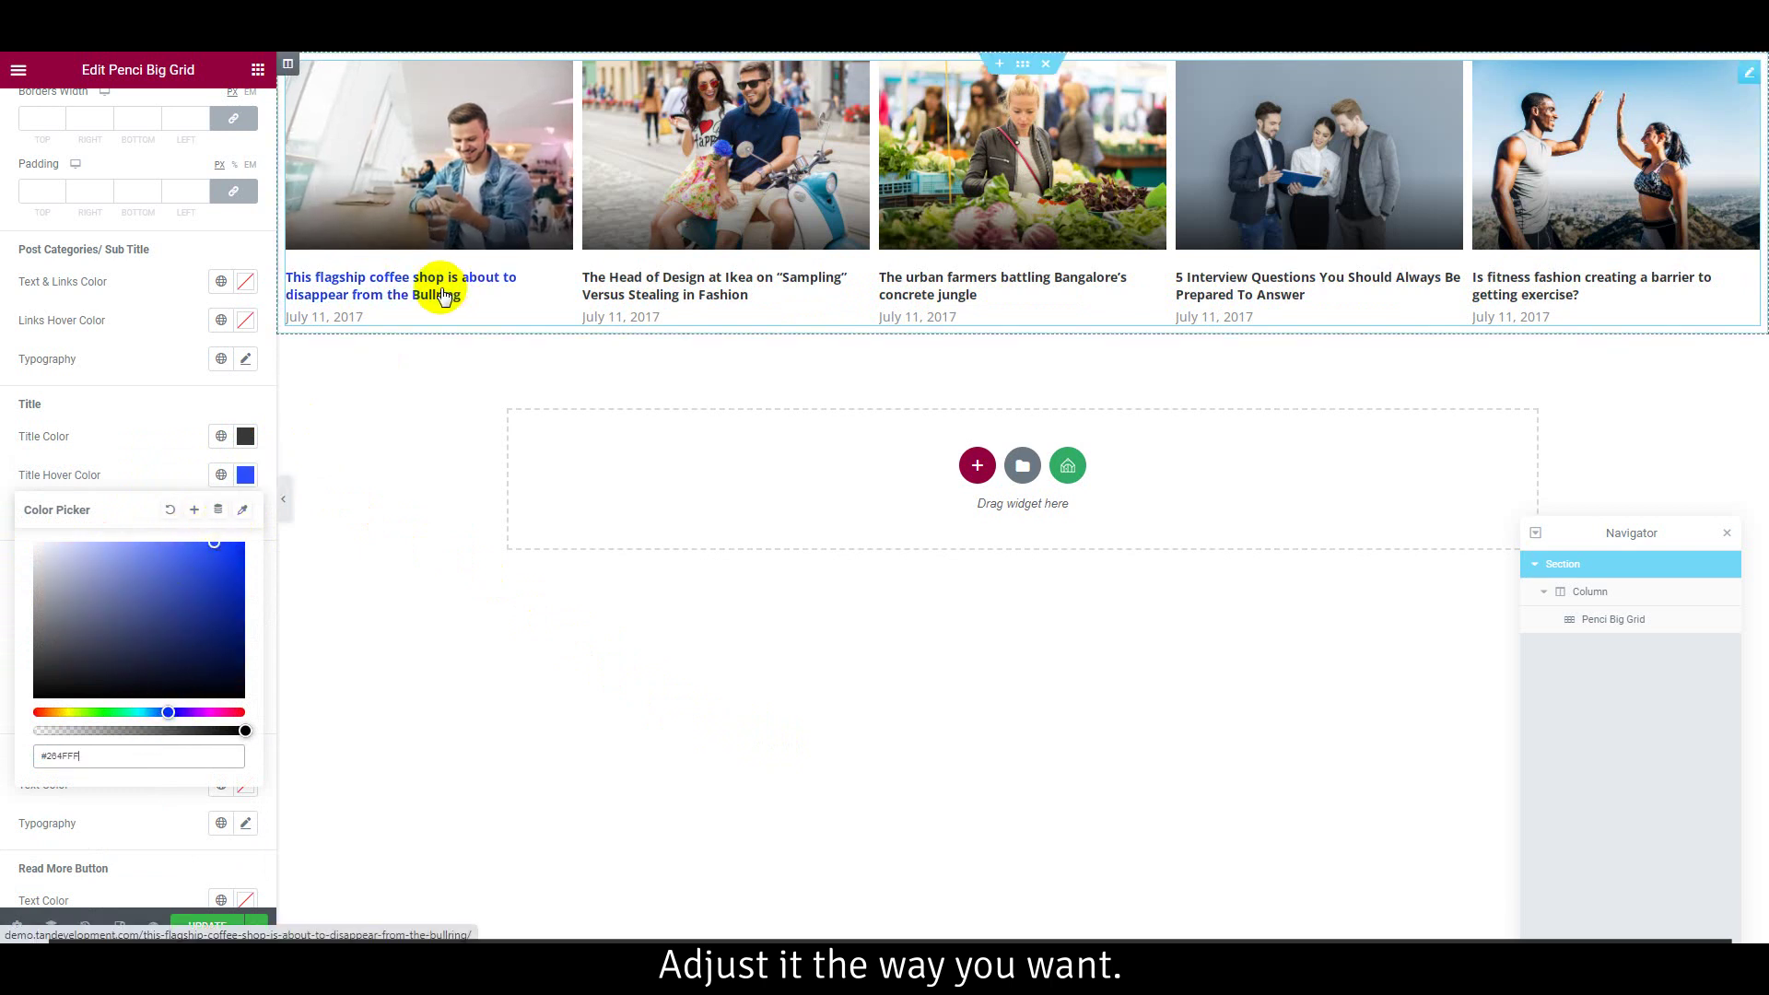
left_click(79, 478)
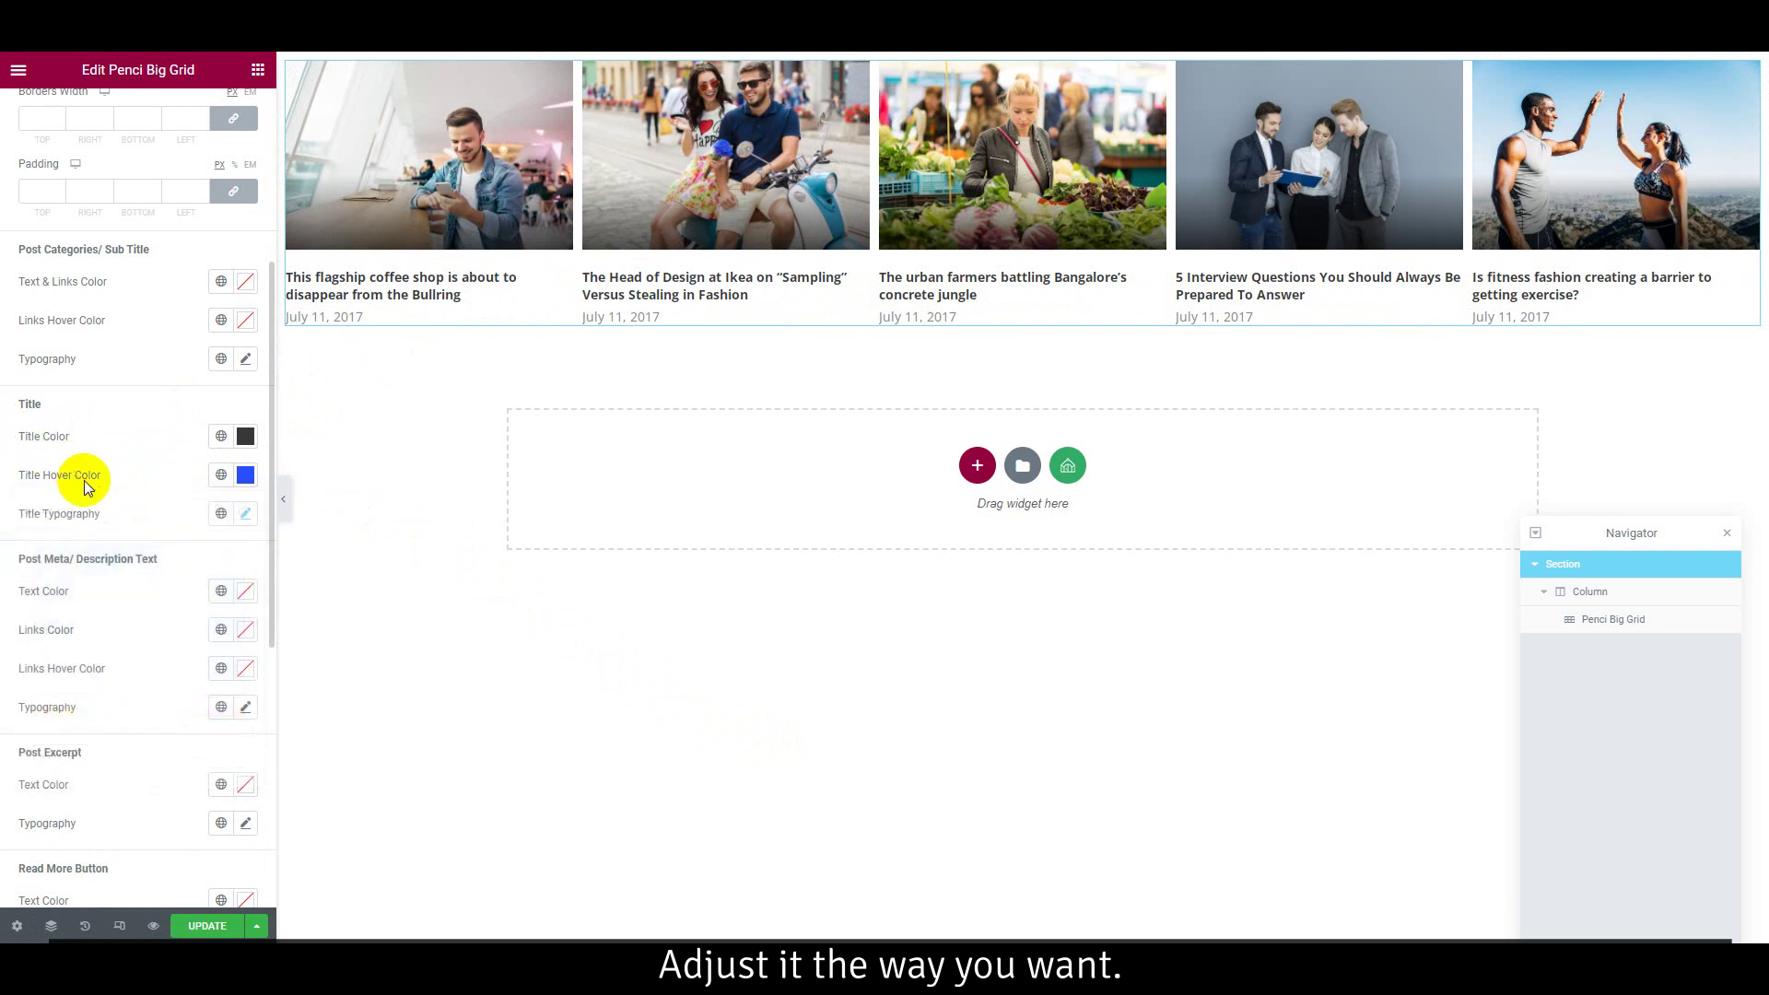
- Set the Post Meta/Description Text typography size to 12 px and save the block
scroll(96, 581, "down", 2)
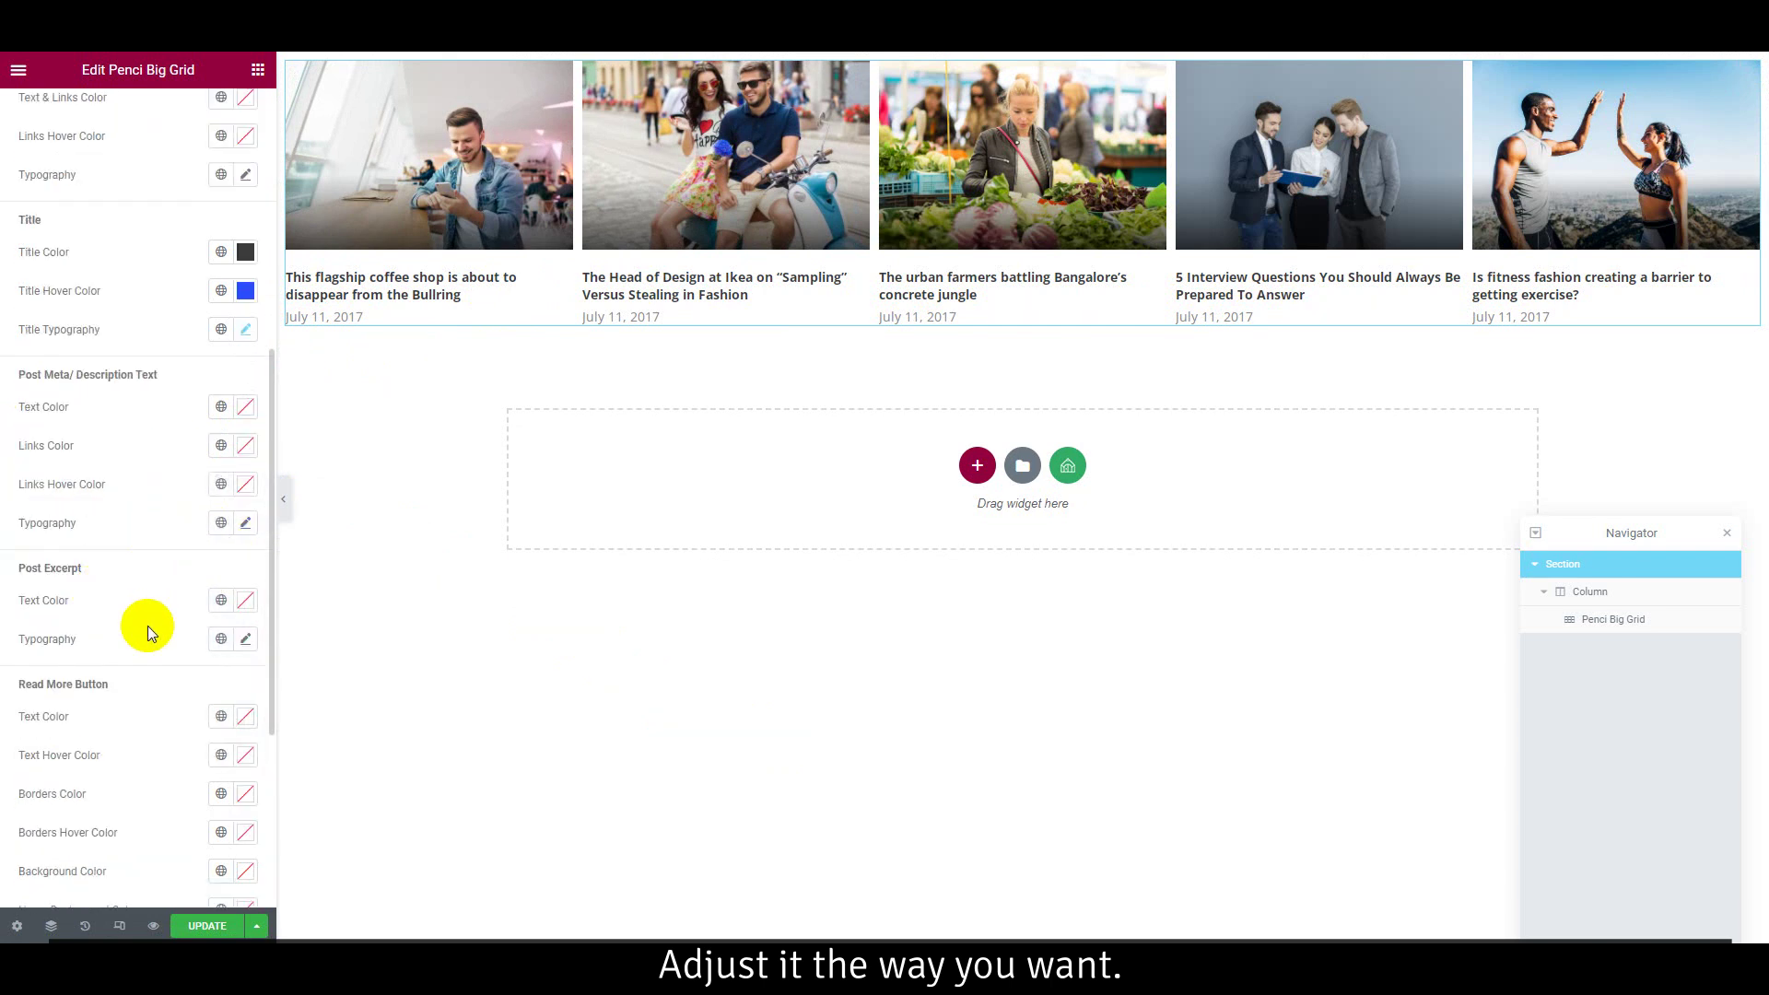
scroll(147, 627, "down", 2)
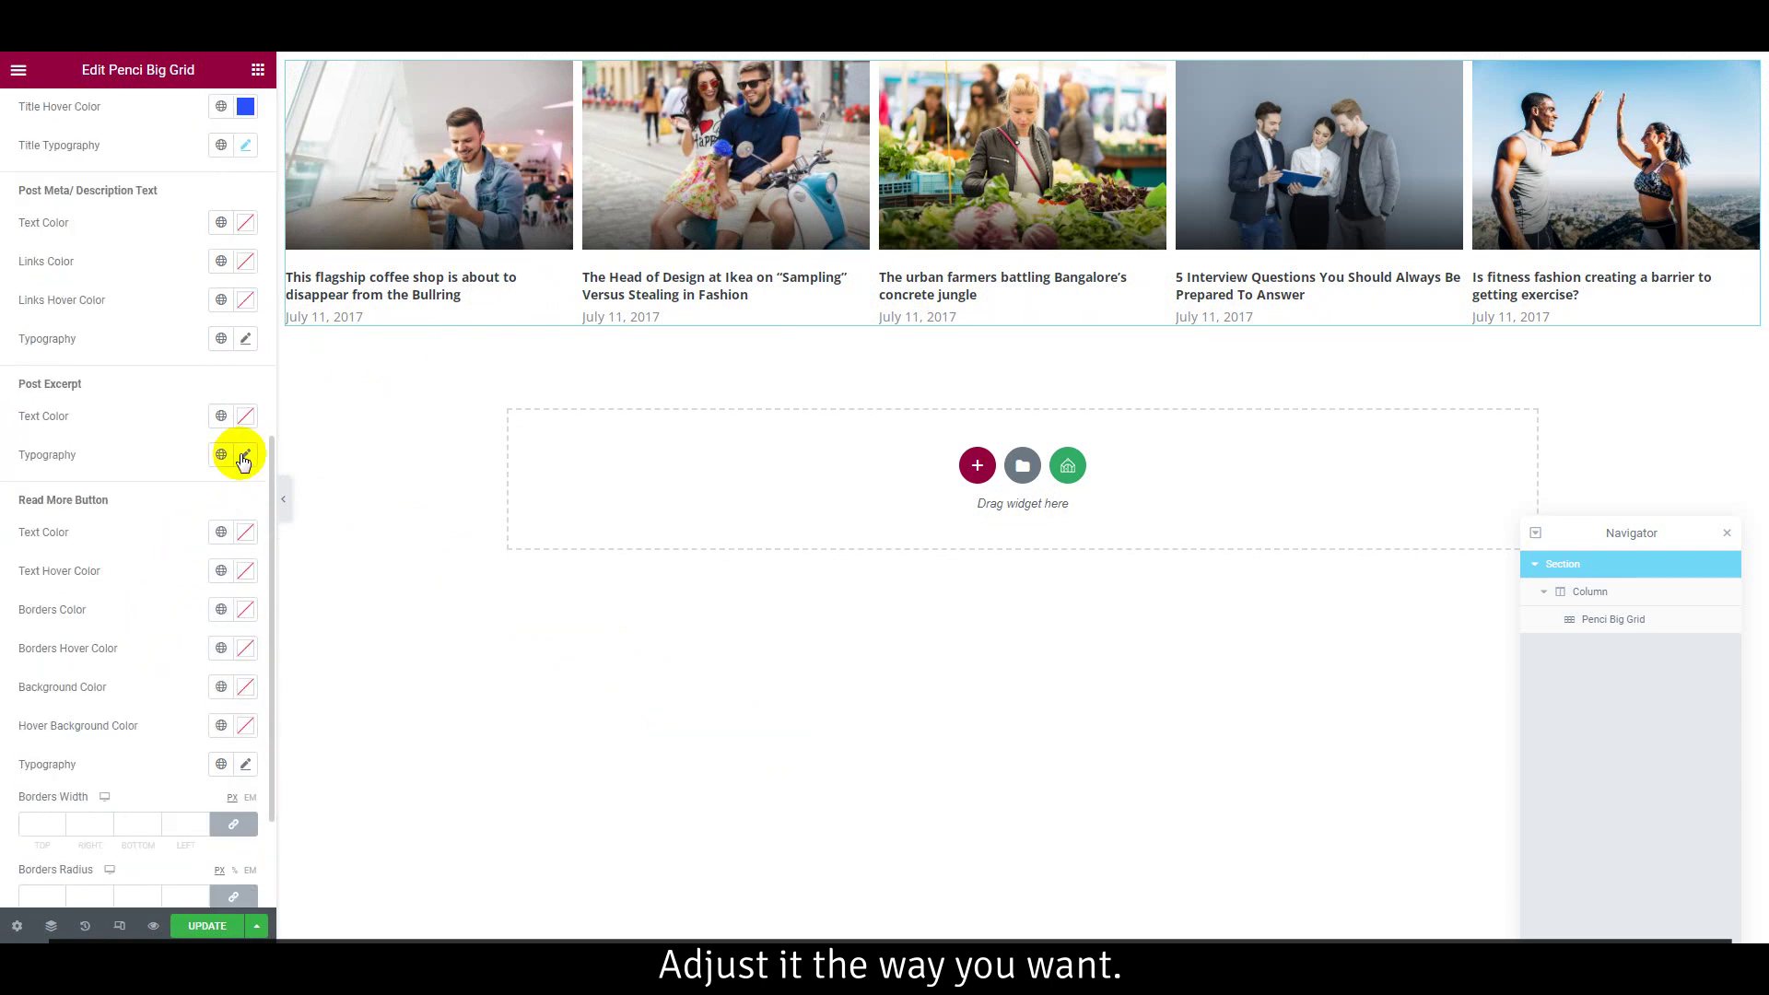
scroll(217, 516, "up", 2)
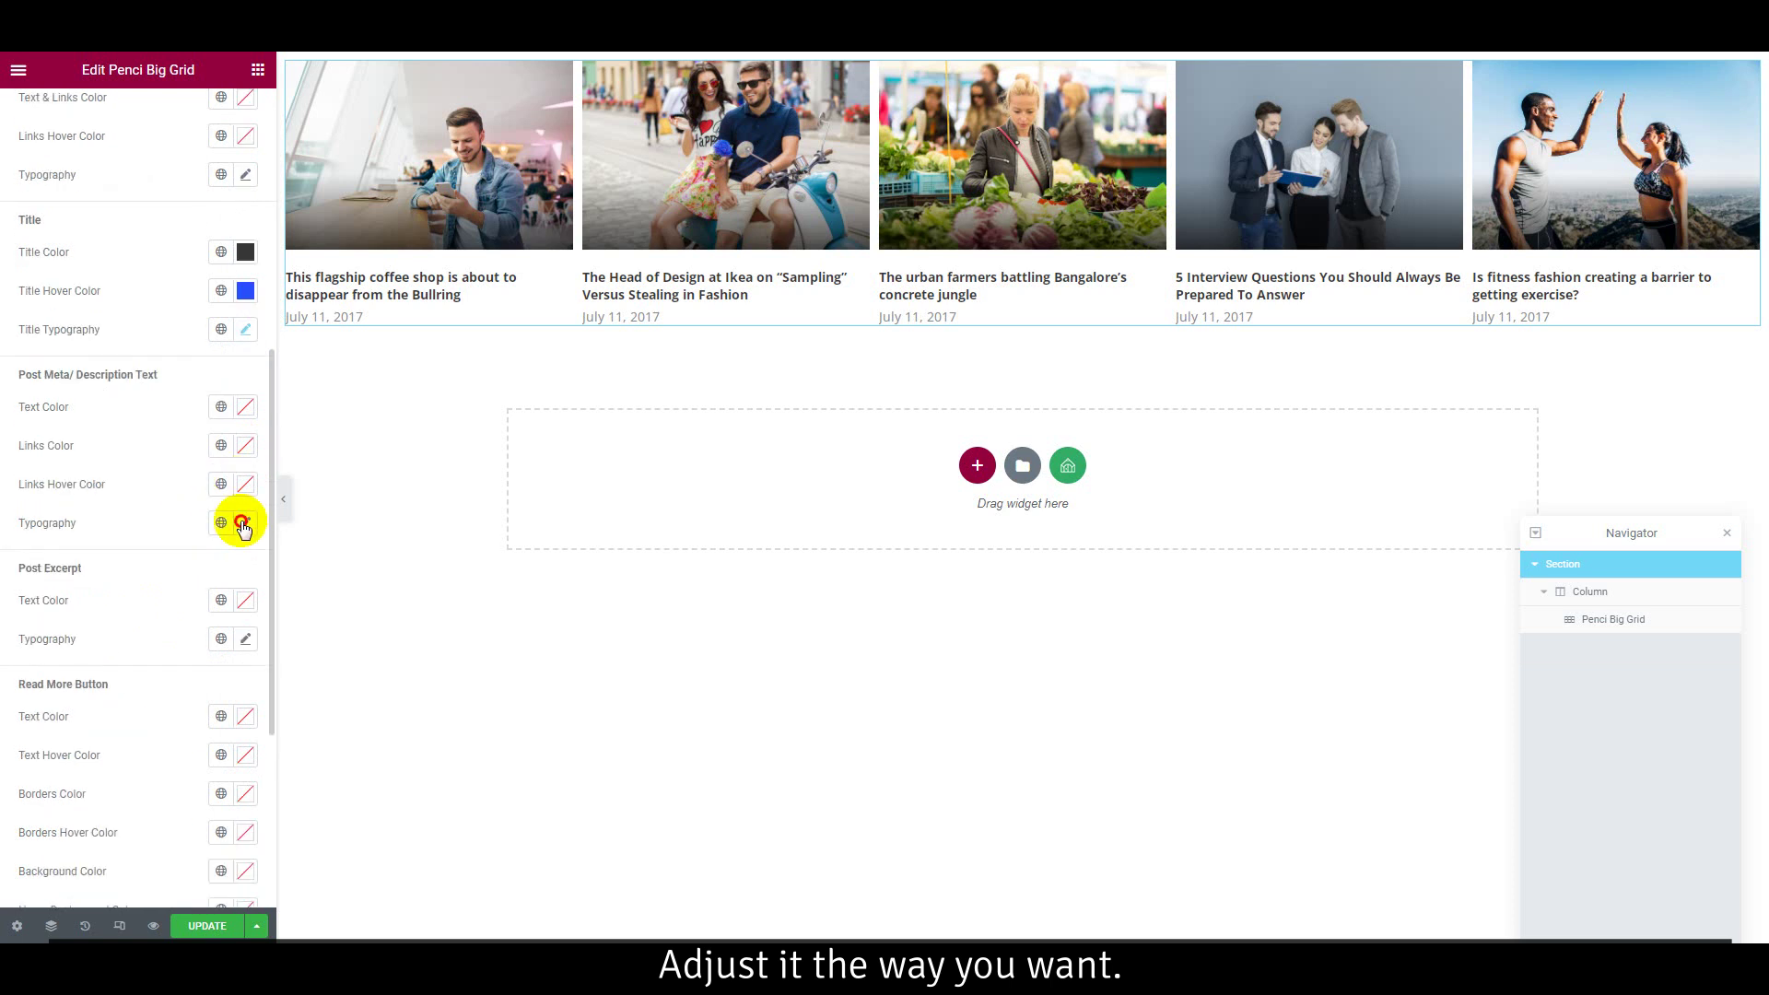
left_click(243, 524)
left_click(226, 668)
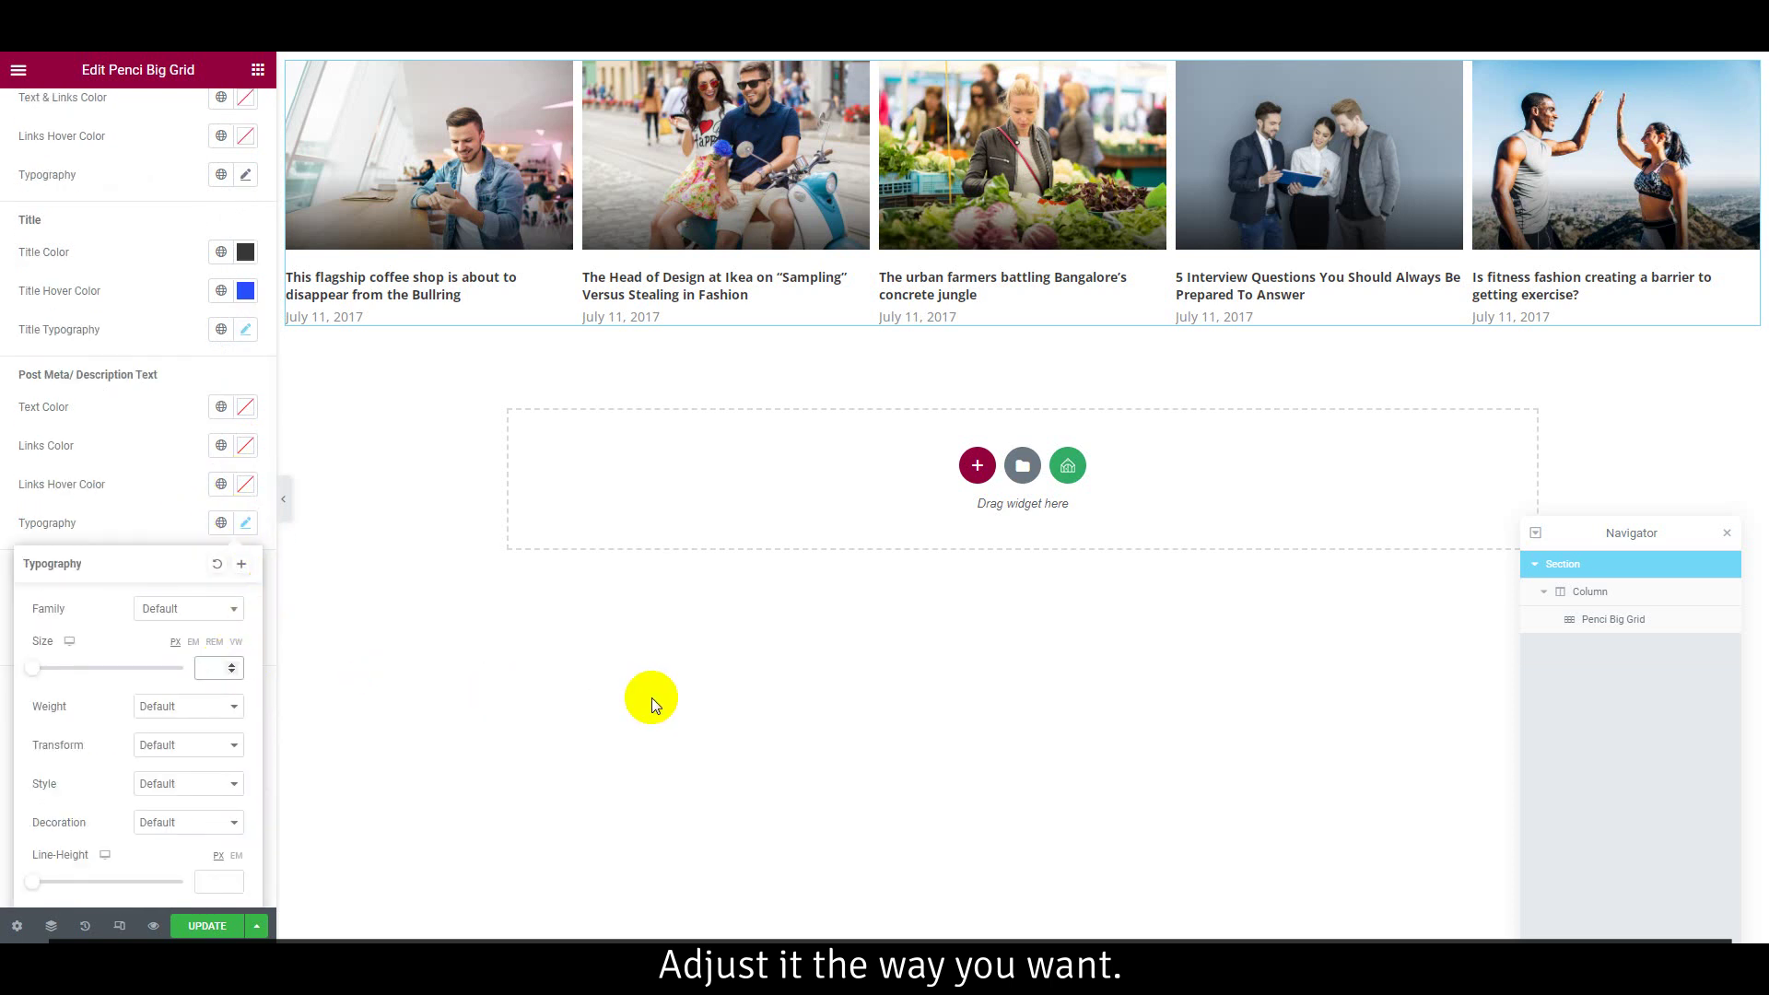
type("12")
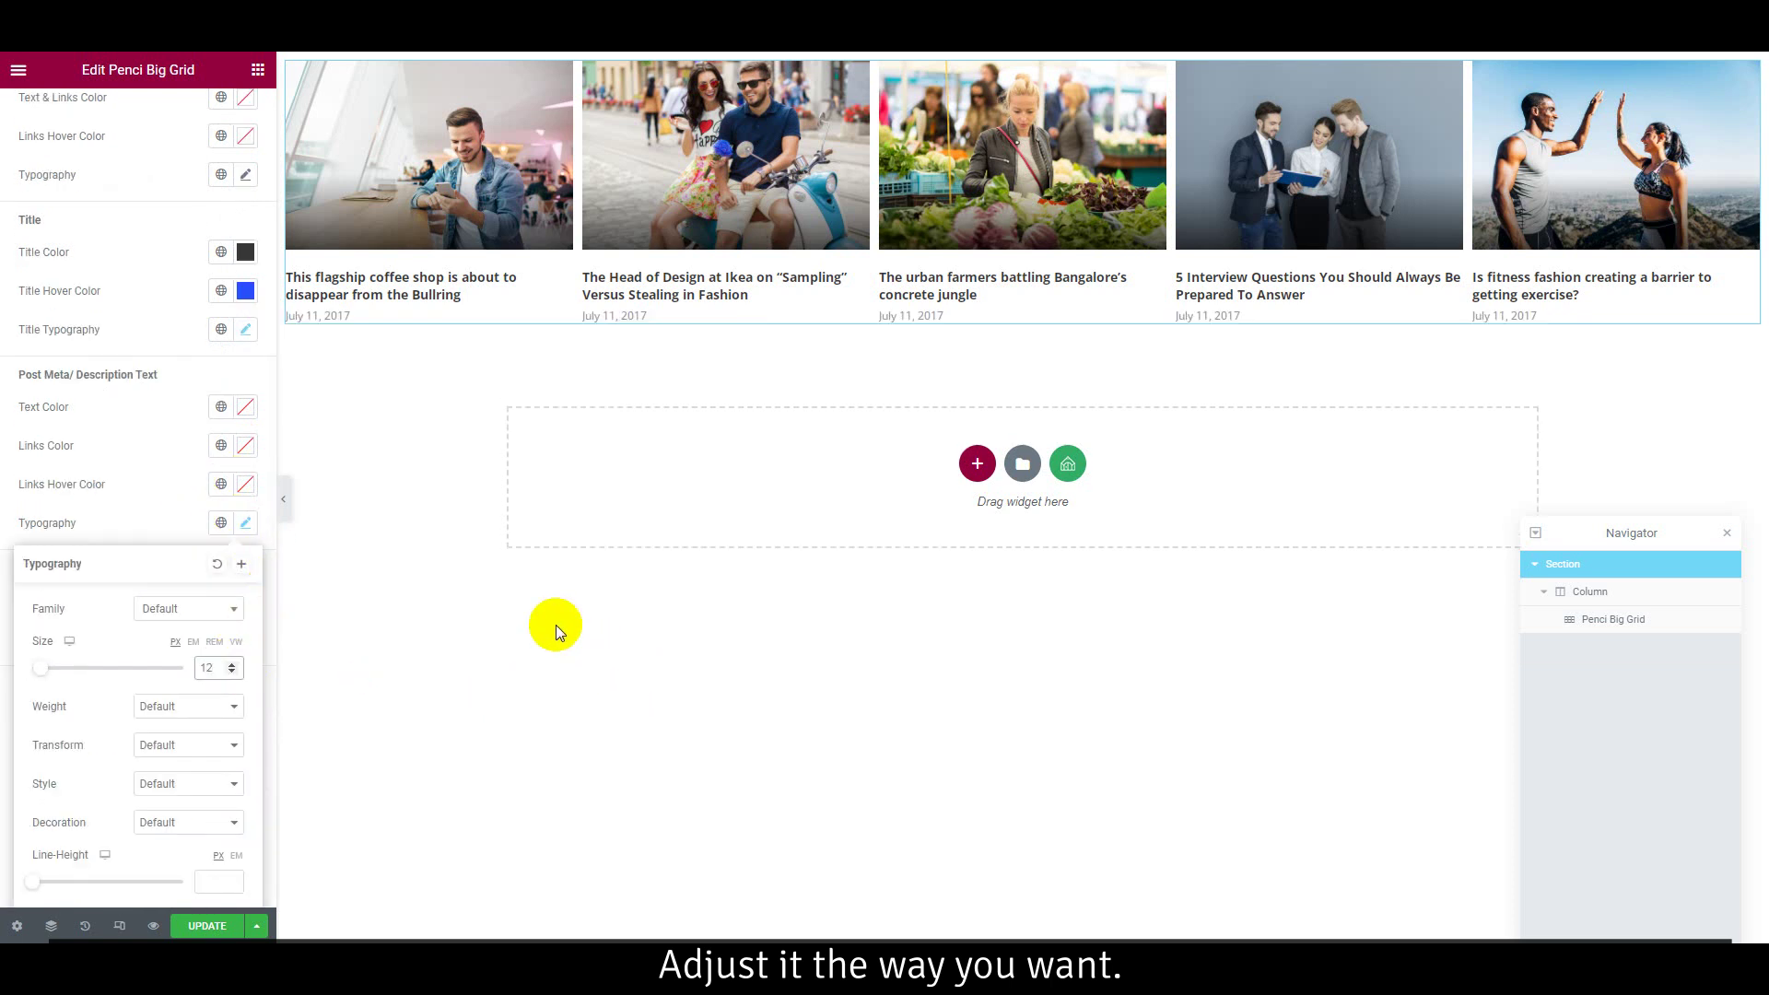
left_click(4, 433)
scroll(125, 612, "up", 6)
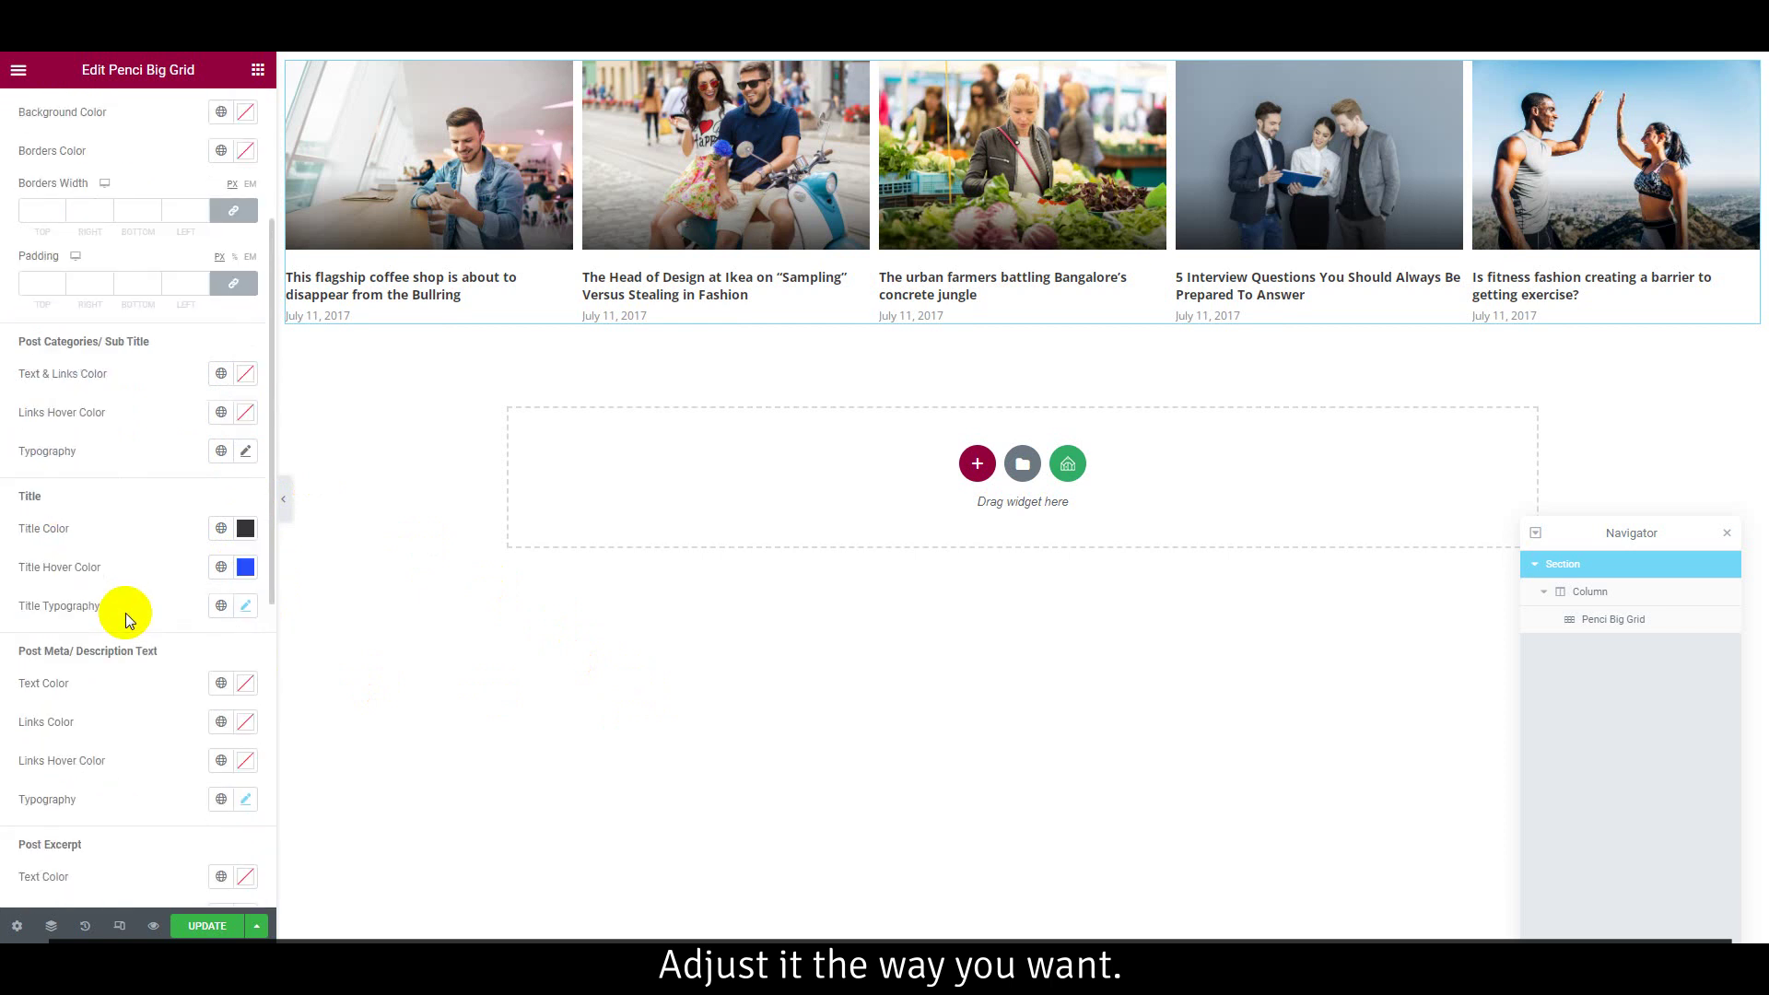
left_click(210, 927)
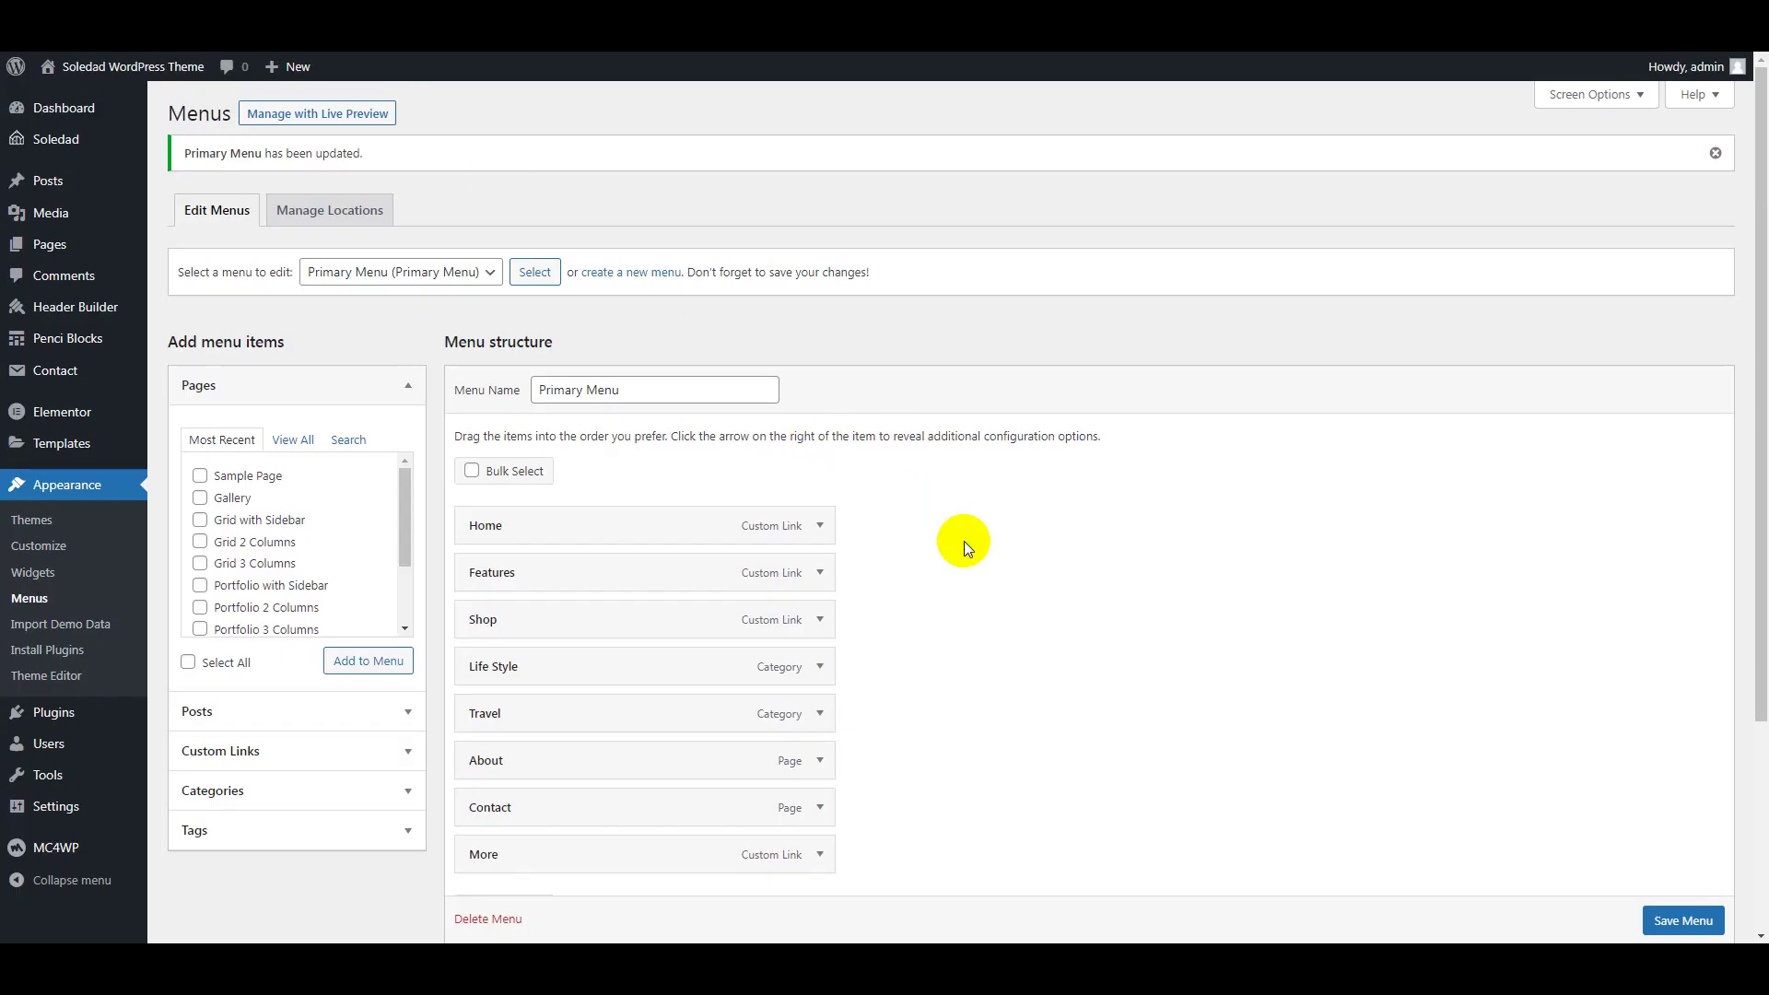
- Reload the Menus page, assign the Posts Mega Menu Builder block to the Life Style item, and save the menu
right_click(994, 564)
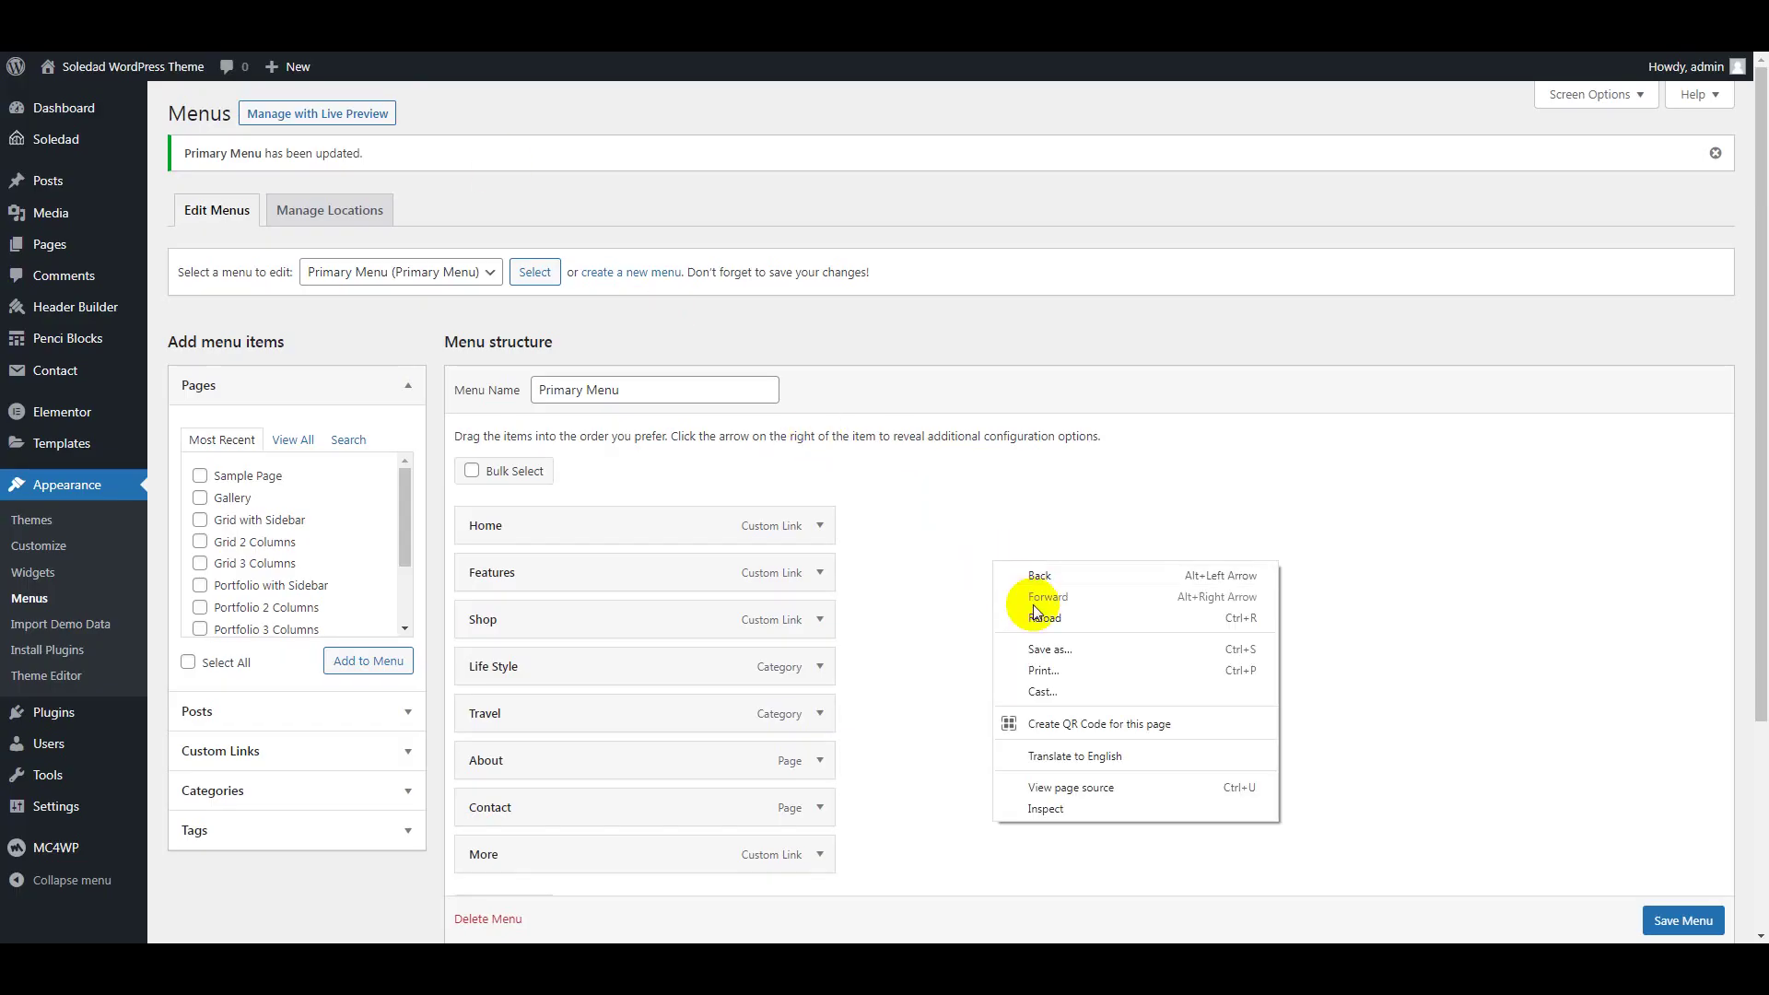
left_click(1042, 619)
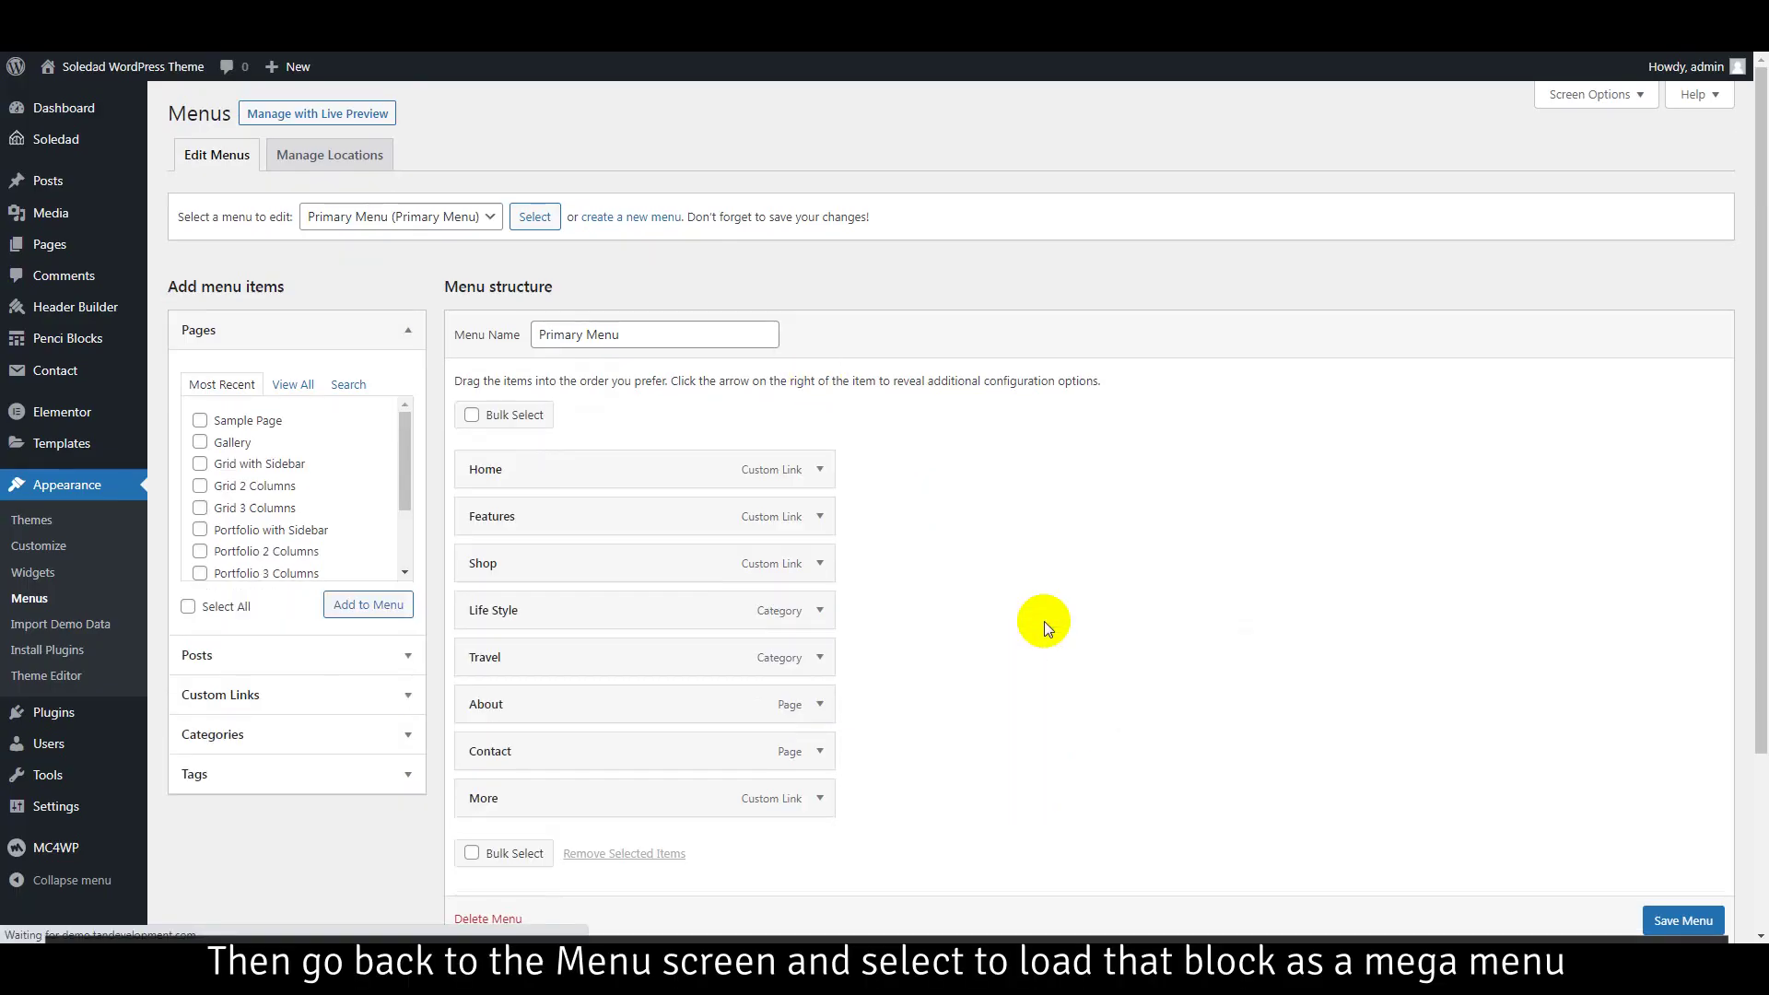
scroll(1042, 621, "down", 1)
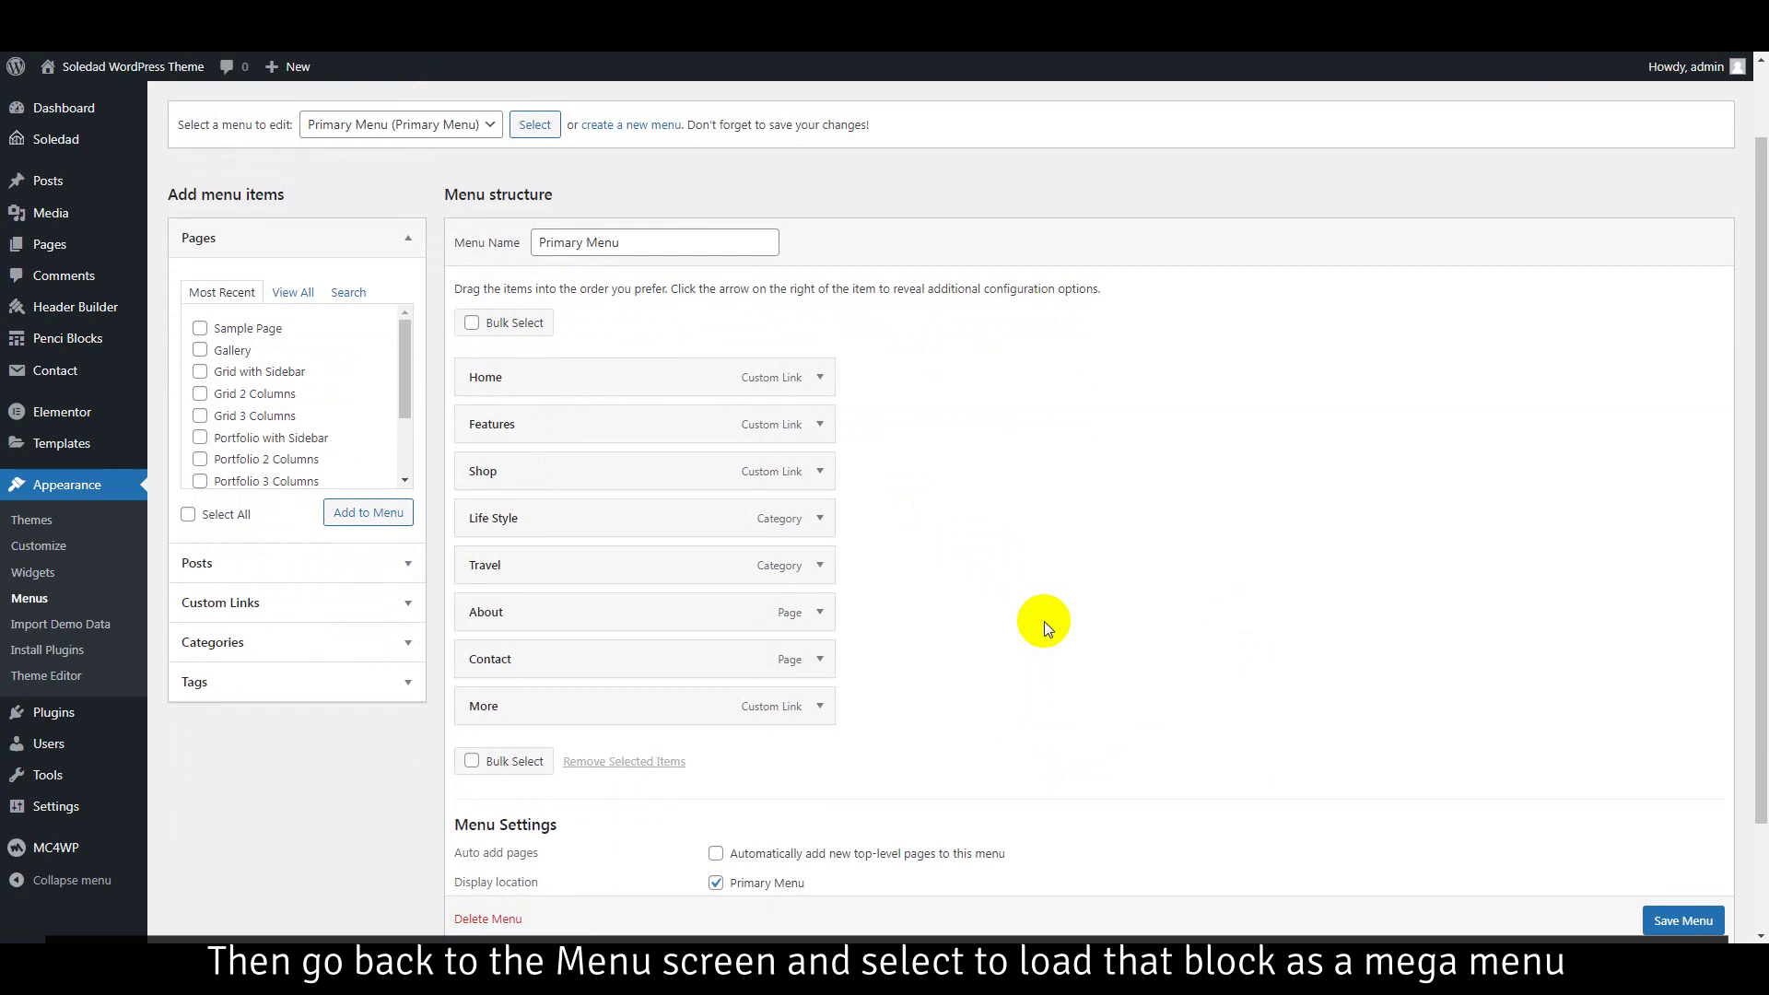
left_click(819, 520)
scroll(1003, 616, "down", 3)
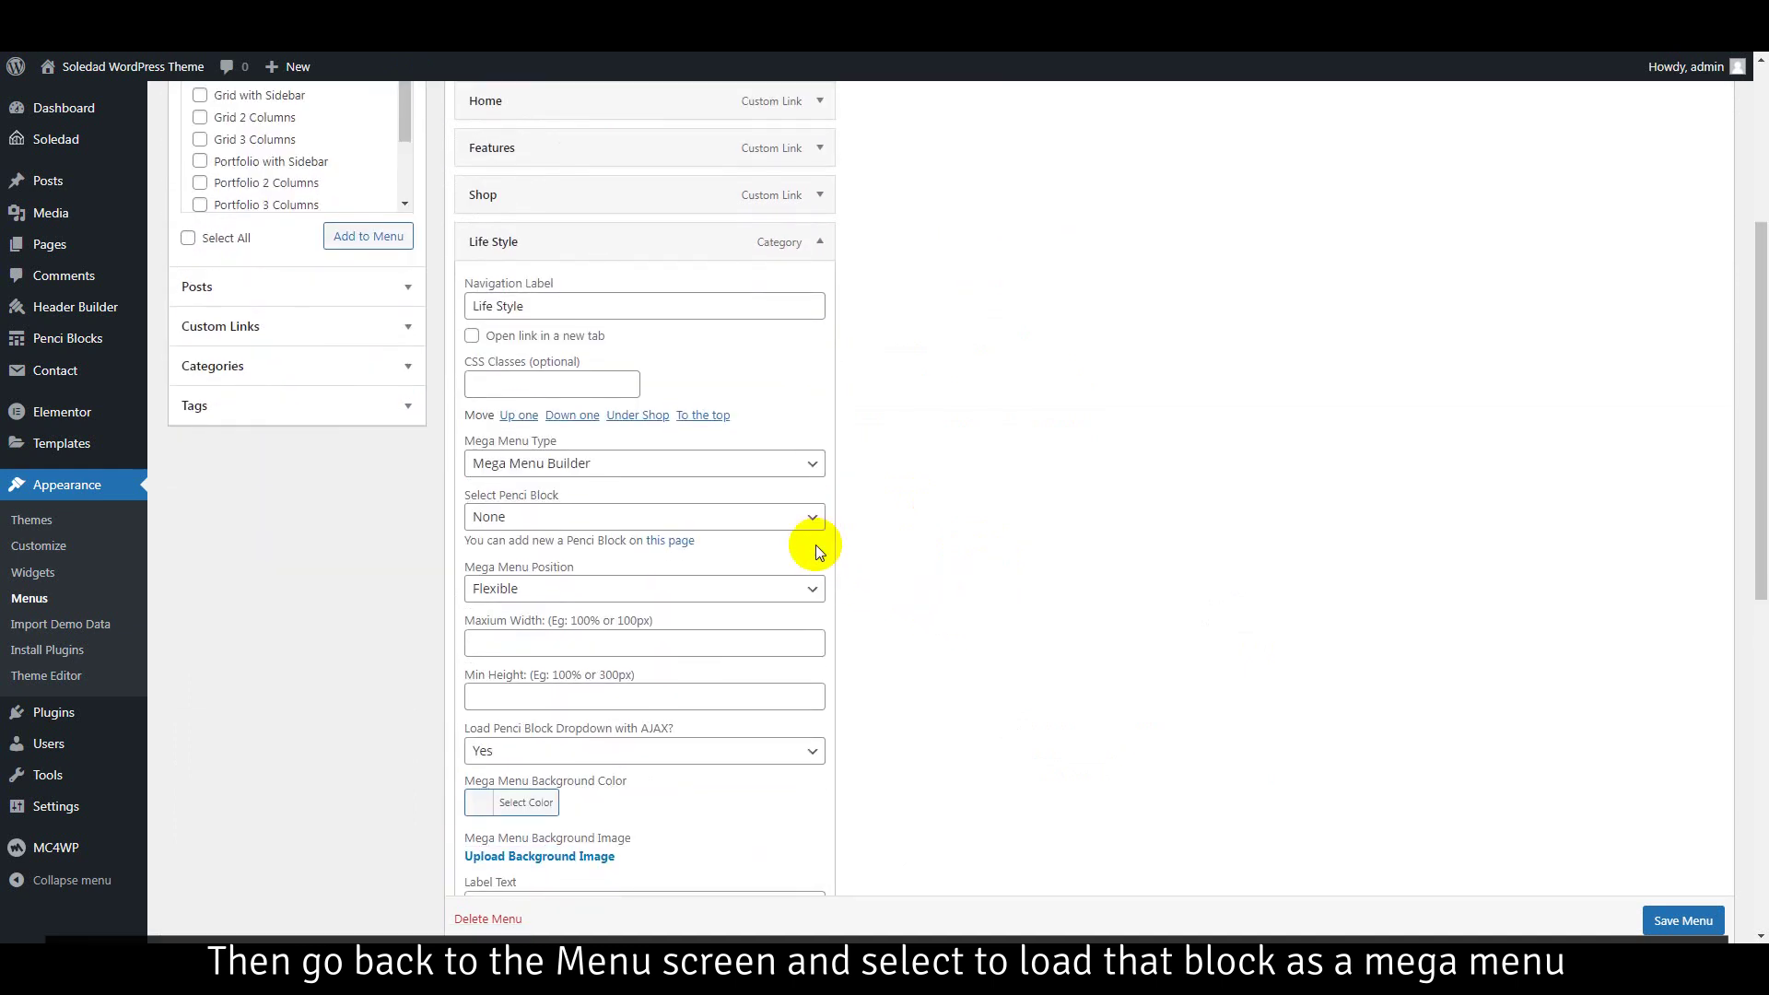
left_click(670, 518)
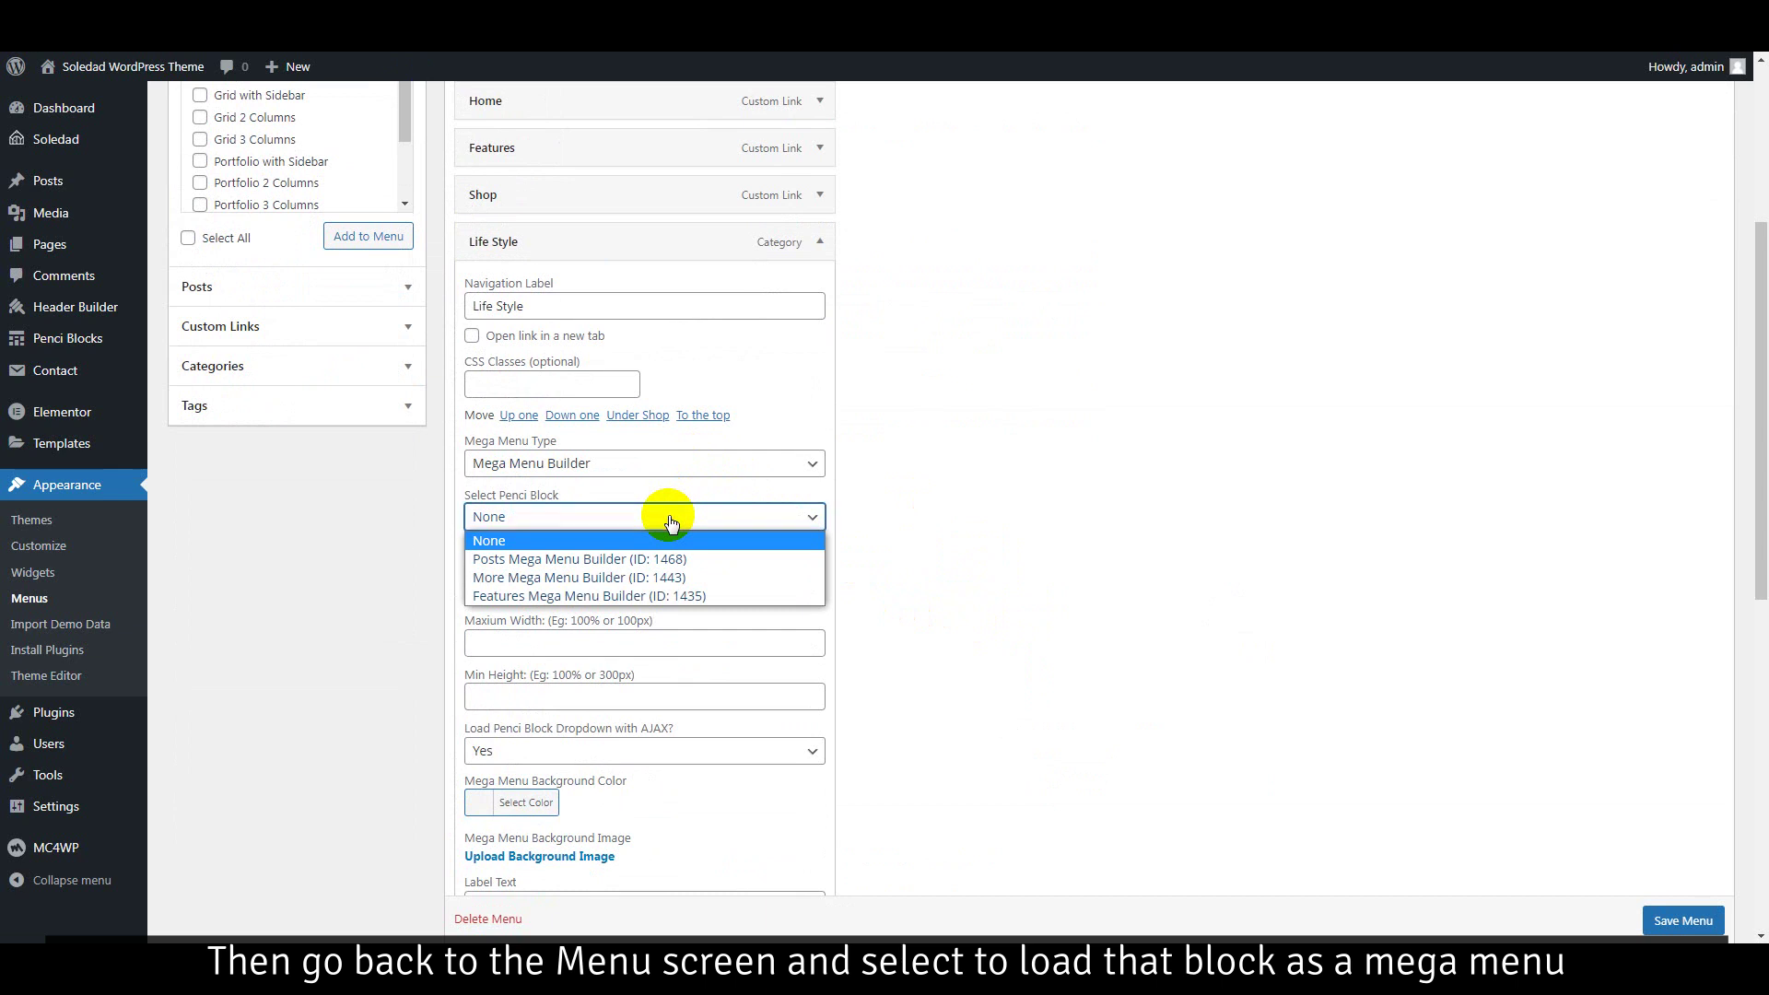
left_click(629, 562)
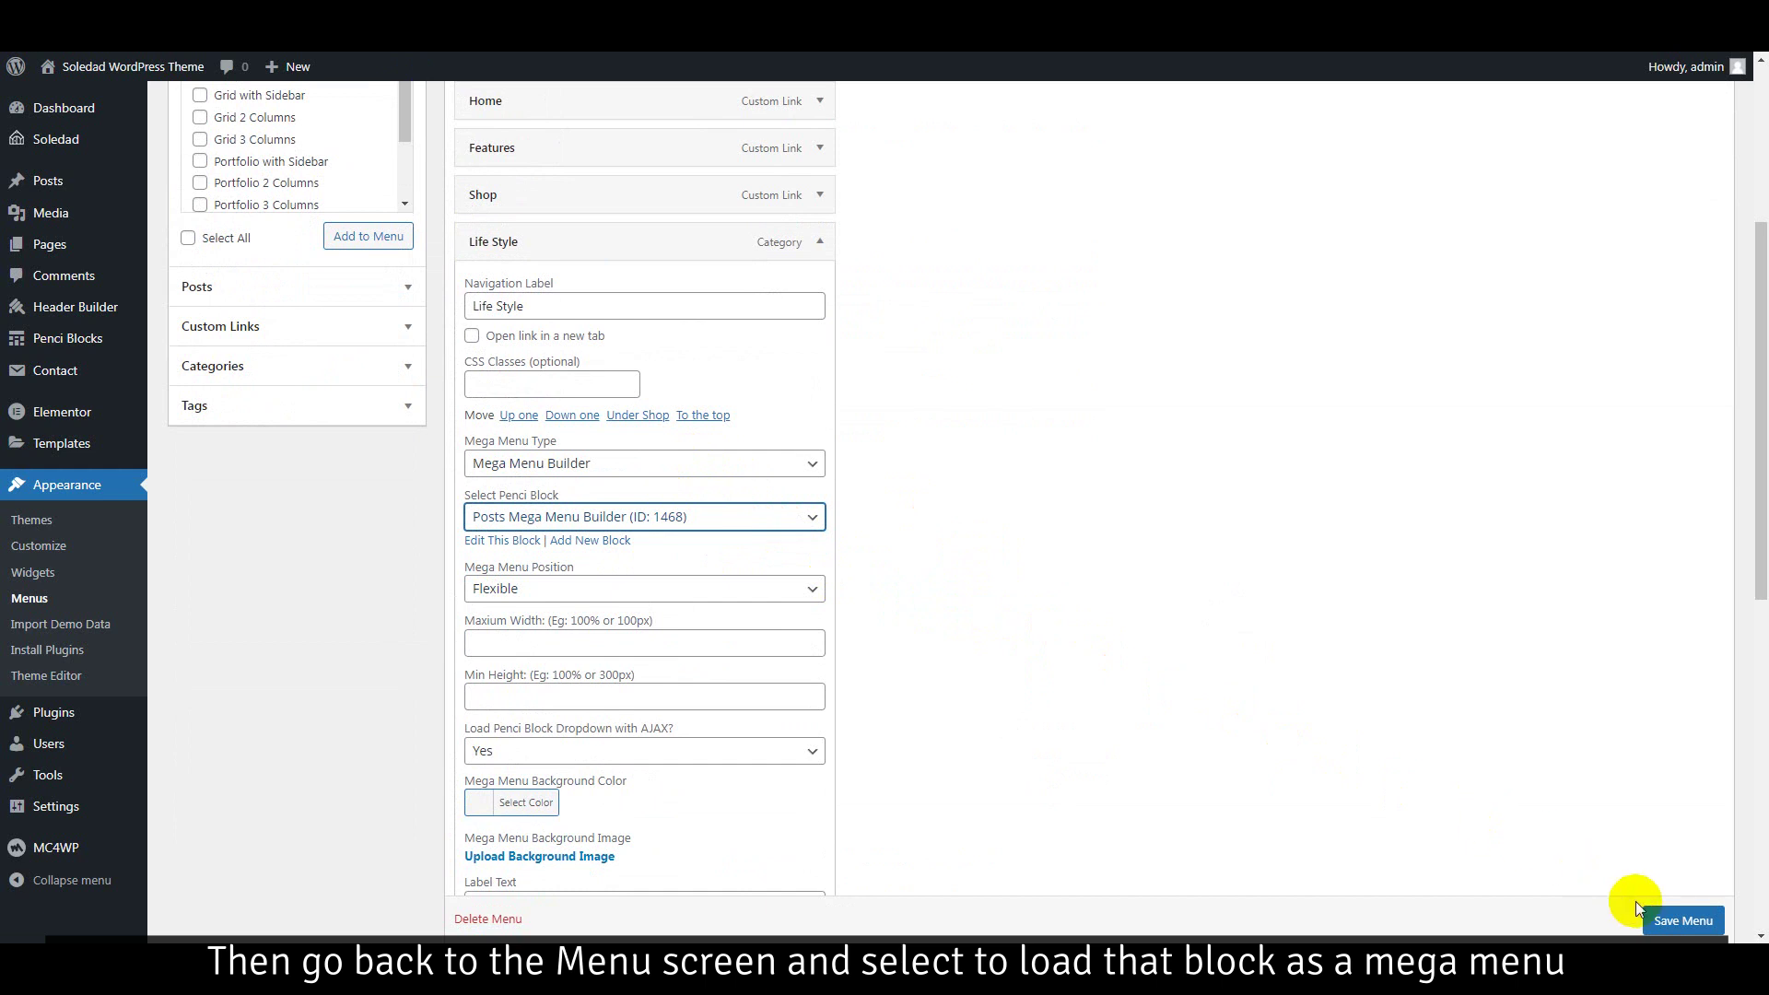
left_click(1658, 917)
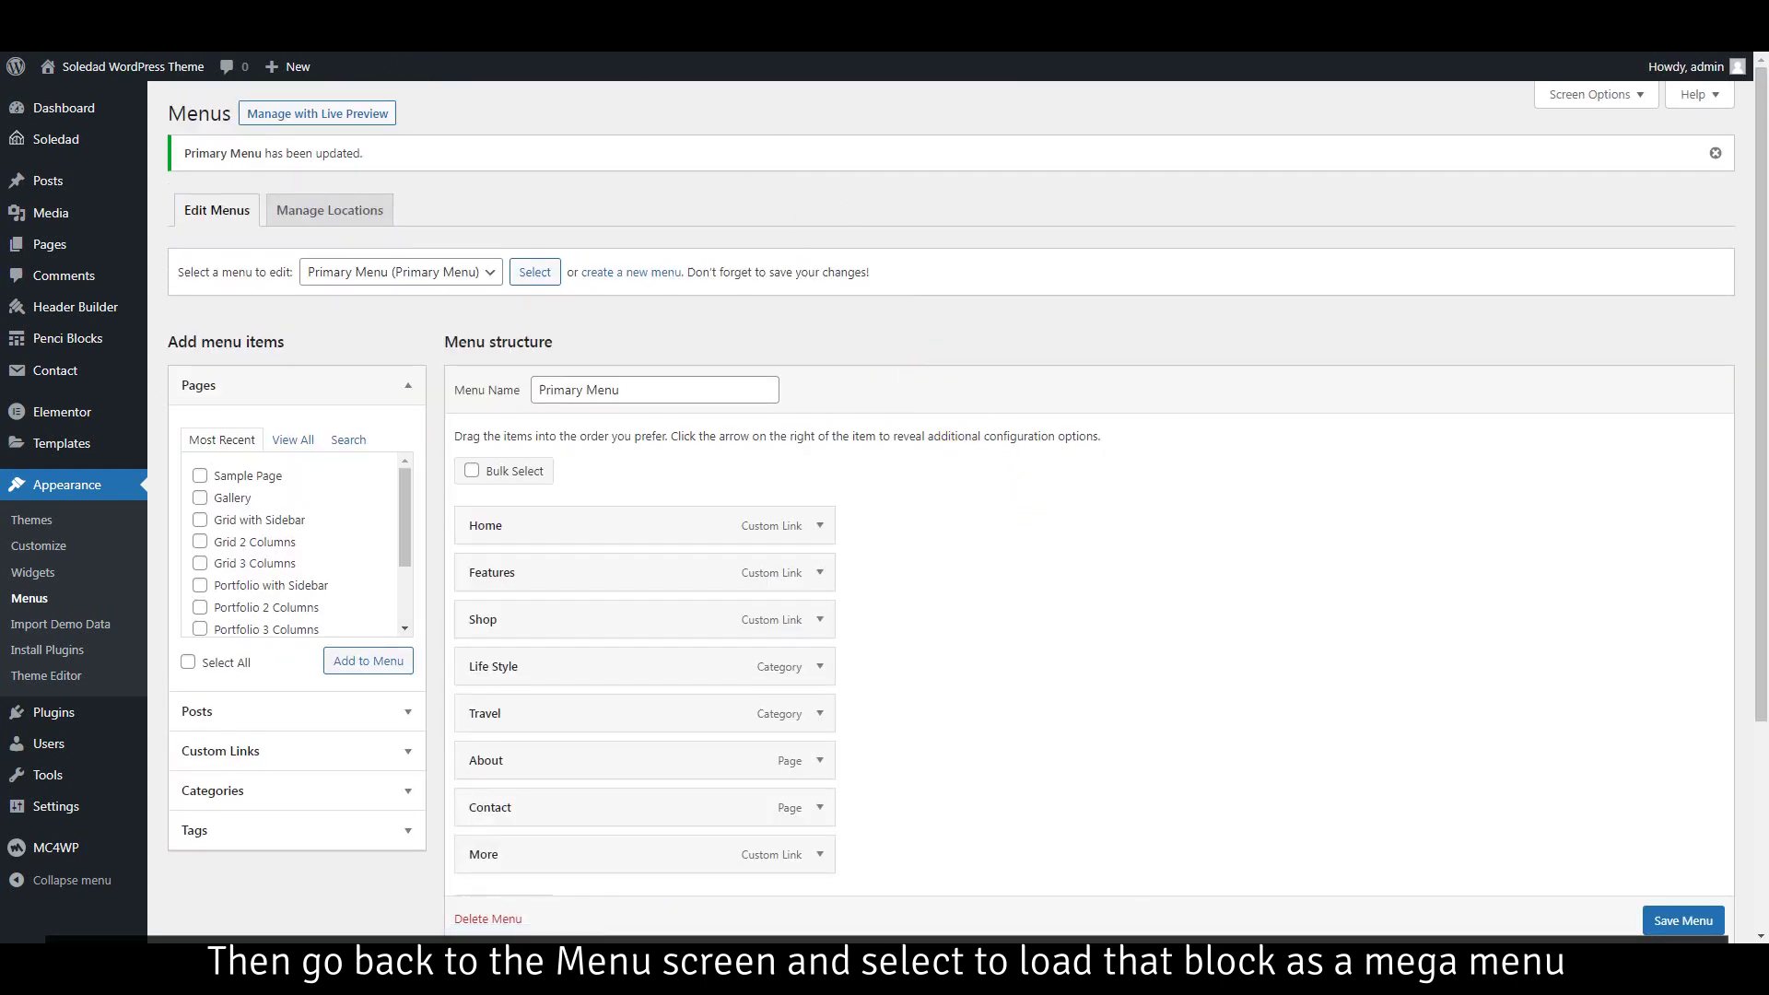
- Reload the site's front end and preview the mega menu of the Life Style item
left_click(553, 59)
right_click(218, 300)
left_click(263, 354)
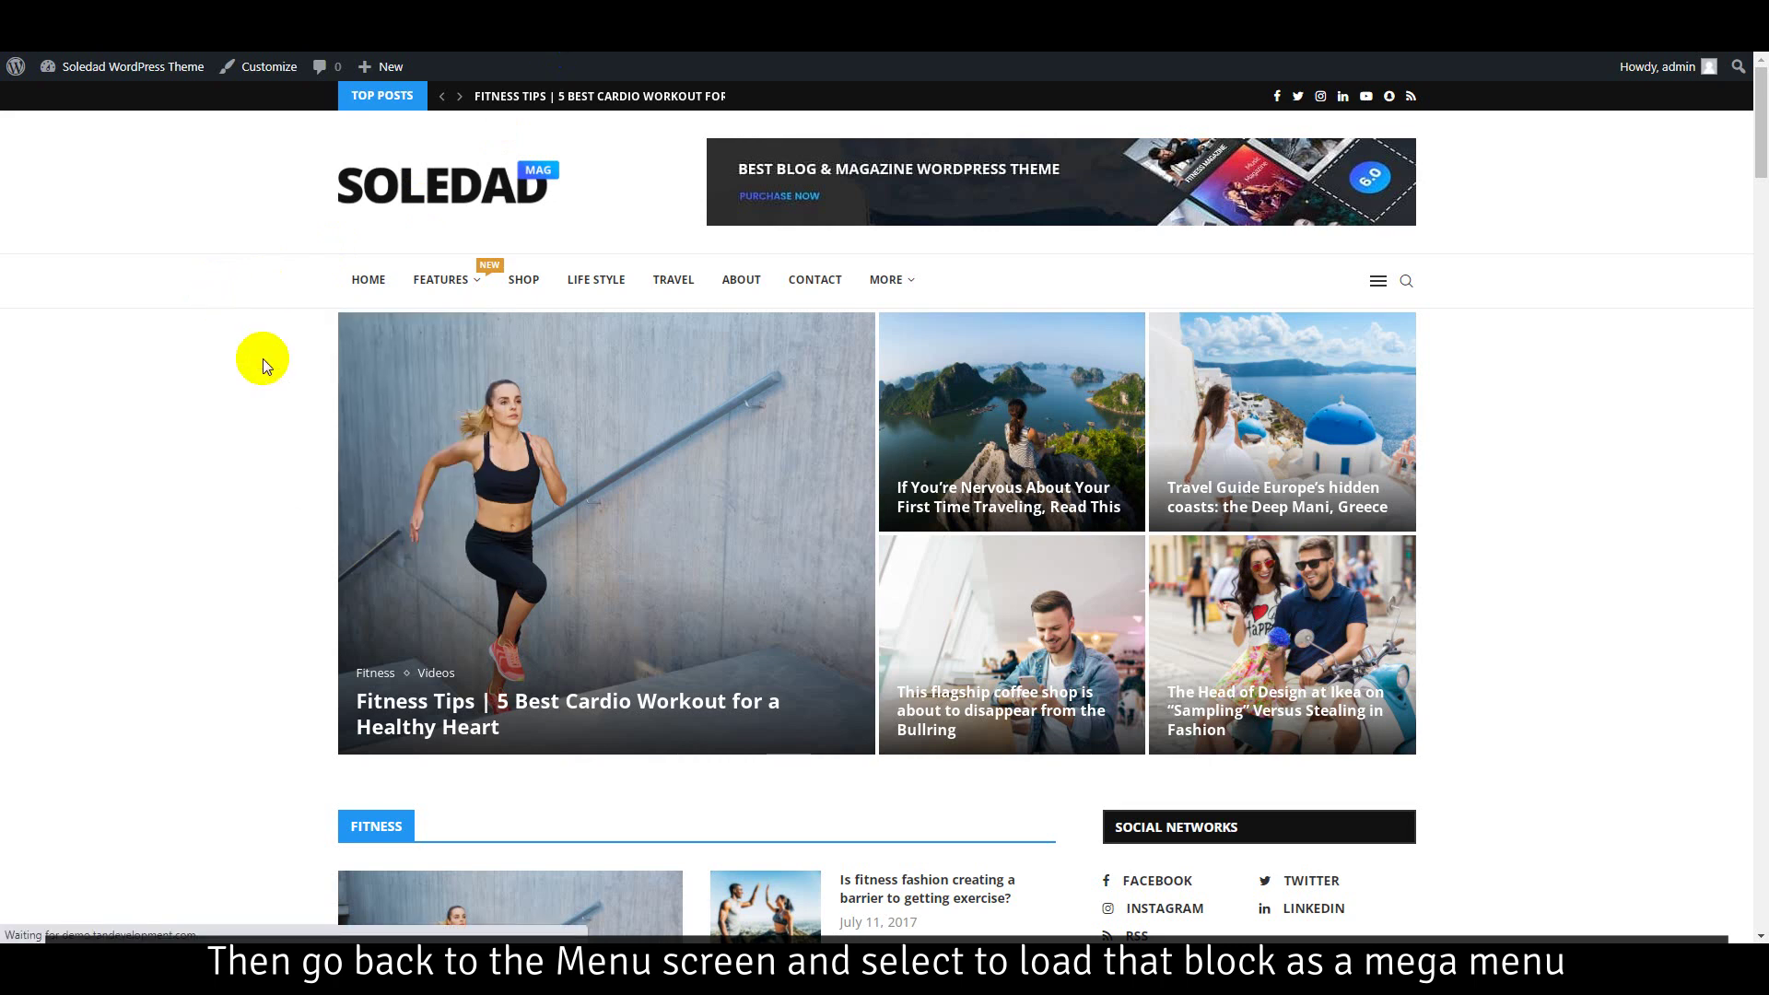
mouse_move(594, 279)
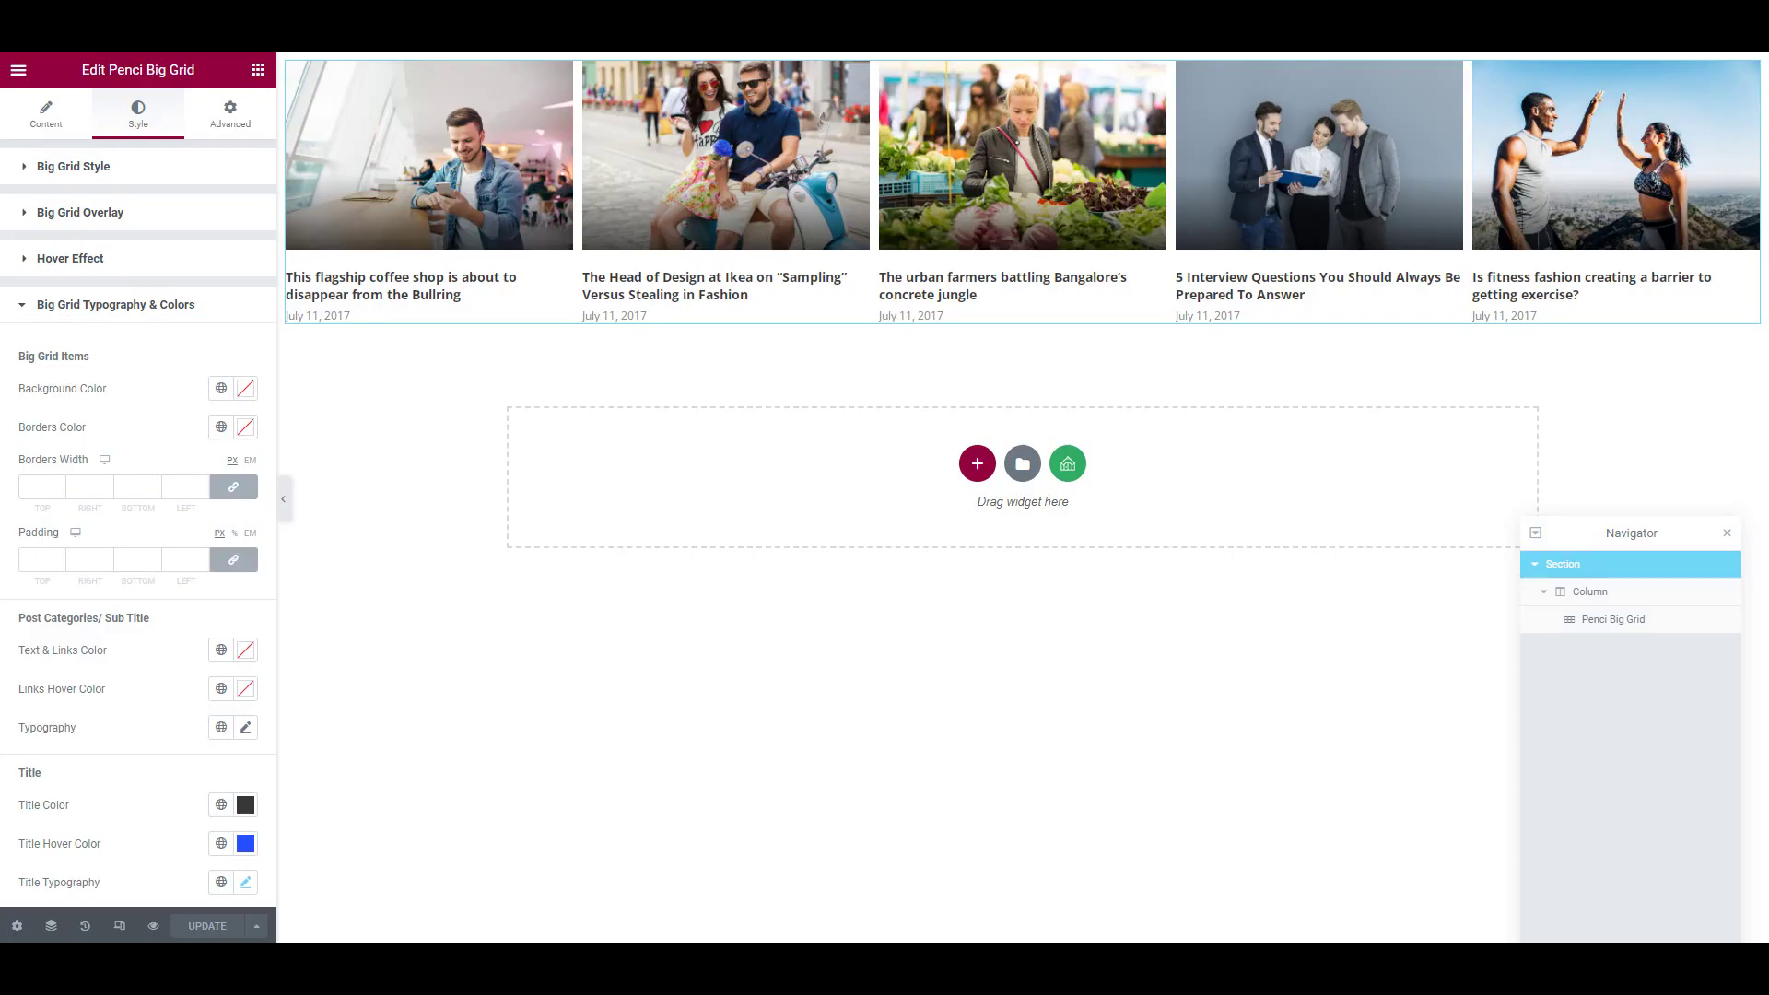
- Set the padding of the section containing the Penci Big Grid to 15 px on all four sides and update the block
left_click(1018, 72)
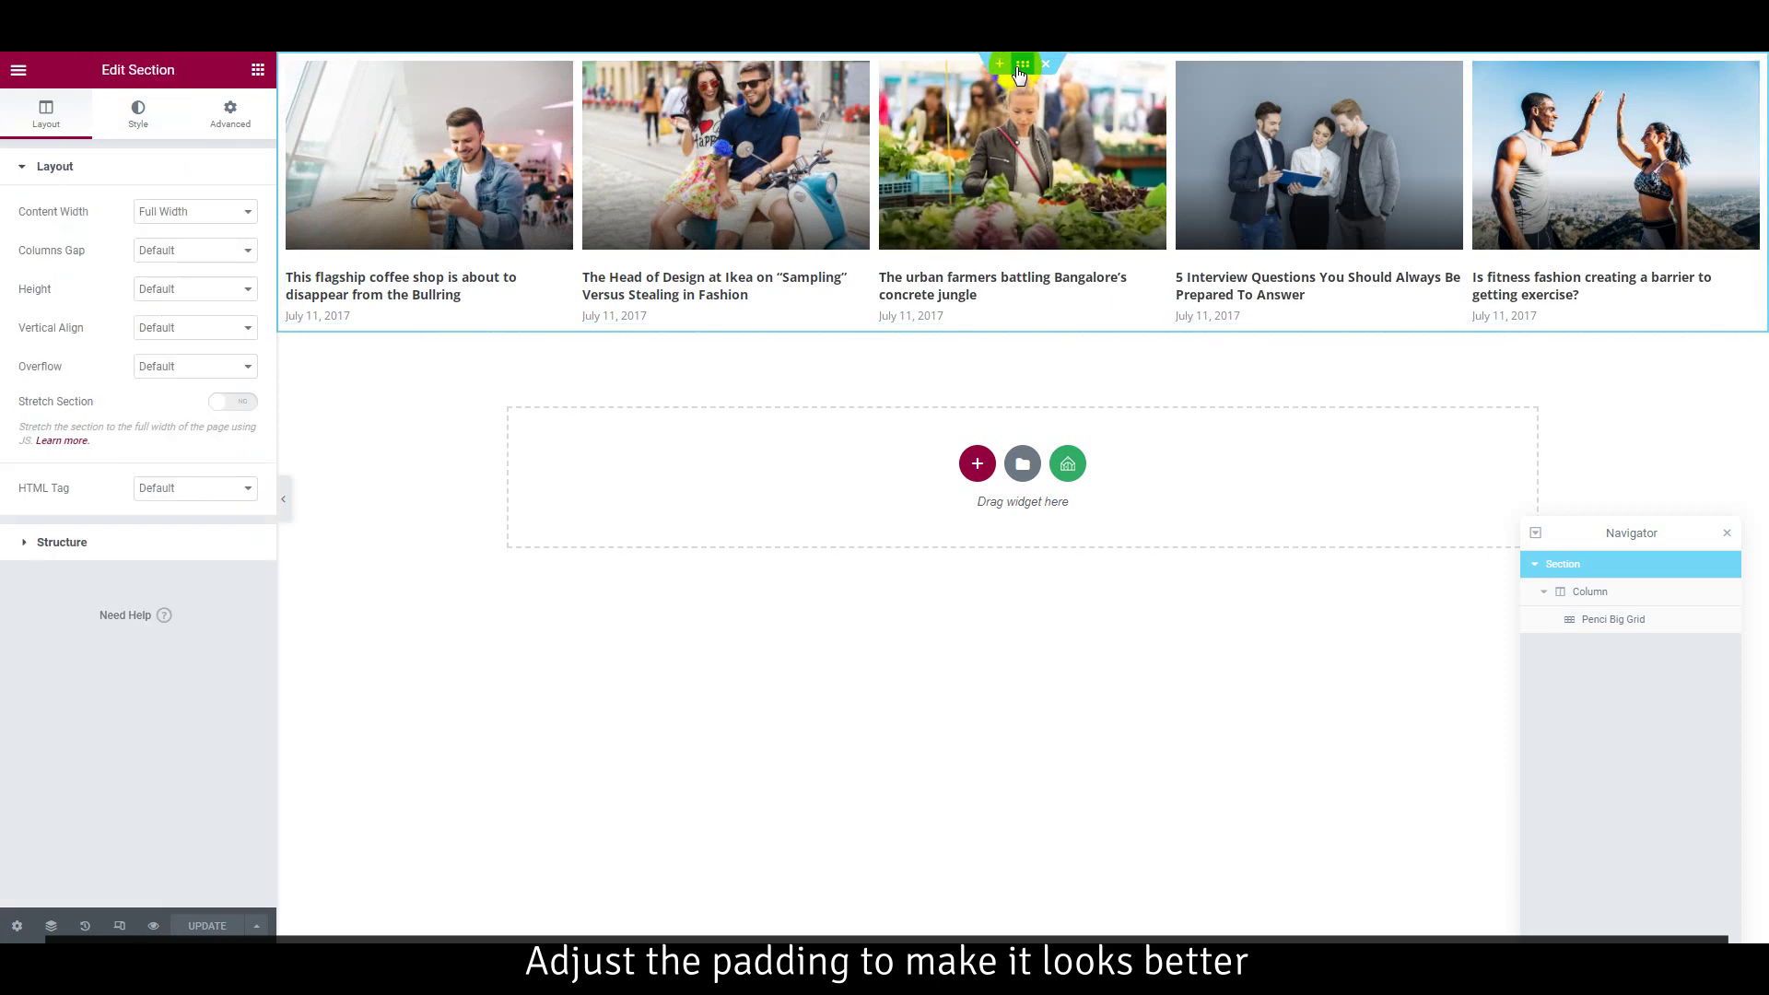
left_click(221, 113)
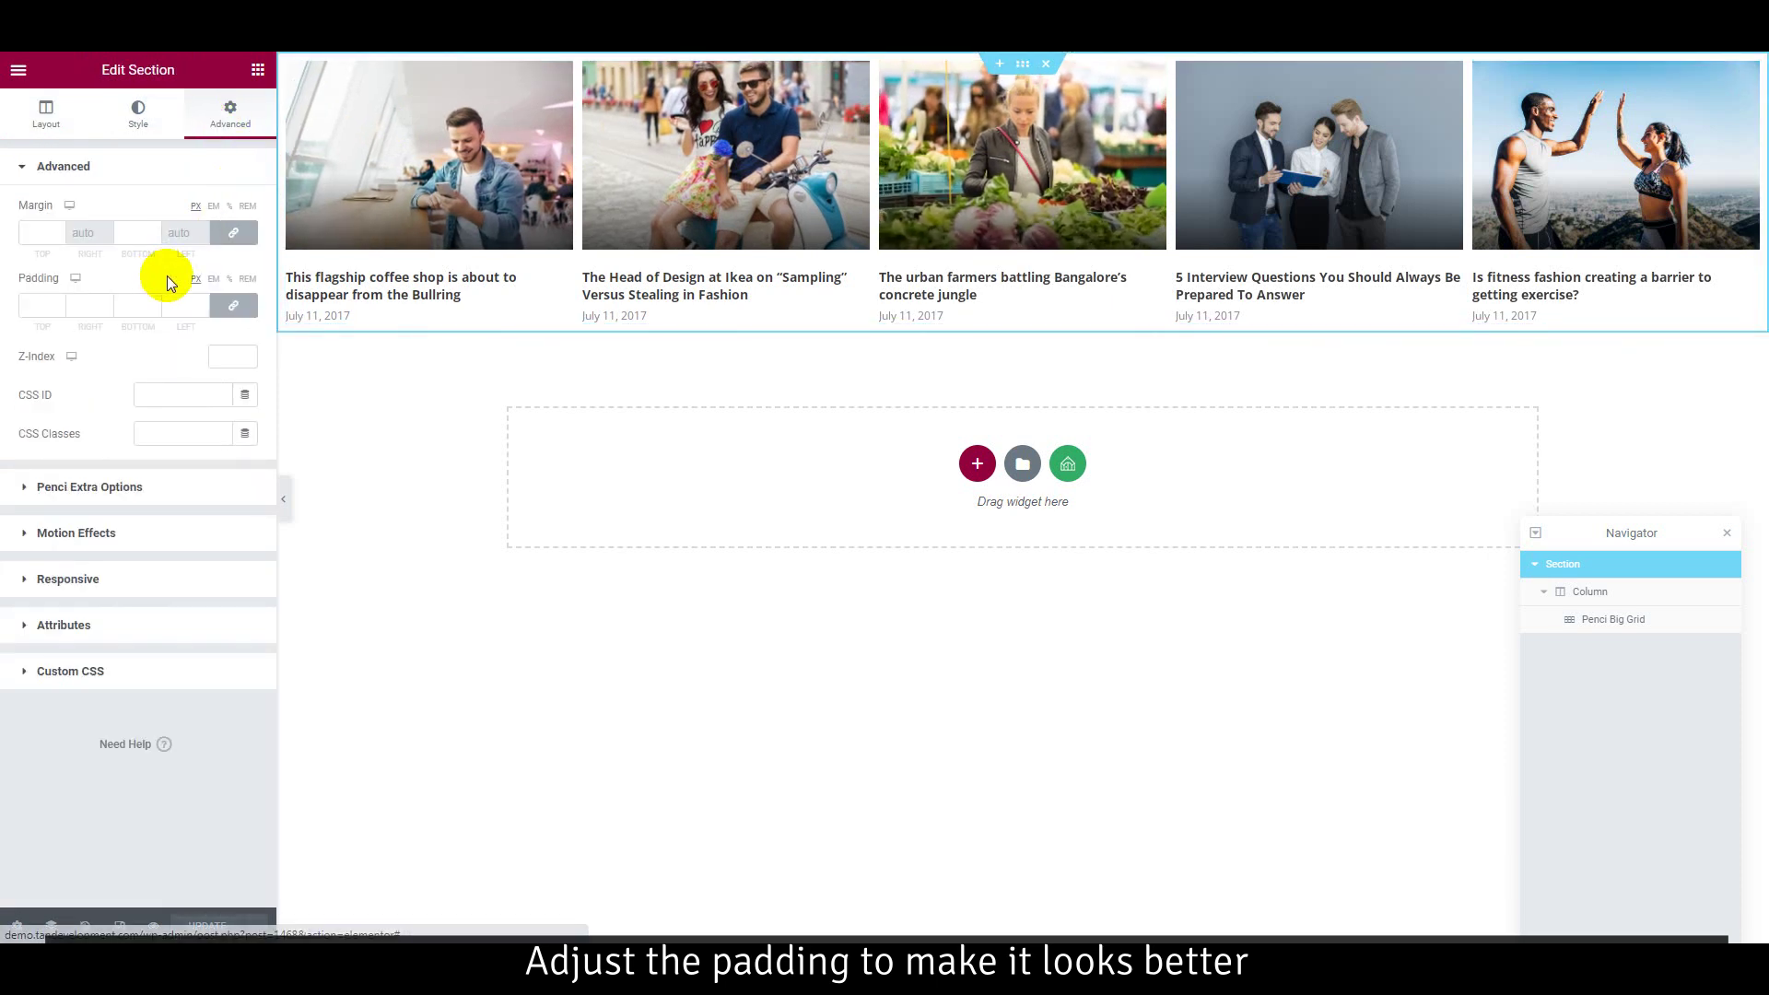
left_click(232, 309)
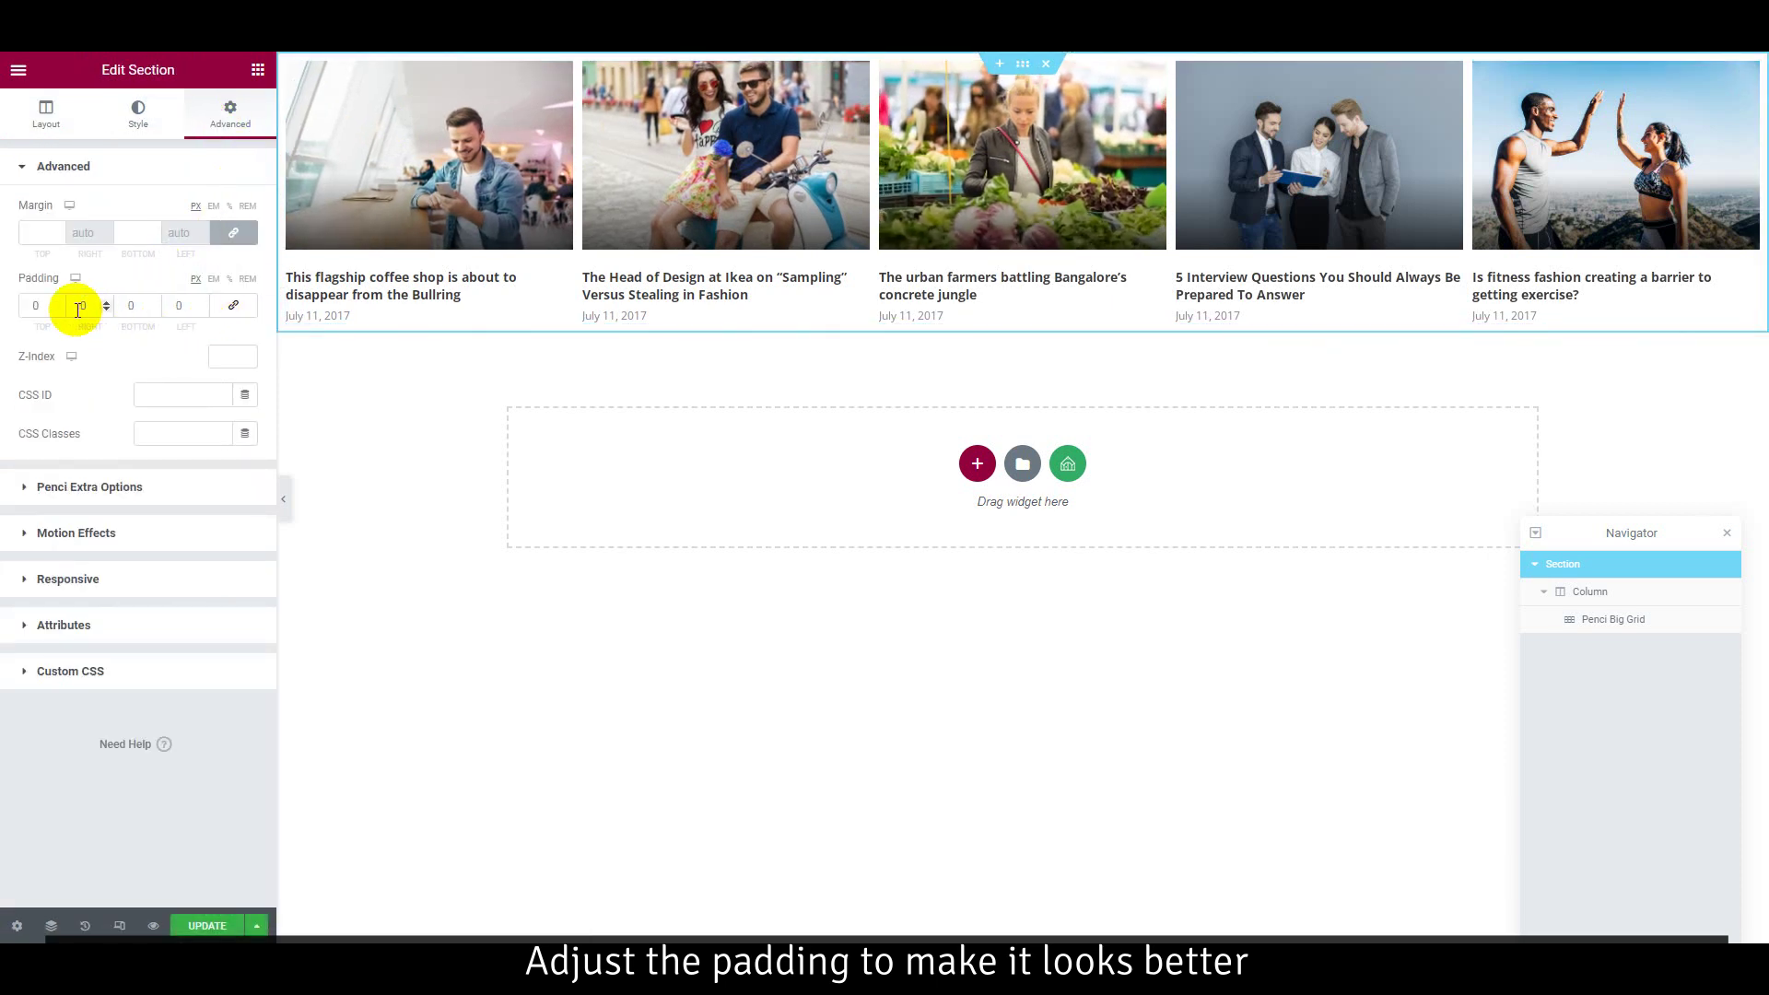
left_click(229, 311)
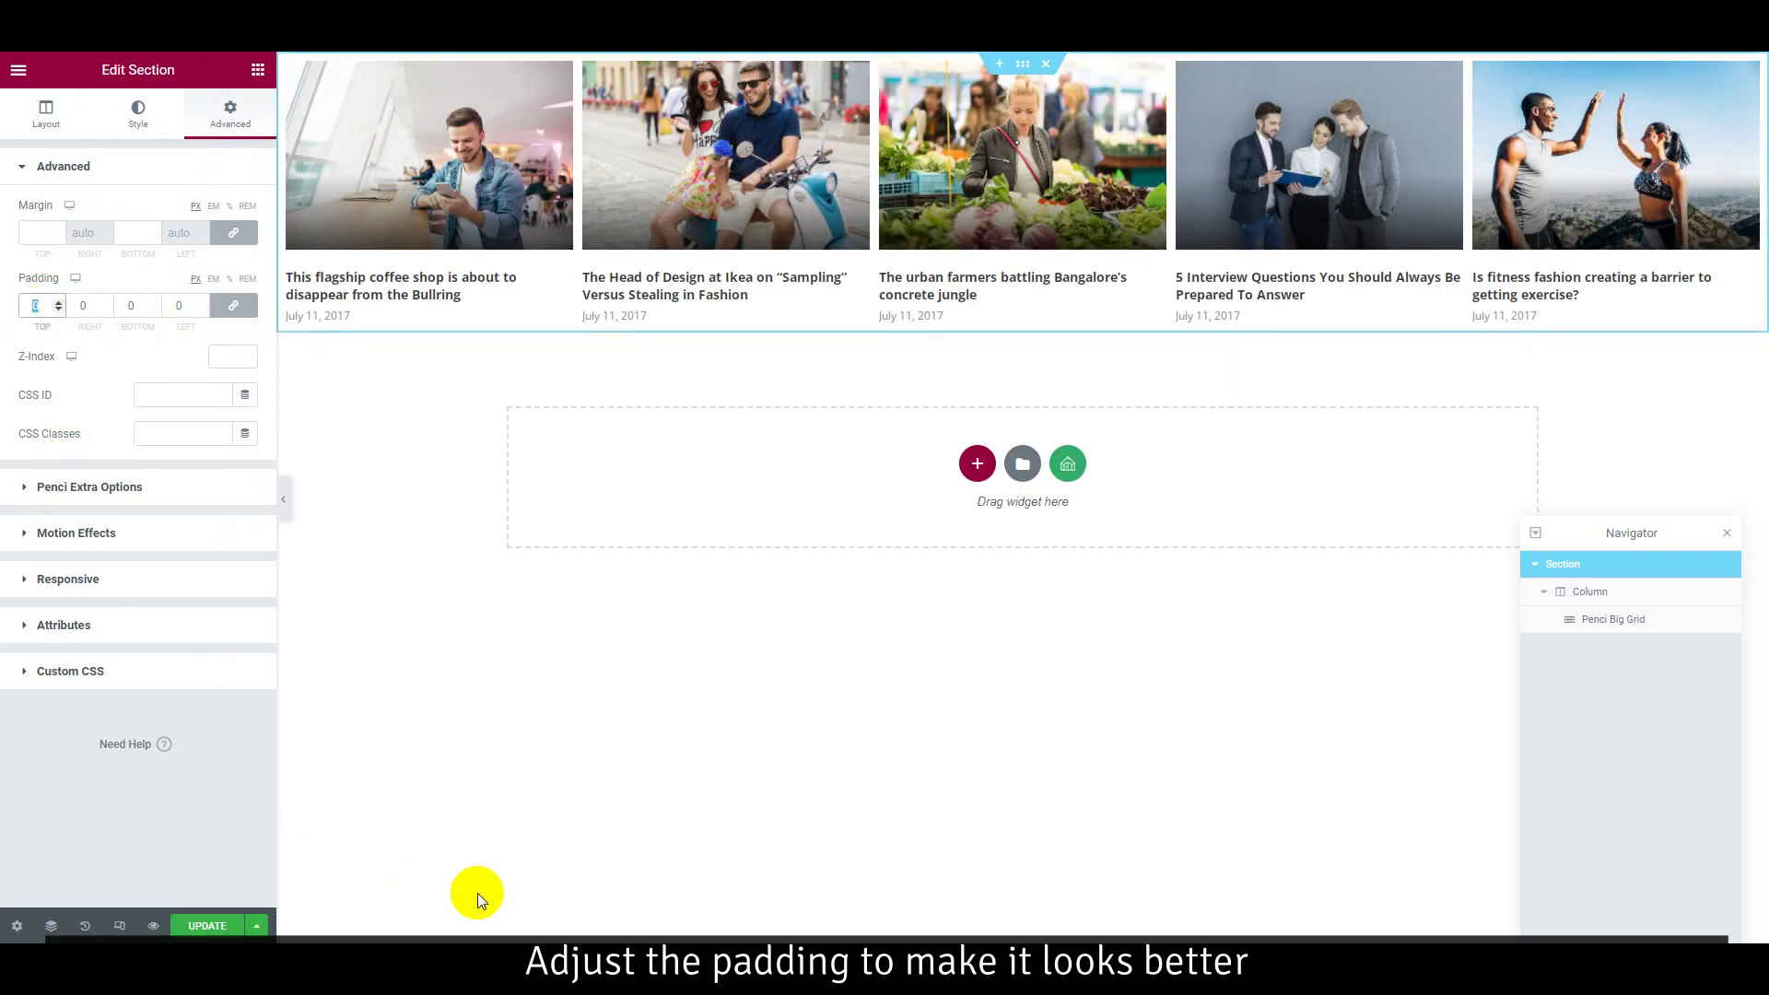
type("15")
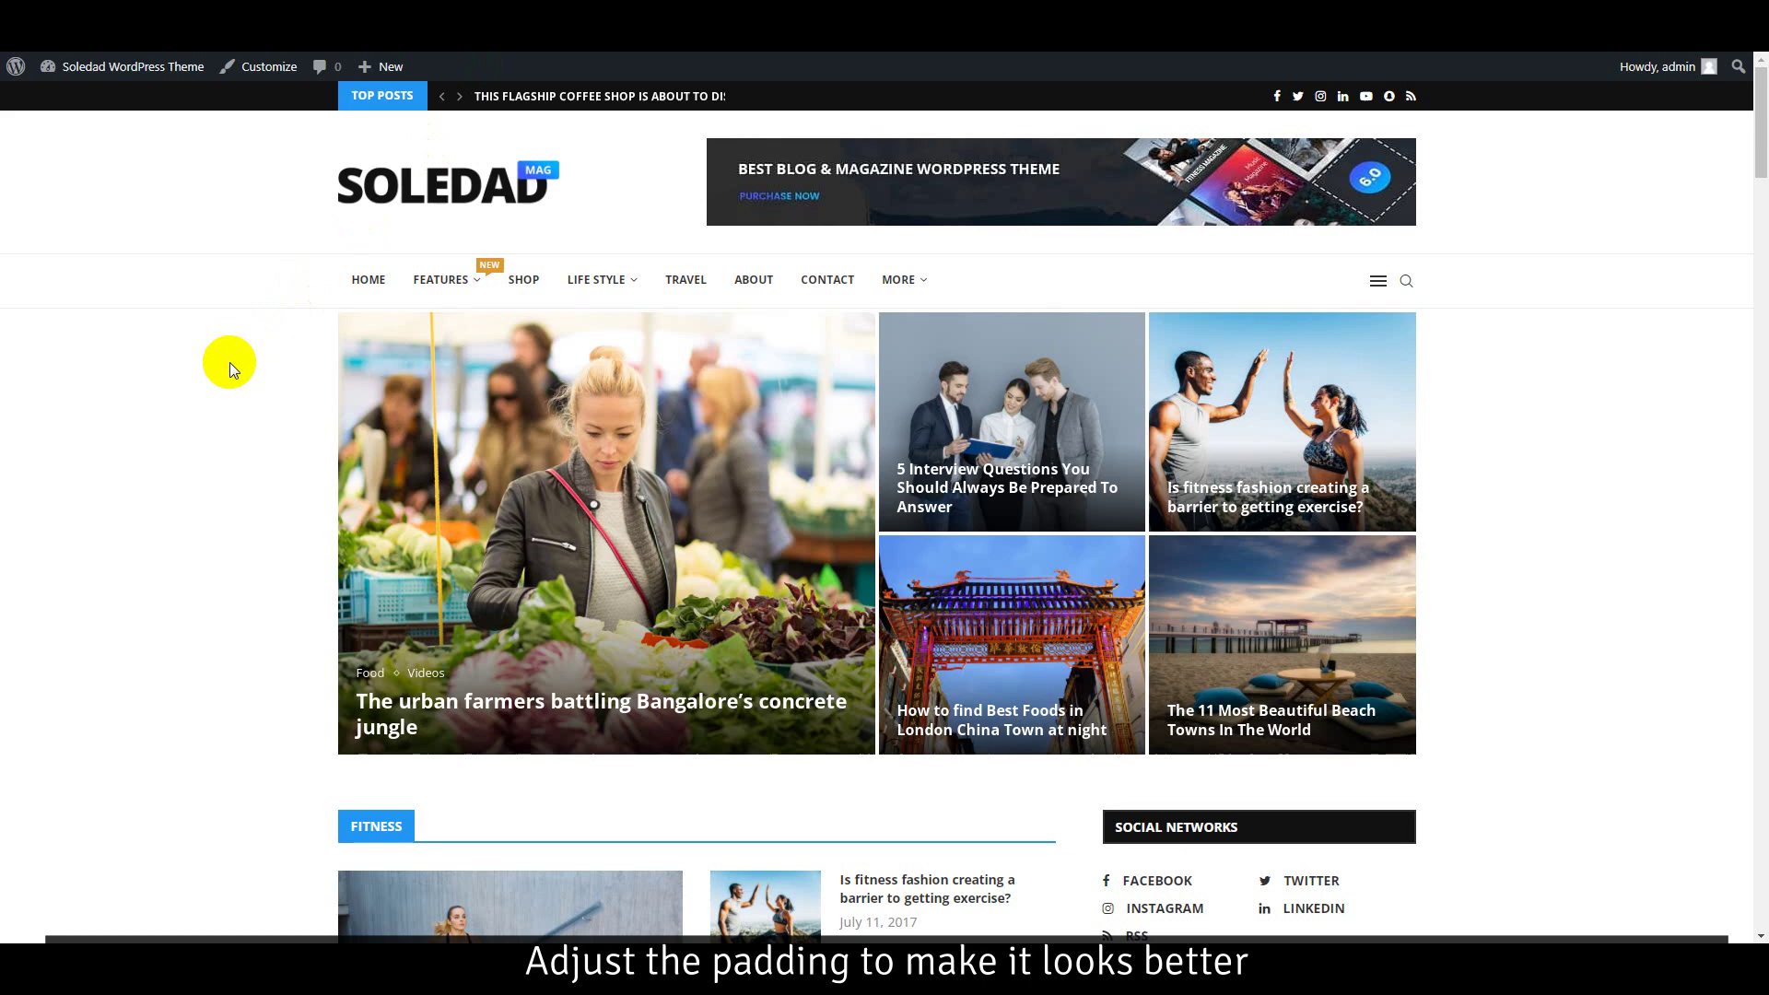
- Reload the site's front end and check the section's new padding in the Life Style mega menu
right_click(229, 362)
left_click(273, 417)
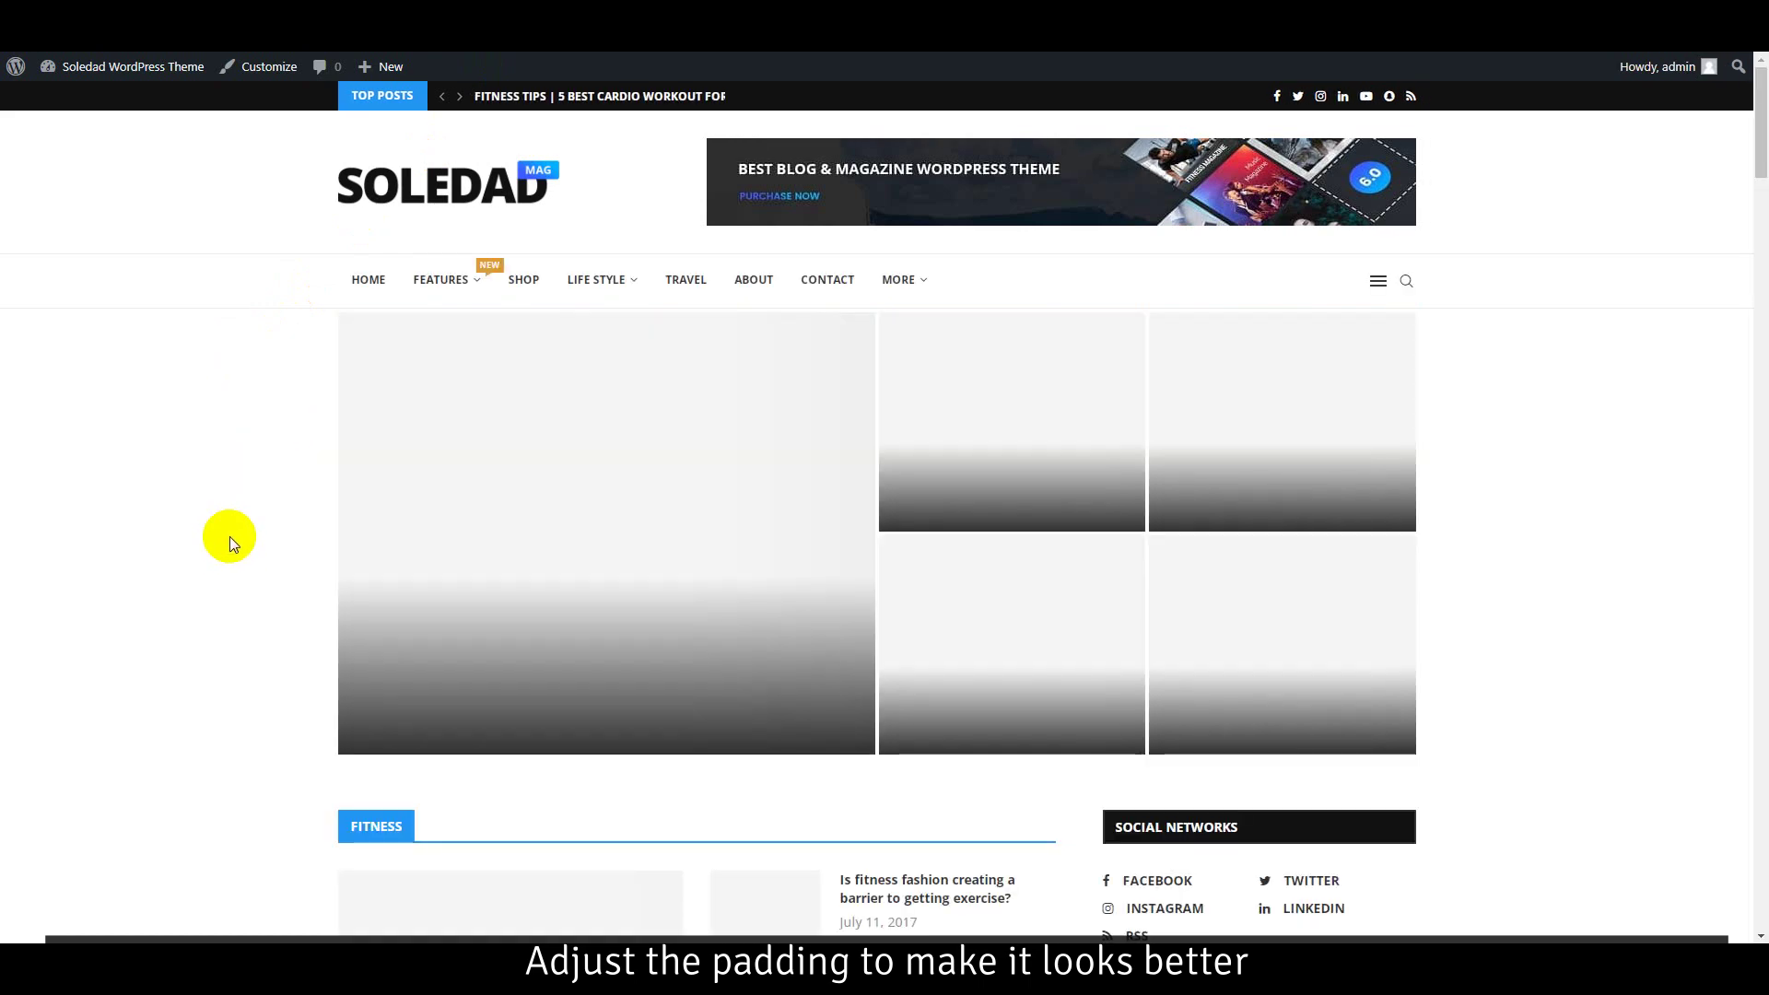
mouse_move(599, 279)
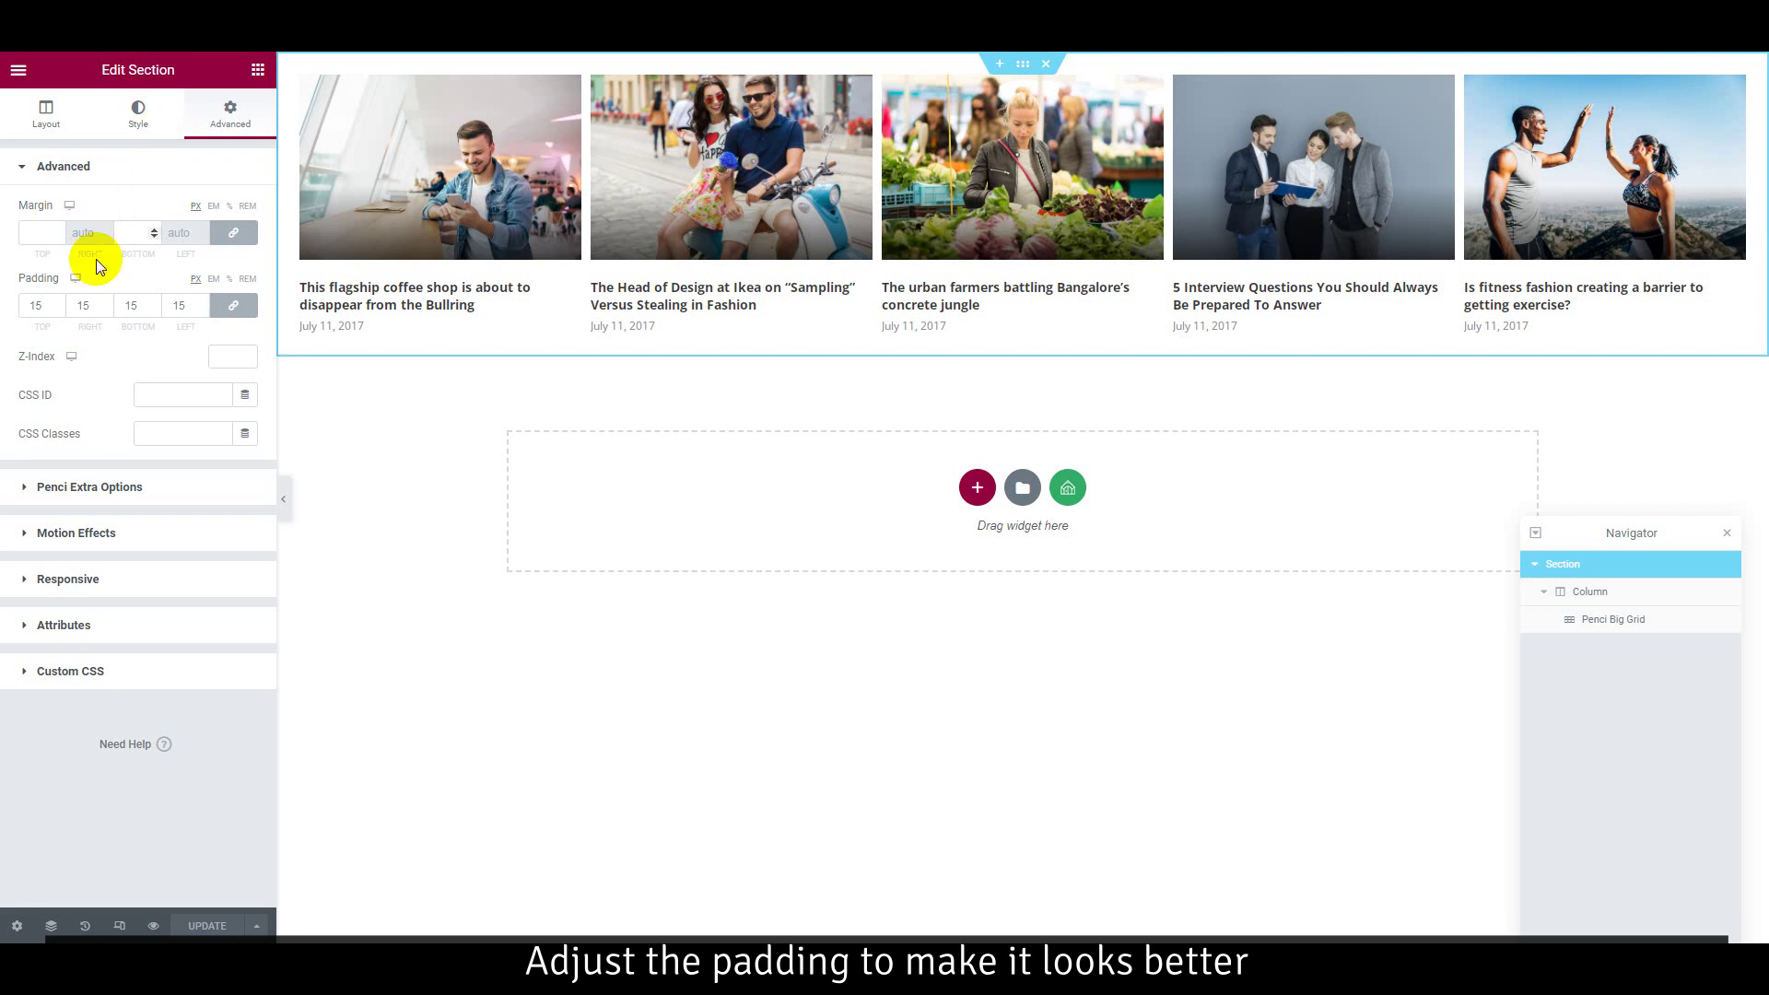
- Reduce the section's linked padding to 10 px on all four sides and update the block
key("Down")
key("Down")
key("Down")
key("Down")
key("Down")
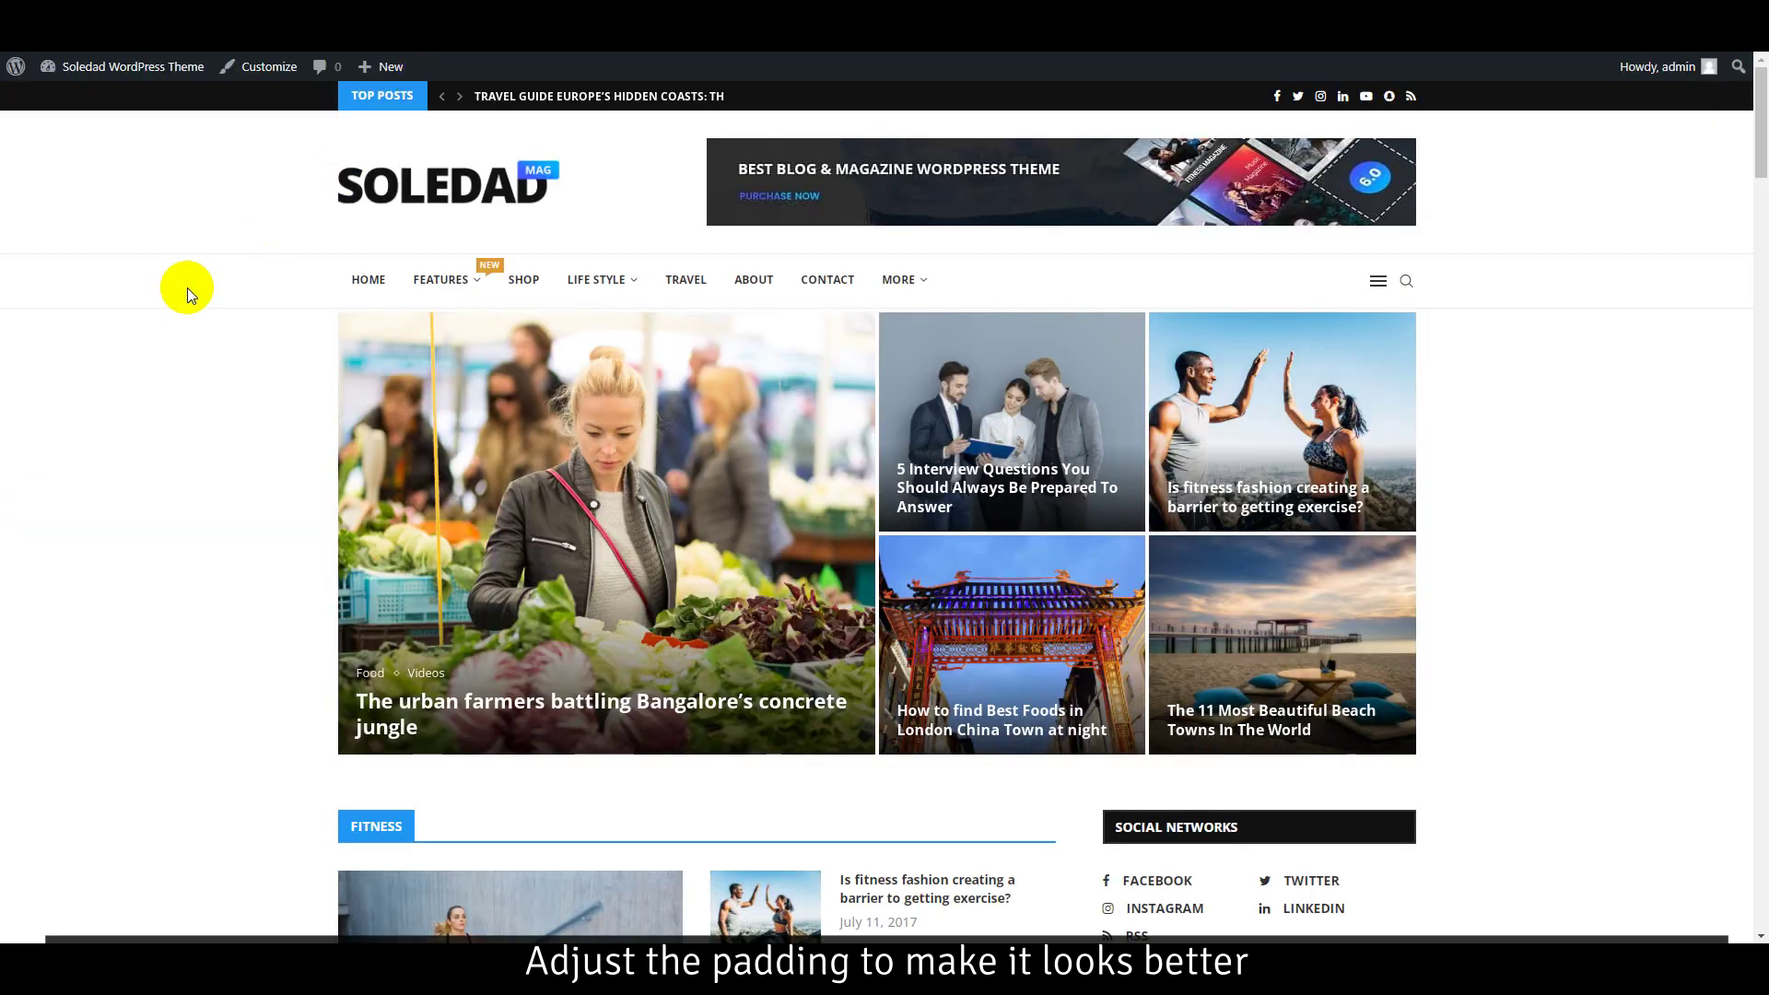
- Reload the front end and preview the Life Style mega menu with its reduced padding, as well as the More mega menu
right_click(186, 287)
left_click(240, 353)
mouse_move(613, 277)
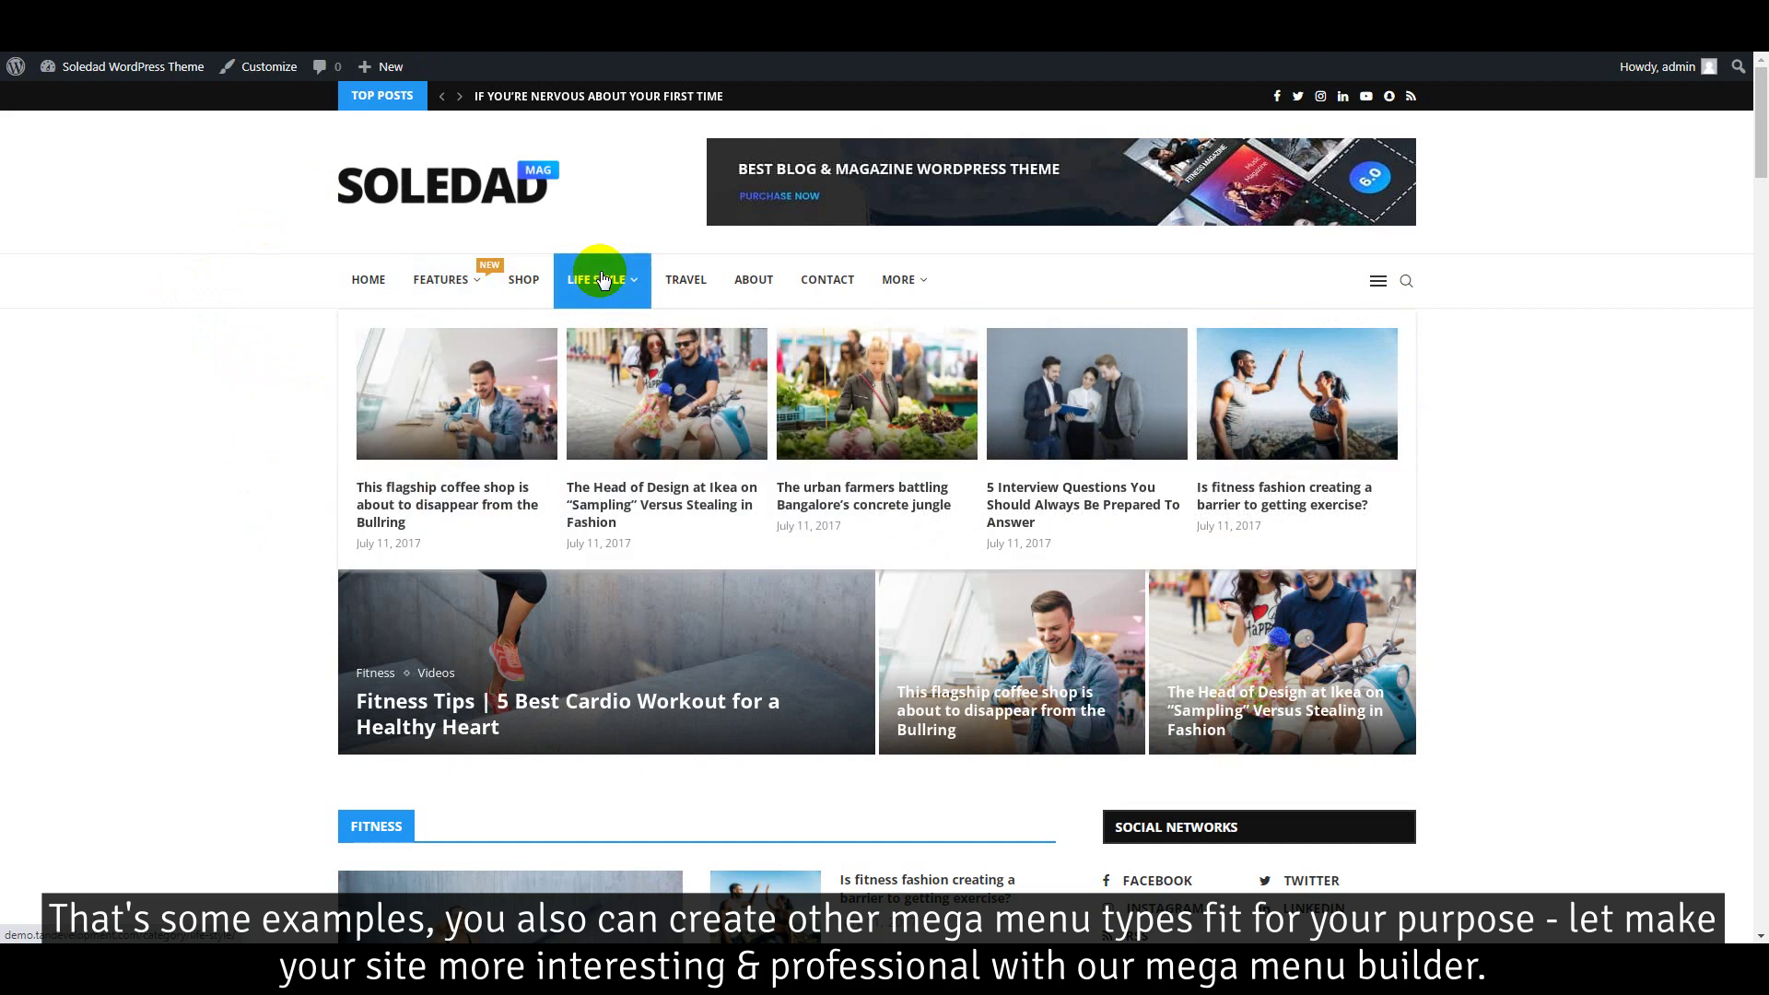
mouse_move(898, 284)
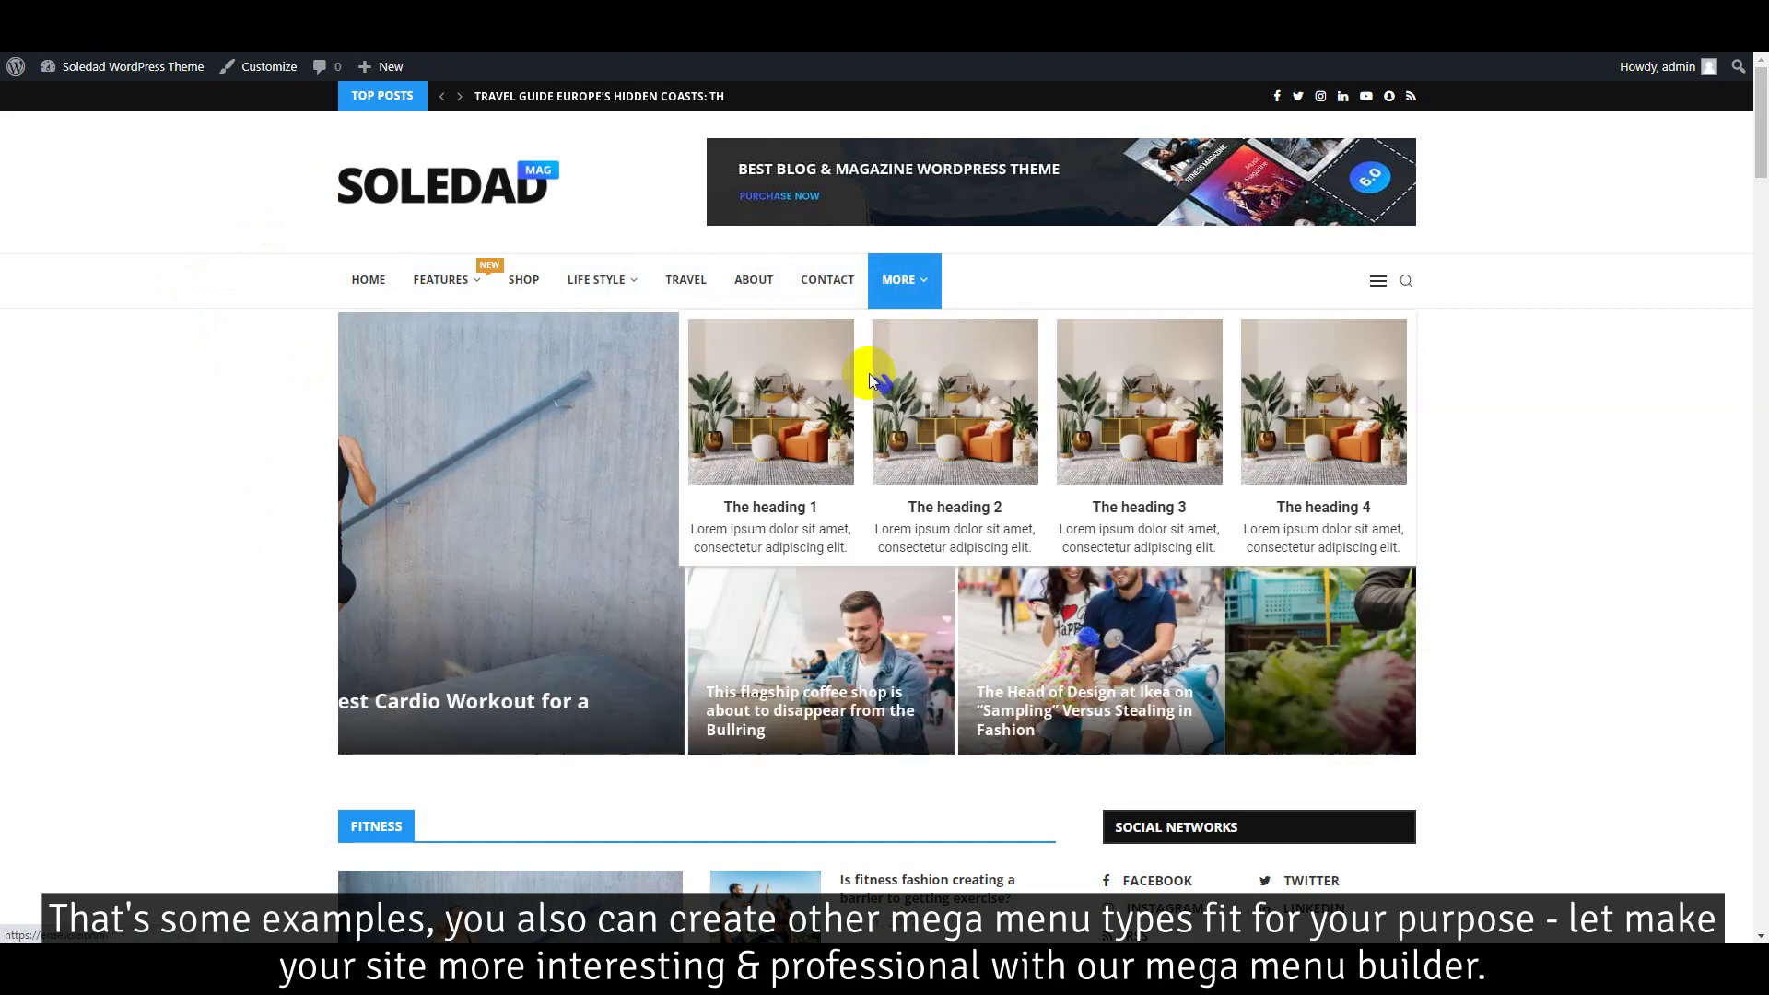